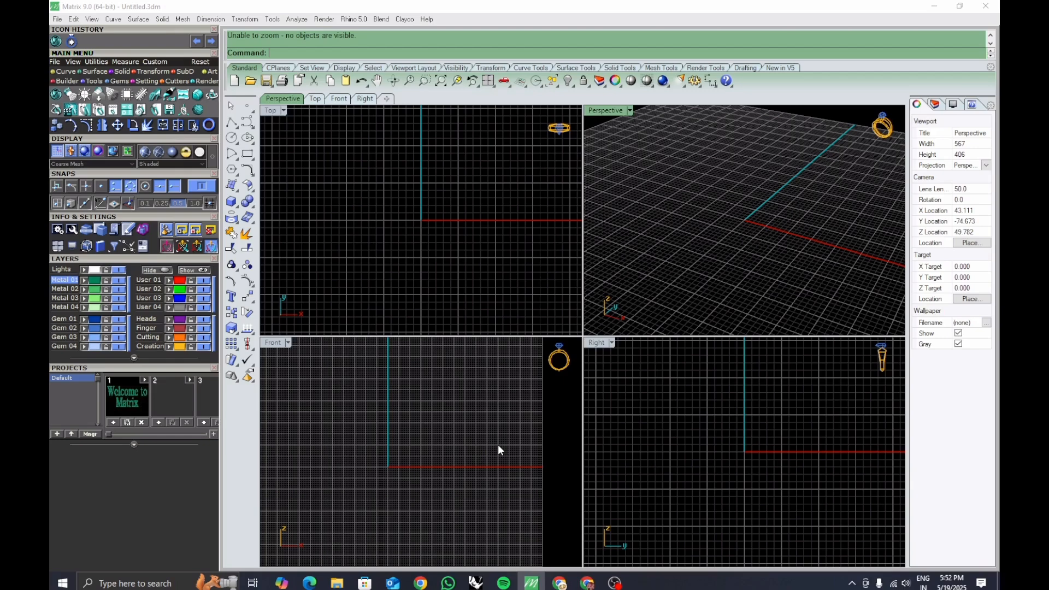
# Draw an ellipse in the Front view centred at 0, with a vertical first axis end of 55/2 and second axis 30.
pyautogui.click(441, 435)
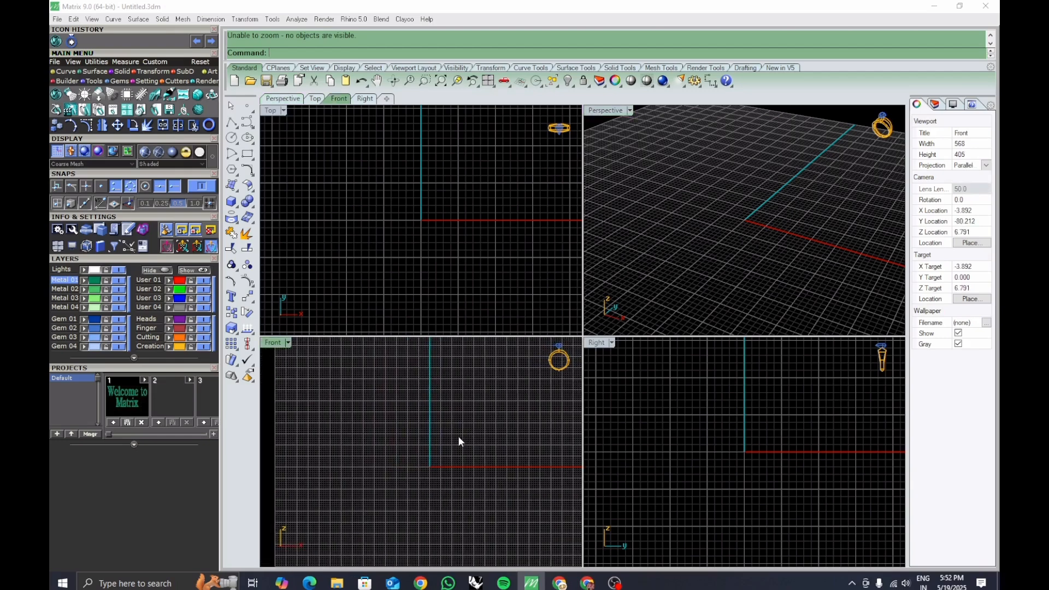
pyautogui.moveTo(428, 408); pyautogui.dragTo(425, 443, button='right')
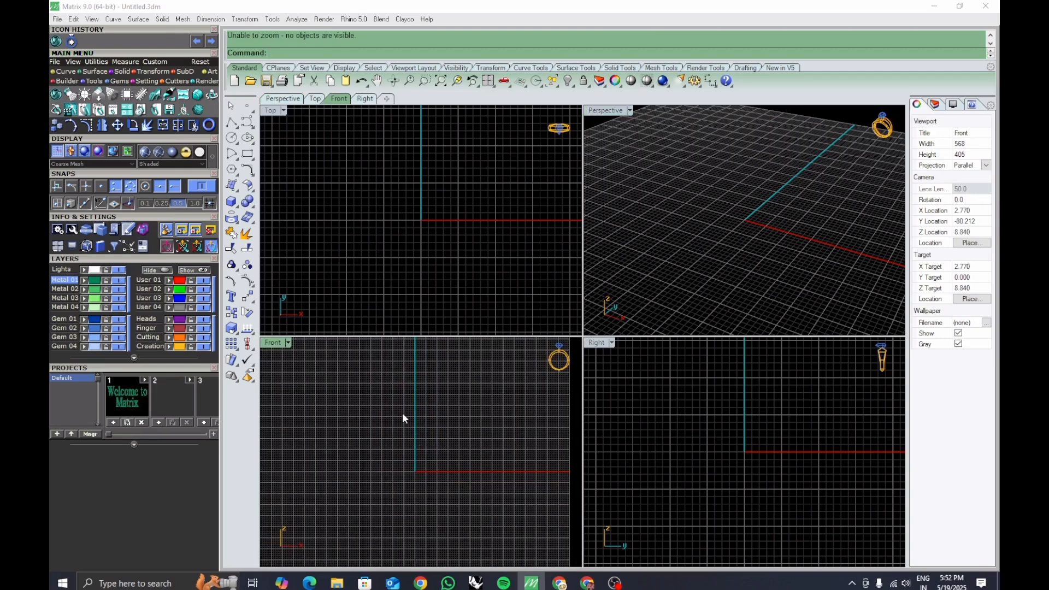
pyautogui.moveTo(410, 421); pyautogui.dragTo(430, 443, button='right')
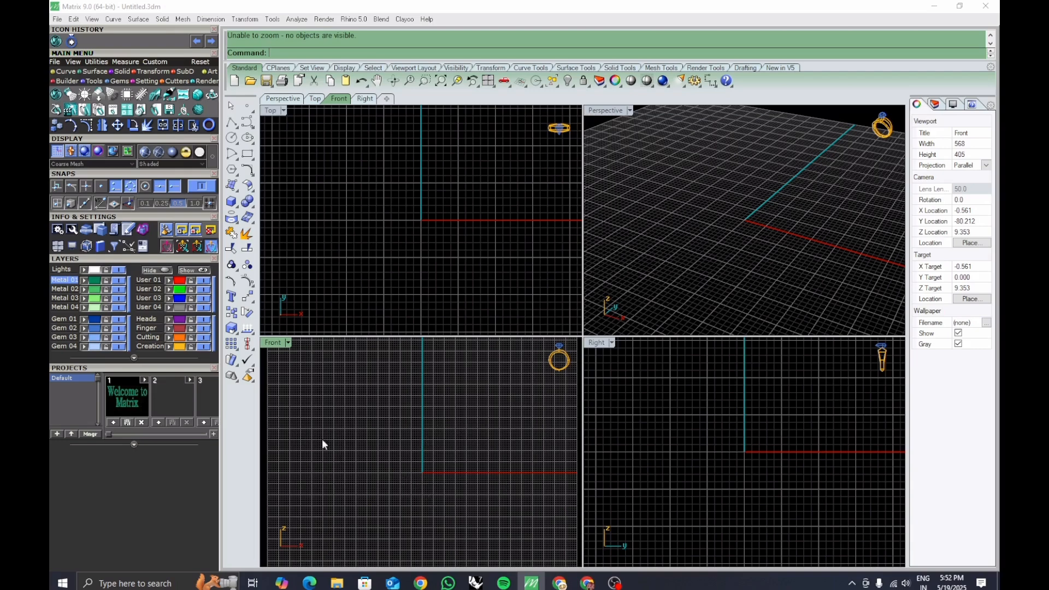
pyautogui.doubleClick(271, 343)
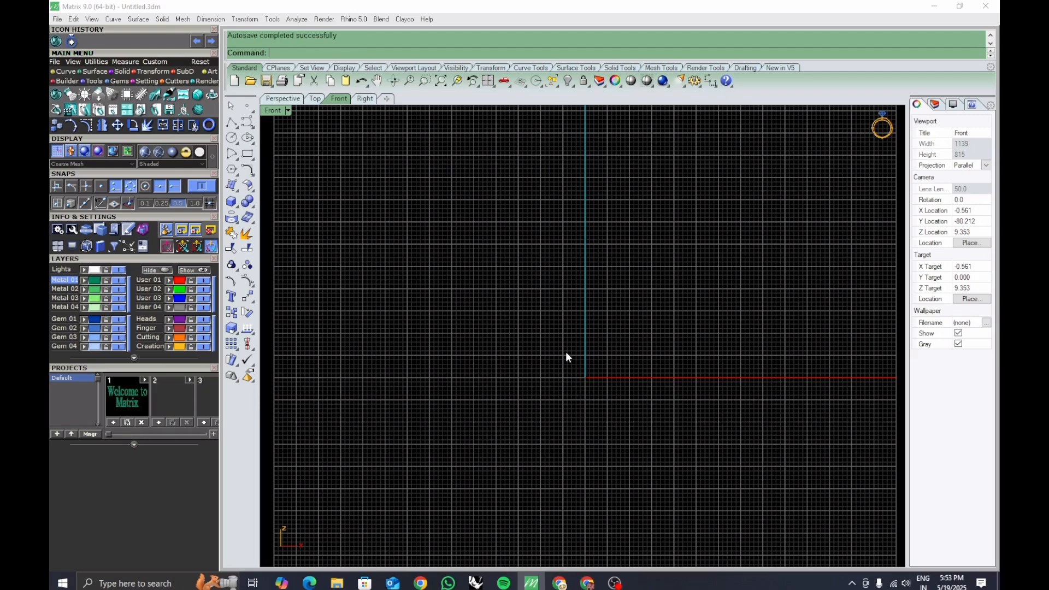
pyautogui.moveTo(567, 353)
pyautogui.mouseDown(button='right')
pyautogui.moveTo(555, 403)
pyautogui.moveTo(576, 397)
pyautogui.moveTo(552, 380)
pyautogui.moveTo(602, 431)
pyautogui.moveTo(620, 419)
pyautogui.moveTo(598, 408)
pyautogui.moveTo(632, 412)
pyautogui.moveTo(577, 384)
pyautogui.mouseUp(button='right')
pyautogui.moveTo(547, 248); pyautogui.dragTo(534, 277, button='right')
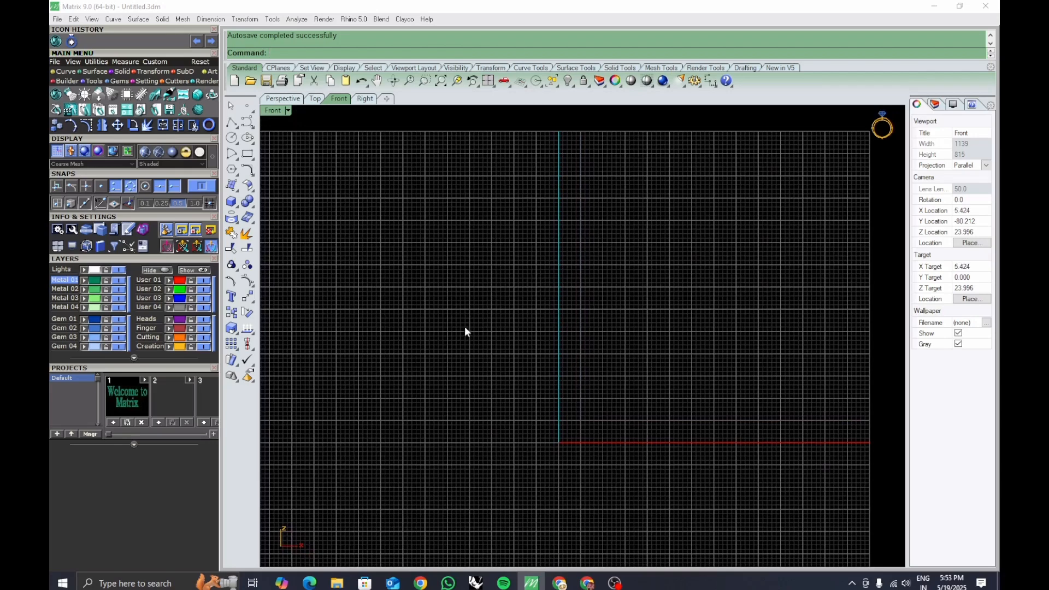
pyautogui.click(248, 138)
pyautogui.write('0')
pyautogui.press('Return')
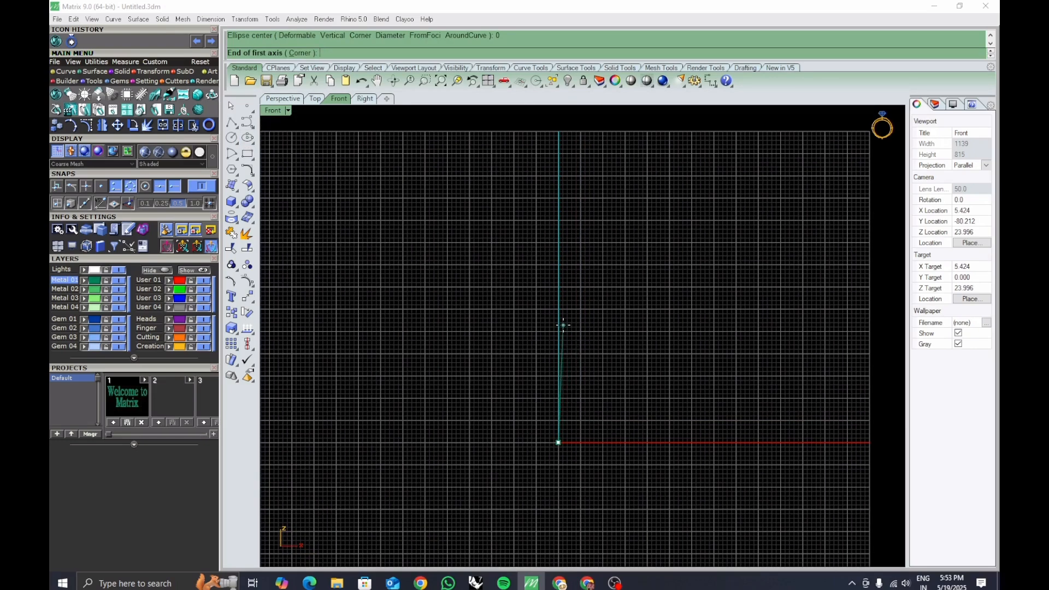
pyautogui.write('55/2')
pyautogui.press('Return')
pyautogui.moveTo(564, 325); pyautogui.dragTo(564, 258, button='right')
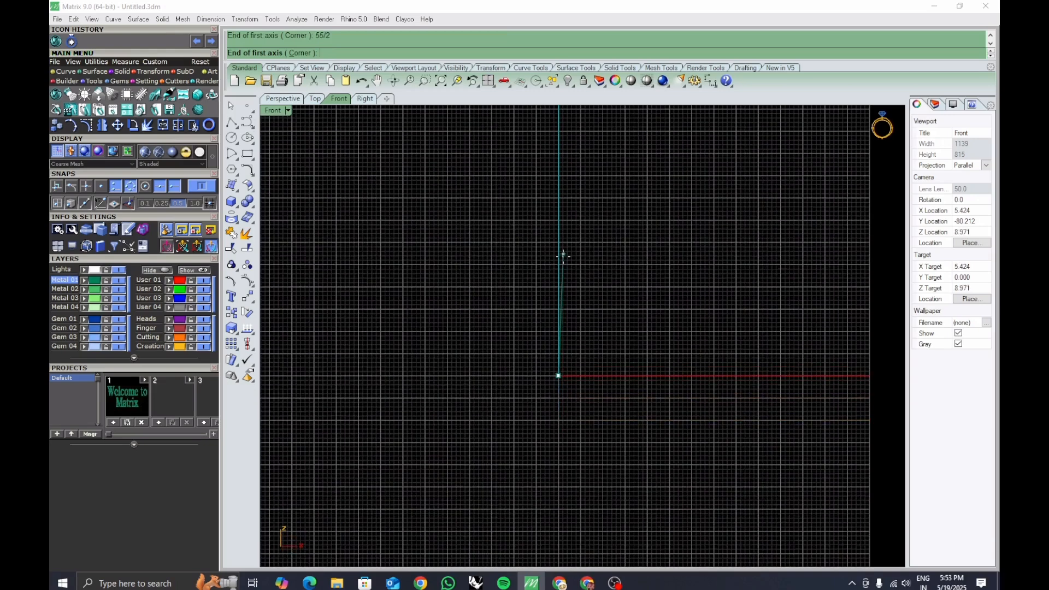
pyautogui.click(559, 256)
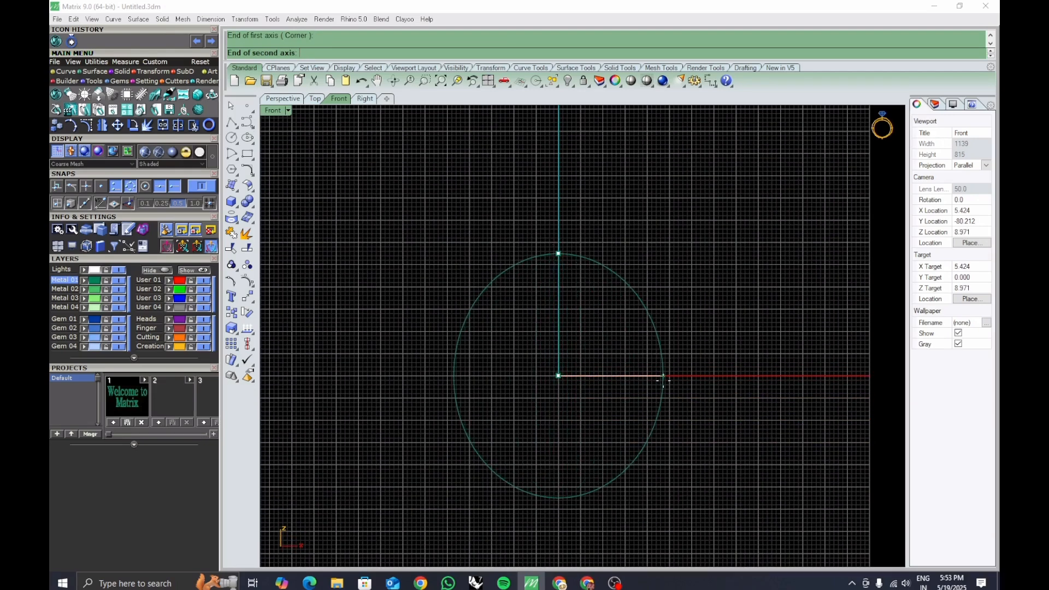
pyautogui.write('30')
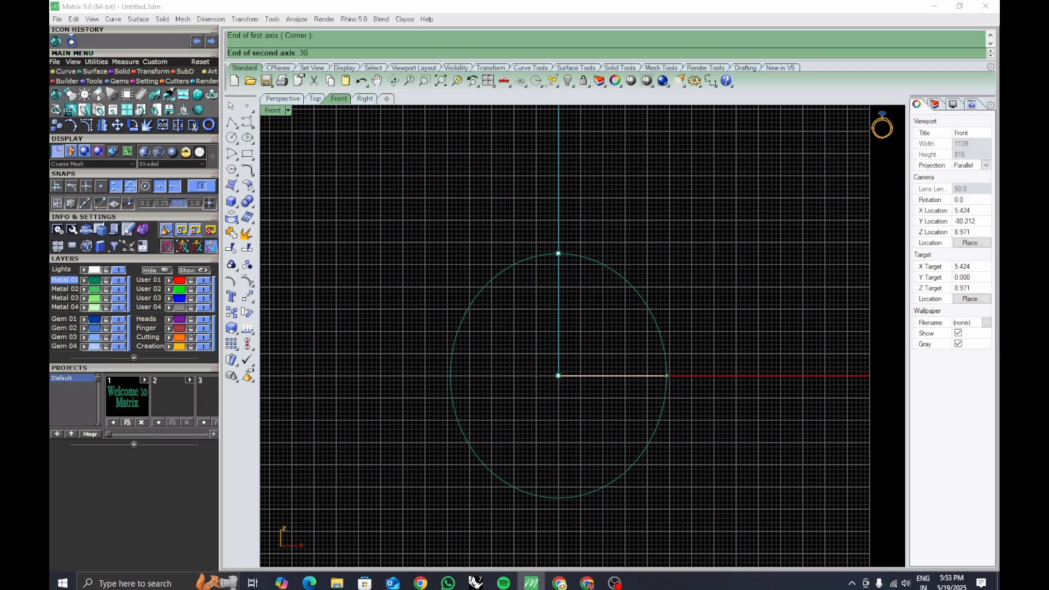
pyautogui.press('Return')
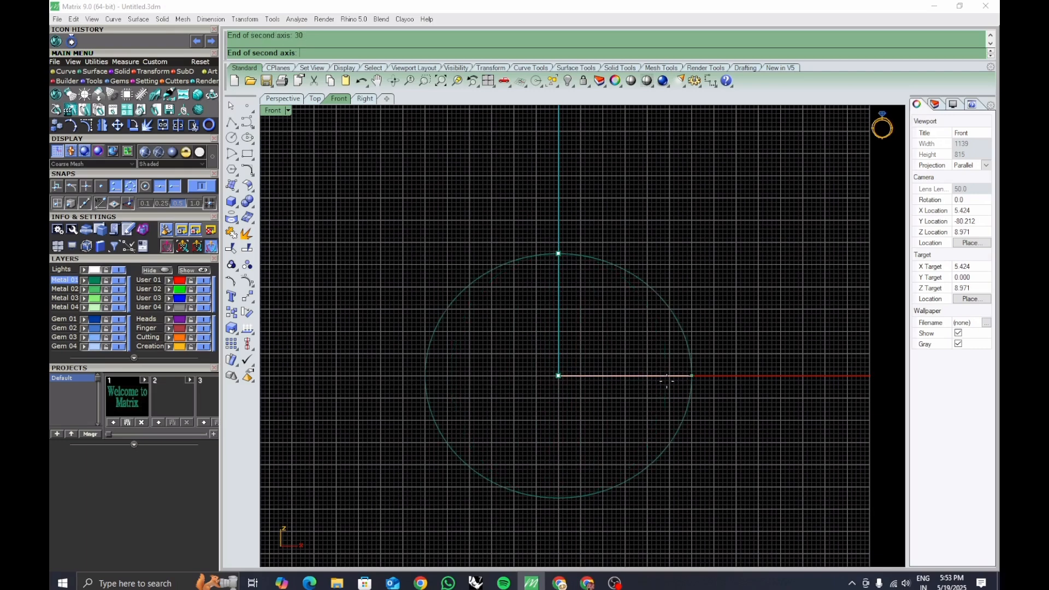
pyautogui.click(666, 382)
# Move the ellipse's seam point to its bottom quadrant.
pyautogui.moveTo(698, 438); pyautogui.dragTo(681, 422, button='right')
pyautogui.click(667, 398)
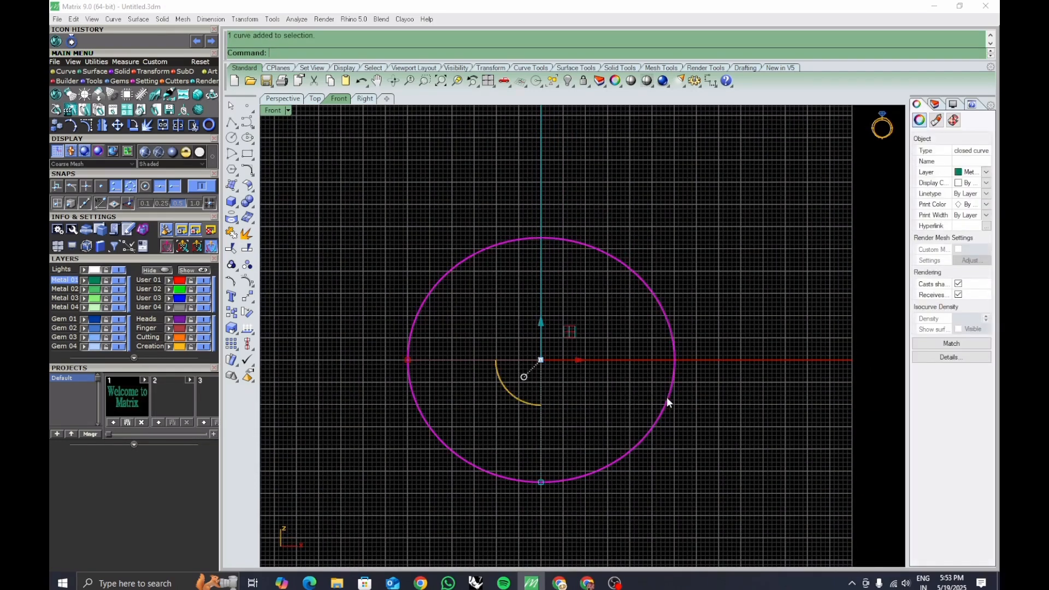
pyautogui.write('cs')
pyautogui.press('Return')
pyautogui.click(541, 239)
pyautogui.moveTo(620, 266); pyautogui.dragTo(542, 483)
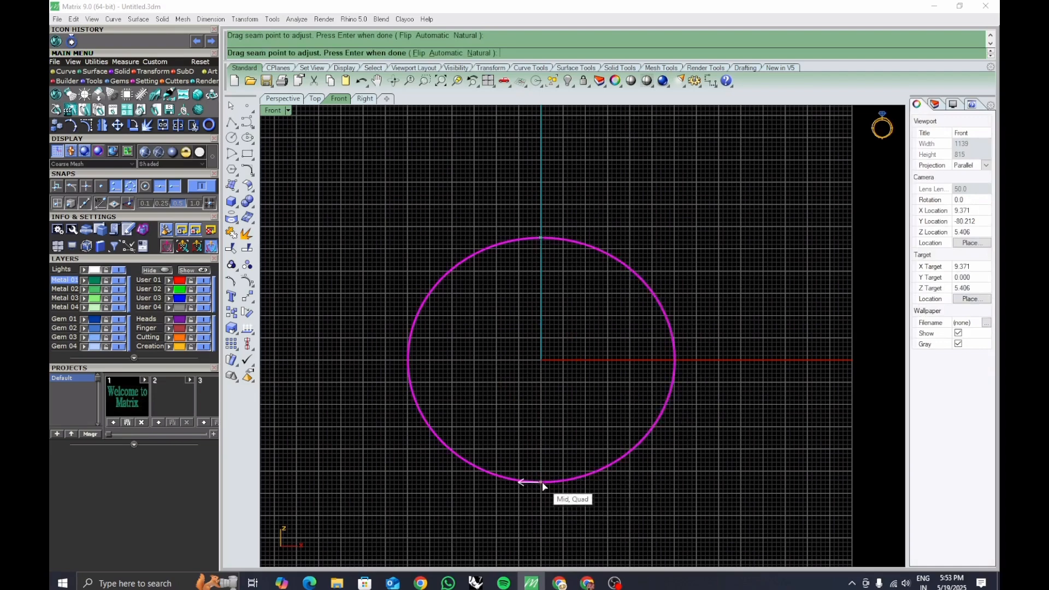
pyautogui.press('Return')
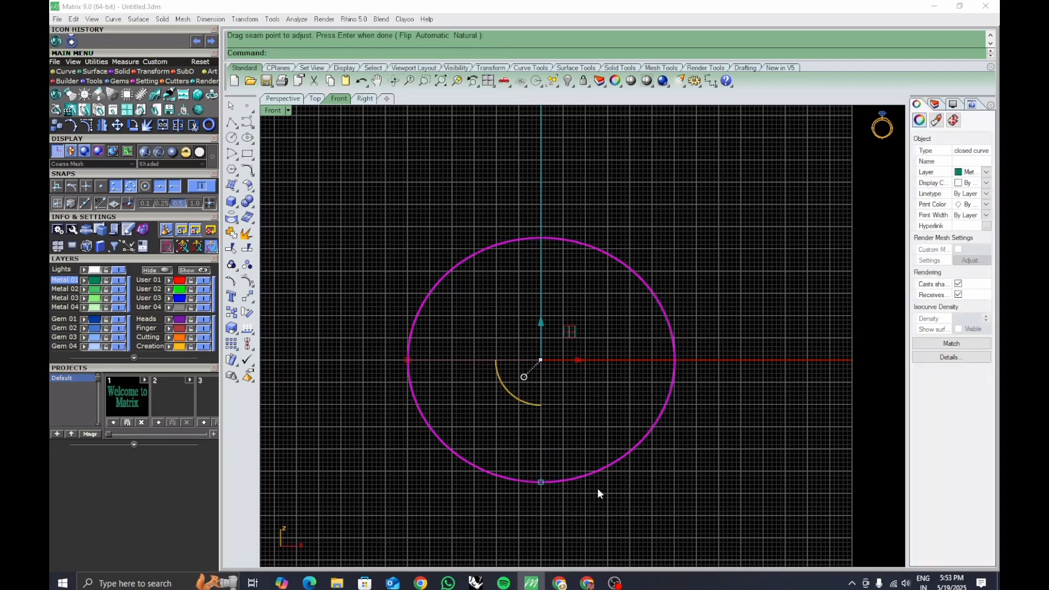
pyautogui.click(598, 493)
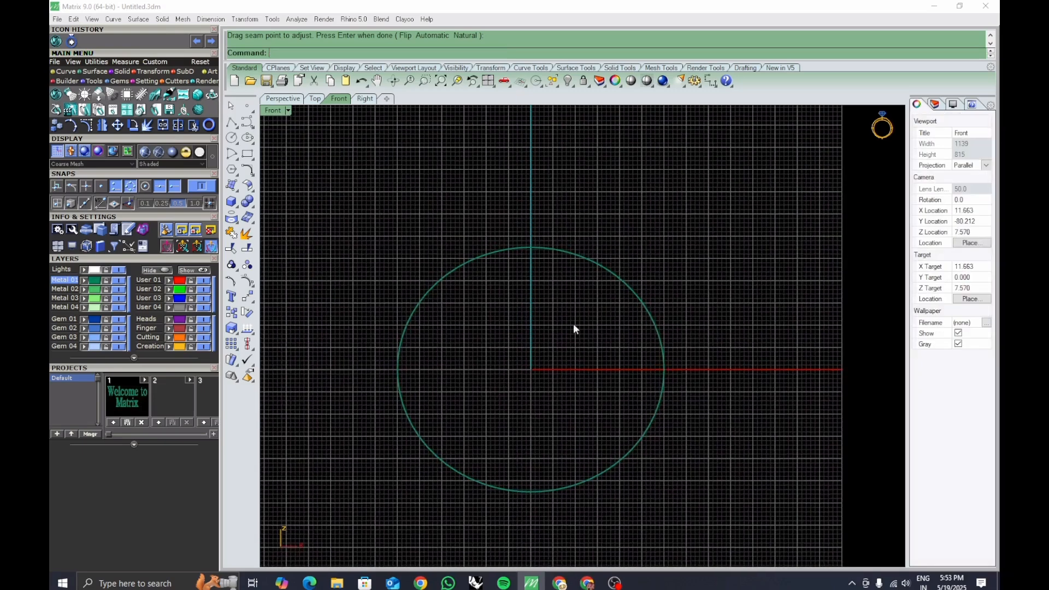
# Offset the ellipse outward by 3.5.
pyautogui.click(529, 275)
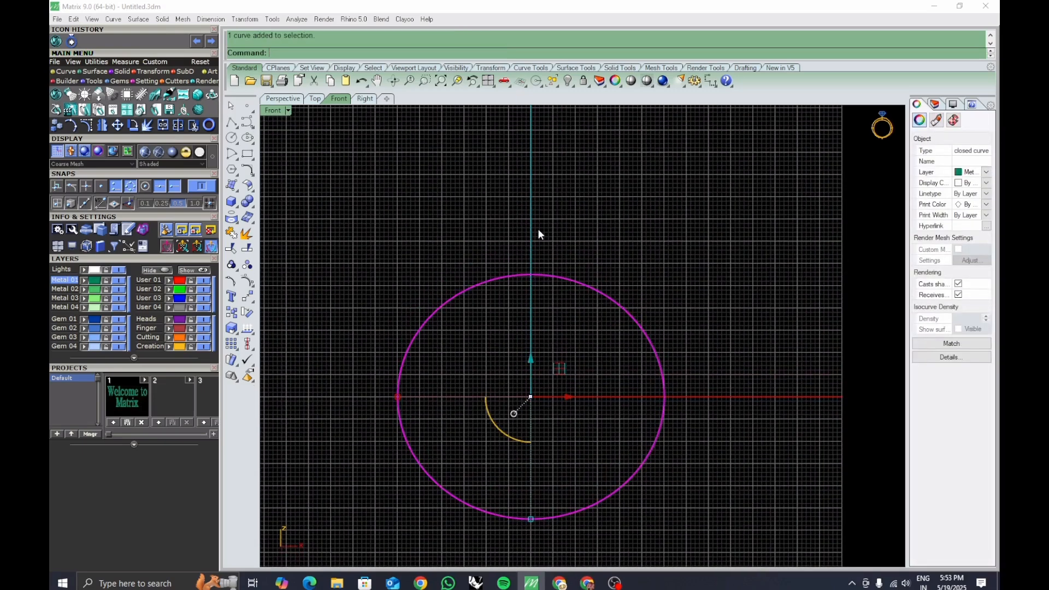
pyautogui.press('Down')
pyautogui.moveTo(669, 329); pyautogui.dragTo(658, 342, button='right')
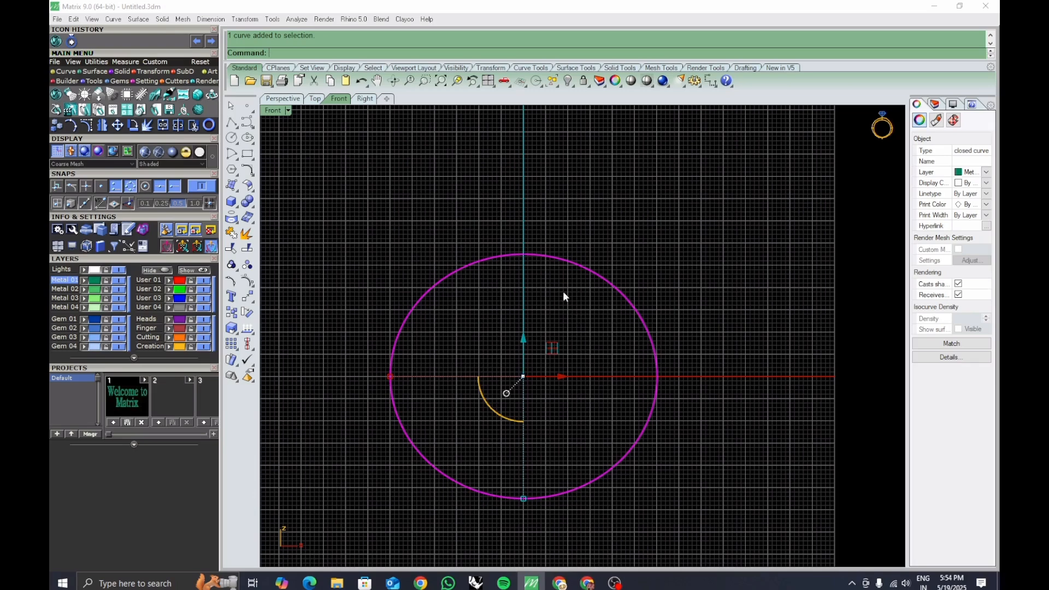
pyautogui.moveTo(566, 273); pyautogui.dragTo(566, 283, button='right')
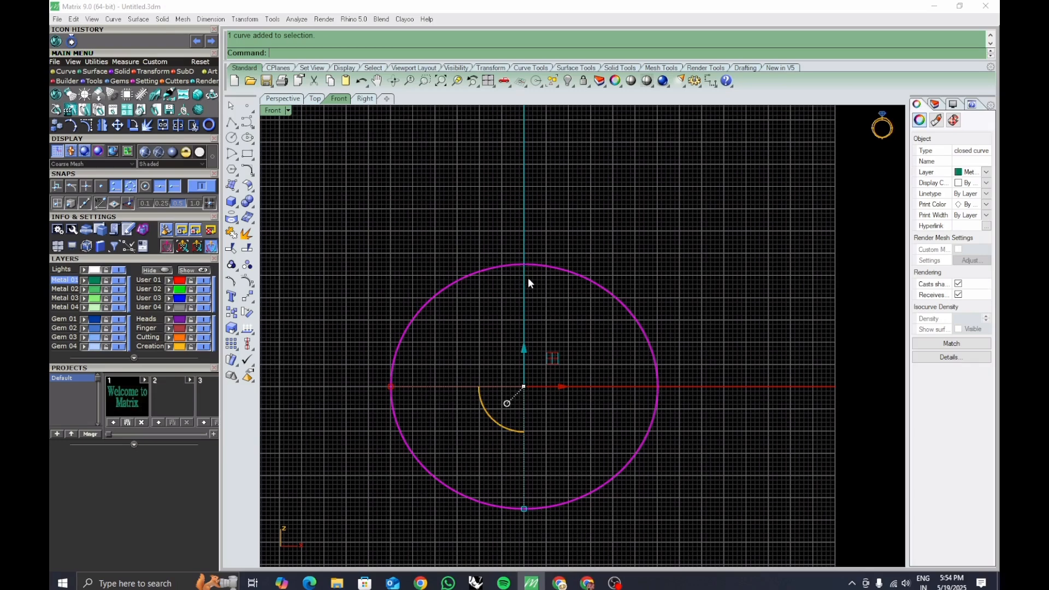
pyautogui.write('offset')
pyautogui.press('Return')
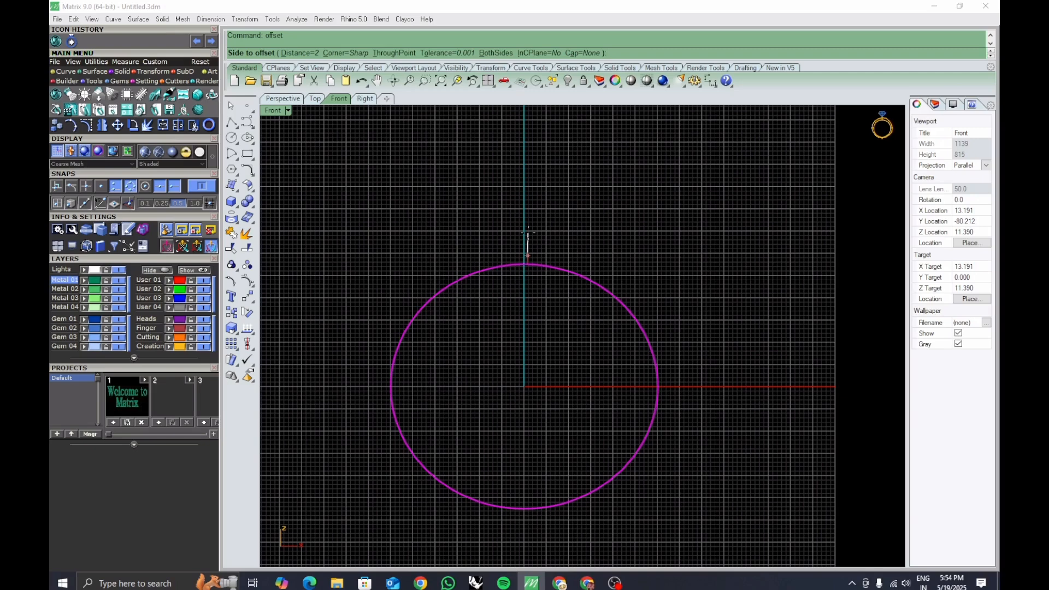
pyautogui.write('3.5')
pyautogui.press('Return')
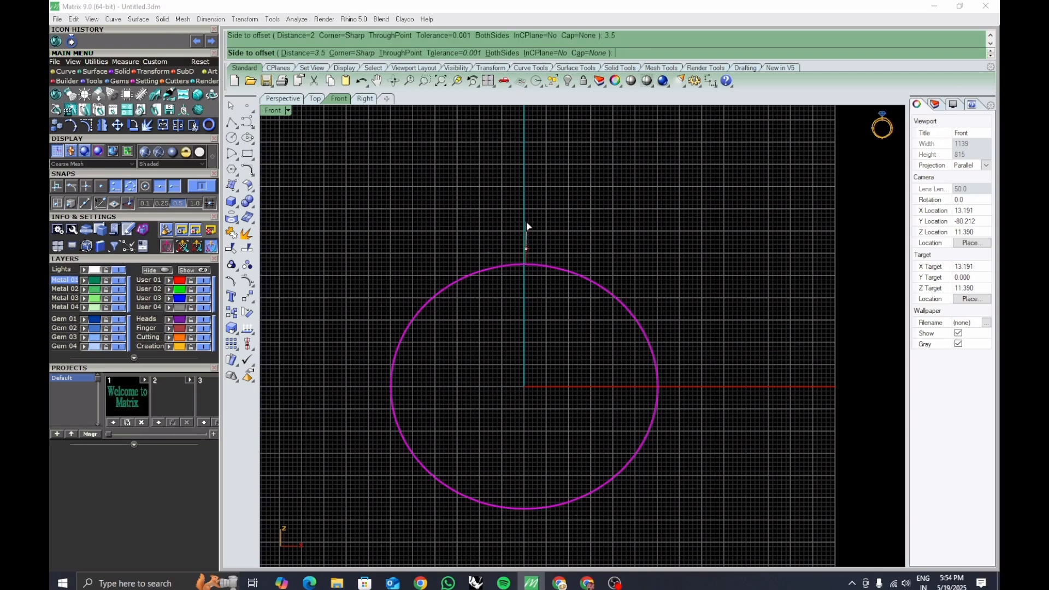
pyautogui.click(528, 234)
# Delete the outer offset curve.
pyautogui.moveTo(557, 293); pyautogui.dragTo(533, 356, button='right')
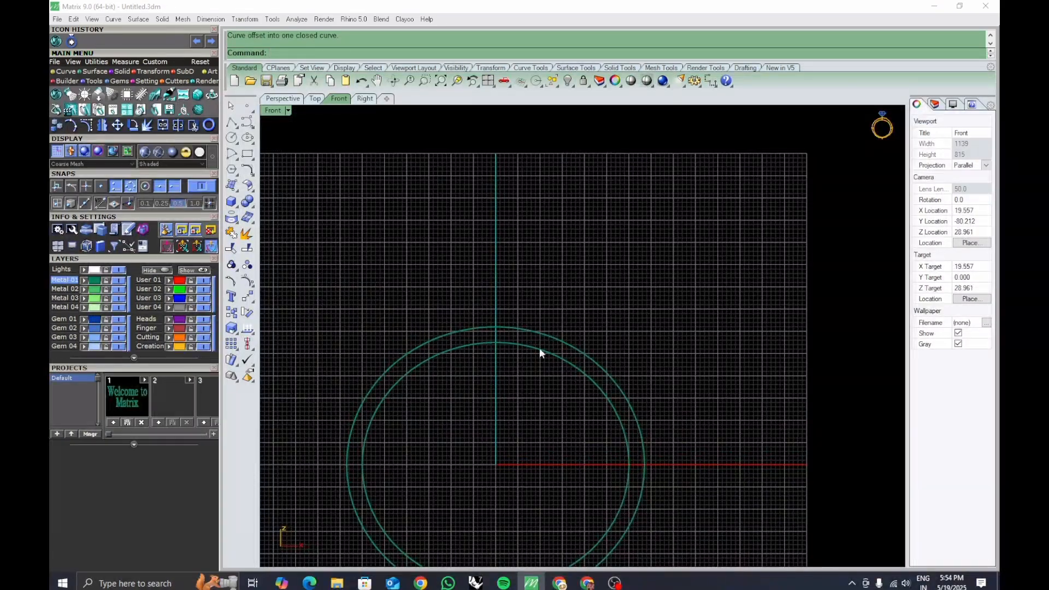
pyautogui.moveTo(536, 315)
pyautogui.keyDown('ctrl'); pyautogui.mouseDown(button='right')
pyautogui.moveTo(536, 332)
pyautogui.moveTo(530, 306)
pyautogui.mouseUp(button='right'); pyautogui.keyUp('ctrl')
pyautogui.click(507, 329)
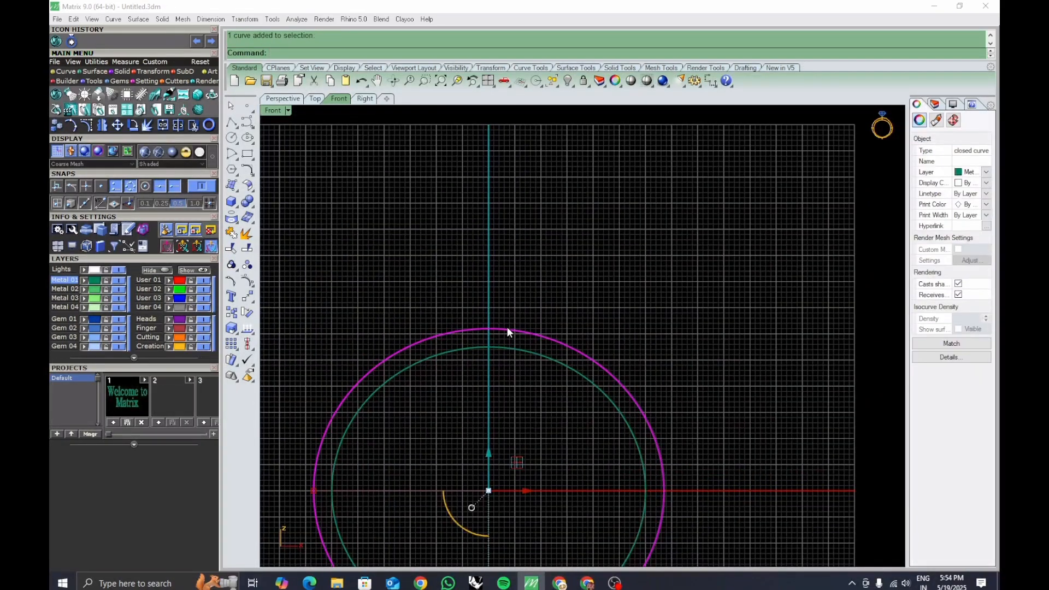
pyautogui.press('Delete')
# Offset the ellipse outward by 3.6.
pyautogui.moveTo(480, 355); pyautogui.dragTo(480, 342, button='right')
pyautogui.click(486, 336)
pyautogui.write('O')
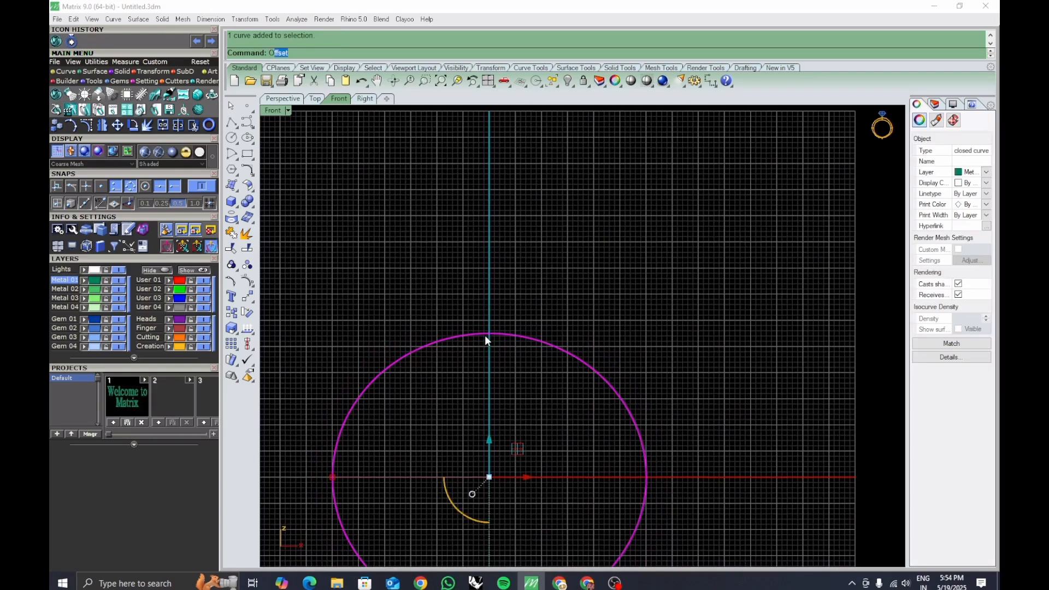
pyautogui.write('ffset')
pyautogui.press('Return')
pyautogui.write('3.6')
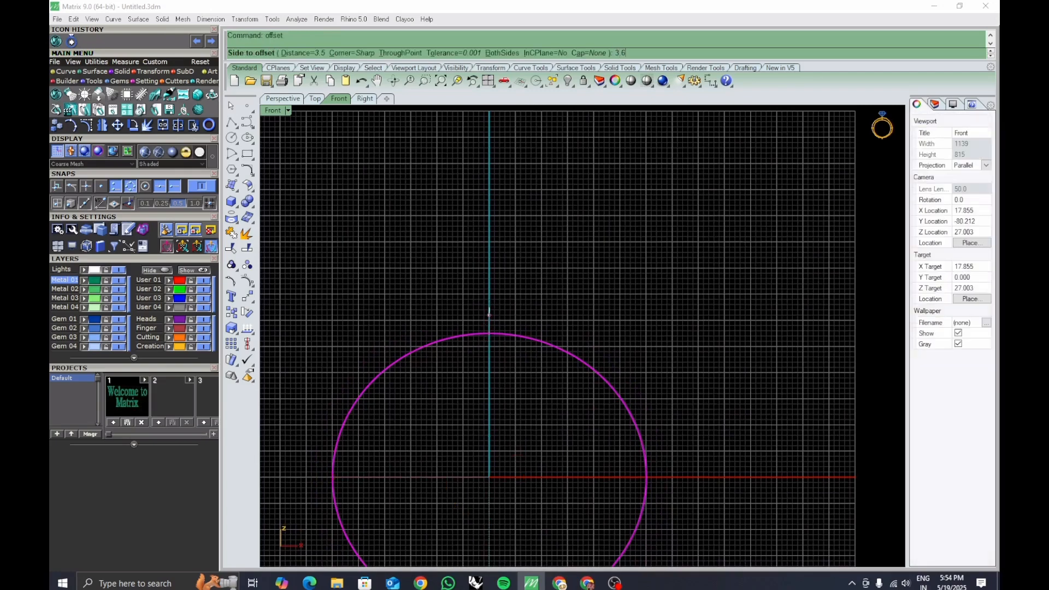
pyautogui.press('Return')
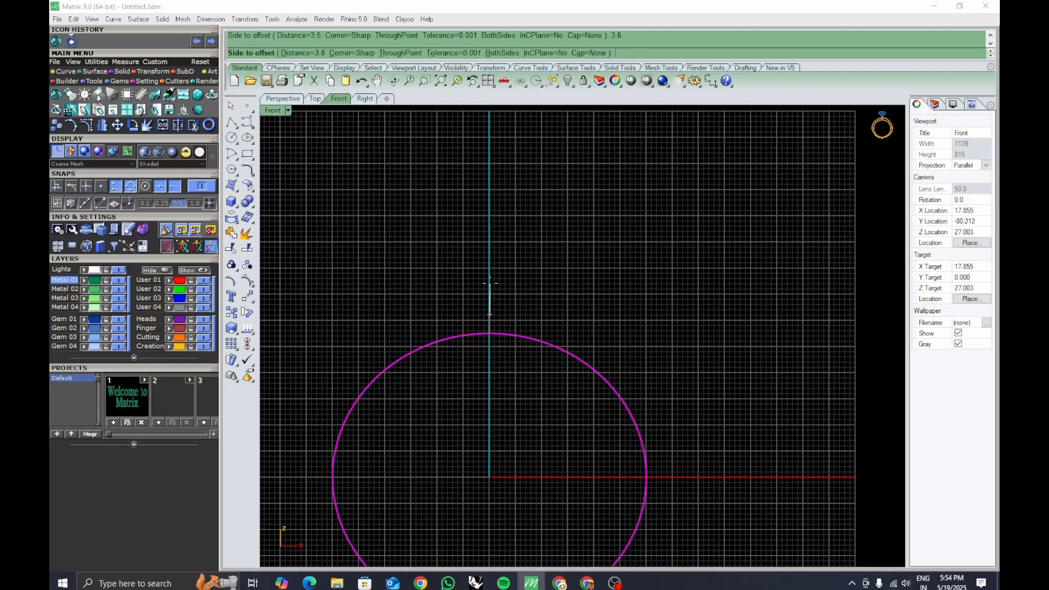
pyautogui.click(539, 322)
# Select both curves and extrude them 2.5 on both sides into a solid band.
pyautogui.scroll(-4, 579, 337)
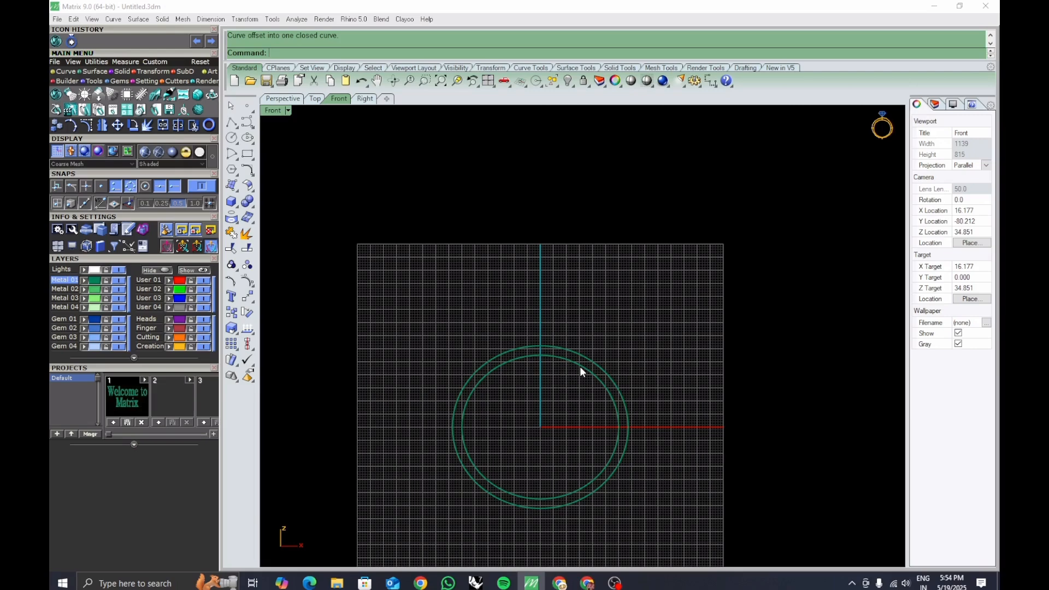
pyautogui.scroll(3, 543, 392)
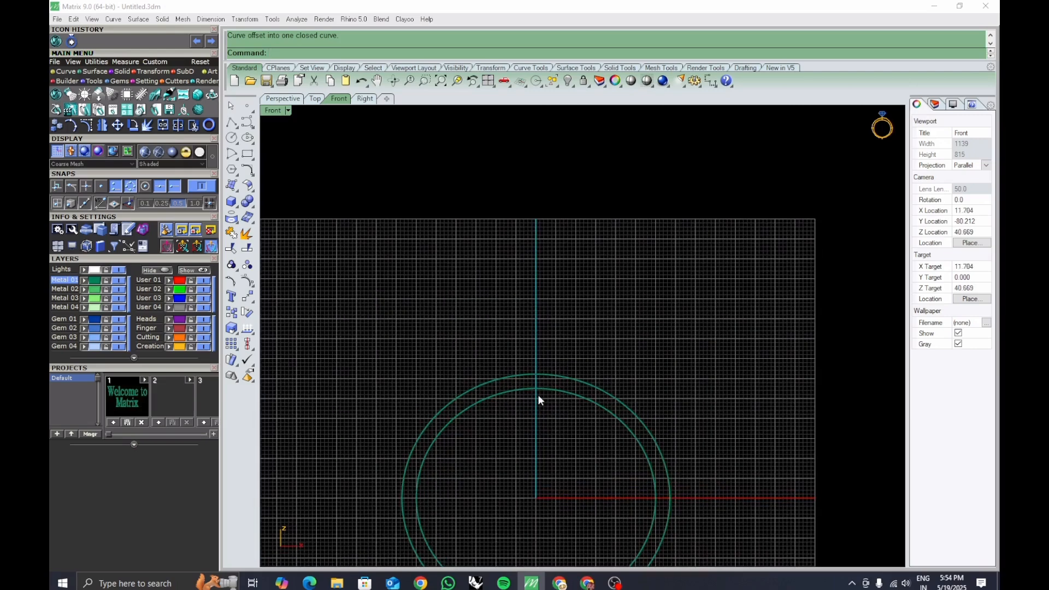
pyautogui.scroll(3, 538, 399)
pyautogui.moveTo(540, 402); pyautogui.dragTo(557, 363, button='right')
pyautogui.scroll(-7, 531, 359)
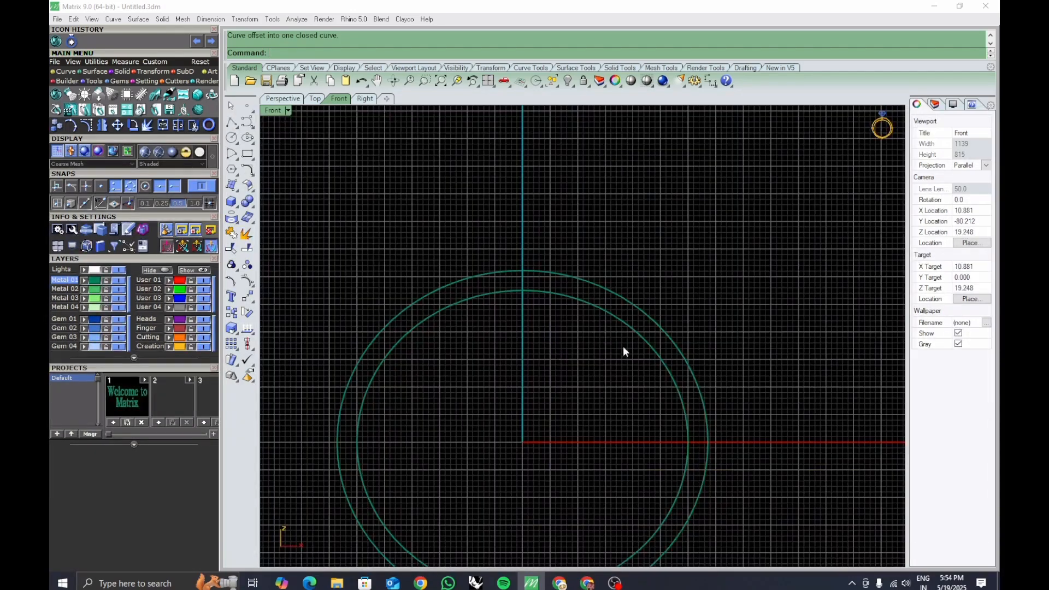
pyautogui.click(662, 352)
pyautogui.moveTo(711, 401); pyautogui.dragTo(693, 371, button='right')
pyautogui.click(693, 372)
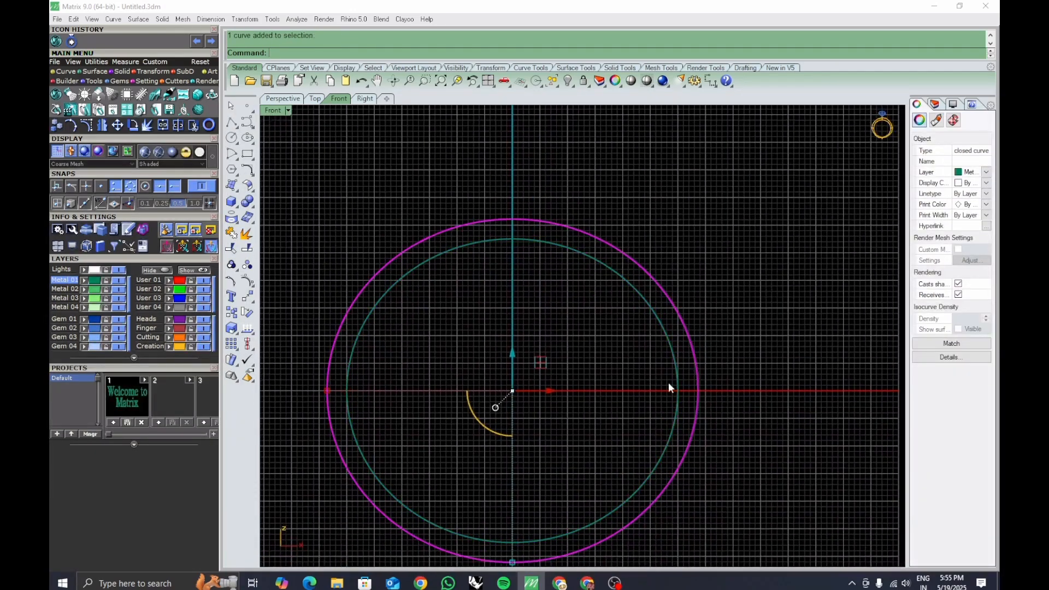
pyautogui.keyDown('shift'); pyautogui.click(683, 395); pyautogui.keyUp('shift')
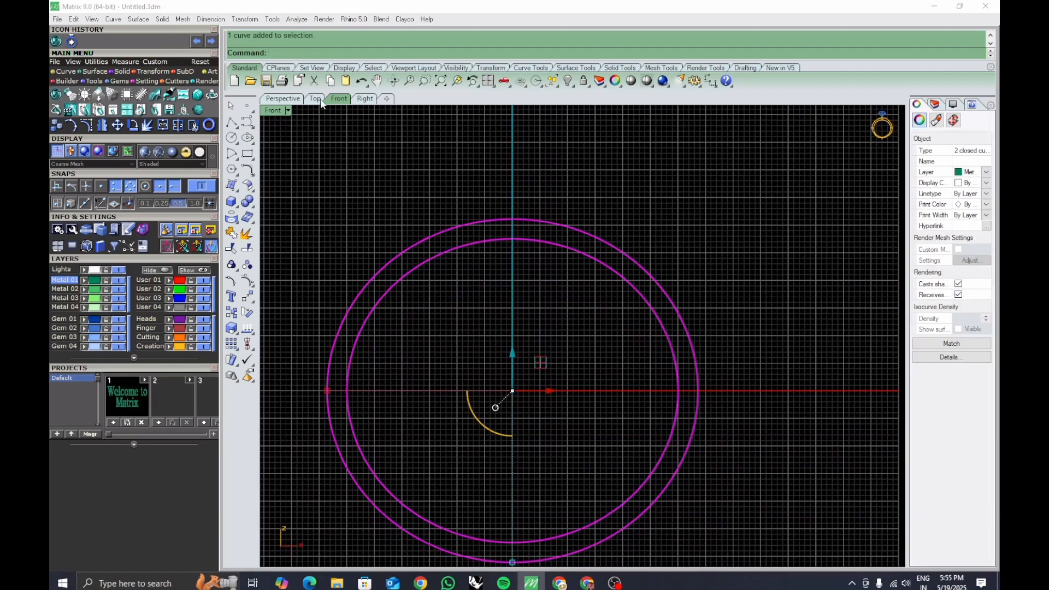
pyautogui.click(365, 98)
pyautogui.scroll(-4, 621, 343)
pyautogui.moveTo(675, 375)
pyautogui.mouseDown(button='right')
pyautogui.moveTo(677, 399)
pyautogui.moveTo(667, 385)
pyautogui.mouseUp(button='right')
pyautogui.write('E')
pyautogui.press('Return')
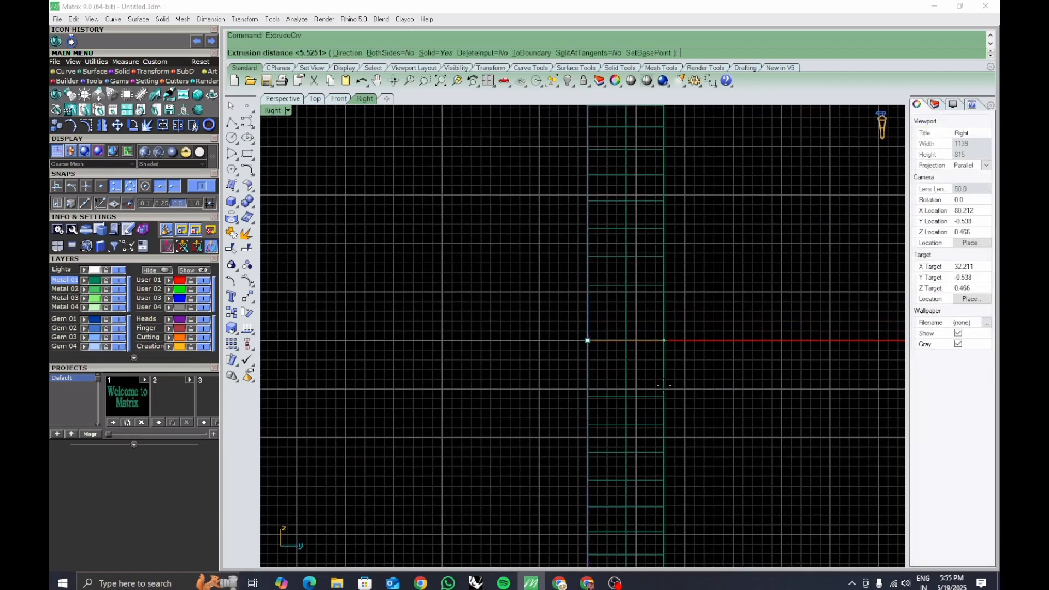
pyautogui.write('B')
pyautogui.press('Return')
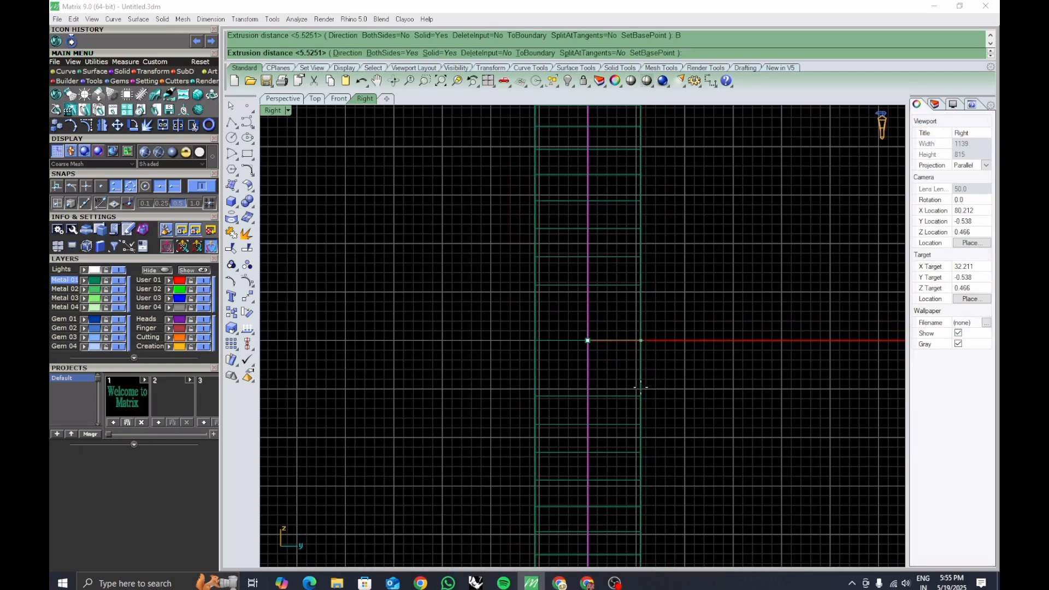
pyautogui.write('2.5')
pyautogui.press('Return')
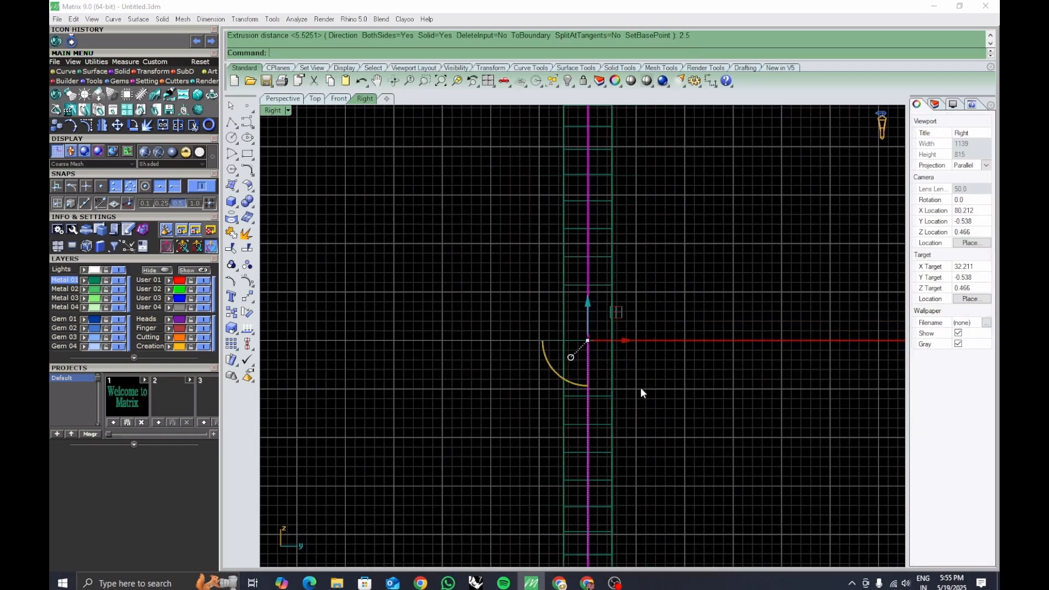
pyautogui.press('Escape')
# Dimension the band's width in the Right view.
pyautogui.click(288, 110)
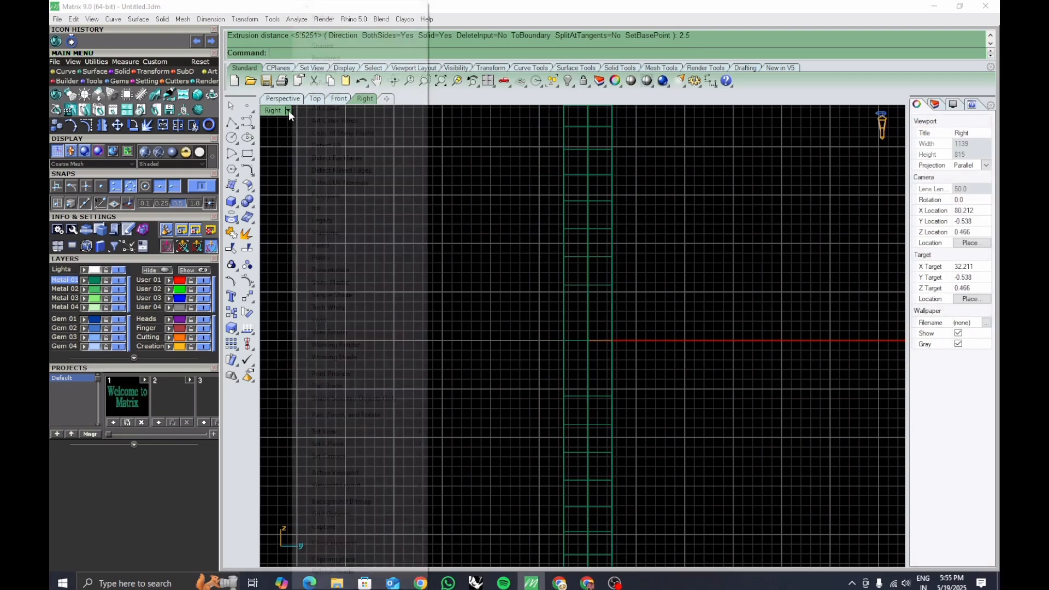
pyautogui.click(339, 51)
pyautogui.click(710, 82)
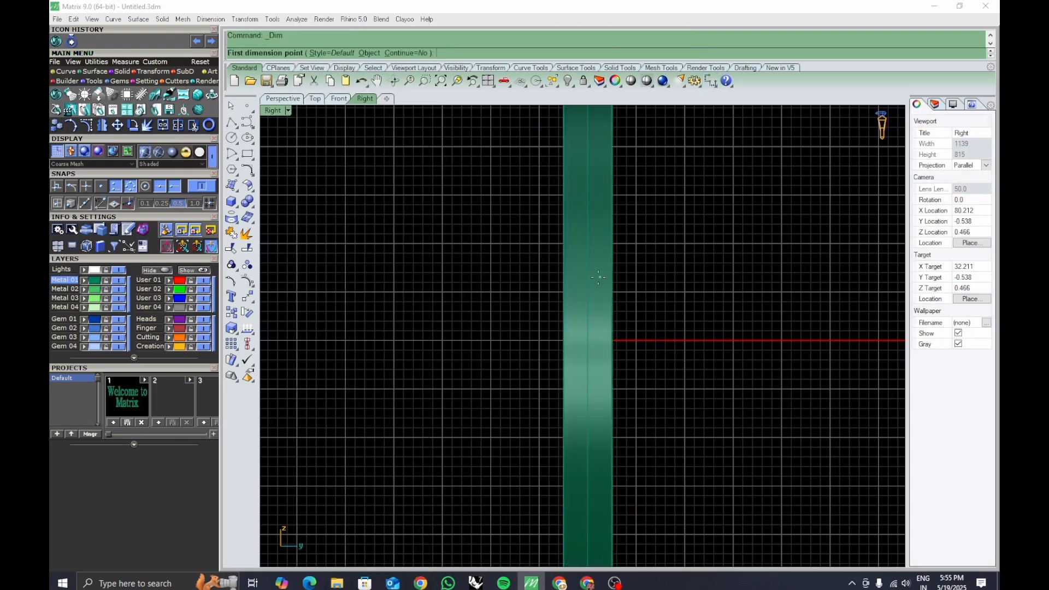
pyautogui.click(563, 261)
pyautogui.click(613, 260)
pyautogui.click(619, 270)
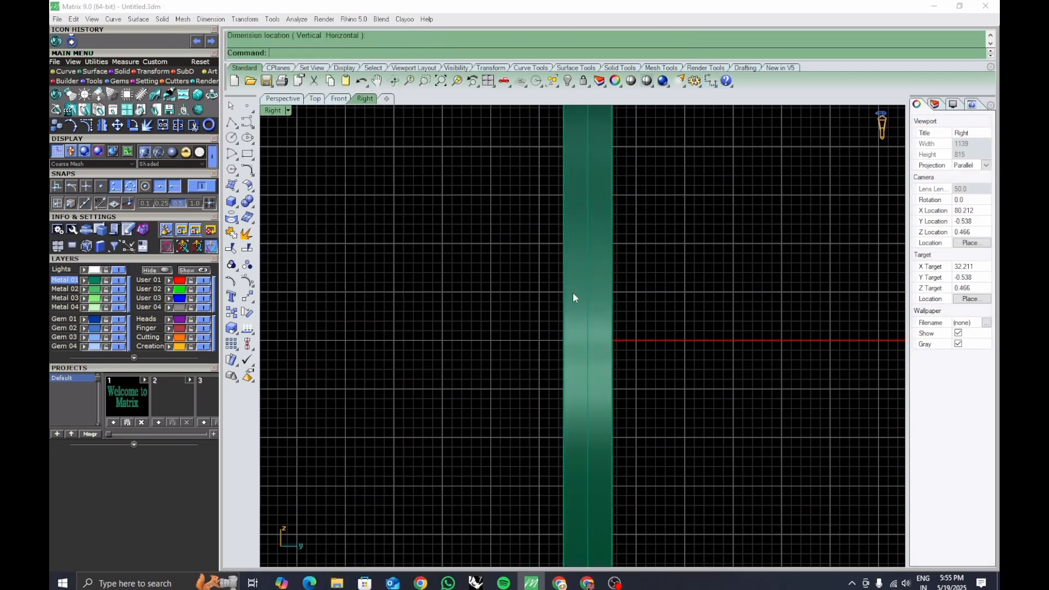
# Add another horizontal dimension across the band in the Right view.
pyautogui.rightClick(576, 298)
pyautogui.click(565, 276)
pyautogui.click(619, 276)
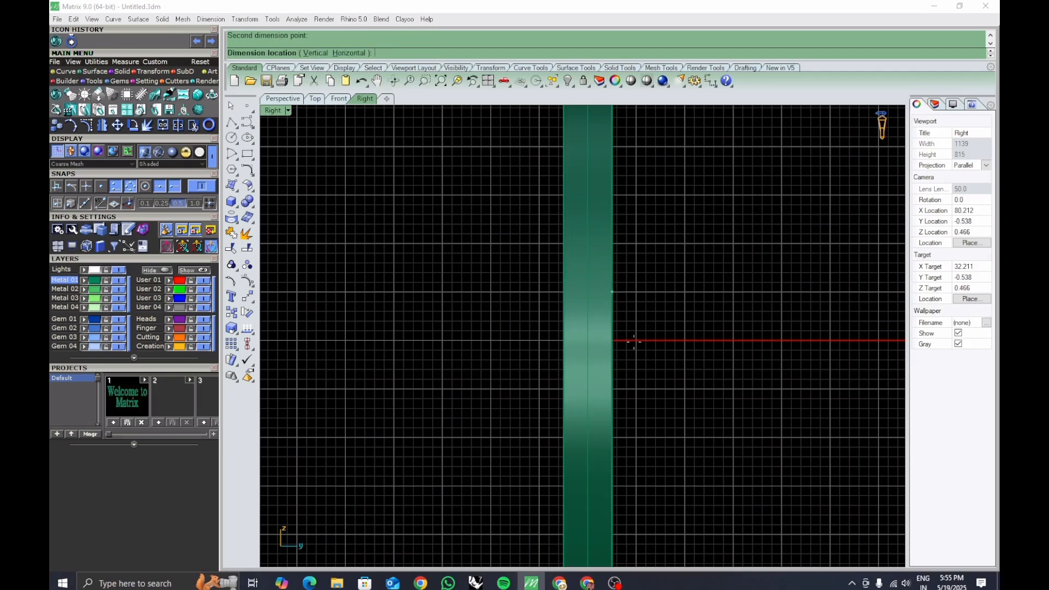
pyautogui.moveTo(656, 520); pyautogui.dragTo(596, 378, button='right')
pyautogui.press('Escape')
# Undo the symmetric extrusion of the band in a maximized shaded Perspective view.
pyautogui.scroll(-2, 663, 459)
pyautogui.scroll(-4, 596, 378)
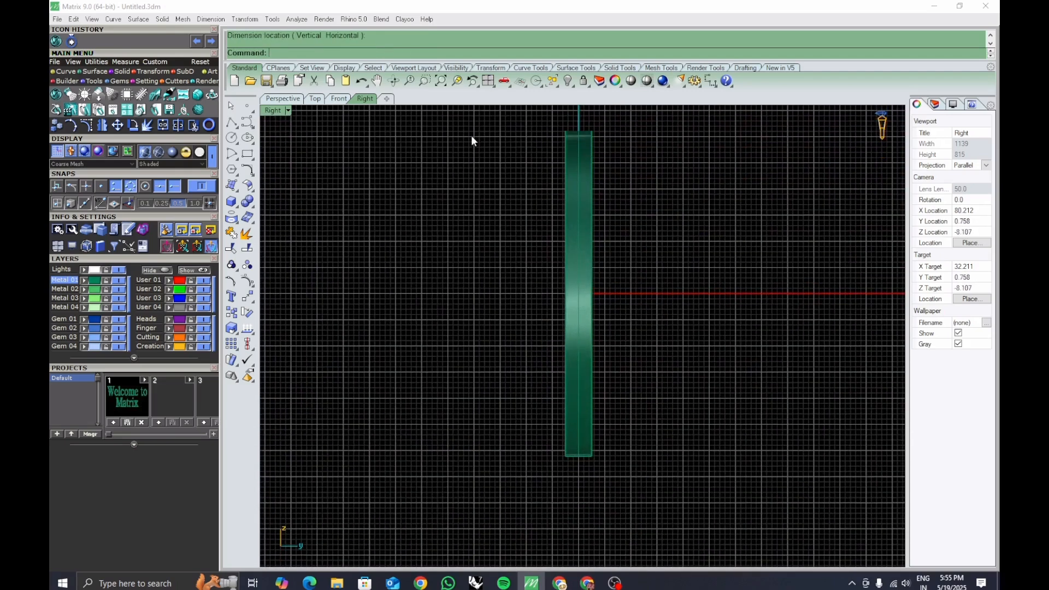
pyautogui.click(488, 81)
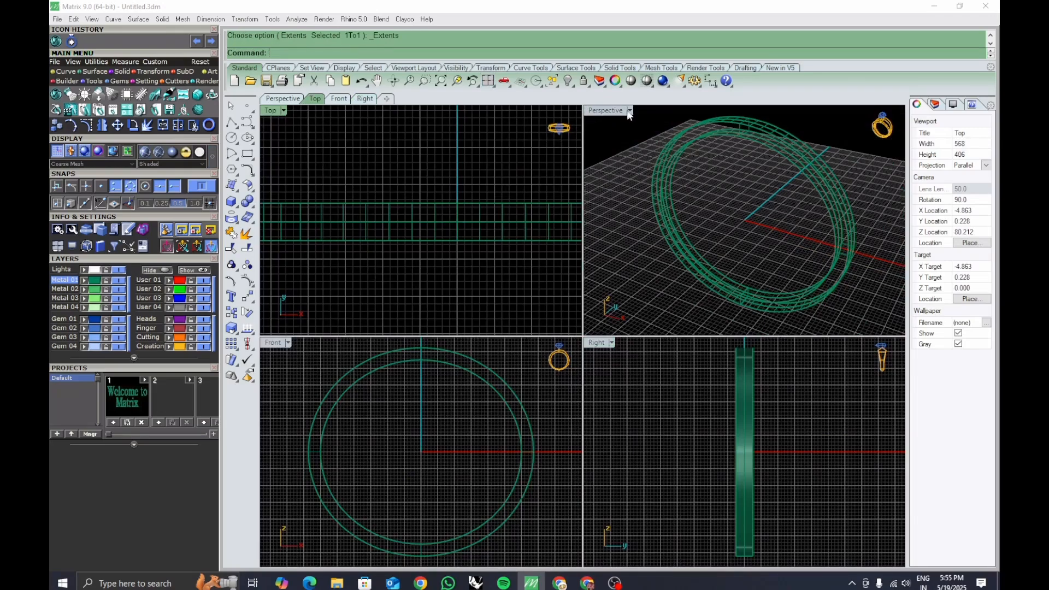
pyautogui.click(630, 110)
pyautogui.click(664, 46)
pyautogui.doubleClick(607, 110)
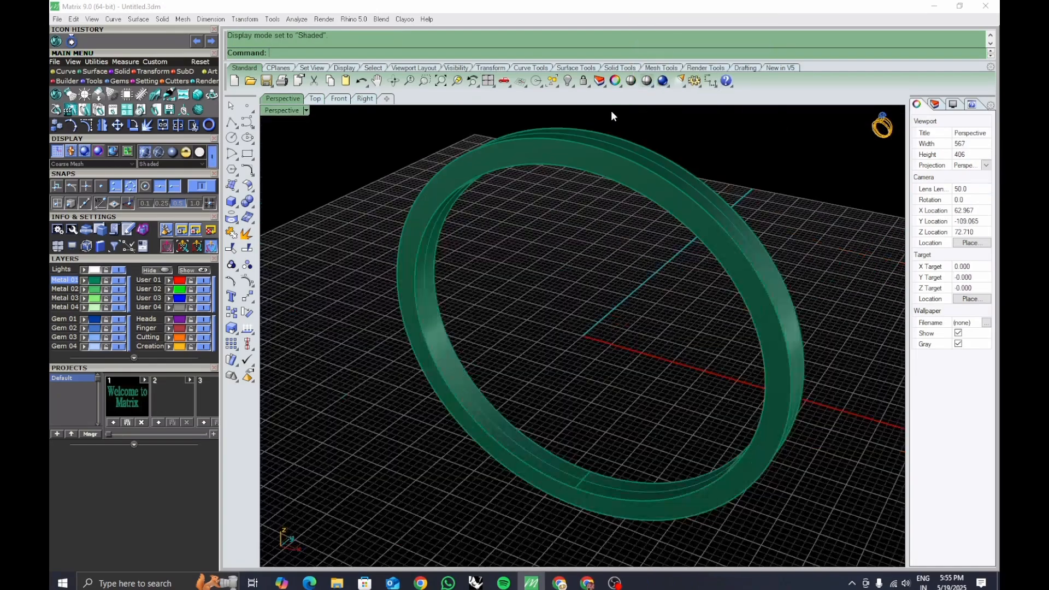
pyautogui.moveTo(657, 346)
pyautogui.mouseDown(button='right')
pyautogui.moveTo(719, 356)
pyautogui.moveTo(666, 376)
pyautogui.moveTo(704, 424)
pyautogui.moveTo(698, 399)
pyautogui.moveTo(673, 404)
pyautogui.mouseUp(button='right')
pyautogui.scroll(3, 698, 316)
pyautogui.scroll(-3, 703, 360)
pyautogui.hotkey('ctrl', 'z')
# Select both ellipse curves and move them 2.5 along the ring's axis.
pyautogui.click(669, 406)
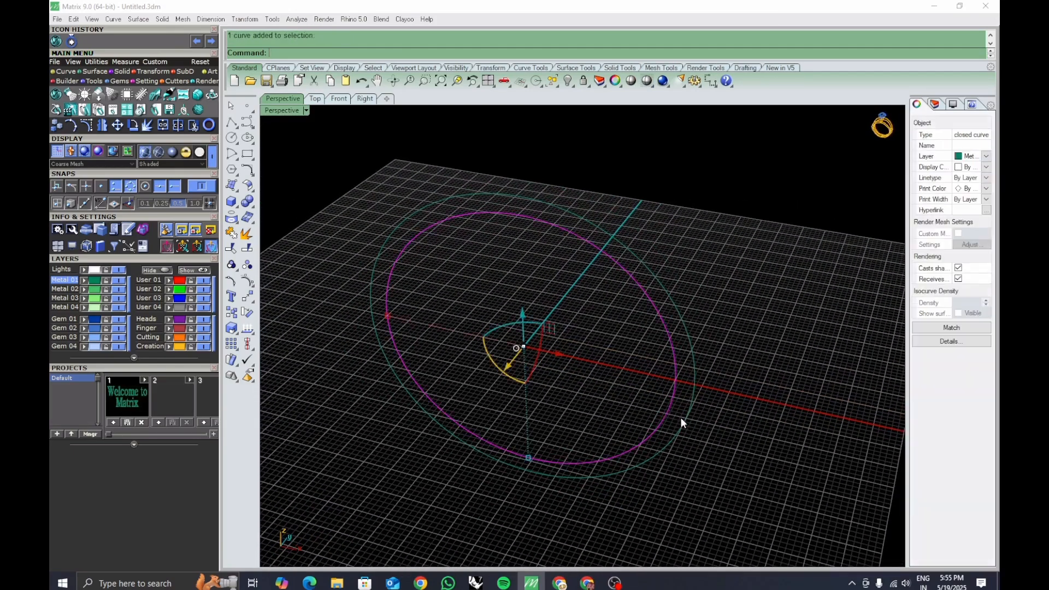
pyautogui.keyDown('shift'); pyautogui.click(687, 424); pyautogui.keyUp('shift')
pyautogui.moveTo(697, 422); pyautogui.dragTo(636, 346, button='right')
pyautogui.click(630, 331)
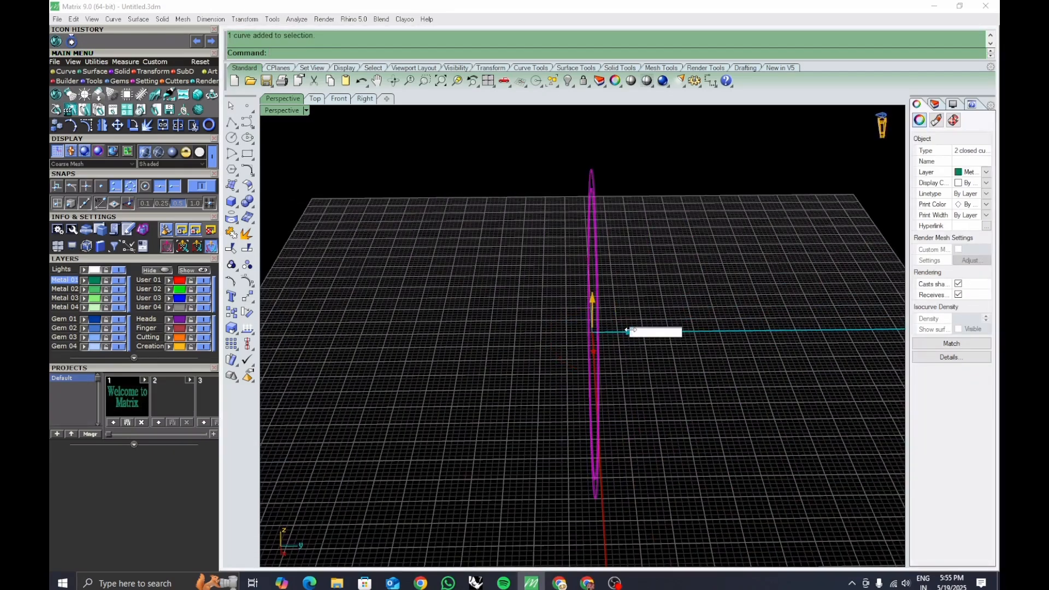
pyautogui.write('2.56')
pyautogui.press('BackSpace')
pyautogui.press('Return')
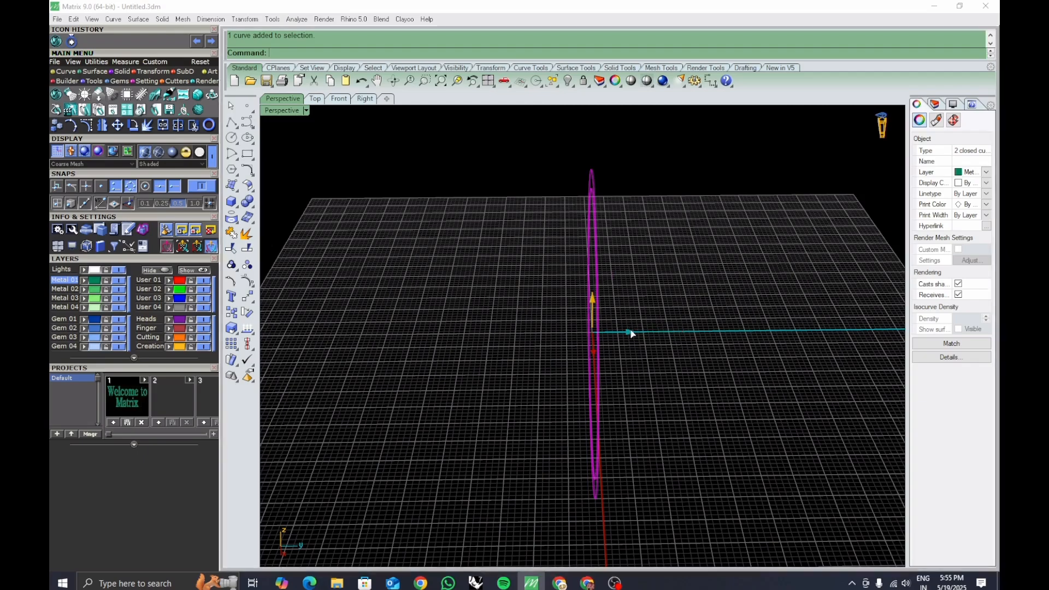
# Mirror a copy of both curves across the plane through the origin.
pyautogui.click(619, 330)
pyautogui.moveTo(663, 343); pyautogui.dragTo(663, 341, button='right')
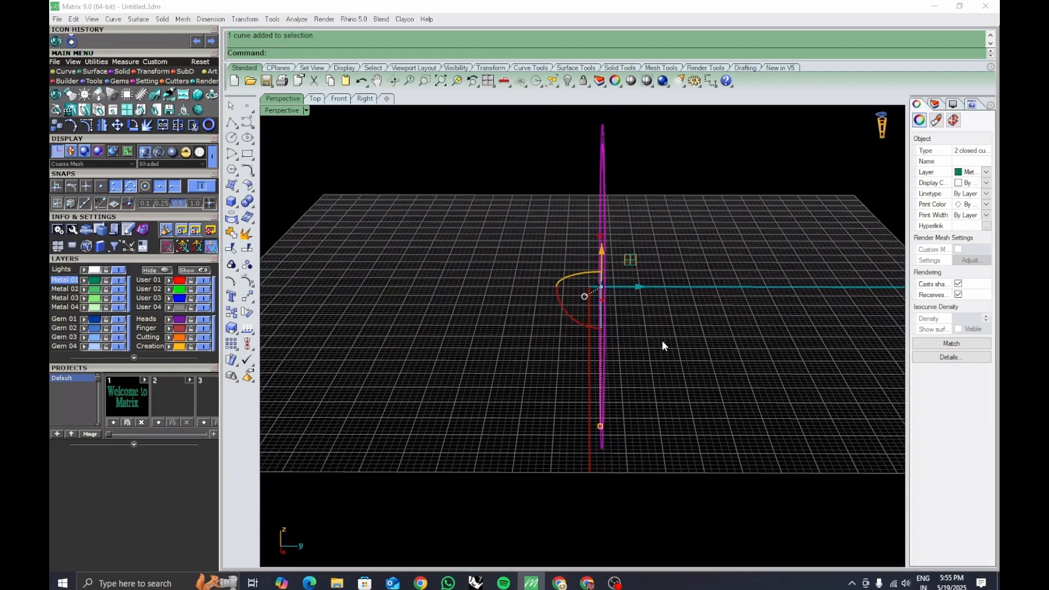
pyautogui.press('Return')
pyautogui.write('0')
pyautogui.press('Return')
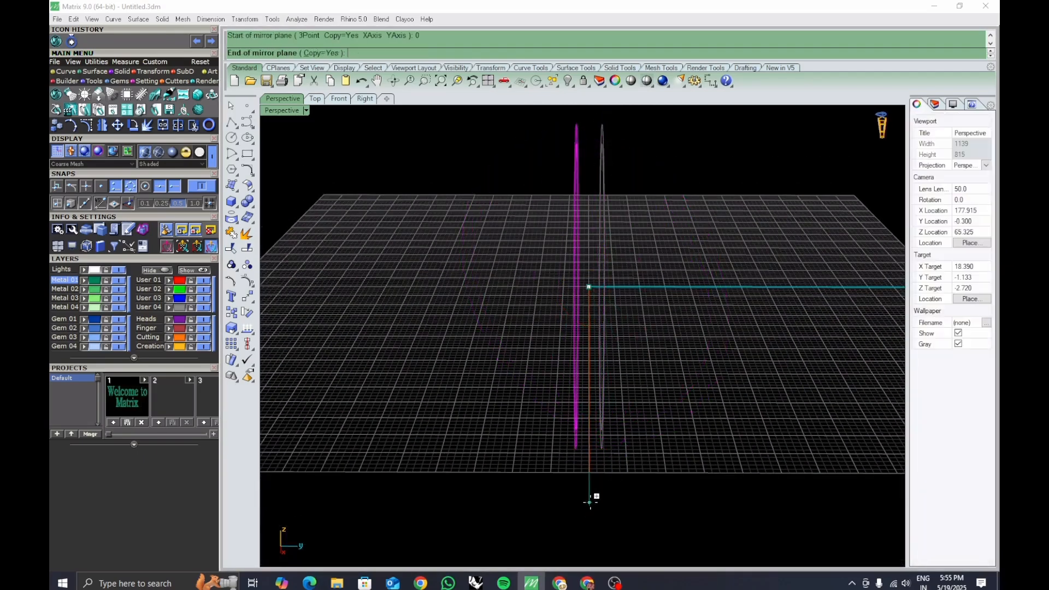
pyautogui.click(590, 511)
pyautogui.moveTo(614, 485); pyautogui.dragTo(672, 470, button='right')
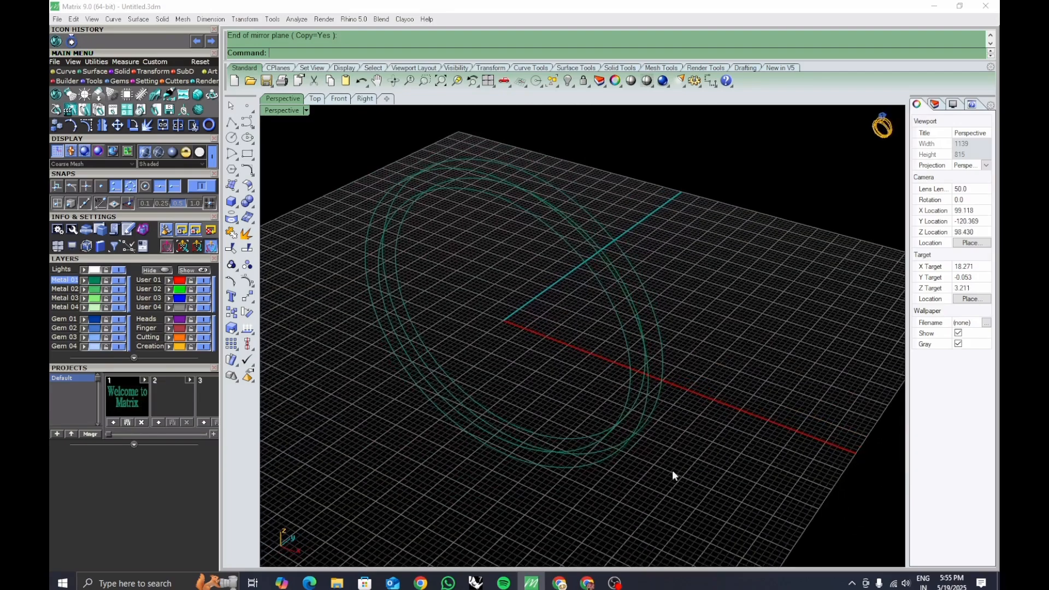
# Select one pair of curves and loft a surface between them.
pyautogui.scroll(3, 612, 438)
pyautogui.click(634, 413)
pyautogui.keyDown('shift'); pyautogui.click(649, 400); pyautogui.keyUp('shift')
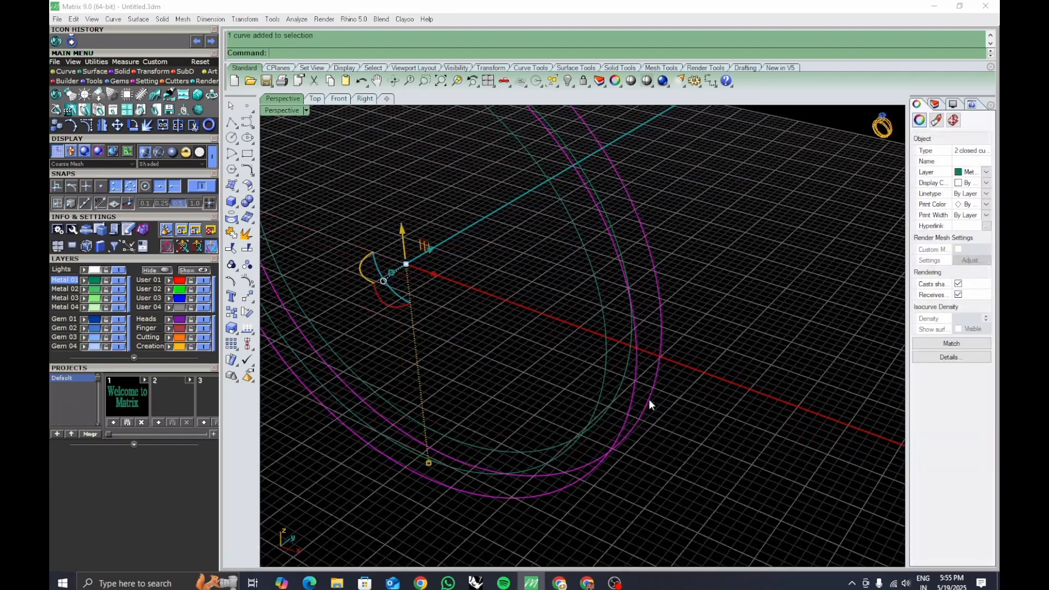
pyautogui.write('loft')
pyautogui.press('Return')
pyautogui.press('Return')
pyautogui.press('Return')
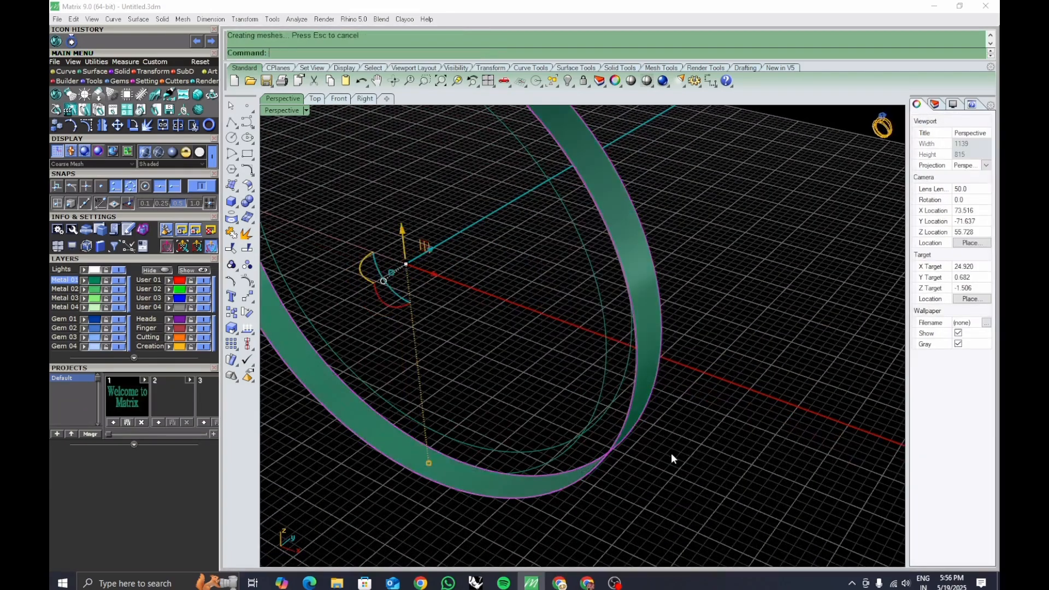
# Loft a second surface between another pair of the ring curves.
pyautogui.moveTo(671, 454); pyautogui.dragTo(608, 424, button='right')
pyautogui.click(600, 414)
pyautogui.keyDown('shift'); pyautogui.click(627, 435); pyautogui.keyUp('shift')
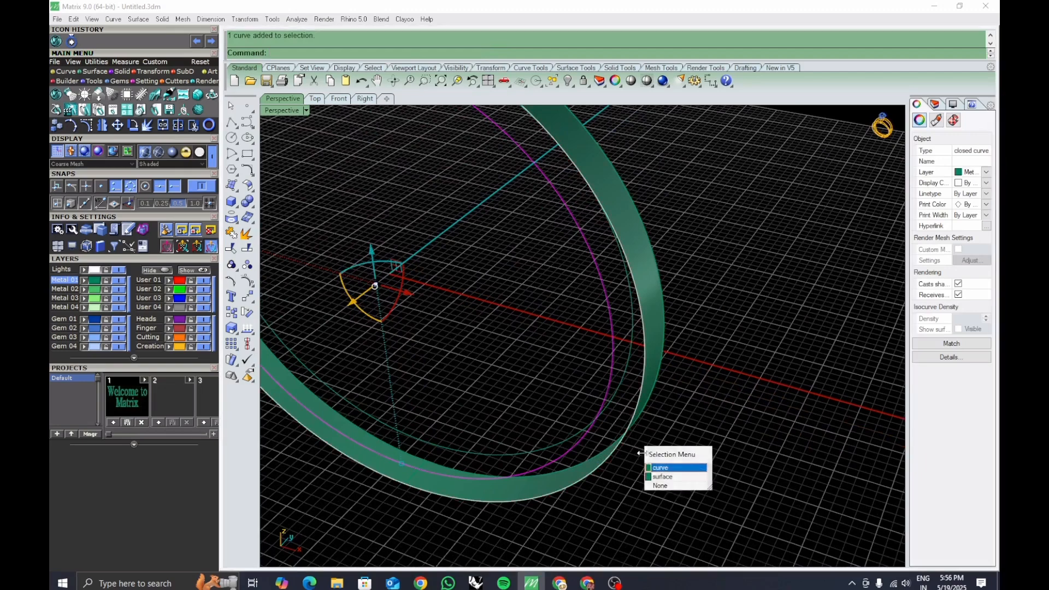
pyautogui.click(663, 476)
pyautogui.click(661, 450)
pyautogui.click(603, 415)
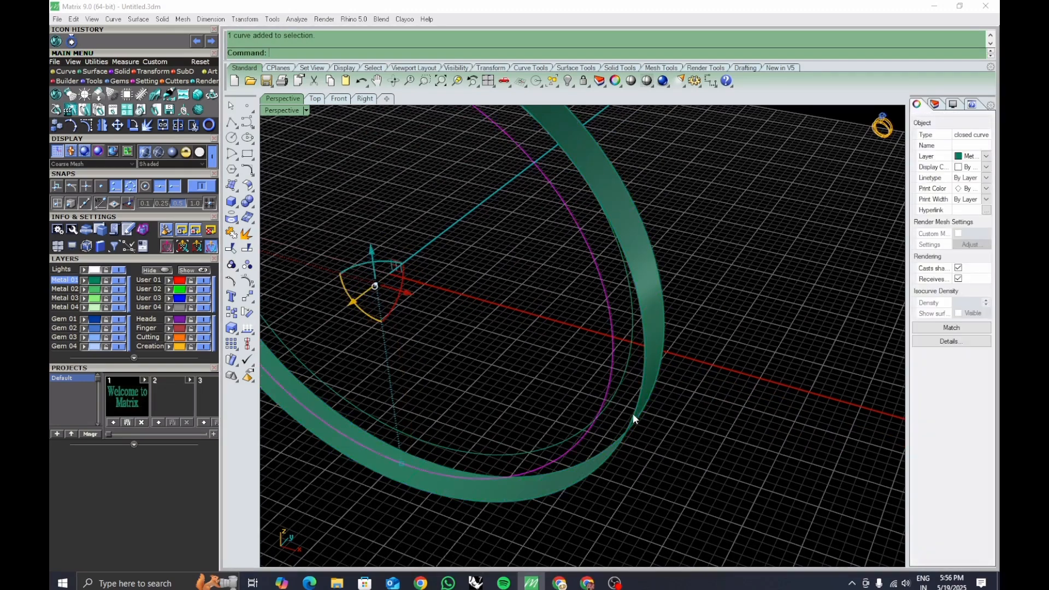
pyautogui.keyDown('shift'); pyautogui.click(634, 418); pyautogui.keyUp('shift')
pyautogui.click(667, 449)
pyautogui.rightClick(661, 414)
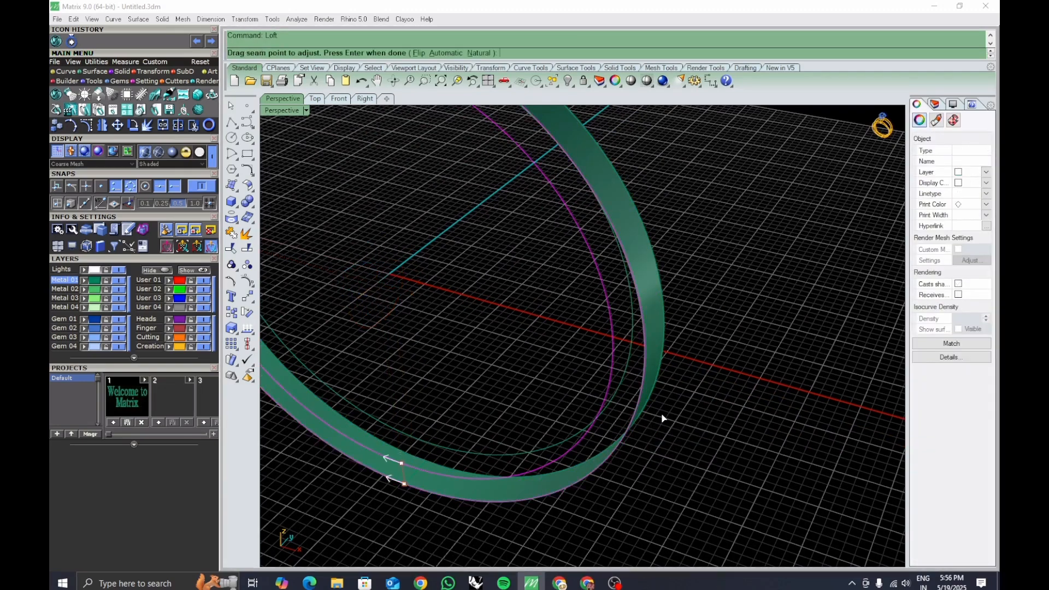
pyautogui.rightClick(661, 414)
pyautogui.press('Return')
pyautogui.moveTo(700, 411); pyautogui.dragTo(569, 471, button='right')
# Loft a third surface between the remaining pair of curves to close the ring.
pyautogui.click(569, 415)
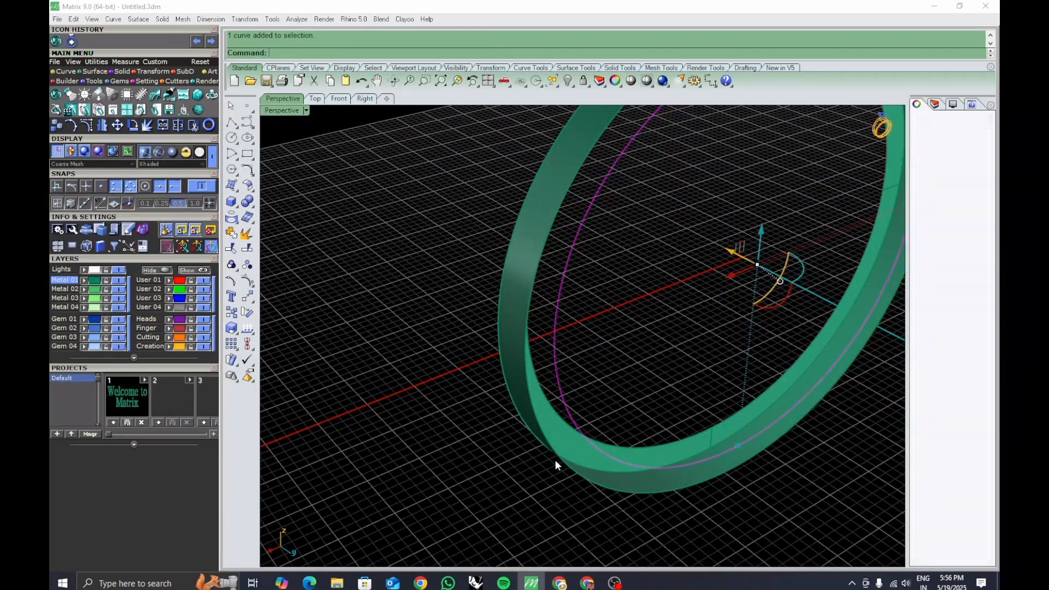
pyautogui.keyDown('shift'); pyautogui.click(557, 460); pyautogui.keyUp('shift')
pyautogui.click(585, 491)
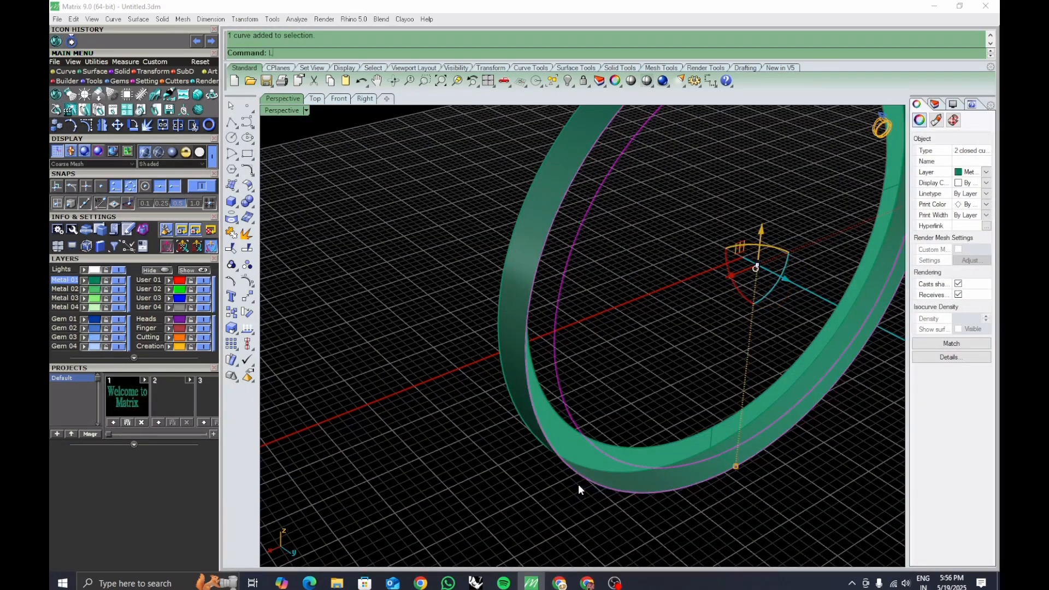
pyautogui.rightClick(578, 484)
pyautogui.rightClick(579, 486)
pyautogui.press('Return')
pyautogui.click(498, 485)
pyautogui.scroll(-5, 568, 433)
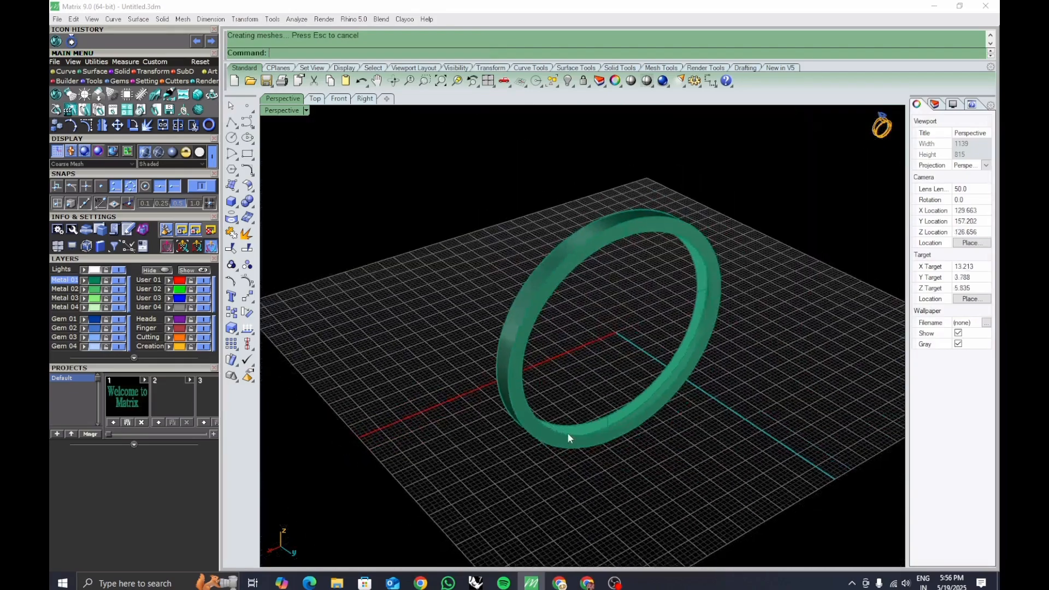
# Offset the outer band surface 0.8 as a solid with its direction flipped.
pyautogui.moveTo(659, 425); pyautogui.dragTo(568, 412, button='right')
pyautogui.scroll(6, 566, 345)
pyautogui.moveTo(567, 345); pyautogui.dragTo(651, 391, button='right')
pyautogui.click(621, 379)
pyautogui.write('OffsetSrf')
pyautogui.press('Return')
pyautogui.scroll(-2, 640, 395)
pyautogui.write('F')
pyautogui.press('Return')
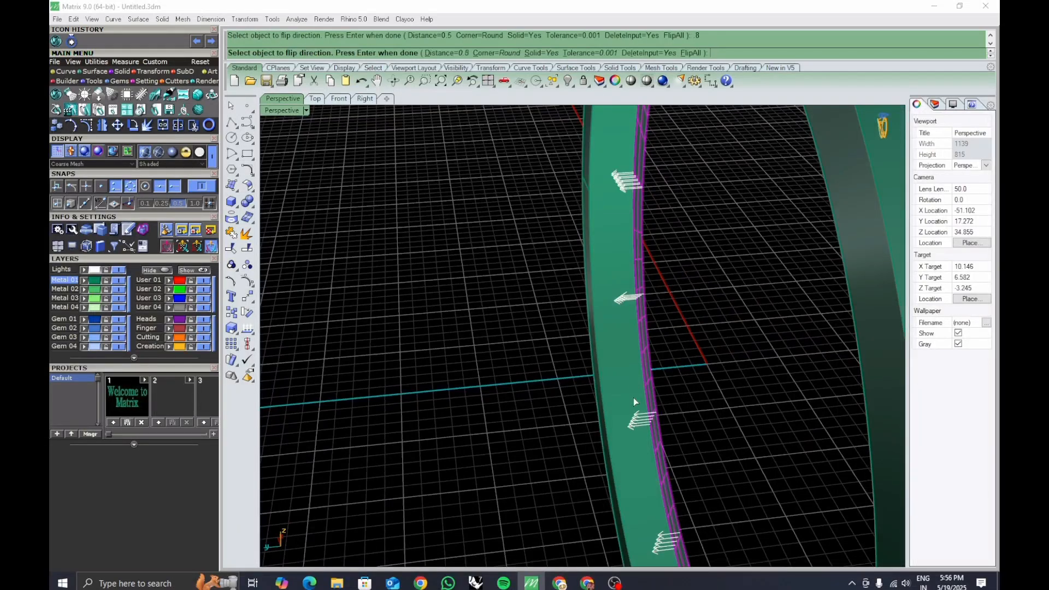
pyautogui.press('Return')
pyautogui.press('Return')
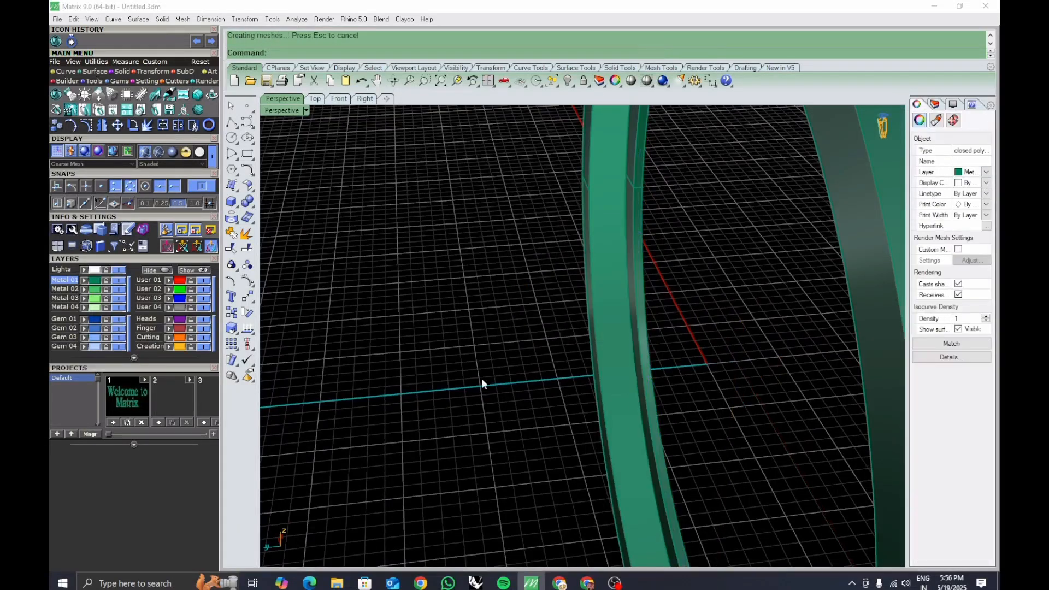
# Offset another band surface 0.8 as a solid with its direction flipped.
pyautogui.moveTo(482, 383); pyautogui.dragTo(690, 382, button='right')
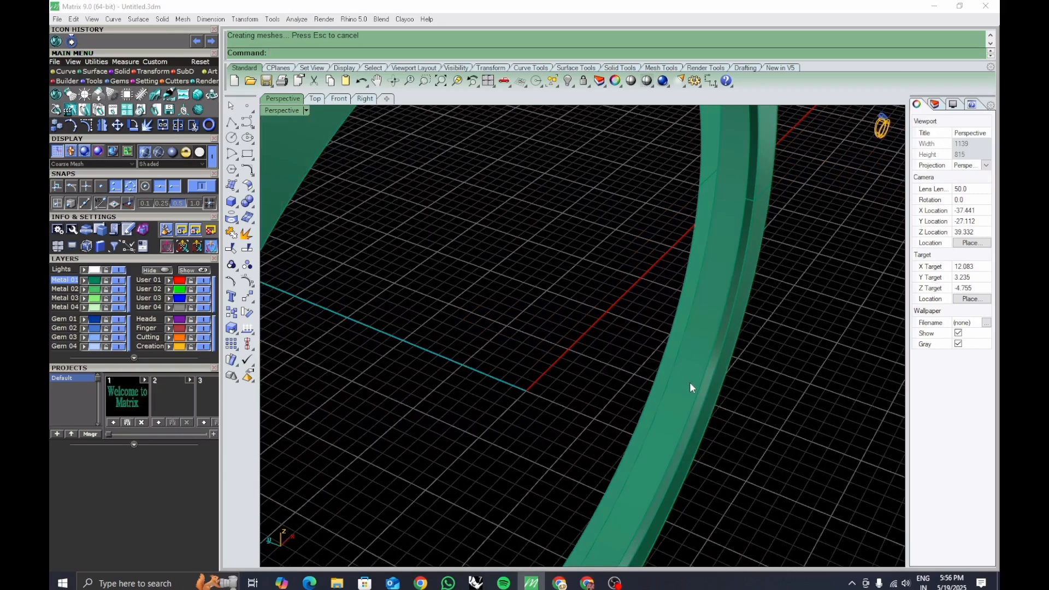
pyautogui.click(661, 376)
pyautogui.press('Return')
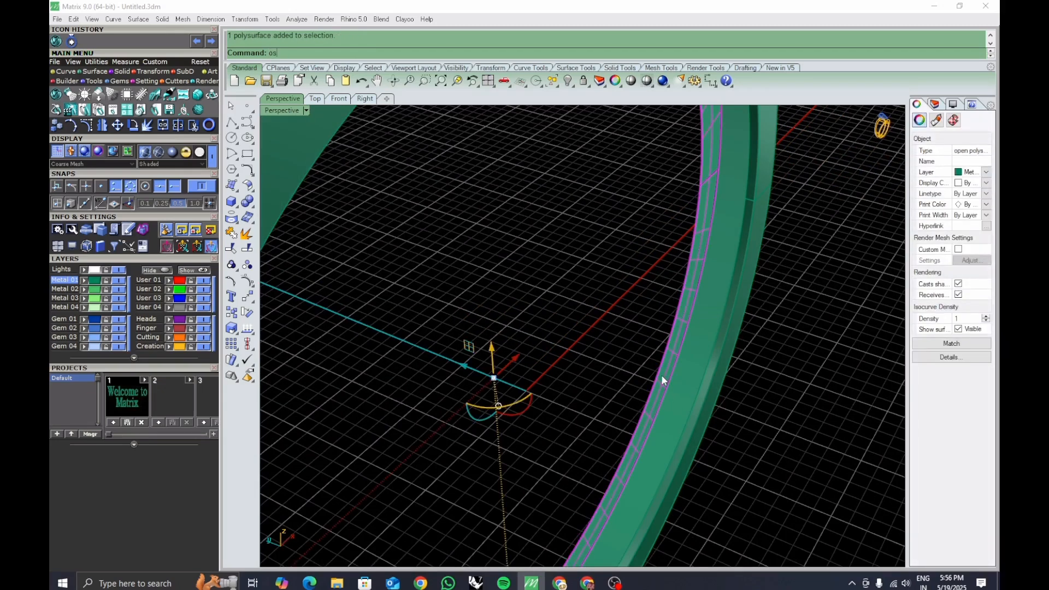
pyautogui.write('FlipAll ):')
pyautogui.press('Return')
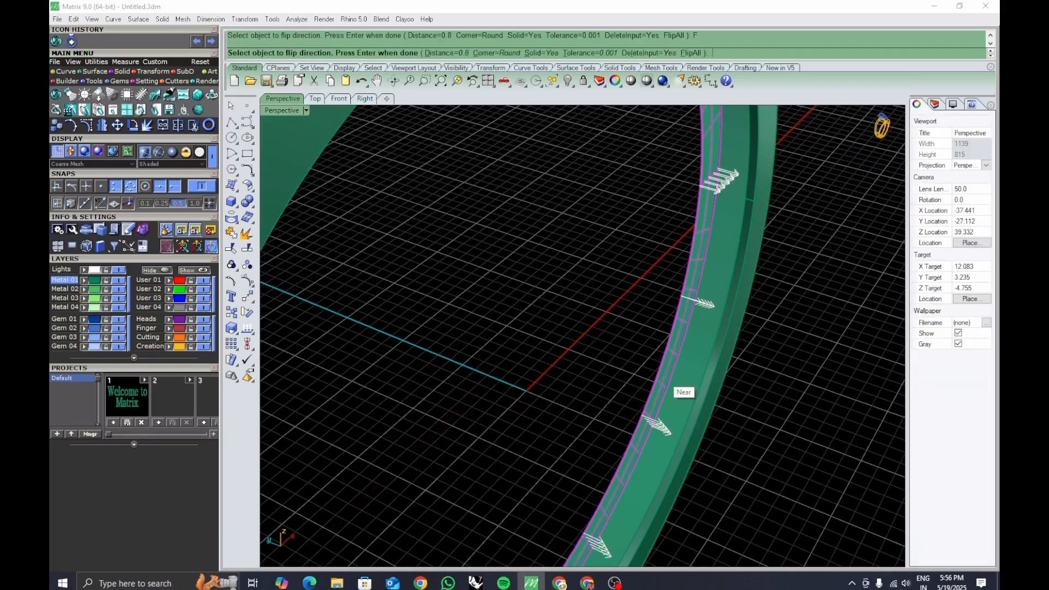
pyautogui.press('Return')
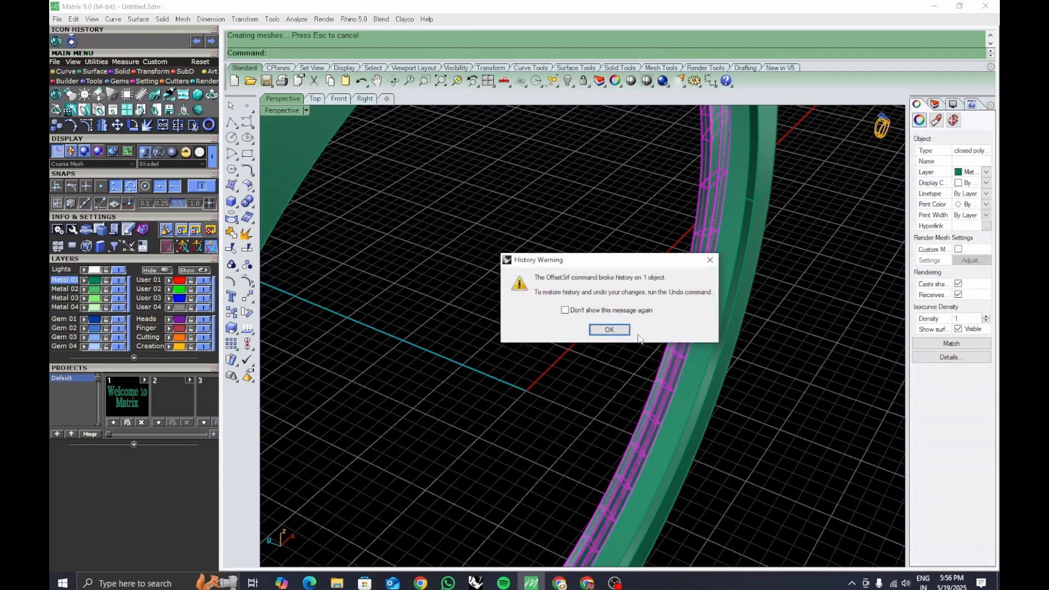
pyautogui.press('Return')
# Offset a third band surface 0.8 as a solid with its direction flipped.
pyautogui.moveTo(588, 352); pyautogui.dragTo(722, 392, button='right')
pyautogui.click(621, 354)
pyautogui.write('OffsetSrf')
pyautogui.press('Return')
pyautogui.write('FlipAll )')
pyautogui.press('Return')
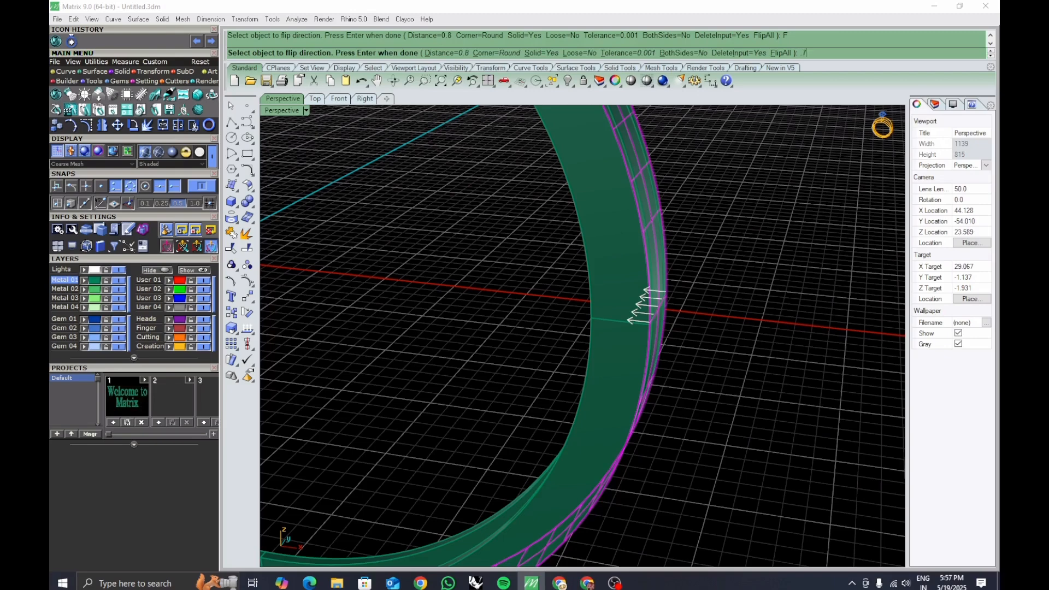
pyautogui.press('Return')
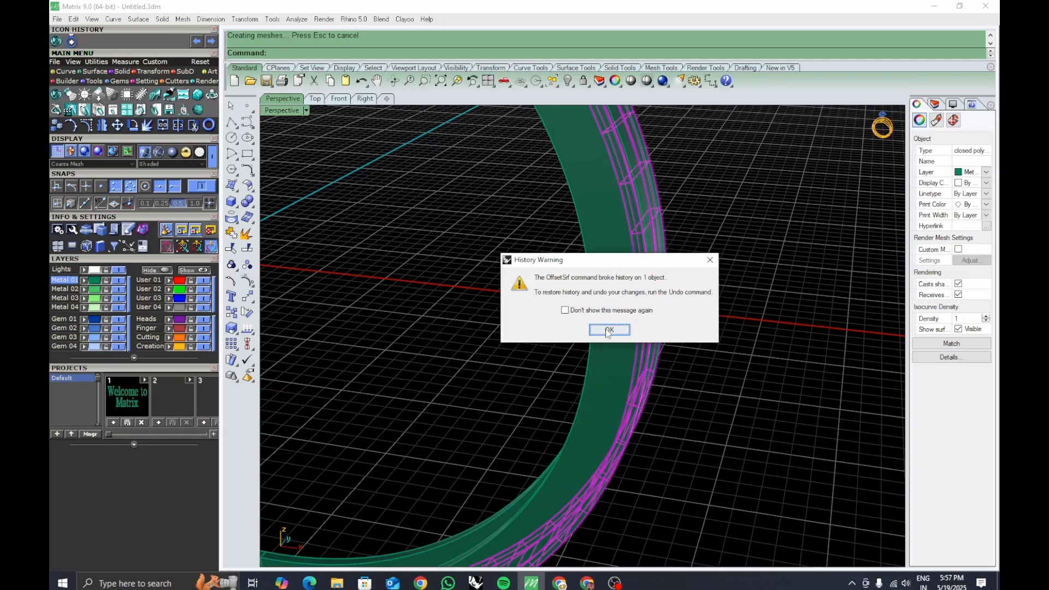
pyautogui.click(608, 331)
# Select all ring parts and turn off their surface isocurve display.
pyautogui.scroll(-1, 697, 366)
pyautogui.scroll(-5, 697, 366)
pyautogui.moveTo(707, 448); pyautogui.dragTo(591, 262)
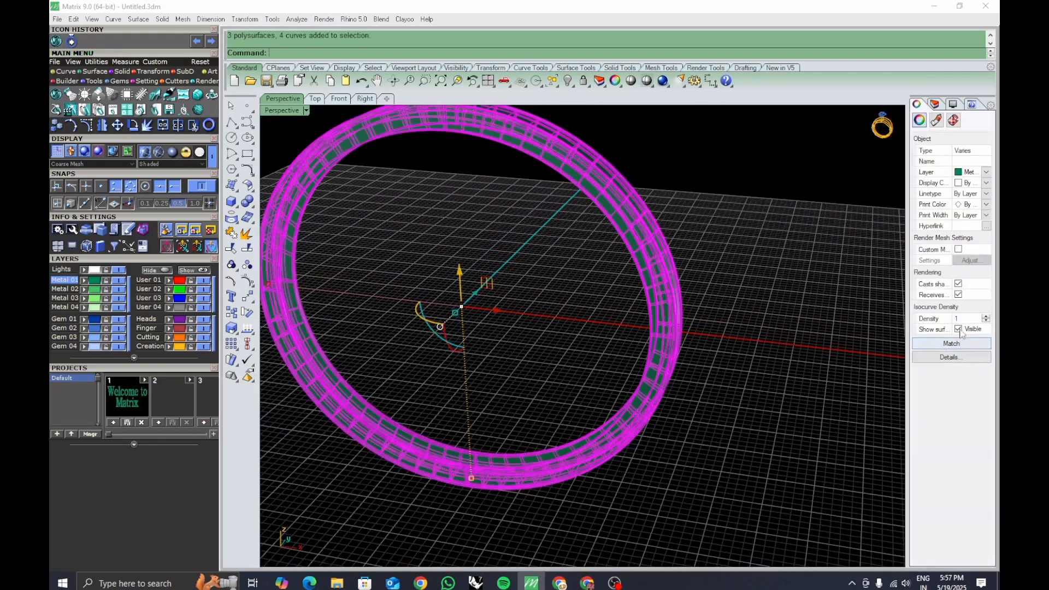
pyautogui.click(959, 329)
pyautogui.press('Escape')
# Inspect the offset ring from several angles.
pyautogui.moveTo(653, 421); pyautogui.dragTo(607, 401, button='right')
pyautogui.scroll(8, 672, 338)
pyautogui.moveTo(673, 337); pyautogui.dragTo(566, 382, button='right')
pyautogui.scroll(-10, 612, 281)
pyautogui.scroll(8, 529, 306)
pyautogui.scroll(-8, 531, 309)
pyautogui.moveTo(661, 355); pyautogui.dragTo(649, 431, button='right')
pyautogui.scroll(5, 621, 405)
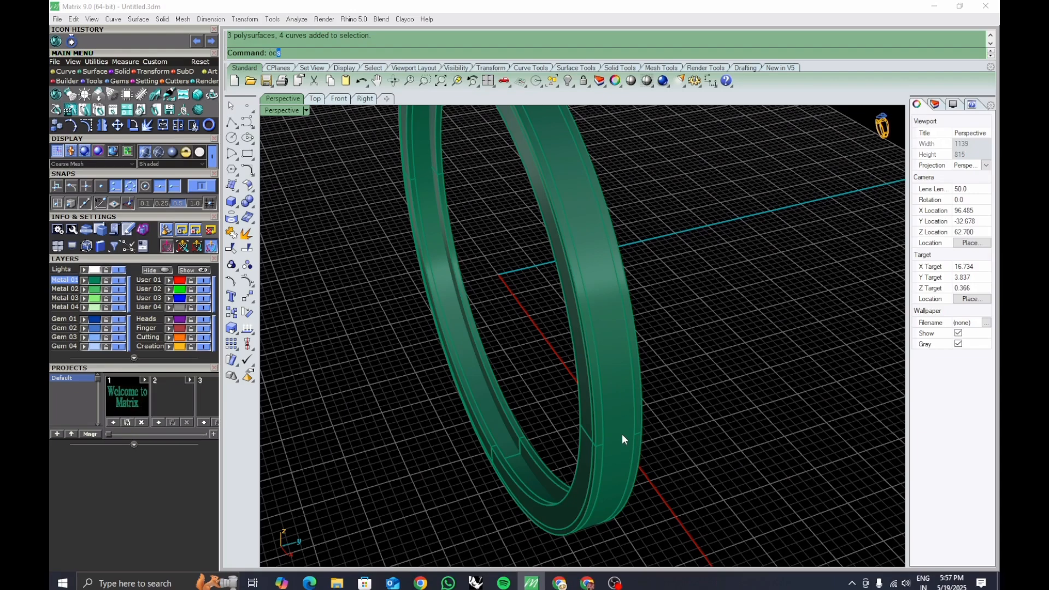
# Offset a curve along the band surface with its direction flipped.
pyautogui.press('Return')
pyautogui.scroll(3, 623, 435)
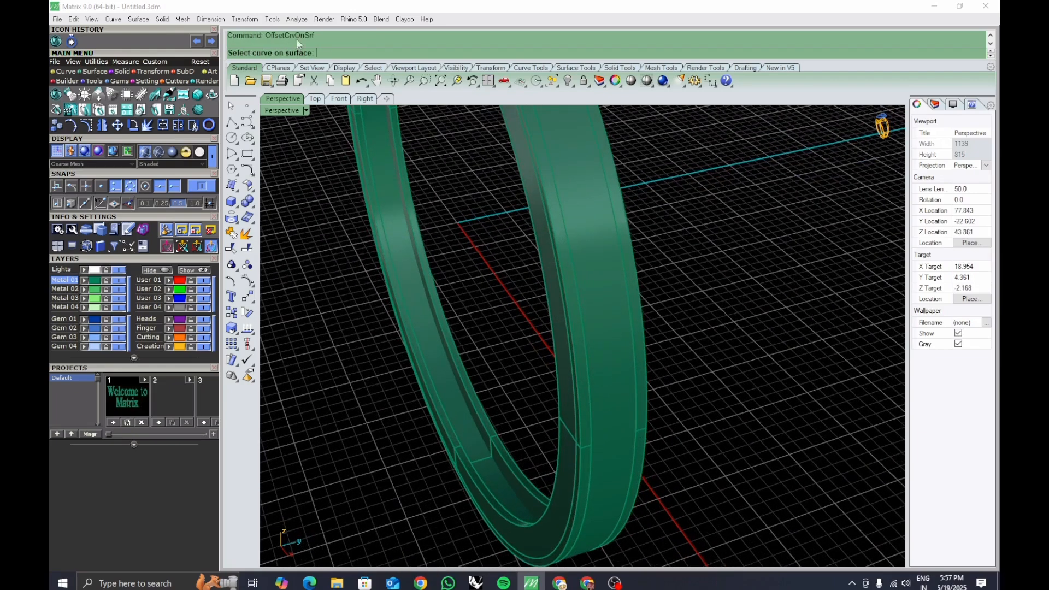
pyautogui.moveTo(553, 303); pyautogui.dragTo(529, 300, button='right')
pyautogui.moveTo(621, 349); pyautogui.dragTo(600, 344, button='right')
pyautogui.scroll(2, 611, 373)
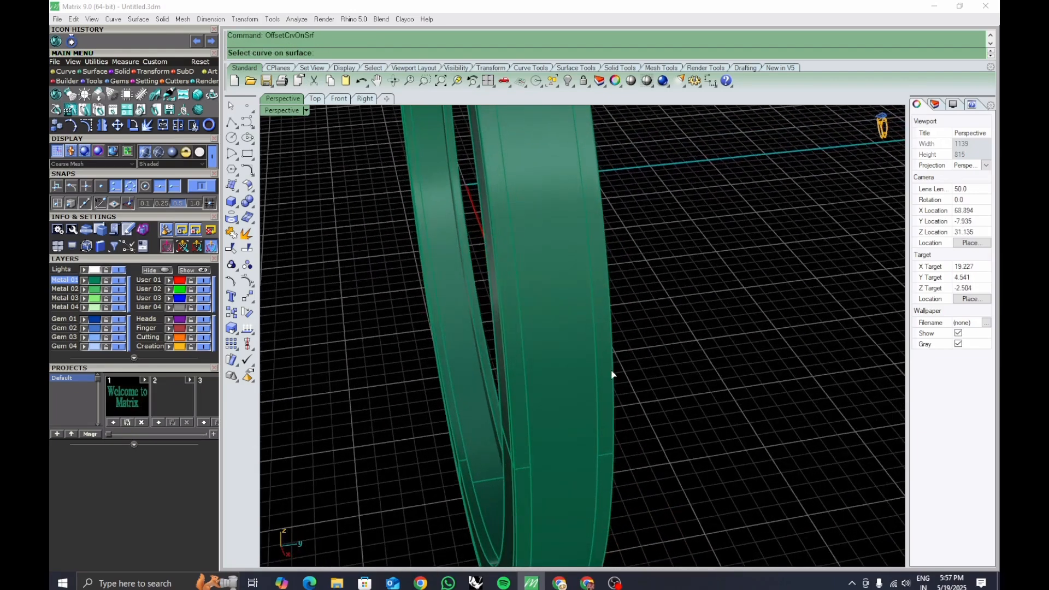
pyautogui.click(612, 375)
pyautogui.click(622, 397)
pyautogui.click(578, 376)
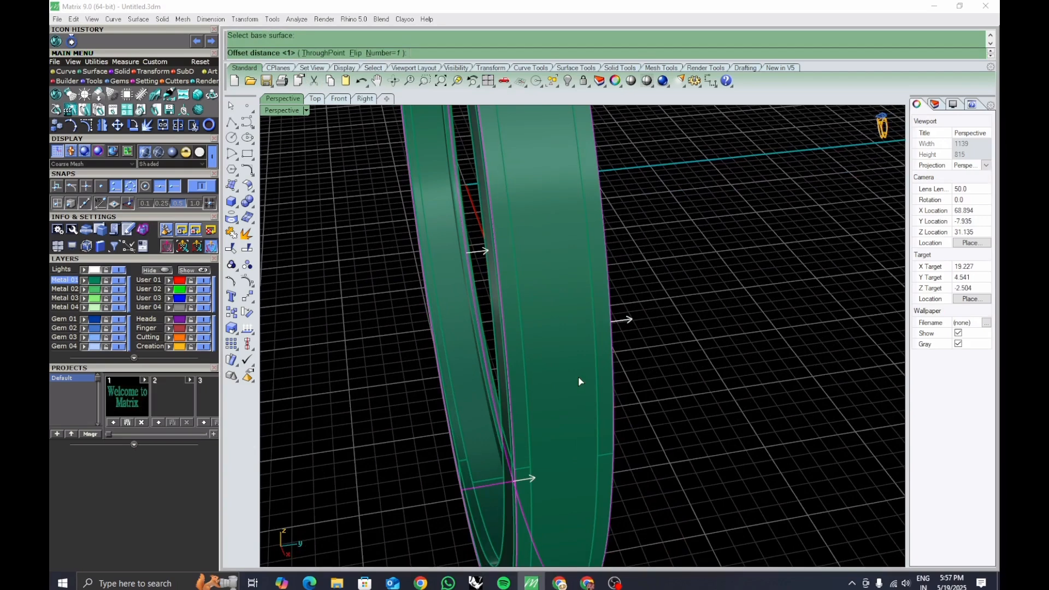
pyautogui.write('F')
pyautogui.press('Return')
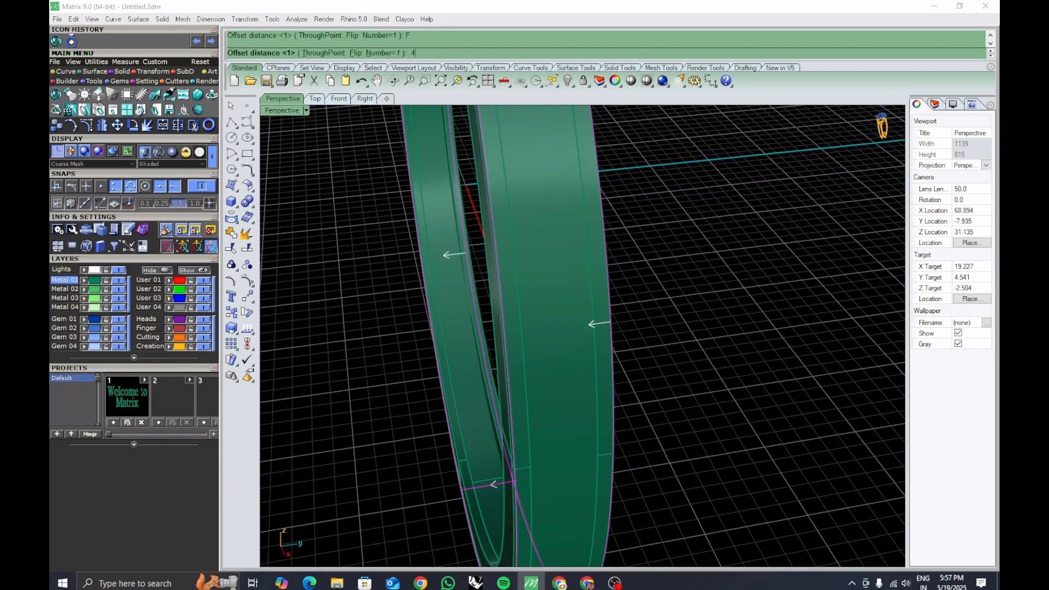
pyautogui.press('Return')
pyautogui.click(606, 383)
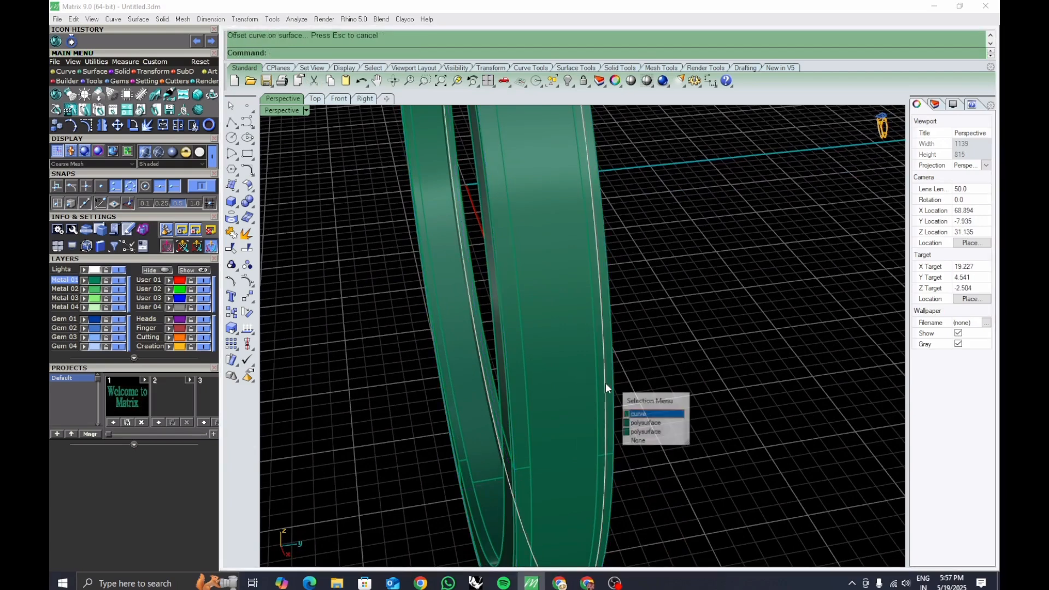
pyautogui.click(632, 414)
pyautogui.click(710, 81)
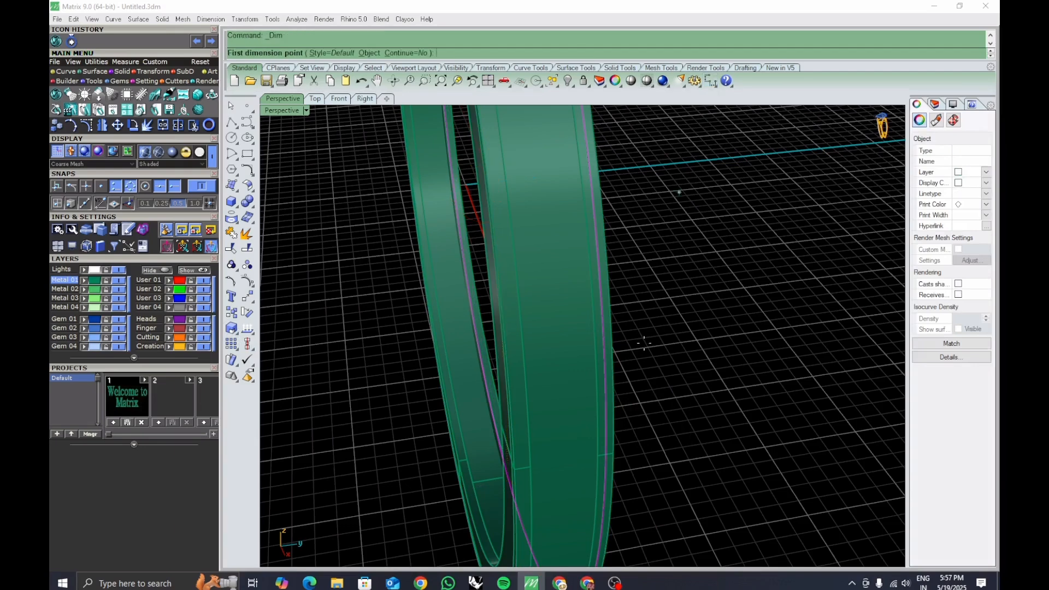
pyautogui.scroll(5, 617, 407)
pyautogui.click(596, 405)
pyautogui.click(604, 405)
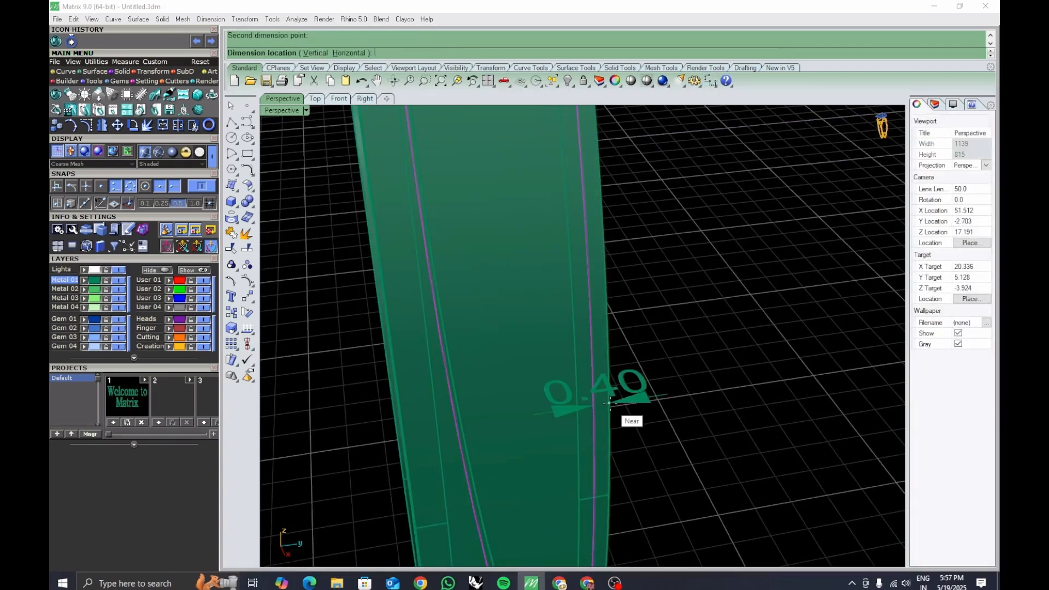
pyautogui.press('Escape')
# Move the selected offset curve onto the User 01 layer.
pyautogui.click(168, 280)
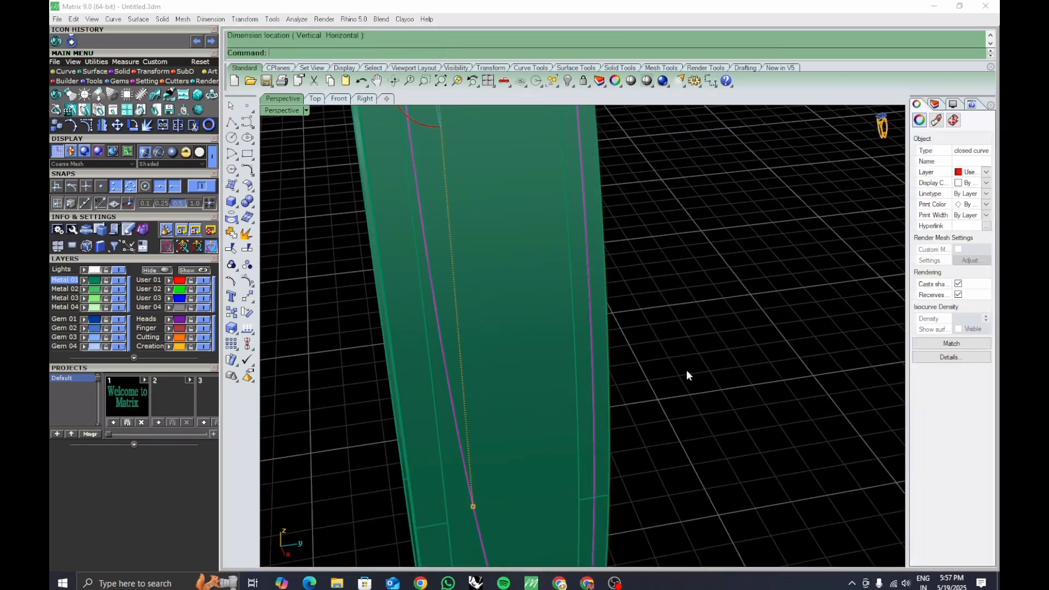
pyautogui.click(685, 372)
# Offset a curve 0.4 along the other band surface and place it on the User 01 layer.
pyautogui.keyDown('shift'); pyautogui.moveTo(591, 447); pyautogui.dragTo(619, 403, button='right'); pyautogui.keyUp('shift')
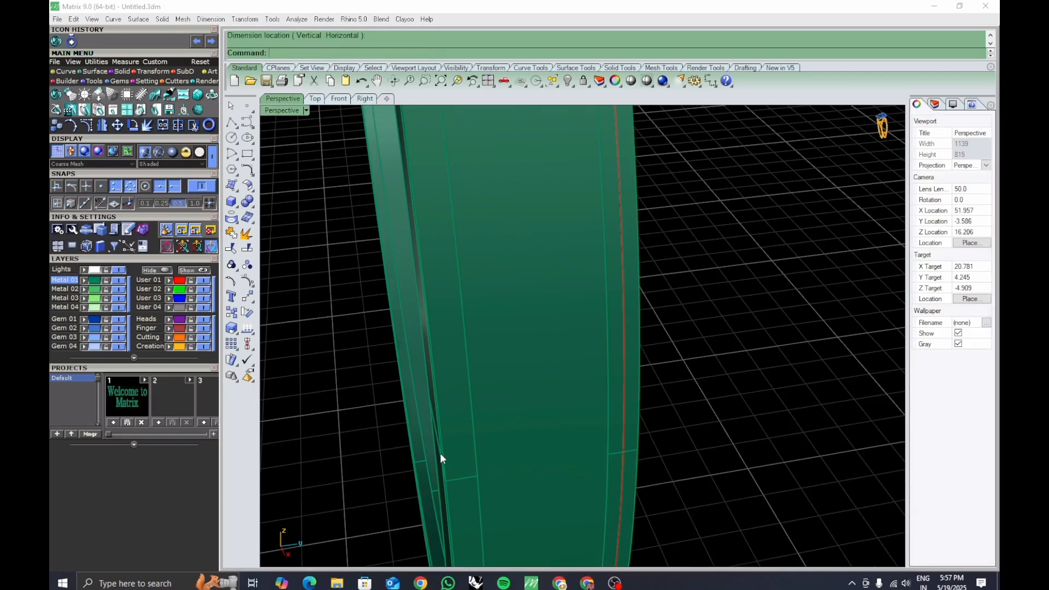
pyautogui.press('Return')
pyautogui.moveTo(438, 447); pyautogui.dragTo(569, 425, button='right')
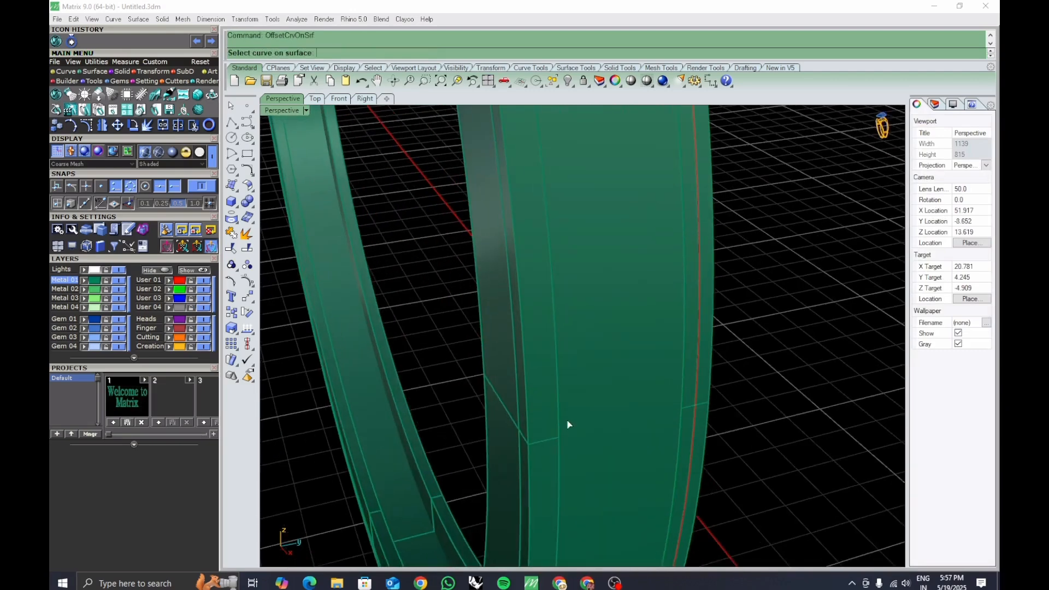
pyautogui.click(528, 417)
pyautogui.click(551, 448)
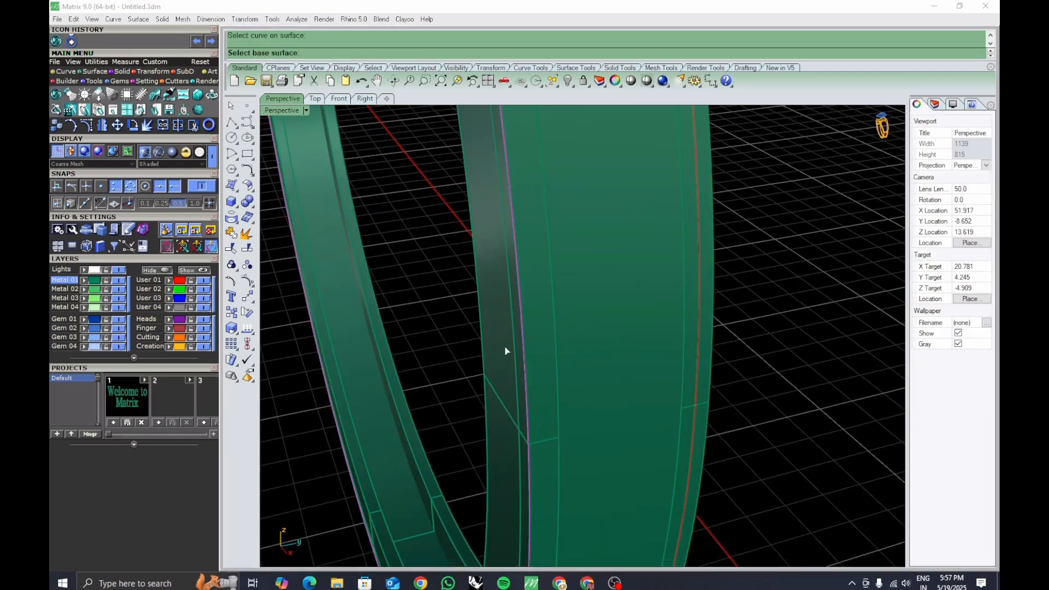
pyautogui.click(590, 424)
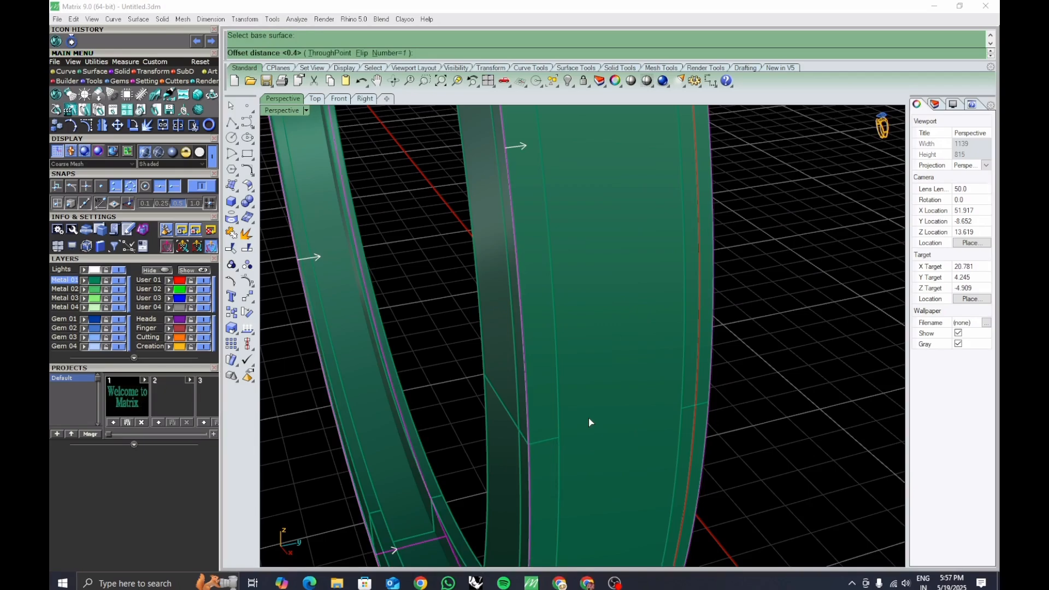
pyautogui.click(589, 422)
pyautogui.click(559, 402)
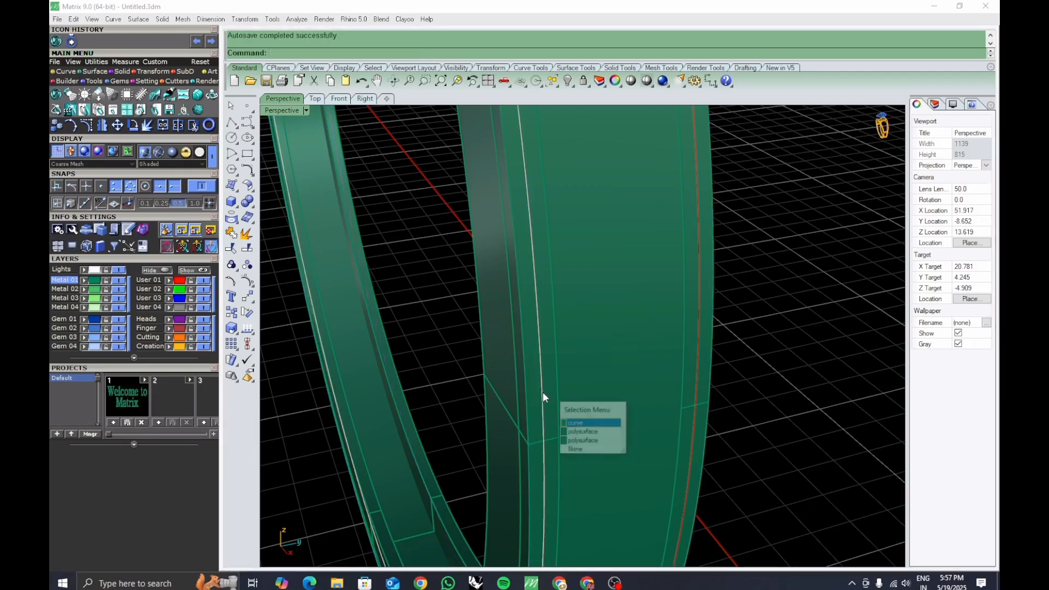
pyautogui.click(567, 423)
pyautogui.click(166, 280)
pyautogui.click(723, 389)
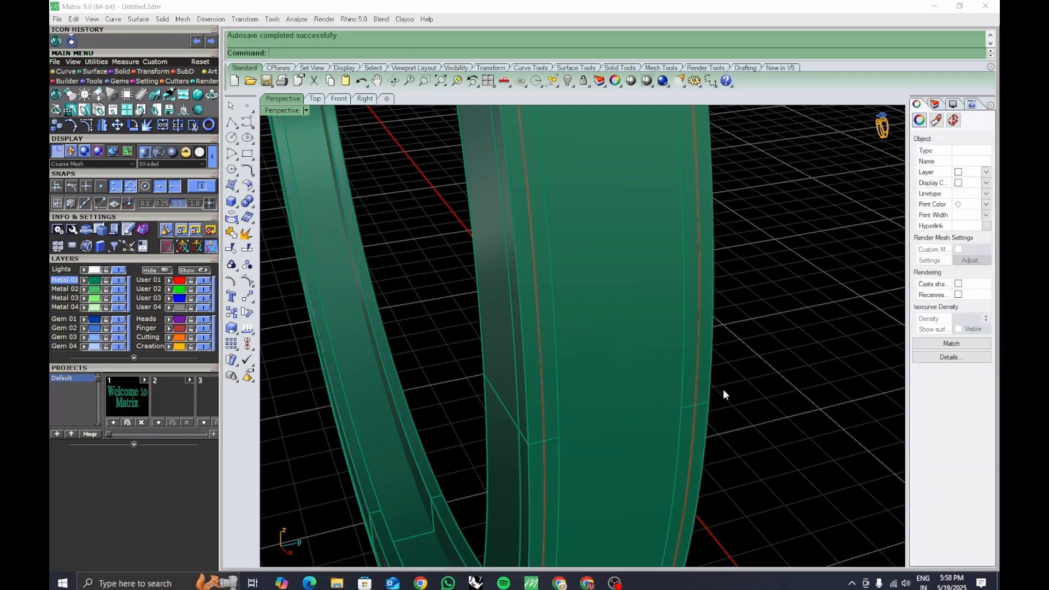
# Select the two red offset curves and loft them into a closed band surface.
pyautogui.scroll(-7, 629, 397)
pyautogui.scroll(3, 605, 380)
pyautogui.click(590, 378)
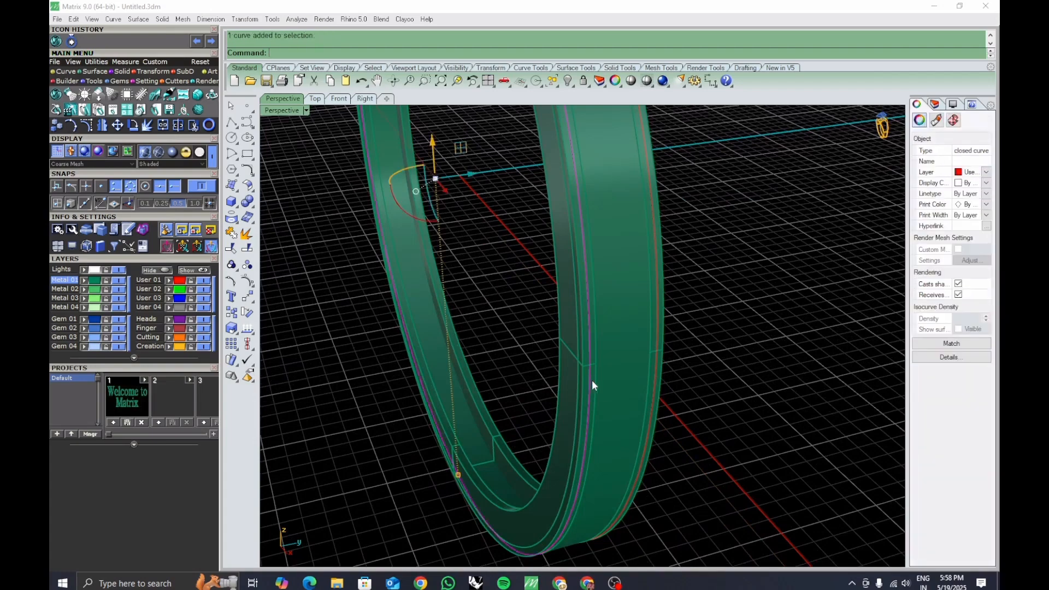
pyautogui.keyDown('shift'); pyautogui.click(671, 375); pyautogui.keyUp('shift')
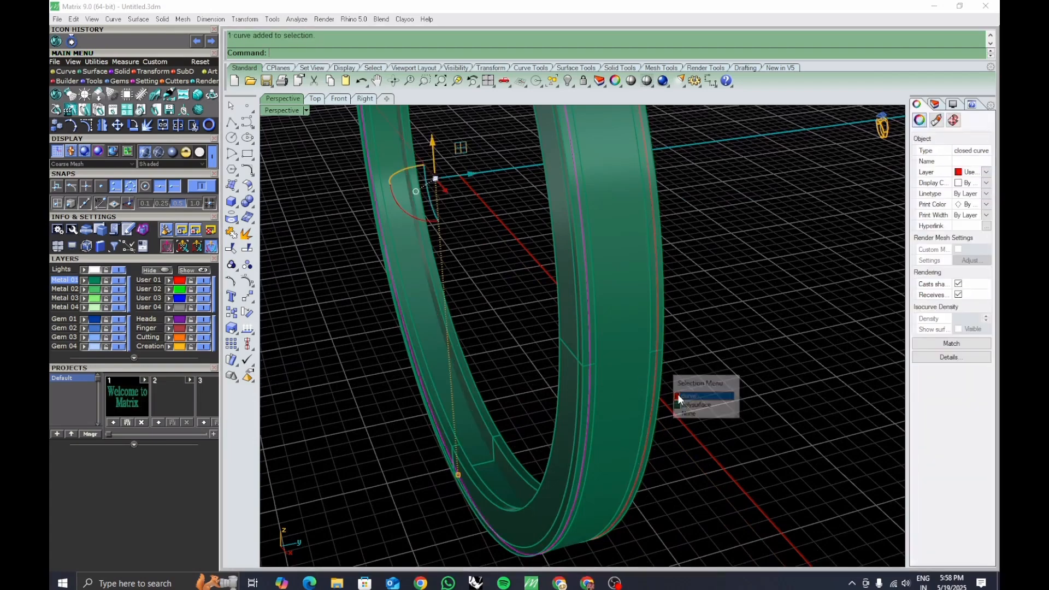
pyautogui.click(677, 395)
pyautogui.scroll(-2, 707, 376)
pyautogui.keyDown('shift'); pyautogui.moveTo(707, 376); pyautogui.dragTo(662, 390, button='right'); pyautogui.keyUp('shift')
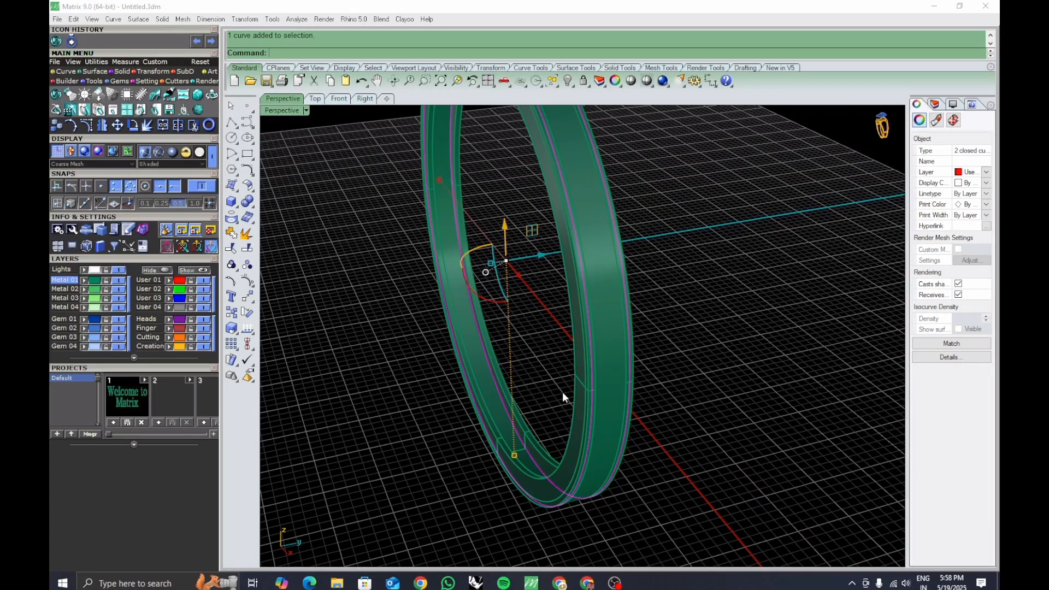
pyautogui.moveTo(596, 405); pyautogui.dragTo(616, 379, button='right')
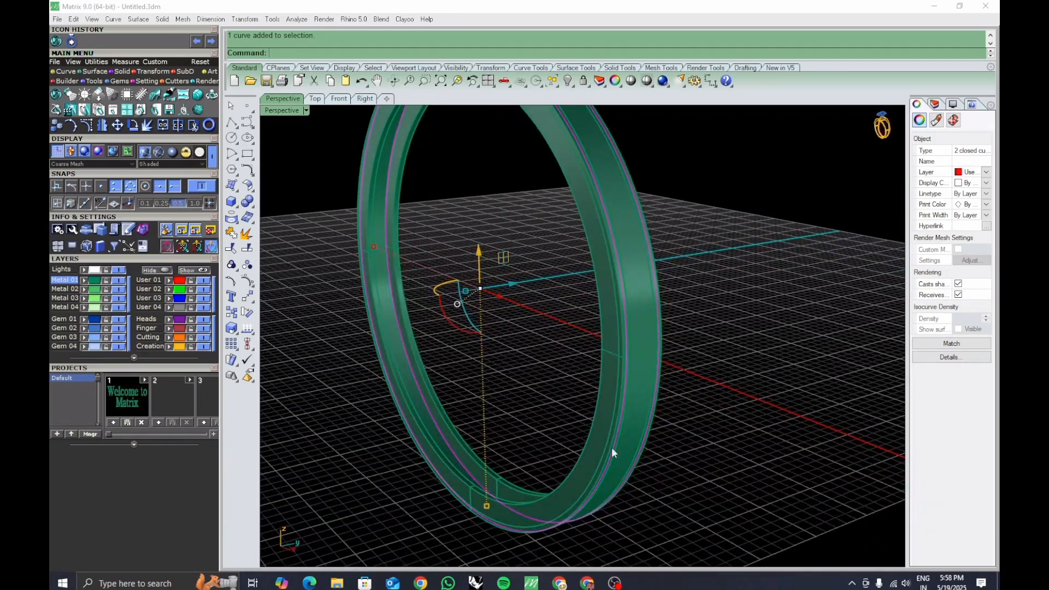
pyautogui.moveTo(612, 449)
pyautogui.mouseDown(button='right')
pyautogui.moveTo(625, 434)
pyautogui.moveTo(631, 441)
pyautogui.mouseUp(button='right')
pyautogui.rightClick(630, 440)
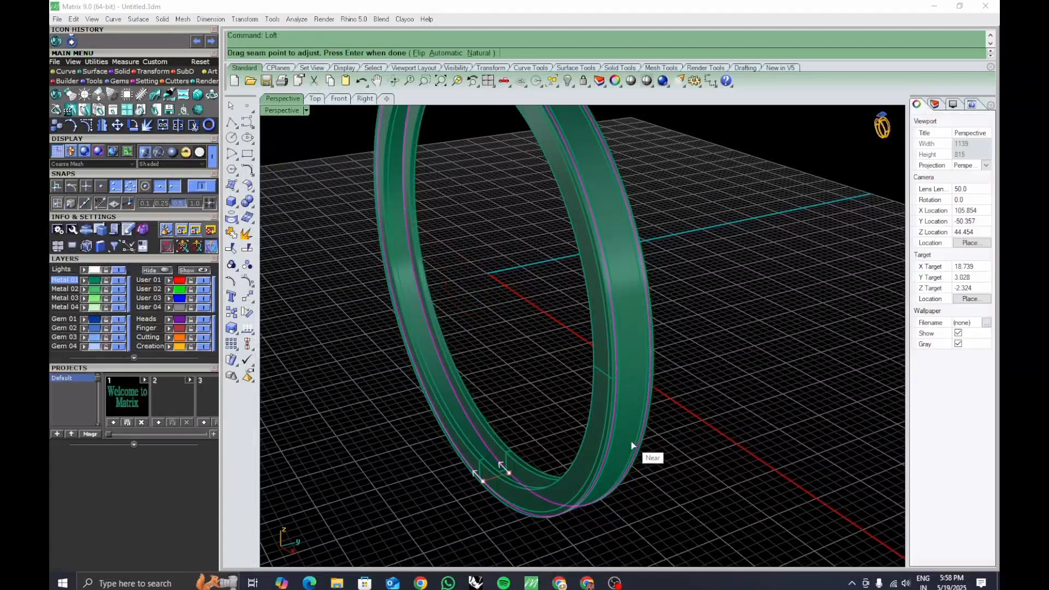
pyautogui.press('Return')
# Offset the lofted surface 0.7 as a solid on both sides.
pyautogui.press('Return')
pyautogui.click(649, 416)
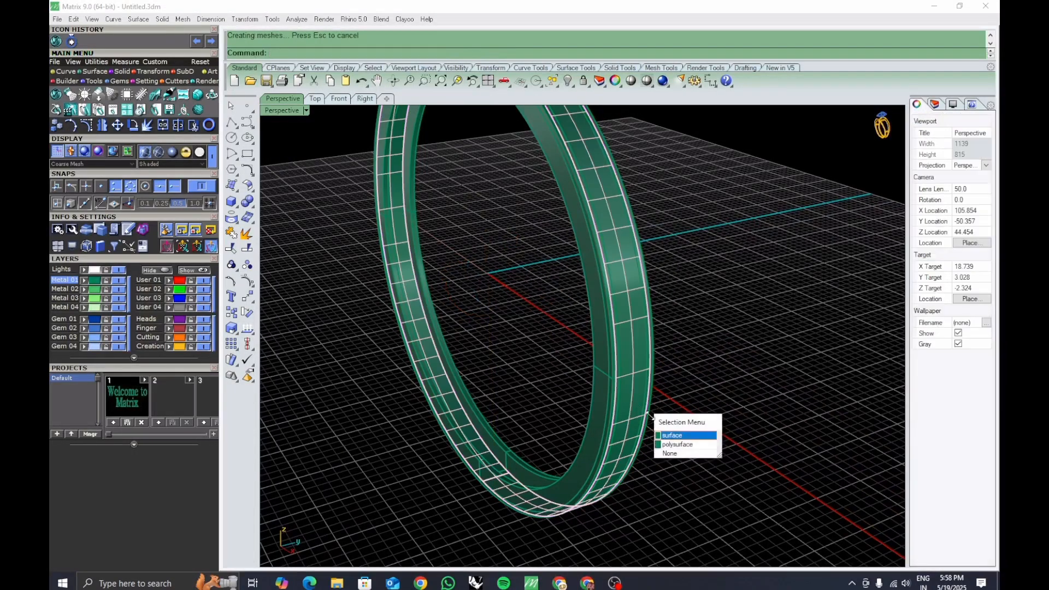
pyautogui.click(694, 436)
pyautogui.write('Offsetsrf')
pyautogui.press('Return')
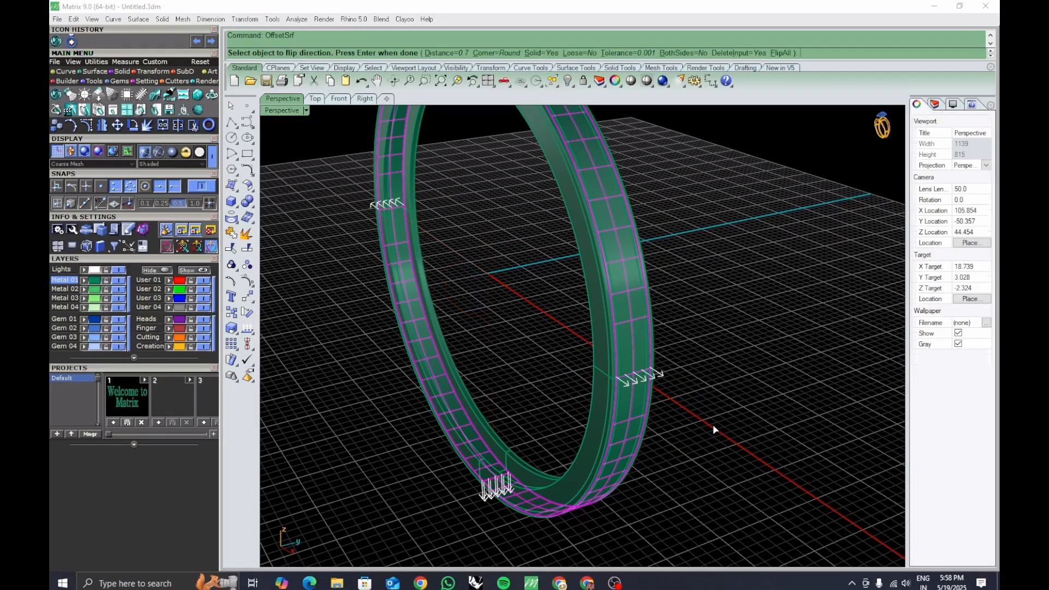
pyautogui.click(683, 53)
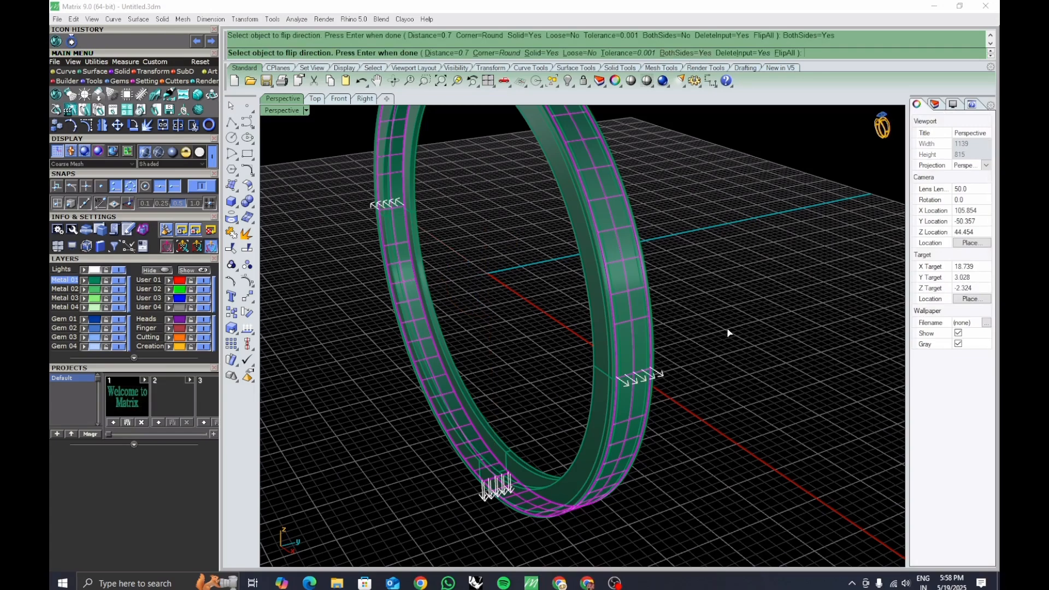
pyautogui.press('Return')
pyautogui.press('Return')
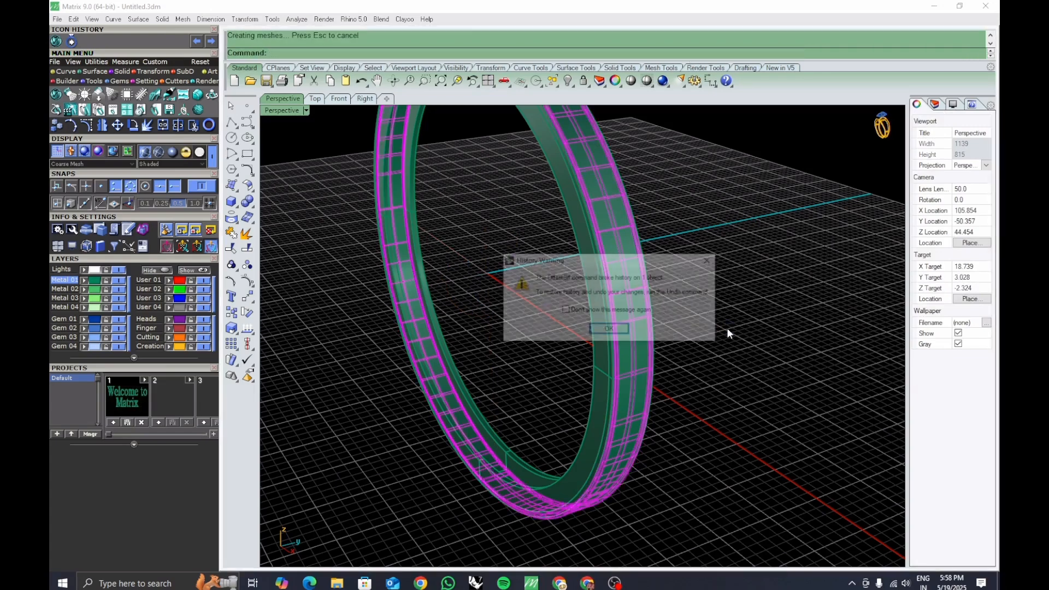
pyautogui.click(617, 332)
# Boolean-subtract the offset solid from the ring bodies to cut a groove.
pyautogui.moveTo(642, 415)
pyautogui.mouseDown(button='right')
pyautogui.moveTo(640, 386)
pyautogui.moveTo(627, 409)
pyautogui.mouseUp(button='right')
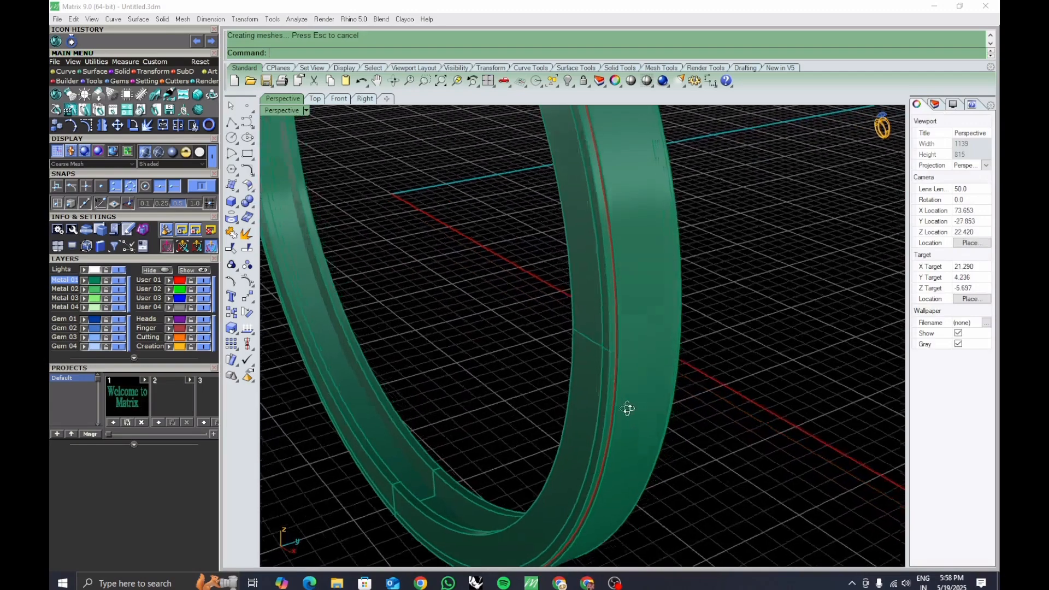
pyautogui.write('bd')
pyautogui.press('Return')
pyautogui.scroll(-3, 615, 386)
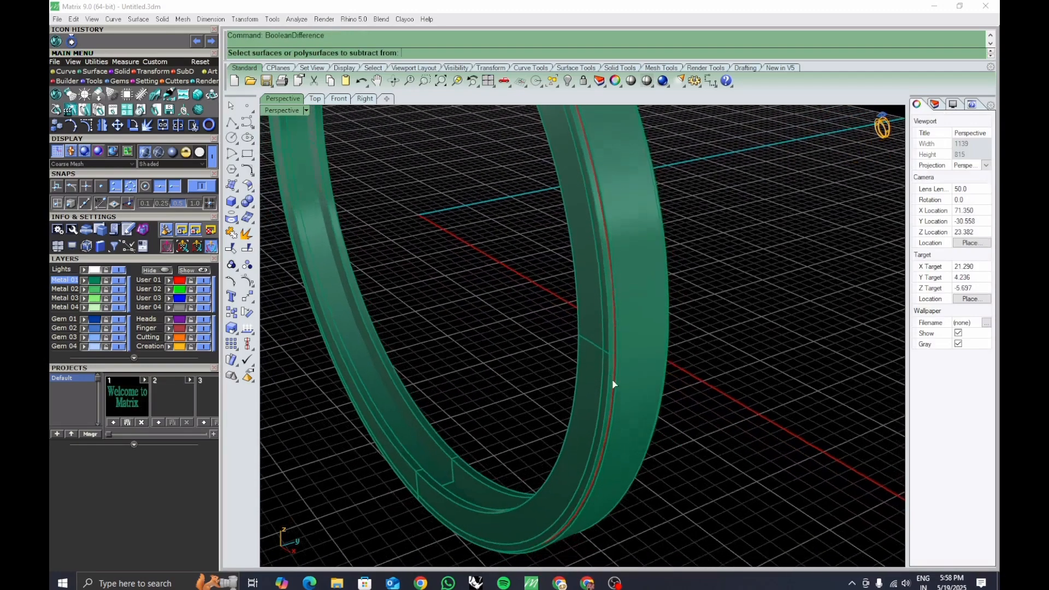
pyautogui.click(441, 490)
pyautogui.click(441, 466)
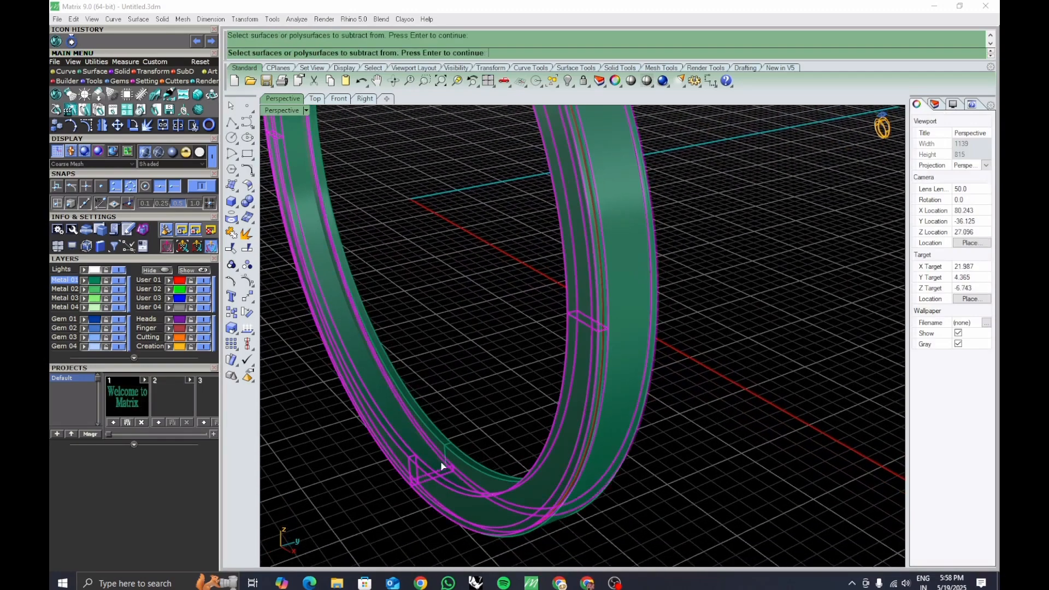
pyautogui.click(447, 459)
pyautogui.scroll(-4, 479, 438)
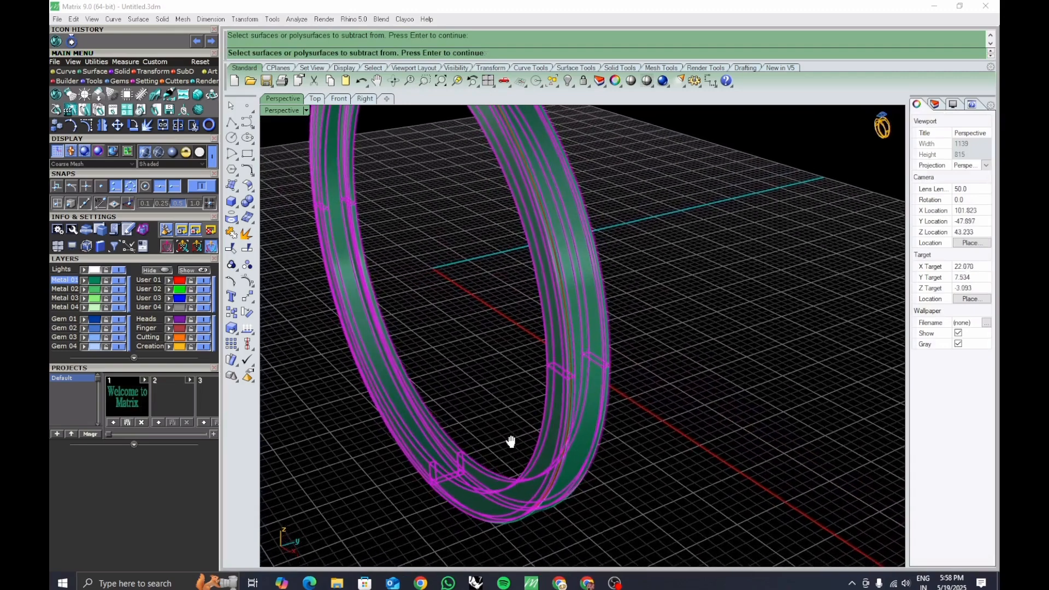
pyautogui.press('Return')
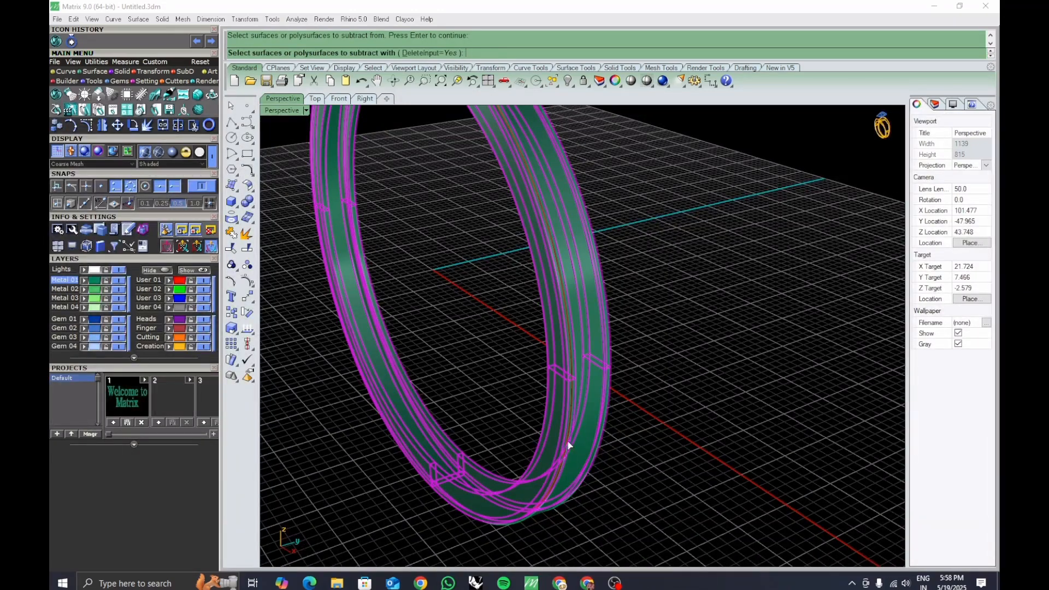
pyautogui.click(589, 445)
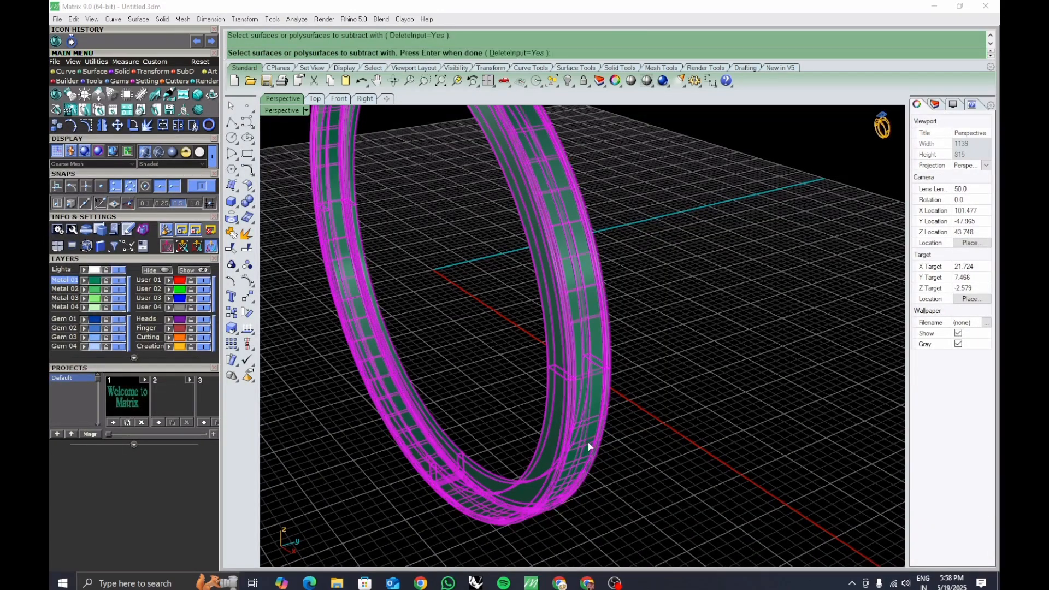
pyautogui.press('Return')
# Start ChamferEdge with a 0.25 distance and pick the groove edge on one side of the ring.
pyautogui.scroll(9, 585, 440)
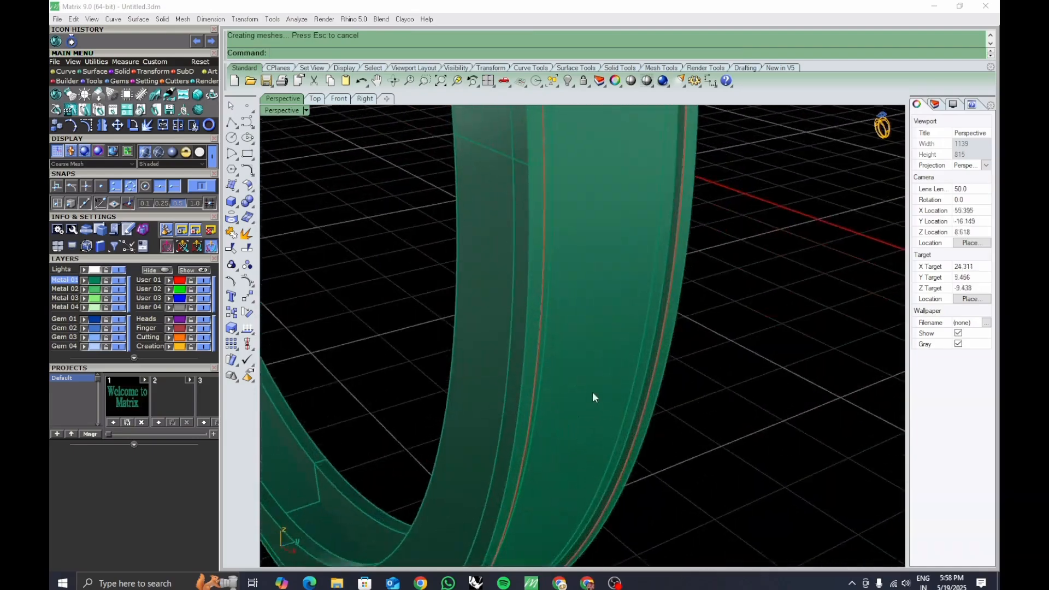
pyautogui.moveTo(593, 393); pyautogui.dragTo(622, 389, button='right')
pyautogui.write('chamferEdge')
pyautogui.press('Return')
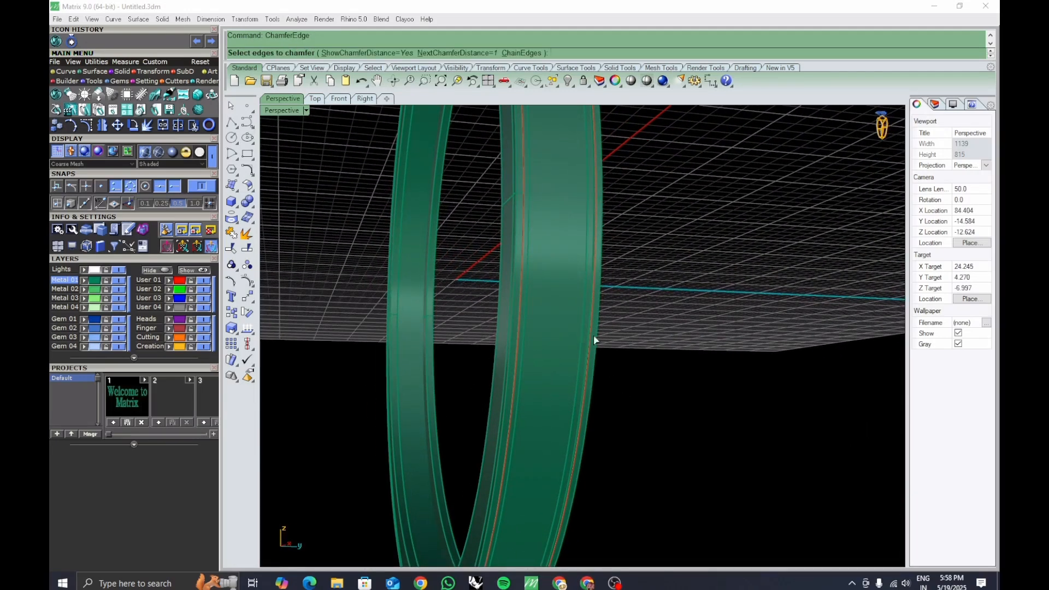
pyautogui.scroll(4, 590, 335)
pyautogui.moveTo(605, 345); pyautogui.dragTo(605, 356, button='right')
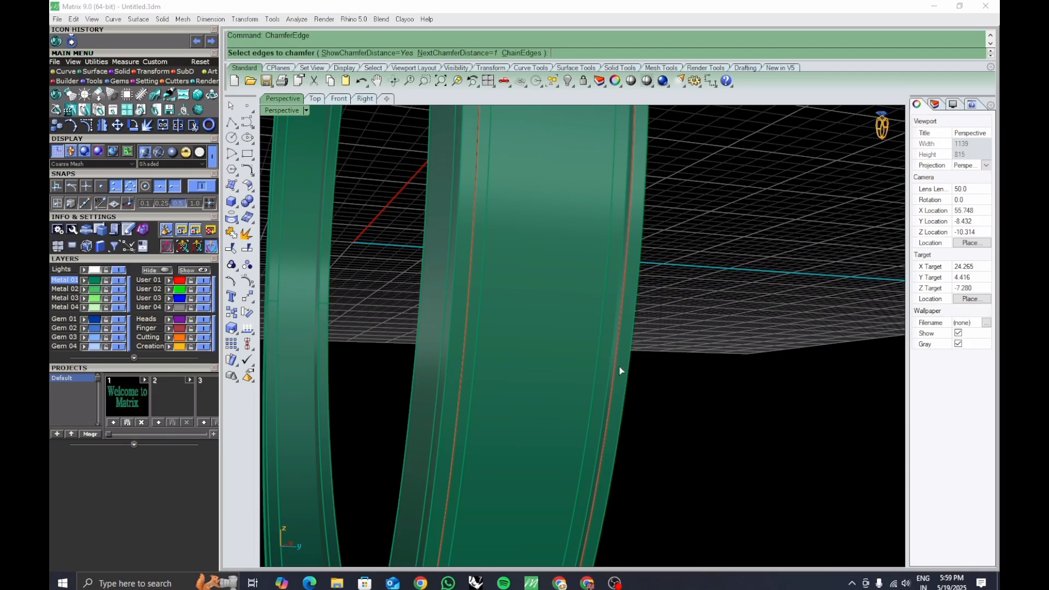
pyautogui.moveTo(621, 367); pyautogui.dragTo(503, 278, button='right')
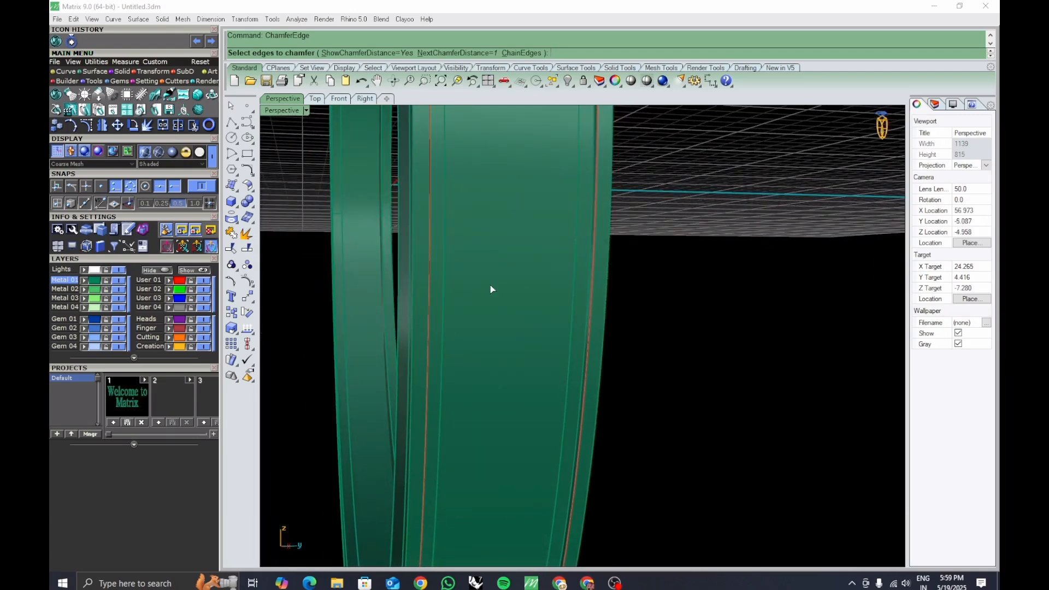
pyautogui.keyDown('shift'); pyautogui.moveTo(607, 222); pyautogui.dragTo(603, 239, button='right'); pyautogui.keyUp('shift')
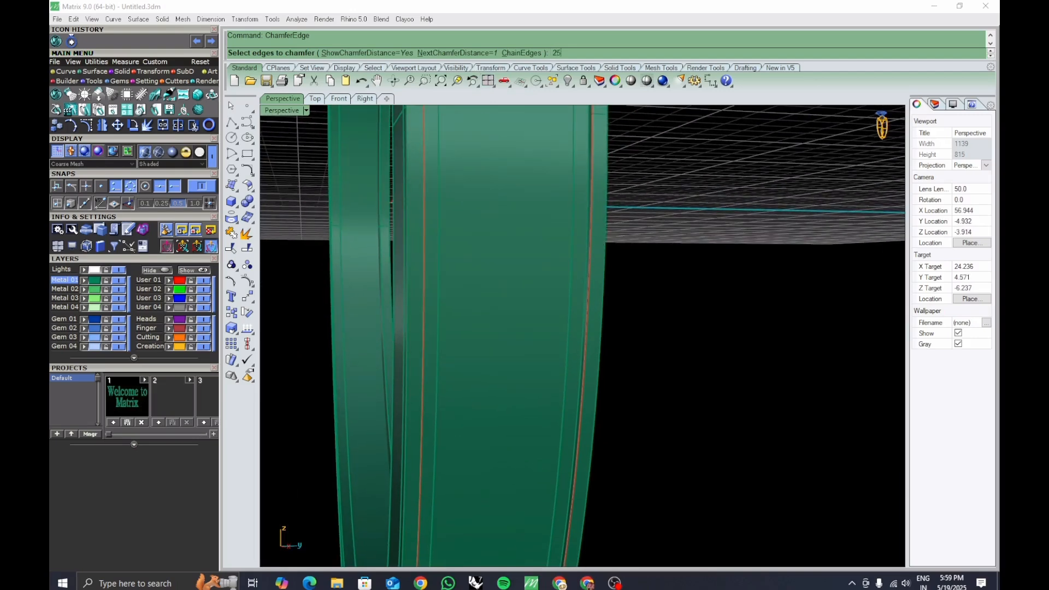
pyautogui.press('Return')
pyautogui.scroll(3, 589, 221)
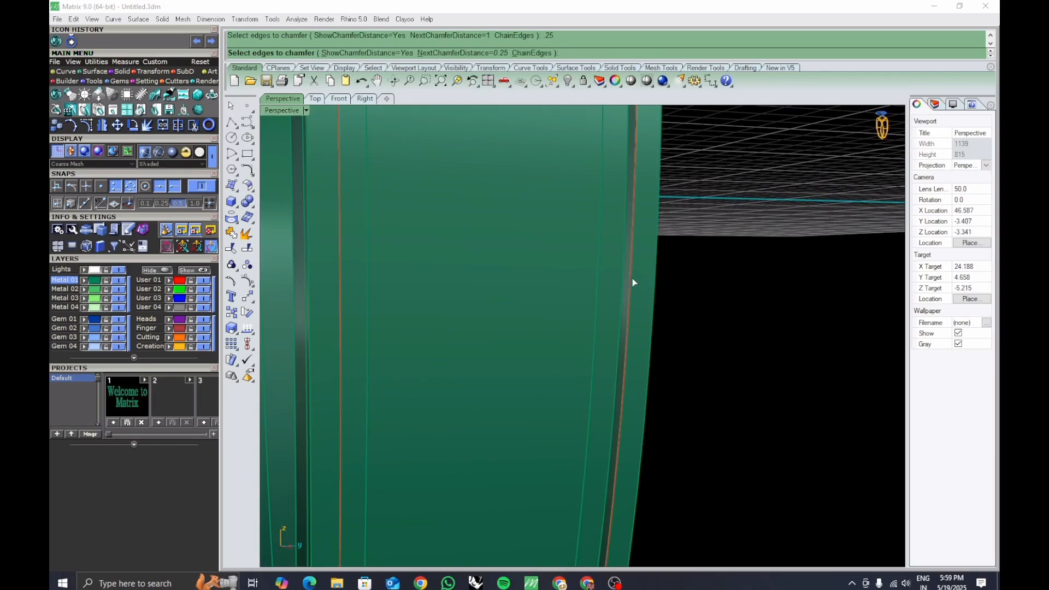
pyautogui.click(633, 279)
pyautogui.click(655, 316)
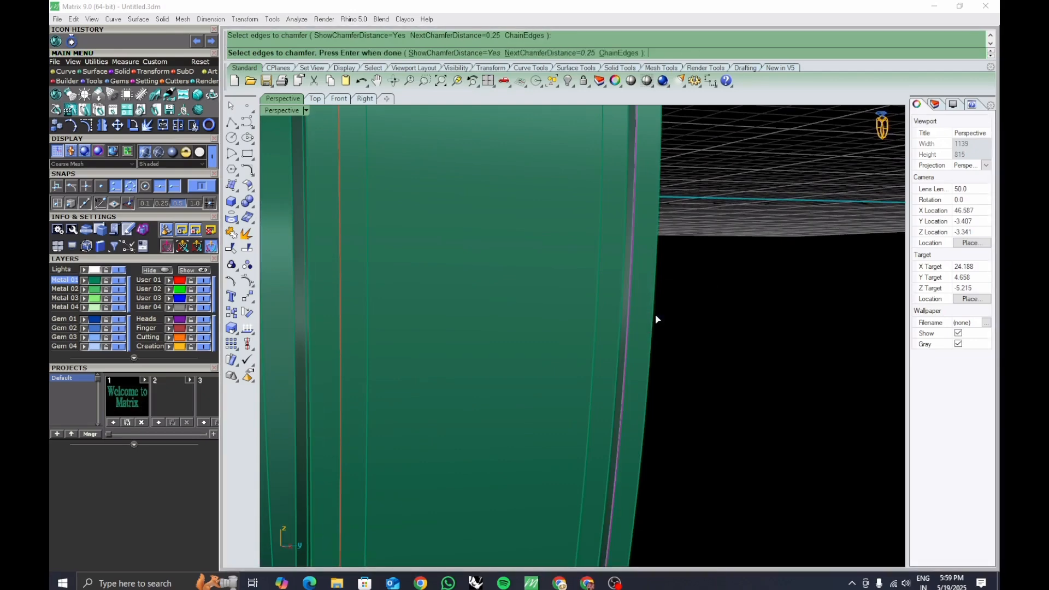
# Pick the remaining groove edges around the ring and finish the 0.25 ChamferEdge.
pyautogui.scroll(-5, 641, 284)
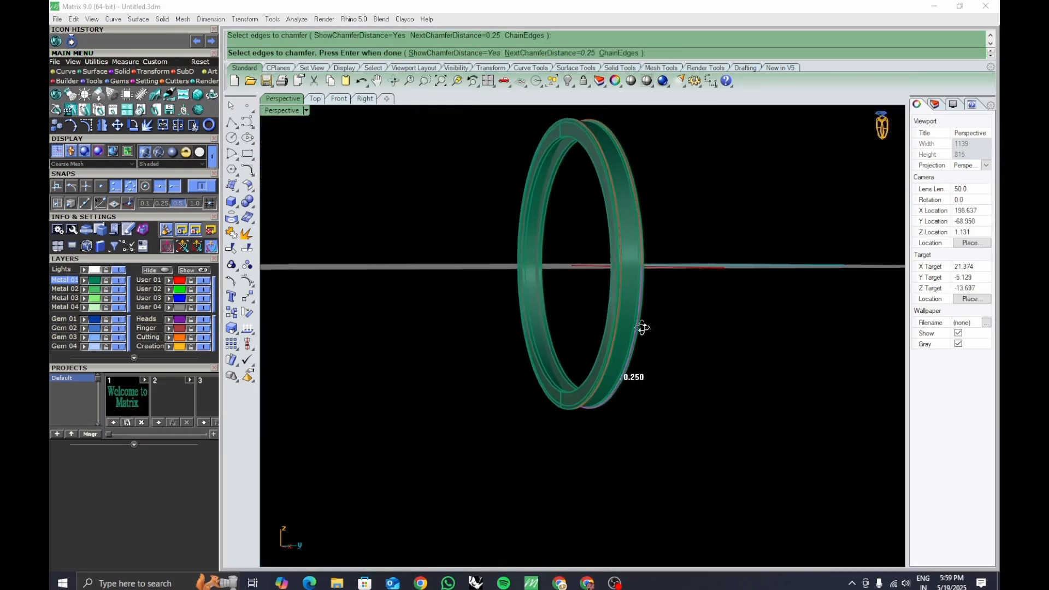
pyautogui.moveTo(639, 328); pyautogui.dragTo(569, 345, button='right')
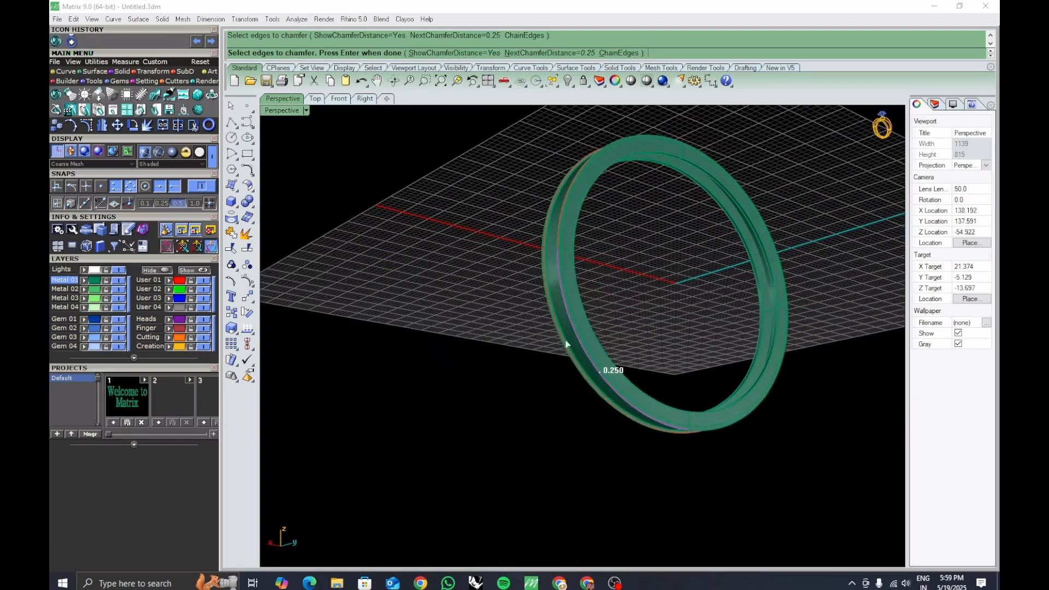
pyautogui.scroll(5, 707, 388)
pyautogui.moveTo(698, 314); pyautogui.dragTo(692, 437, button='right')
pyautogui.scroll(4, 683, 314)
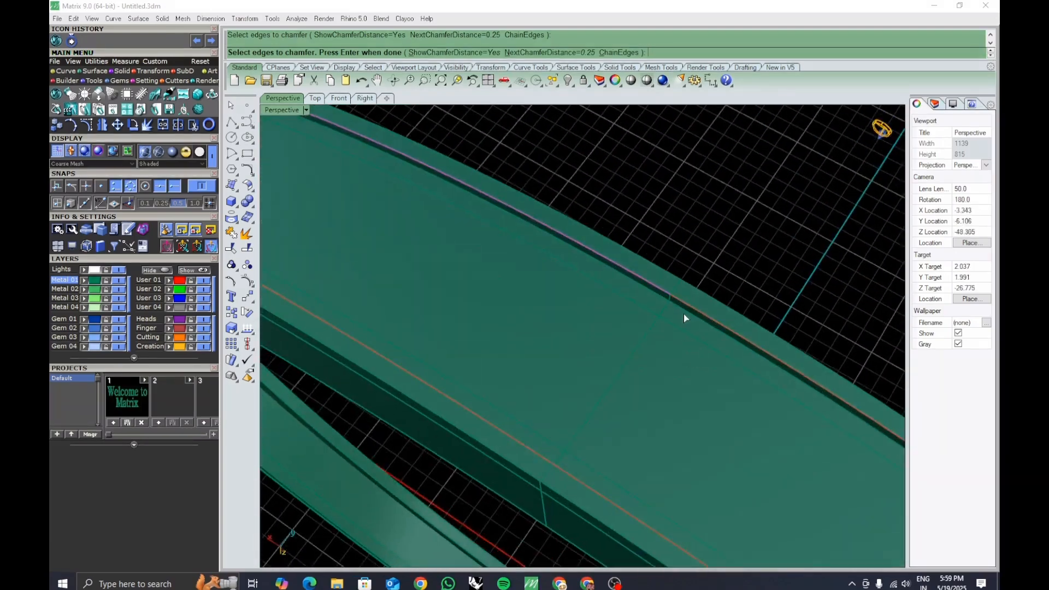
pyautogui.click(675, 290)
pyautogui.click(697, 323)
pyautogui.scroll(-6, 756, 415)
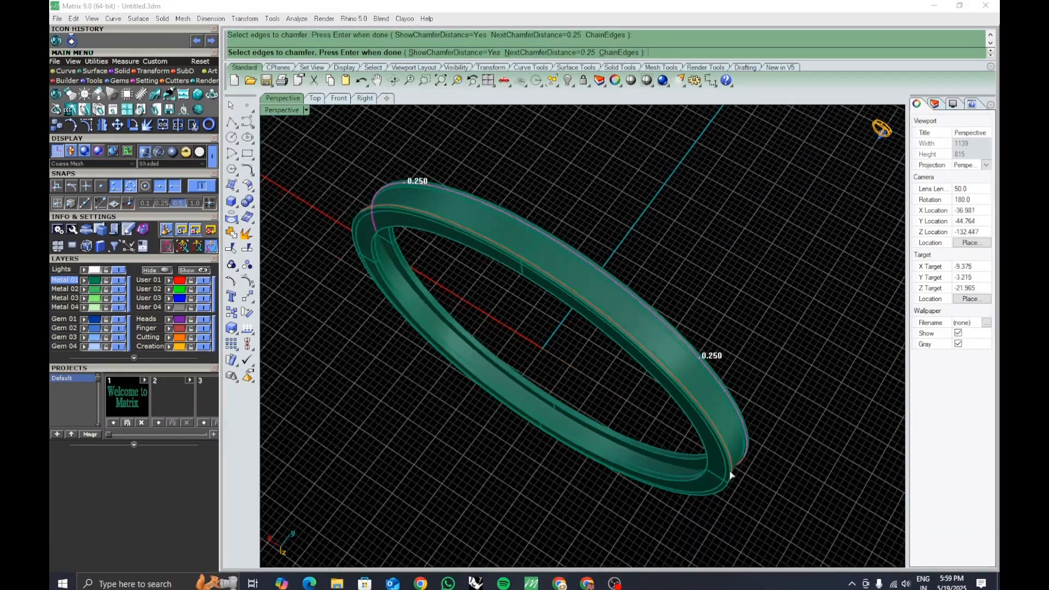
pyautogui.moveTo(731, 475); pyautogui.dragTo(661, 437, button='right')
pyautogui.scroll(8, 694, 385)
pyautogui.moveTo(694, 377); pyautogui.dragTo(699, 306, button='right')
pyautogui.scroll(3, 704, 298)
pyautogui.click(703, 297)
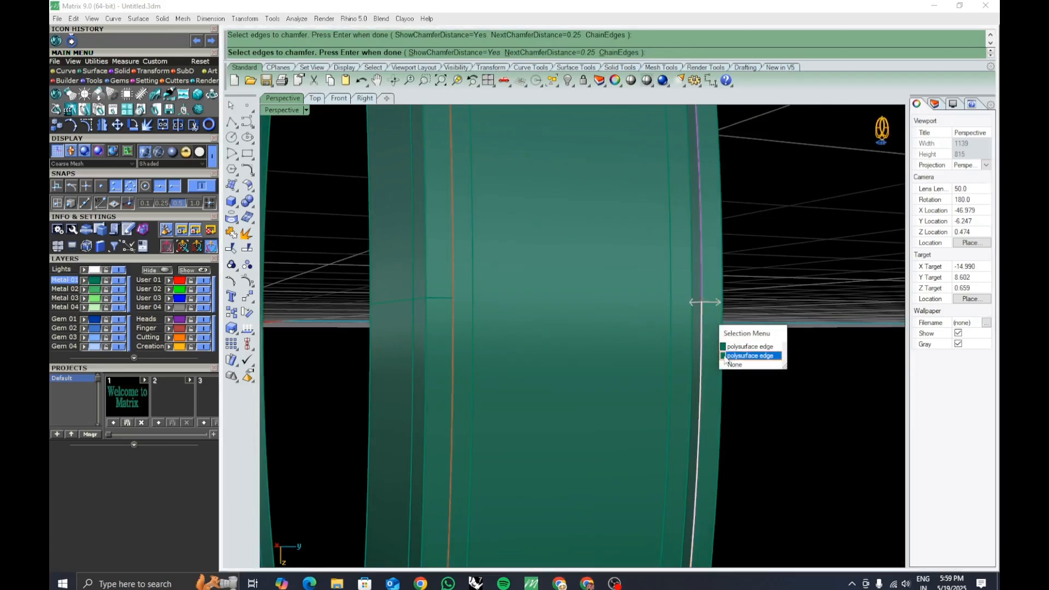
pyautogui.click(730, 356)
pyautogui.scroll(-8, 727, 352)
pyautogui.moveTo(724, 350); pyautogui.dragTo(674, 200, button='right')
pyautogui.scroll(6, 634, 348)
pyautogui.scroll(4, 674, 200)
pyautogui.click(674, 200)
pyautogui.click(705, 230)
pyautogui.scroll(-8, 638, 326)
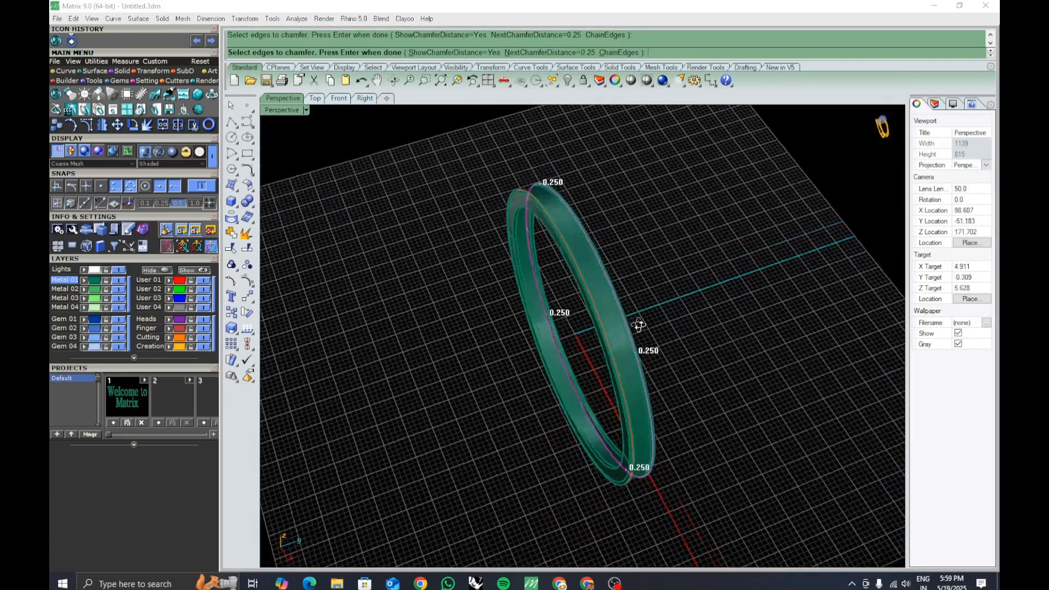
pyautogui.press('Return')
# Select the ring, repeat ChamferEdge and chamfer the groove edges on the ring's other side by 0.25.
pyautogui.scroll(8, 637, 287)
pyautogui.scroll(3, 636, 287)
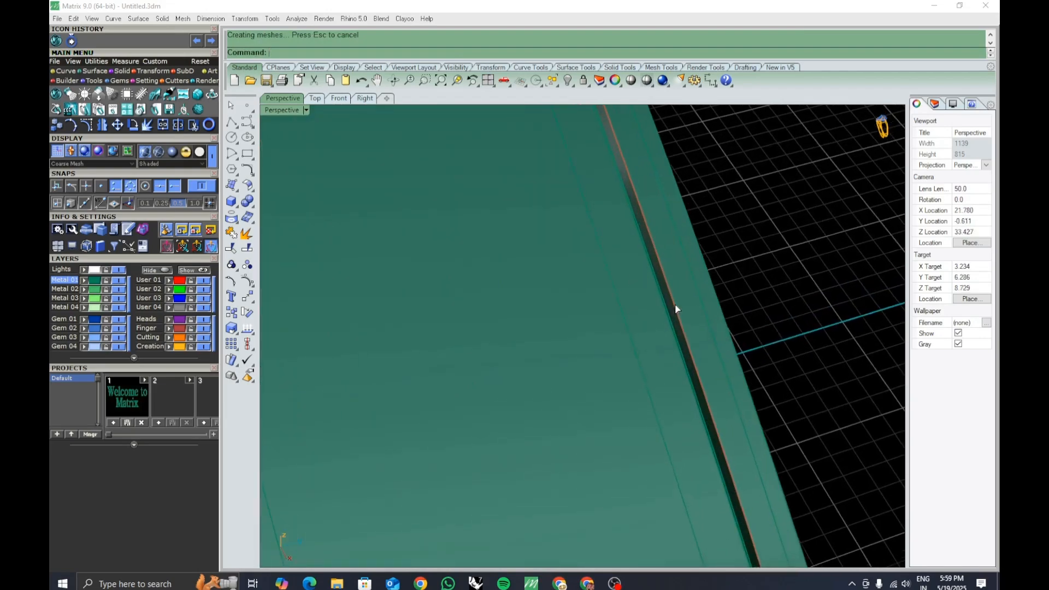
pyautogui.moveTo(675, 310); pyautogui.dragTo(604, 366, button='right')
pyautogui.click(609, 358)
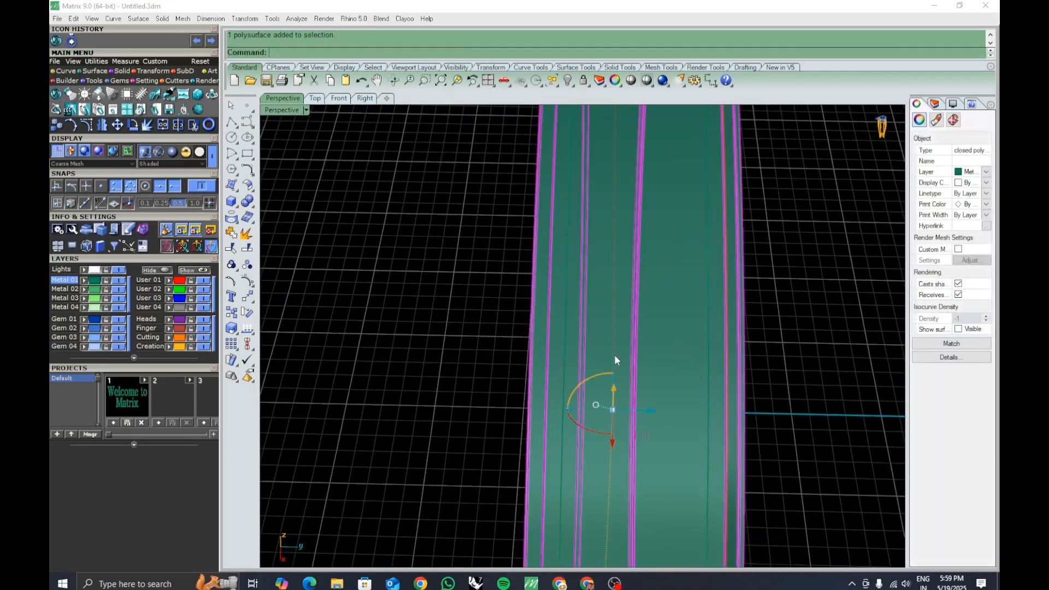
pyautogui.click(786, 349)
pyautogui.moveTo(785, 349); pyautogui.dragTo(593, 367, button='right')
pyautogui.click(435, 300)
pyautogui.click(510, 356)
pyautogui.scroll(-3, 512, 357)
pyautogui.keyDown('shift'); pyautogui.moveTo(512, 357); pyautogui.dragTo(548, 380, button='right'); pyautogui.keyUp('shift')
pyautogui.moveTo(508, 374); pyautogui.dragTo(503, 330, button='right')
pyautogui.scroll(4, 432, 317)
pyautogui.rightClick(456, 337)
pyautogui.click(423, 319)
pyautogui.click(455, 363)
pyautogui.scroll(-7, 533, 348)
pyautogui.scroll(10, 588, 261)
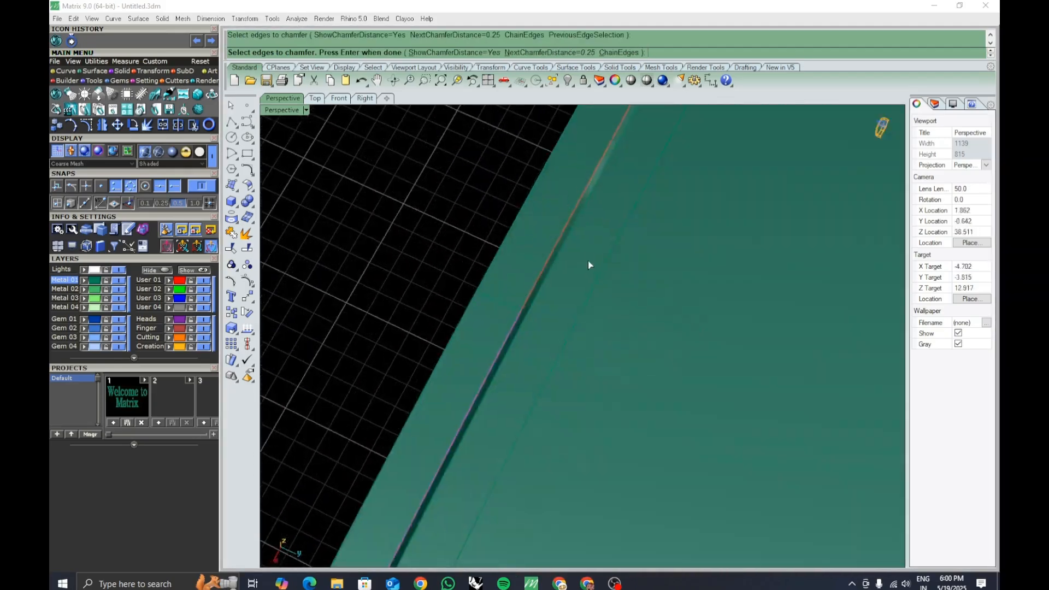
pyautogui.click(419, 258)
pyautogui.click(454, 291)
pyautogui.scroll(-10, 457, 295)
pyautogui.moveTo(546, 367); pyautogui.dragTo(552, 307, button='right')
pyautogui.scroll(10, 677, 335)
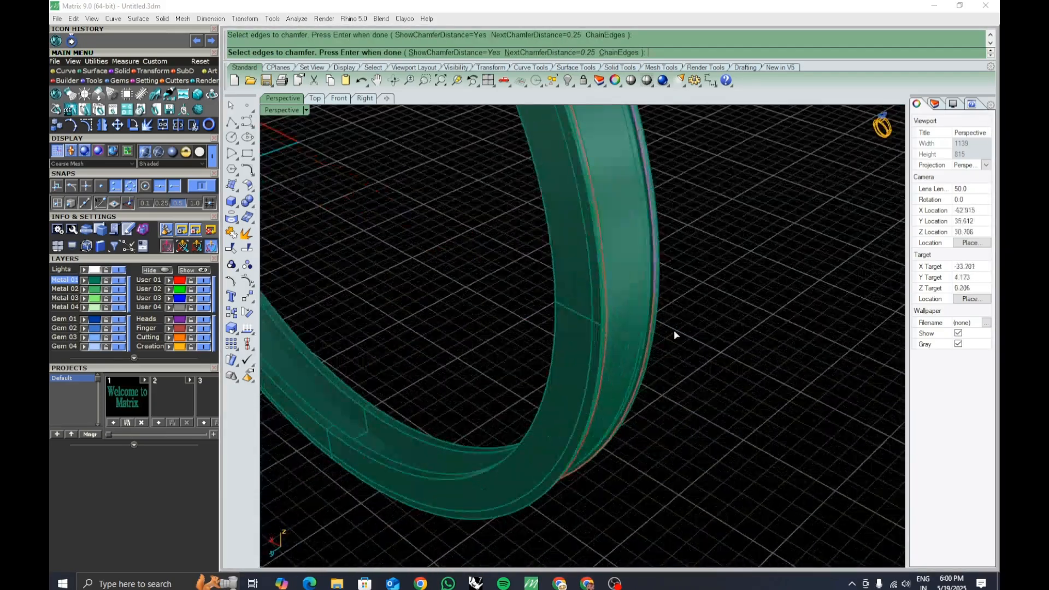
pyautogui.click(659, 323)
pyautogui.click(677, 356)
pyautogui.scroll(-9, 672, 358)
pyautogui.moveTo(618, 424); pyautogui.dragTo(553, 352, button='right')
pyautogui.scroll(10, 556, 236)
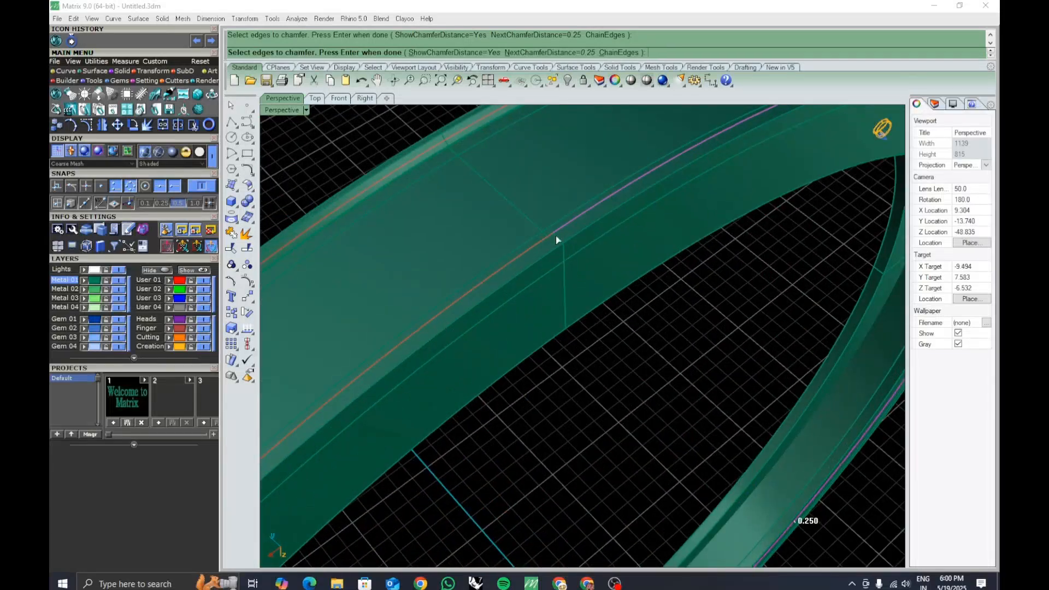
pyautogui.click(557, 238)
pyautogui.click(574, 265)
pyautogui.scroll(-9, 585, 342)
pyautogui.press('Return')
pyautogui.scroll(8, 540, 271)
pyautogui.moveTo(540, 271); pyautogui.dragTo(600, 283, button='right')
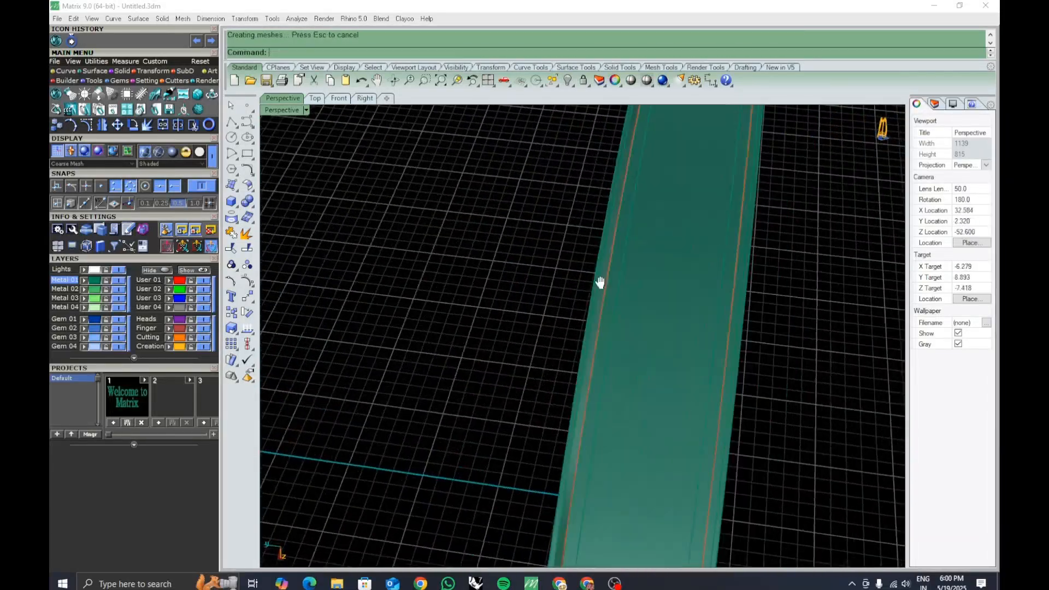
pyautogui.press('Return')
pyautogui.click(828, 317)
pyautogui.press('Return')
pyautogui.scroll(-9, 769, 328)
pyautogui.press('Return')
pyautogui.scroll(9, 773, 225)
pyautogui.scroll(-3, 773, 225)
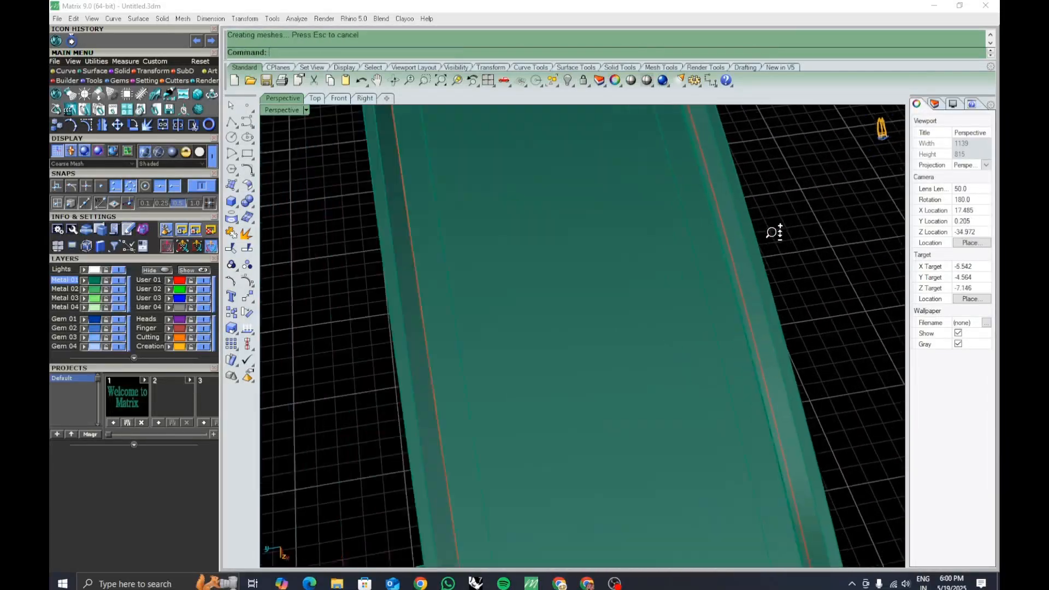
pyautogui.moveTo(773, 230); pyautogui.dragTo(783, 285, button='right')
pyautogui.scroll(-8, 659, 279)
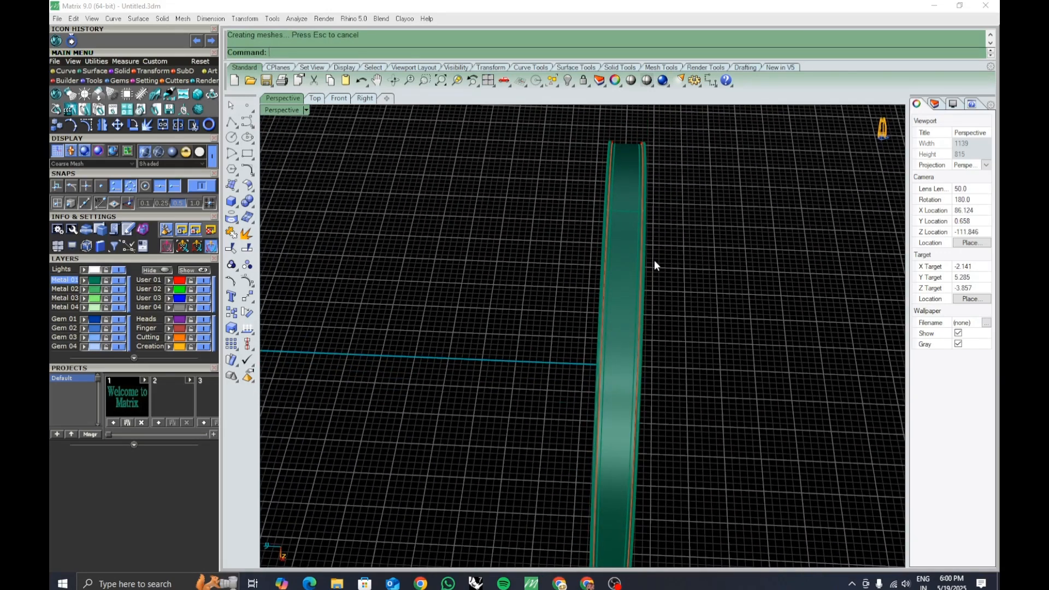
# Try to create a tween curve between the two groove edges with TweenCurves, then undo it.
pyautogui.write('tweenCurves')
pyautogui.press('Return')
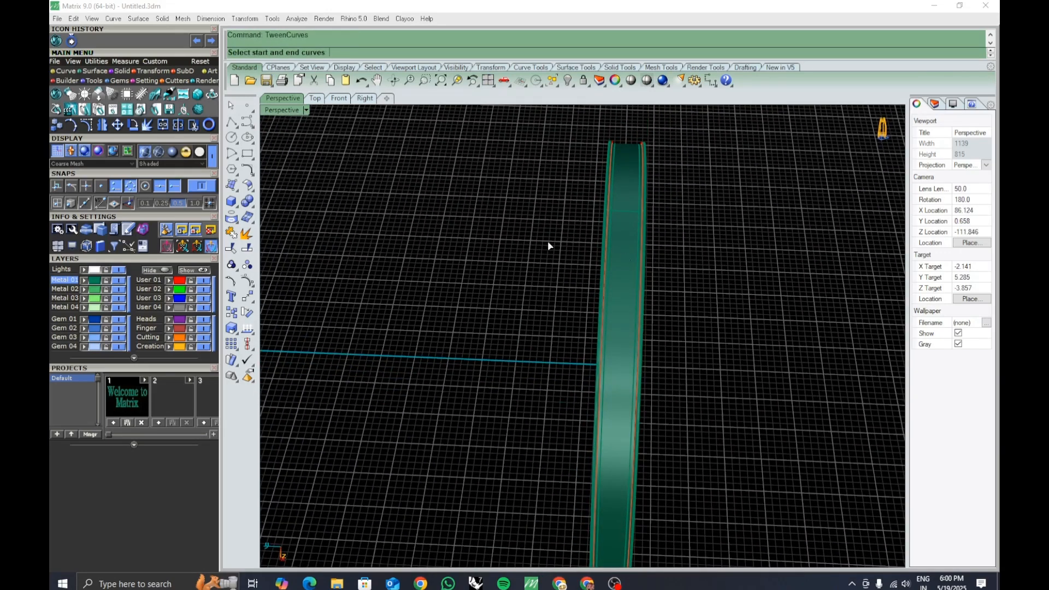
pyautogui.moveTo(547, 208); pyautogui.dragTo(642, 221, button='right')
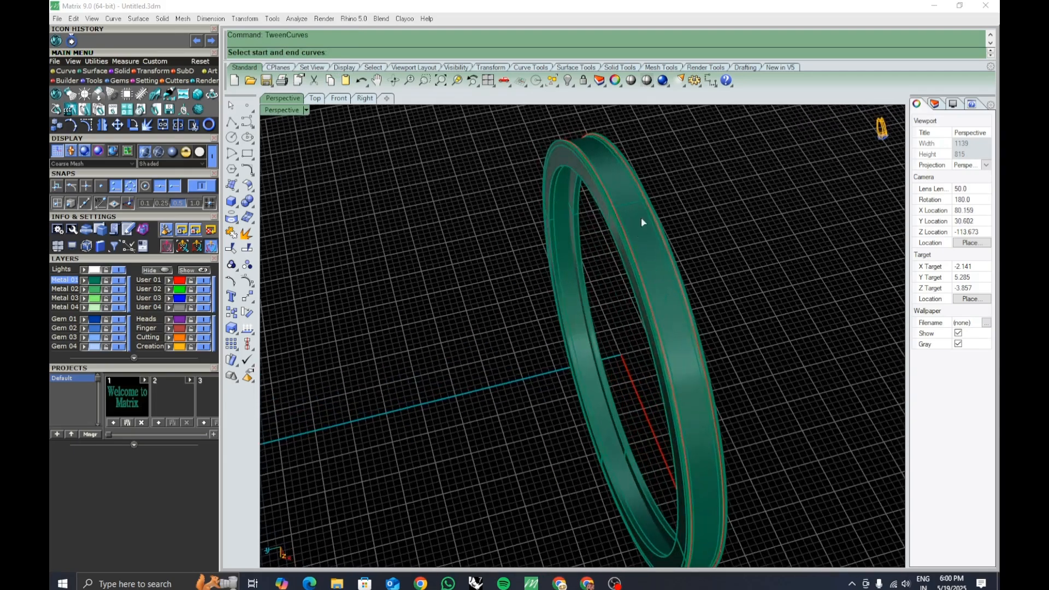
pyautogui.scroll(6, 645, 171)
pyautogui.keyDown('shift'); pyautogui.moveTo(652, 185); pyautogui.dragTo(582, 252, button='right'); pyautogui.keyUp('shift')
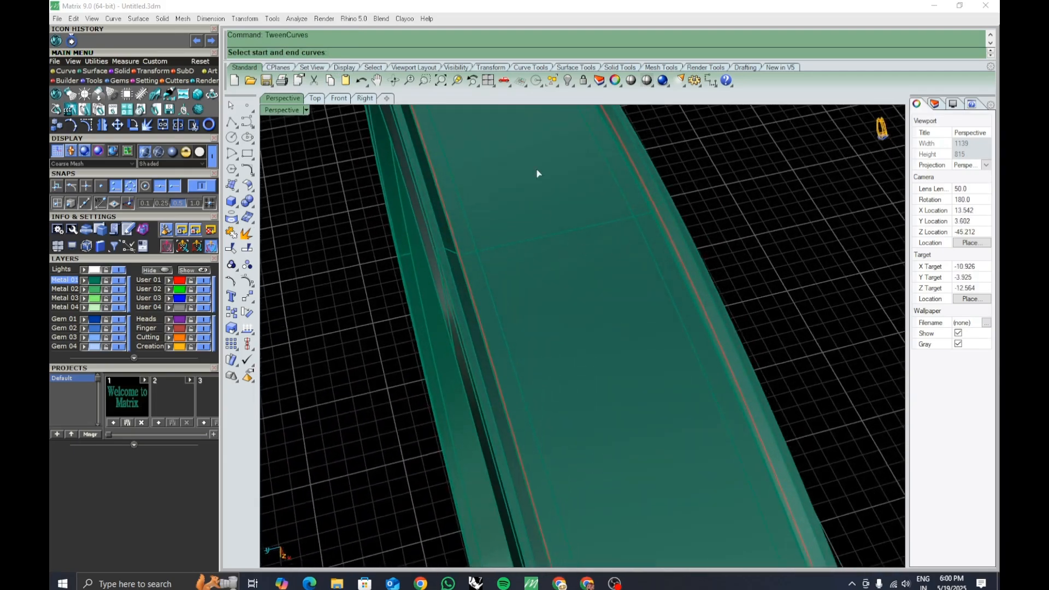
pyautogui.click(676, 264)
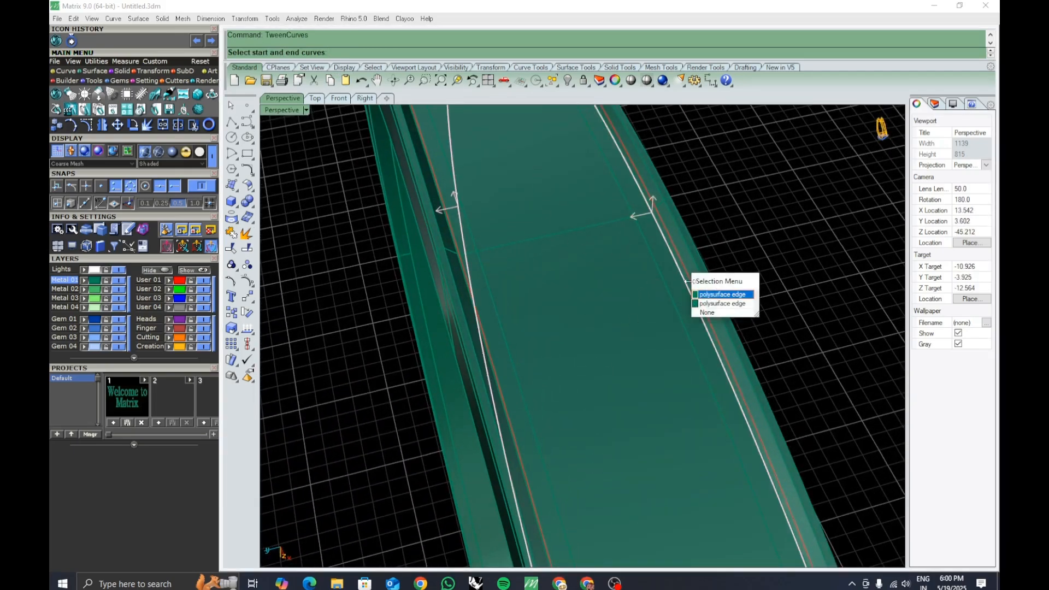
pyautogui.click(698, 297)
pyautogui.moveTo(487, 287); pyautogui.dragTo(649, 236, button='right')
pyautogui.click(389, 278)
pyautogui.press('Escape')
pyautogui.scroll(4, 389, 278)
pyautogui.rightClick(389, 279)
pyautogui.click(391, 290)
pyautogui.click(417, 331)
pyautogui.scroll(-8, 418, 331)
pyautogui.scroll(8, 649, 237)
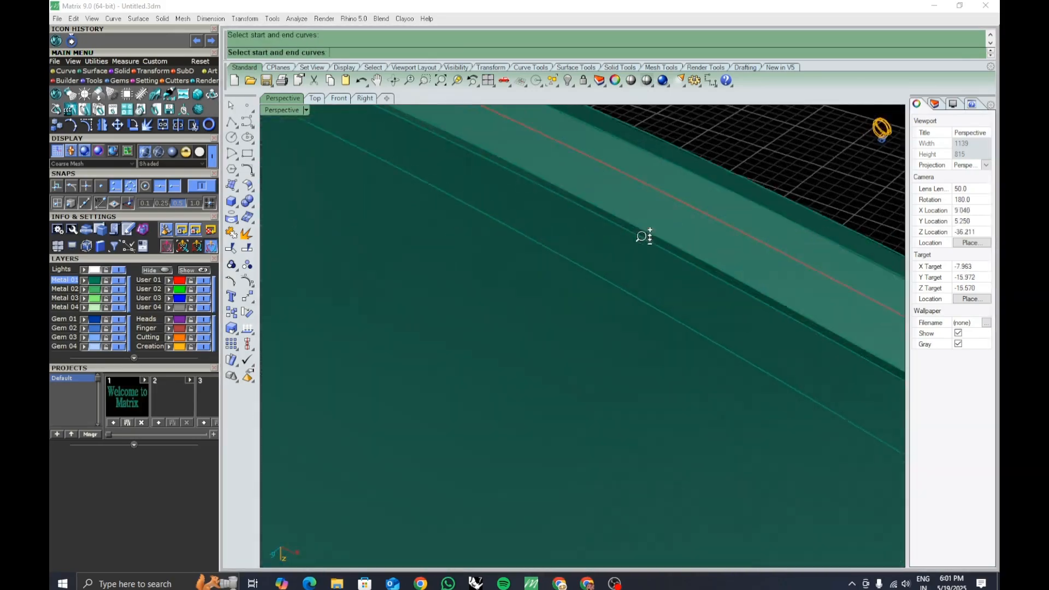
pyautogui.click(670, 219)
pyautogui.click(696, 260)
pyautogui.scroll(-8, 696, 259)
pyautogui.moveTo(683, 268); pyautogui.dragTo(590, 269, button='right')
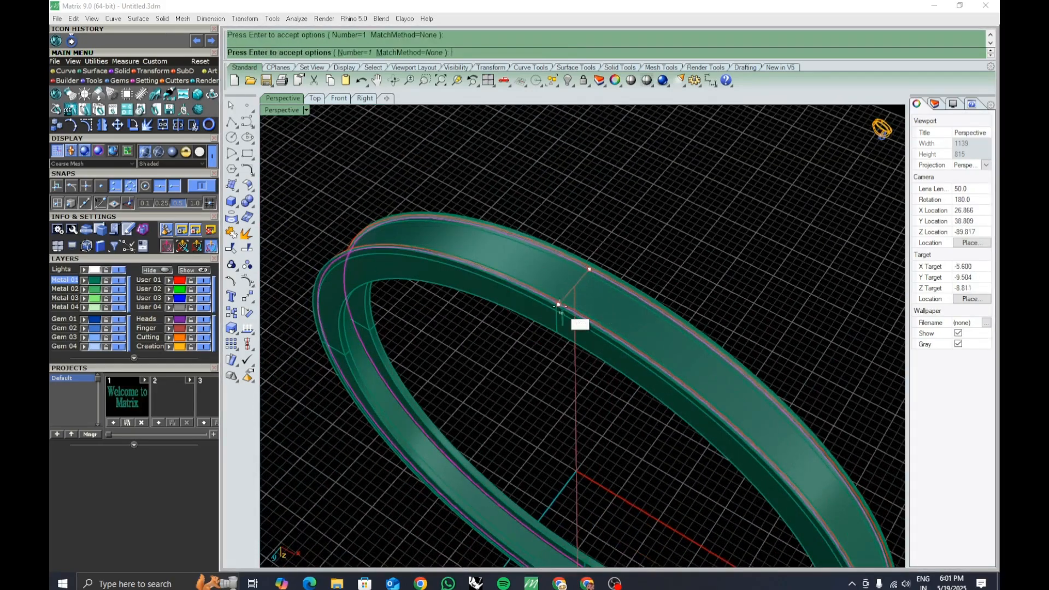
pyautogui.moveTo(561, 307); pyautogui.dragTo(779, 236, button='right')
pyautogui.scroll(-7, 540, 240)
pyautogui.scroll(7, 595, 355)
pyautogui.rightClick(625, 275)
pyautogui.scroll(7, 618, 175)
pyautogui.rightClick(617, 173)
pyautogui.click(615, 170)
pyautogui.click(659, 198)
pyautogui.scroll(-7, 629, 246)
pyautogui.scroll(7, 781, 236)
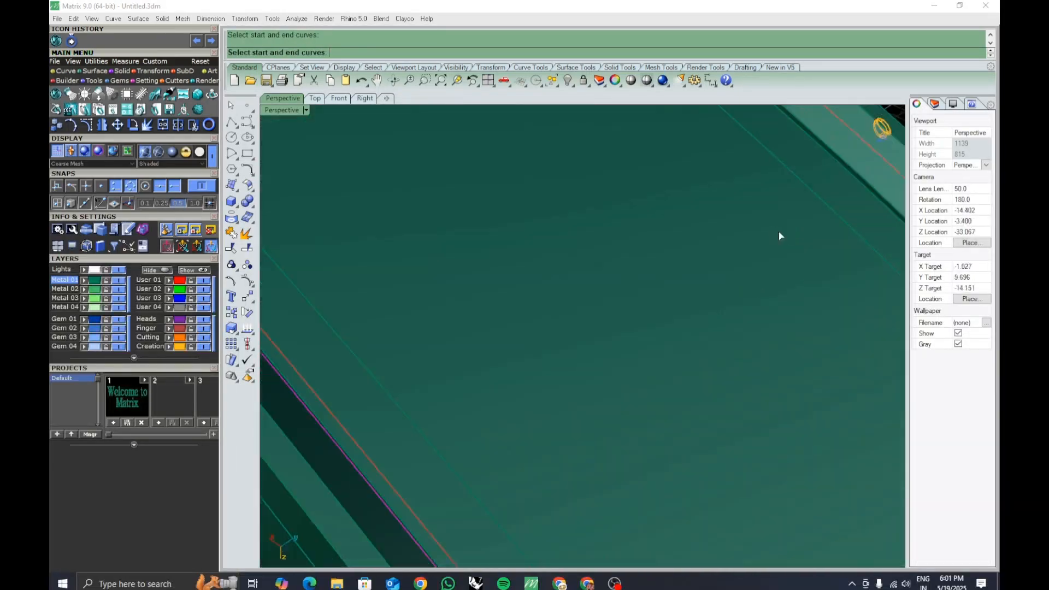
pyautogui.scroll(-7, 779, 236)
pyautogui.click(608, 193)
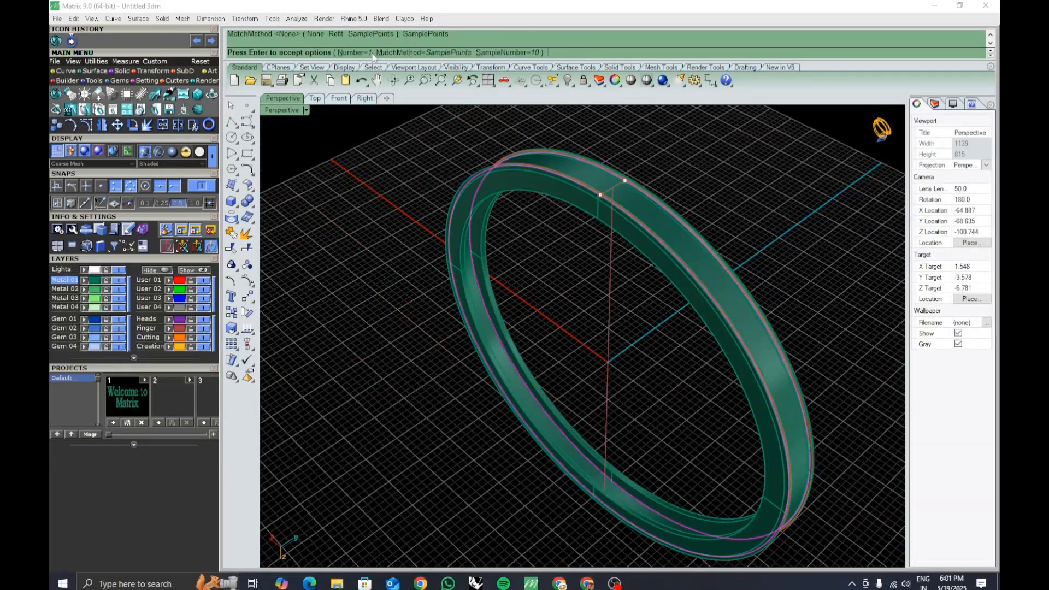
pyautogui.rightClick(612, 218)
pyautogui.scroll(3, 623, 229)
pyautogui.moveTo(628, 246); pyautogui.dragTo(595, 219, button='right')
pyautogui.hotkey('ctrl', 'z')
# Try again to tween a curve between the two groove edges.
pyautogui.scroll(5, 596, 167)
pyautogui.scroll(5, 722, 301)
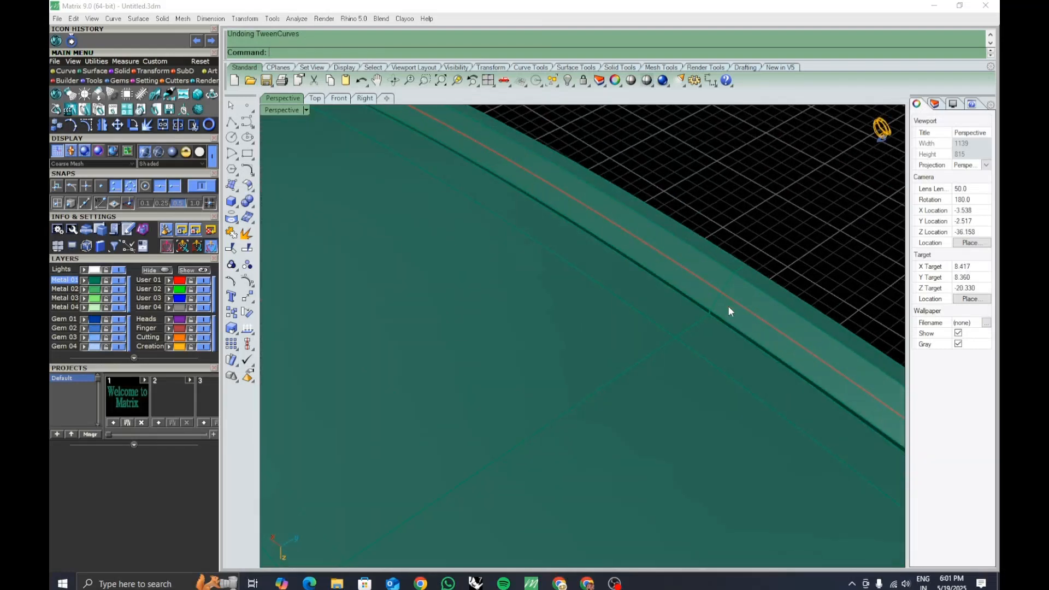
pyautogui.scroll(2, 730, 307)
pyautogui.rightClick(719, 313)
pyautogui.click(717, 316)
pyautogui.click(760, 354)
pyautogui.scroll(-6, 738, 339)
pyautogui.moveTo(721, 334); pyautogui.dragTo(516, 325, button='right')
pyautogui.scroll(5, 516, 325)
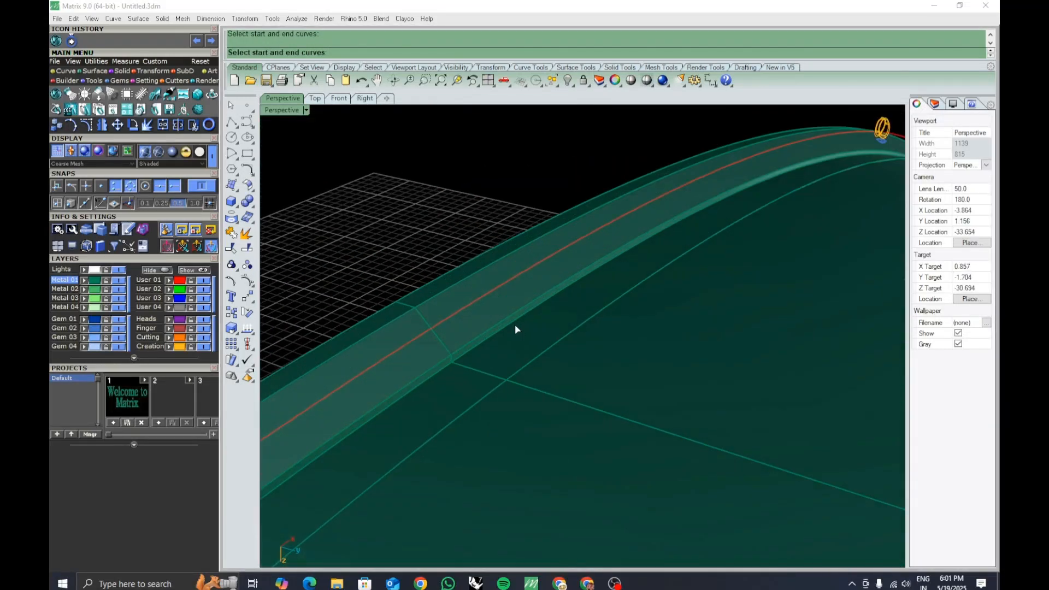
pyautogui.click(516, 326)
pyautogui.click(561, 366)
pyautogui.scroll(-6, 561, 374)
pyautogui.rightClick(562, 374)
pyautogui.rightClick(562, 374)
pyautogui.moveTo(562, 374); pyautogui.dragTo(556, 370, button='right')
pyautogui.rightClick(655, 418)
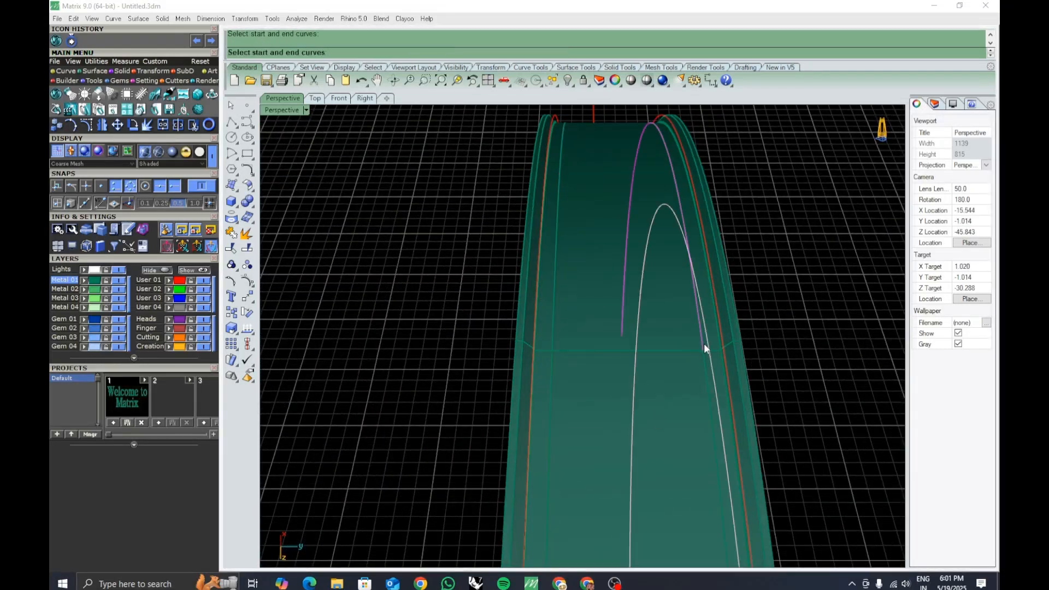
pyautogui.moveTo(711, 369); pyautogui.dragTo(652, 331, button='right')
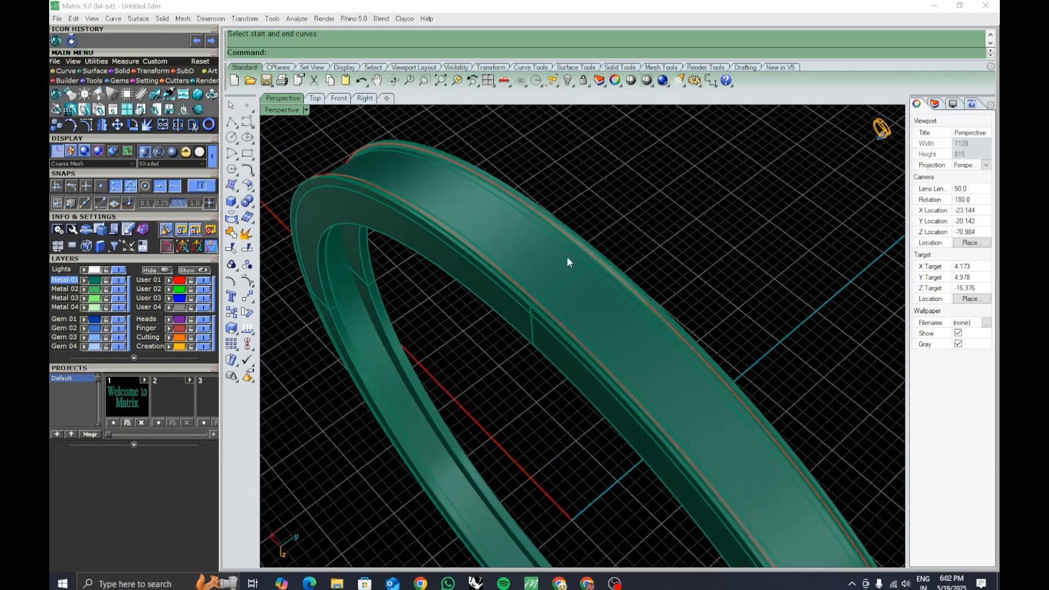
# Extract a V-direction isocurve at the middle of the ring's outer band surface.
pyautogui.write('ExtractIsocurve')
pyautogui.press('Return')
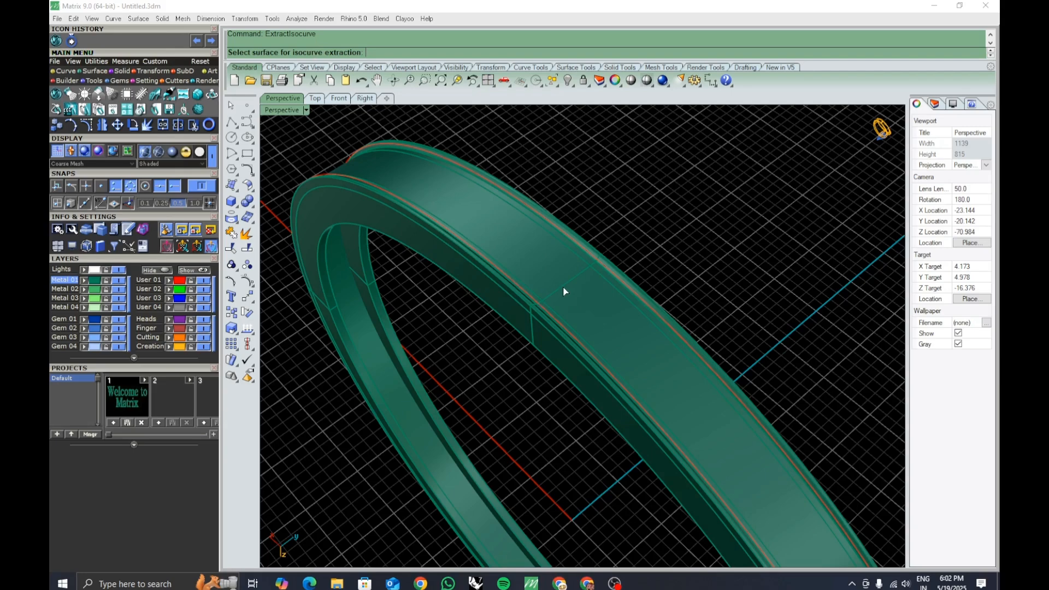
pyautogui.moveTo(563, 286); pyautogui.dragTo(605, 329, button='right')
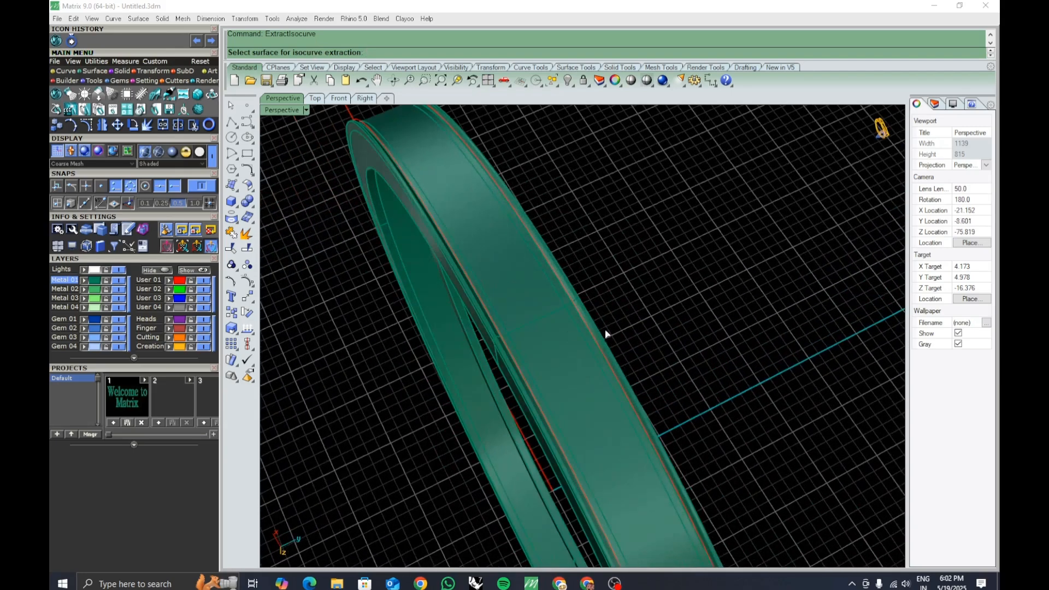
pyautogui.click(540, 346)
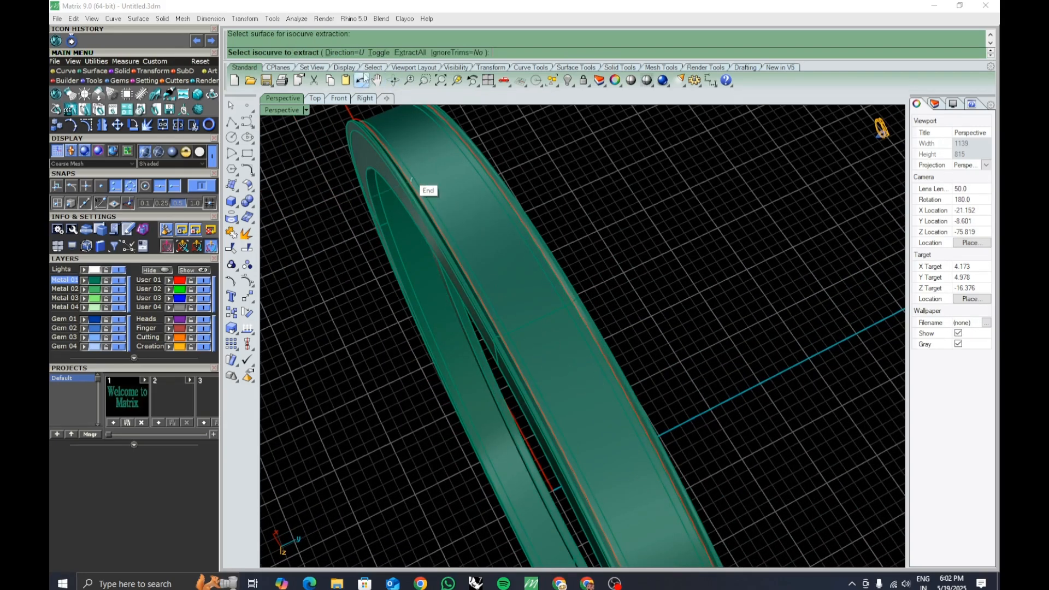
pyautogui.click(342, 52)
pyautogui.click(295, 53)
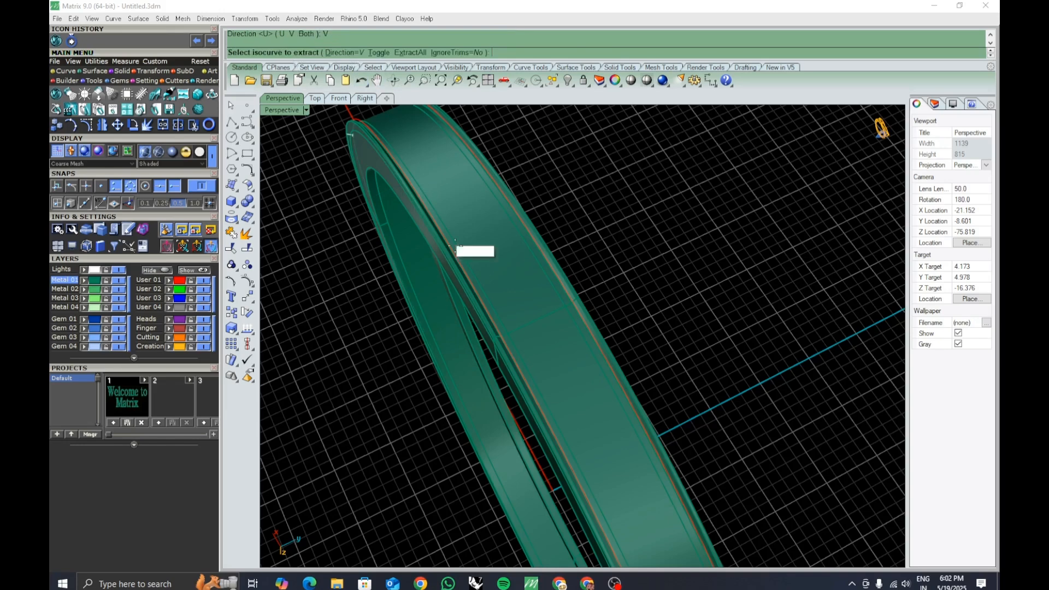
pyautogui.scroll(2, 558, 339)
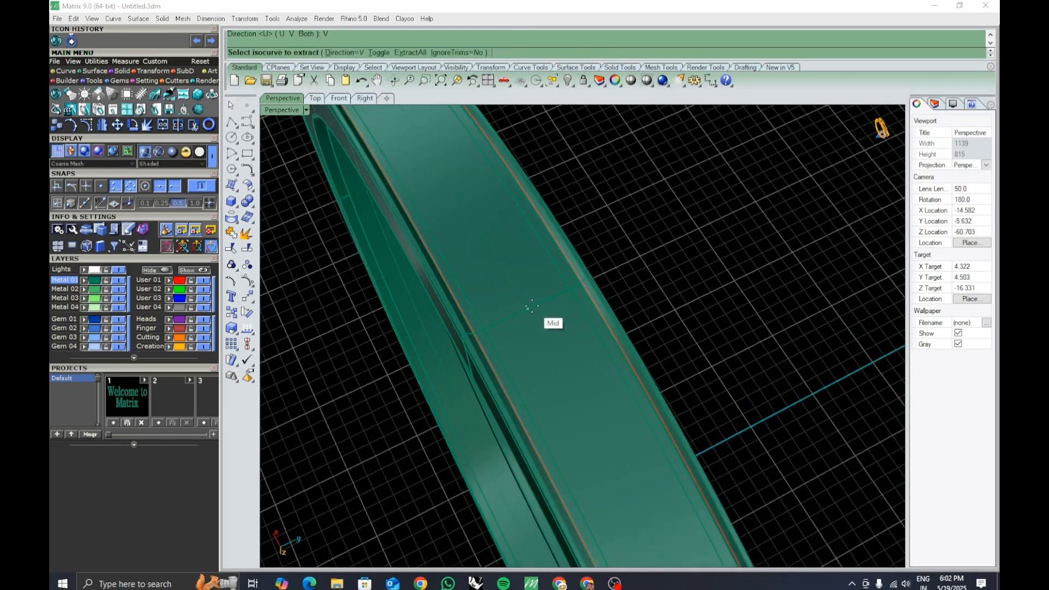
pyautogui.click(530, 307)
pyautogui.press('Return')
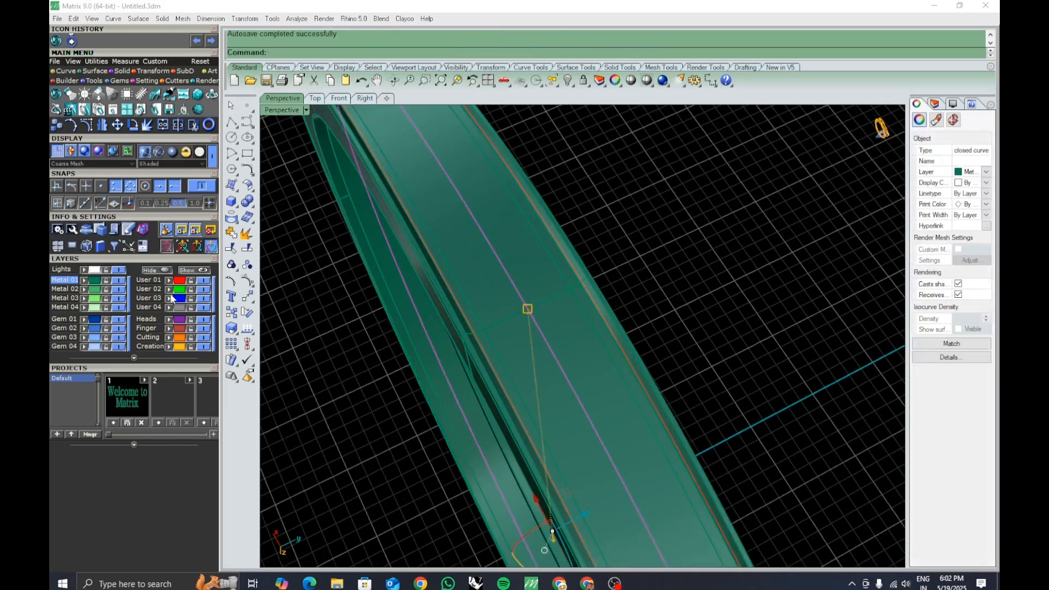
# Select the extracted centre curve on the band and start Gem on Curve.
pyautogui.press('Escape')
pyautogui.moveTo(704, 279); pyautogui.dragTo(627, 326, button='right')
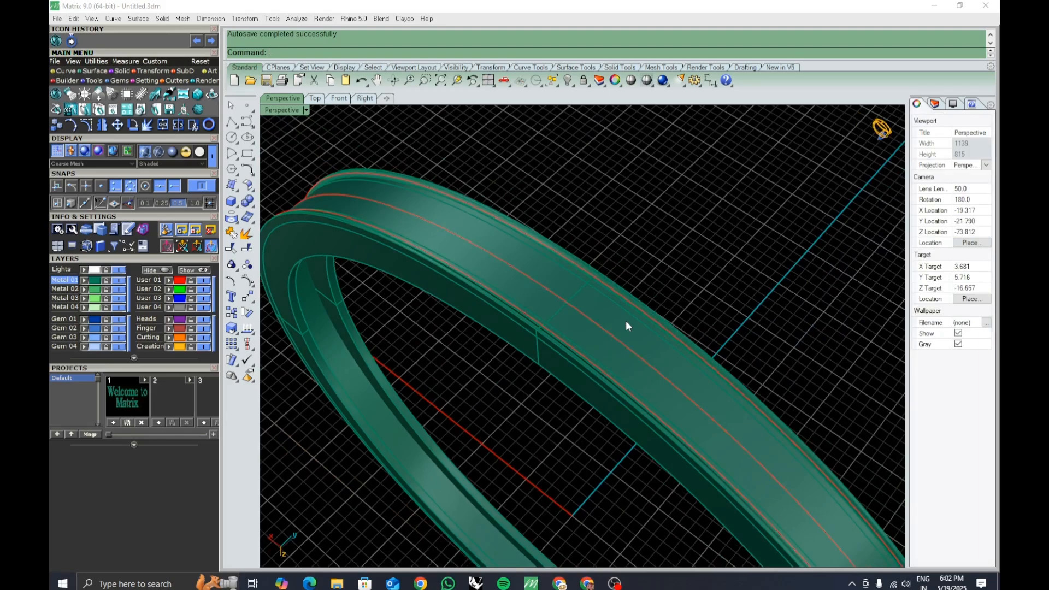
pyautogui.click(638, 348)
pyautogui.scroll(-7, 645, 334)
pyautogui.moveTo(650, 350); pyautogui.dragTo(628, 378, button='right')
pyautogui.scroll(7, 628, 358)
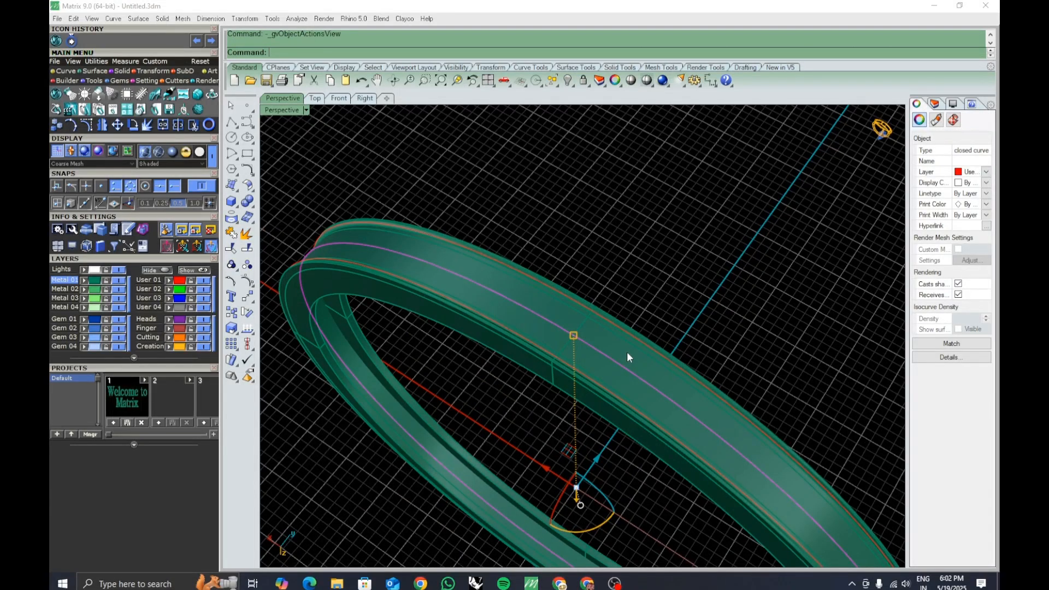
pyautogui.press('F6')
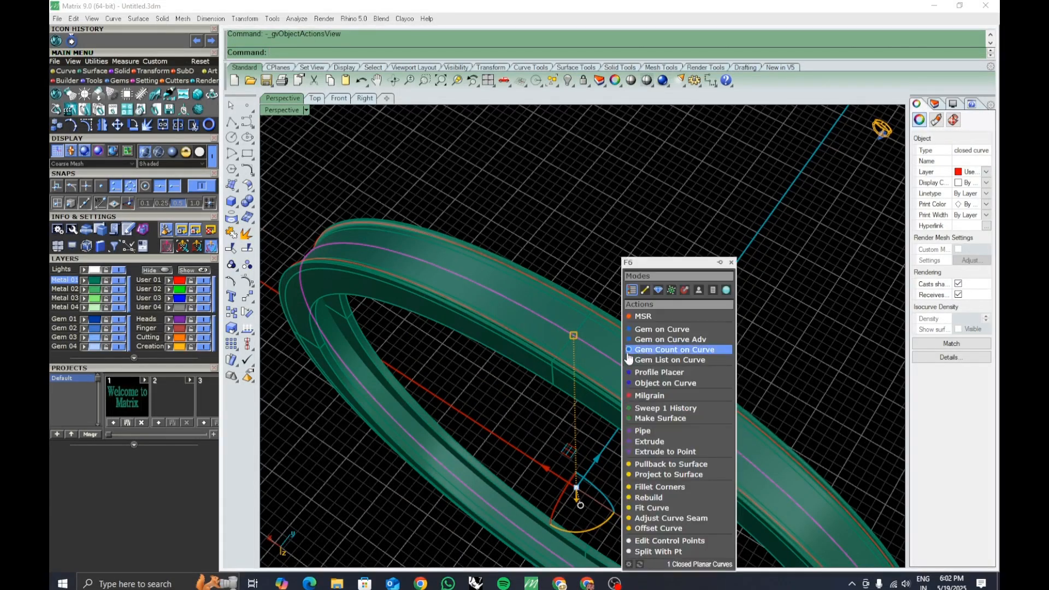
pyautogui.click(663, 331)
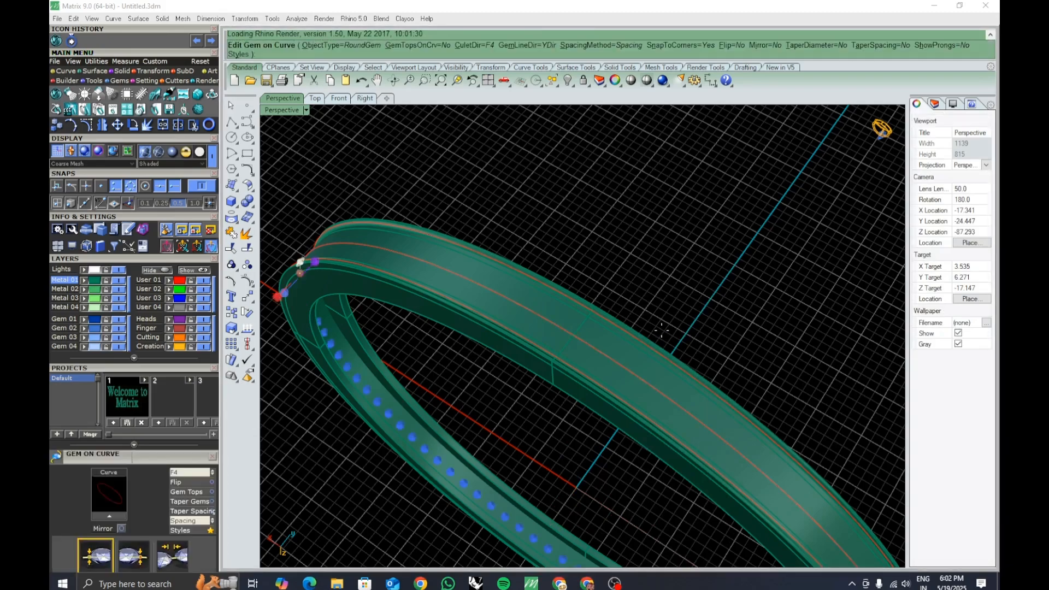
# Move the gem row's start position to about 99.9% along the curve.
pyautogui.scroll(-6, 662, 331)
pyautogui.moveTo(679, 343); pyautogui.dragTo(536, 326, button='right')
pyautogui.moveTo(146, 462); pyautogui.dragTo(359, 295)
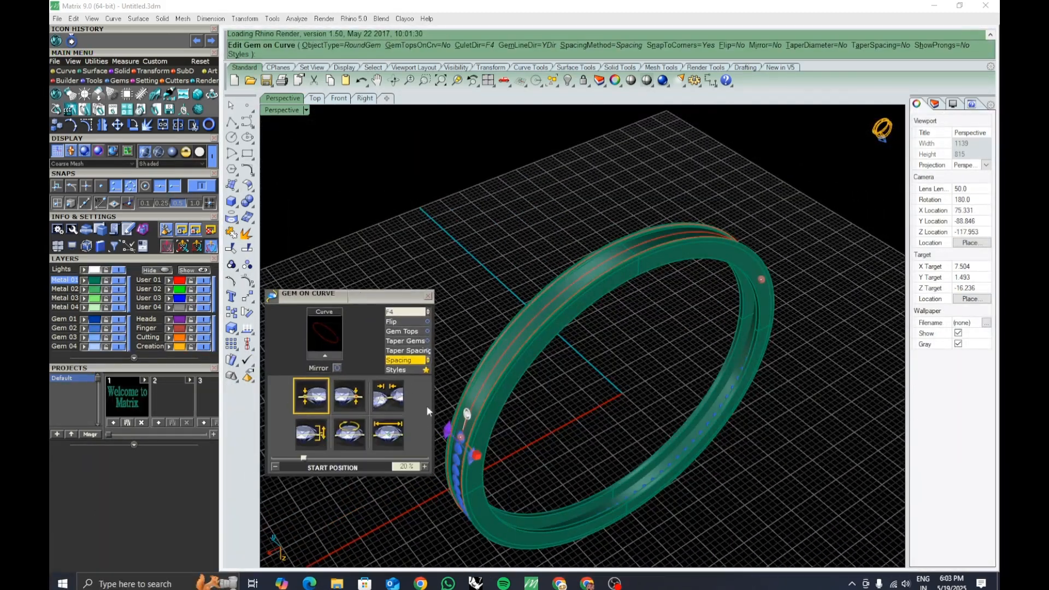
pyautogui.scroll(3, 461, 424)
pyautogui.scroll(1, 462, 425)
pyautogui.moveTo(461, 425); pyautogui.dragTo(747, 157)
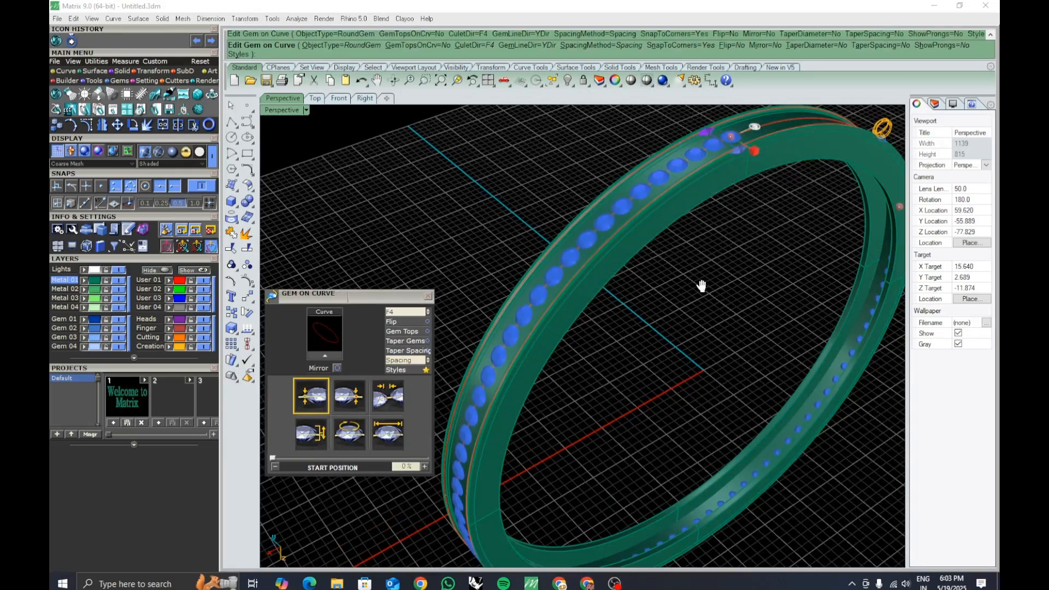
pyautogui.keyDown('shift'); pyautogui.moveTo(703, 286); pyautogui.dragTo(631, 338, button='right'); pyautogui.keyUp('shift')
pyautogui.moveTo(791, 306); pyautogui.dragTo(698, 402, button='right')
pyautogui.scroll(10, 695, 358)
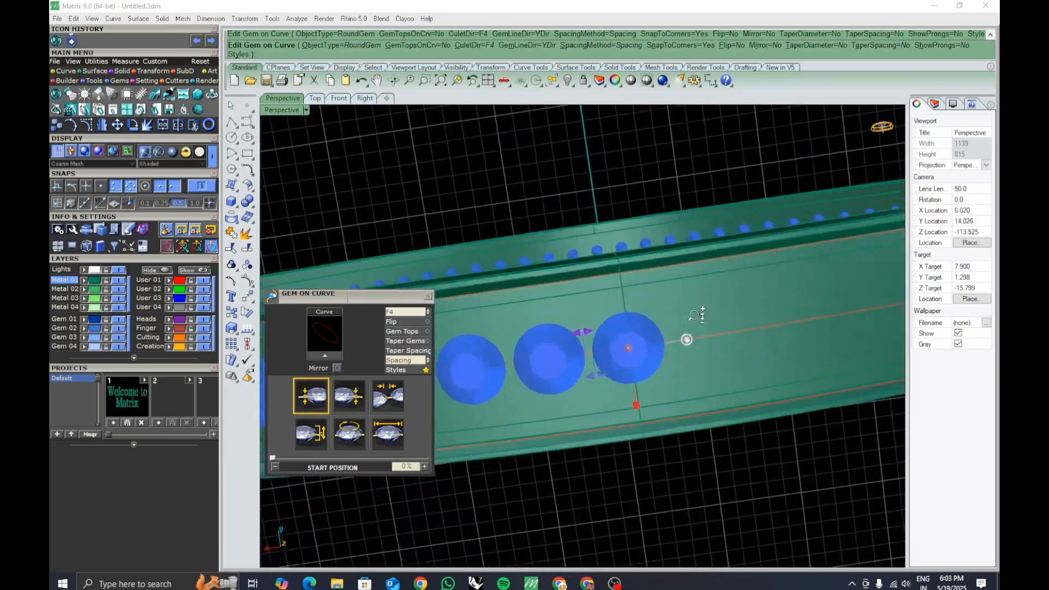
pyautogui.moveTo(590, 337); pyautogui.dragTo(593, 339)
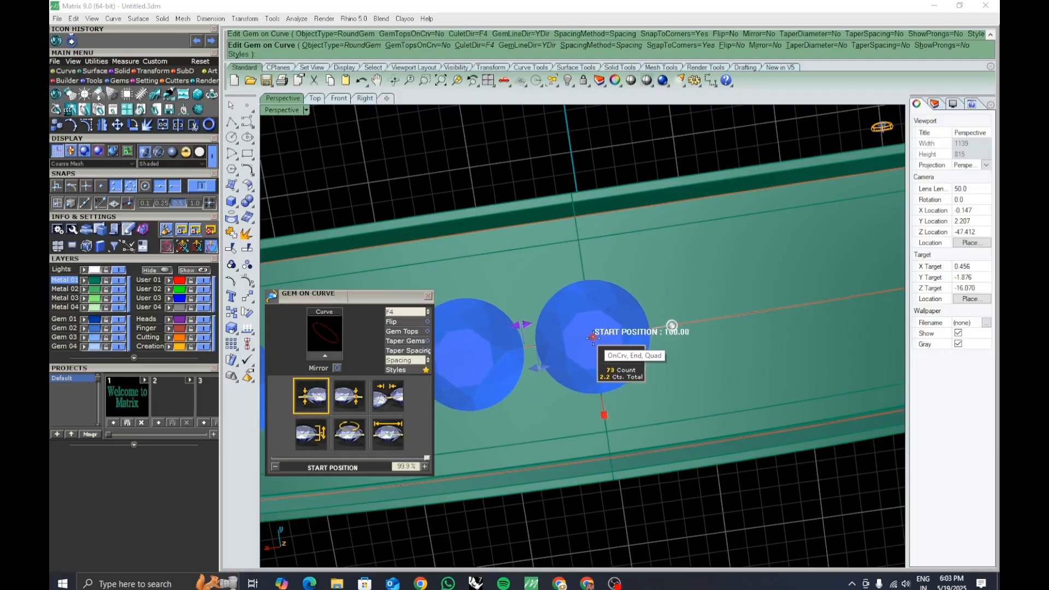
pyautogui.scroll(-14, 602, 298)
pyautogui.moveTo(604, 290); pyautogui.dragTo(678, 301, button='right')
pyautogui.scroll(5, 682, 393)
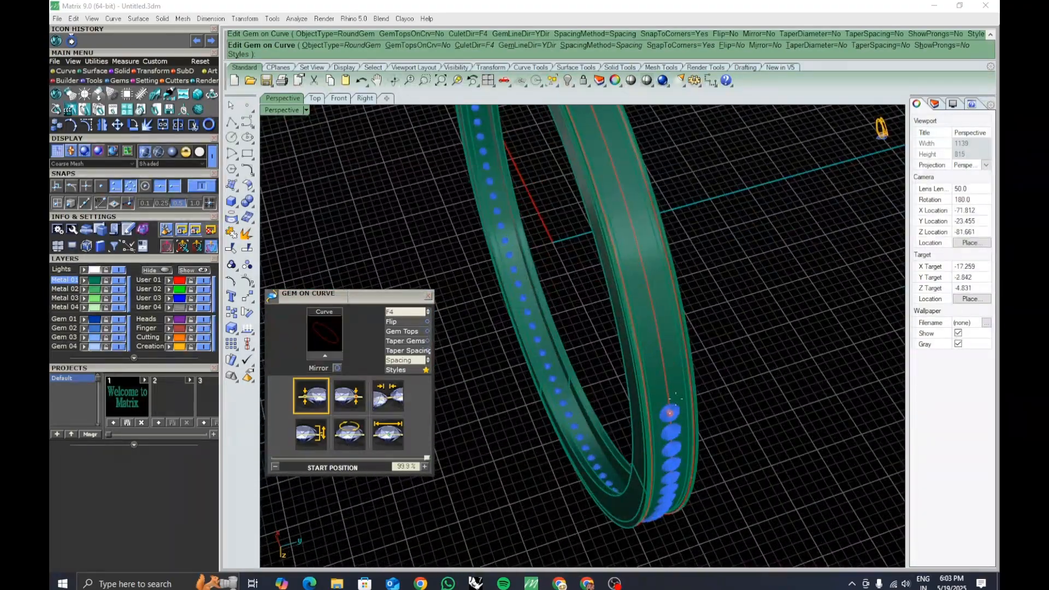
# Move the gem row's end position to 0% so gems run around the whole band.
pyautogui.moveTo(670, 414); pyautogui.dragTo(619, 173)
pyautogui.keyDown('shift'); pyautogui.moveTo(618, 252); pyautogui.dragTo(730, 451, button='right'); pyautogui.keyUp('shift')
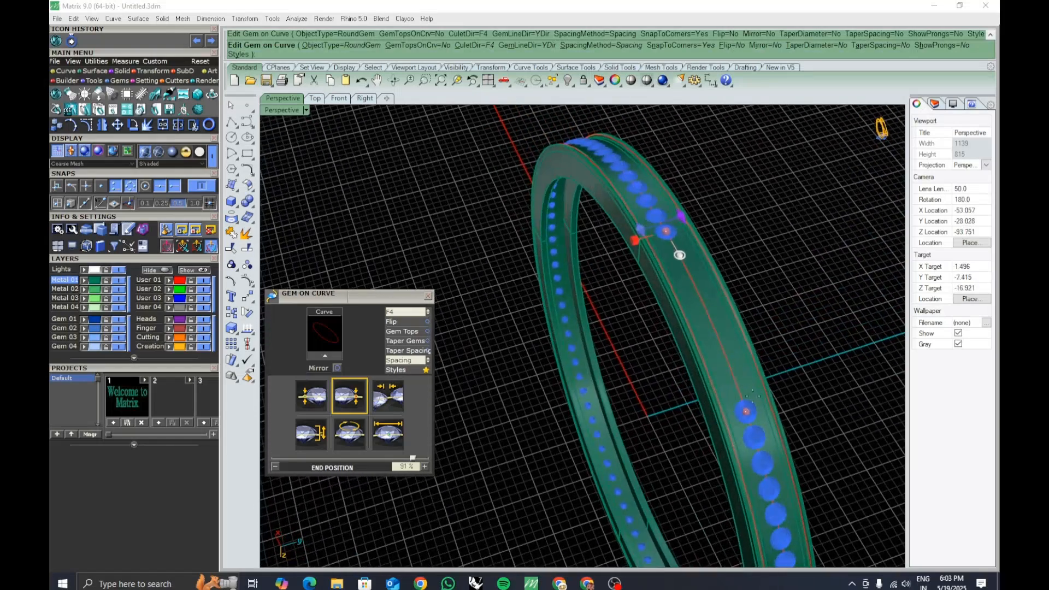
pyautogui.moveTo(746, 411); pyautogui.dragTo(671, 233)
pyautogui.moveTo(678, 262); pyautogui.dragTo(646, 420, button='right')
pyautogui.scroll(10, 645, 421)
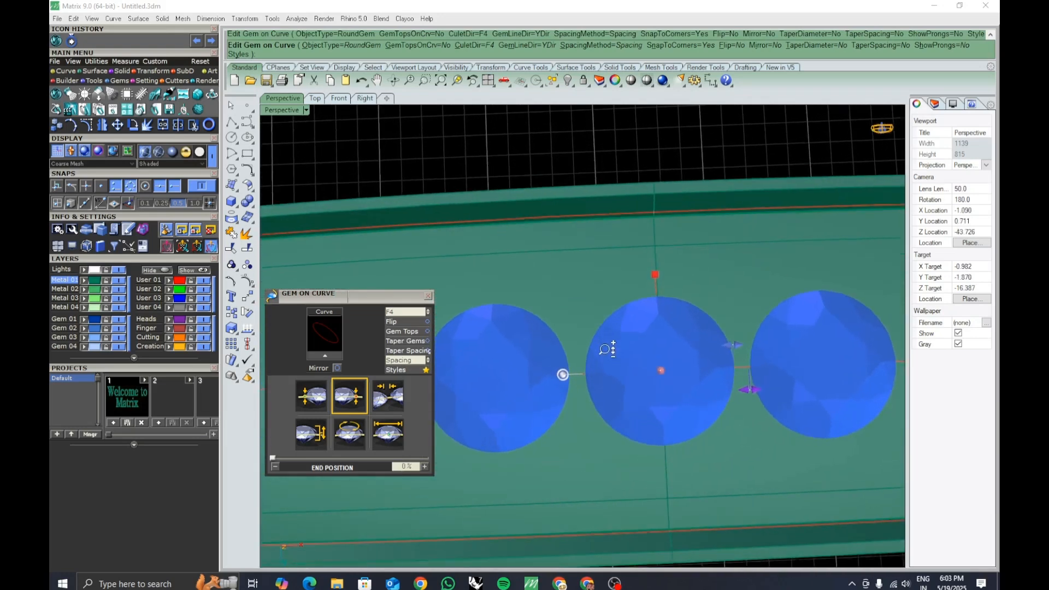
pyautogui.moveTo(682, 358); pyautogui.dragTo(681, 357)
pyautogui.scroll(-10, 617, 356)
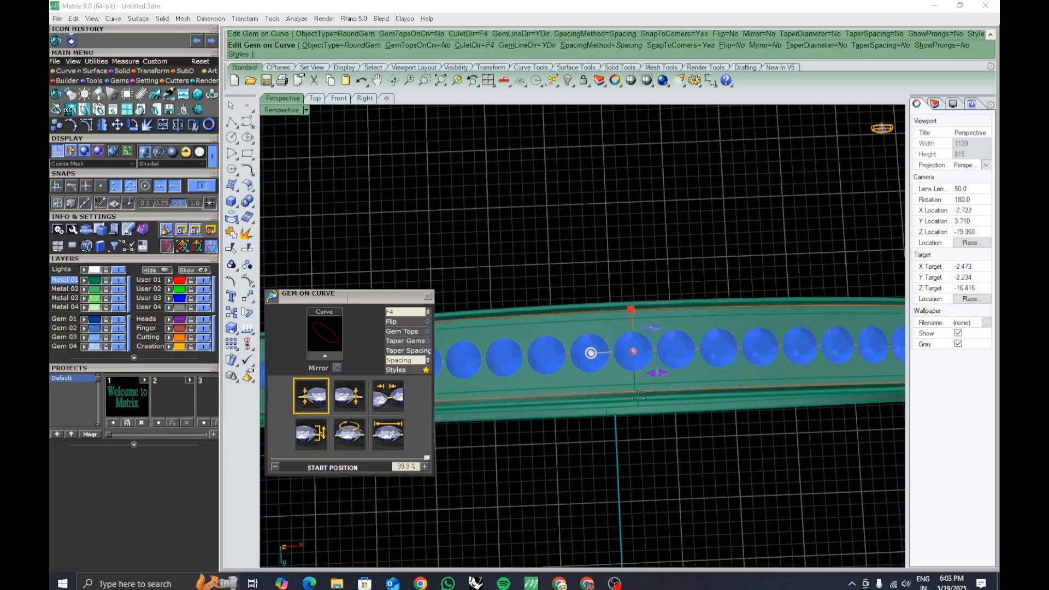
pyautogui.scroll(5, 634, 328)
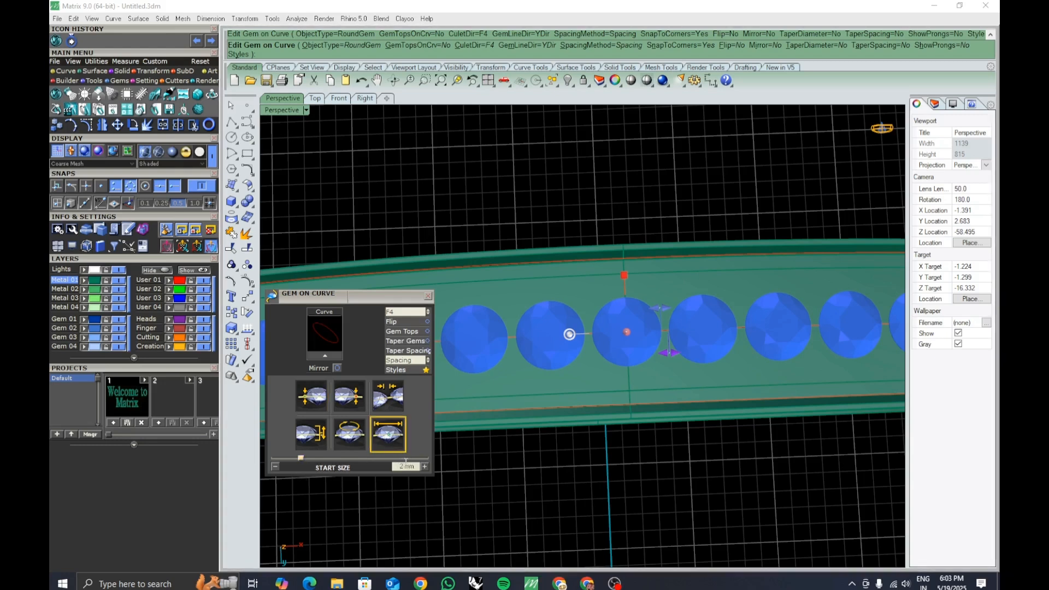
# Set the gem start size to 4.2 mm.
pyautogui.click(394, 466)
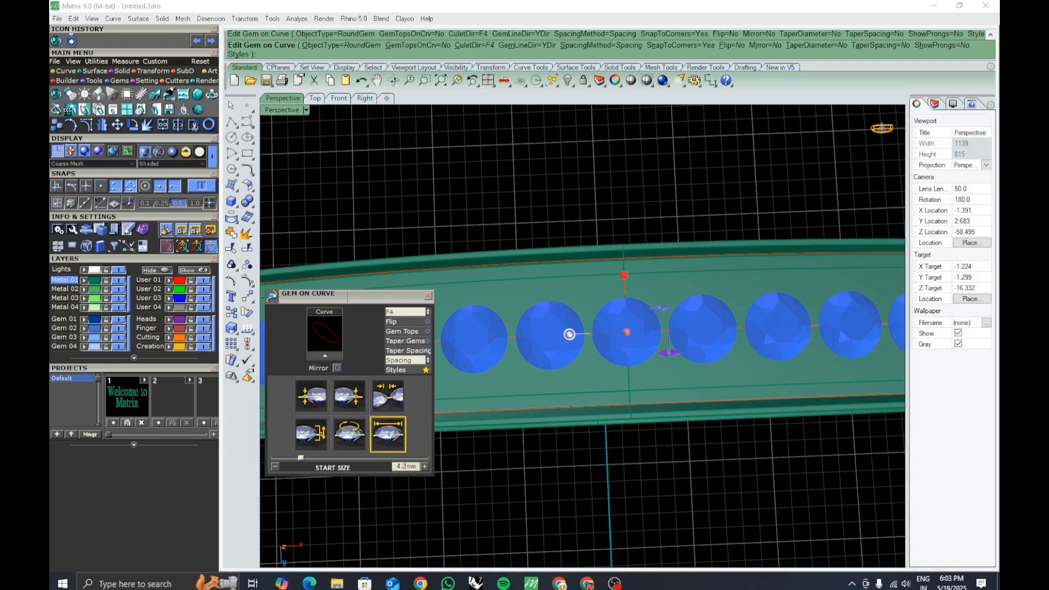
pyautogui.write('4.2')
pyautogui.press('Return')
pyautogui.scroll(3, 615, 257)
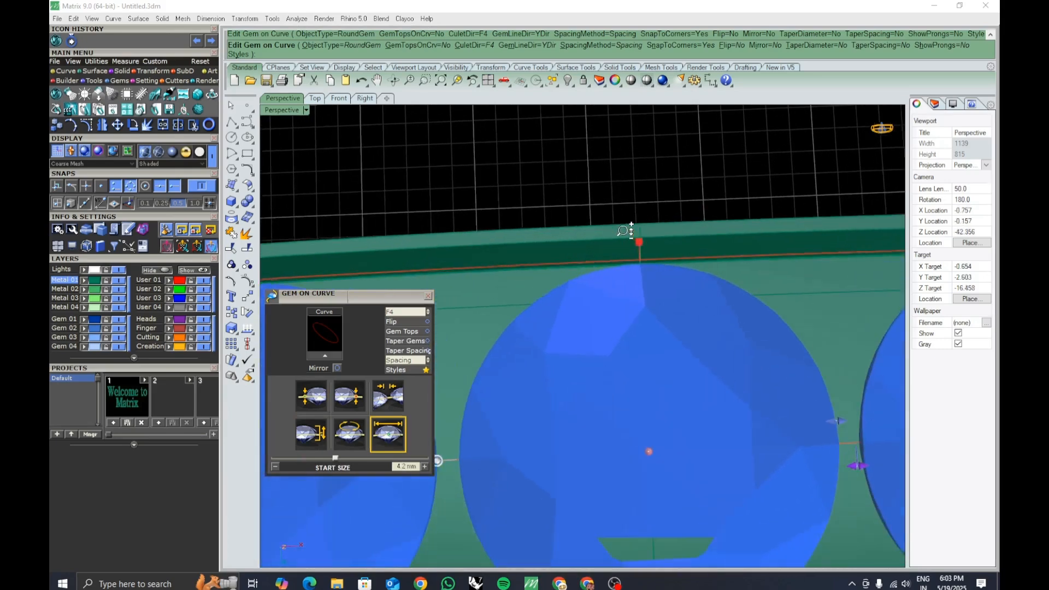
pyautogui.scroll(-4, 637, 257)
pyautogui.moveTo(655, 269)
pyautogui.mouseDown(button='right')
pyautogui.moveTo(661, 223)
pyautogui.moveTo(657, 265)
pyautogui.mouseUp(button='right')
# Set the spacing between gems to 0.2 mm and finish placing the gems.
pyautogui.click(386, 395)
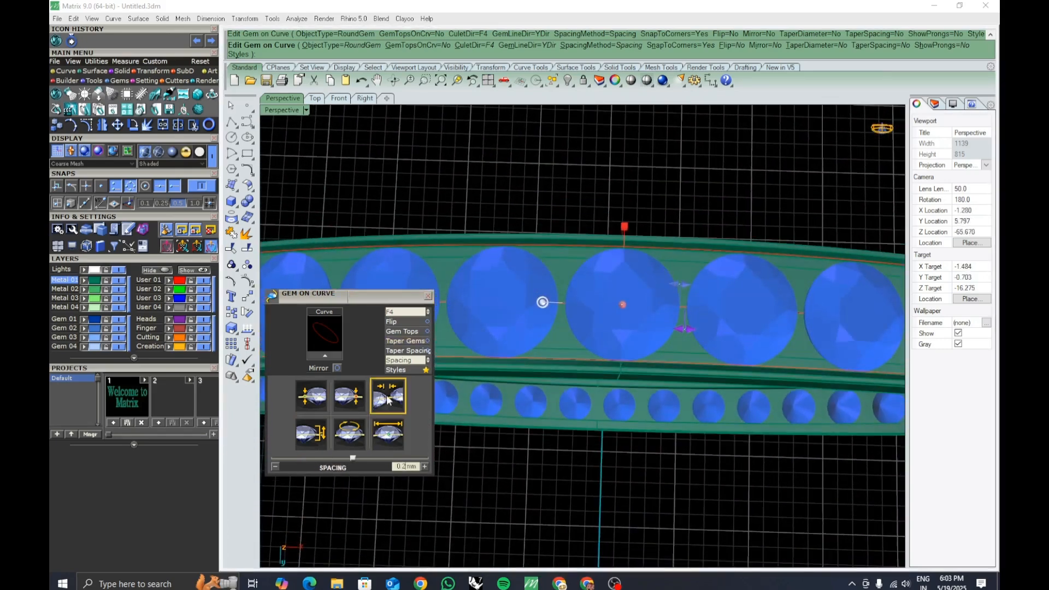
pyautogui.doubleClick(397, 466)
pyautogui.press('Return')
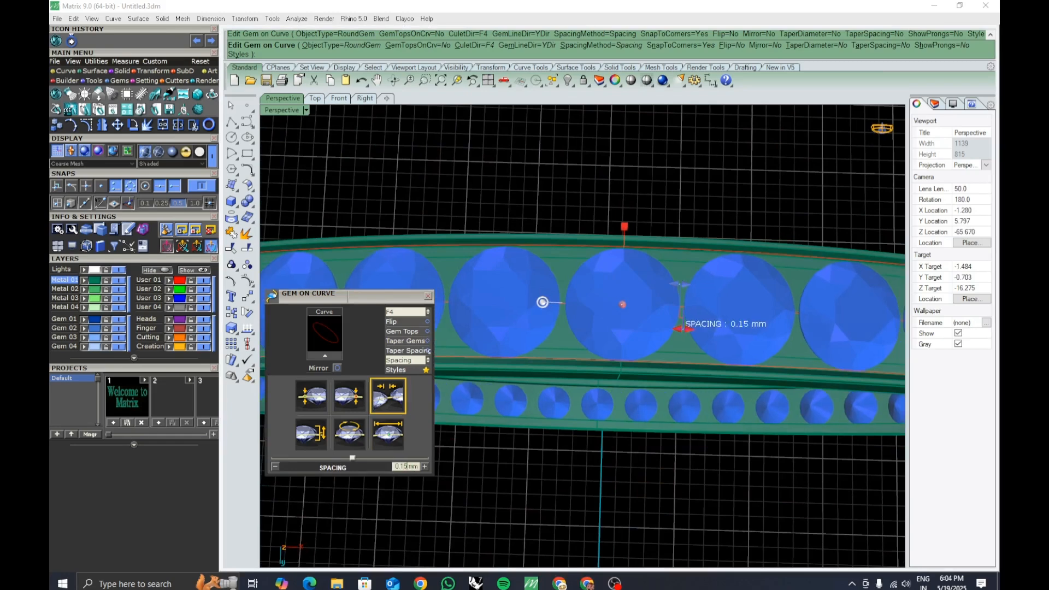
pyautogui.moveTo(569, 374); pyautogui.dragTo(456, 416, button='right')
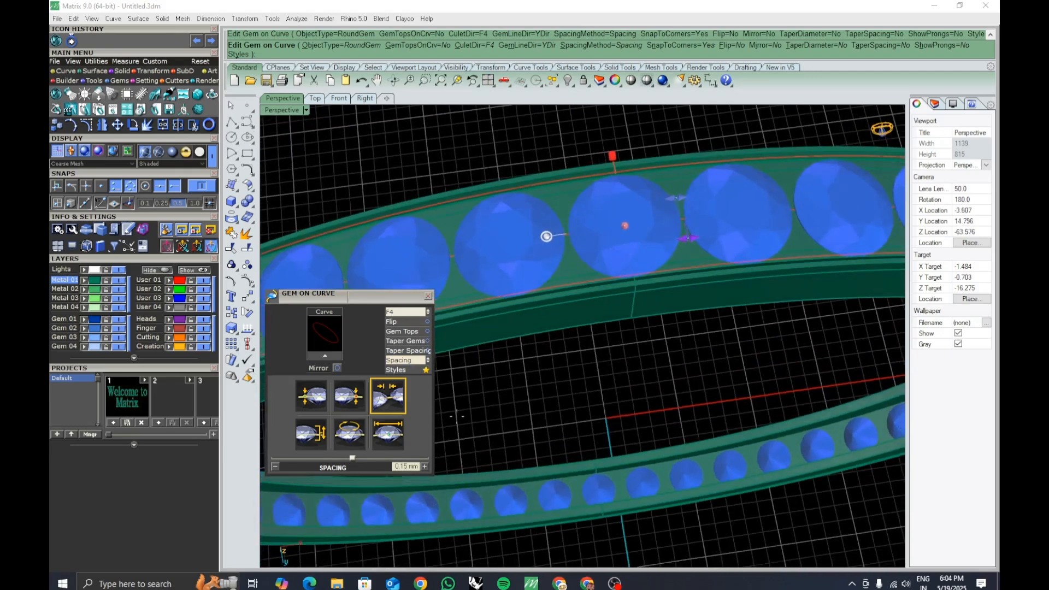
pyautogui.moveTo(409, 465); pyautogui.dragTo(388, 469)
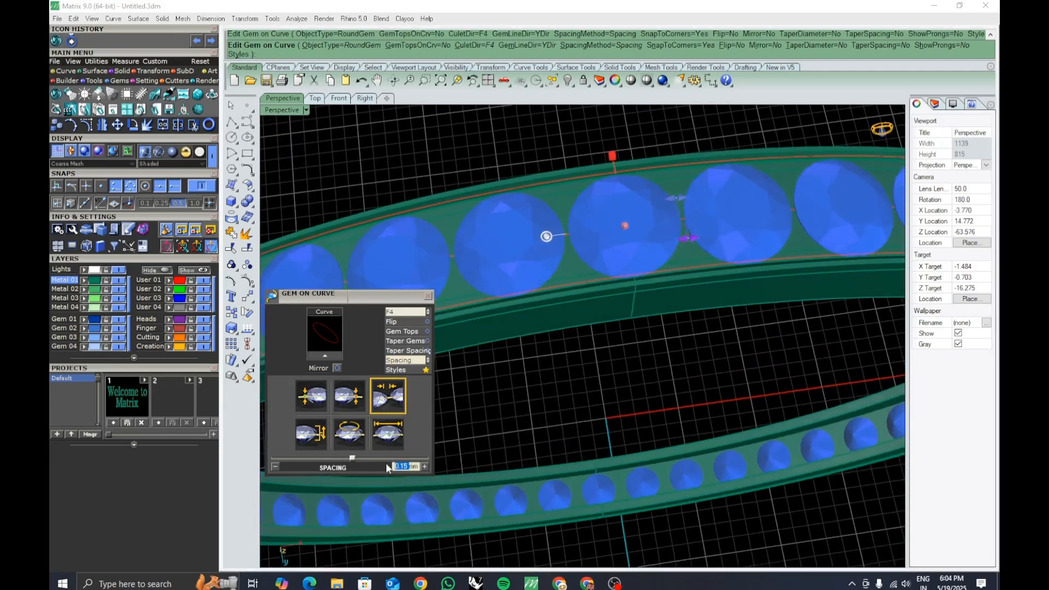
pyautogui.write('0.2')
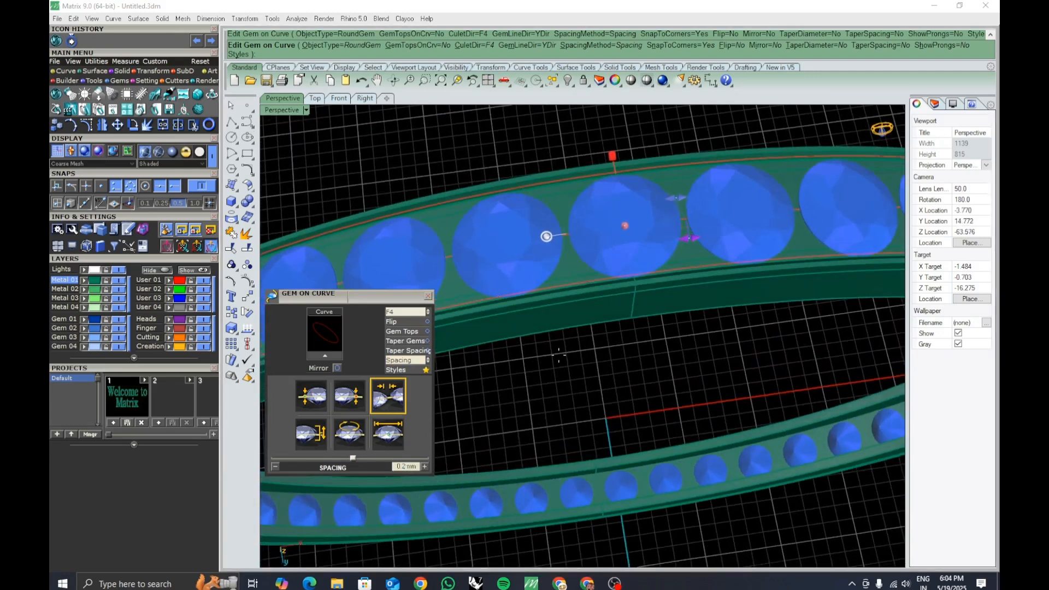
pyautogui.keyDown('shift'); pyautogui.moveTo(562, 359); pyautogui.dragTo(705, 437, button='right'); pyautogui.keyUp('shift')
pyautogui.scroll(-5, 596, 345)
pyautogui.scroll(-5, 640, 355)
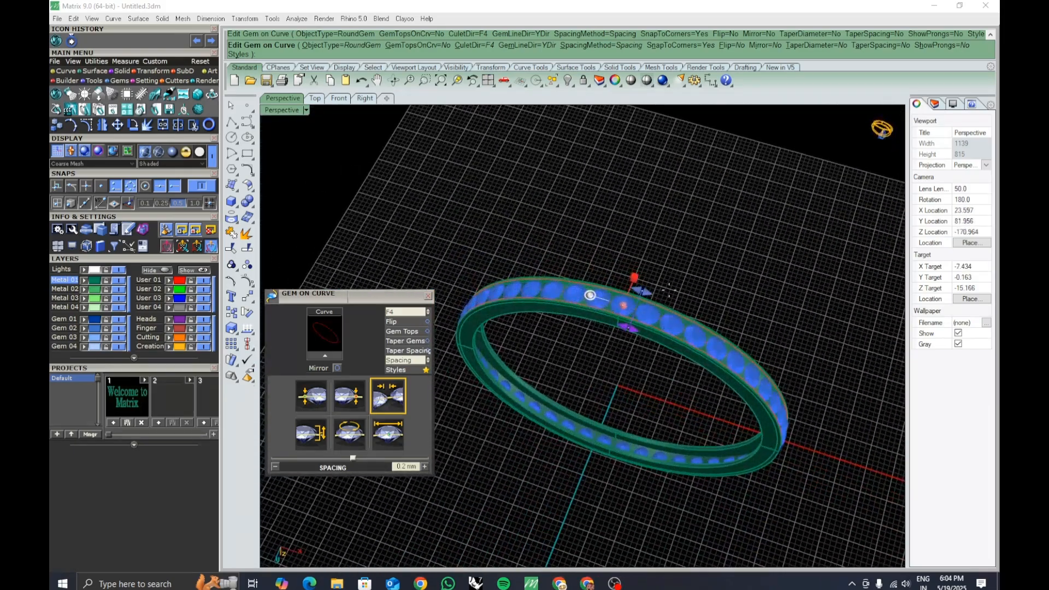
pyautogui.scroll(8, 677, 250)
pyautogui.scroll(-5, 677, 250)
pyautogui.scroll(4, 671, 307)
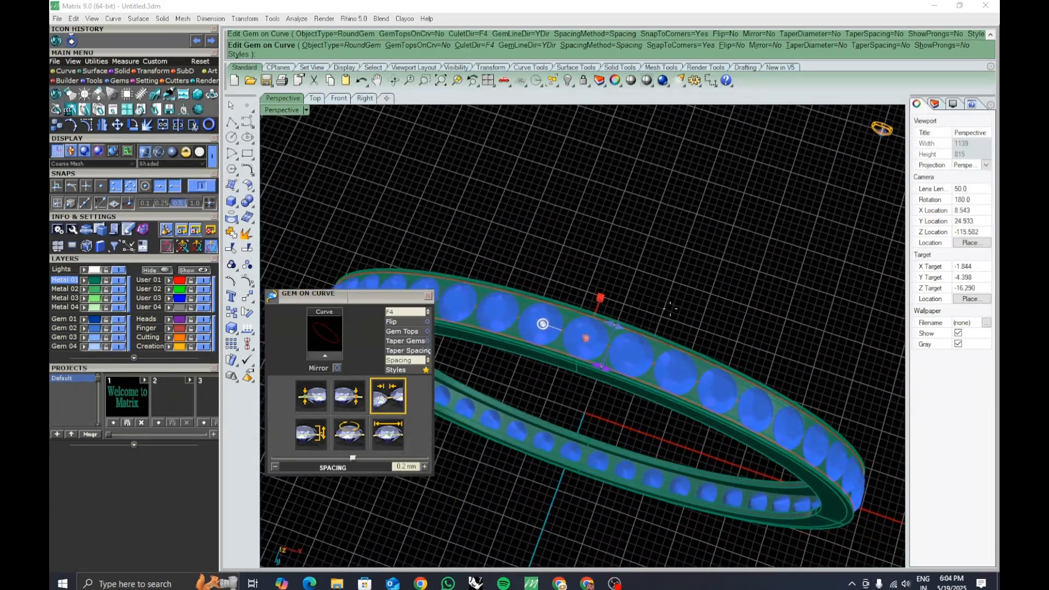
pyautogui.rightClick(670, 310)
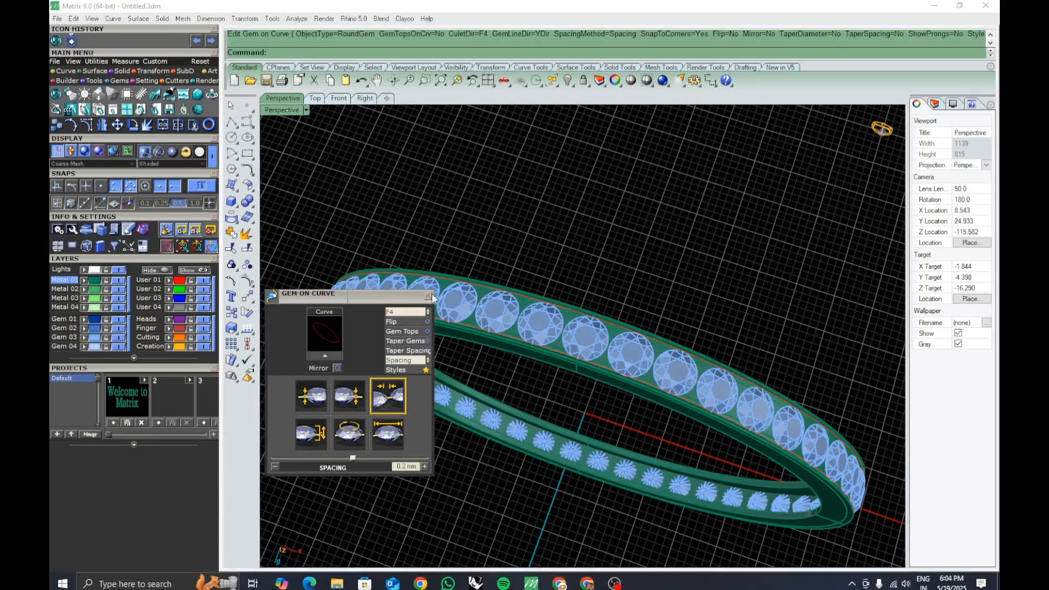
# Select the placed gems, start the Prongs tool and choose the 4 Prongs layout.
pyautogui.click(531, 336)
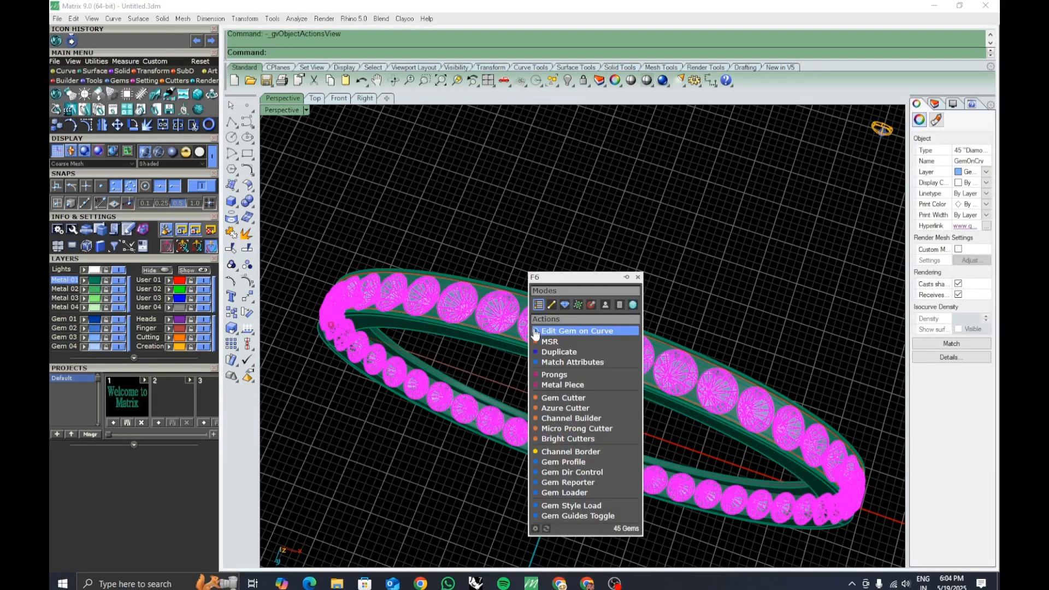
pyautogui.click(555, 377)
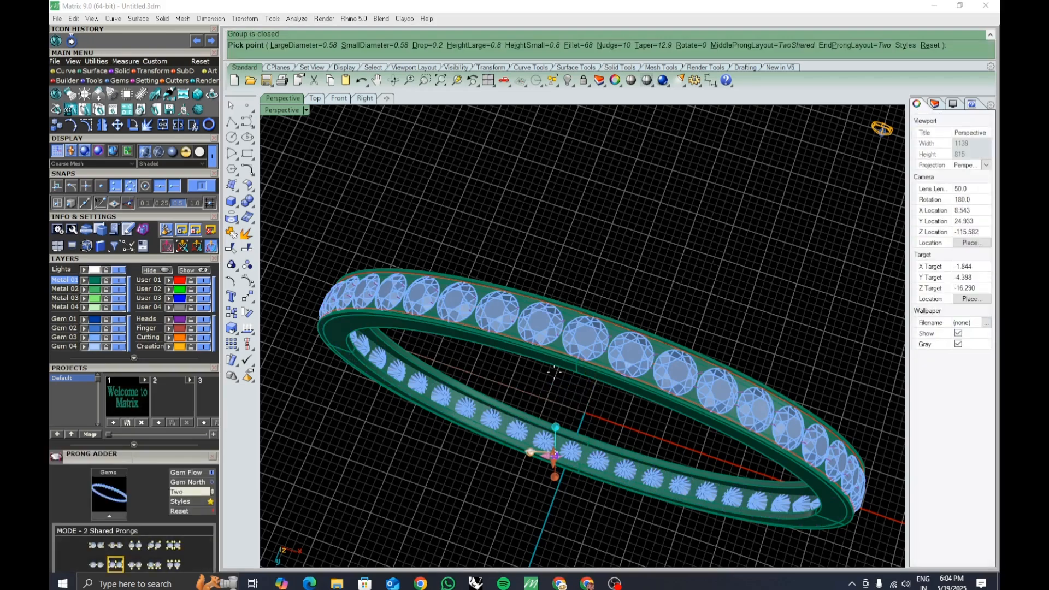
pyautogui.moveTo(149, 460); pyautogui.dragTo(344, 345)
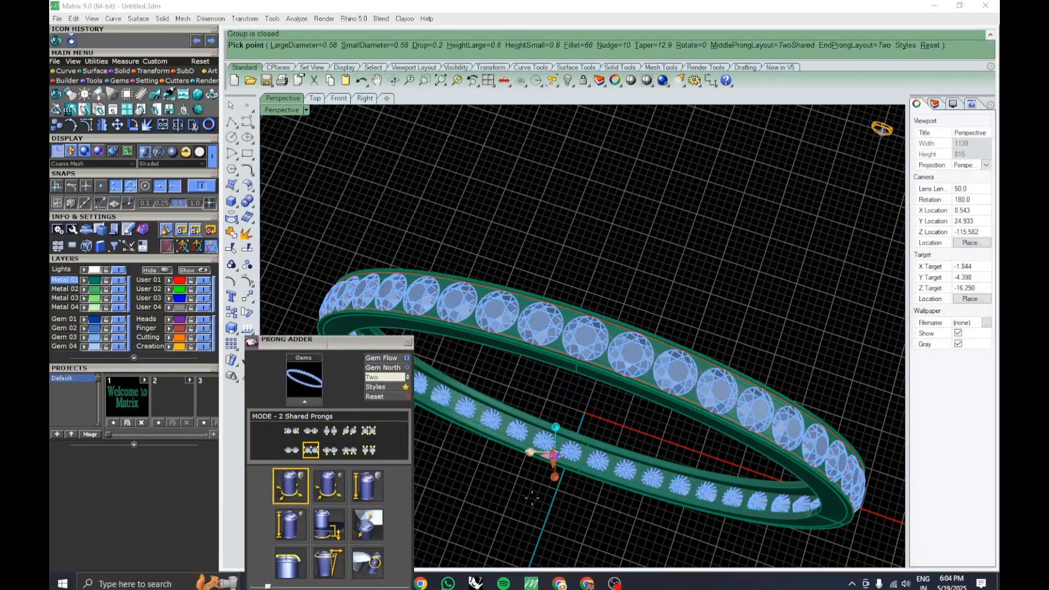
pyautogui.moveTo(579, 145); pyautogui.dragTo(629, 312, button='right')
pyautogui.keyDown('shift'); pyautogui.moveTo(509, 274); pyautogui.dragTo(617, 305, button='right'); pyautogui.keyUp('shift')
pyautogui.scroll(3, 622, 288)
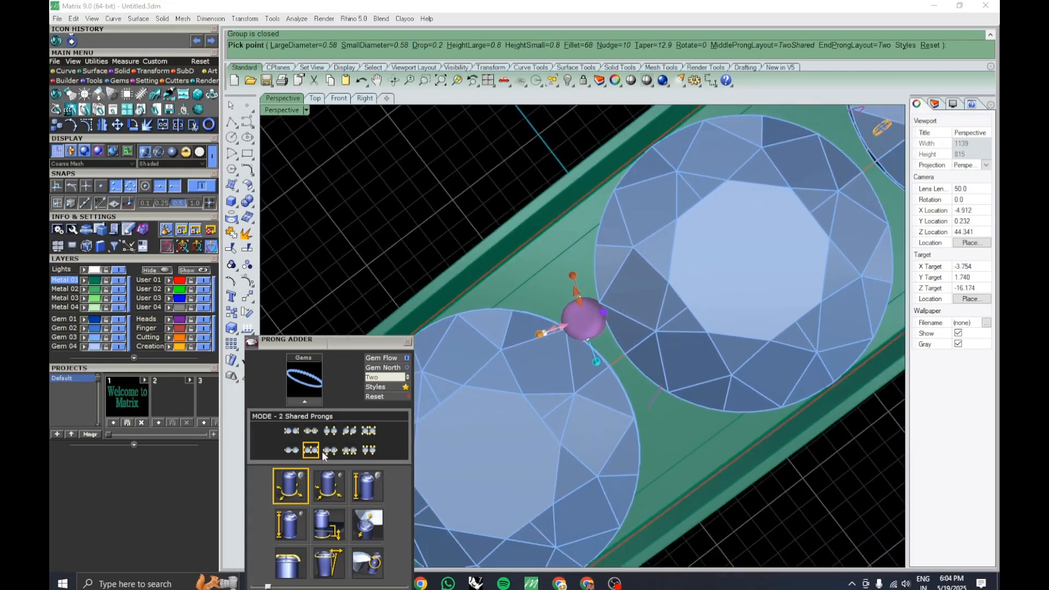
pyautogui.click(367, 431)
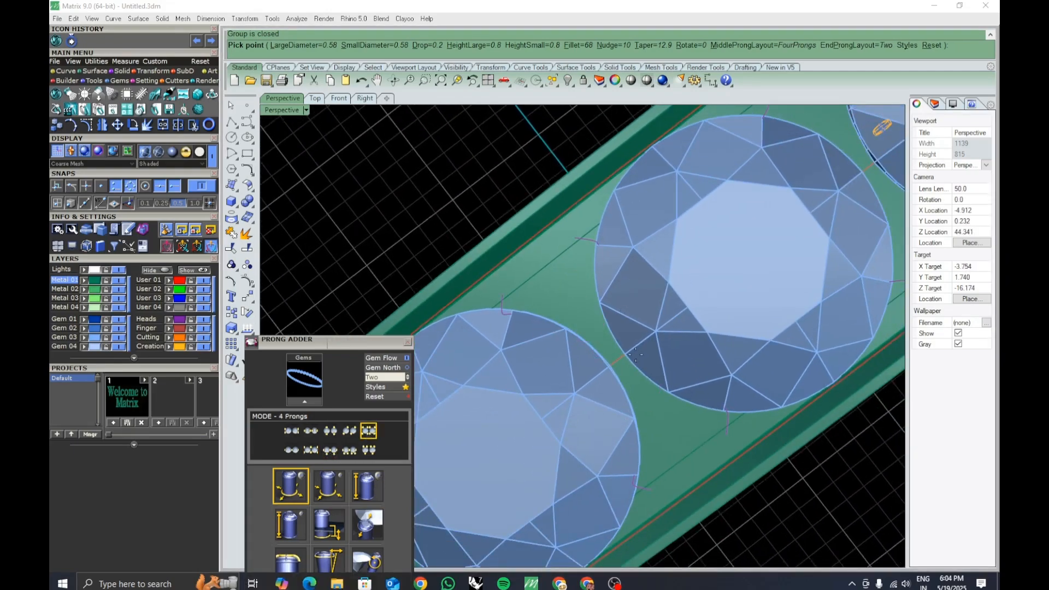
# Set both the large and small prong diameters to 0.8 mm.
pyautogui.scroll(-5, 635, 355)
pyautogui.moveTo(614, 377); pyautogui.dragTo(644, 322, button='right')
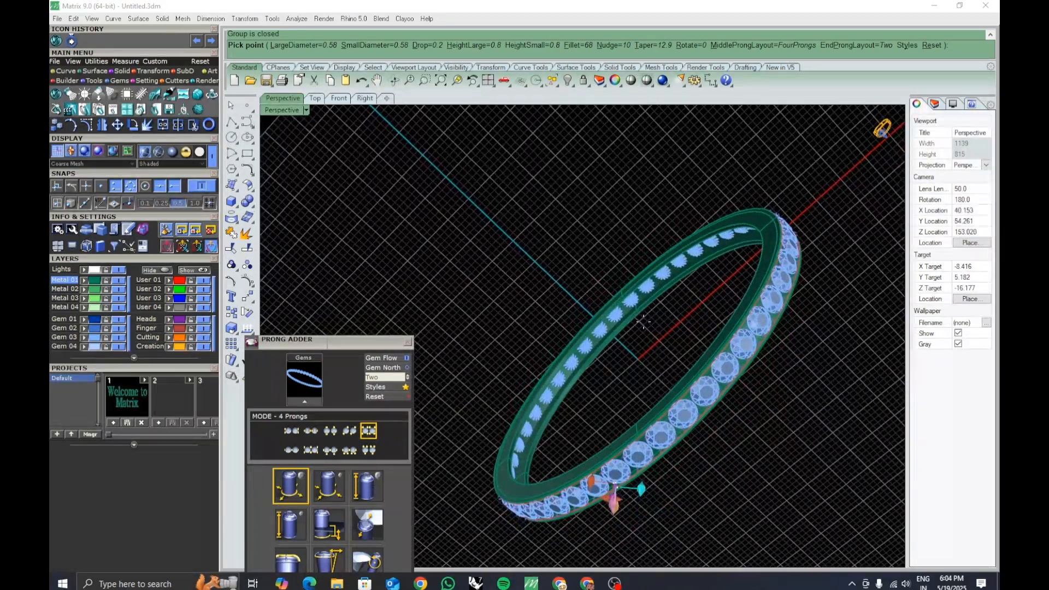
pyautogui.scroll(8, 626, 457)
pyautogui.moveTo(627, 455); pyautogui.dragTo(652, 364, button='right')
pyautogui.scroll(10, 651, 364)
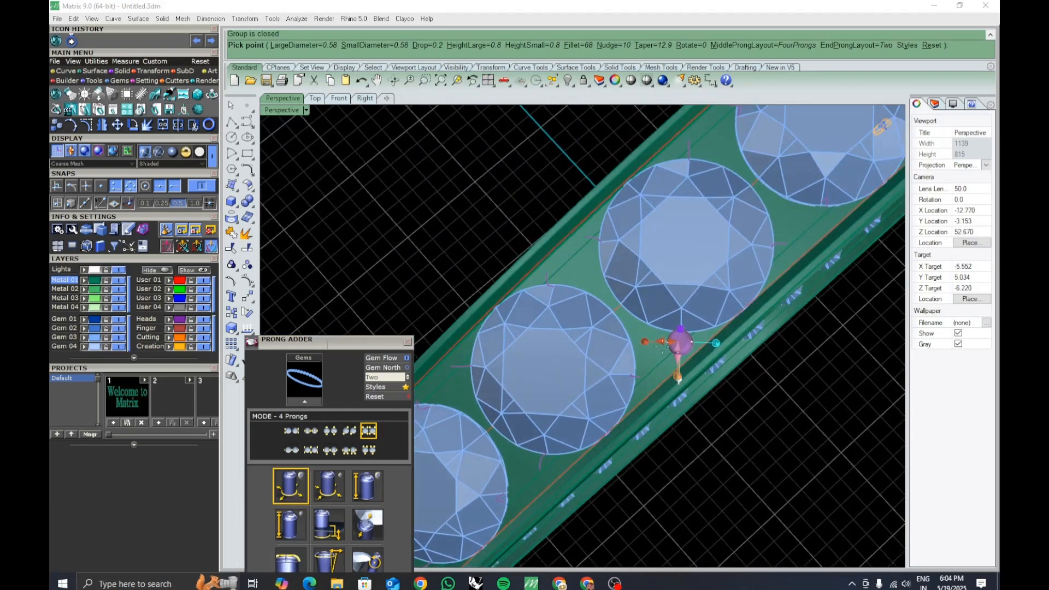
pyautogui.moveTo(367, 344); pyautogui.dragTo(366, 293)
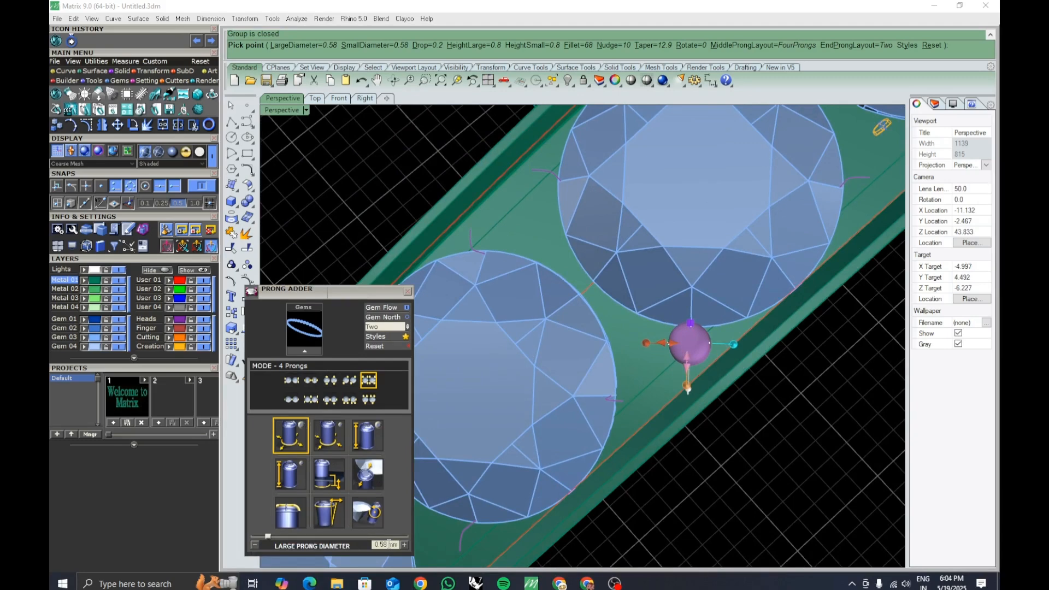
pyautogui.doubleClick(372, 544)
pyautogui.press('BackSpace')
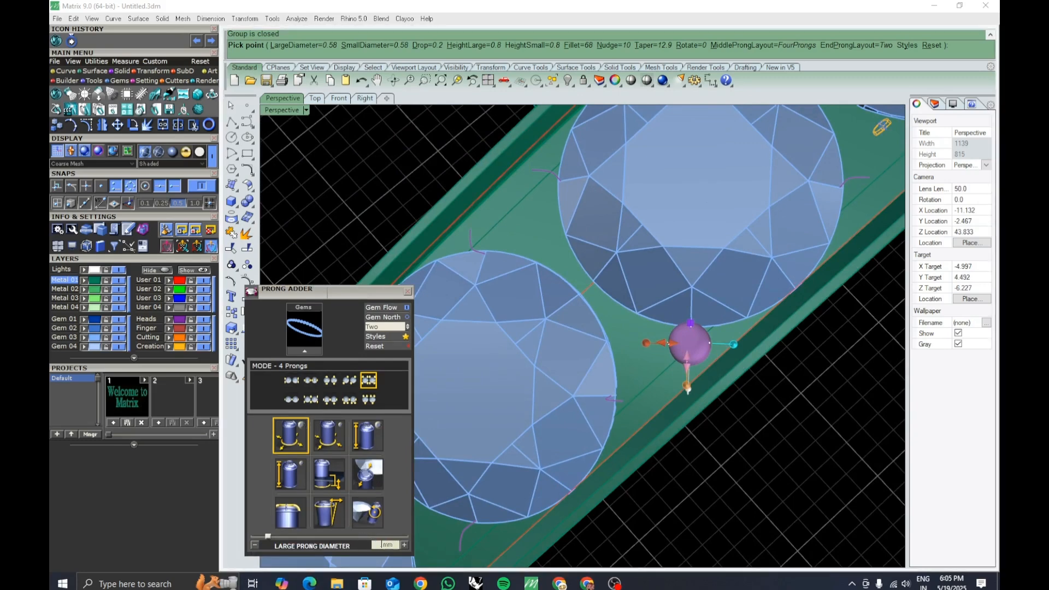
pyautogui.write('0.8')
pyautogui.press('Return')
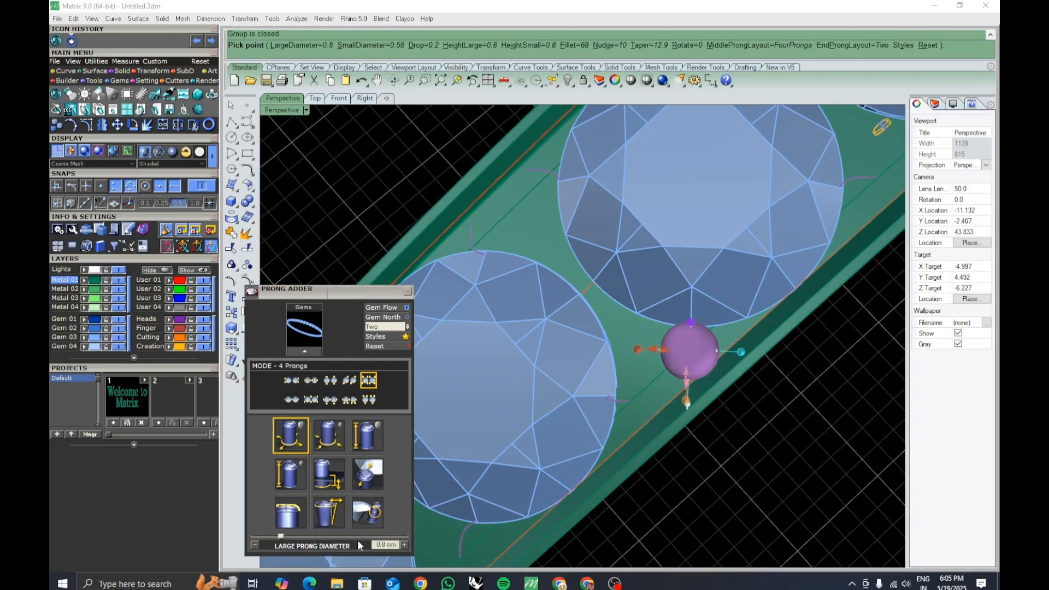
pyautogui.click(317, 445)
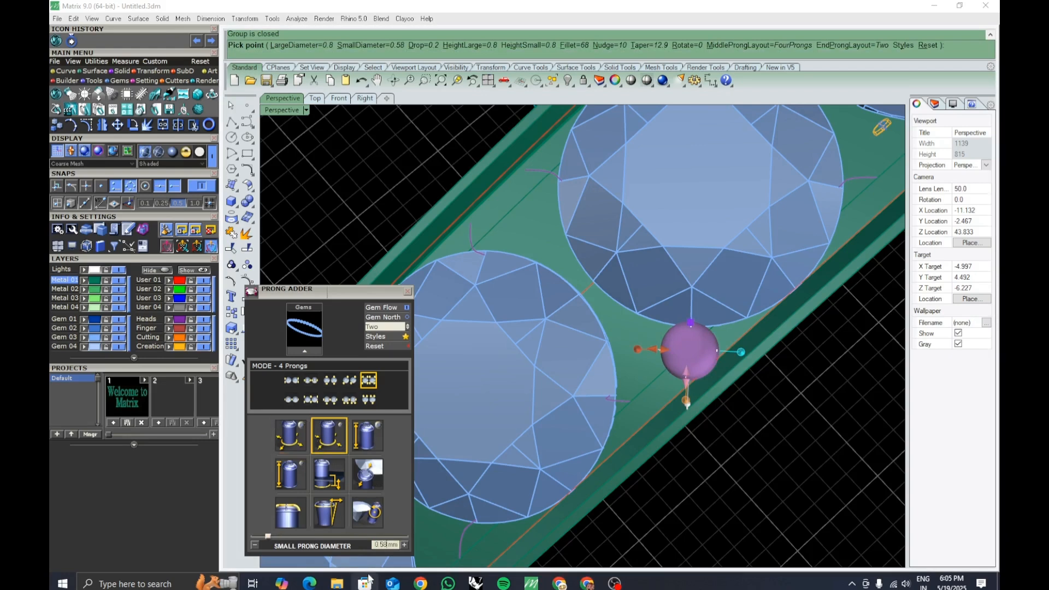
pyautogui.doubleClick(382, 545)
pyautogui.write('0.8')
pyautogui.press('Return')
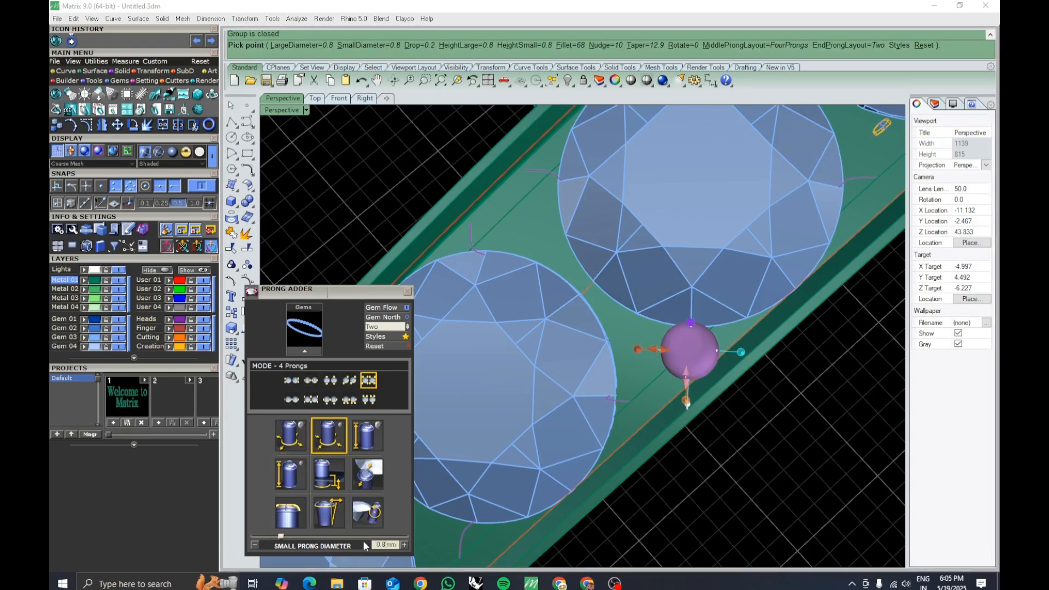
# Set both the large and small prong diameters to 0.7 mm.
pyautogui.click(282, 440)
pyautogui.write('0.7')
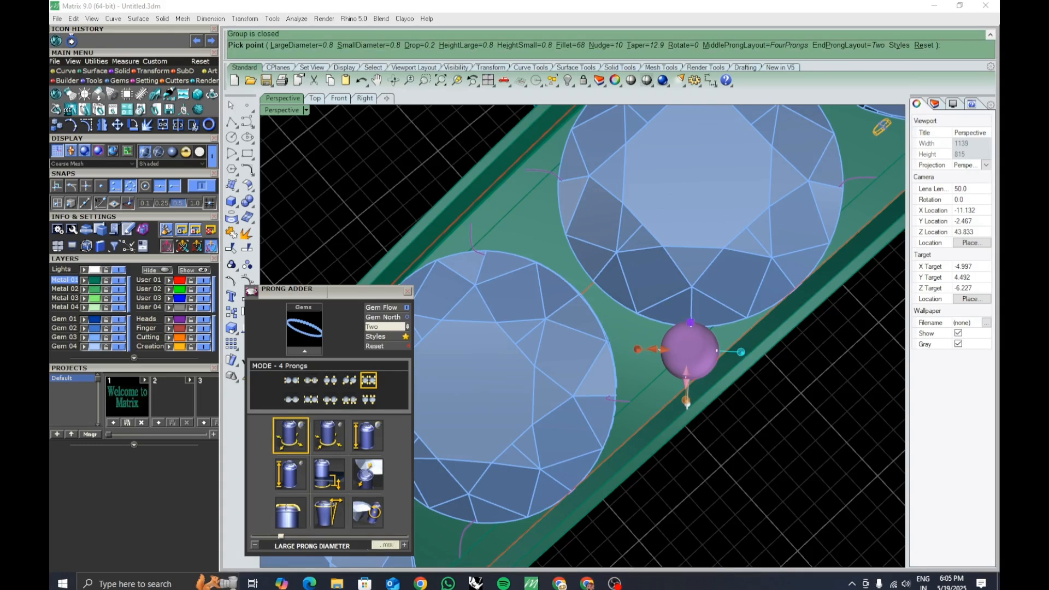
pyautogui.press('Return')
pyautogui.click(328, 437)
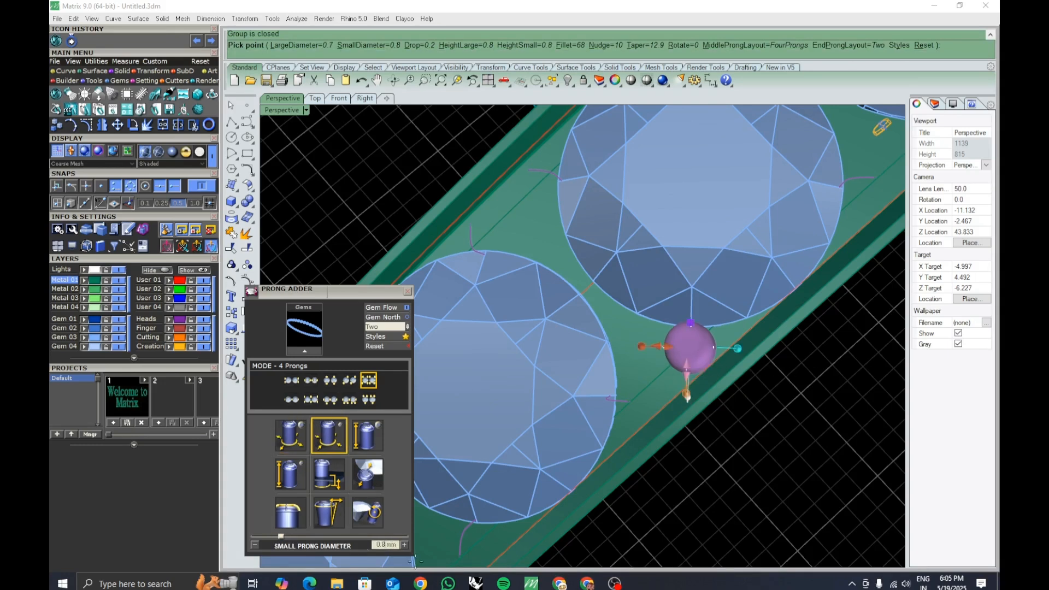
pyautogui.doubleClick(383, 545)
pyautogui.write('0.7')
pyautogui.press('Return')
# Set both the large and small prong heights to 0.85 mm.
pyautogui.click(364, 444)
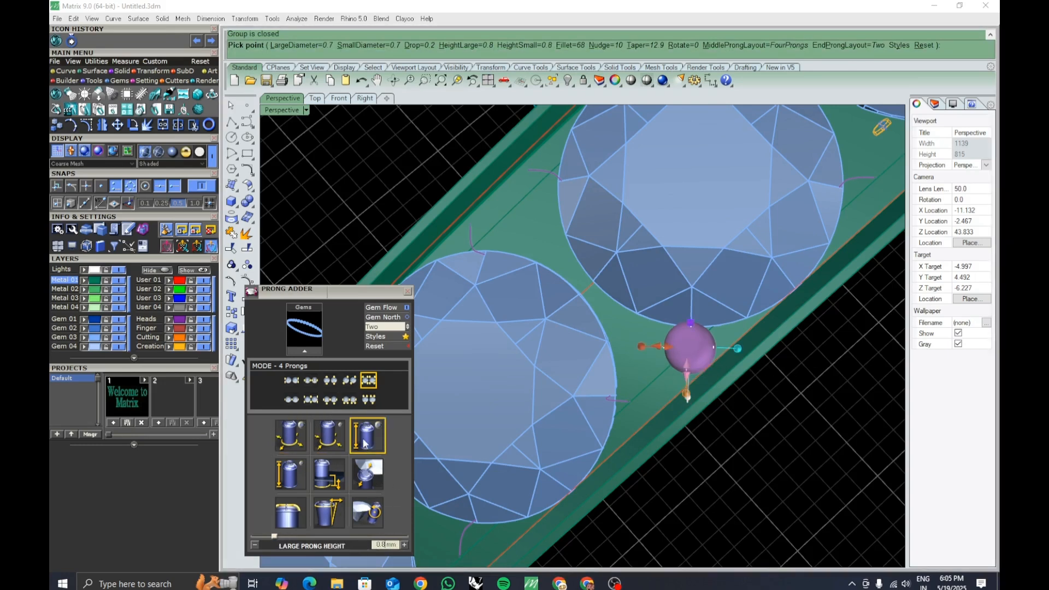
pyautogui.moveTo(628, 453); pyautogui.dragTo(629, 328, button='right')
pyautogui.scroll(-6, 649, 407)
pyautogui.moveTo(628, 328)
pyautogui.keyDown('shift'); pyautogui.mouseDown(button='right')
pyautogui.moveTo(647, 422)
pyautogui.moveTo(631, 333)
pyautogui.mouseUp(button='right'); pyautogui.keyUp('shift')
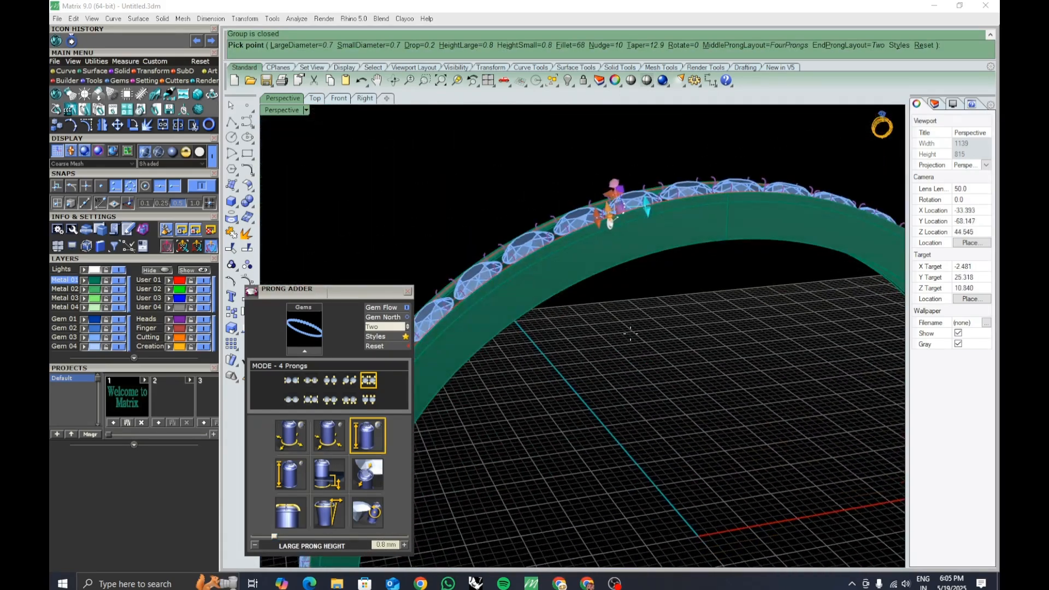
pyautogui.keyDown('ctrl'); pyautogui.moveTo(628, 197); pyautogui.dragTo(628, 164, button='right'); pyautogui.keyUp('ctrl')
pyautogui.moveTo(633, 241); pyautogui.dragTo(612, 323, button='right')
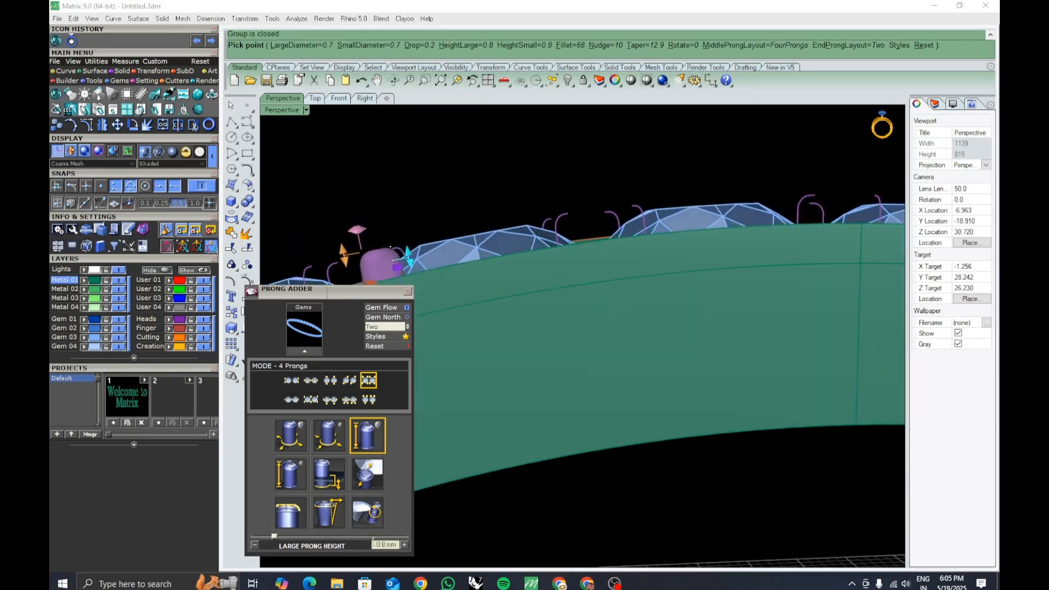
pyautogui.moveTo(384, 545); pyautogui.dragTo(372, 546)
pyautogui.write('0.85')
pyautogui.press('Return')
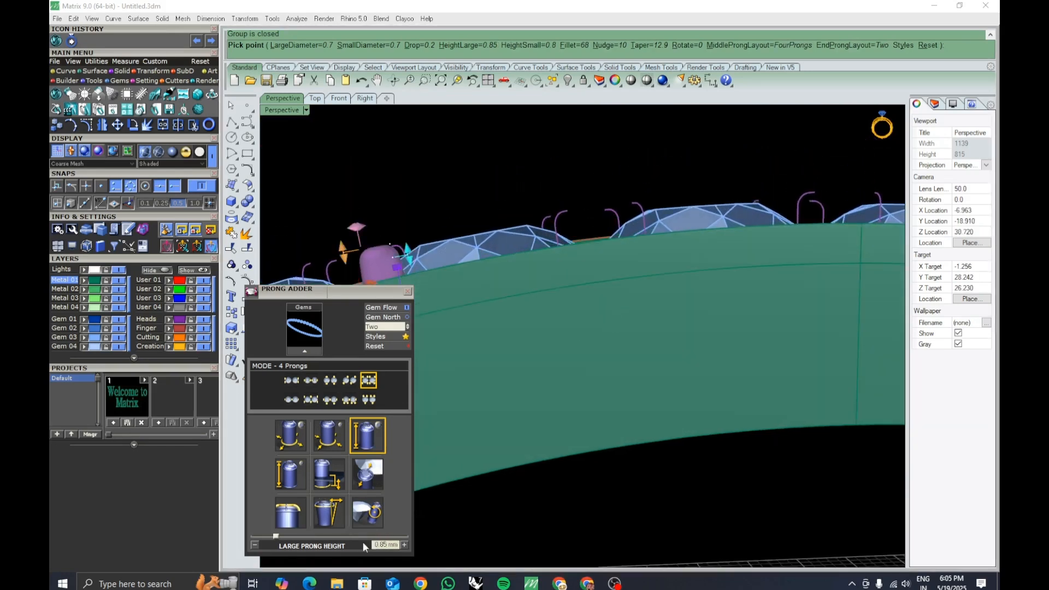
pyautogui.click(297, 475)
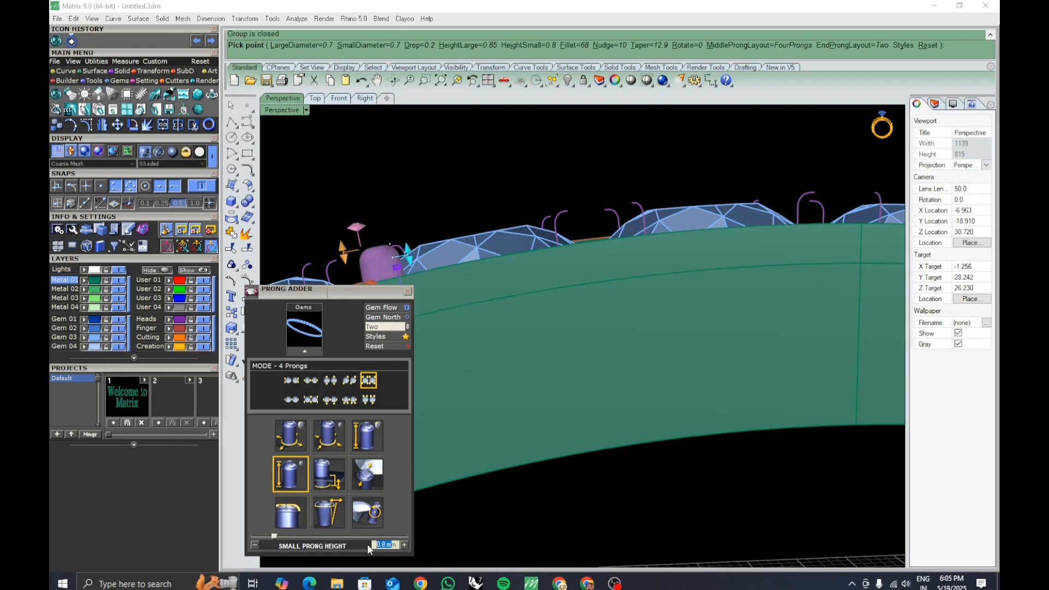
pyautogui.write('0.85')
pyautogui.press('Return')
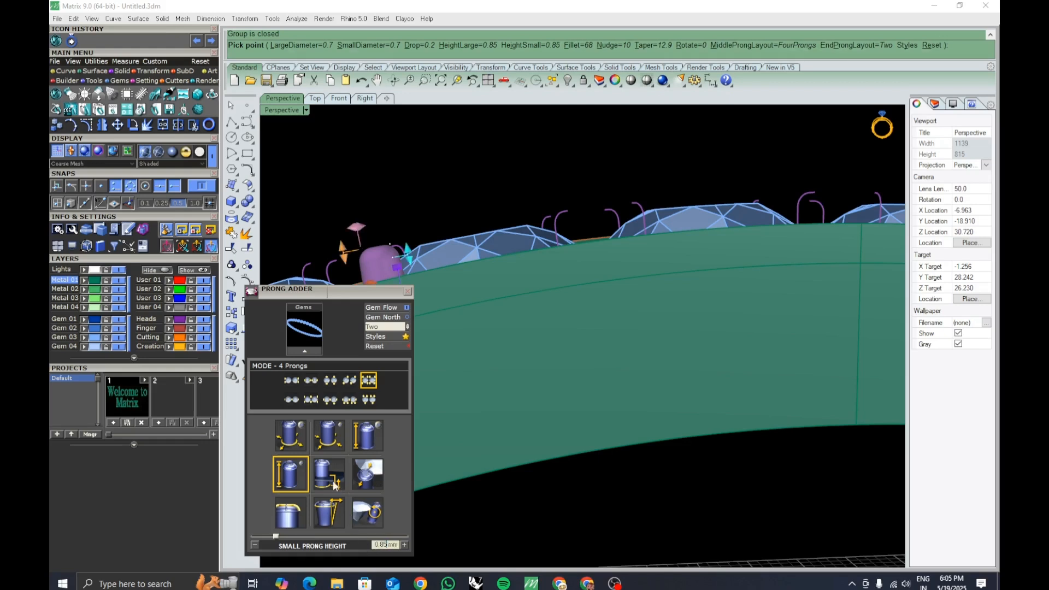
# Set the prong drop to 0.3 mm.
pyautogui.click(334, 486)
pyautogui.doubleClick(377, 545)
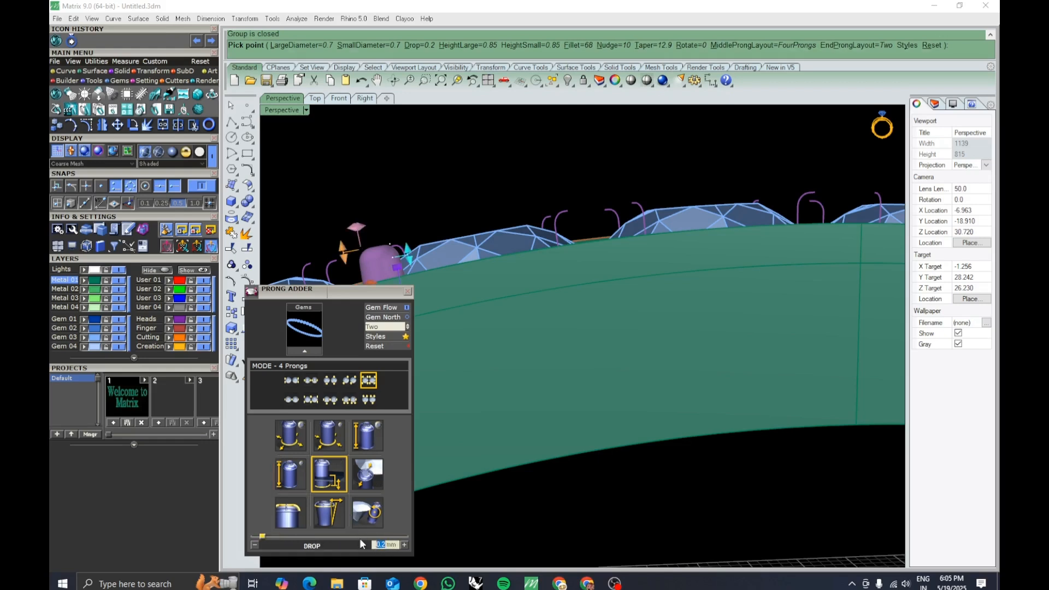
pyautogui.write('0.3')
pyautogui.press('Return')
# Set the prong nudge to 20%.
pyautogui.click(365, 478)
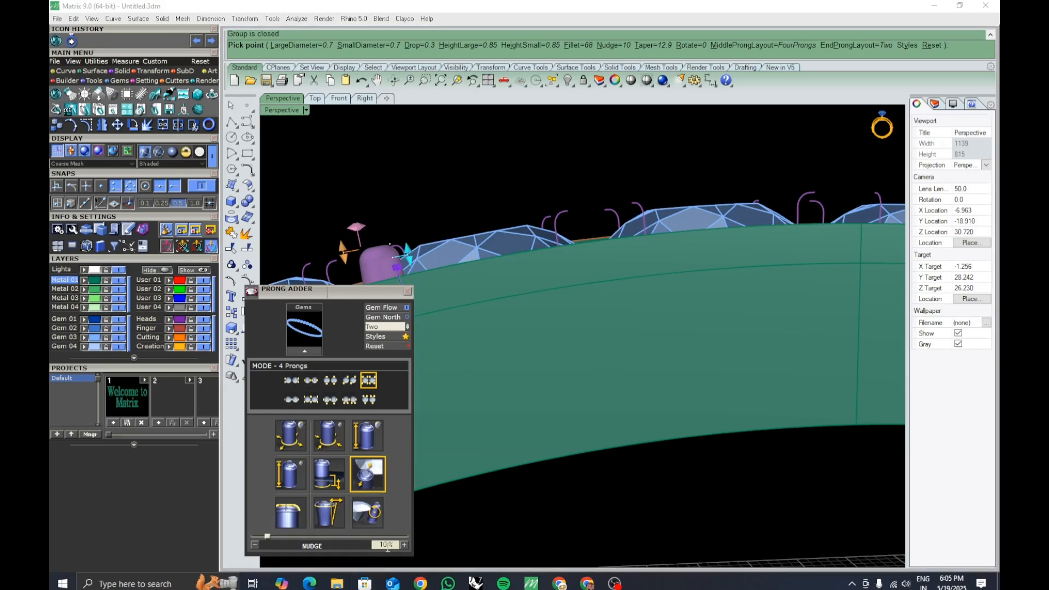
pyautogui.moveTo(390, 545); pyautogui.dragTo(364, 545)
pyautogui.write('20')
pyautogui.press('Return')
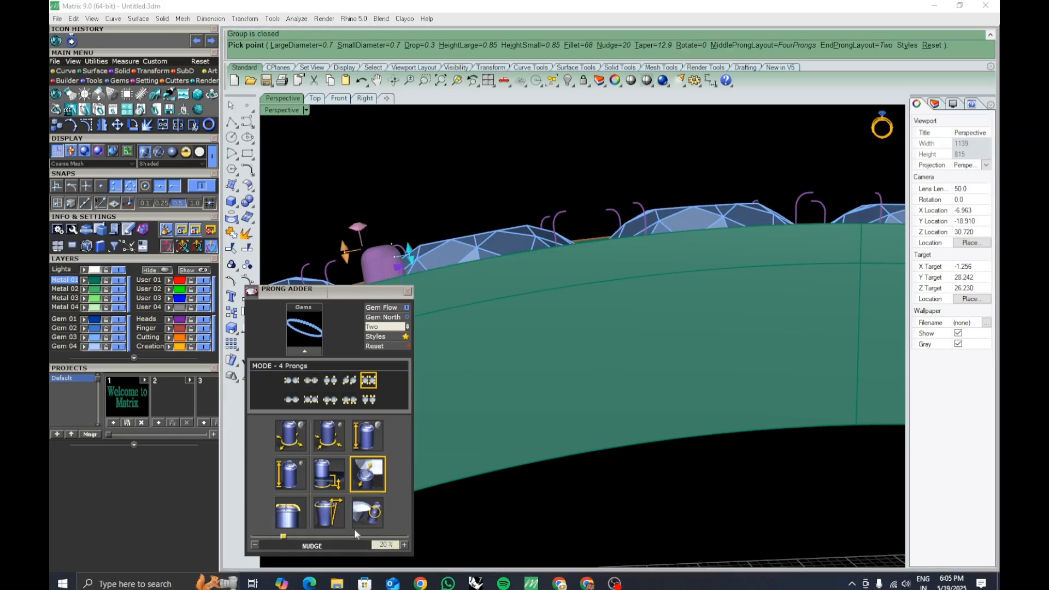
# Accept the settings to create the prongs around the gems.
pyautogui.click(371, 512)
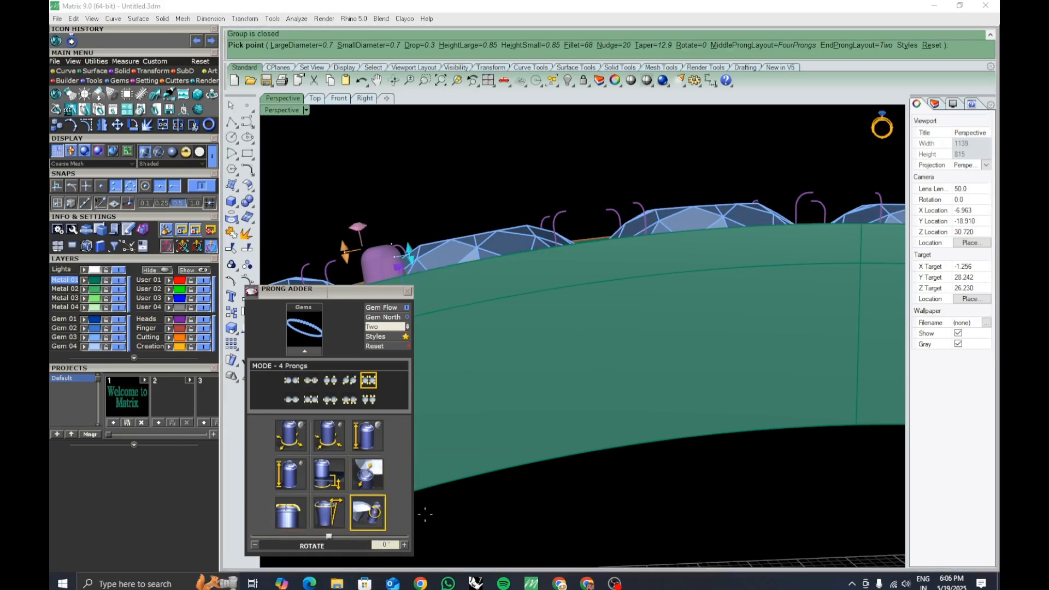
pyautogui.scroll(-6, 587, 354)
pyautogui.moveTo(587, 355); pyautogui.dragTo(665, 370, button='right')
pyautogui.rightClick(604, 382)
pyautogui.scroll(5, 604, 382)
pyautogui.scroll(-2, 604, 383)
pyautogui.moveTo(781, 374); pyautogui.dragTo(674, 401, button='right')
pyautogui.scroll(10, 591, 380)
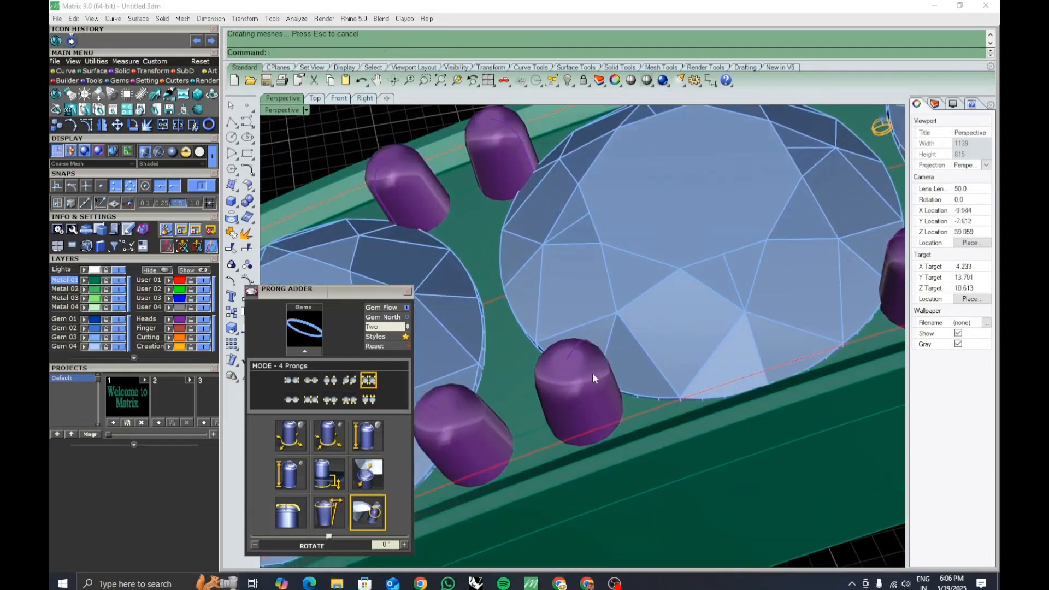
# Select all the created prongs and delete them.
pyautogui.keyDown('shift'); pyautogui.moveTo(592, 376); pyautogui.dragTo(602, 411, button='right'); pyautogui.keyUp('shift')
pyautogui.click(633, 389)
pyautogui.scroll(-12, 629, 384)
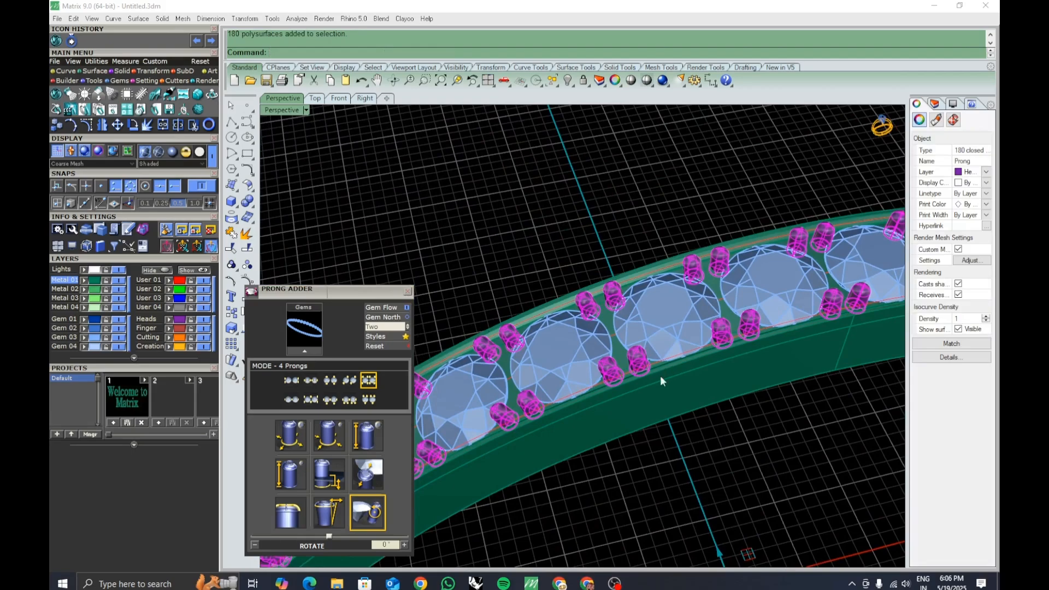
pyautogui.scroll(5, 658, 359)
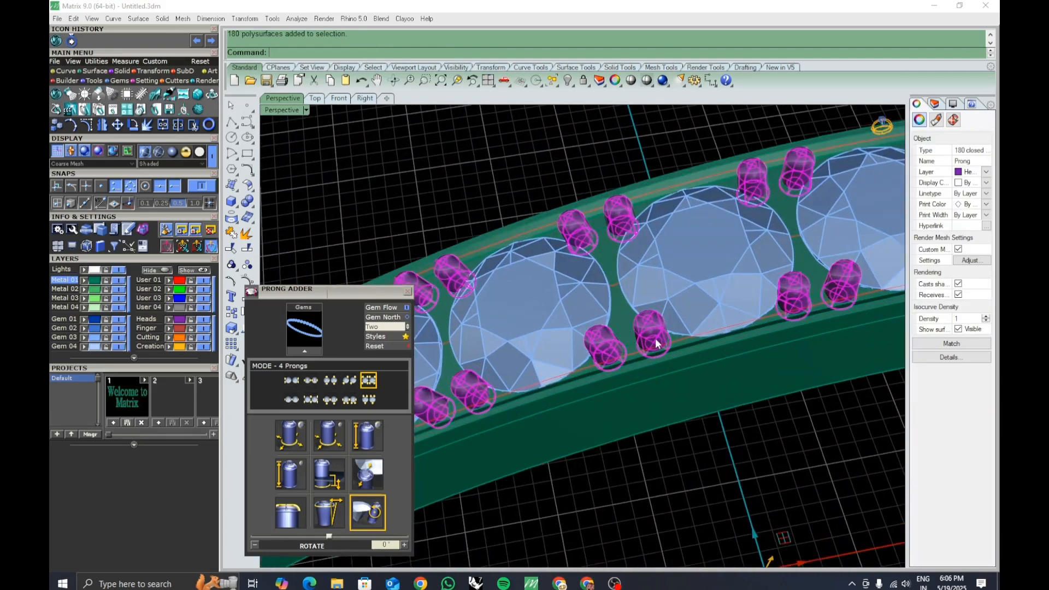
pyautogui.moveTo(655, 339); pyautogui.dragTo(661, 345, button='right')
pyautogui.press('Delete')
# Reselect the gems, restart the prong adder and set both prong diameters to 0.9 mm.
pyautogui.click(572, 307)
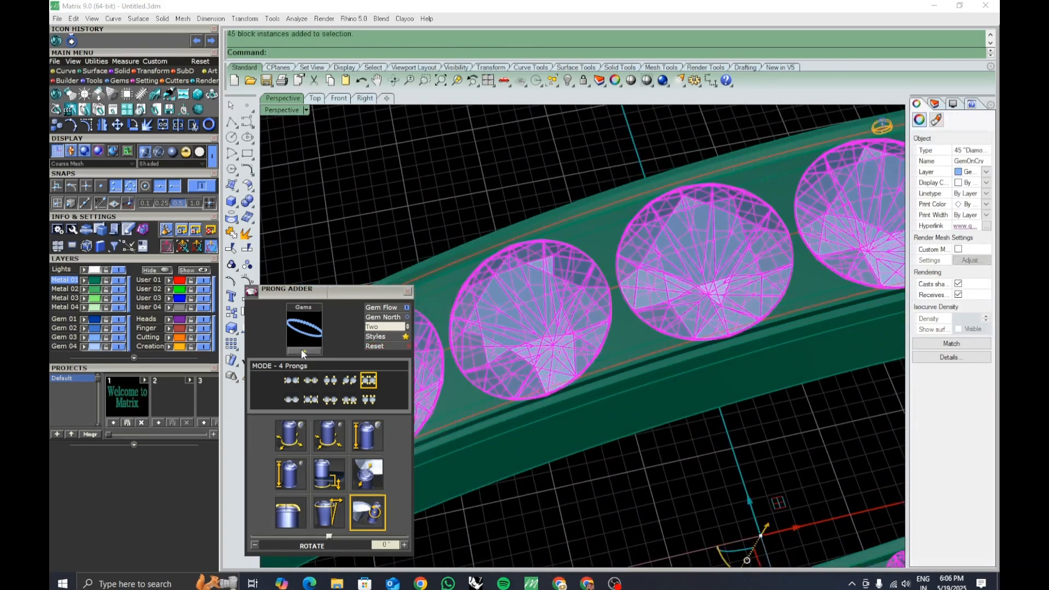
pyautogui.click(302, 350)
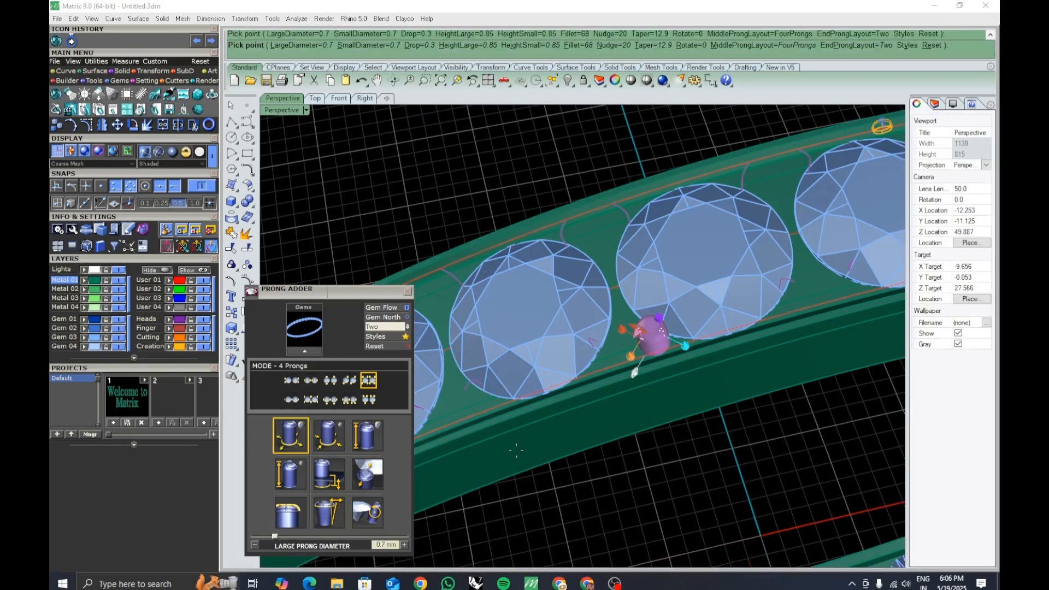
pyautogui.moveTo(386, 546); pyautogui.dragTo(368, 545)
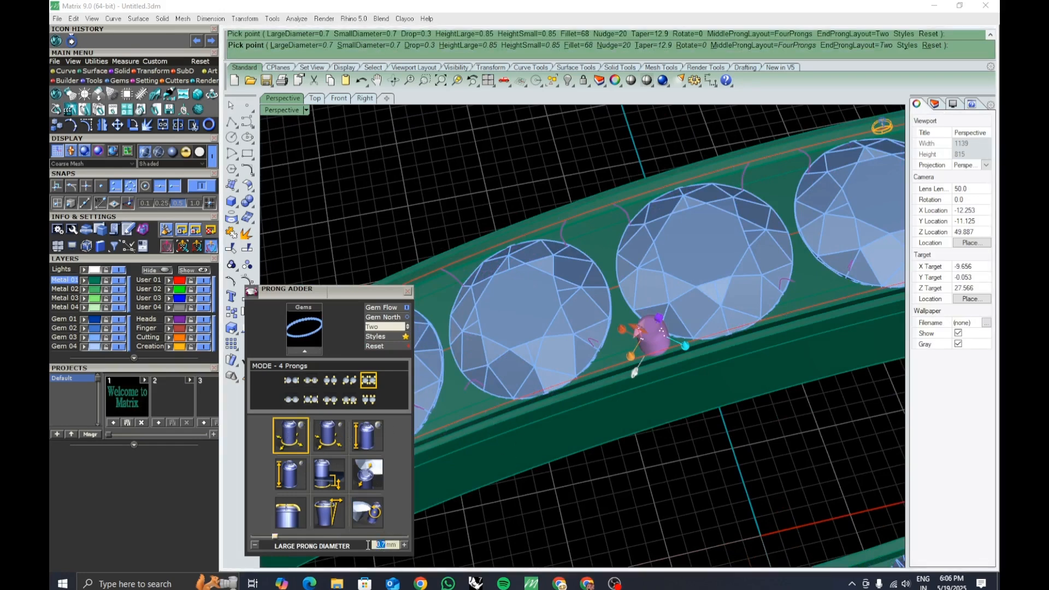
pyautogui.write('0.9')
pyautogui.press('Return')
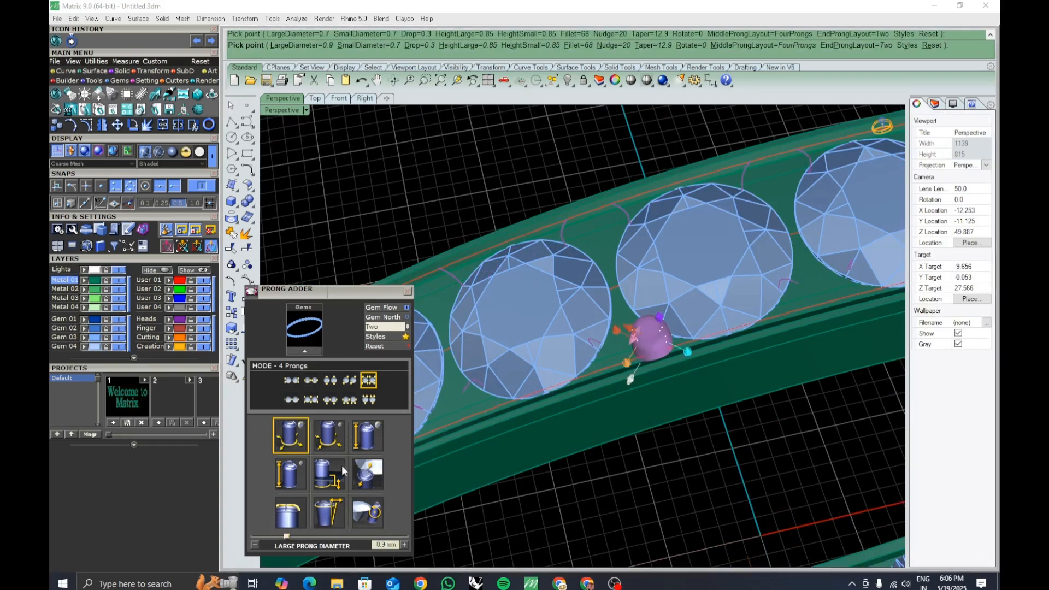
pyautogui.click(329, 441)
pyautogui.moveTo(385, 545); pyautogui.dragTo(364, 545)
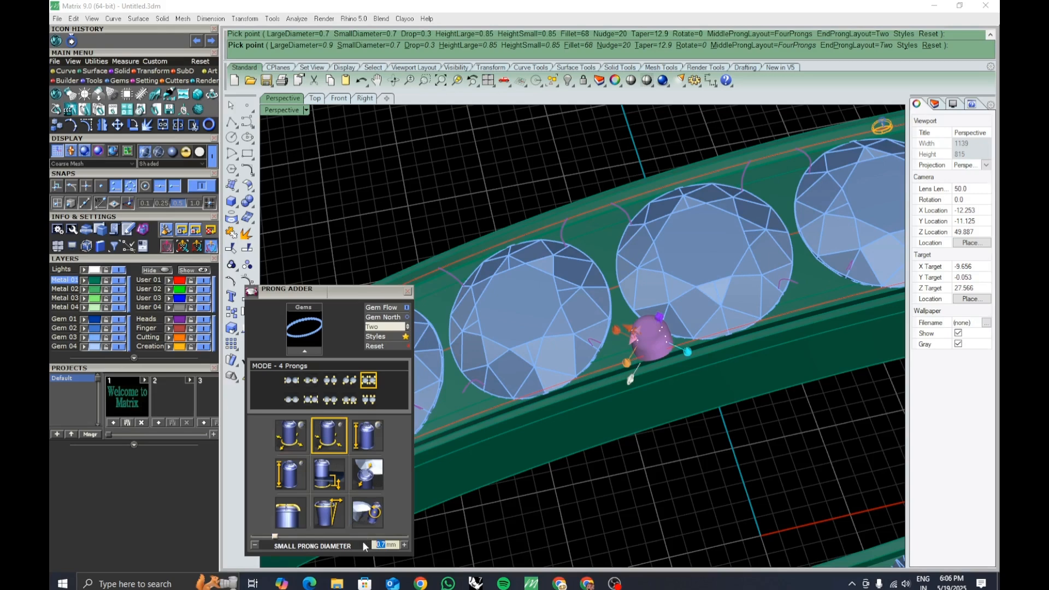
pyautogui.write('0.9')
pyautogui.press('Return')
# Set both the large and small prong heights to 0.95 mm.
pyautogui.click(367, 436)
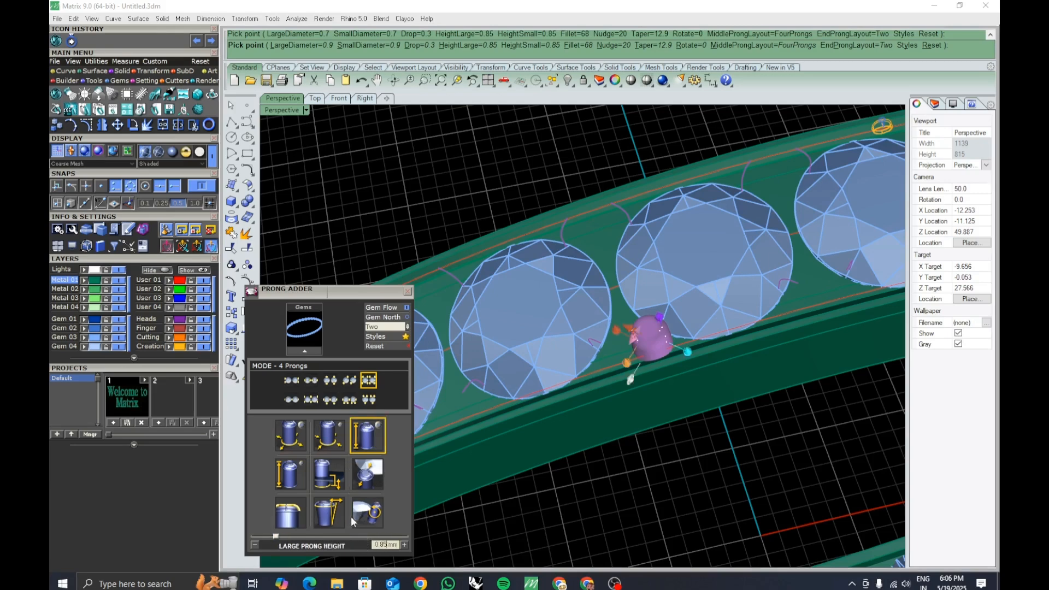
pyautogui.moveTo(384, 546); pyautogui.dragTo(356, 546)
pyautogui.write('0.95')
pyautogui.press('Return')
pyautogui.click(290, 474)
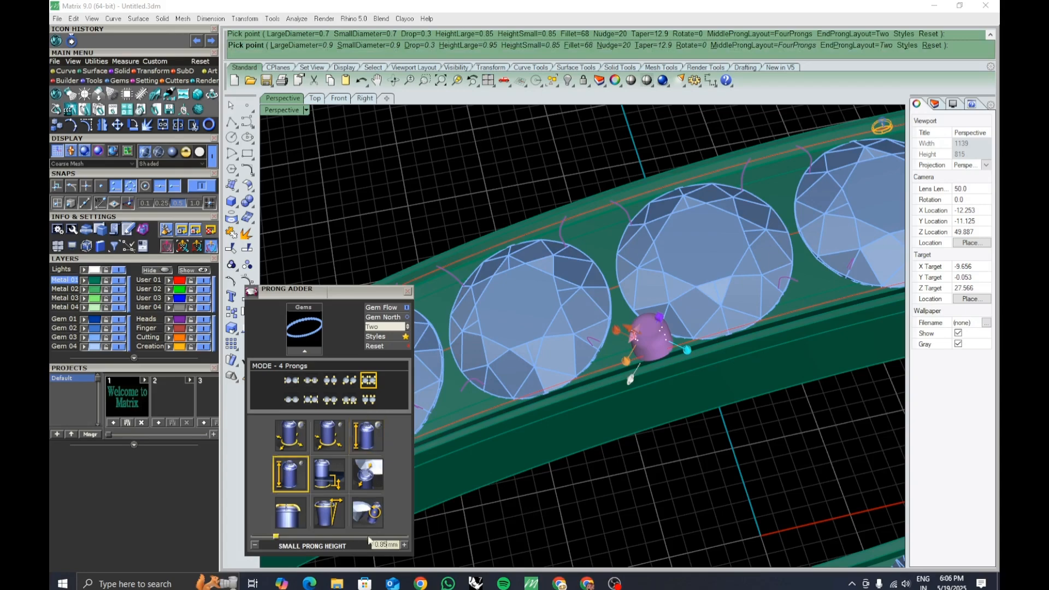
pyautogui.moveTo(389, 543); pyautogui.dragTo(354, 544)
pyautogui.write('.95')
pyautogui.press('Return')
# Set the prong nudge to 25%.
pyautogui.click(331, 481)
pyautogui.moveTo(669, 412); pyautogui.dragTo(674, 458, button='right')
pyautogui.click(362, 480)
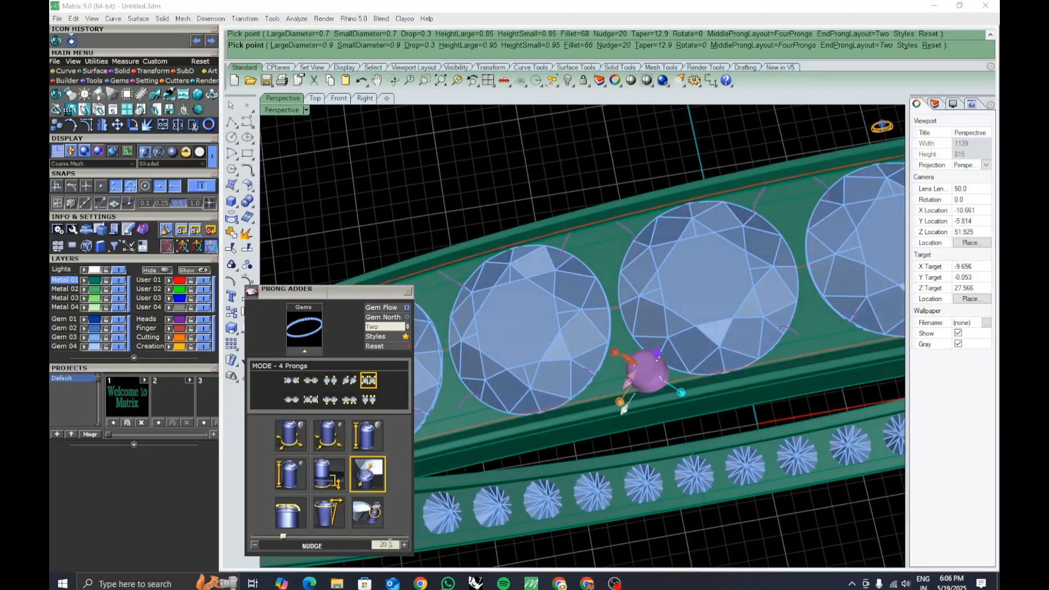
pyautogui.moveTo(390, 544); pyautogui.dragTo(367, 547)
pyautogui.write('25')
pyautogui.press('Return')
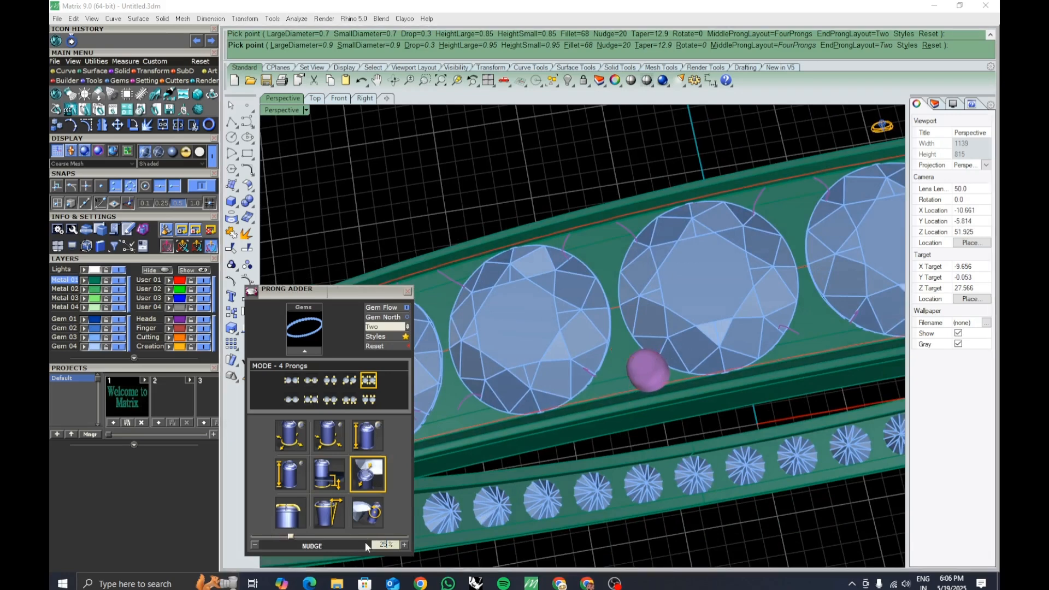
# Set the prong nudge to 30%.
pyautogui.moveTo(650, 439); pyautogui.dragTo(667, 442, button='right')
pyautogui.moveTo(390, 543); pyautogui.dragTo(365, 544)
pyautogui.write('0.3')
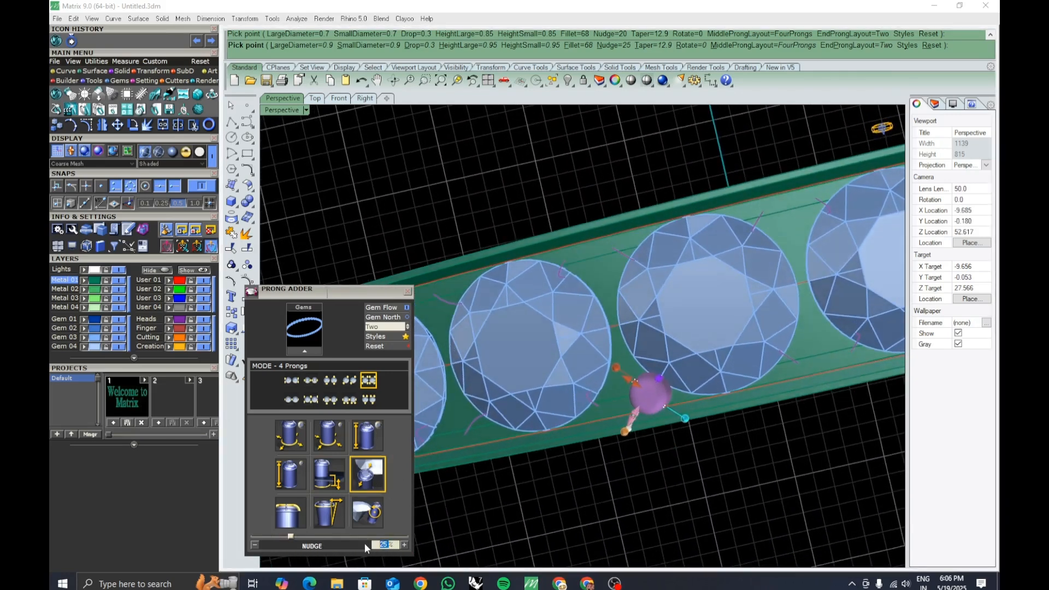
pyautogui.press('Return')
pyautogui.click(365, 543)
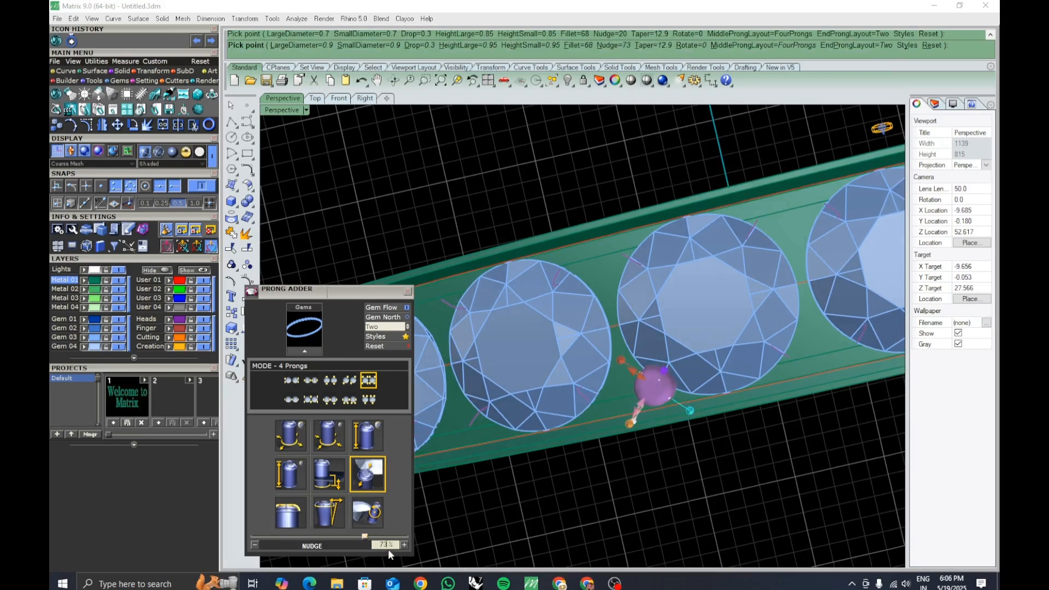
pyautogui.write('30')
pyautogui.press('Return')
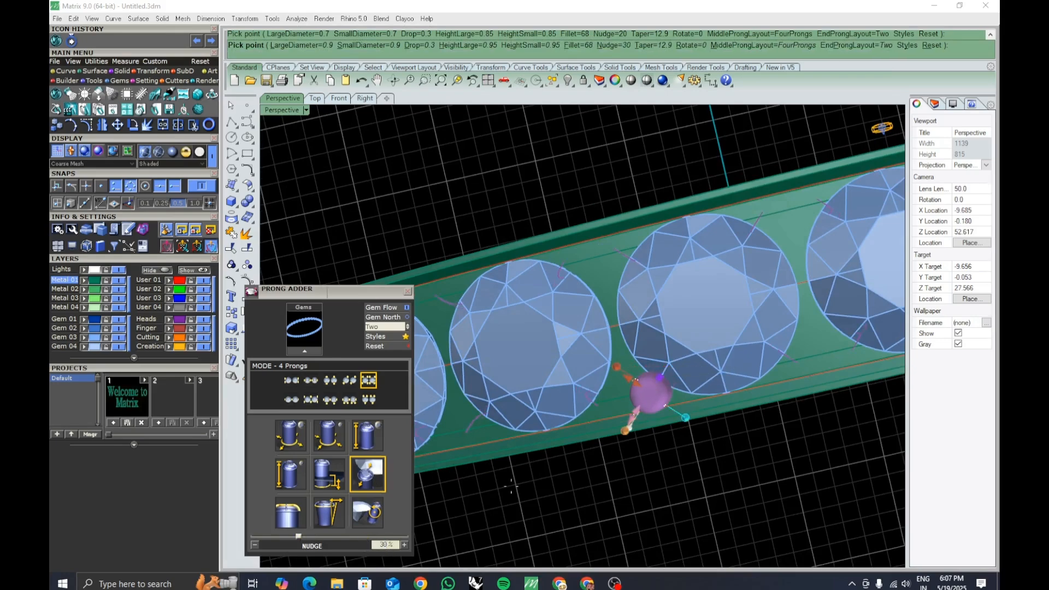
# Accept the settings to create the prongs around the gems.
pyautogui.scroll(5, 596, 424)
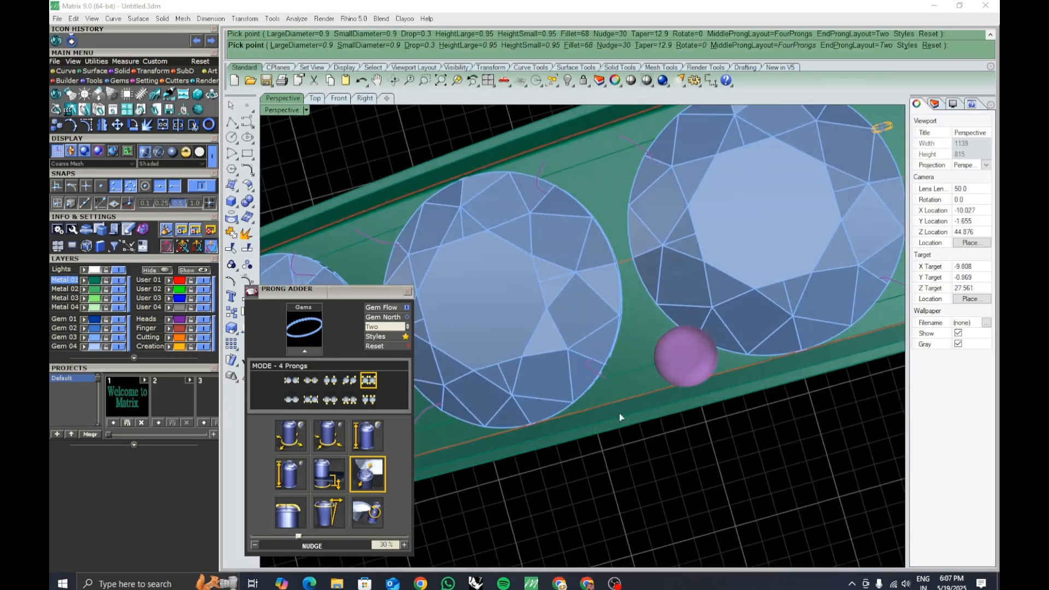
pyautogui.press('Return')
pyautogui.moveTo(621, 415); pyautogui.dragTo(684, 341, button='right')
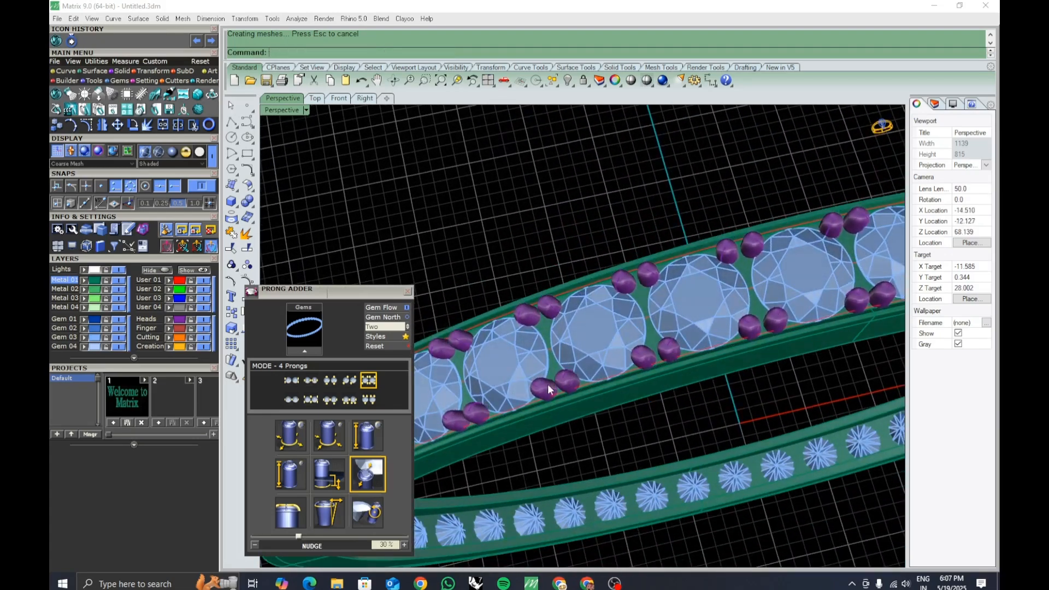
# Inspect the prongs around the gems along the band from several angles.
pyautogui.moveTo(554, 389); pyautogui.dragTo(700, 403, button='right')
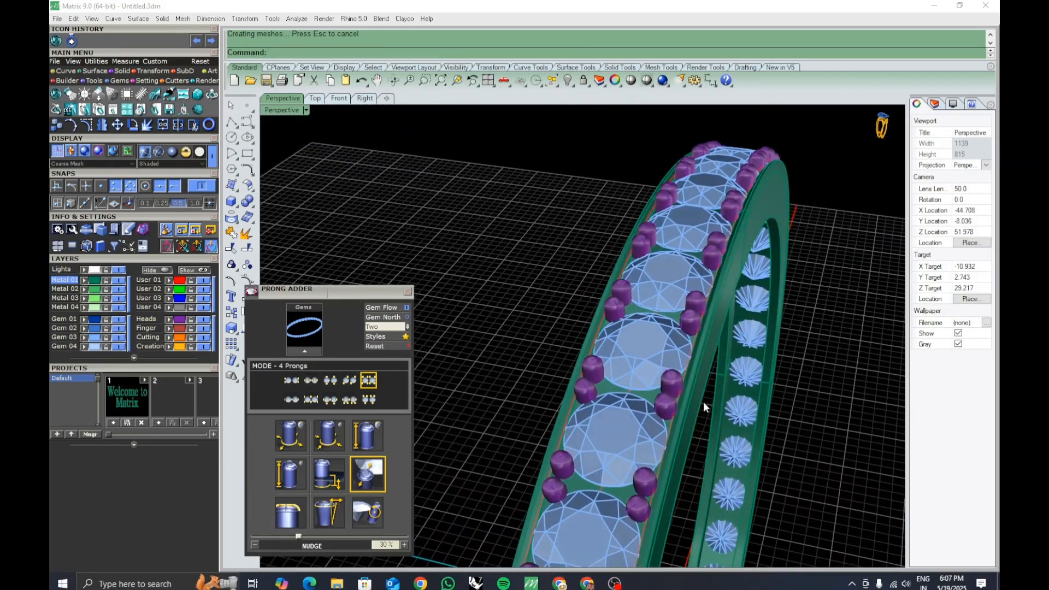
pyautogui.moveTo(698, 412); pyautogui.dragTo(649, 433, button='right')
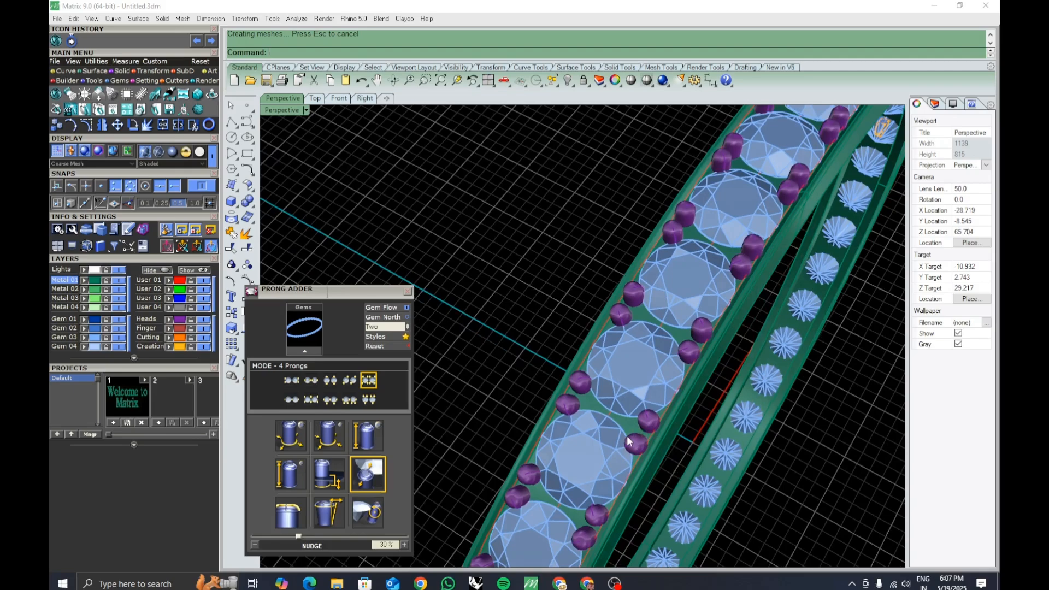
pyautogui.moveTo(628, 435); pyautogui.dragTo(702, 363, button='right')
pyautogui.click(690, 411)
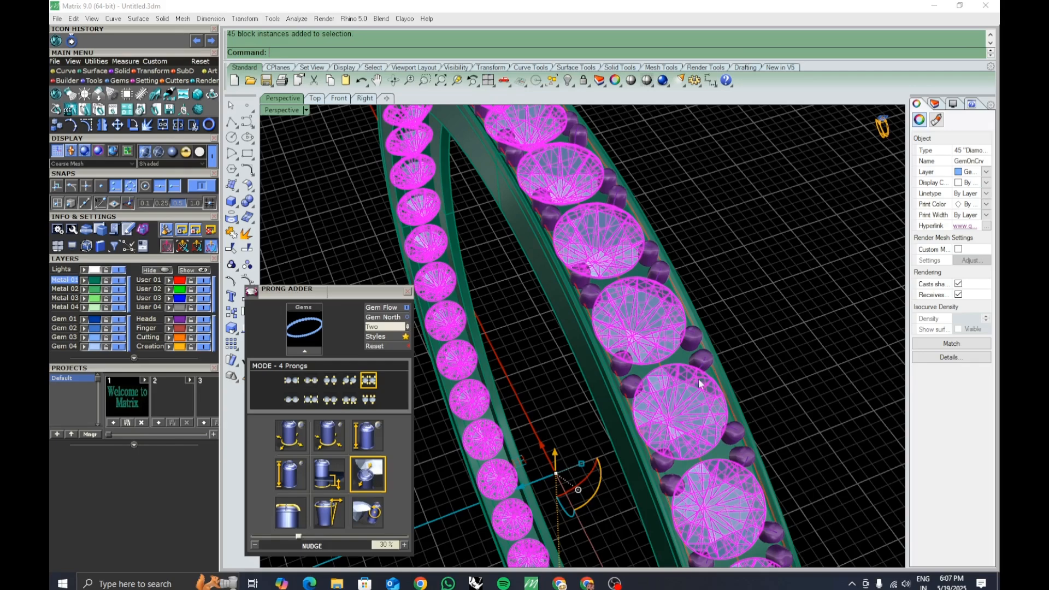
pyautogui.moveTo(691, 401); pyautogui.dragTo(710, 385, button='right')
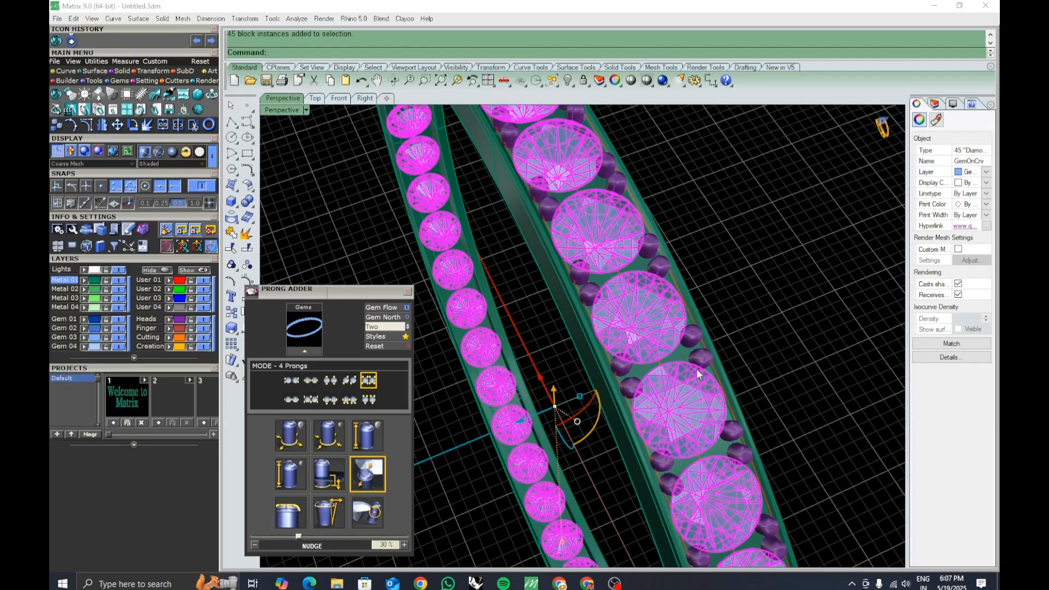
pyautogui.click(746, 344)
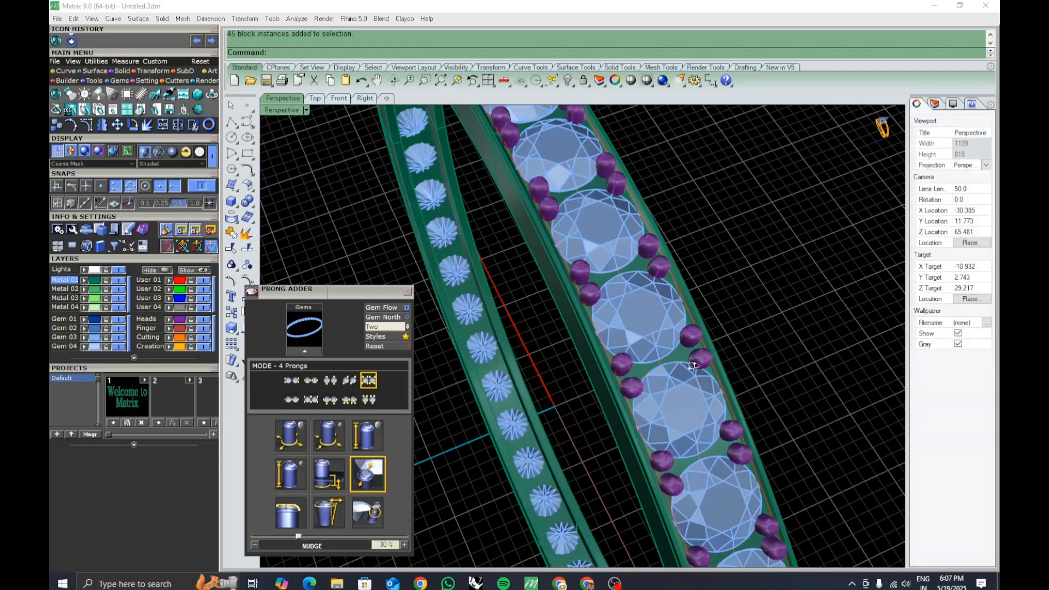
pyautogui.moveTo(694, 365); pyautogui.dragTo(666, 384, button='right')
pyautogui.scroll(-10, 684, 382)
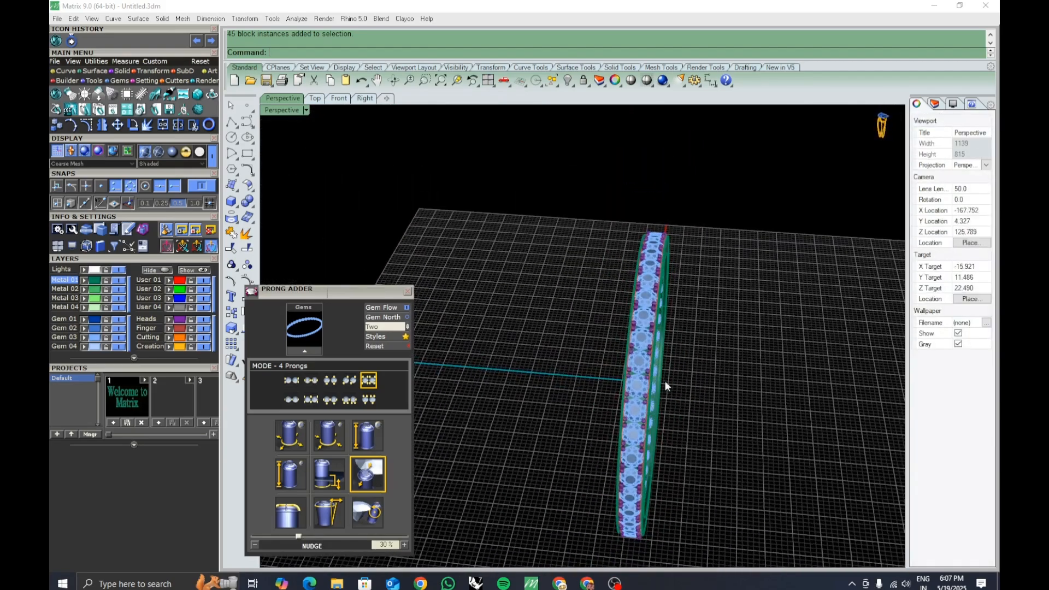
# Zoom in on the prongs around the gems and close the Prong Adder dialog.
pyautogui.scroll(12, 671, 373)
pyautogui.click(672, 369)
pyautogui.click(781, 420)
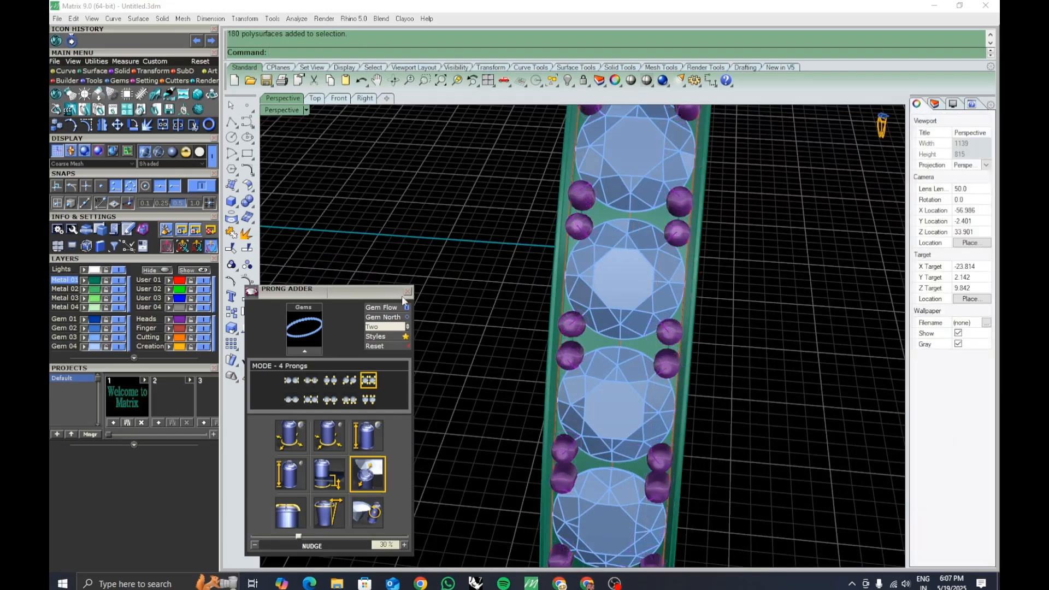
pyautogui.click(408, 293)
# View the whole ring with its gems and prongs from several angles.
pyautogui.scroll(-10, 448, 374)
pyautogui.scroll(-6, 570, 401)
pyautogui.moveTo(503, 164); pyautogui.dragTo(677, 449)
pyautogui.press('Escape')
pyautogui.moveTo(678, 391); pyautogui.dragTo(448, 391, button='right')
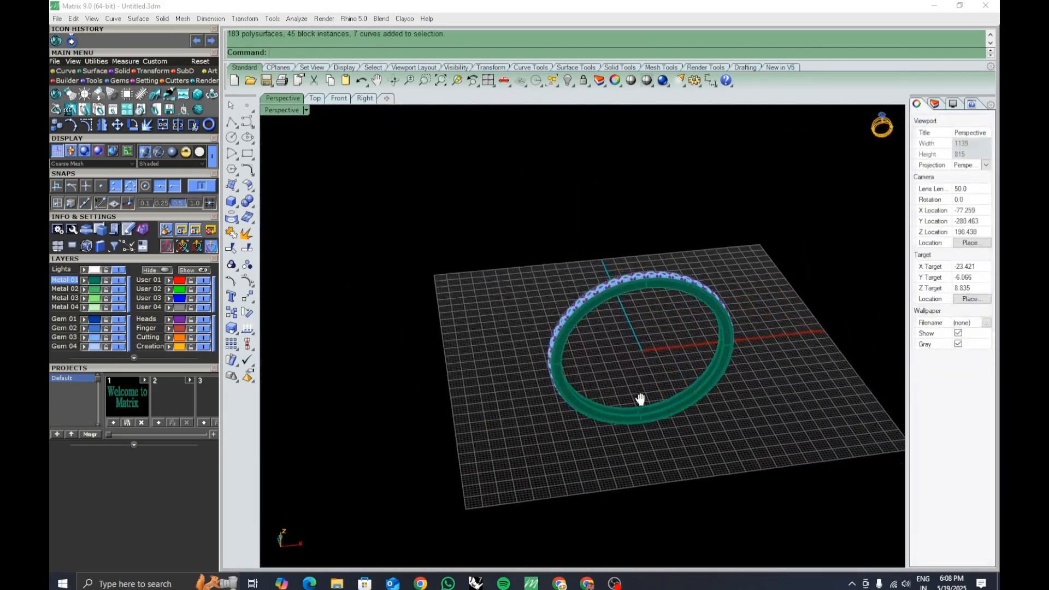
pyautogui.moveTo(642, 400); pyautogui.dragTo(619, 407, button='right')
pyautogui.scroll(6, 610, 386)
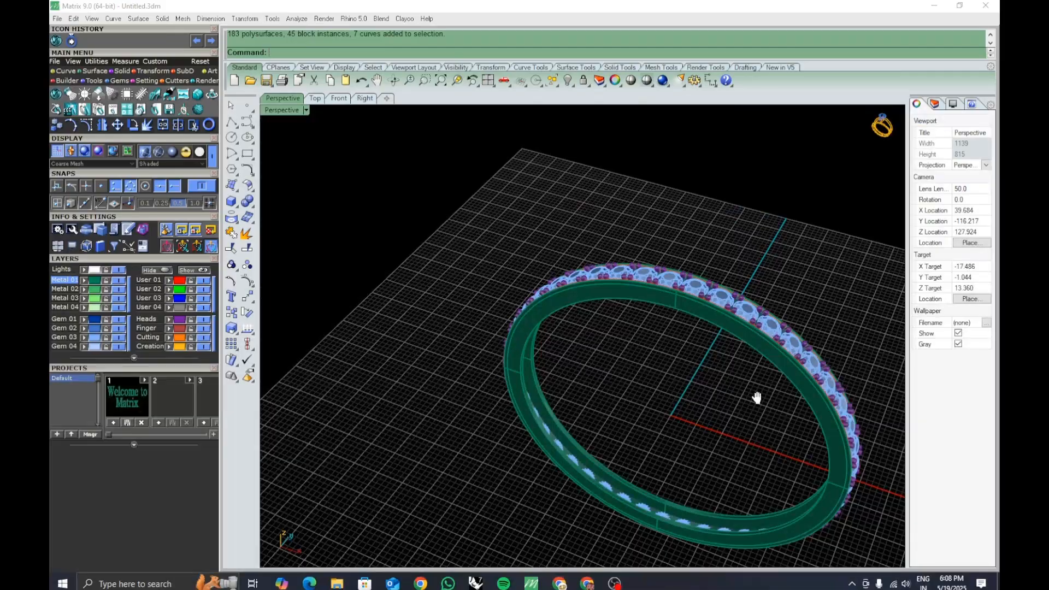
pyautogui.moveTo(757, 399); pyautogui.dragTo(732, 382, button='right')
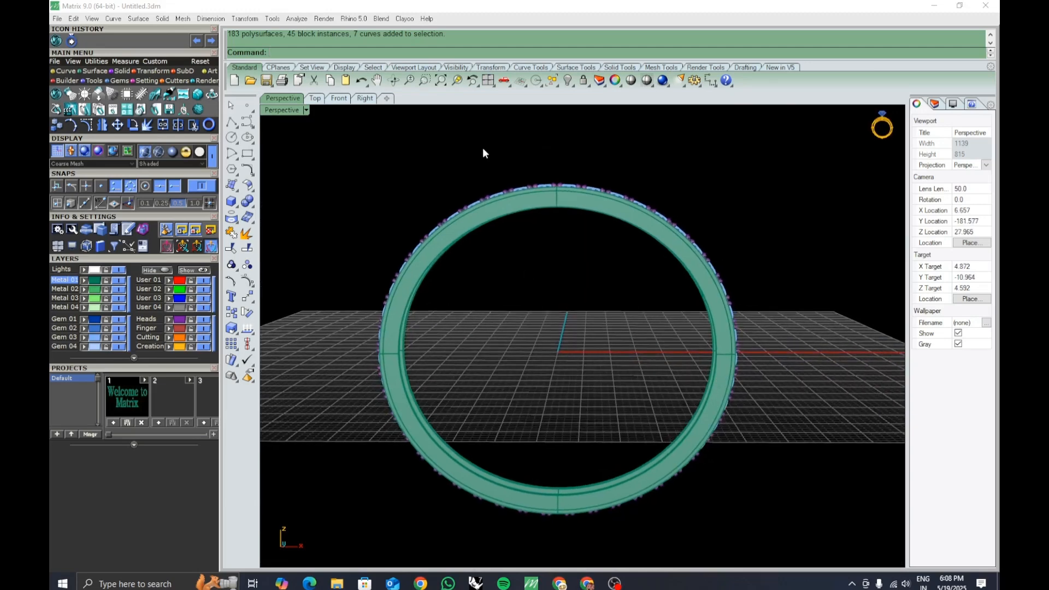
# Switch to the four-viewport layout and hide the grid in each viewport.
pyautogui.click(488, 80)
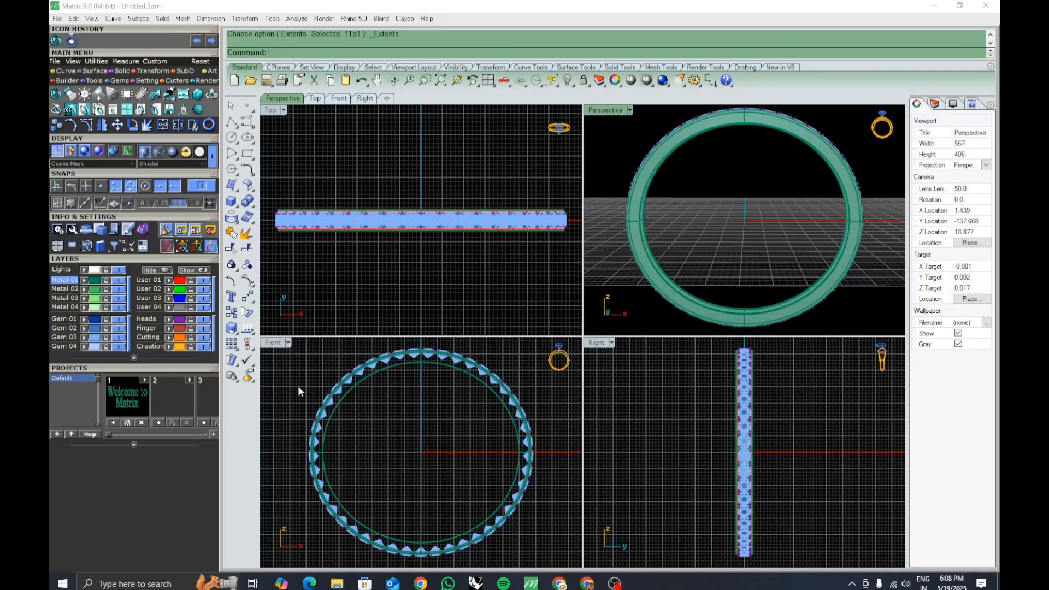
pyautogui.click(277, 367)
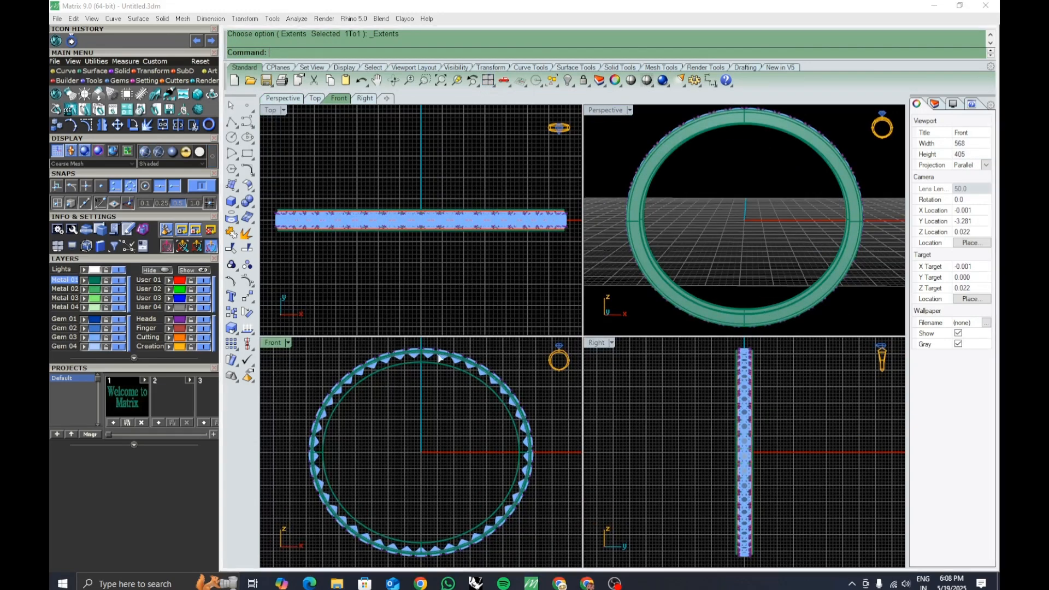
pyautogui.press('F7')
pyautogui.click(450, 292)
pyautogui.press('F7')
pyautogui.click(618, 297)
pyautogui.press('F7')
pyautogui.click(648, 402)
pyautogui.press('F7')
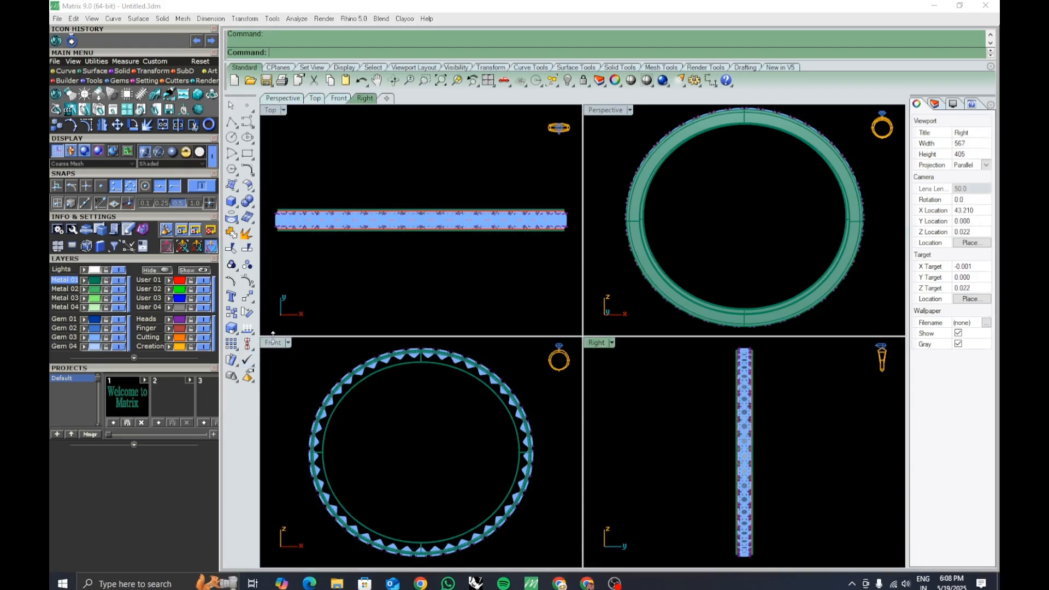
# Maximize the Front view and draw a vertical and a horizontal line centred on the ring's origin.
pyautogui.doubleClick(272, 343)
pyautogui.moveTo(819, 420); pyautogui.dragTo(770, 459, button='right')
pyautogui.scroll(-3, 684, 362)
pyautogui.moveTo(691, 381); pyautogui.dragTo(694, 403, button='right')
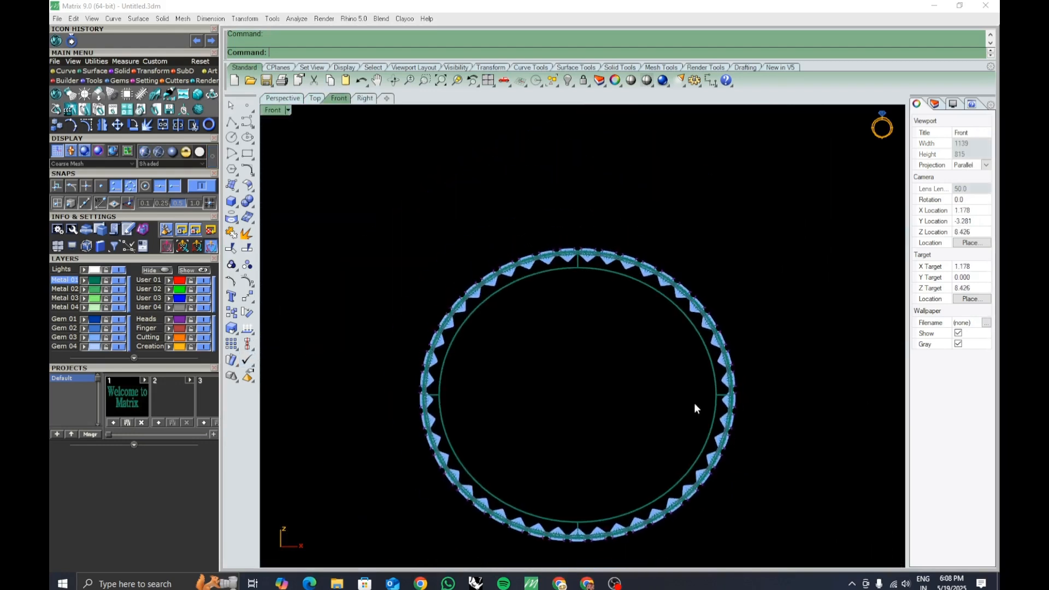
pyautogui.moveTo(521, 359); pyautogui.dragTo(507, 334, button='right')
pyautogui.moveTo(583, 389); pyautogui.dragTo(552, 359, button='right')
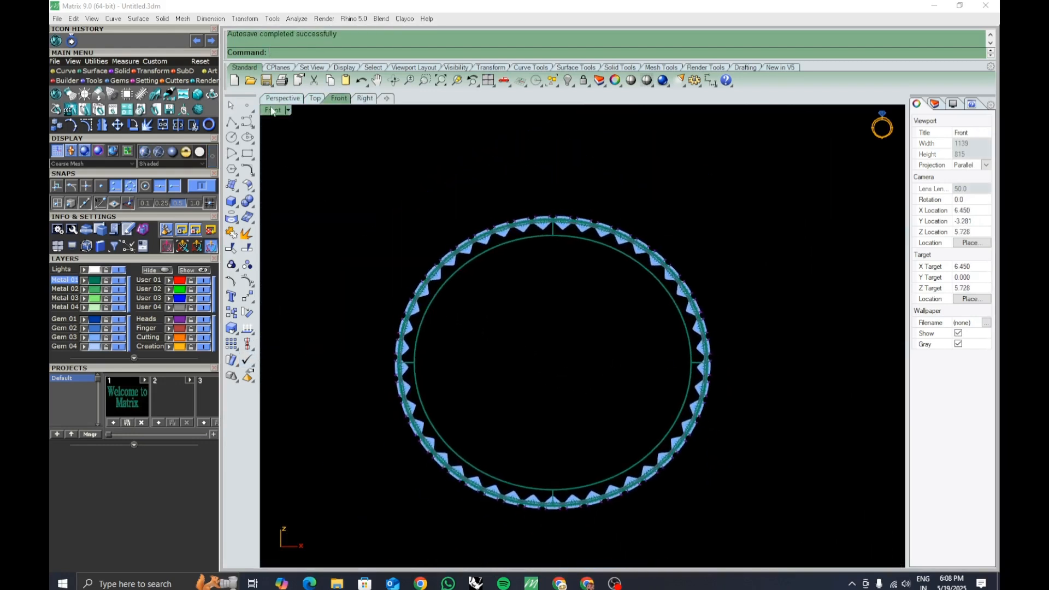
pyautogui.click(227, 126)
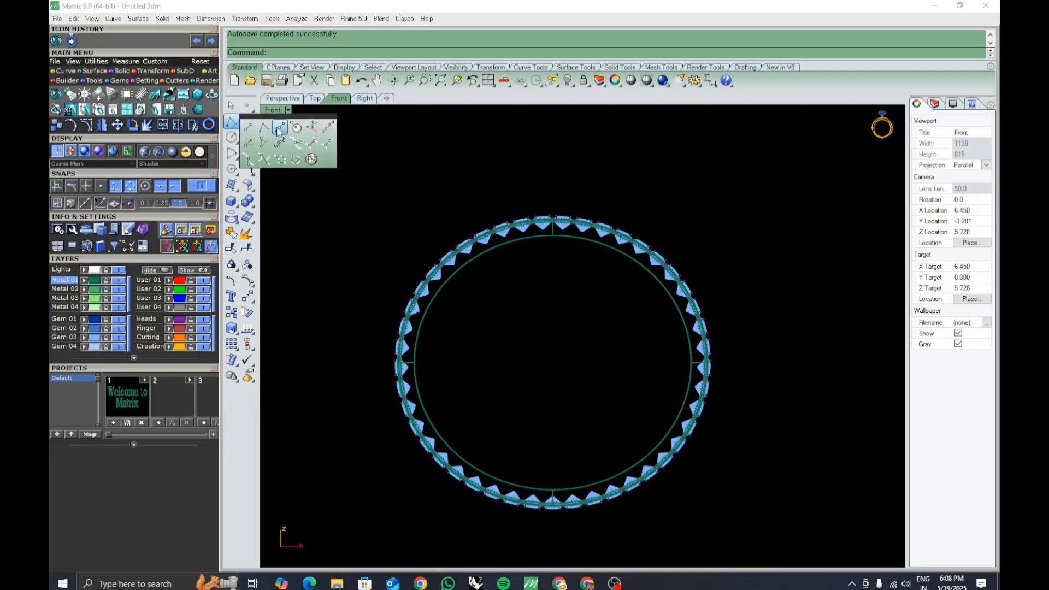
pyautogui.click(279, 134)
pyautogui.click(569, 356)
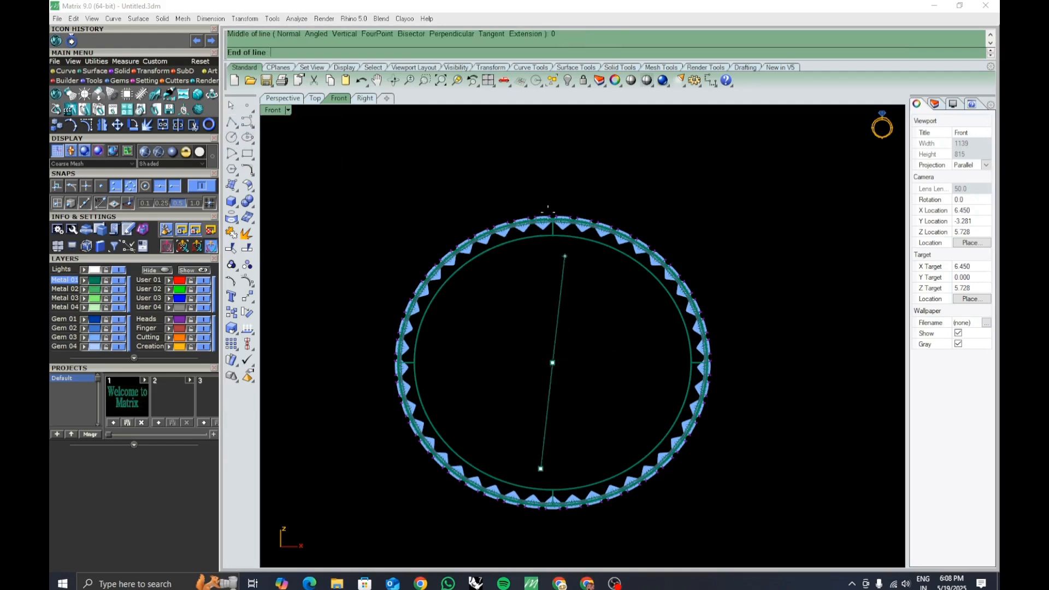
pyautogui.click(553, 147)
pyautogui.press('Return')
pyautogui.write('0')
pyautogui.press('Return')
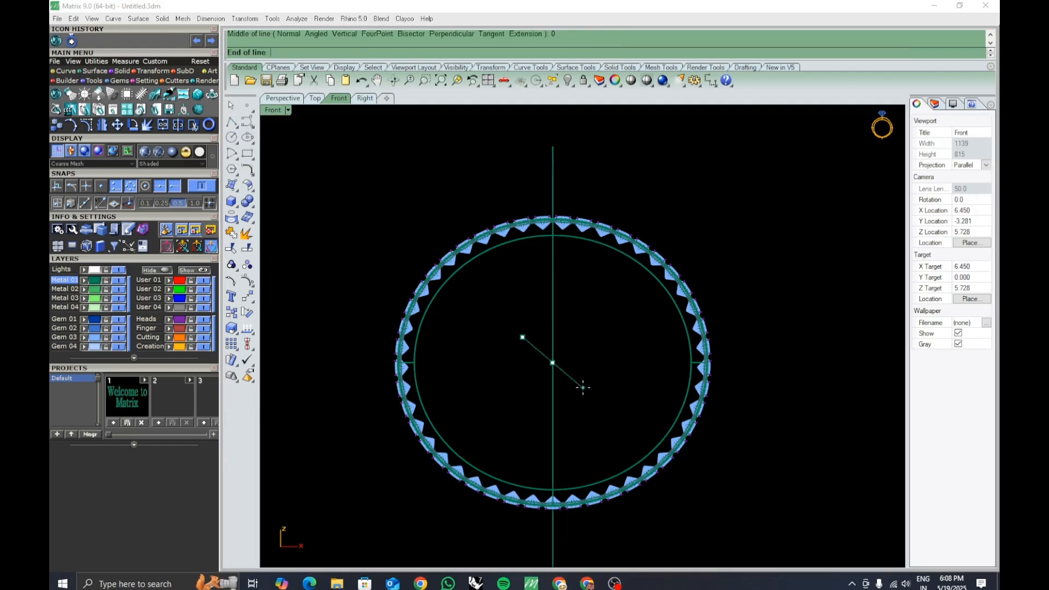
pyautogui.click(840, 340)
# Select the two centre lines and move them to the User 02 layer.
pyautogui.scroll(4, 757, 358)
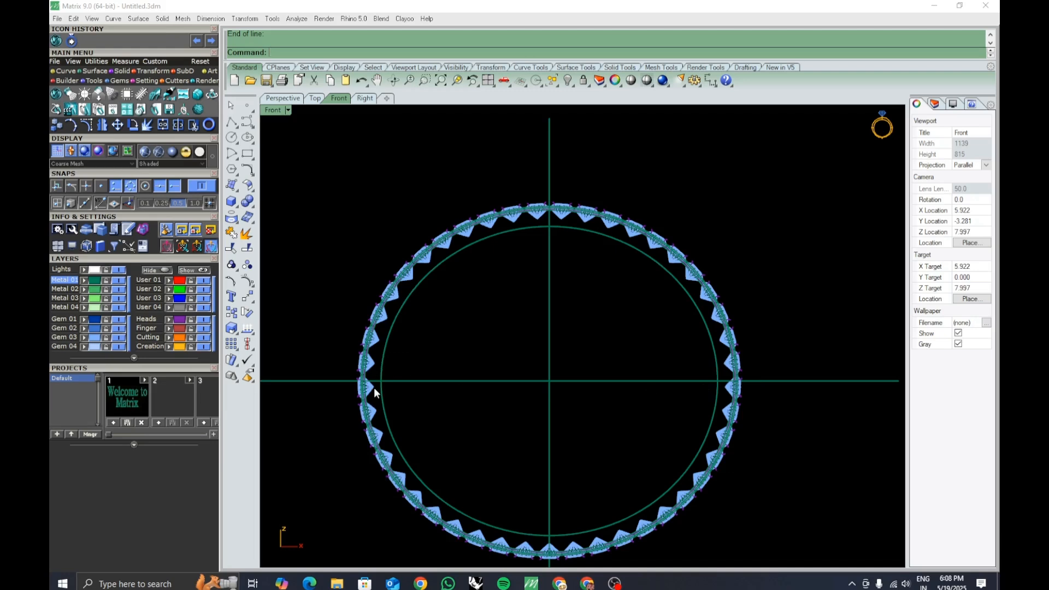
pyautogui.moveTo(455, 389); pyautogui.dragTo(502, 407, button='right')
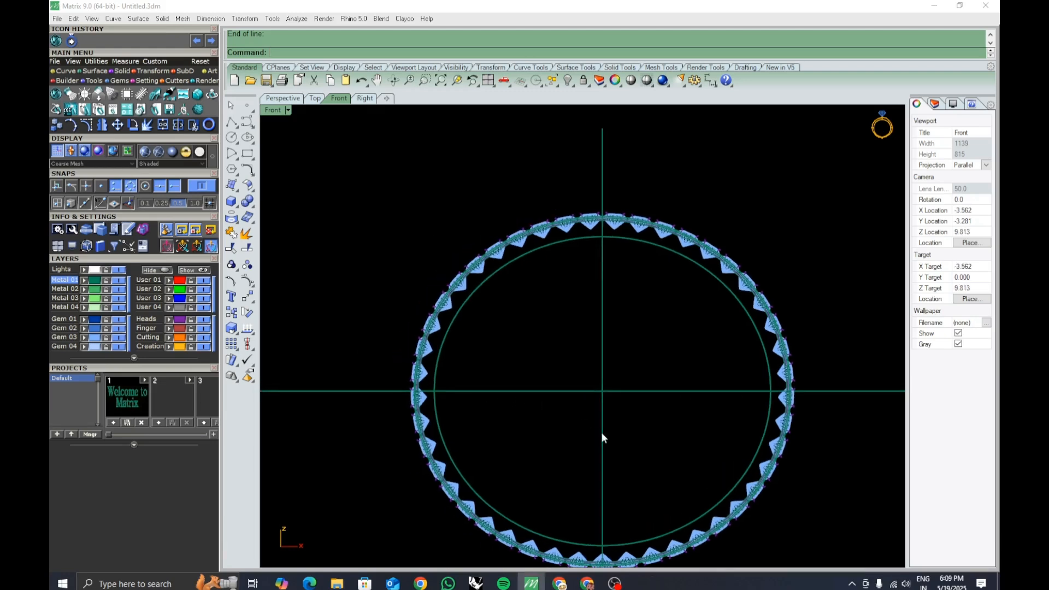
pyautogui.moveTo(634, 426); pyautogui.dragTo(574, 372)
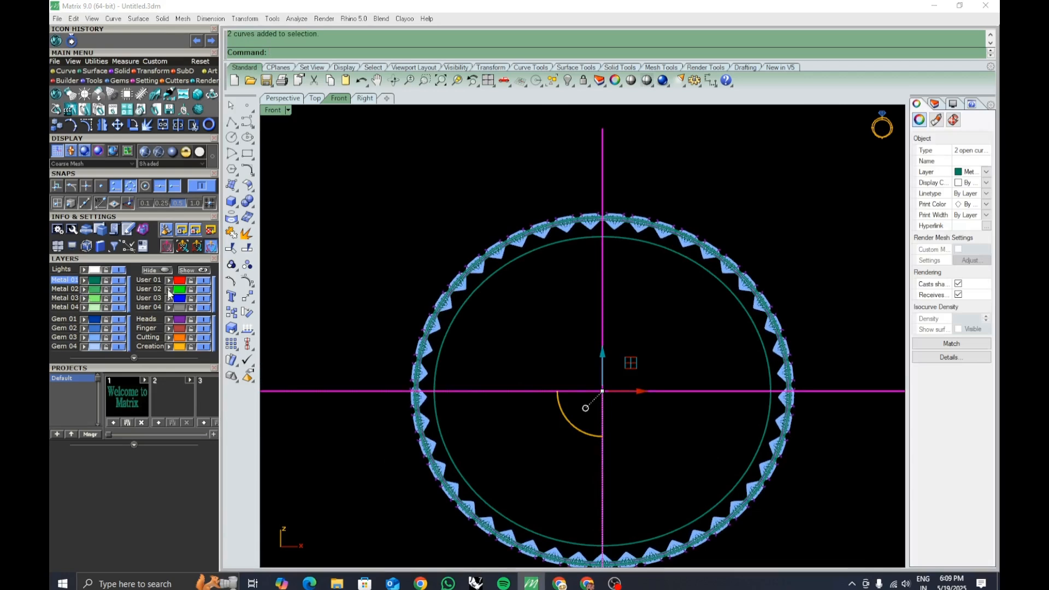
pyautogui.click(325, 249)
pyautogui.click(190, 290)
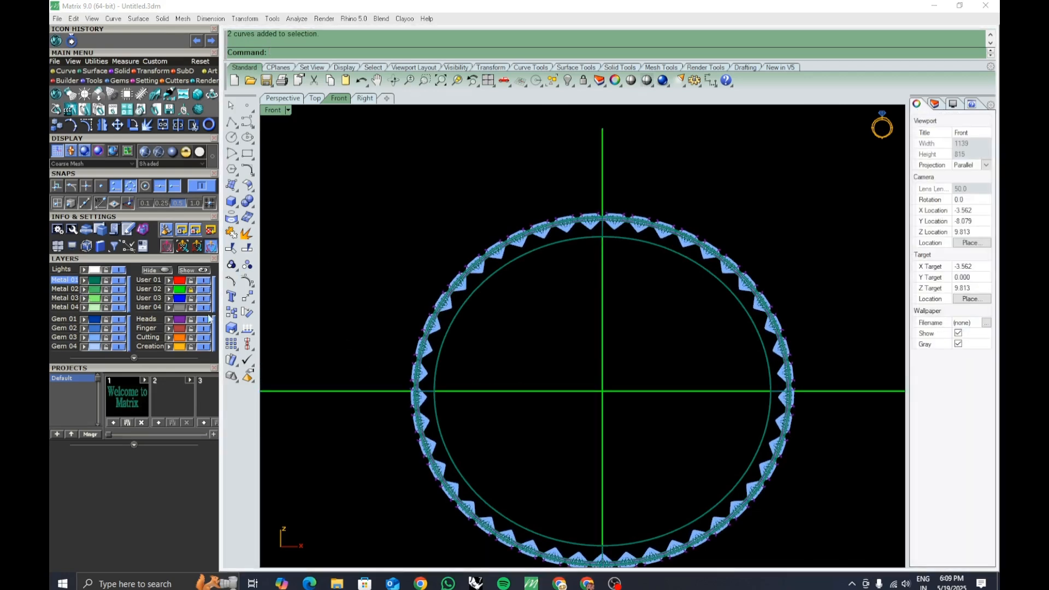
# Draw a horizontal polyline from the origin leftward past the ring's outer edge and select it.
pyautogui.moveTo(481, 326); pyautogui.dragTo(536, 375, button='right')
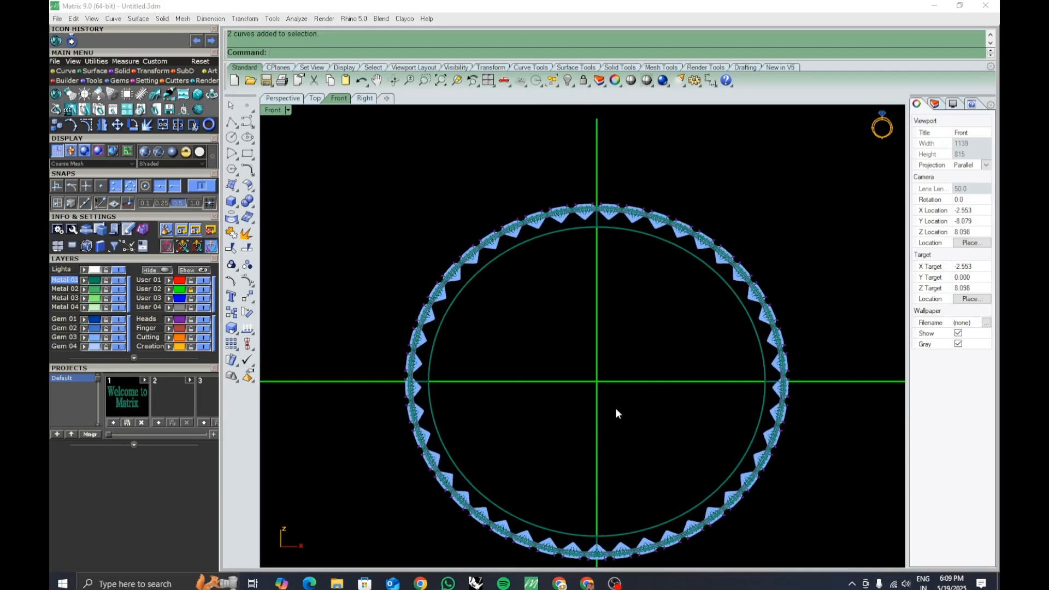
pyautogui.scroll(2, 453, 394)
pyautogui.click(232, 121)
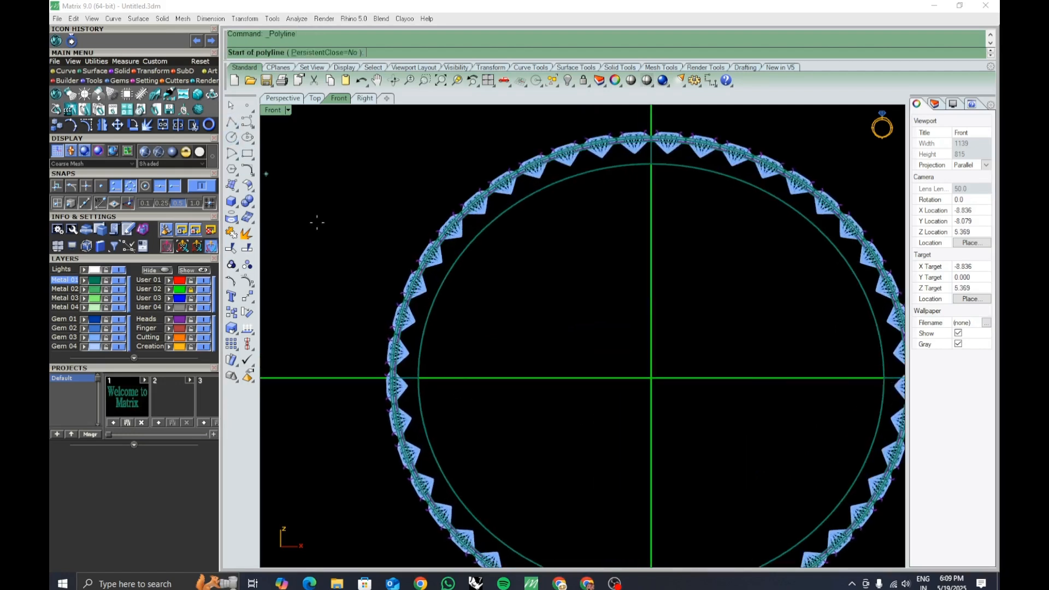
pyautogui.write('0')
pyautogui.press('Return')
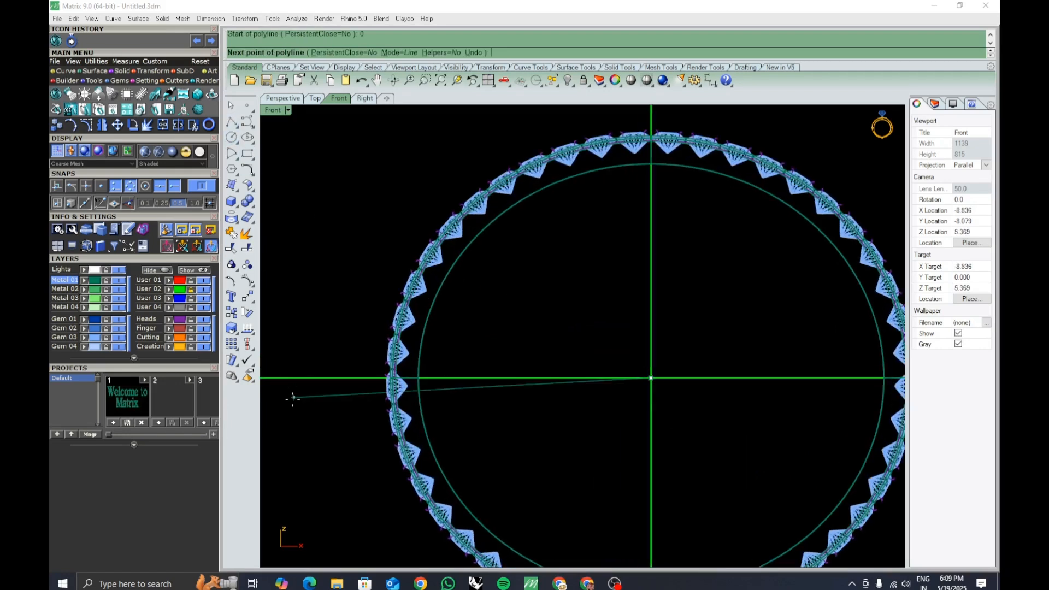
pyautogui.click(320, 391)
pyautogui.press('Return')
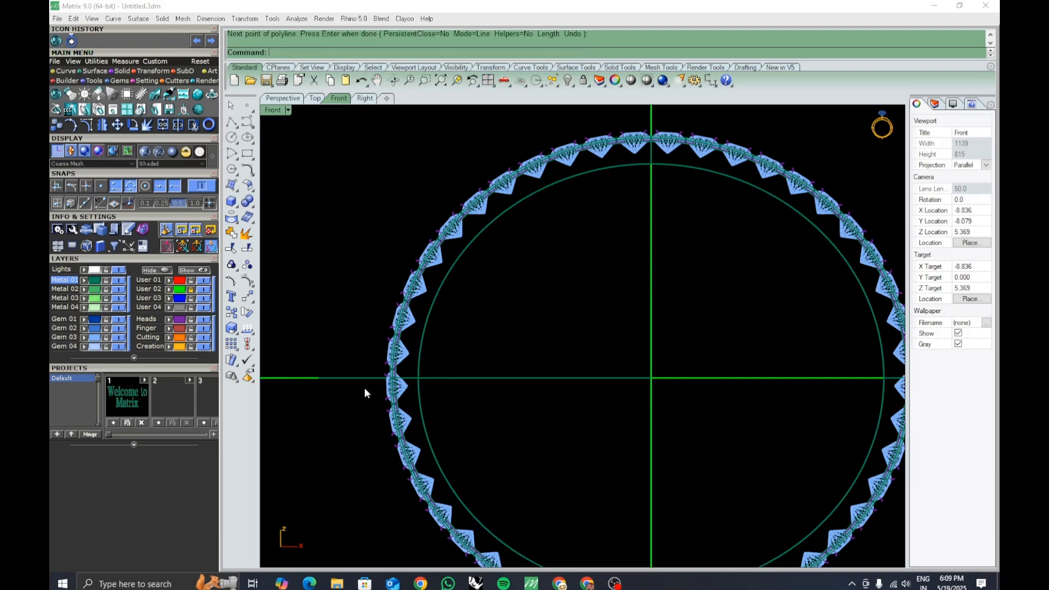
pyautogui.click(451, 377)
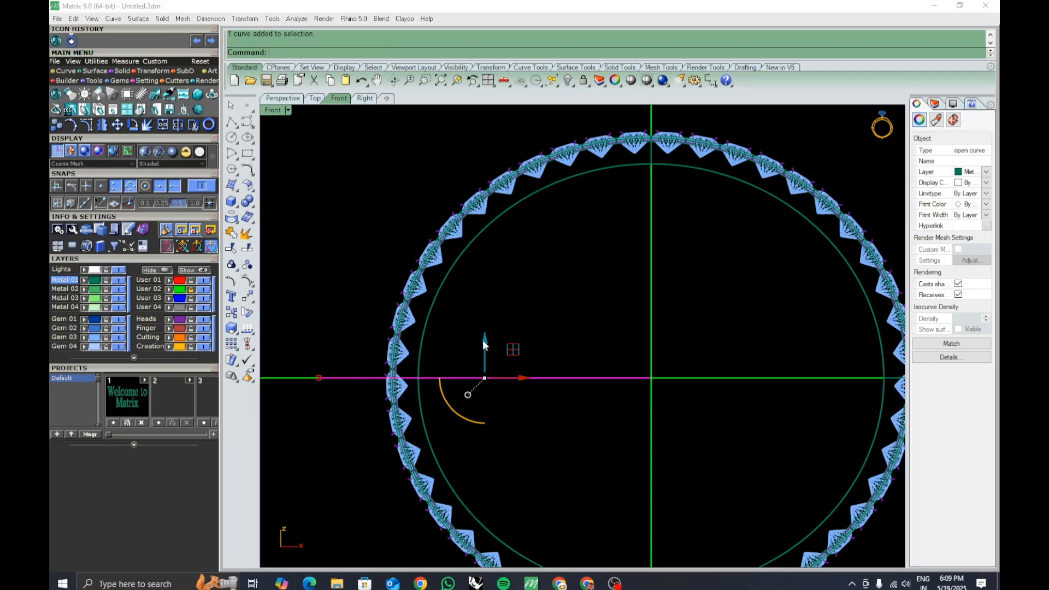
# Move the horizontal polyline up 1.5 mm with the gumball.
pyautogui.click(484, 341)
pyautogui.write('1.')
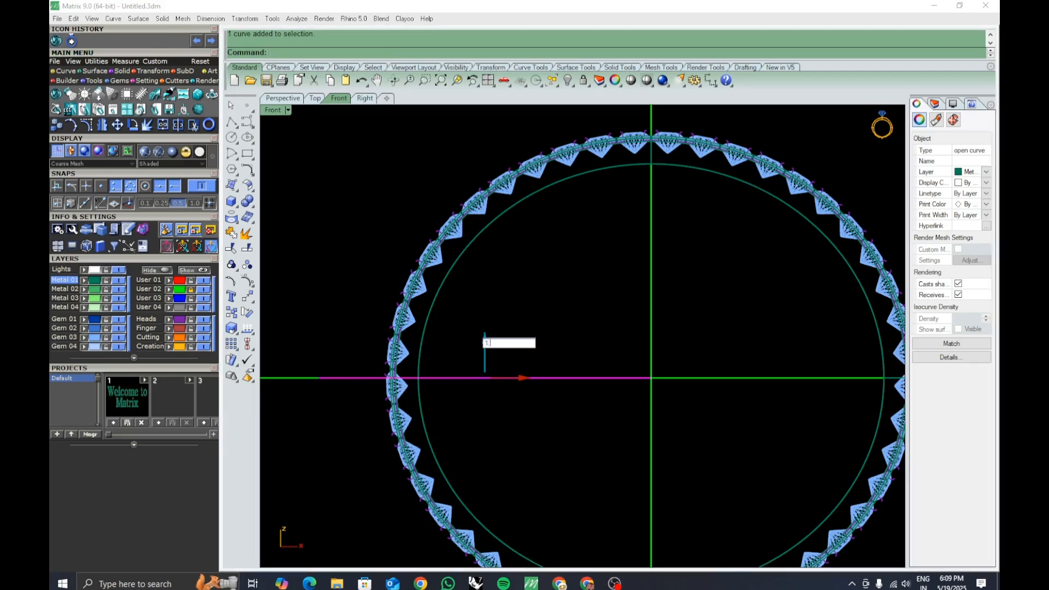
pyautogui.write('5')
pyautogui.press('Return')
pyautogui.moveTo(463, 372); pyautogui.dragTo(471, 359, button='right')
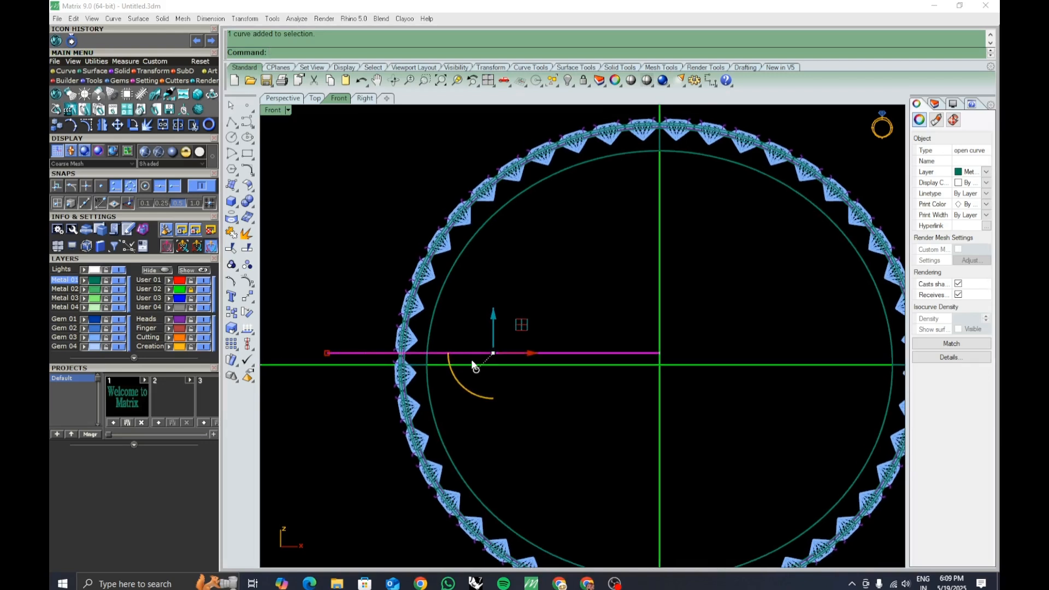
# Mirror the polyline as a copy about the horizontal centre line through the ring's origin.
pyautogui.write('mirror')
pyautogui.press('Return')
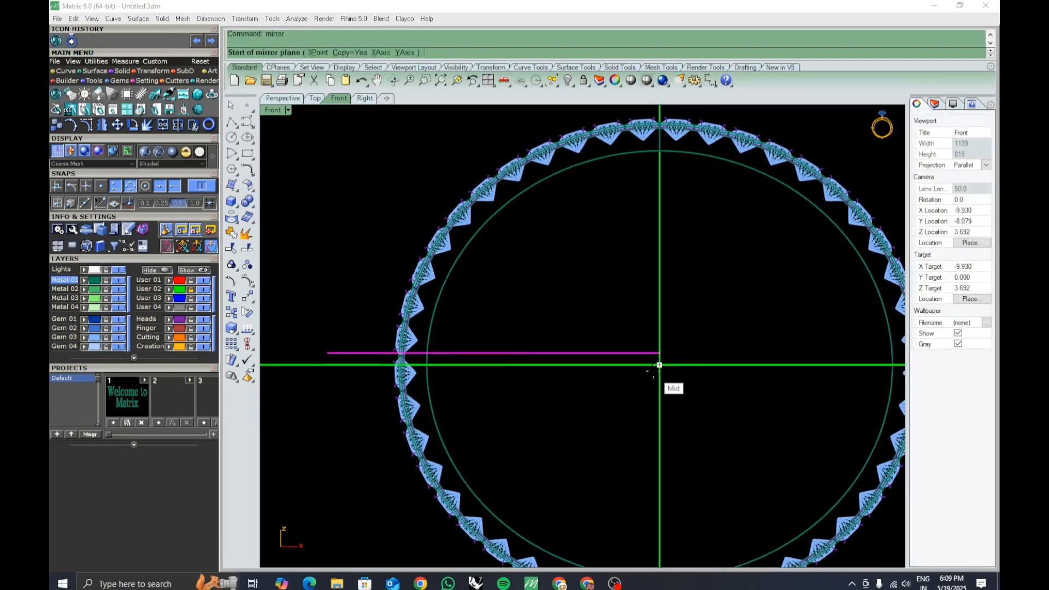
pyautogui.click(660, 365)
pyautogui.click(288, 449)
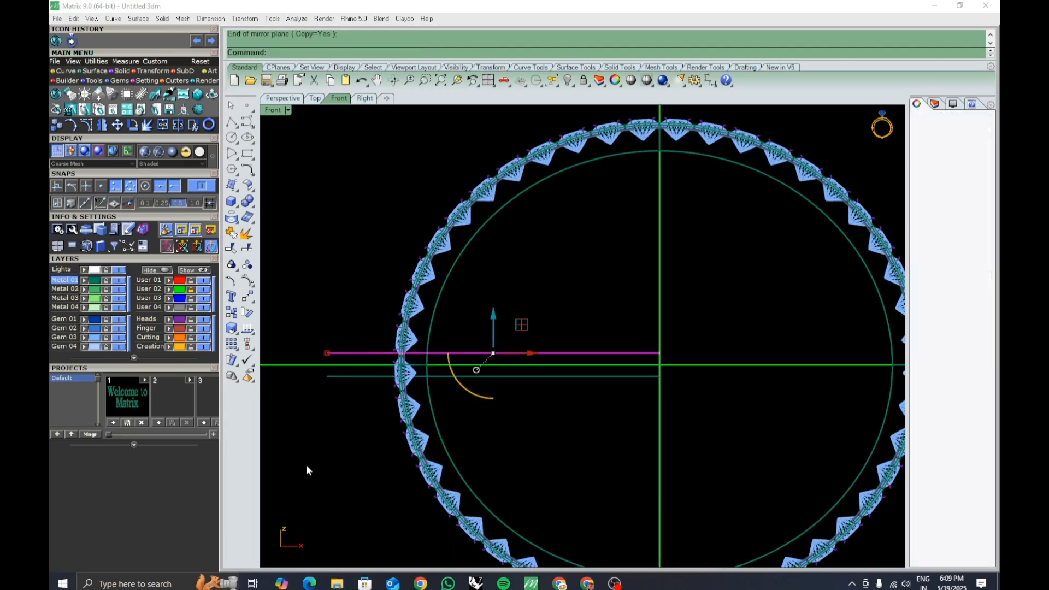
pyautogui.press('Escape')
pyautogui.scroll(5, 435, 370)
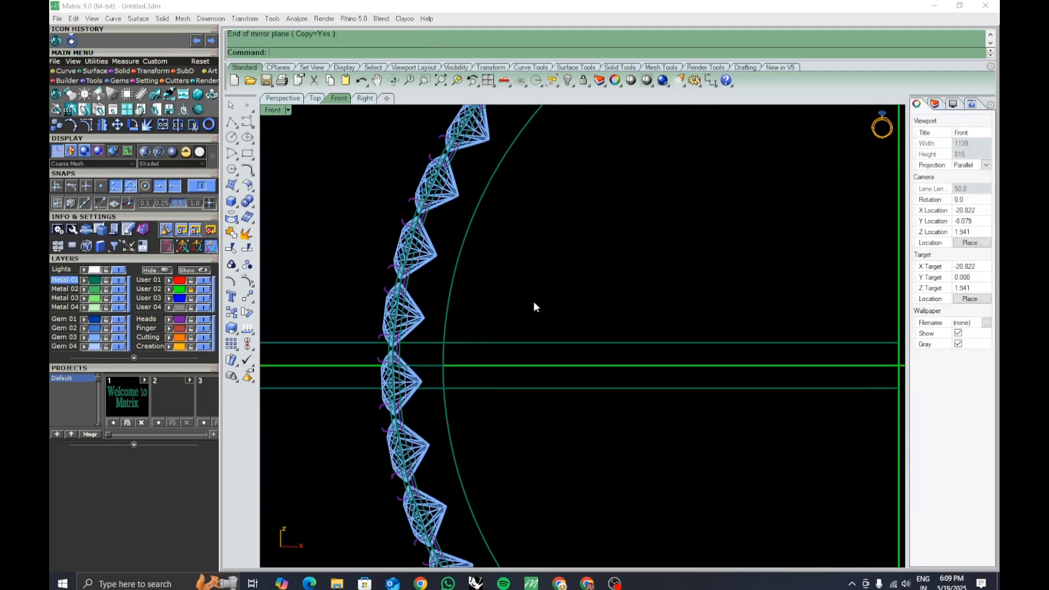
pyautogui.click(500, 343)
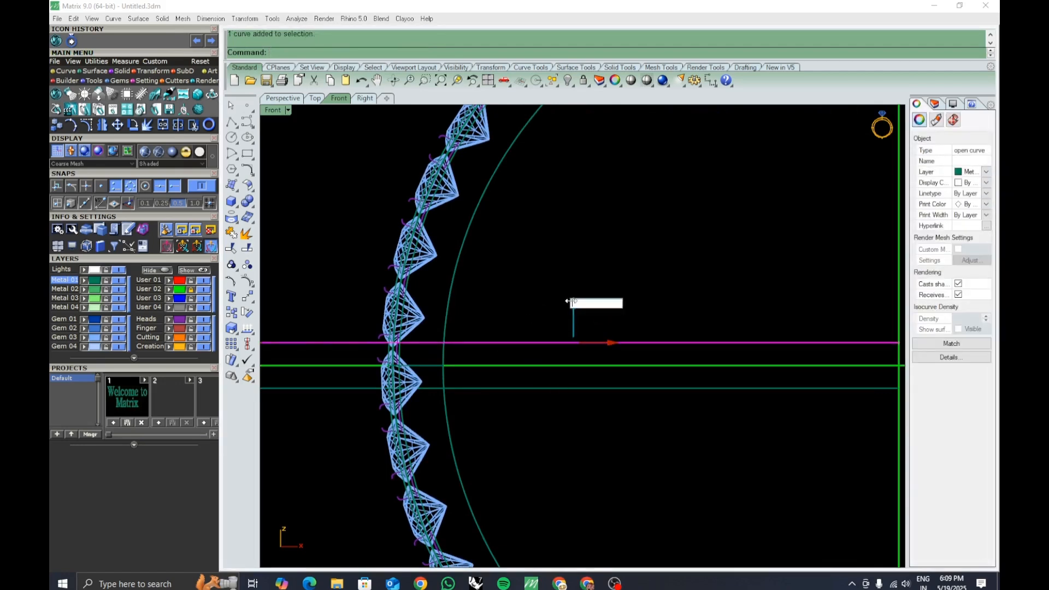
pyautogui.press('Return')
pyautogui.press('Escape')
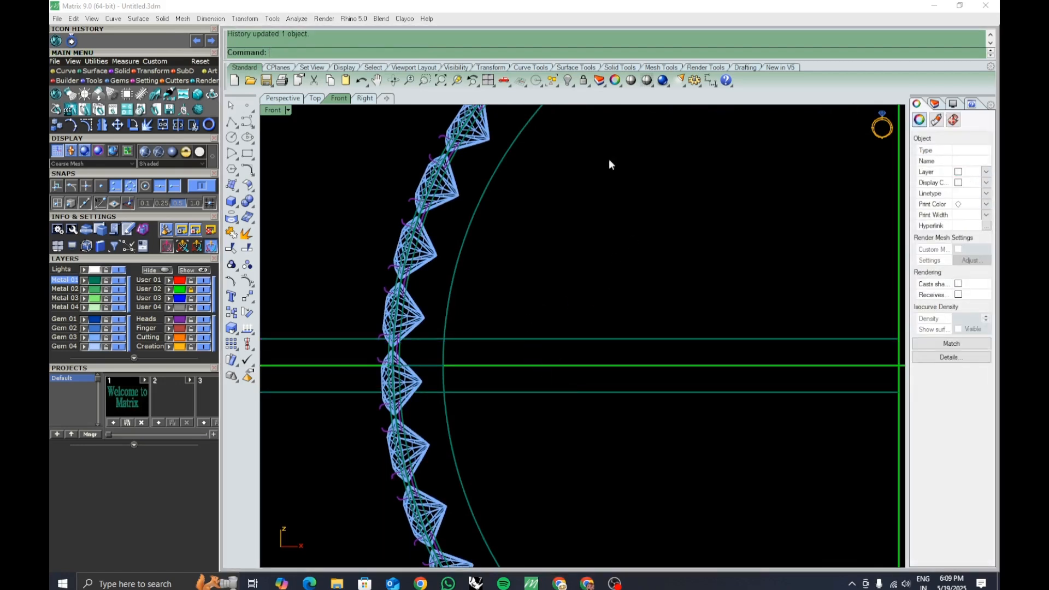
pyautogui.click(711, 81)
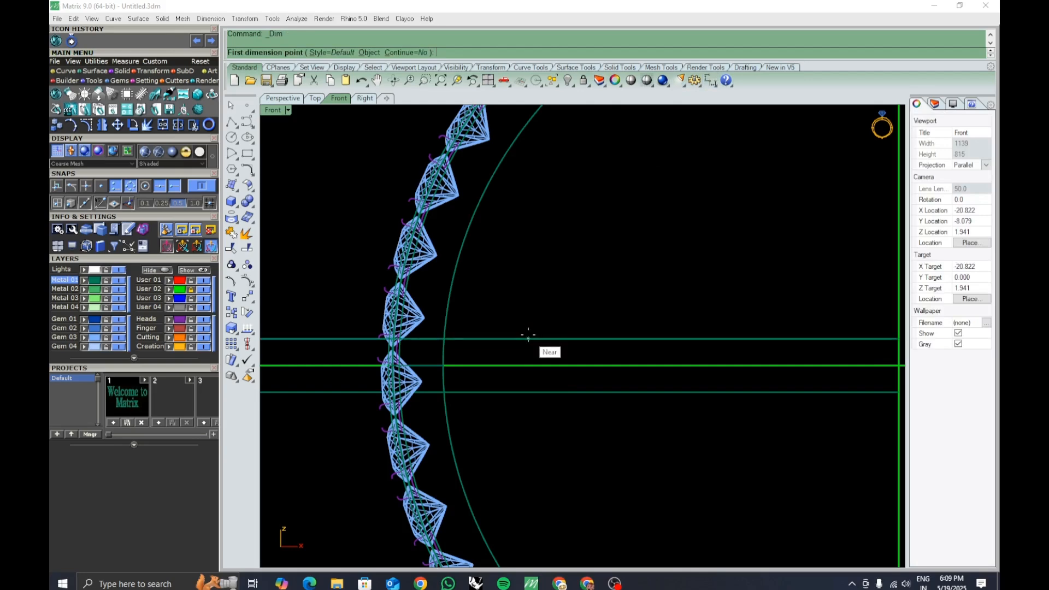
pyautogui.click(529, 339)
pyautogui.click(526, 392)
pyautogui.scroll(-3, 525, 393)
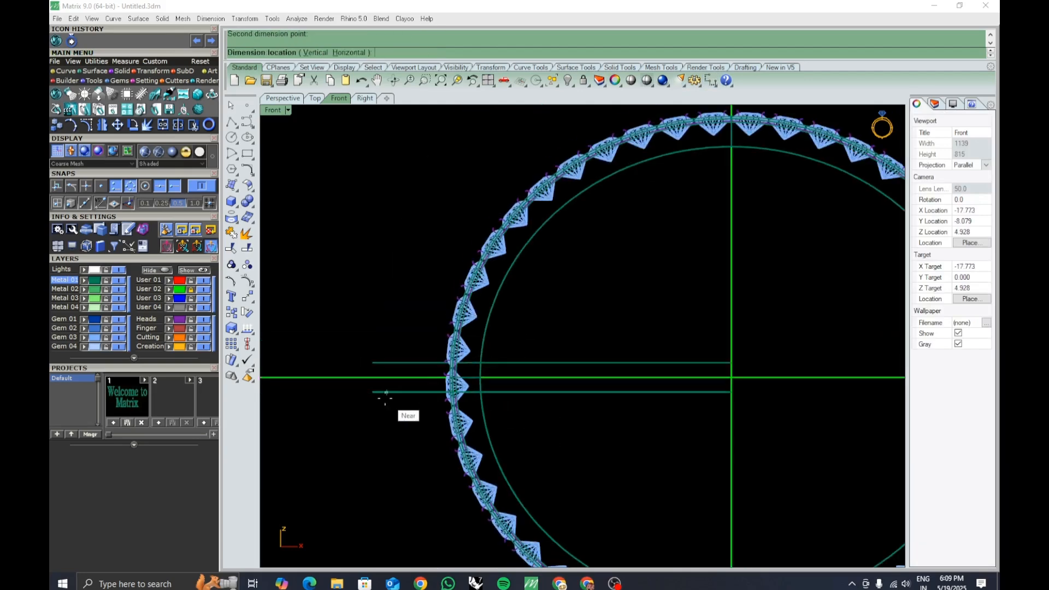
pyautogui.press('Escape')
# Select both offset polylines and drag them downward together with the gumball, dismissing the history warning.
pyautogui.scroll(5, 465, 378)
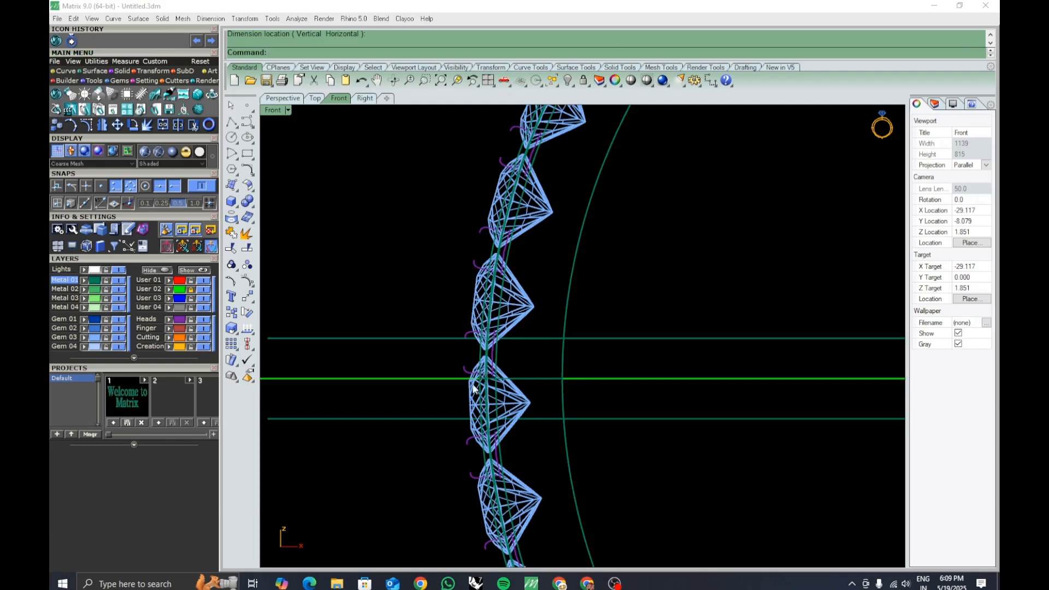
pyautogui.scroll(-5, 448, 337)
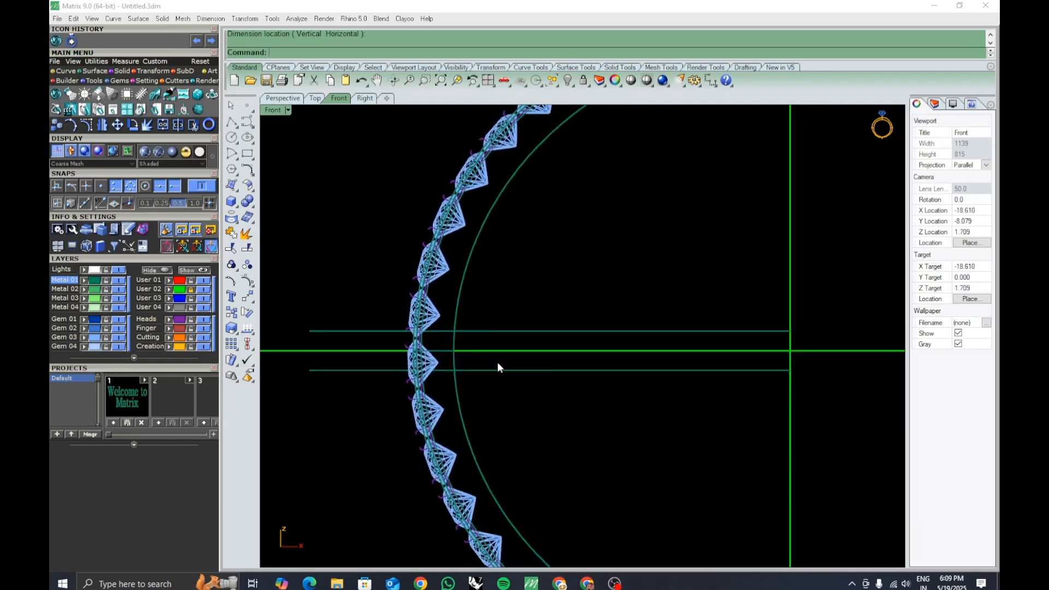
pyautogui.scroll(5, 495, 371)
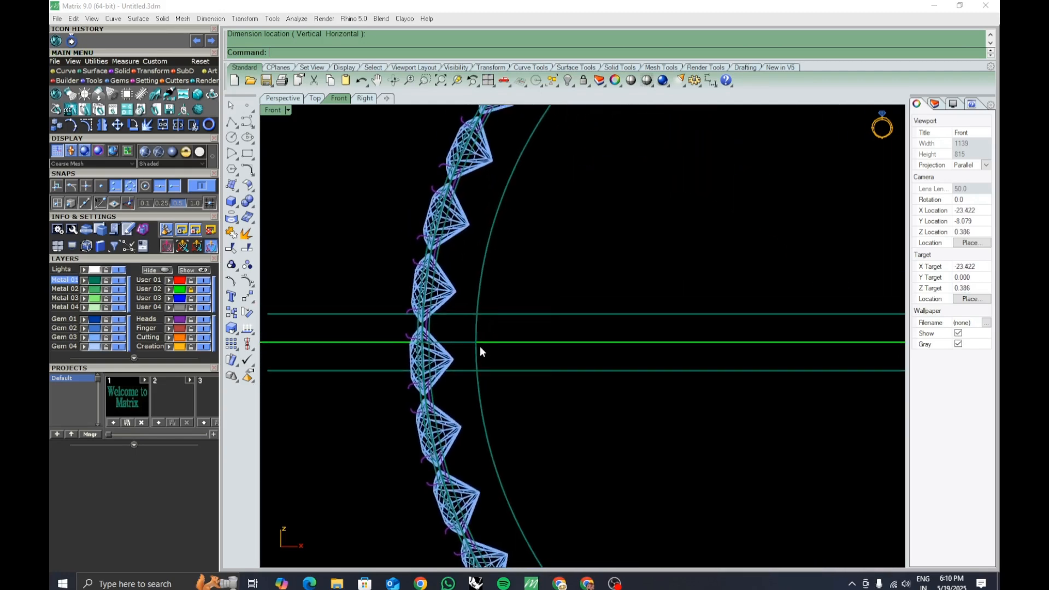
pyautogui.click(537, 370)
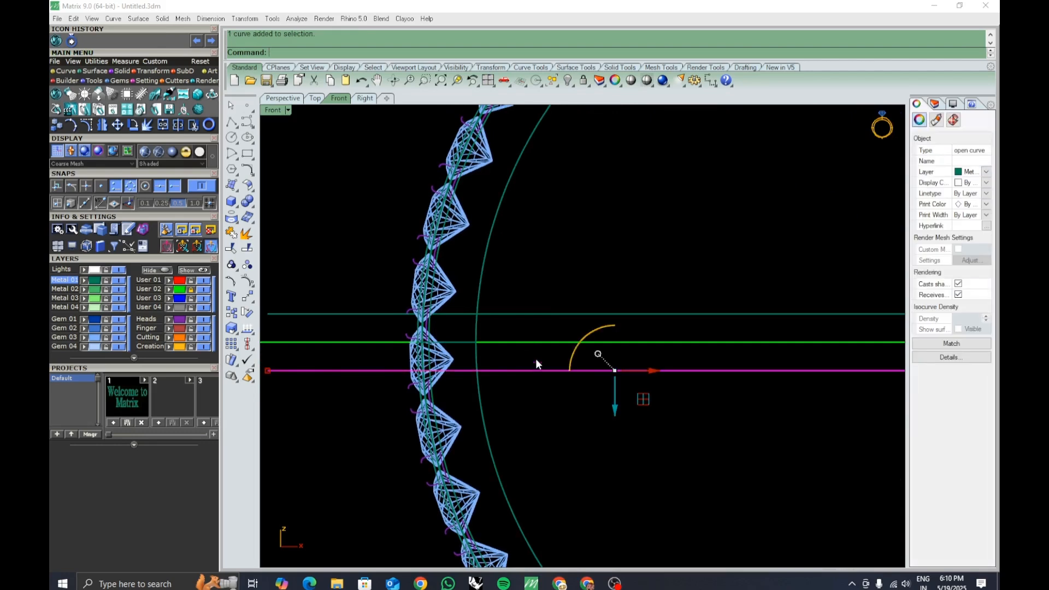
pyautogui.keyDown('shift'); pyautogui.click(532, 314); pyautogui.keyUp('shift')
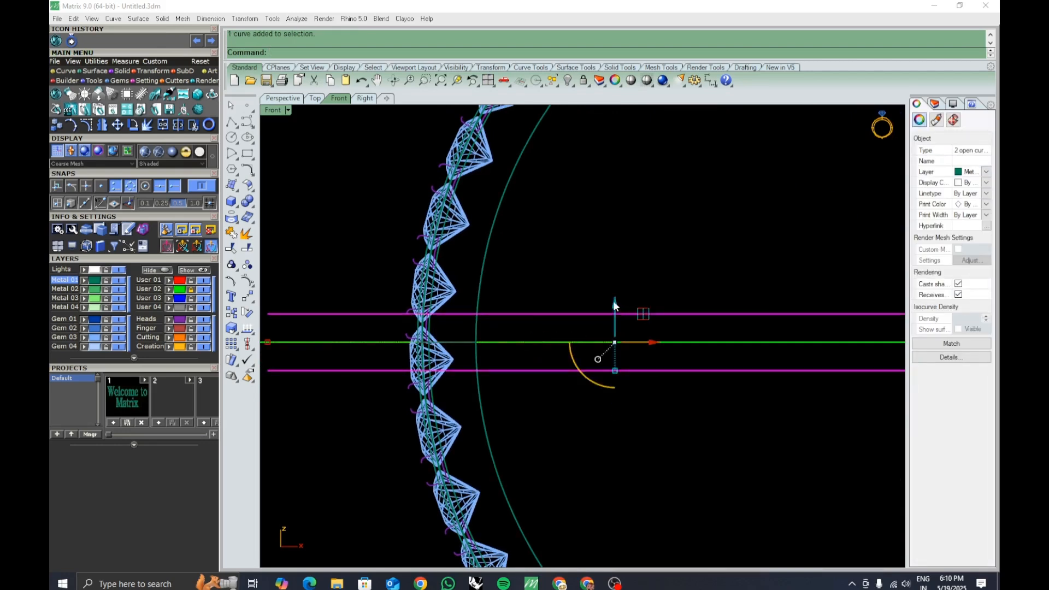
pyautogui.moveTo(614, 303); pyautogui.dragTo(616, 321)
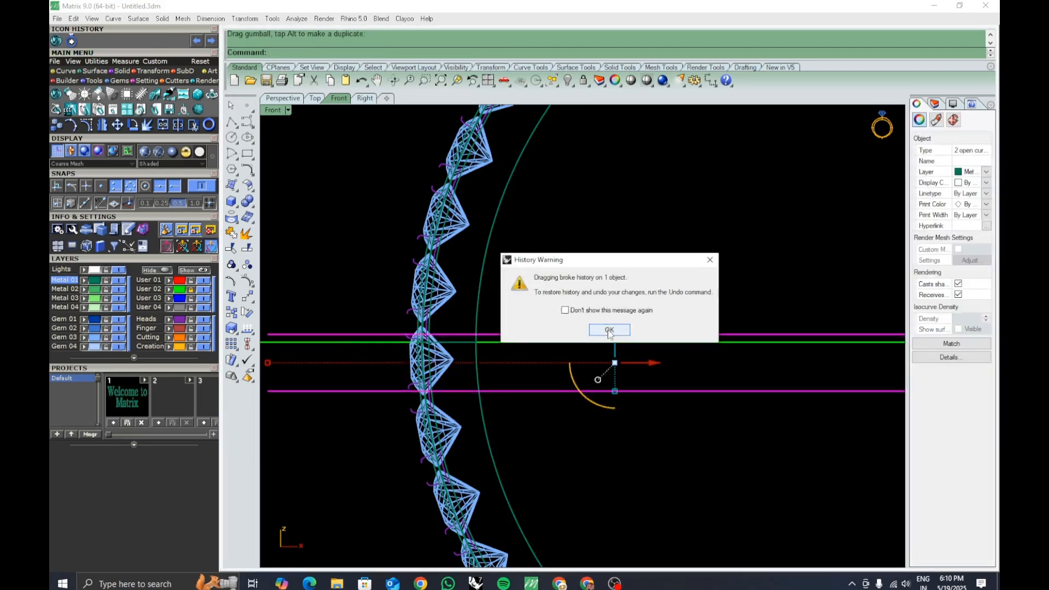
pyautogui.click(604, 329)
pyautogui.click(532, 447)
pyautogui.scroll(-3, 514, 382)
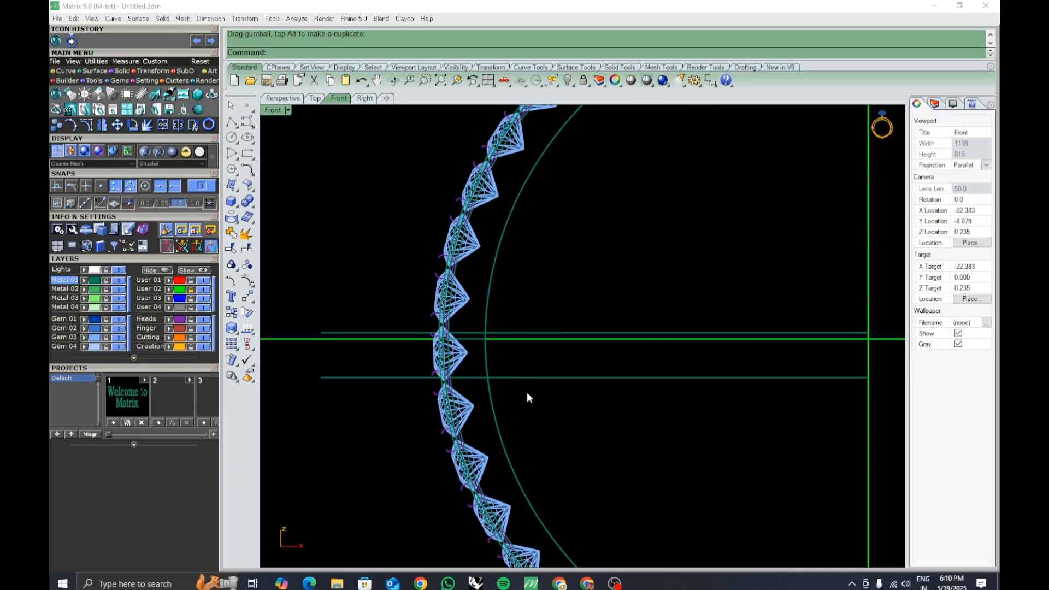
# Move one offset polyline slightly downward between the gems with the Move command.
pyautogui.scroll(5, 443, 349)
pyautogui.click(479, 362)
pyautogui.moveTo(500, 383); pyautogui.dragTo(498, 353, button='right')
pyautogui.click(513, 387)
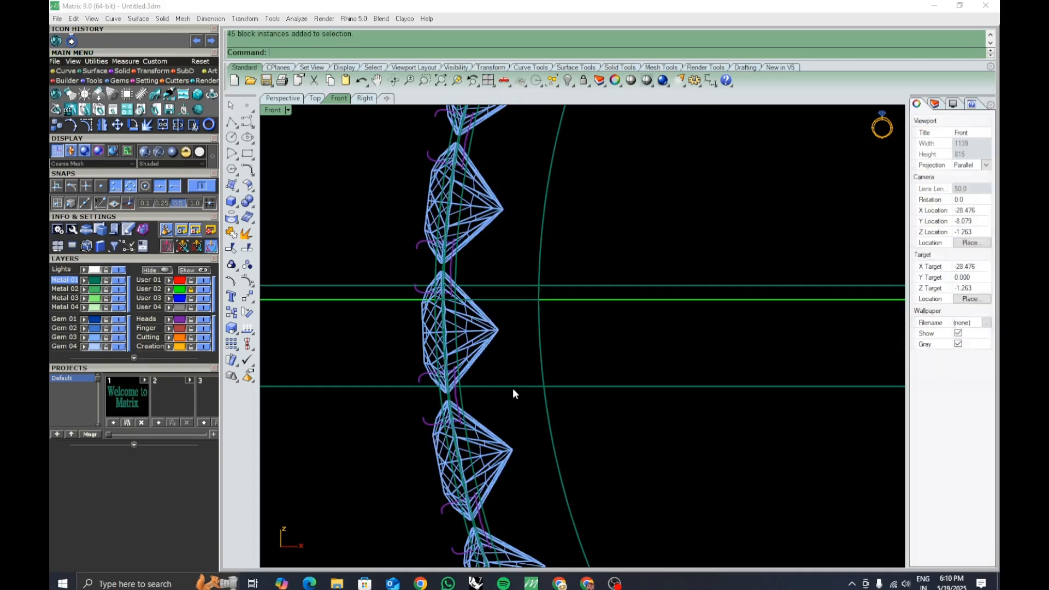
pyautogui.scroll(5, 443, 400)
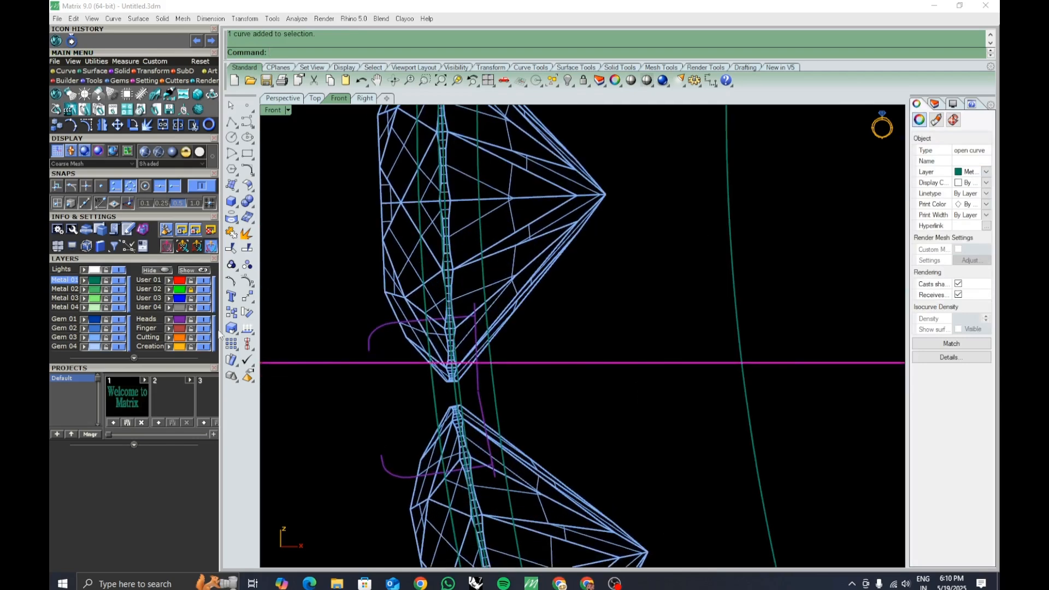
pyautogui.click(247, 296)
pyautogui.click(334, 392)
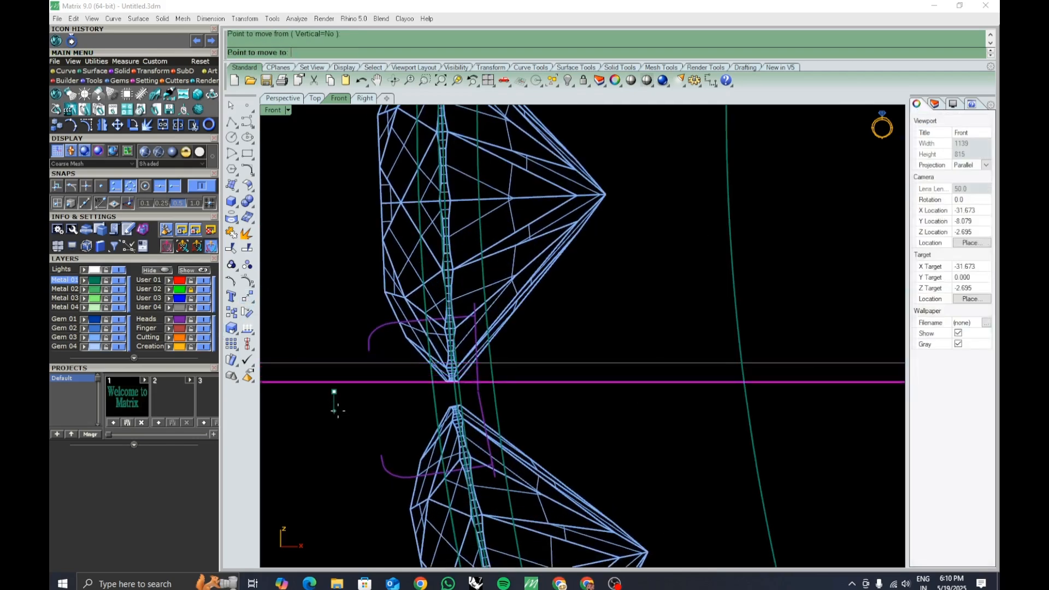
pyautogui.click(339, 418)
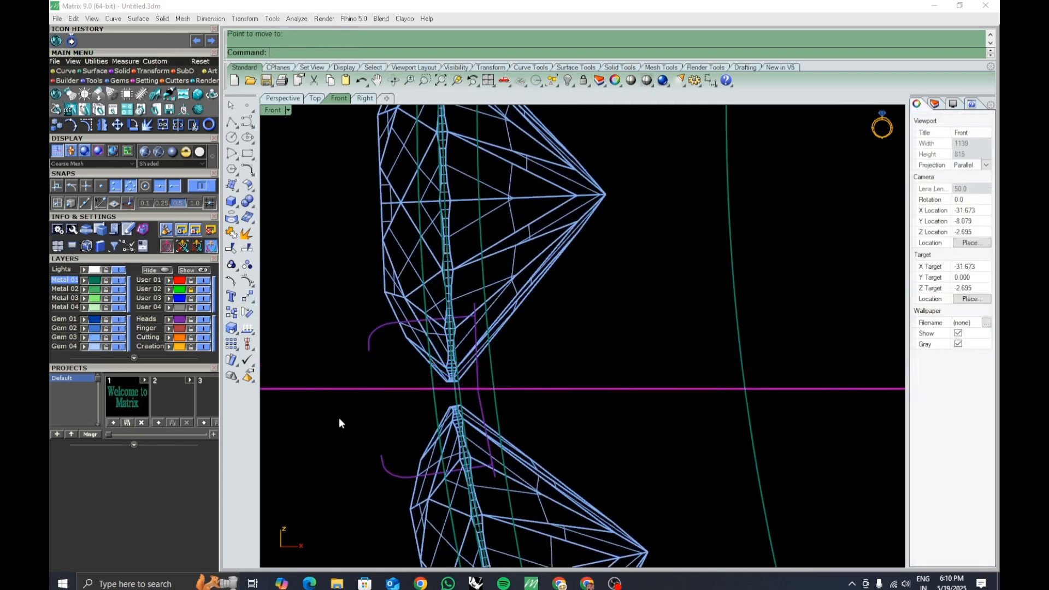
# Delete the upper offset polyline, then undo the deletion.
pyautogui.scroll(-5, 431, 325)
pyautogui.moveTo(490, 363); pyautogui.dragTo(508, 393, button='right')
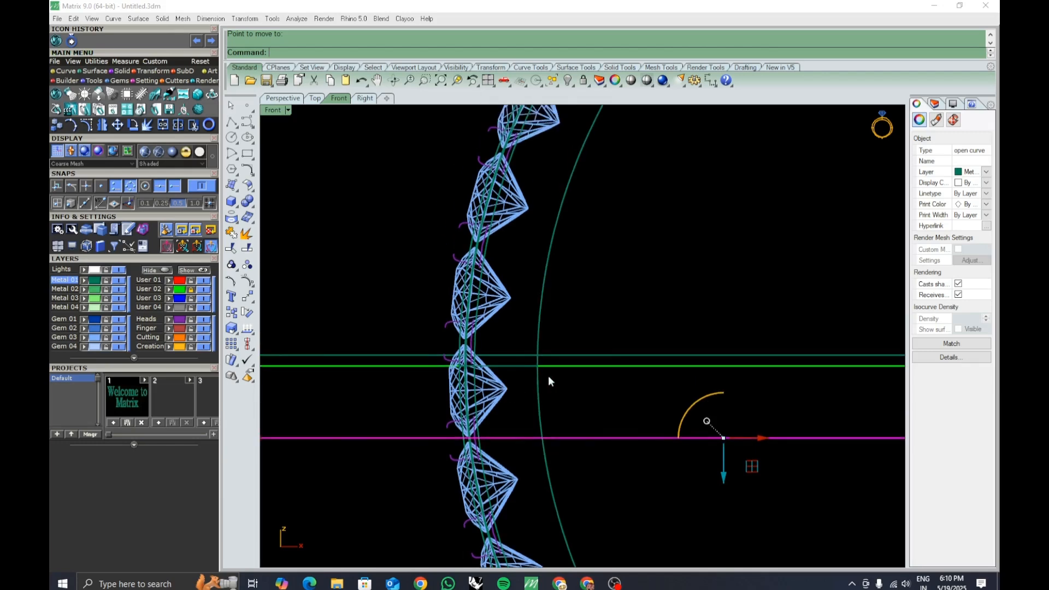
pyautogui.click(605, 354)
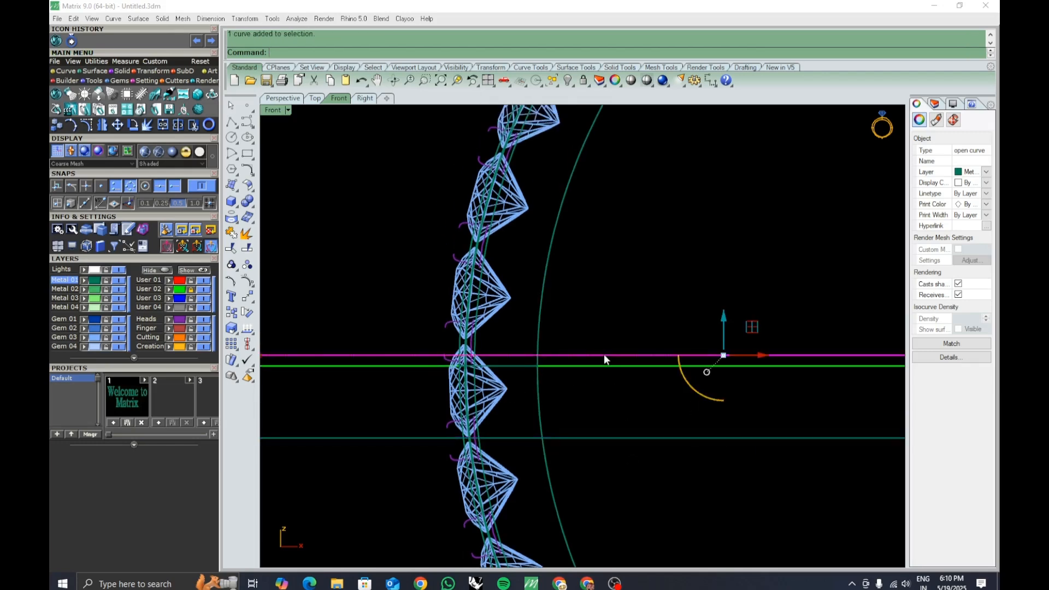
pyautogui.press('Delete')
pyautogui.hotkey('ctrl', 'z')
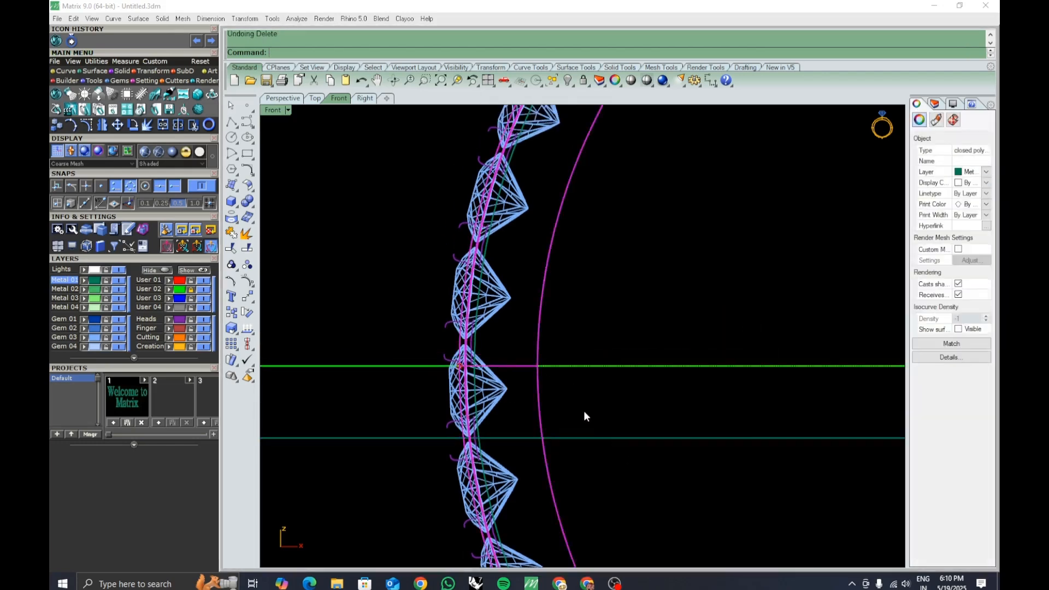
# Mirror the lower offset polyline as a copy about the horizontal centre line.
pyautogui.scroll(-5, 568, 382)
pyautogui.click(586, 381)
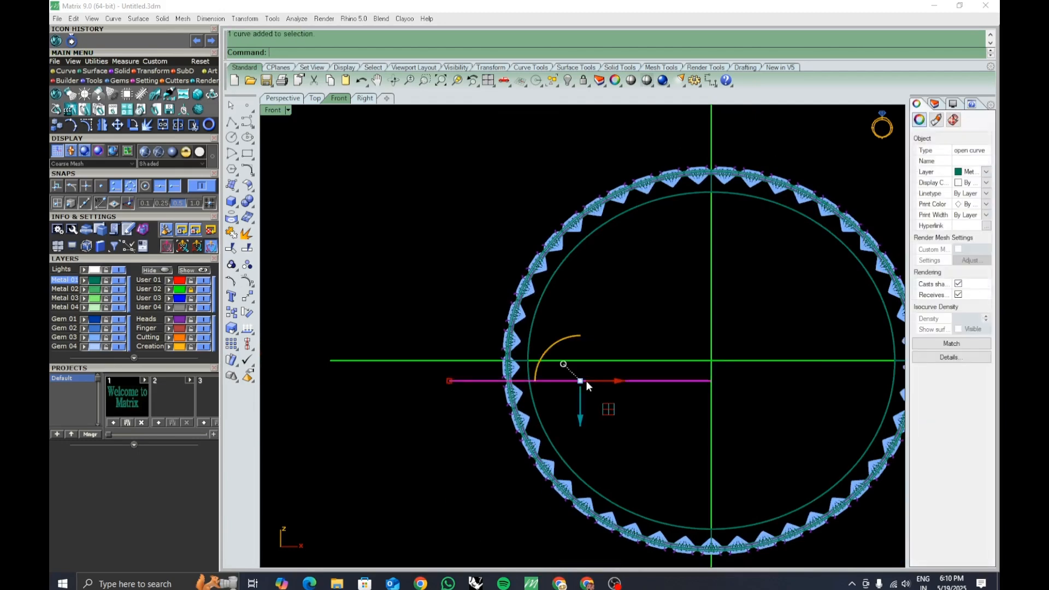
pyautogui.write('mirror')
pyautogui.press('Return')
pyautogui.click(716, 360)
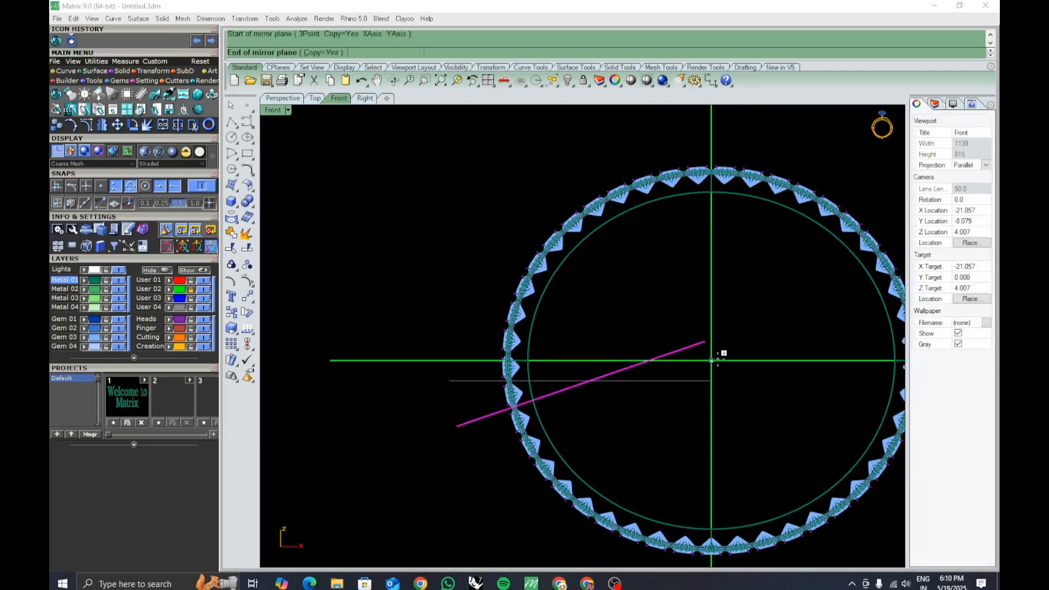
pyautogui.click(354, 333)
pyautogui.scroll(4, 471, 318)
pyautogui.scroll(3, 471, 318)
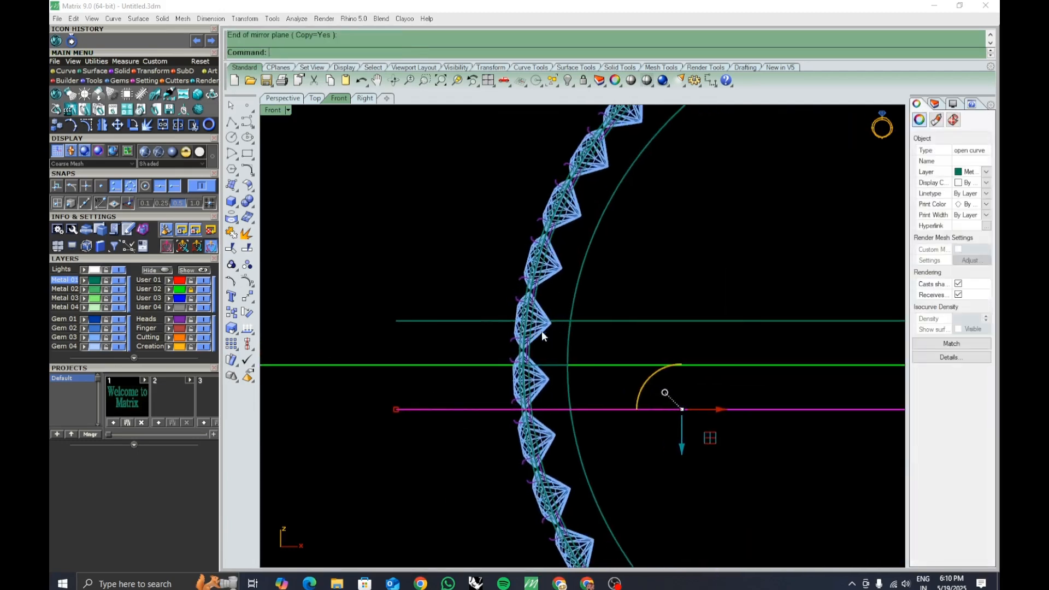
# Move the upper offset polyline down slightly with the Move command, dismissing the history warning.
pyautogui.click(602, 318)
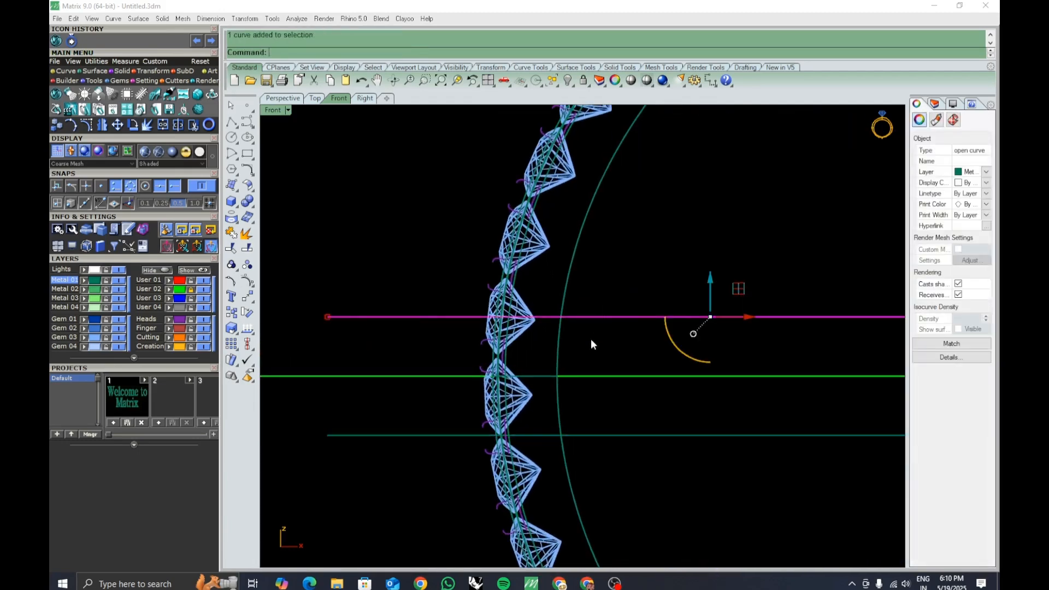
pyautogui.click(247, 296)
pyautogui.scroll(2, 328, 308)
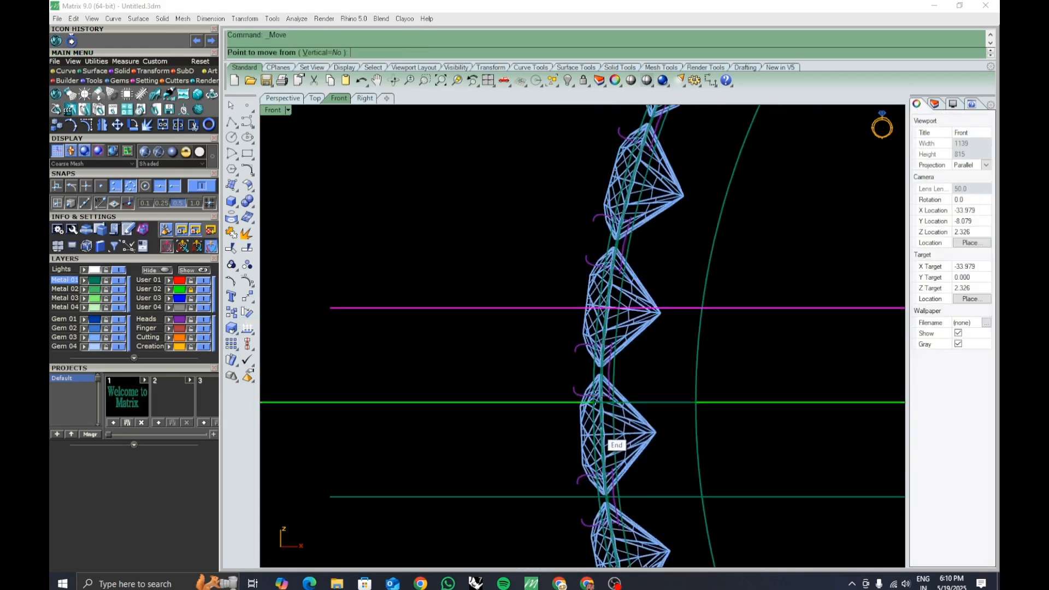
pyautogui.click(415, 225)
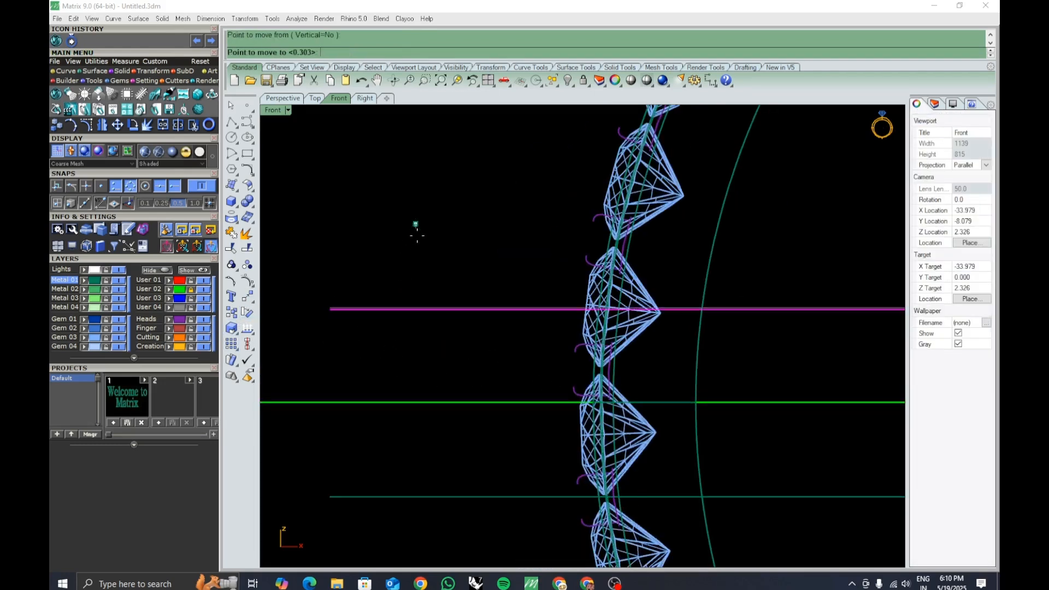
pyautogui.click(418, 288)
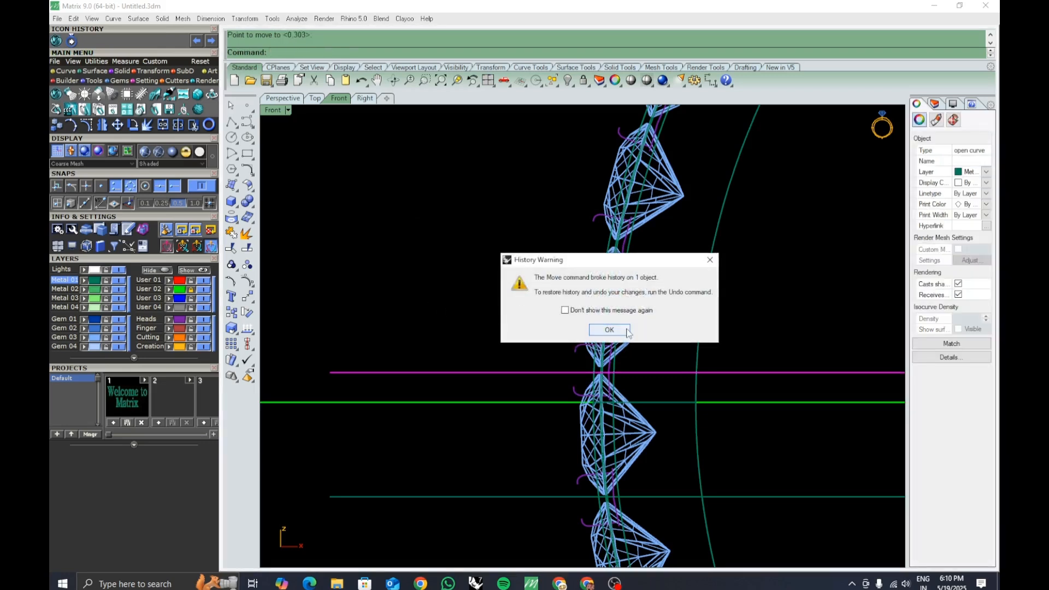
pyautogui.click(610, 330)
pyautogui.scroll(-4, 485, 335)
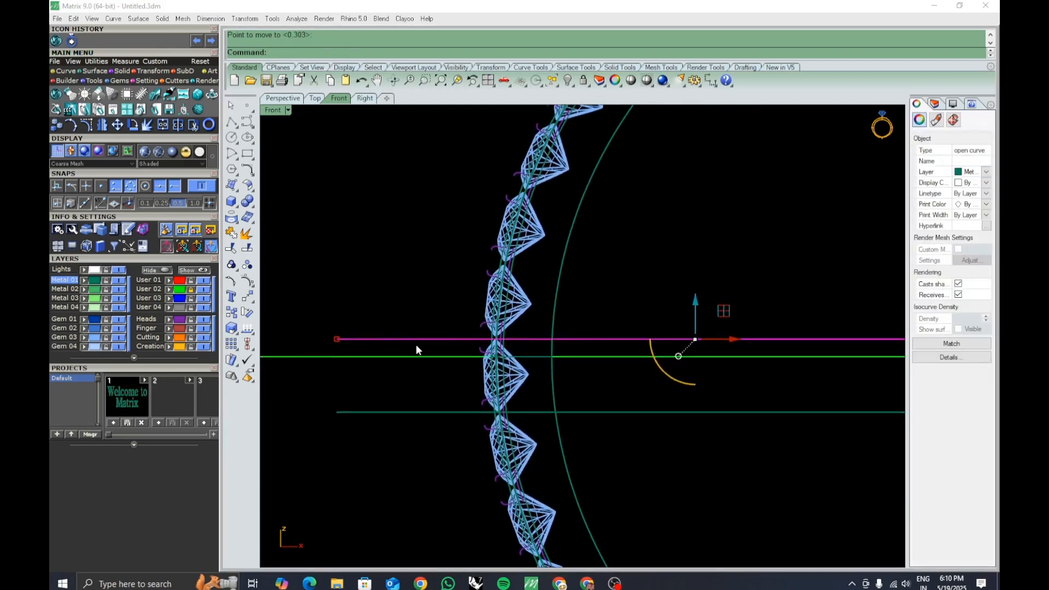
pyautogui.moveTo(603, 405); pyautogui.dragTo(564, 395, button='right')
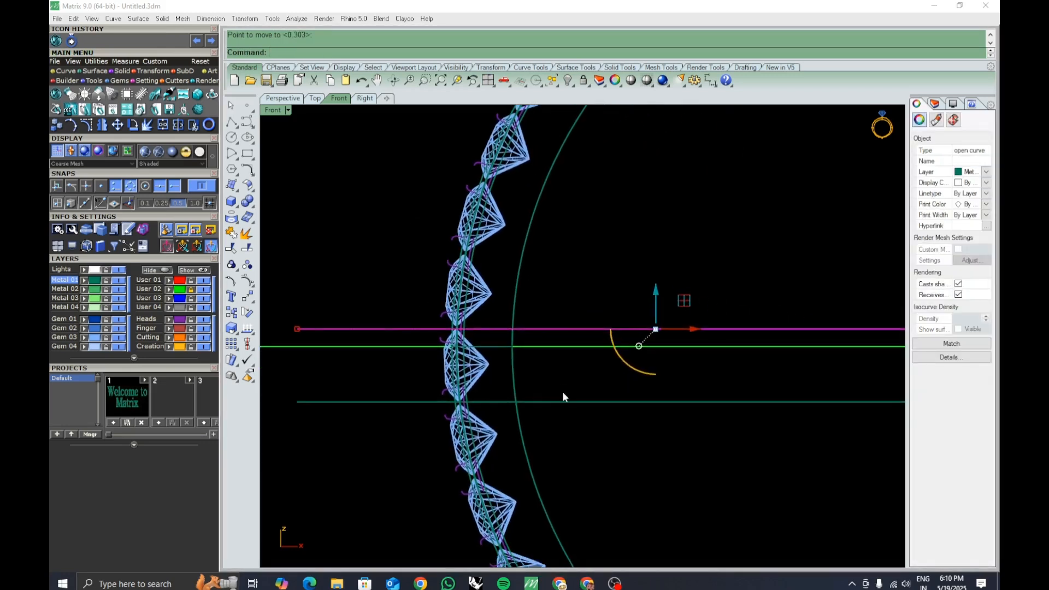
pyautogui.press('Escape')
# Set the Front viewport to Shaded display mode.
pyautogui.click(288, 110)
pyautogui.click(317, 45)
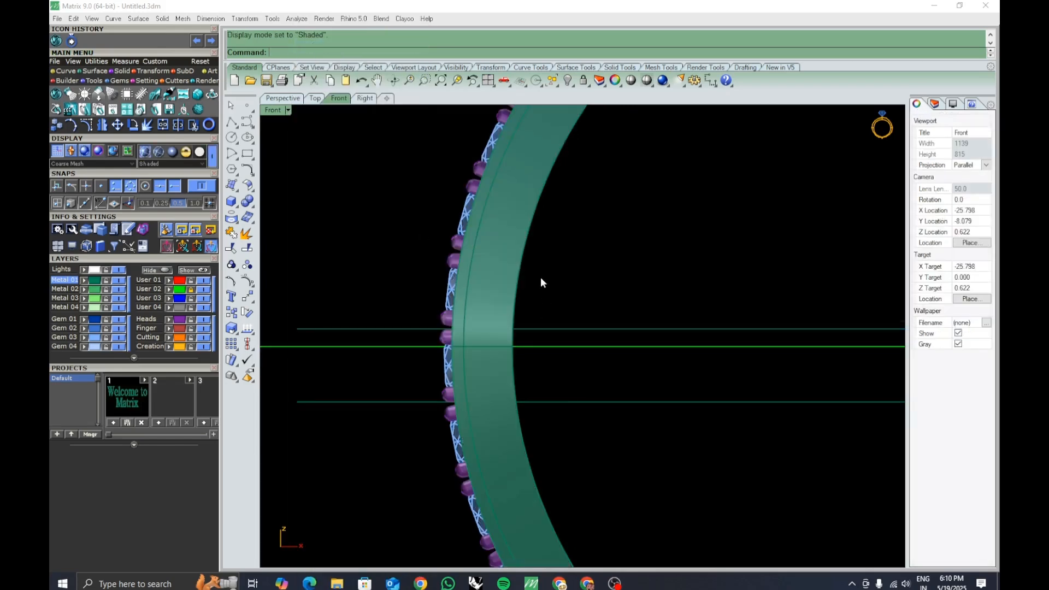
pyautogui.scroll(-4, 543, 279)
# Select the offset polylines and objects at the band's left edge and run Ungroup on them.
pyautogui.moveTo(586, 304); pyautogui.dragTo(550, 305, button='right')
pyautogui.click(548, 312)
pyautogui.keyDown('shift'); pyautogui.click(535, 361); pyautogui.keyUp('shift')
pyautogui.moveTo(542, 363); pyautogui.dragTo(518, 365, button='right')
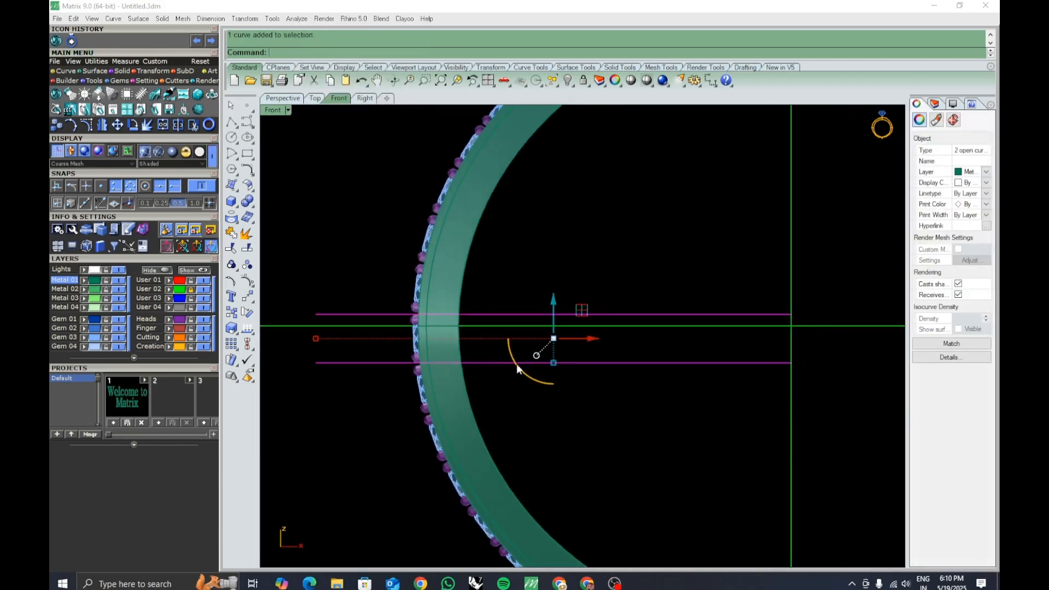
pyautogui.click(414, 343)
pyautogui.click(247, 265)
pyautogui.click(391, 337)
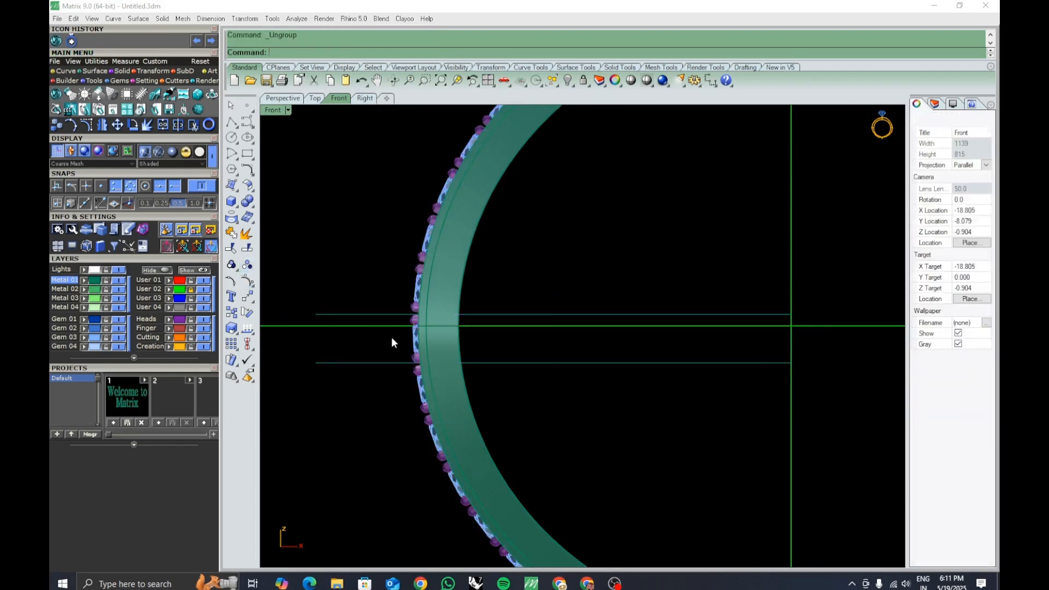
# Delete the selected object at the band's left edge.
pyautogui.scroll(5, 406, 339)
pyautogui.click(421, 344)
pyautogui.press('Delete')
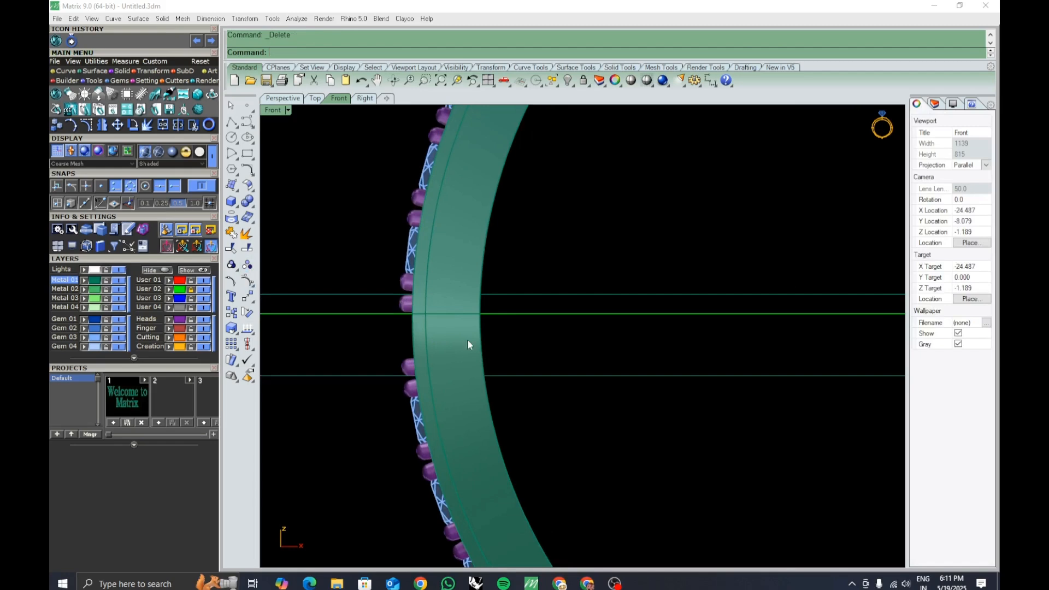
# Split the band and gem objects at the left edge using the two offset polylines as cutters.
pyautogui.moveTo(514, 340); pyautogui.dragTo(381, 334)
pyautogui.moveTo(583, 355); pyautogui.dragTo(551, 358, button='right')
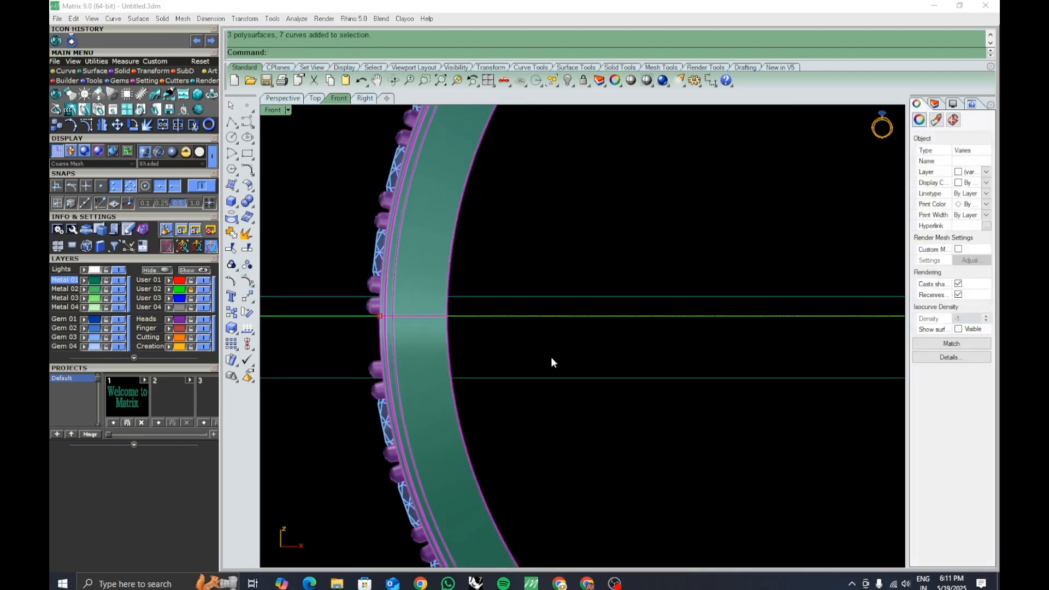
pyautogui.click(247, 249)
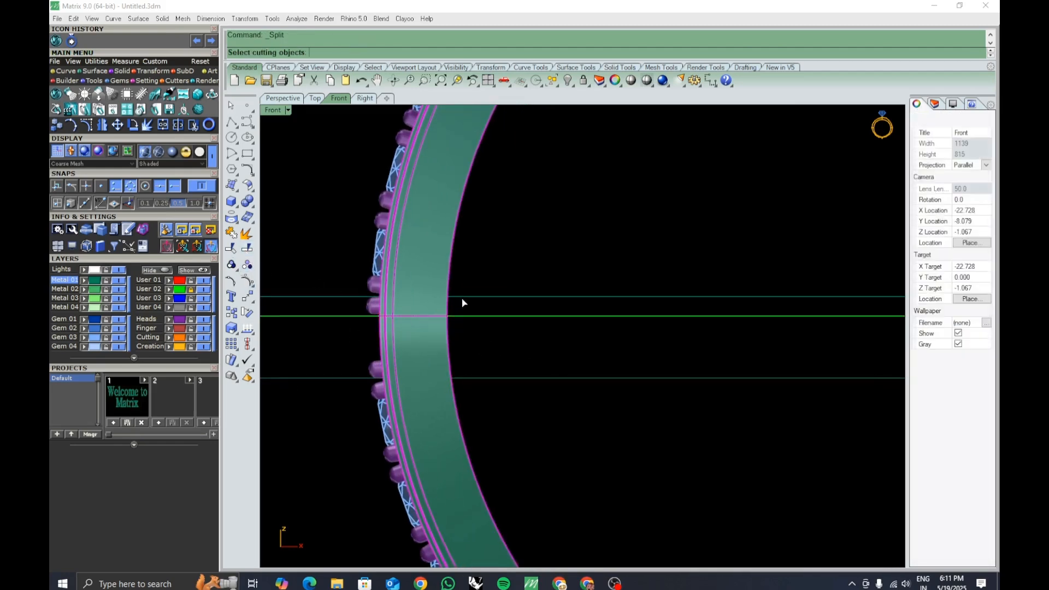
pyautogui.click(474, 296)
pyautogui.click(481, 379)
pyautogui.rightClick(480, 378)
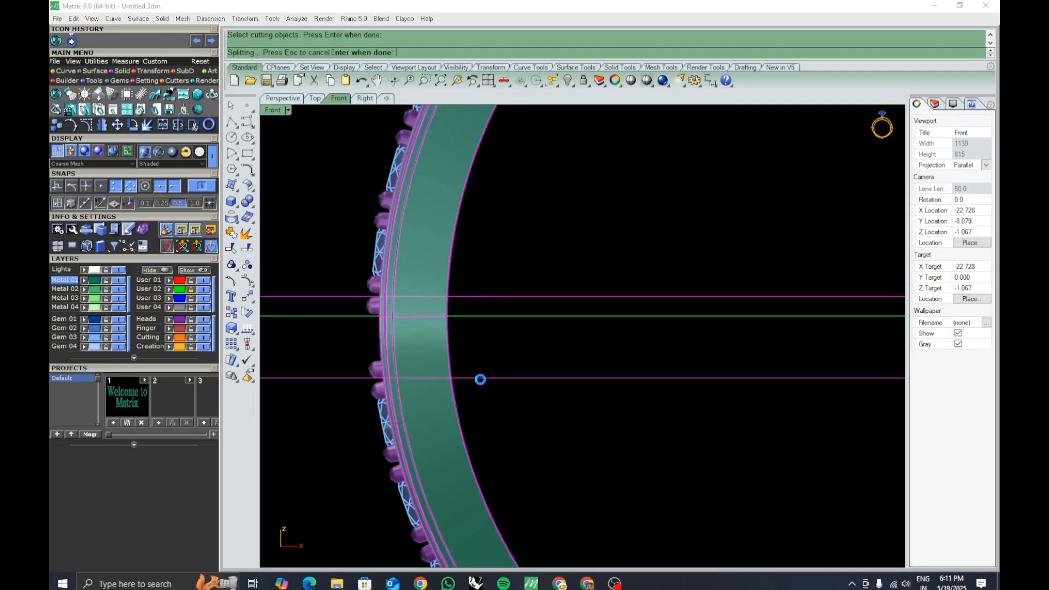
# Run Cap on the split band pieces to close their open ends.
pyautogui.click(411, 339)
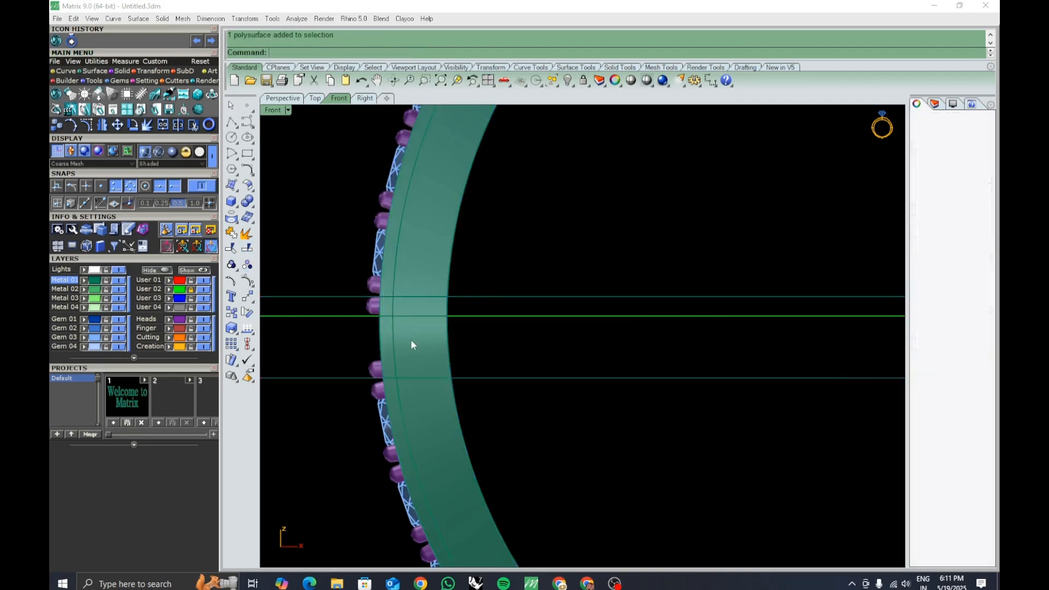
pyautogui.click(548, 352)
pyautogui.write('Ca')
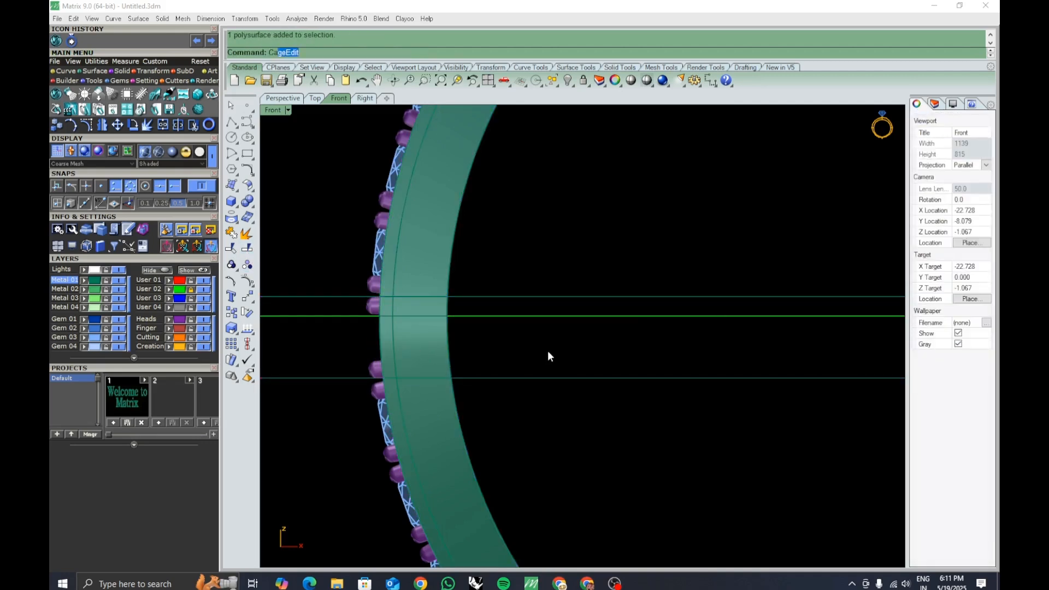
pyautogui.write('p')
pyautogui.press('Return')
pyautogui.keyDown('ctrl'); pyautogui.moveTo(472, 291); pyautogui.dragTo(533, 396, button='right'); pyautogui.keyUp('ctrl')
pyautogui.click(471, 258)
pyautogui.rightClick(563, 428)
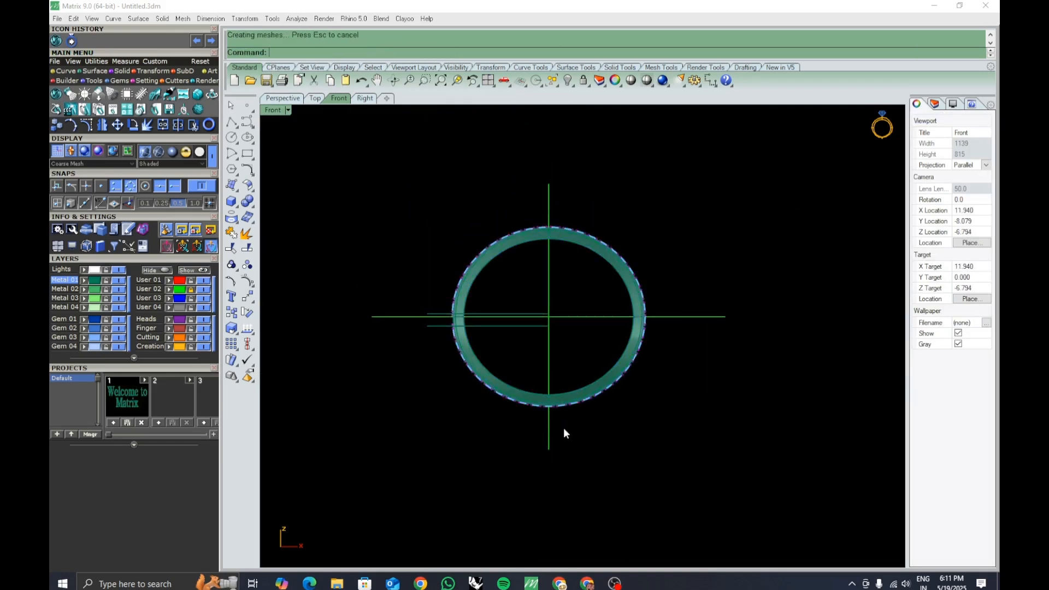
# Check the capped band segment's edges for naked edges with ShowEdges, then close the analysis.
pyautogui.scroll(5, 471, 342)
pyautogui.click(439, 342)
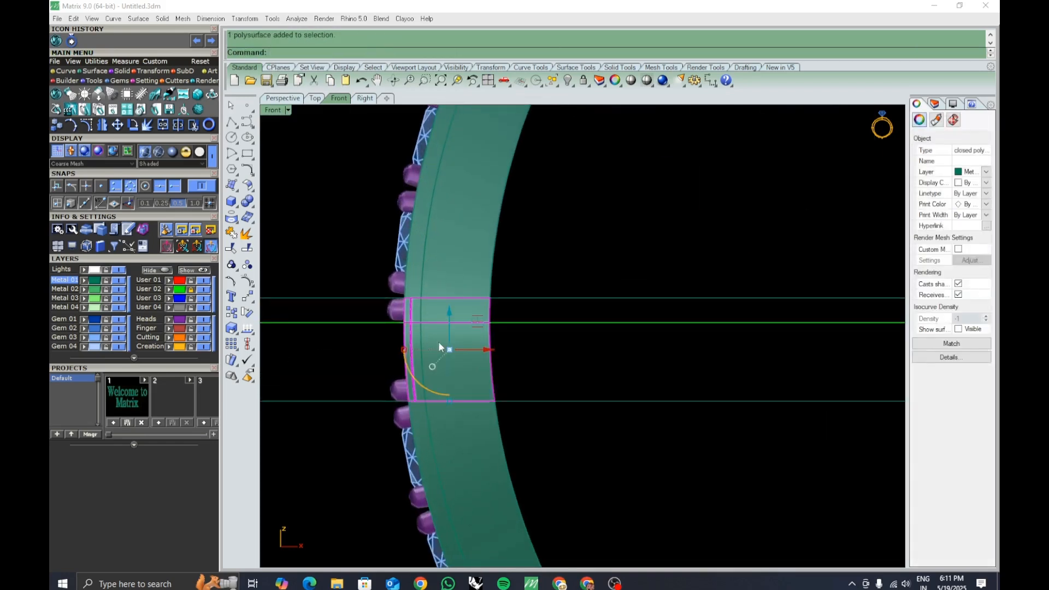
pyautogui.click(552, 376)
pyautogui.rightClick(552, 375)
pyautogui.rightClick(552, 375)
pyautogui.keyDown('ctrl'); pyautogui.moveTo(550, 319); pyautogui.dragTo(587, 391, button='right'); pyautogui.keyUp('ctrl')
pyautogui.rightClick(594, 400)
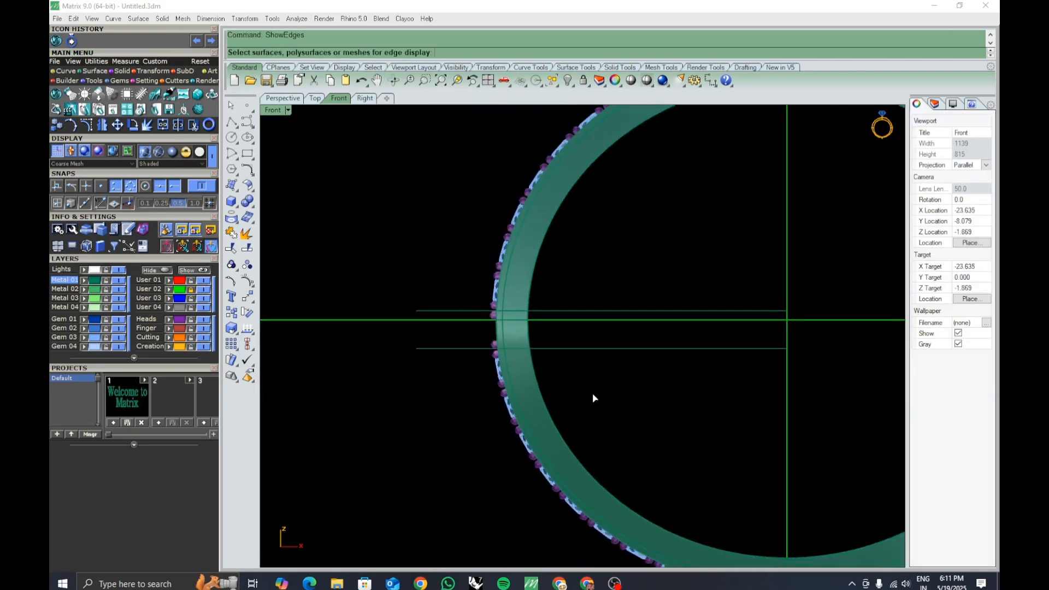
pyautogui.moveTo(618, 417); pyautogui.dragTo(431, 191)
pyautogui.rightClick(636, 414)
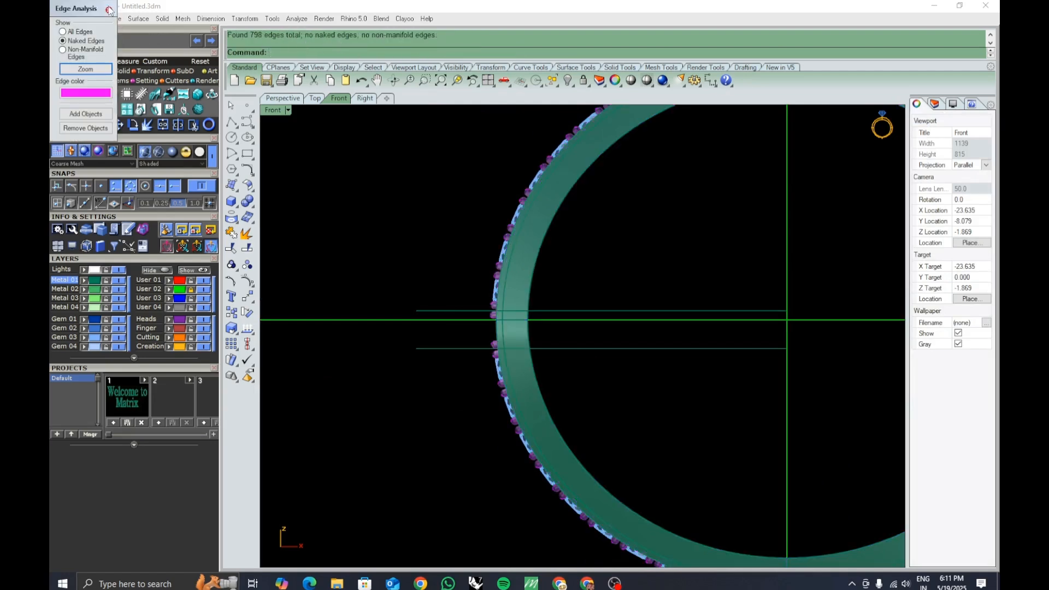
pyautogui.click(110, 10)
# Inspect the split band segment between the offset lines at the left edge.
pyautogui.scroll(5, 529, 329)
pyautogui.click(513, 329)
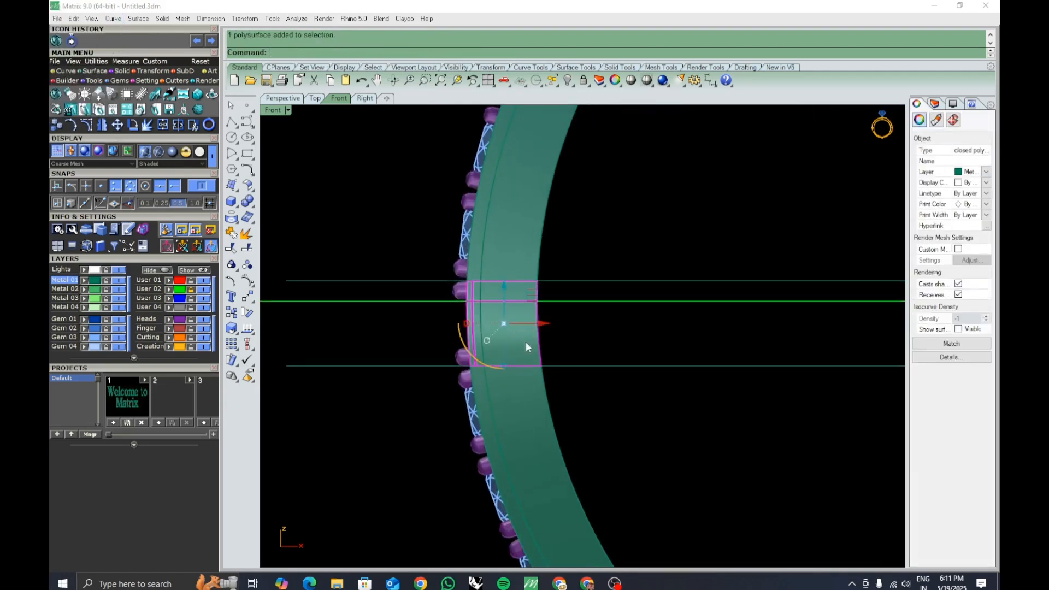
pyautogui.click(597, 347)
pyautogui.scroll(-12, 516, 257)
pyautogui.moveTo(603, 315); pyautogui.dragTo(436, 350, button='right')
pyautogui.scroll(7, 604, 317)
pyautogui.moveTo(605, 326); pyautogui.dragTo(612, 354, button='right')
pyautogui.scroll(-5, 615, 347)
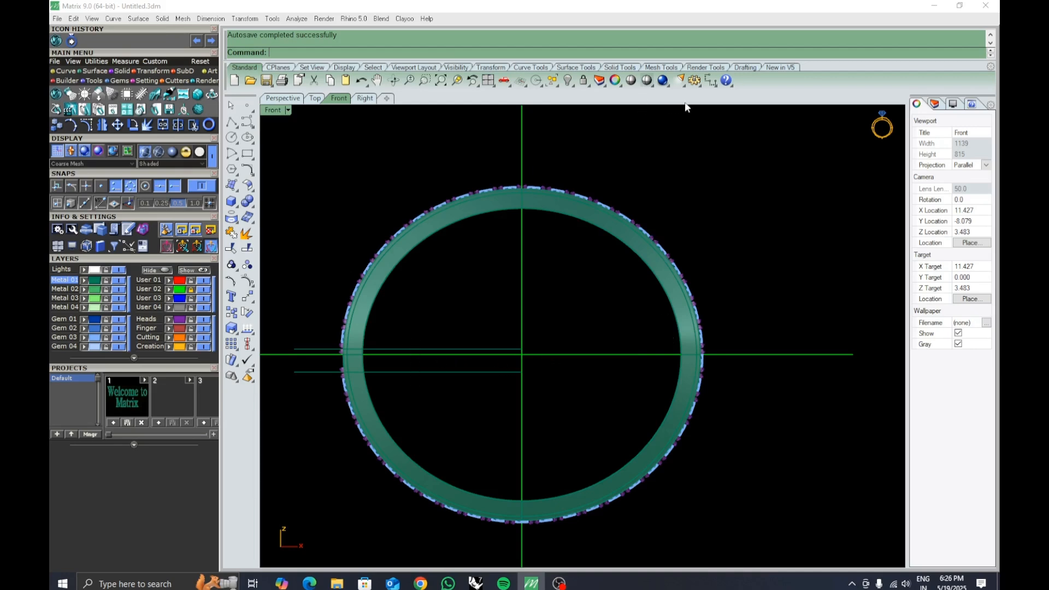
# Measure the vertical distance between the two offset guide lines with a dimension.
pyautogui.click(711, 80)
pyautogui.scroll(3, 397, 361)
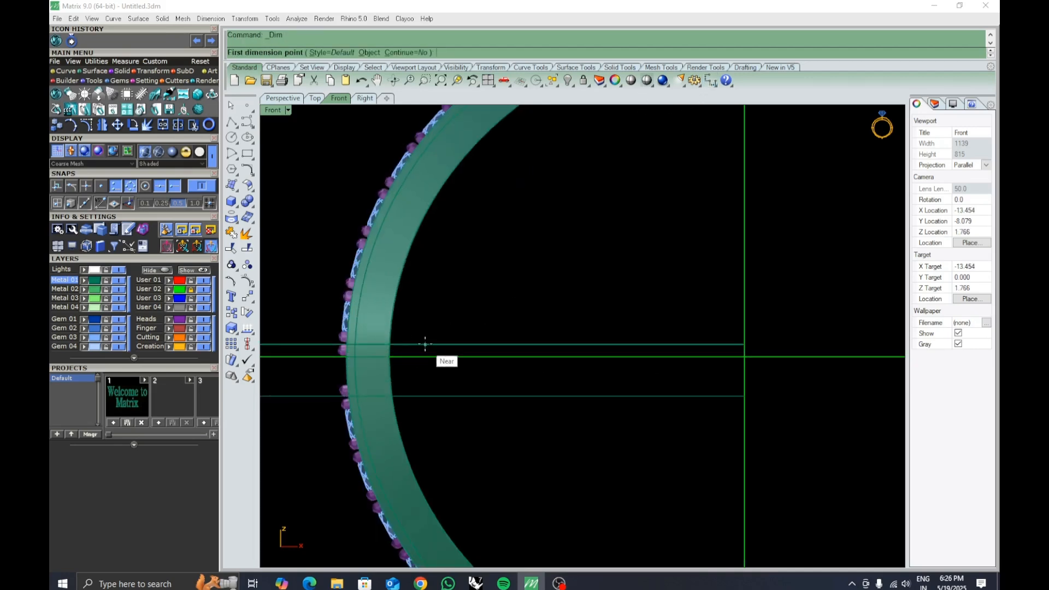
pyautogui.click(424, 345)
pyautogui.click(424, 396)
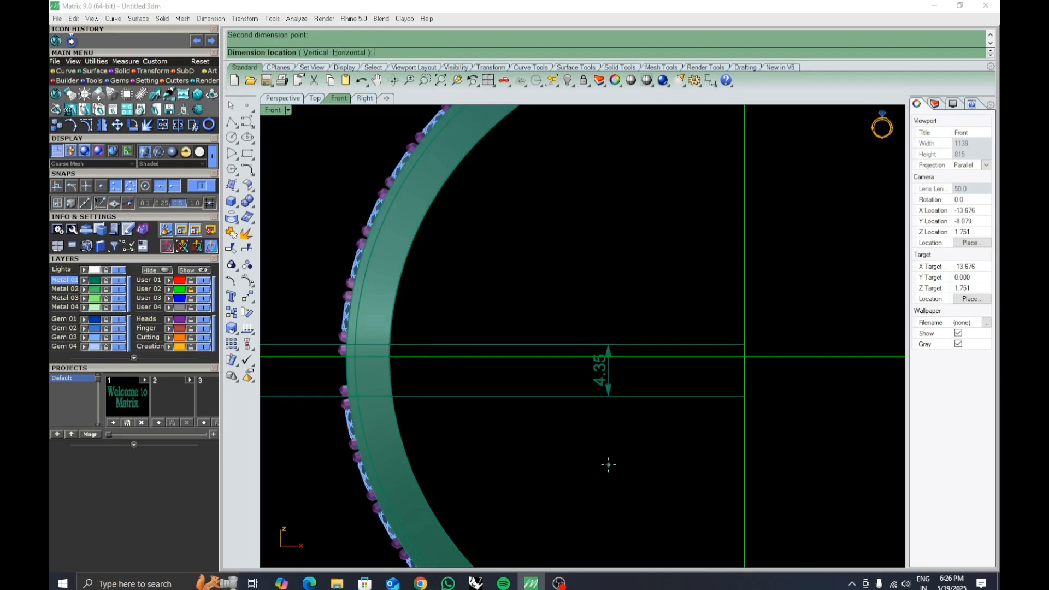
pyautogui.press('Escape')
# Switch the Front viewport to Wireframe display.
pyautogui.moveTo(333, 373); pyautogui.dragTo(310, 356, button='right')
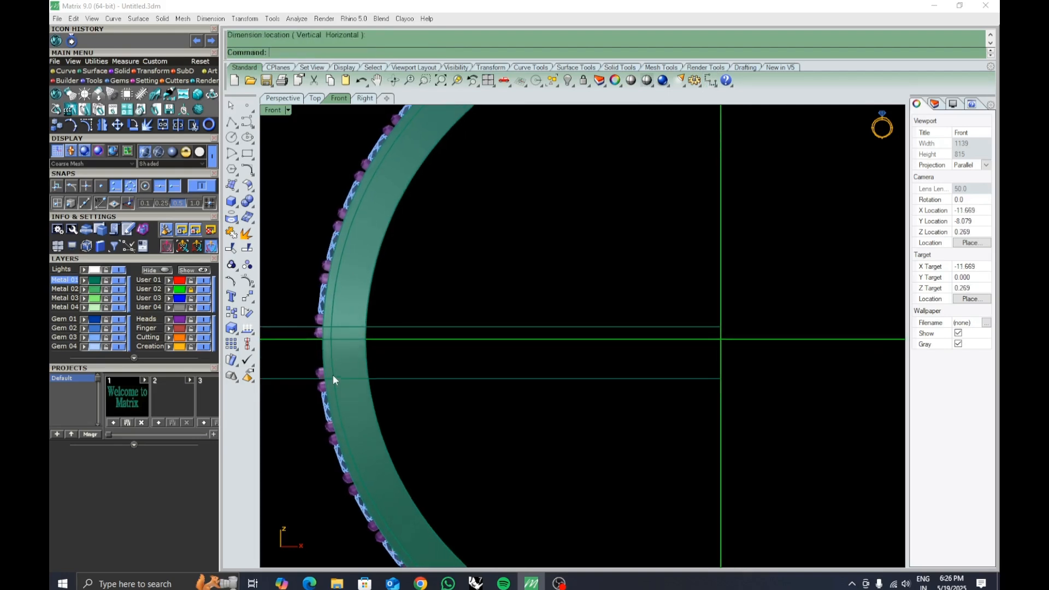
pyautogui.scroll(-5, 471, 356)
pyautogui.moveTo(855, 332); pyautogui.dragTo(668, 347, button='right')
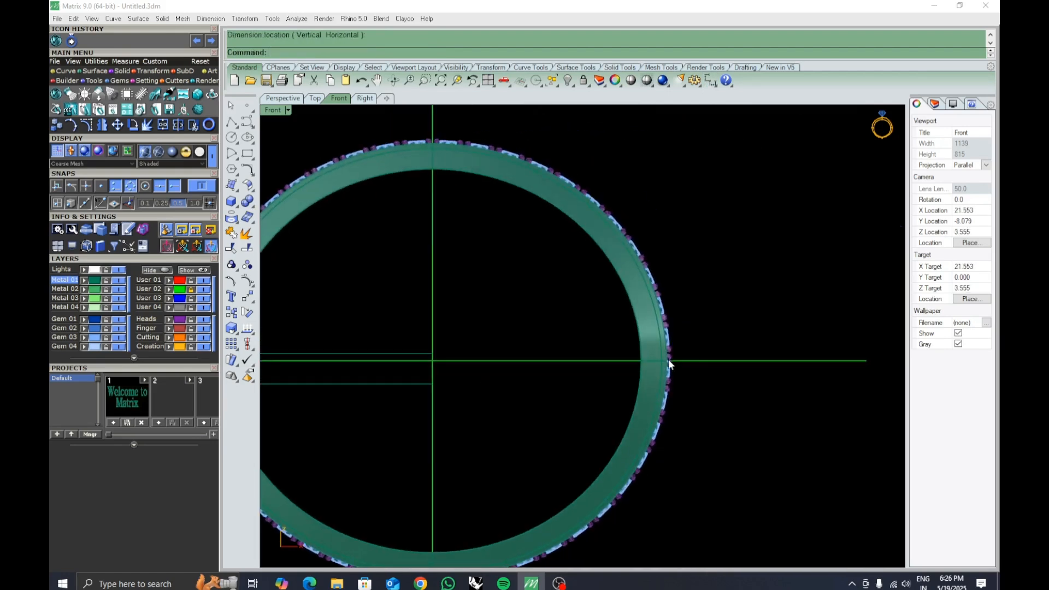
pyautogui.scroll(5, 668, 359)
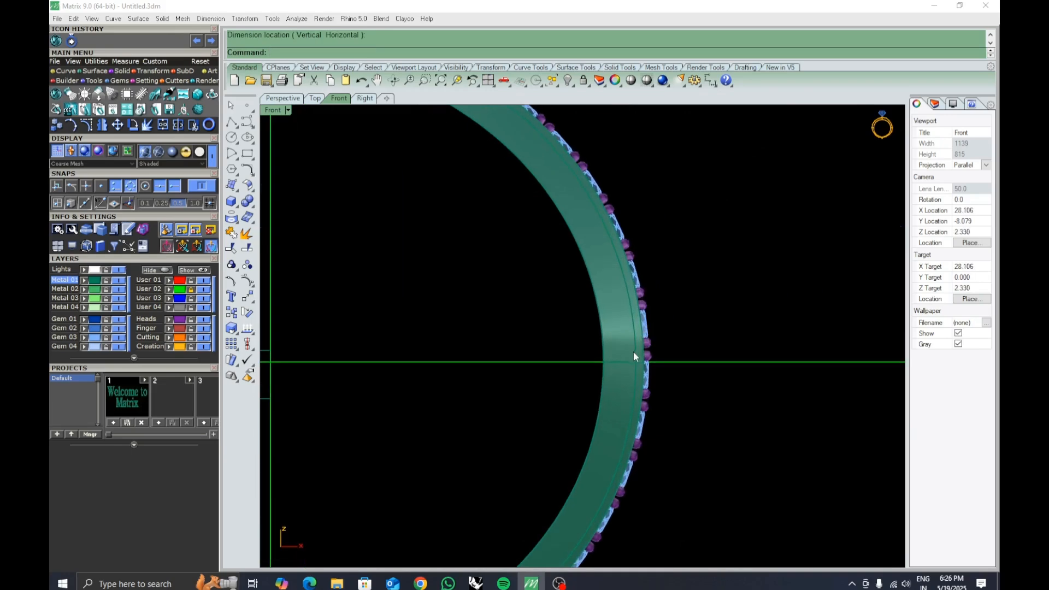
pyautogui.click(288, 110)
pyautogui.click(327, 33)
# Draw a horizontal polyline from the ring's centre out past the gem row on the right.
pyautogui.click(231, 122)
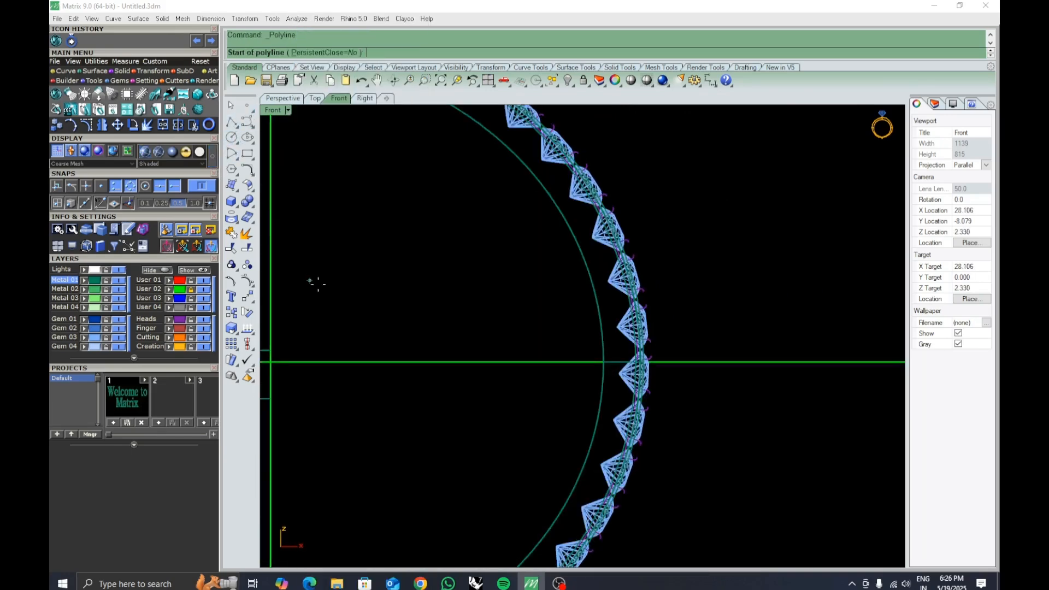
pyautogui.moveTo(316, 283); pyautogui.dragTo(473, 332, button='right')
pyautogui.press('Return')
pyautogui.scroll(-4, 524, 313)
pyautogui.click(726, 409)
pyautogui.rightClick(726, 409)
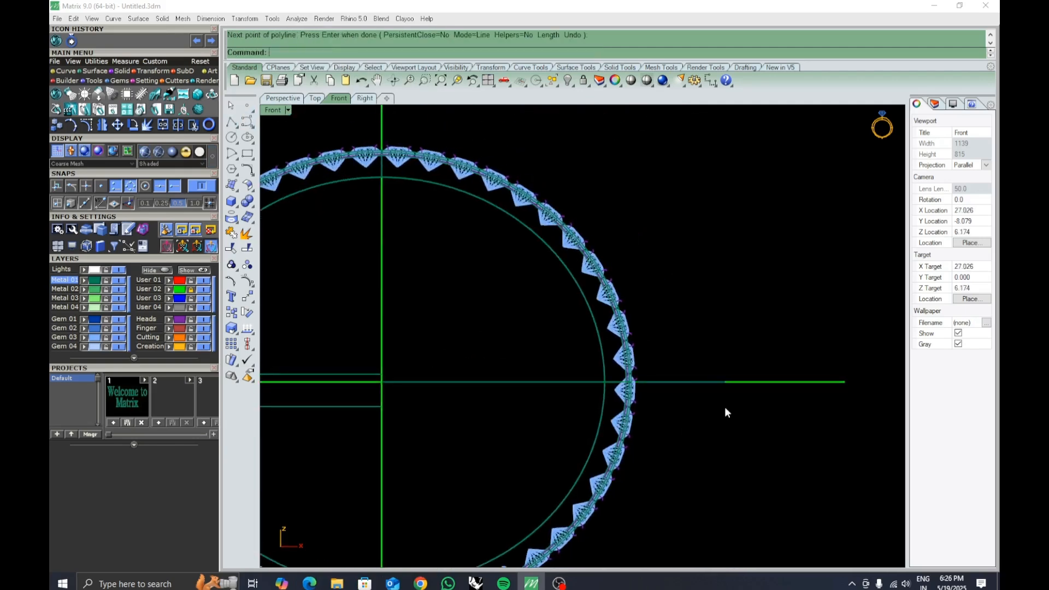
# Select the horizontal polyline and drag it upward with the gumball.
pyautogui.click(701, 380)
pyautogui.scroll(2, 610, 381)
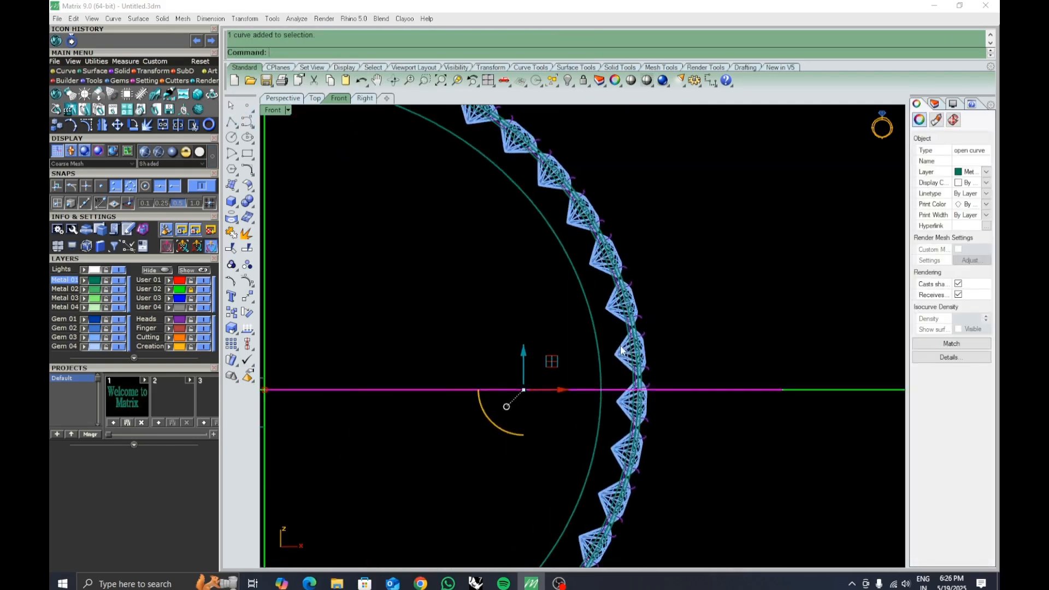
pyautogui.scroll(-1, 640, 355)
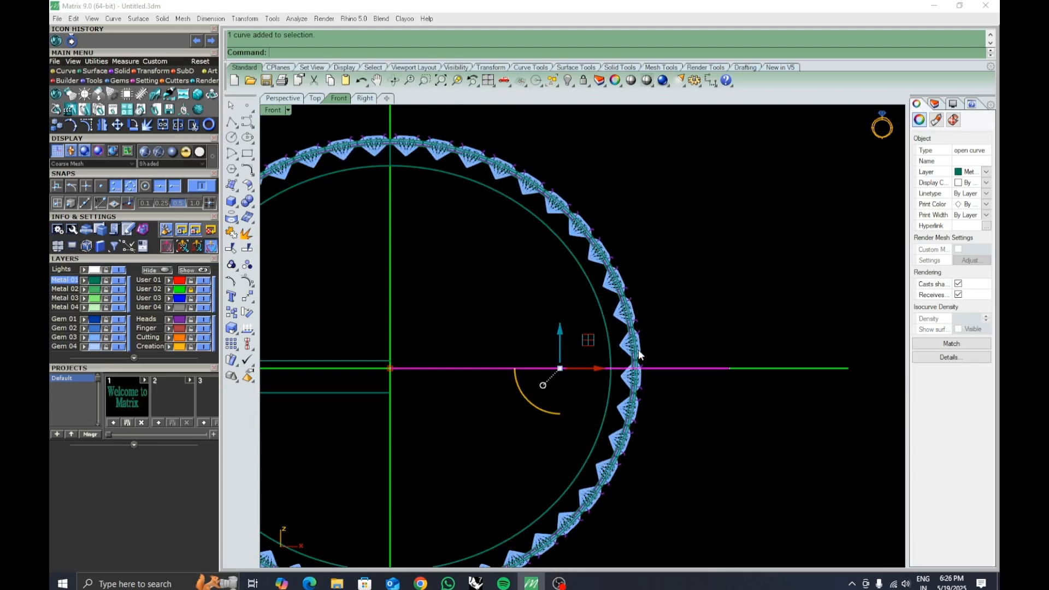
pyautogui.scroll(-3, 673, 359)
pyautogui.scroll(5, 700, 386)
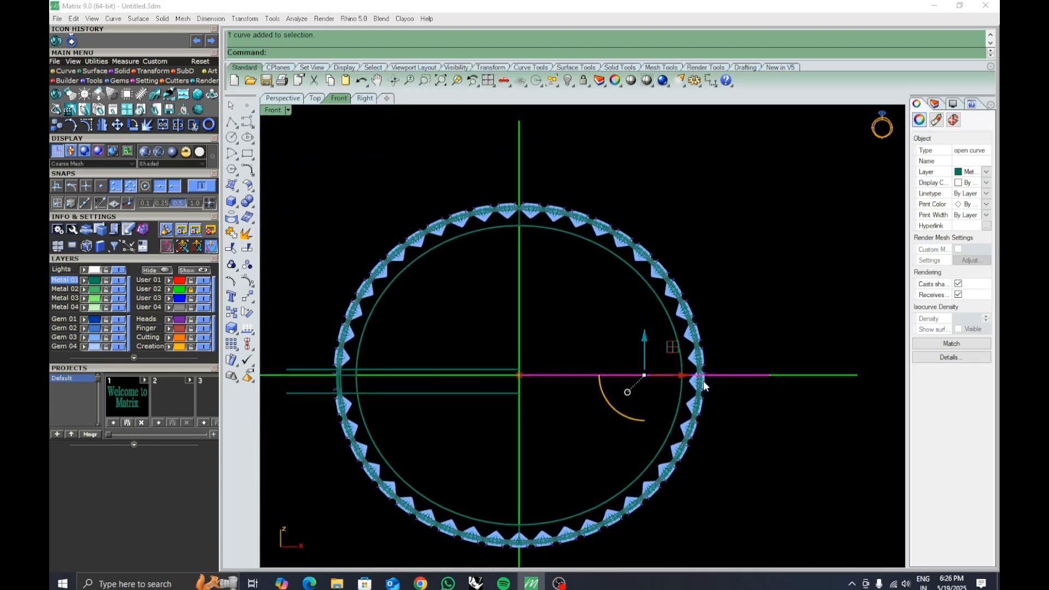
pyautogui.moveTo(707, 375); pyautogui.dragTo(707, 376, button='right')
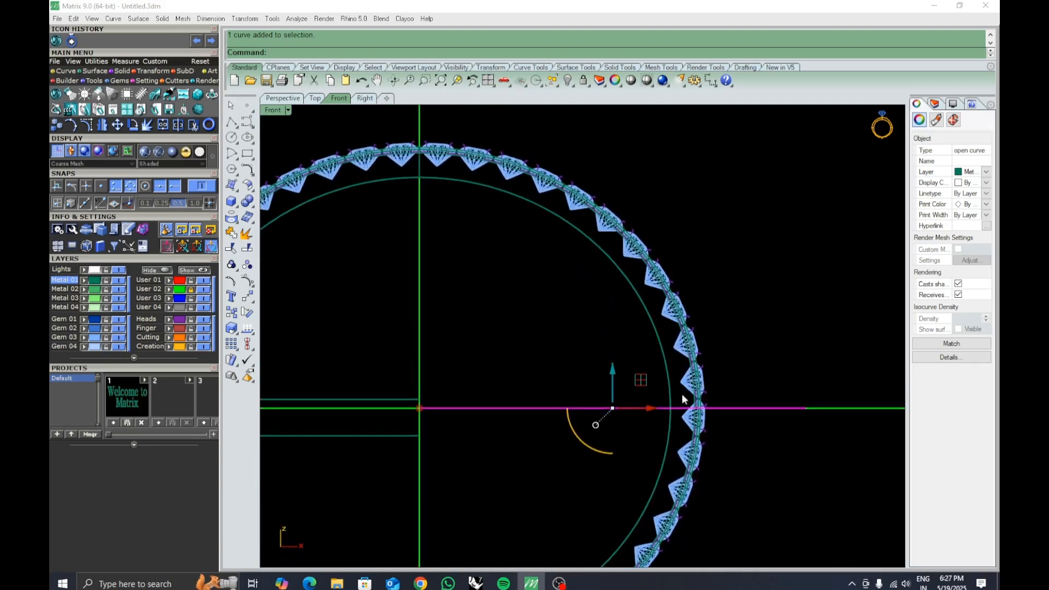
pyautogui.moveTo(614, 371); pyautogui.dragTo(625, 323)
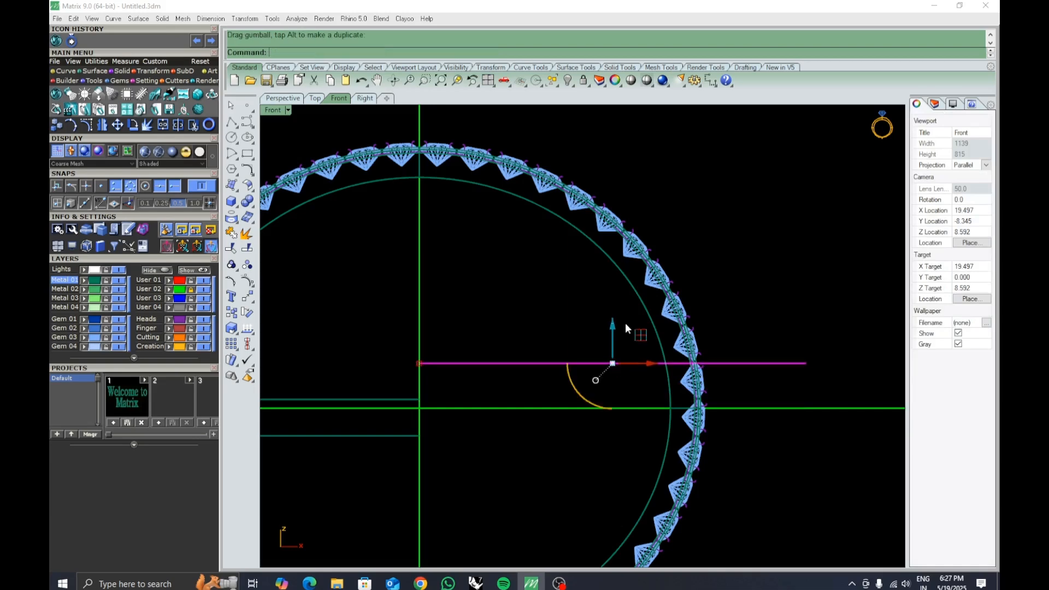
# Reposition the polyline so it passes between two adjacent gems, nudging it with the Move command.
pyautogui.scroll(-4, 714, 422)
pyautogui.scroll(-2, 714, 422)
pyautogui.scroll(6, 712, 412)
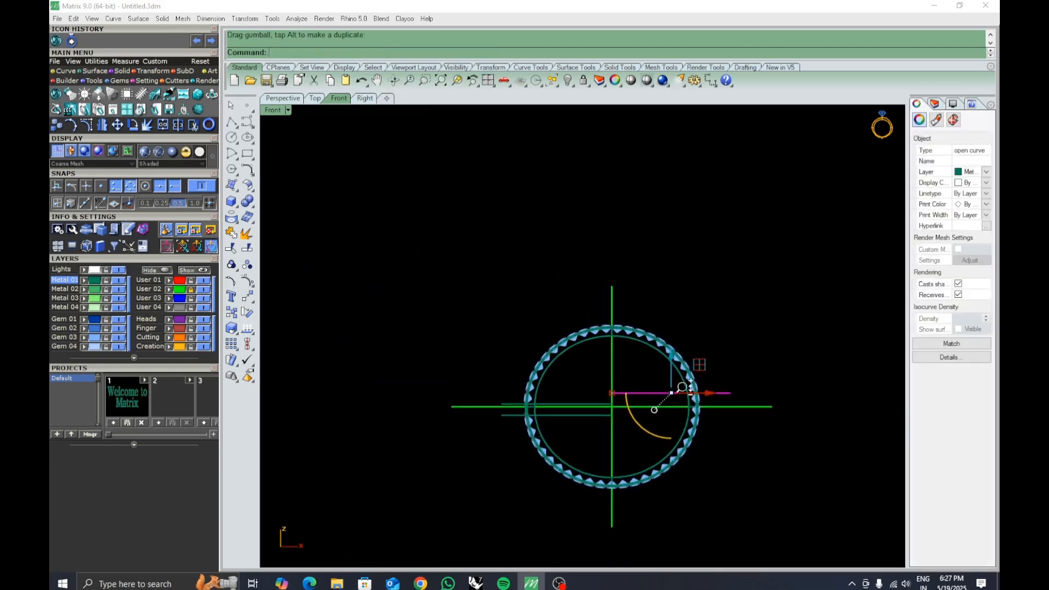
pyautogui.scroll(4, 720, 381)
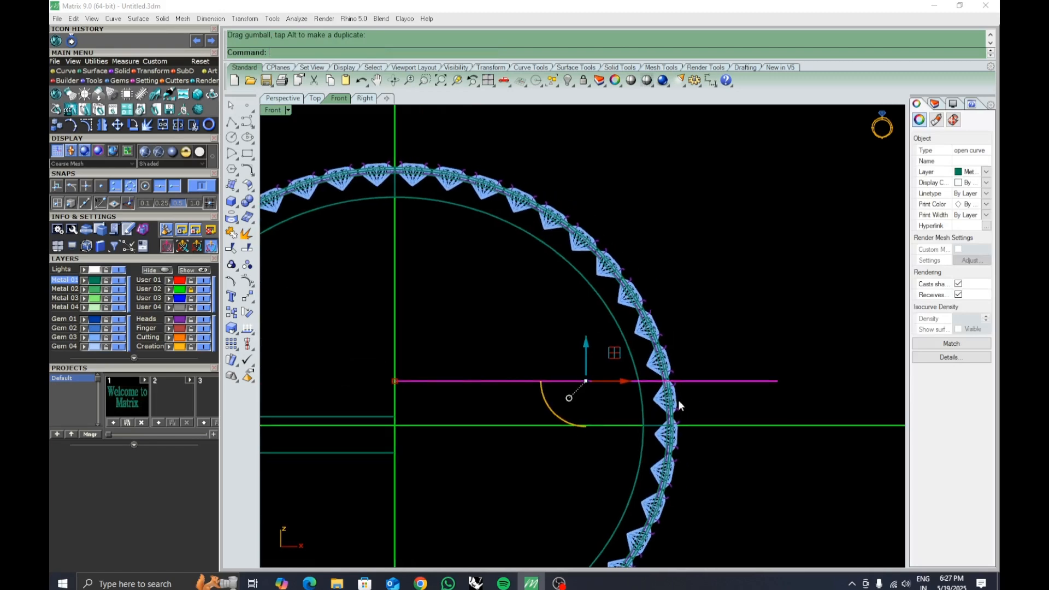
pyautogui.moveTo(586, 340); pyautogui.dragTo(587, 337)
pyautogui.keyDown('ctrl'); pyautogui.moveTo(683, 380); pyautogui.dragTo(596, 331, button='right'); pyautogui.keyUp('ctrl')
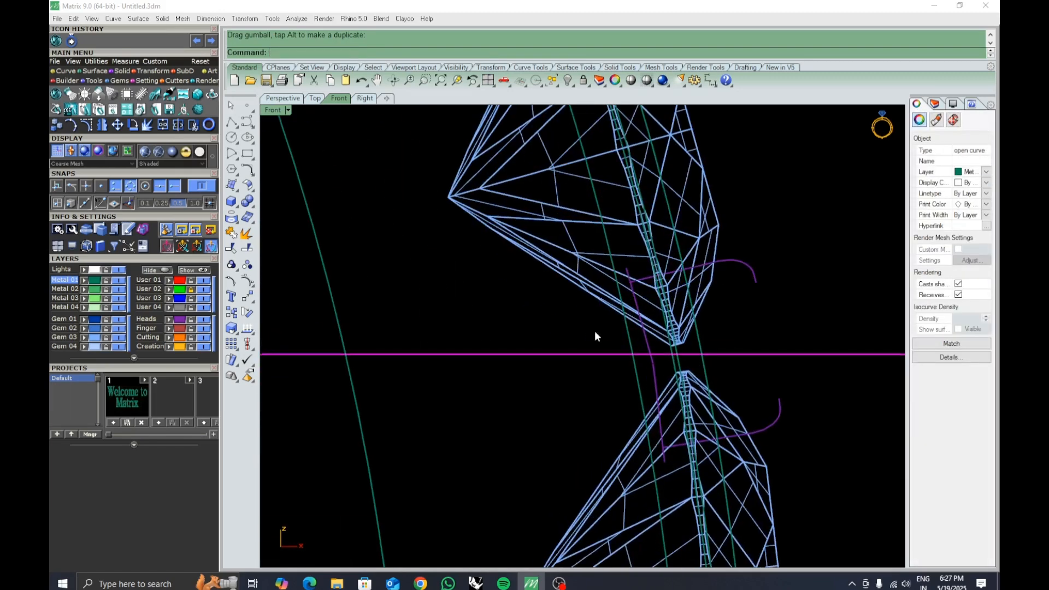
pyautogui.click(247, 300)
pyautogui.click(525, 410)
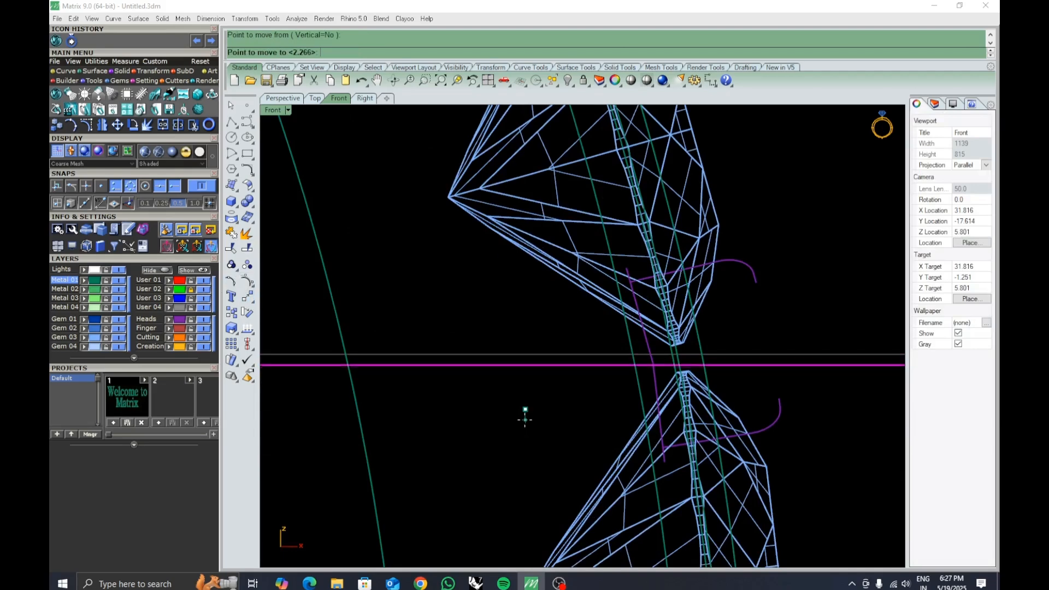
pyautogui.click(525, 419)
pyautogui.scroll(-5, 529, 336)
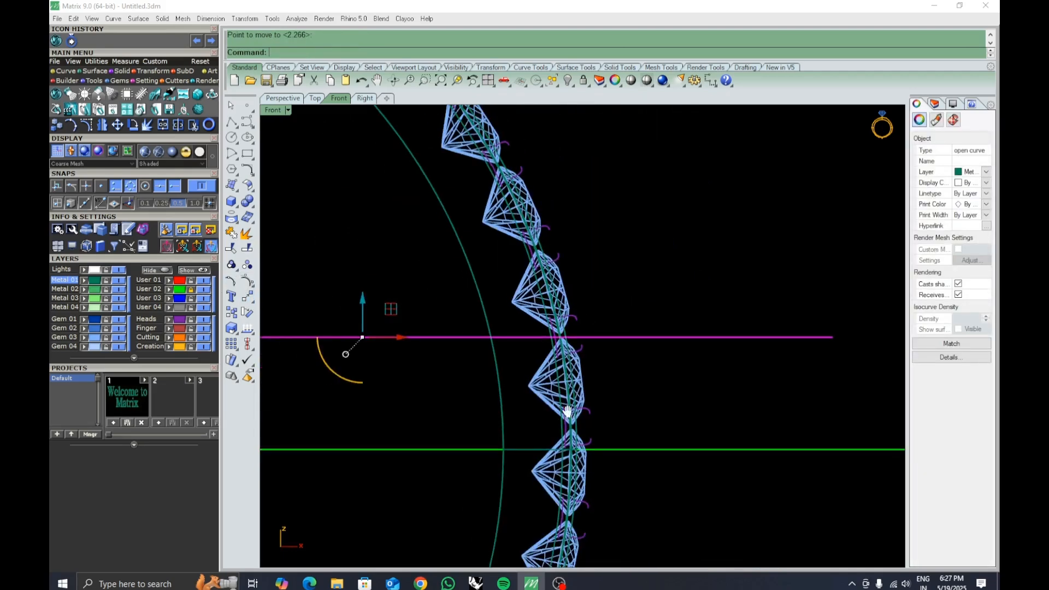
# Offset the horizontal polyline 7 mm downward.
pyautogui.write('offset')
pyautogui.press('Return')
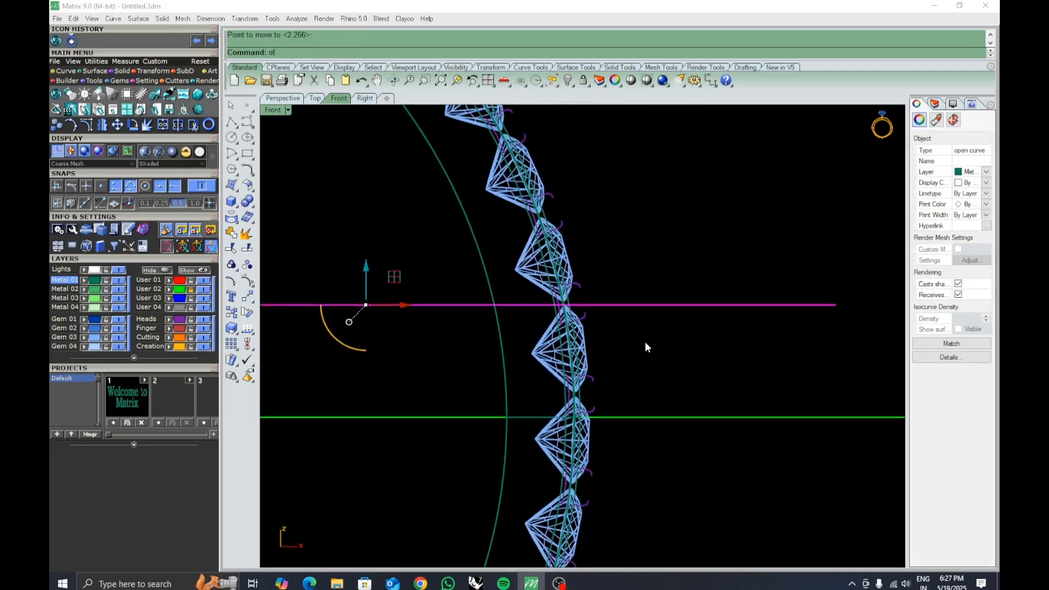
pyautogui.press('Return')
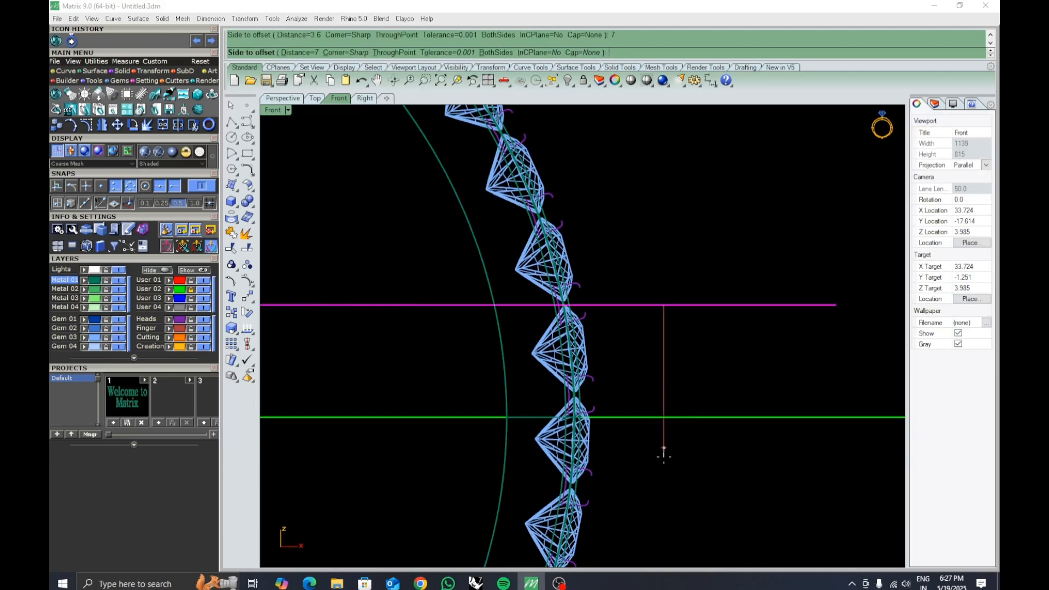
pyautogui.click(657, 454)
# Drag the offset polyline down with the gumball, dismissing the history warning.
pyautogui.moveTo(609, 455); pyautogui.dragTo(641, 451, button='right')
pyautogui.click(619, 438)
pyautogui.moveTo(416, 391); pyautogui.dragTo(416, 426)
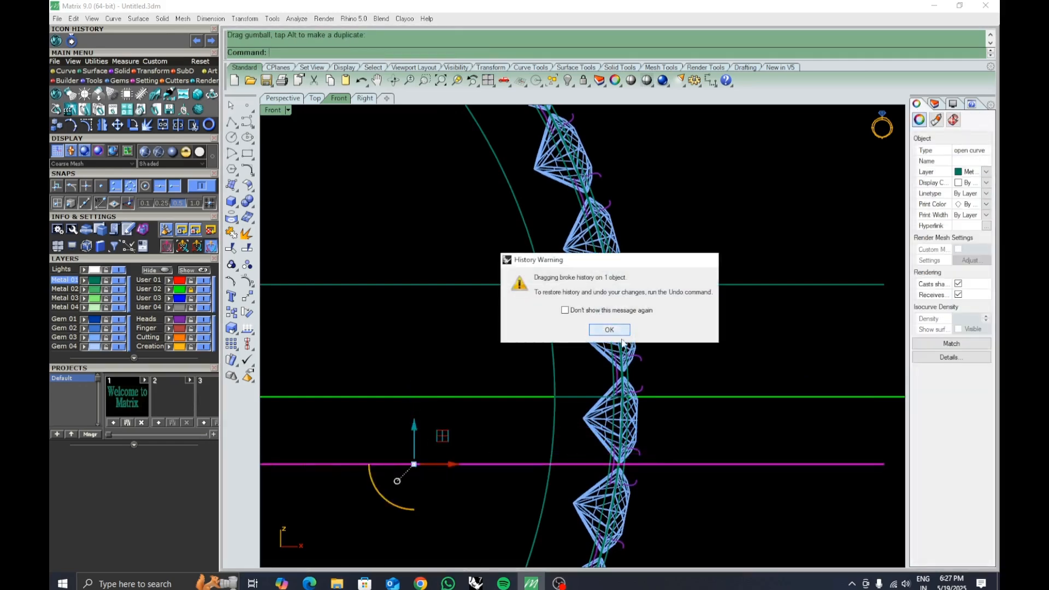
pyautogui.click(604, 330)
# Nudge the offset polyline slightly with the Move command to sit between the gems.
pyautogui.scroll(5, 634, 380)
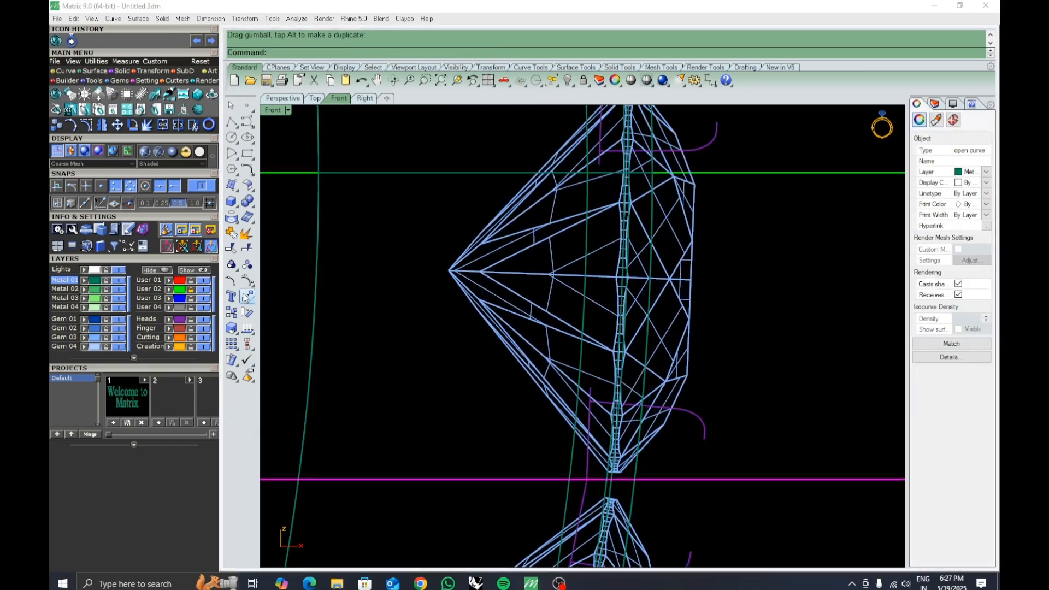
pyautogui.click(246, 296)
pyautogui.click(424, 420)
pyautogui.click(424, 416)
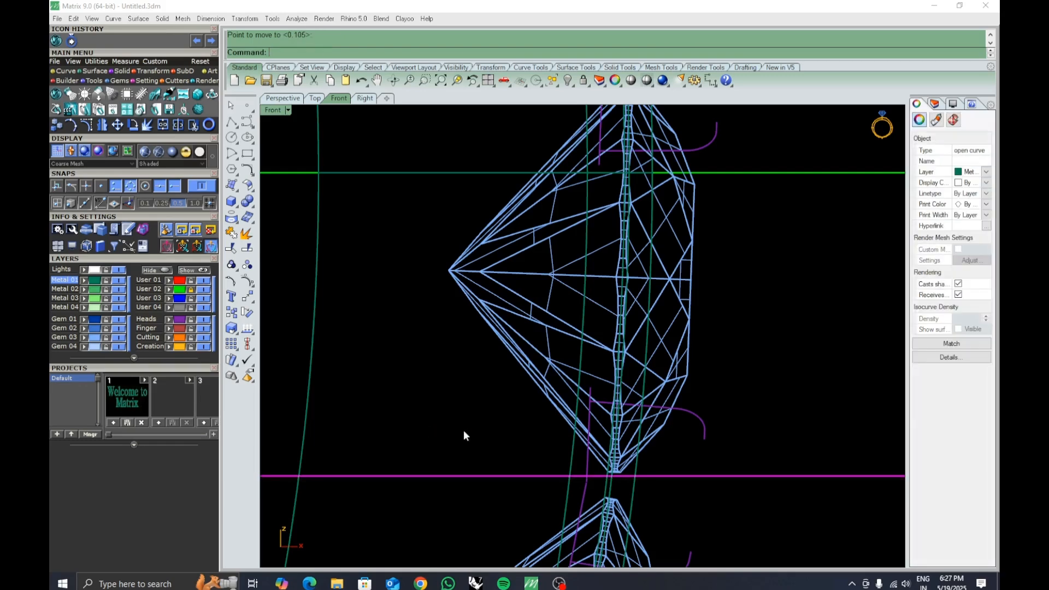
pyautogui.scroll(-5, 463, 435)
pyautogui.scroll(6, 563, 326)
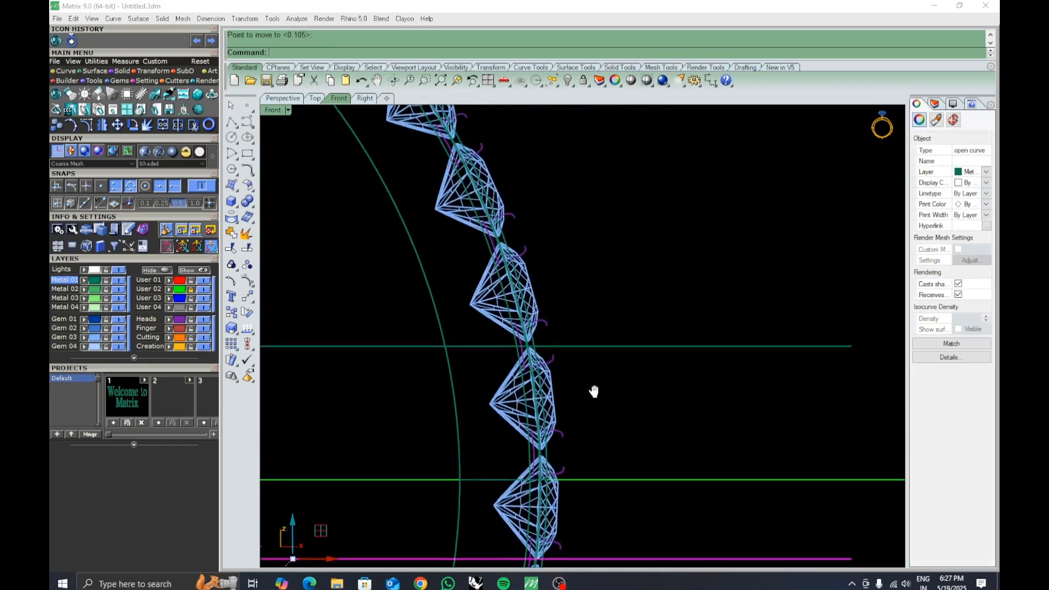
# Nudge the horizontal polyline once more with Move so it sits midway between the two gems.
pyautogui.click(583, 344)
pyautogui.rightClick(626, 381)
pyautogui.click(626, 379)
pyautogui.click(626, 384)
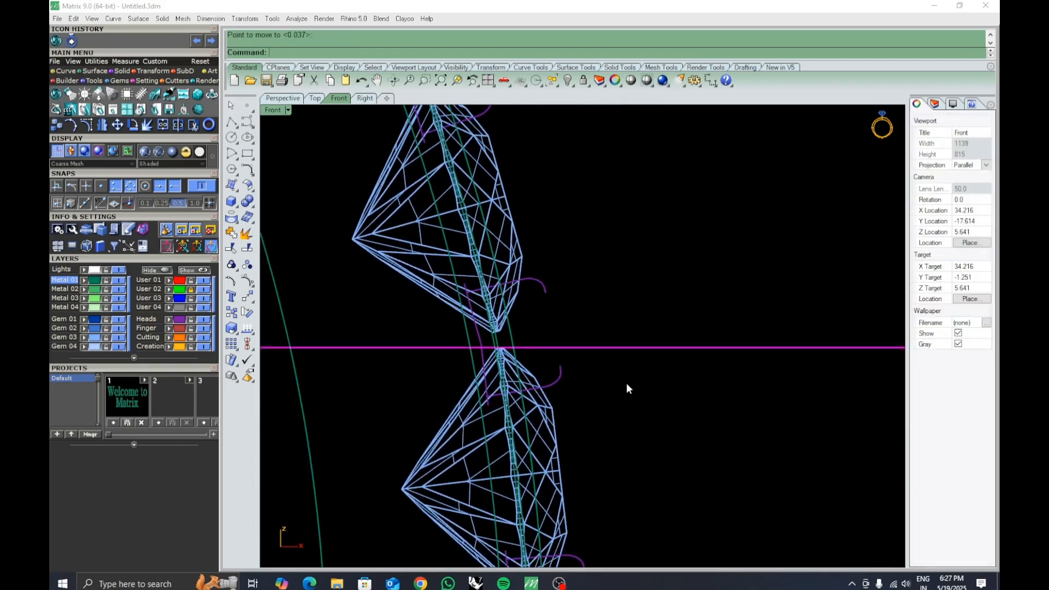
pyautogui.press('Escape')
pyautogui.scroll(-5, 628, 415)
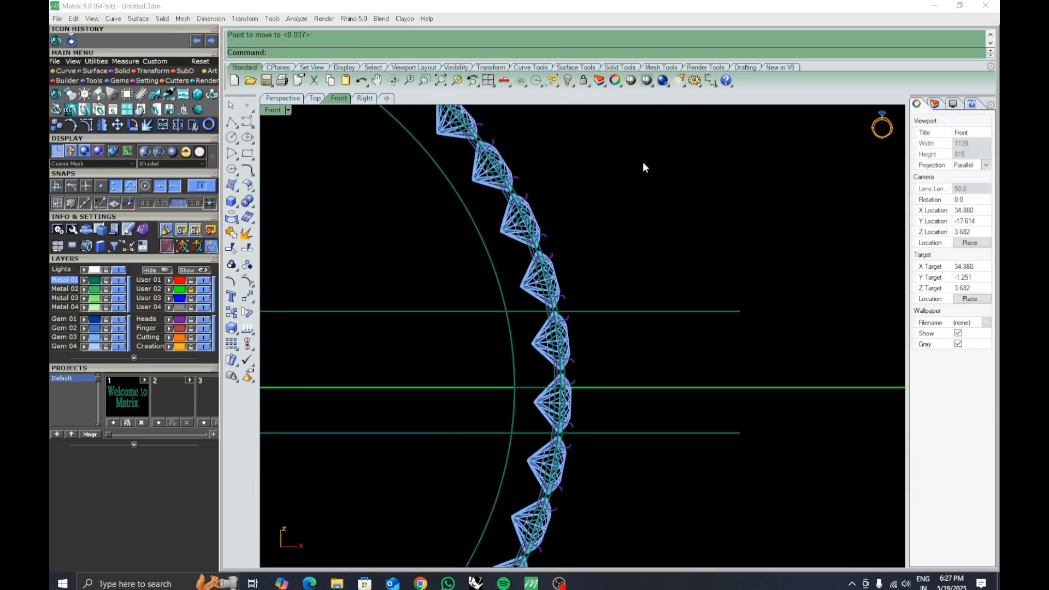
# Measure the vertical distance between the two horizontal guide lines with a temporary dimension.
pyautogui.click(706, 83)
pyautogui.click(630, 311)
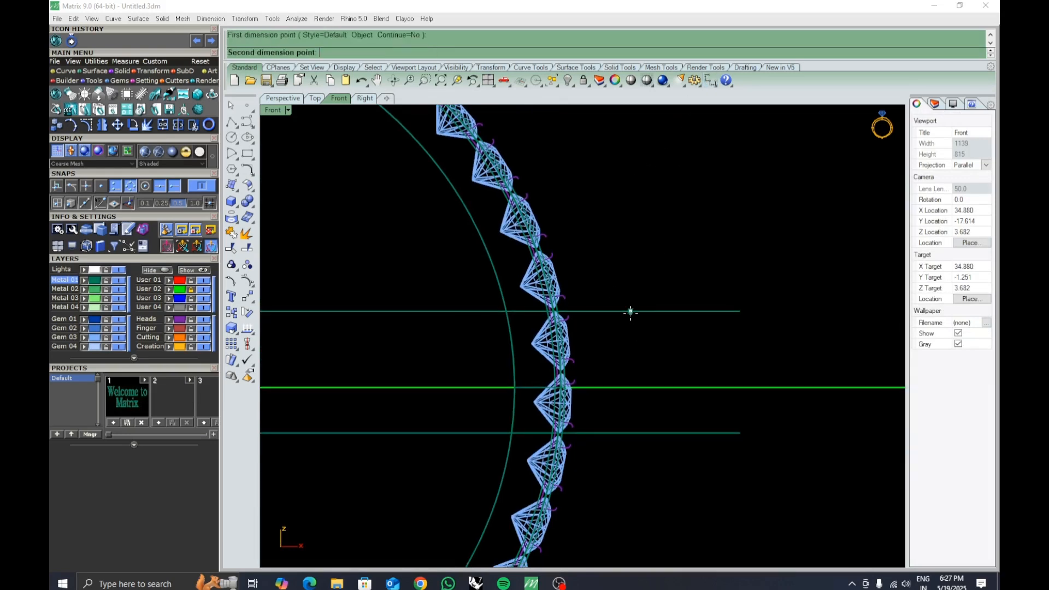
pyautogui.click(630, 433)
pyautogui.press('Escape')
# Delete the gem sitting between the two horizontal guide lines.
pyautogui.moveTo(635, 453); pyautogui.dragTo(646, 435, button='right')
pyautogui.moveTo(580, 351); pyautogui.dragTo(629, 362, button='right')
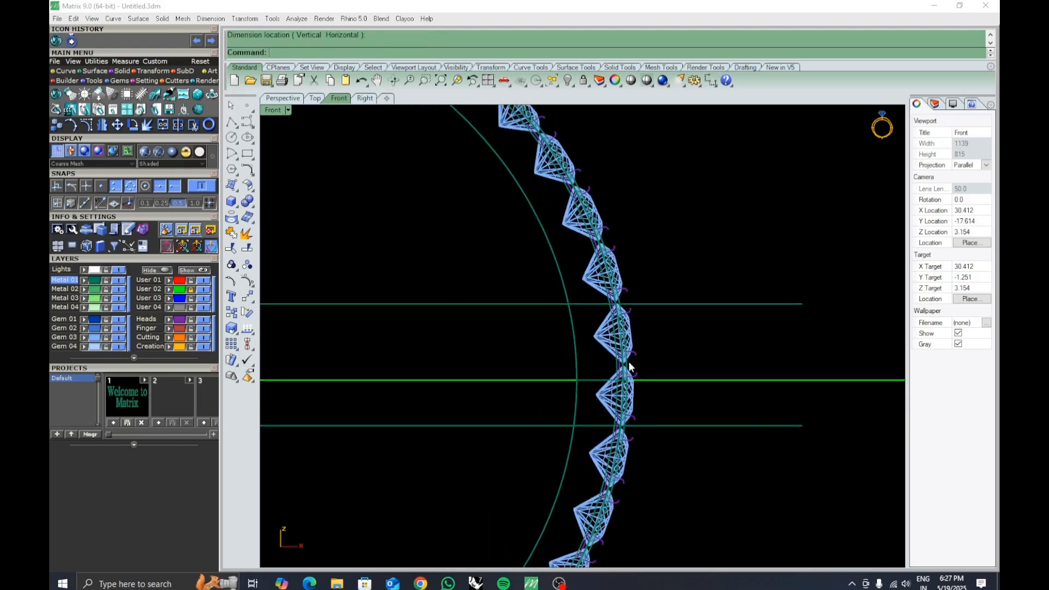
pyautogui.scroll(-6, 628, 362)
pyautogui.moveTo(568, 404); pyautogui.dragTo(661, 356, button='right')
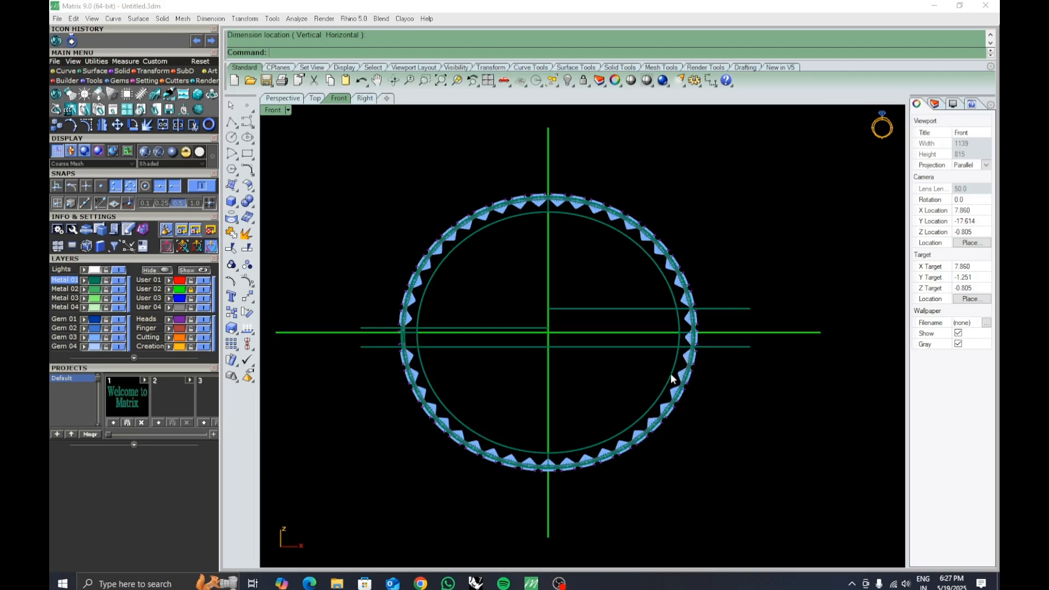
pyautogui.moveTo(710, 360); pyautogui.dragTo(674, 392, button='right')
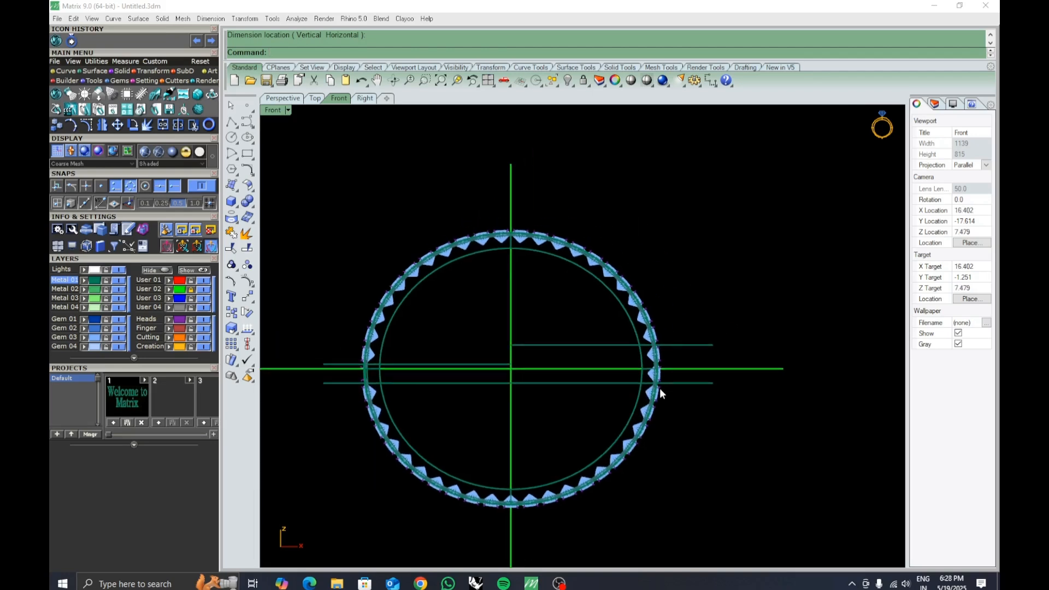
pyautogui.scroll(5, 661, 389)
pyautogui.scroll(5, 626, 438)
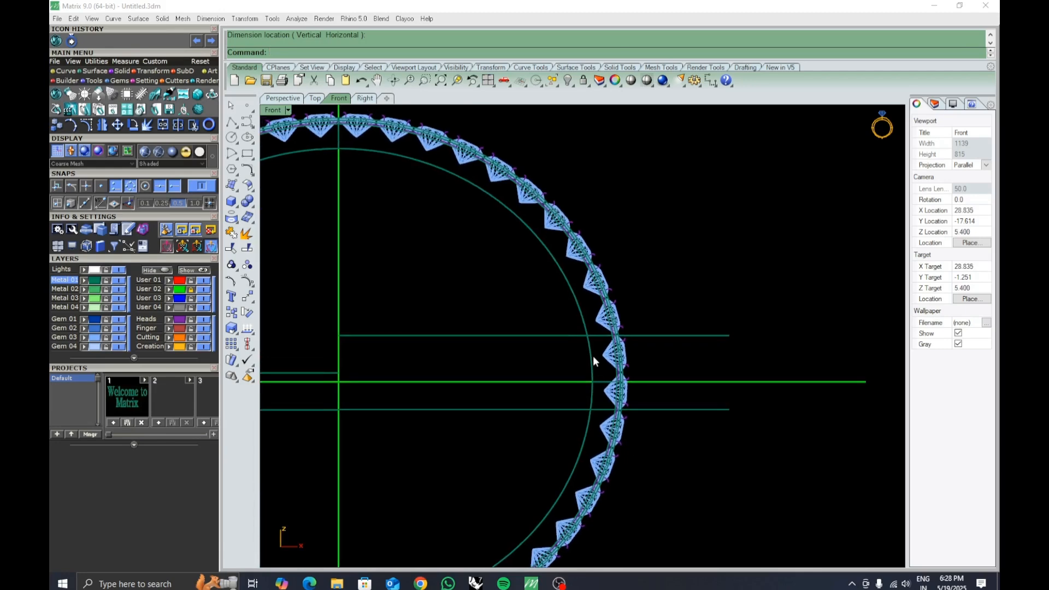
pyautogui.moveTo(620, 377); pyautogui.dragTo(657, 408, button='right')
pyautogui.scroll(-6, 655, 406)
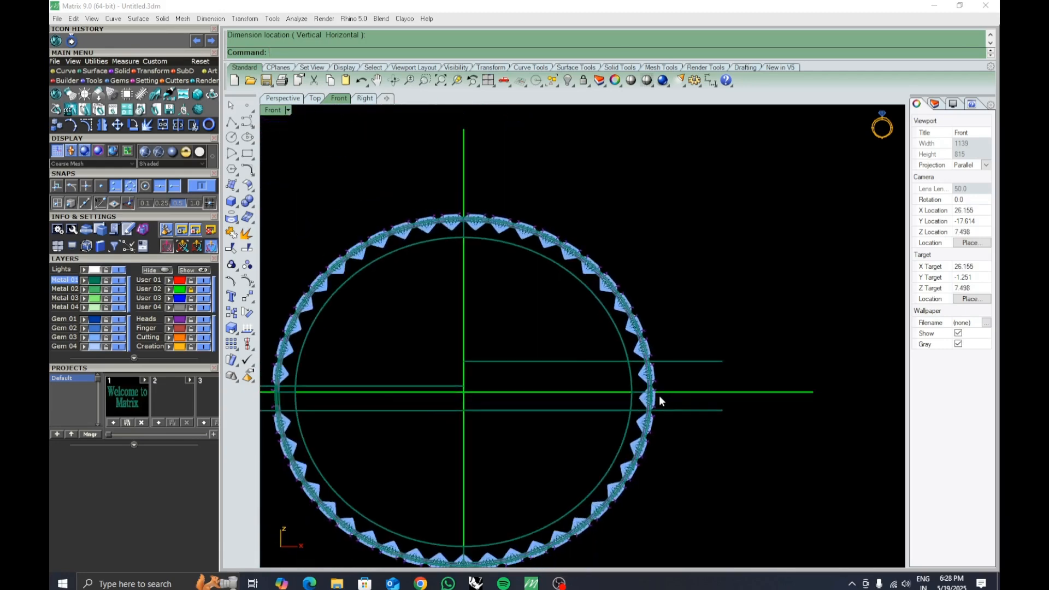
pyautogui.scroll(3, 642, 391)
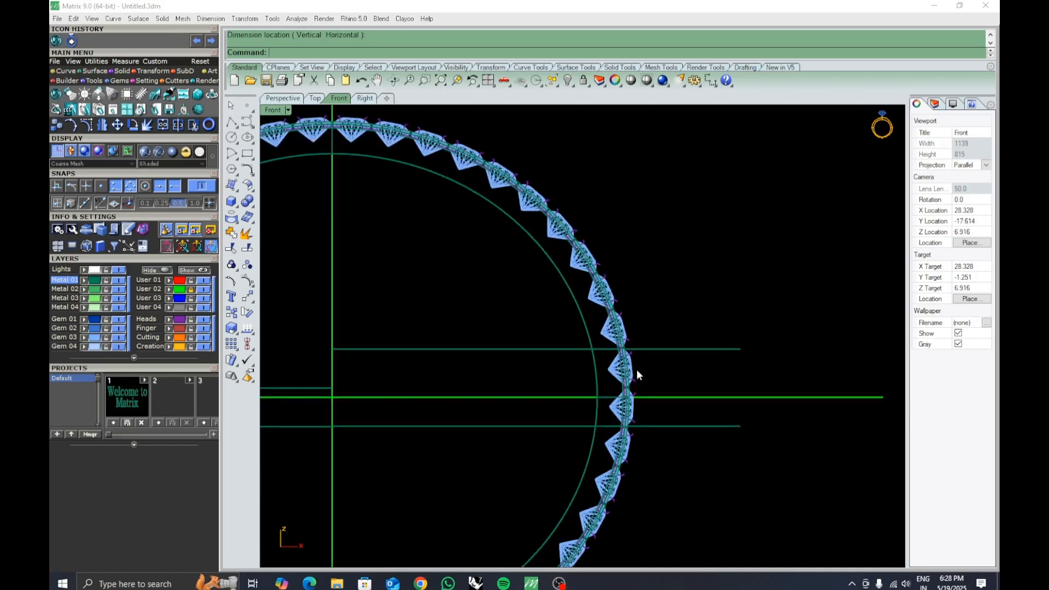
pyautogui.scroll(2, 645, 408)
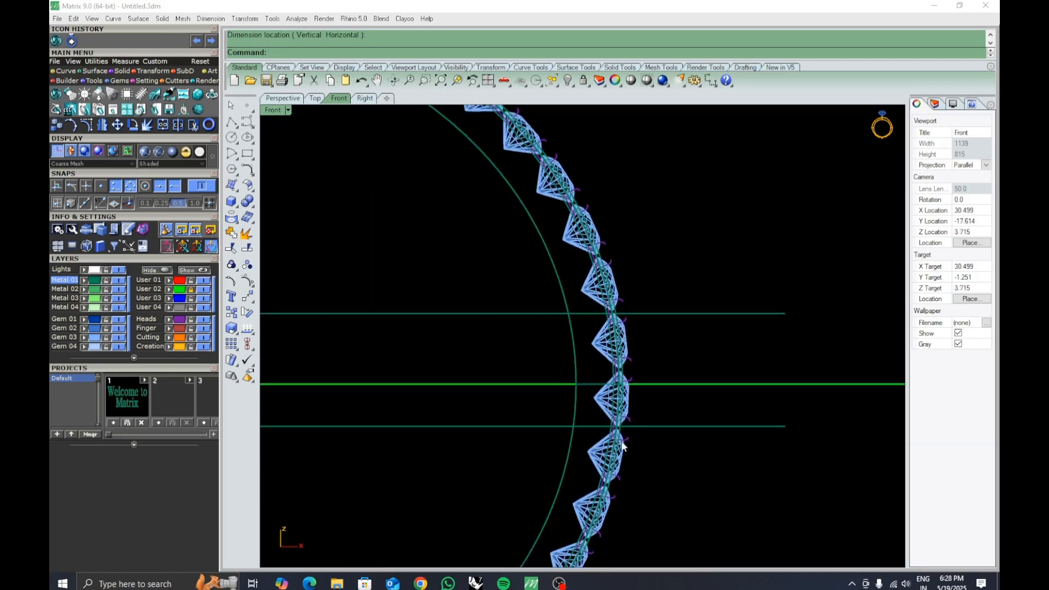
pyautogui.moveTo(632, 413); pyautogui.dragTo(601, 423, button='right')
pyautogui.click(574, 358)
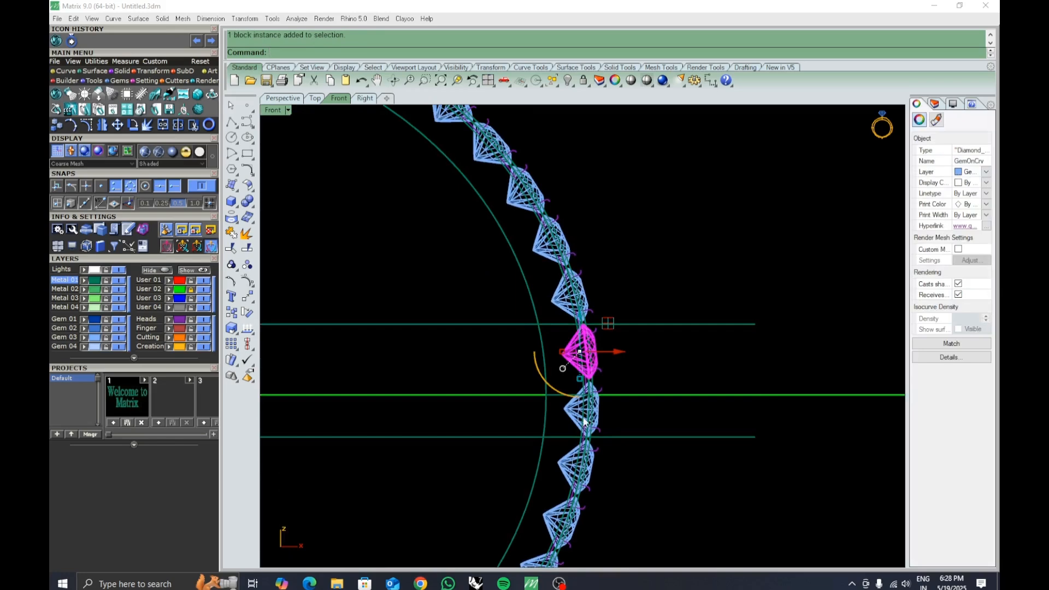
pyautogui.press('Delete')
pyautogui.press('Delete')
# Ungroup the prongs at the emptied gem position.
pyautogui.scroll(-4, 601, 405)
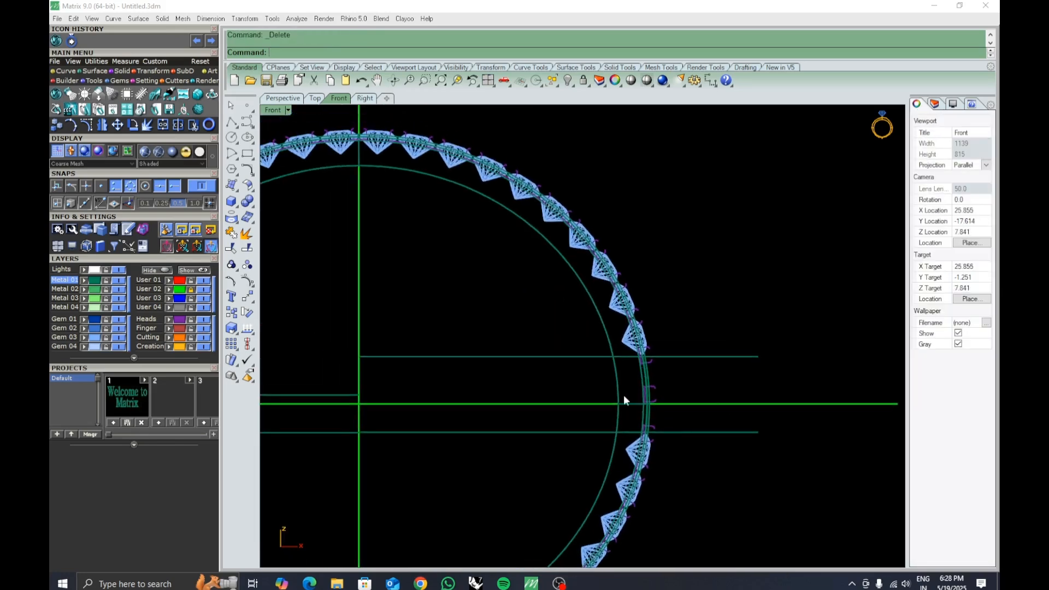
pyautogui.scroll(5, 624, 395)
pyautogui.click(686, 389)
pyautogui.click(248, 265)
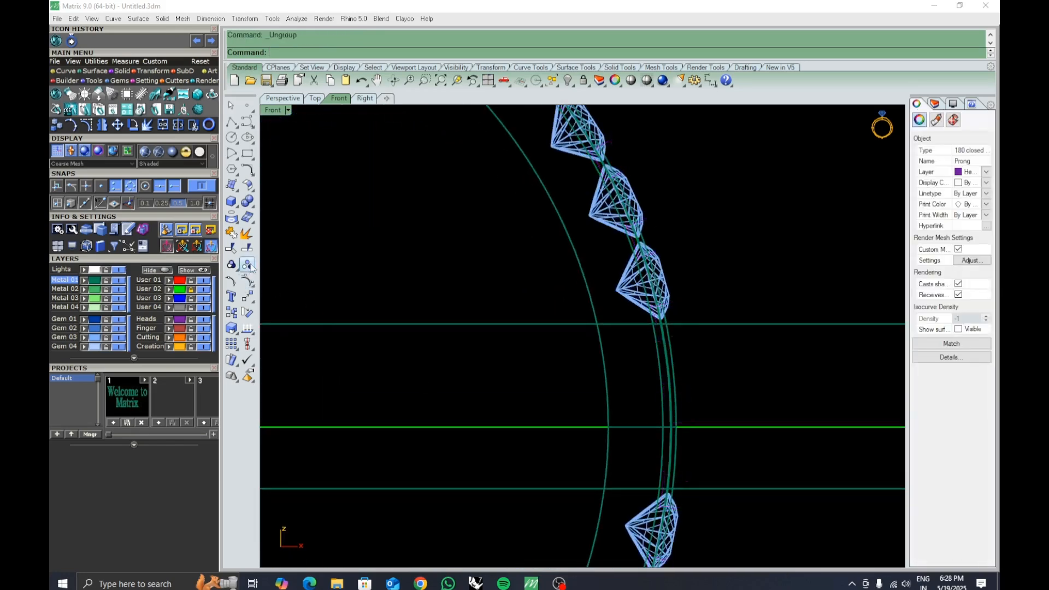
# Delete the prongs left in the gap between the two guide lines.
pyautogui.click(687, 391)
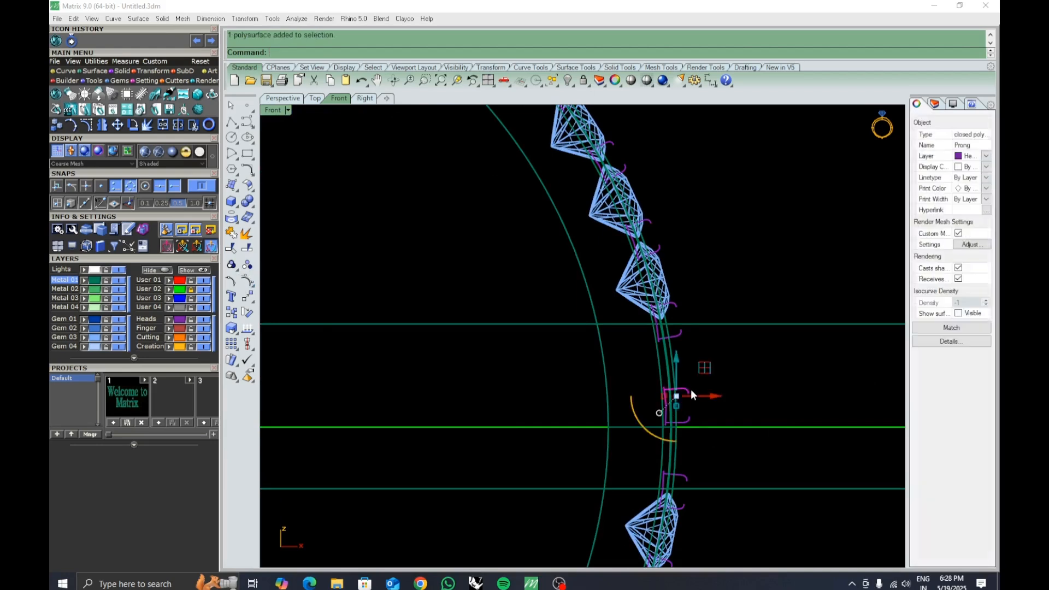
pyautogui.press('Delete')
pyautogui.click(690, 418)
pyautogui.press('Delete')
pyautogui.moveTo(681, 463); pyautogui.dragTo(658, 439, button='right')
pyautogui.click(664, 450)
pyautogui.click(709, 482)
pyautogui.press('Delete')
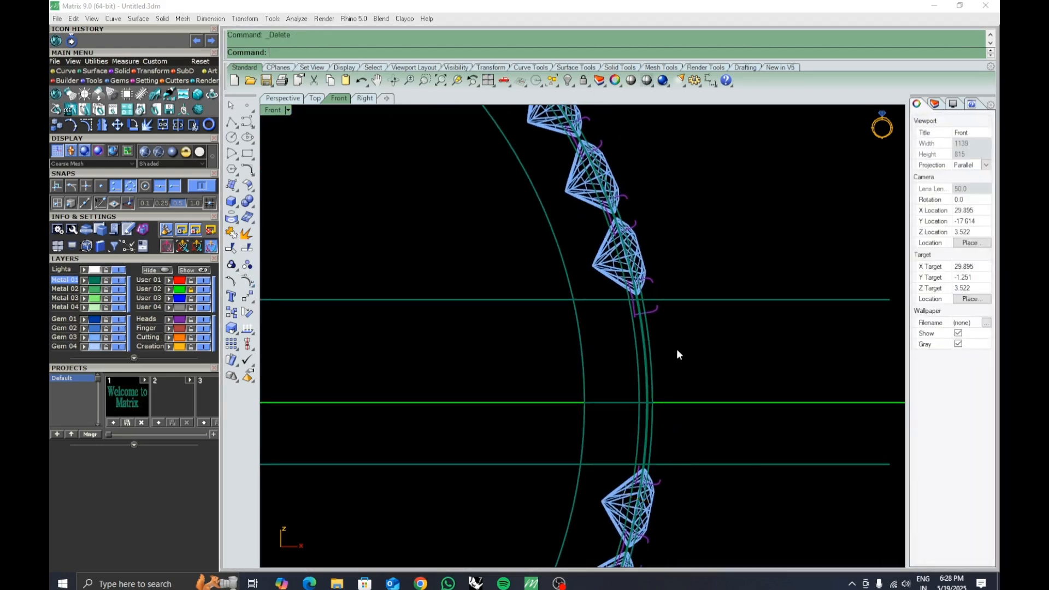
pyautogui.moveTo(677, 350); pyautogui.dragTo(645, 395, button='right')
pyautogui.click(652, 346)
pyautogui.press('Delete')
# Split the band pieces using the two horizontal guide lines as cutting objects.
pyautogui.scroll(-3, 660, 389)
pyautogui.moveTo(519, 390); pyautogui.dragTo(508, 404)
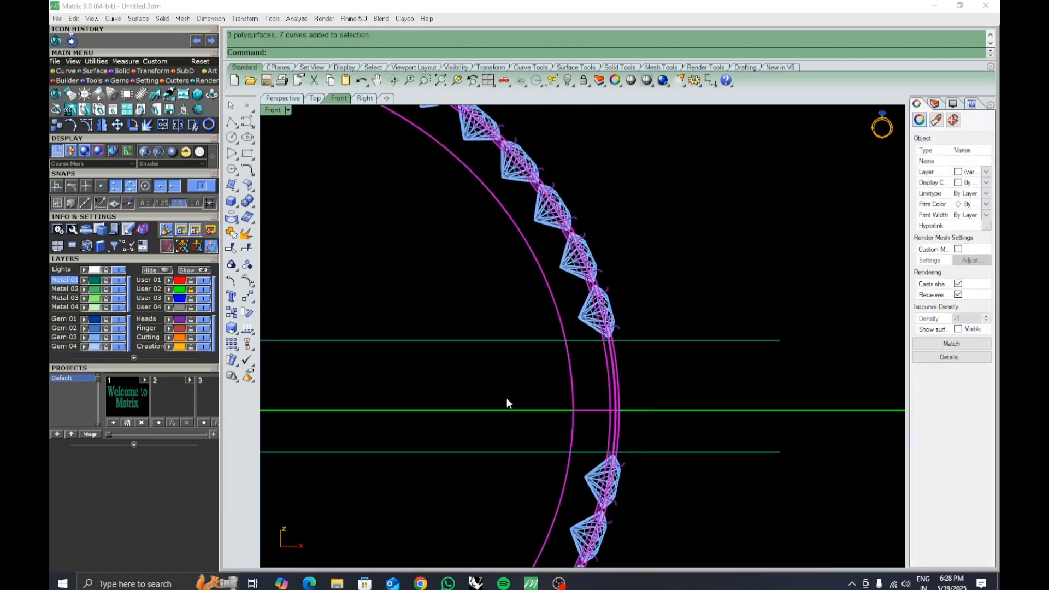
pyautogui.click(240, 264)
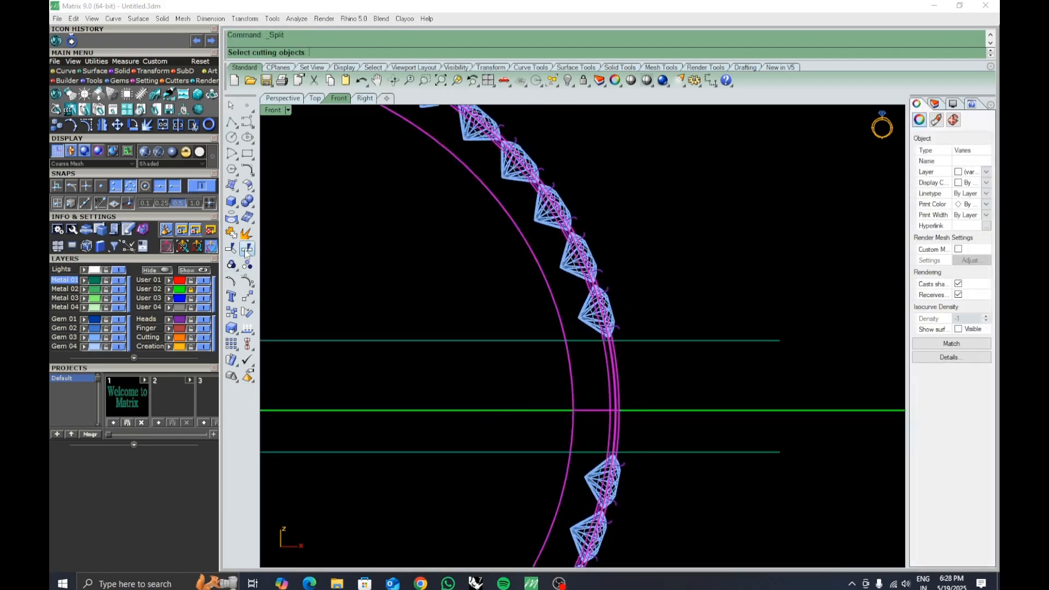
pyautogui.click(684, 341)
pyautogui.click(684, 452)
pyautogui.press('Return')
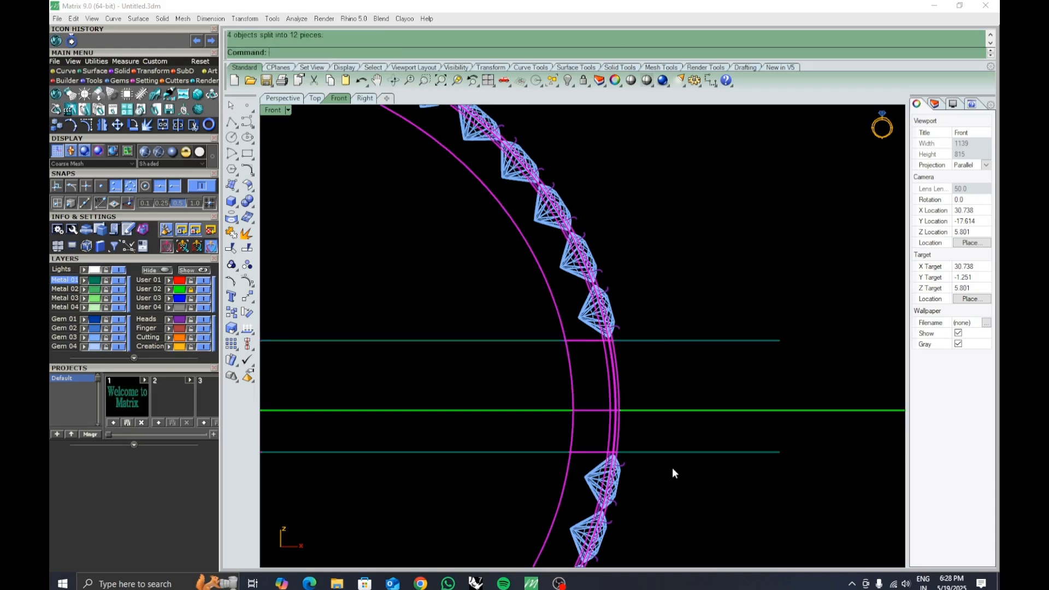
# Cap all the split band pieces to make them closed solids.
pyautogui.click(618, 435)
pyautogui.click(643, 431)
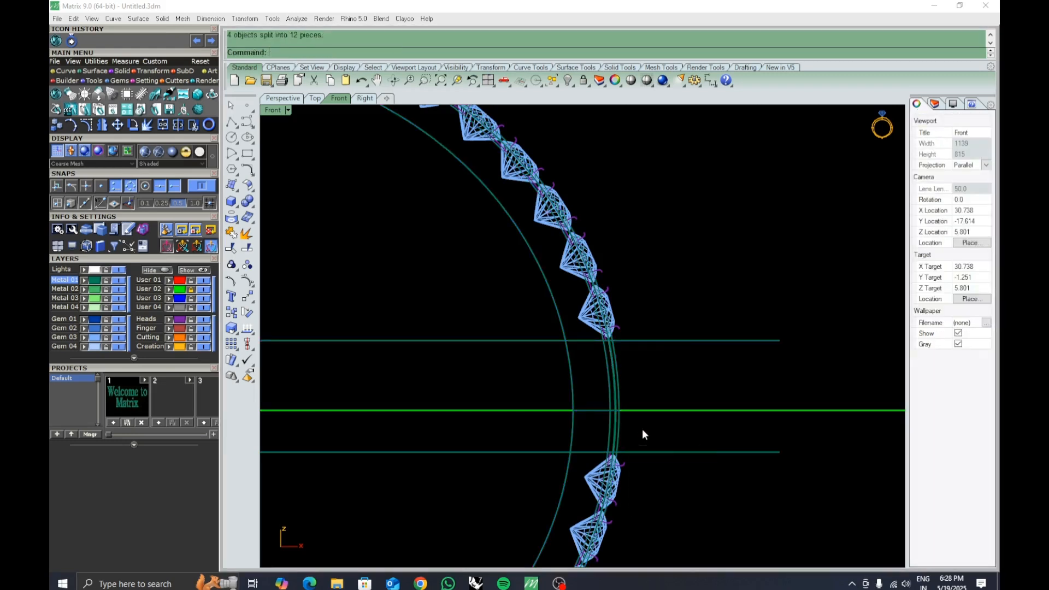
pyautogui.press('Return')
pyautogui.scroll(-3, 642, 428)
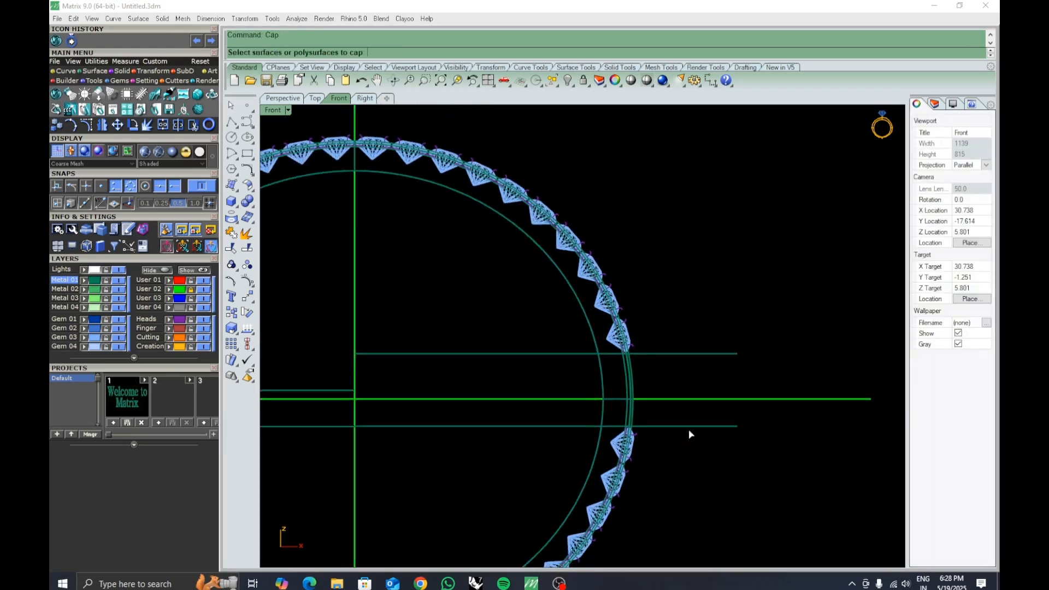
pyautogui.moveTo(712, 487); pyautogui.dragTo(541, 276)
pyautogui.press('Return')
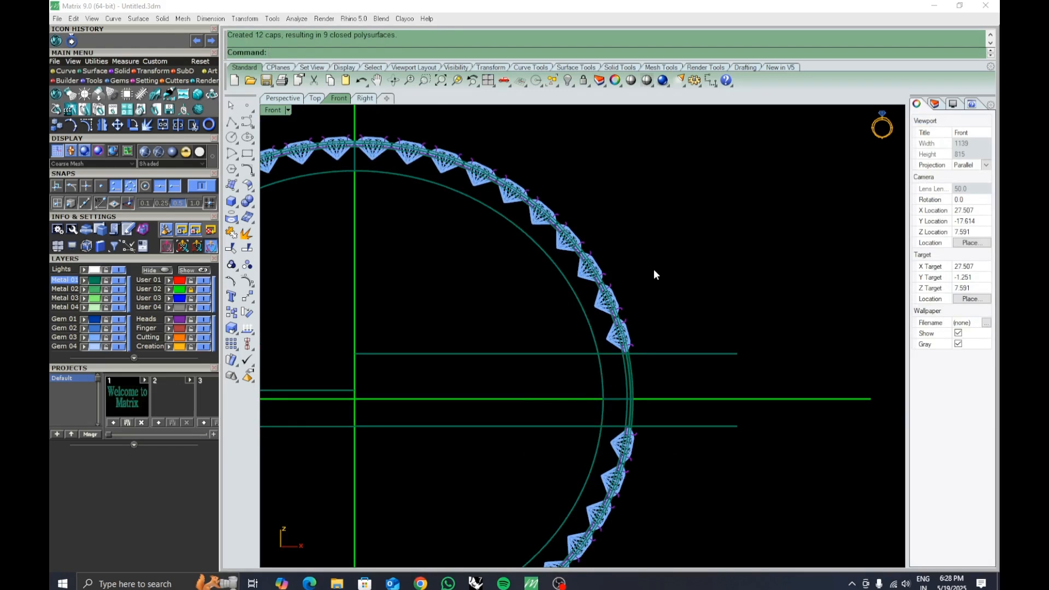
# Check the capped band pieces for naked edges with Show Edges.
pyautogui.write('se')
pyautogui.press('Return')
pyautogui.moveTo(696, 500); pyautogui.dragTo(527, 262)
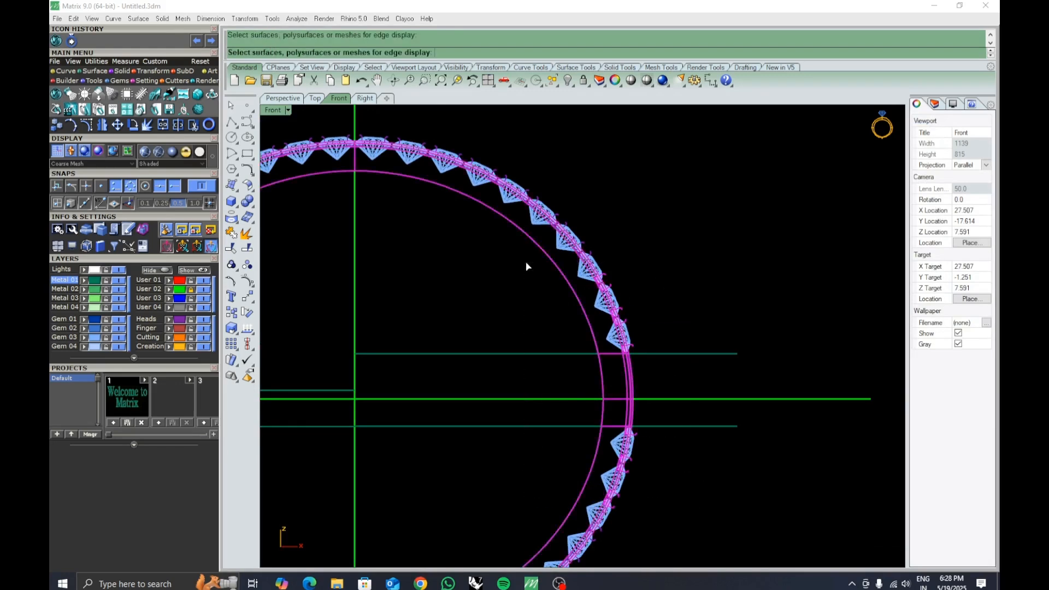
pyautogui.press('Return')
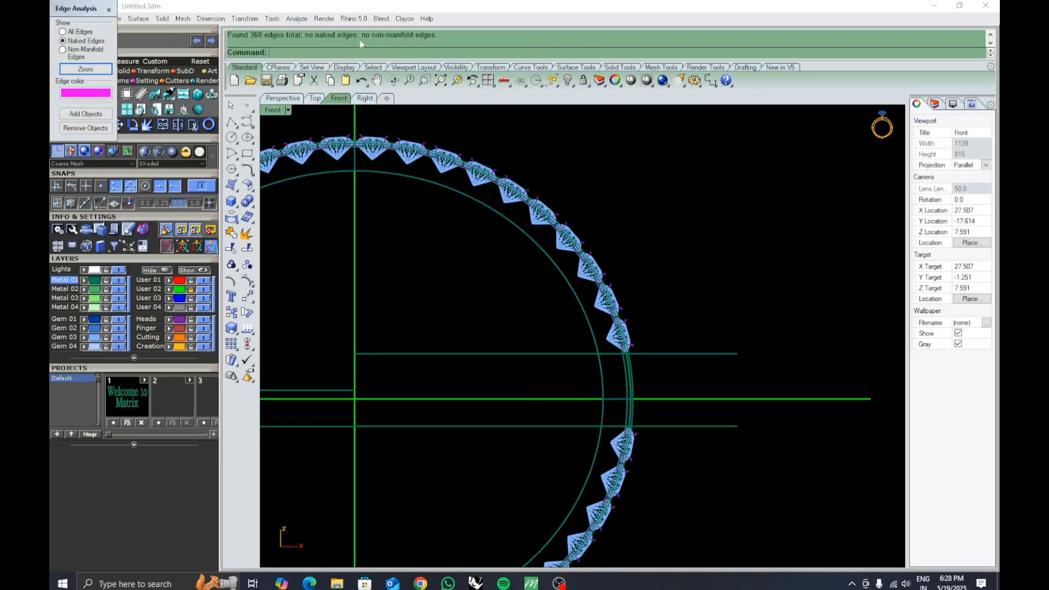
pyautogui.click(110, 10)
# Inspect the split band around the gap between the guide lines in the front view.
pyautogui.scroll(-6, 677, 301)
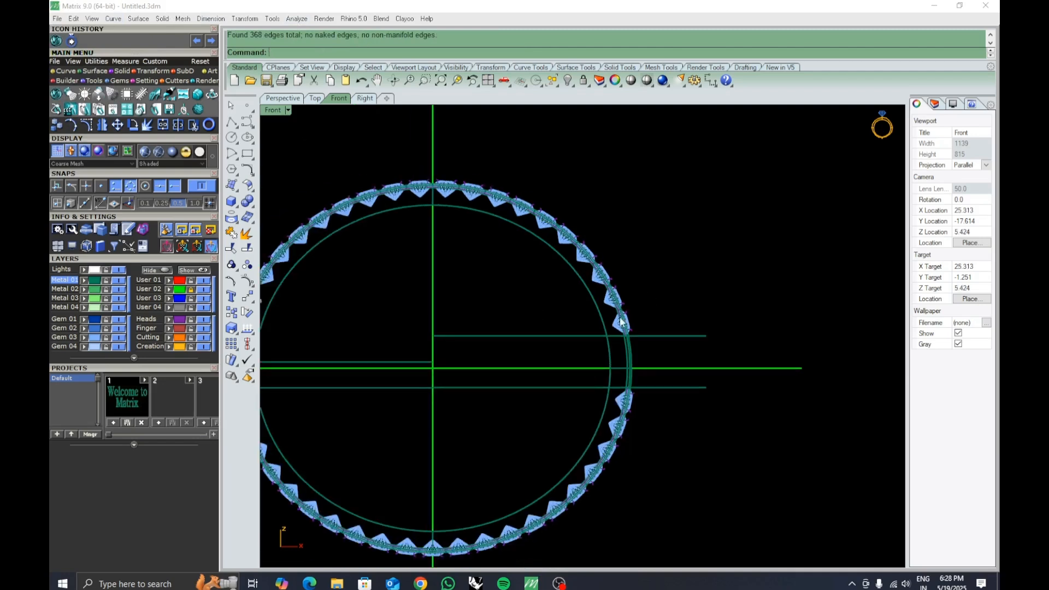
pyautogui.moveTo(680, 330); pyautogui.dragTo(687, 339, button='right')
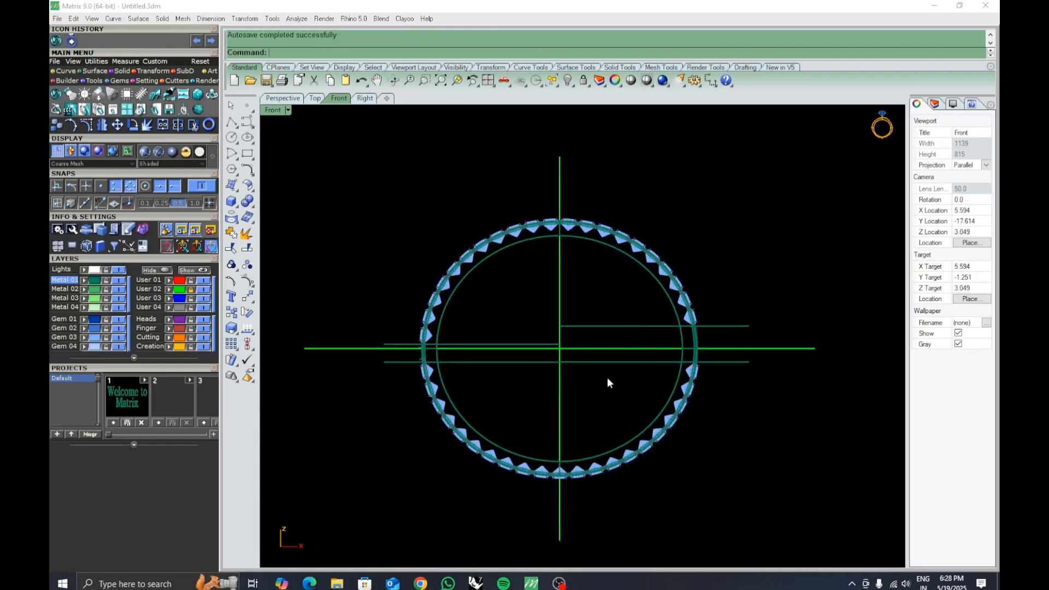
pyautogui.moveTo(531, 415); pyautogui.dragTo(573, 432, button='right')
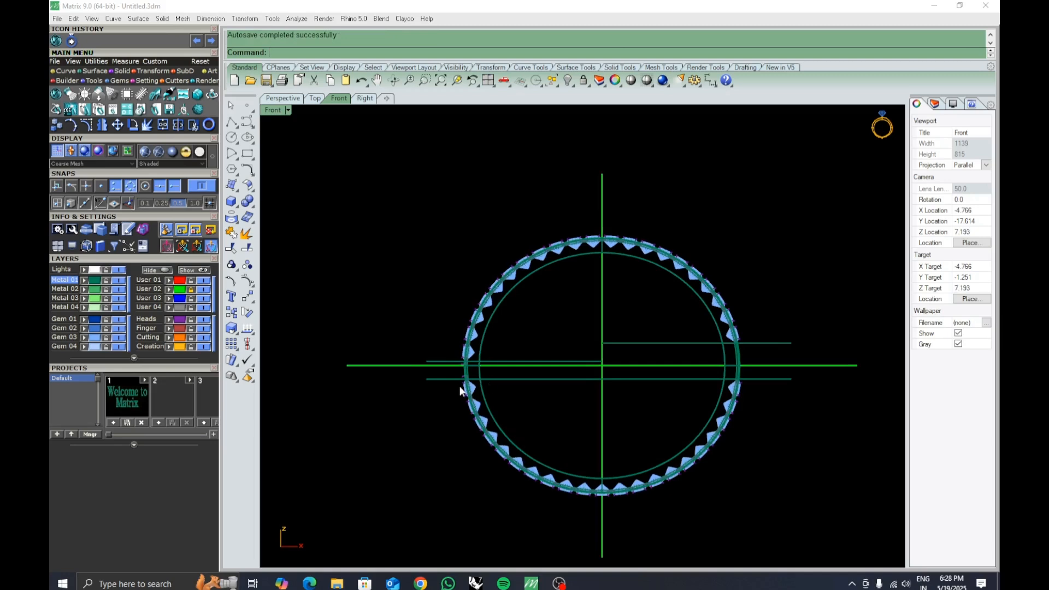
pyautogui.moveTo(452, 386); pyautogui.dragTo(495, 405, button='right')
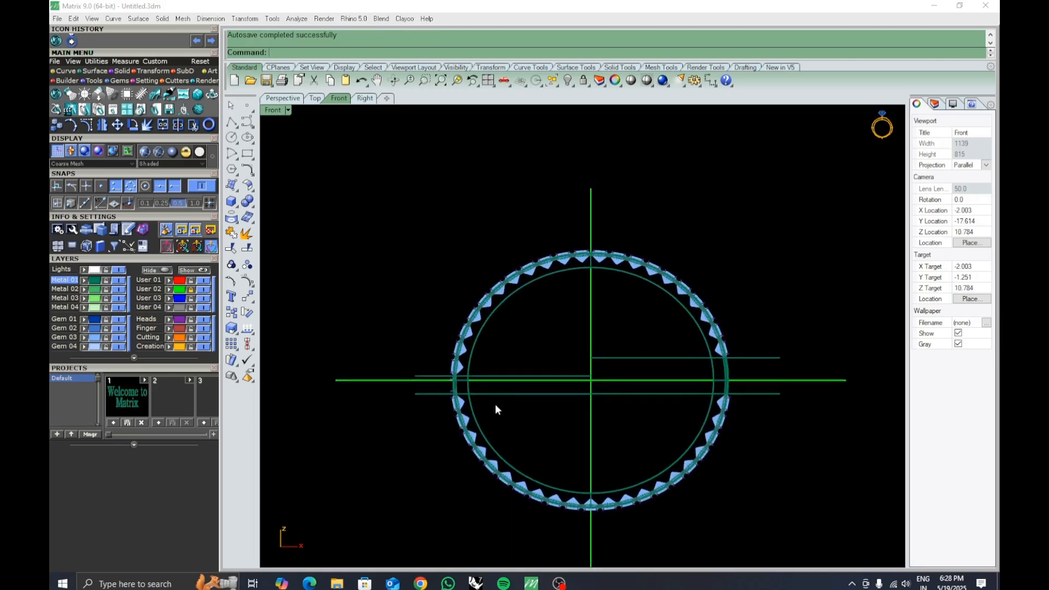
pyautogui.scroll(5, 422, 348)
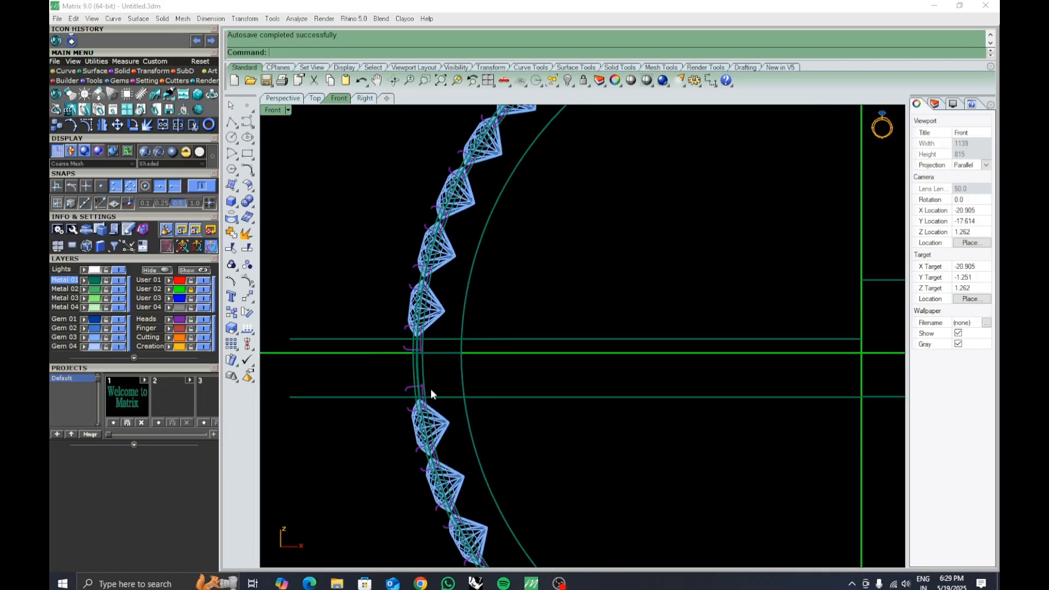
pyautogui.moveTo(730, 410); pyautogui.dragTo(333, 377, button='right')
pyautogui.moveTo(645, 395); pyautogui.dragTo(507, 389, button='right')
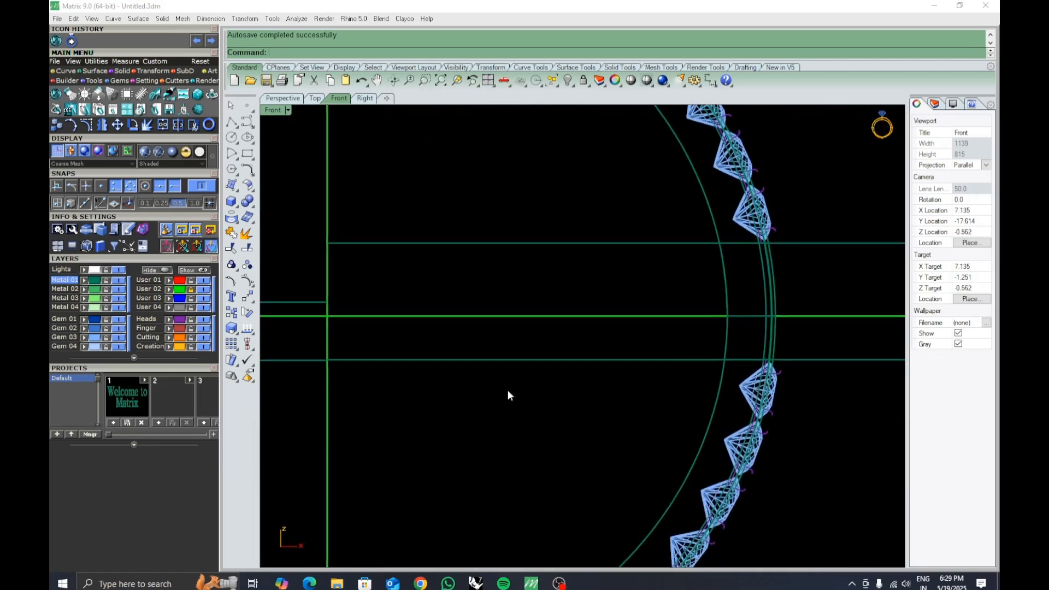
pyautogui.moveTo(774, 317); pyautogui.dragTo(592, 337, button='right')
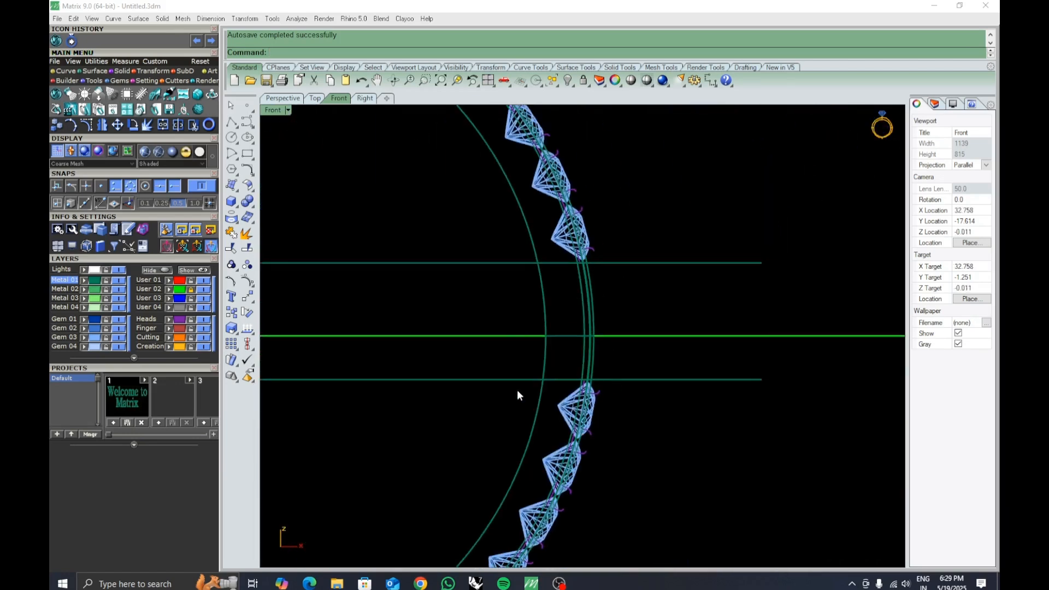
pyautogui.moveTo(539, 332); pyautogui.dragTo(589, 382, button='right')
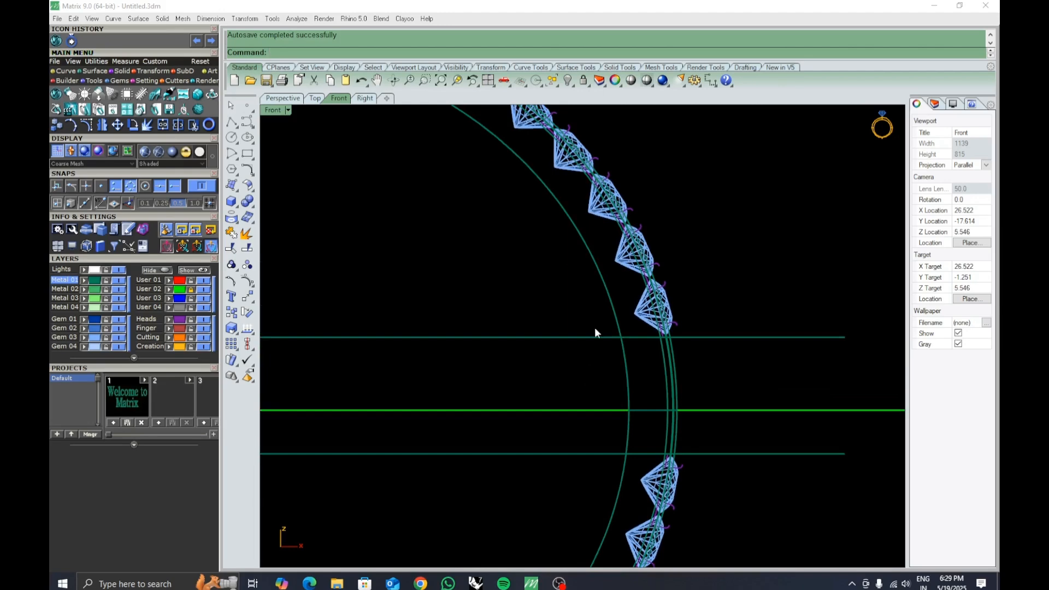
# Lock the rest of the ring, leaving only the band segment between the guide lines editable.
pyautogui.scroll(-6, 595, 329)
pyautogui.click(276, 100)
pyautogui.moveTo(705, 325)
pyautogui.mouseDown(button='right')
pyautogui.moveTo(575, 354)
pyautogui.moveTo(677, 355)
pyautogui.moveTo(621, 379)
pyautogui.moveTo(682, 363)
pyautogui.moveTo(658, 354)
pyautogui.moveTo(673, 360)
pyautogui.mouseUp(button='right')
pyautogui.scroll(5, 629, 358)
pyautogui.scroll(-8, 672, 361)
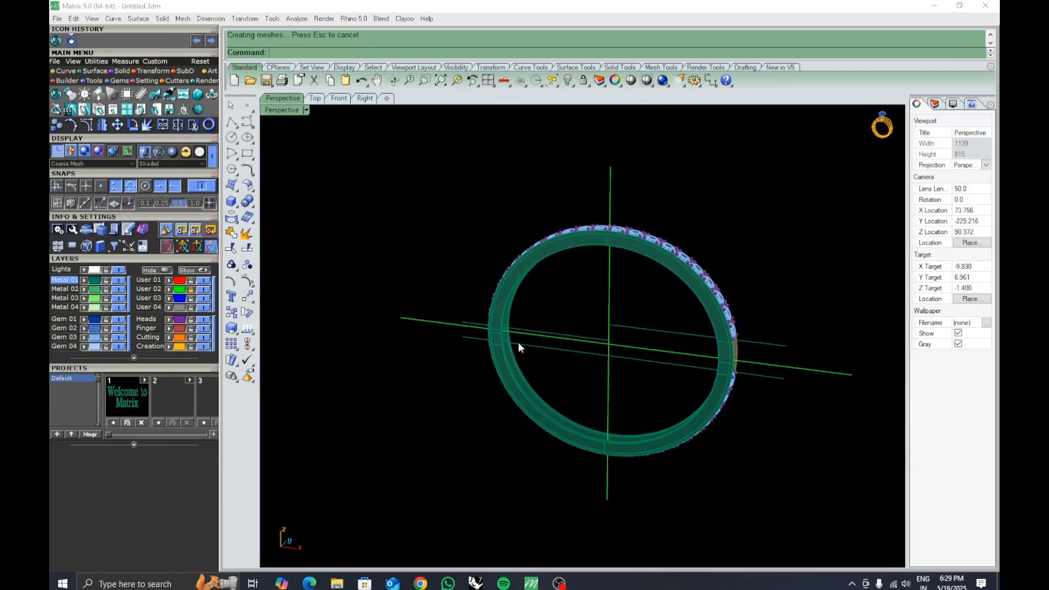
pyautogui.scroll(5, 518, 343)
pyautogui.moveTo(430, 278); pyautogui.dragTo(431, 278)
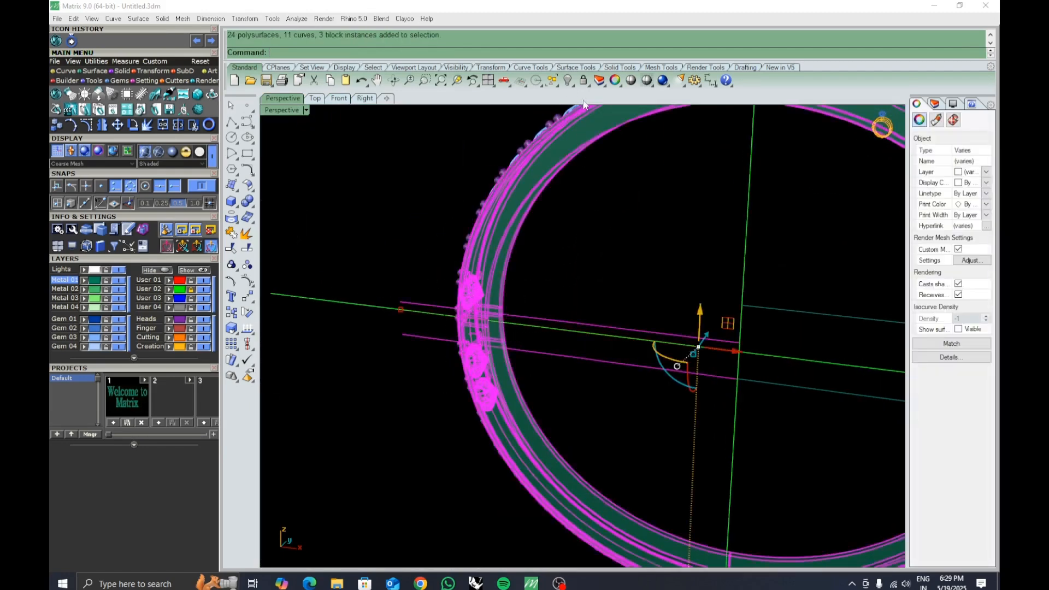
pyautogui.click(583, 80)
pyautogui.scroll(-5, 563, 243)
pyautogui.moveTo(563, 243); pyautogui.dragTo(631, 353, button='right')
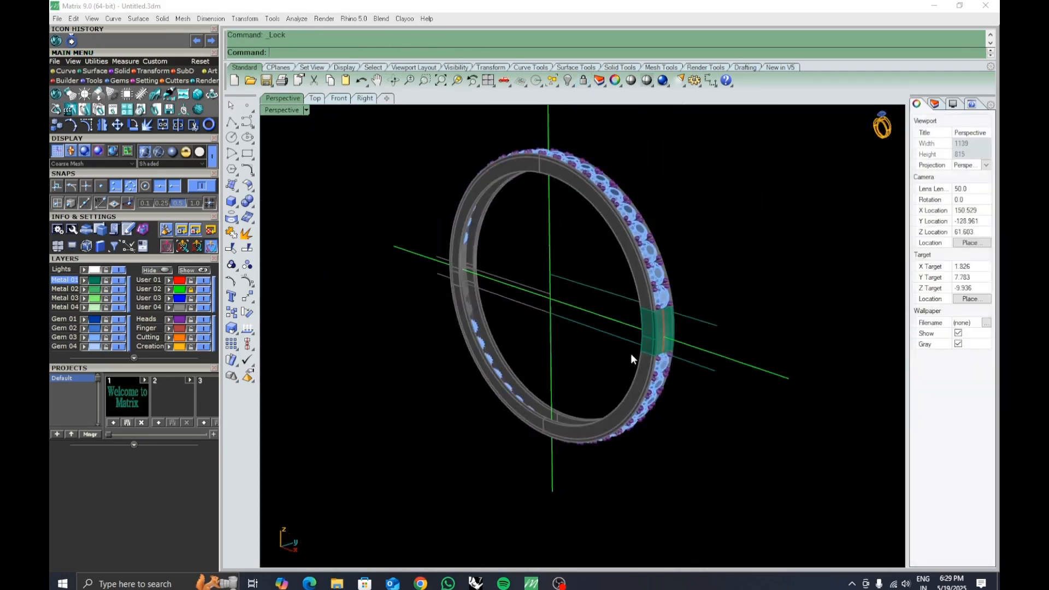
pyautogui.scroll(5, 648, 318)
pyautogui.moveTo(647, 318); pyautogui.dragTo(677, 312, button='right')
pyautogui.scroll(5, 611, 311)
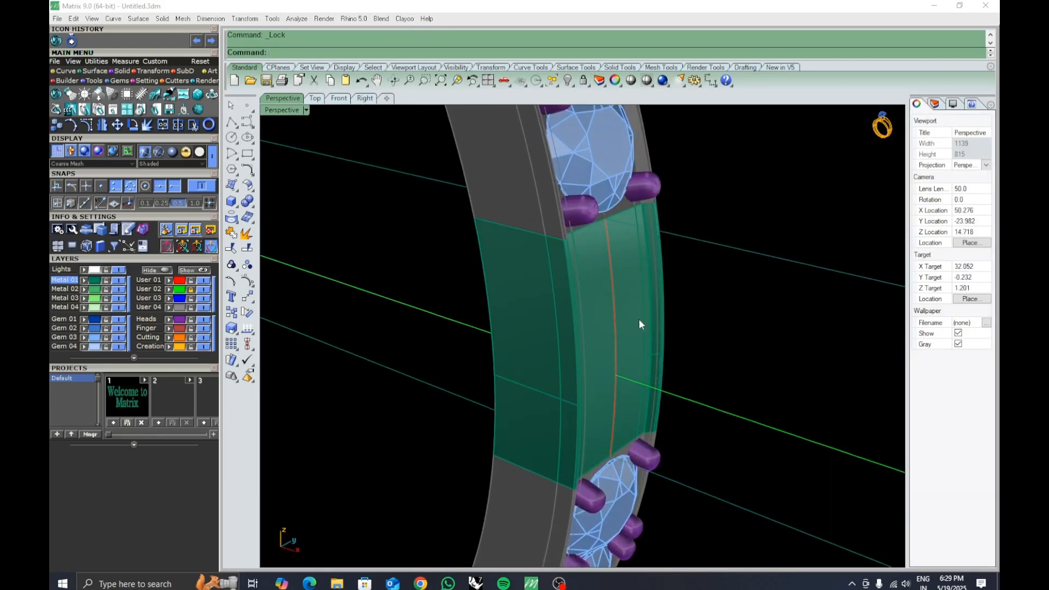
# Extract the top and inner faces of the band segment between the guide lines without keeping copies.
pyautogui.moveTo(640, 321)
pyautogui.mouseDown(button='right')
pyautogui.moveTo(626, 335)
pyautogui.moveTo(649, 342)
pyautogui.moveTo(625, 341)
pyautogui.moveTo(642, 339)
pyautogui.mouseUp(button='right')
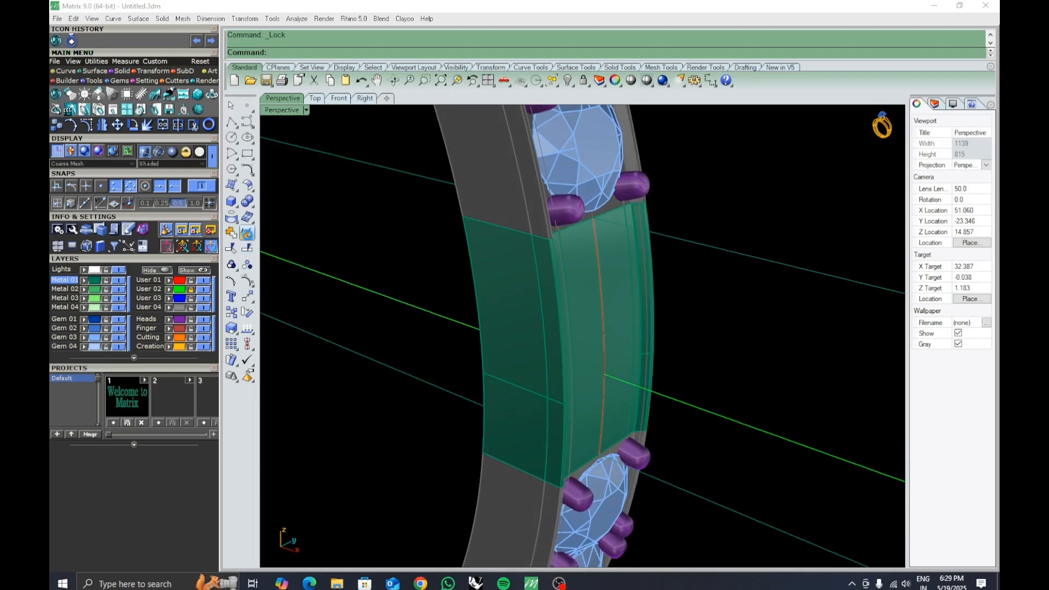
pyautogui.click(247, 233)
pyautogui.click(410, 53)
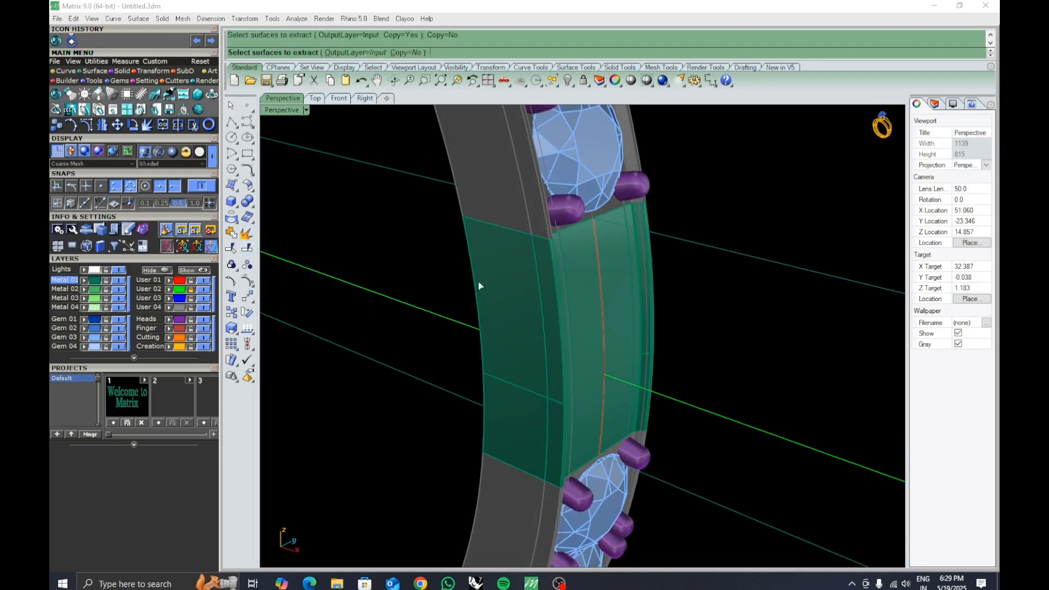
pyautogui.click(516, 338)
pyautogui.moveTo(513, 370)
pyautogui.mouseDown(button='right')
pyautogui.moveTo(557, 413)
pyautogui.moveTo(574, 399)
pyautogui.moveTo(550, 429)
pyautogui.moveTo(546, 415)
pyautogui.moveTo(568, 403)
pyautogui.moveTo(492, 403)
pyautogui.moveTo(658, 368)
pyautogui.moveTo(516, 366)
pyautogui.mouseUp(button='right')
pyautogui.click(643, 430)
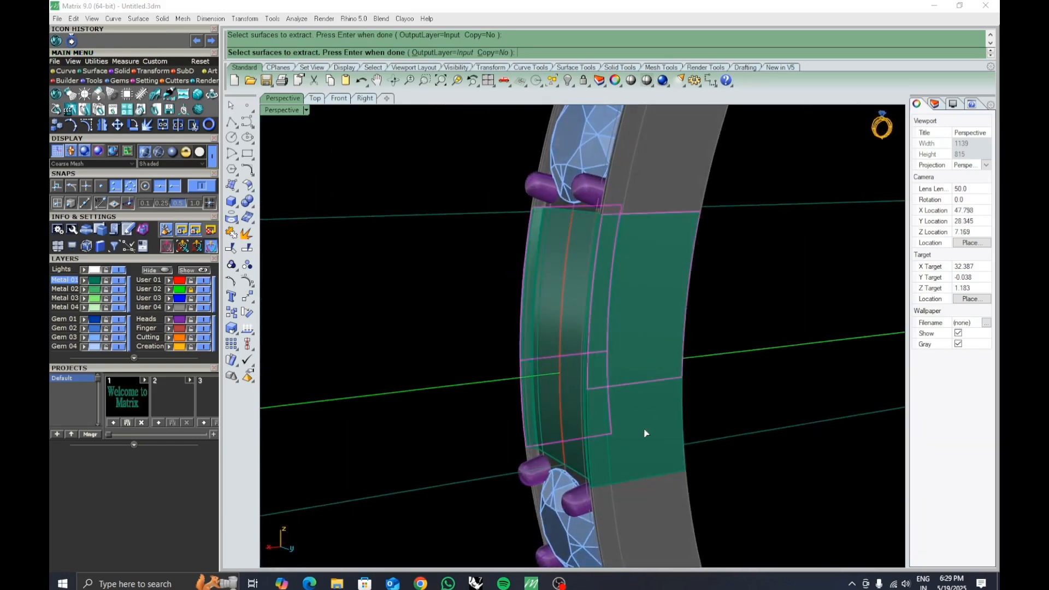
pyautogui.press('Return')
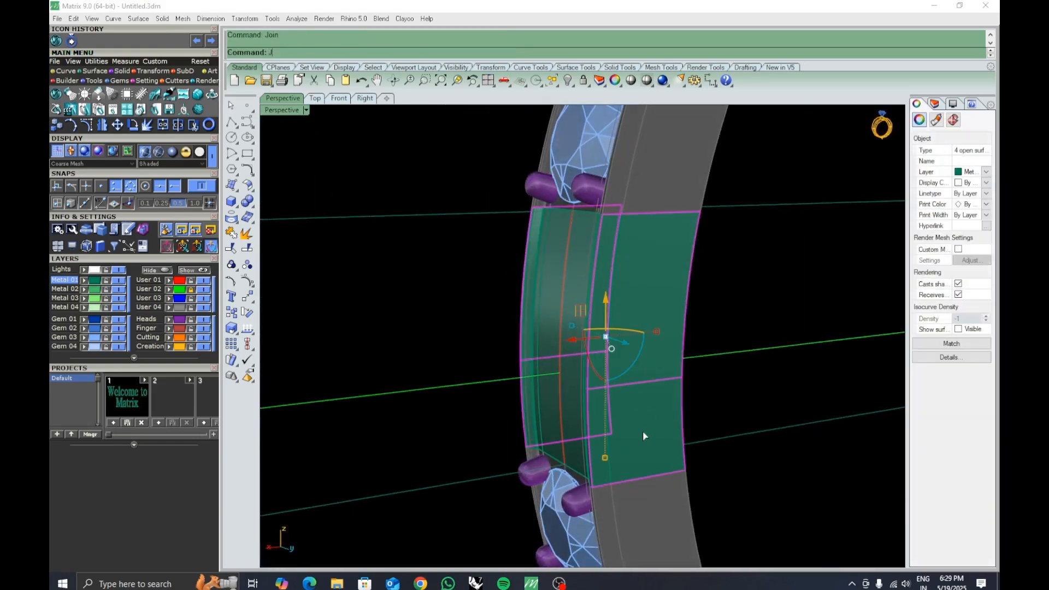
# Join the extracted faces and delete them along with the remaining middle pieces of the segment.
pyautogui.write('J')
pyautogui.press('Return')
pyautogui.moveTo(717, 412); pyautogui.dragTo(660, 397, button='right')
pyautogui.click(582, 422)
pyautogui.press('Delete')
pyautogui.click(537, 370)
pyautogui.press('Delete')
pyautogui.click(620, 352)
pyautogui.press('Delete')
pyautogui.moveTo(573, 417); pyautogui.dragTo(602, 406, button='right')
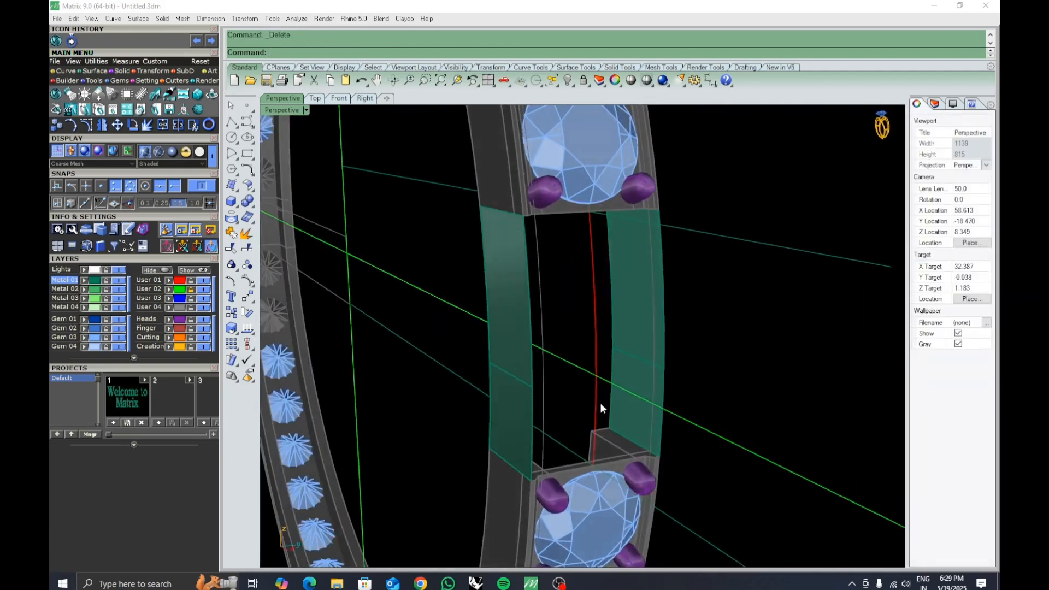
pyautogui.click(505, 363)
pyautogui.write('offset')
pyautogui.press('Return')
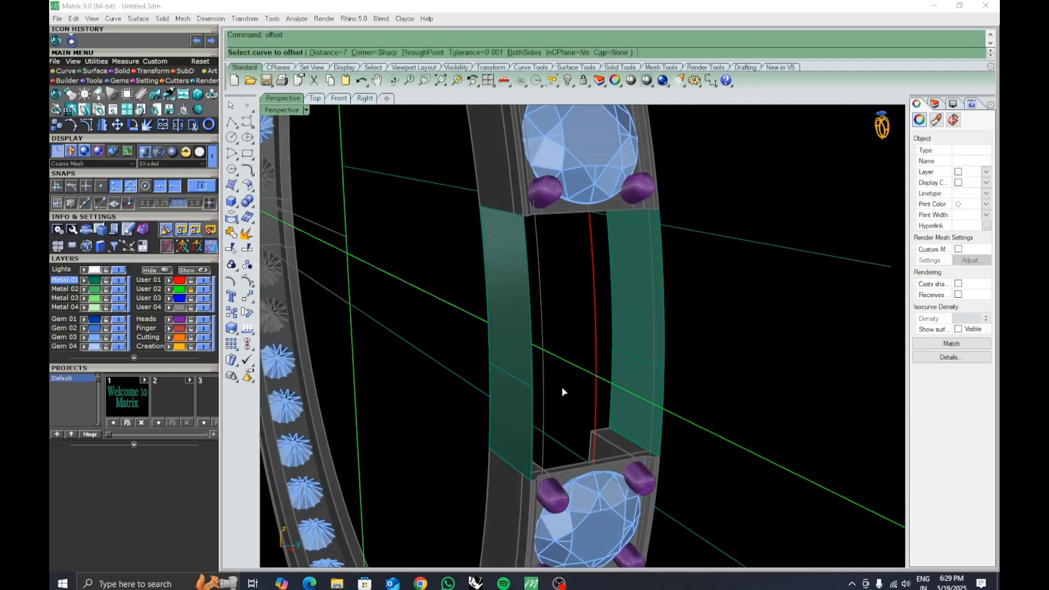
pyautogui.press('Escape')
# Offset the left side strip of the segment inward as a solid 0.8 mm thick, flipping its direction.
pyautogui.click(520, 382)
pyautogui.write('os')
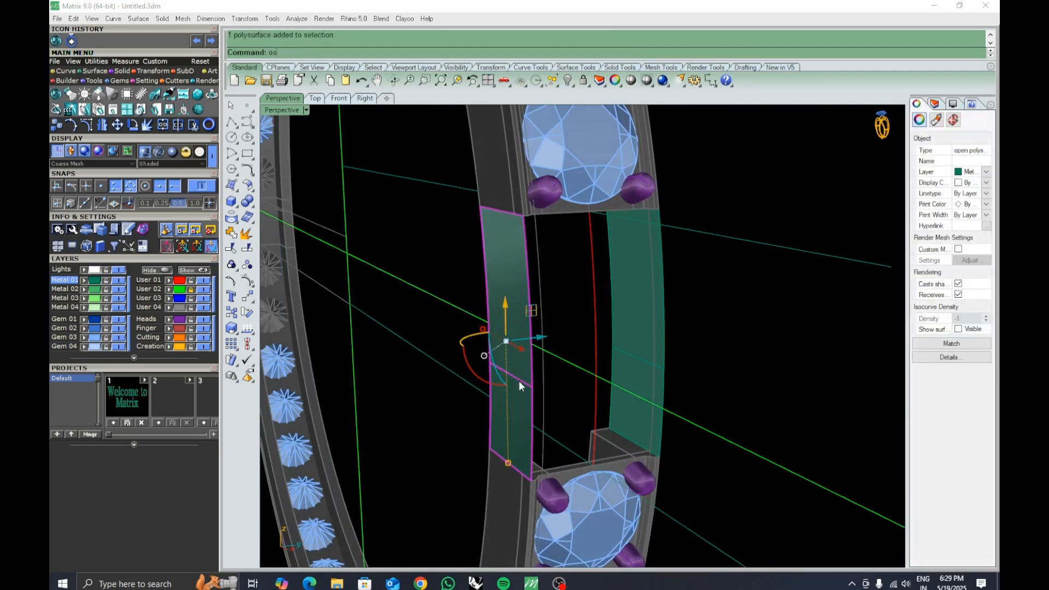
pyautogui.press('Return')
pyautogui.write('f')
pyautogui.press('Return')
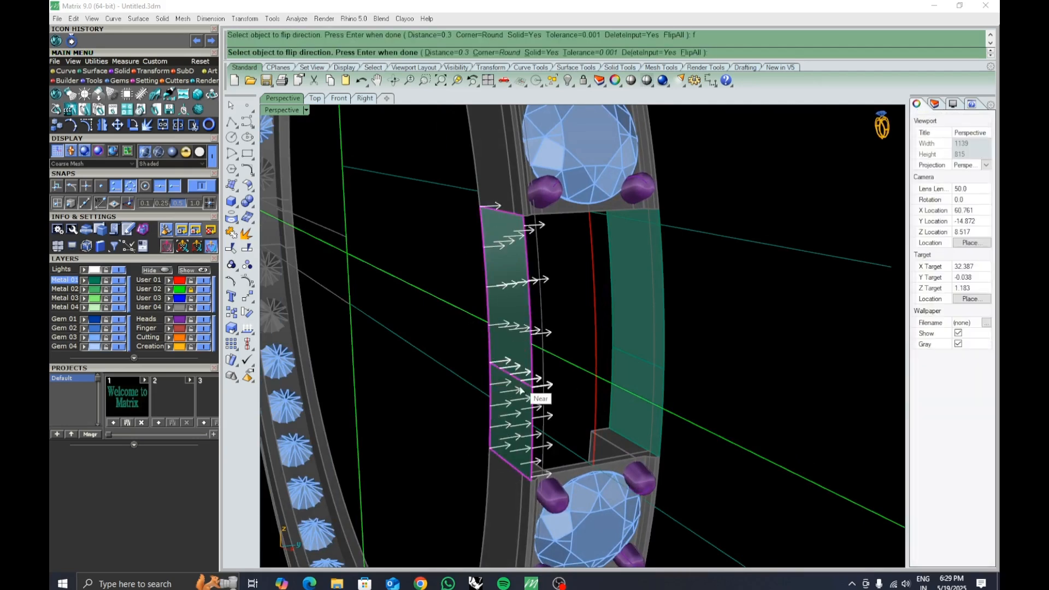
pyautogui.moveTo(520, 389); pyautogui.dragTo(545, 399, button='right')
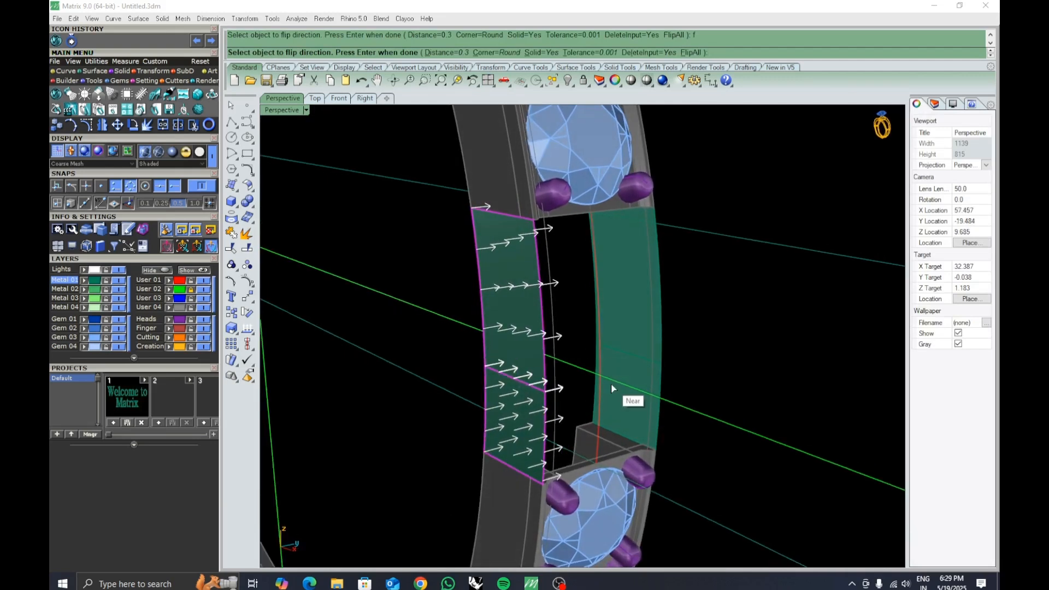
pyautogui.press('Return')
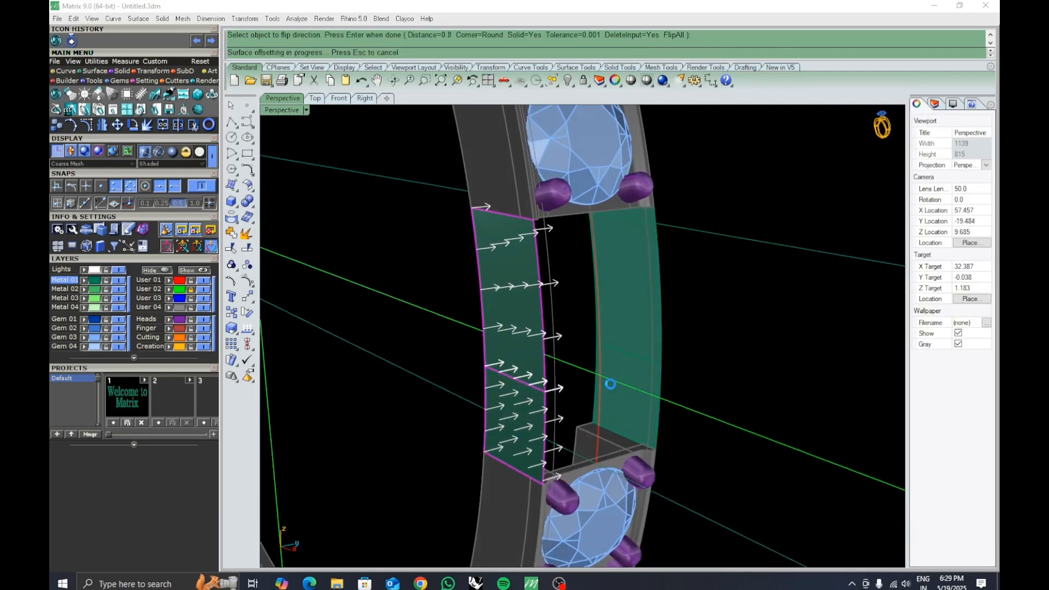
# Offset the right side strip inward as a 0.8 mm solid, flipping its direction toward the gap.
pyautogui.click(634, 361)
pyautogui.press('Return')
pyautogui.click(633, 349)
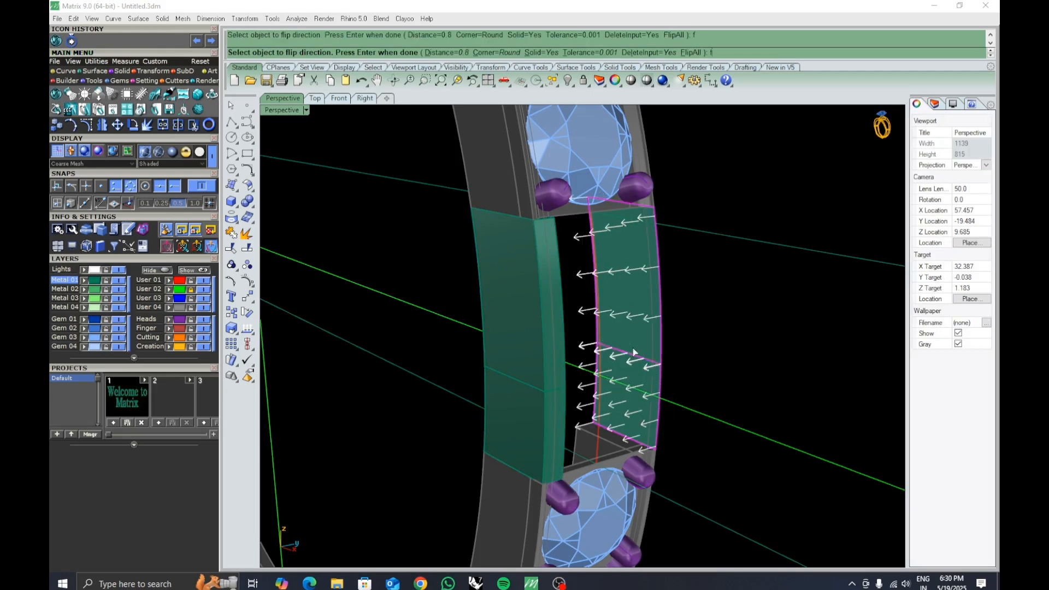
pyautogui.press('Return')
pyautogui.click(696, 356)
pyautogui.moveTo(695, 355); pyautogui.dragTo(704, 358, button='right')
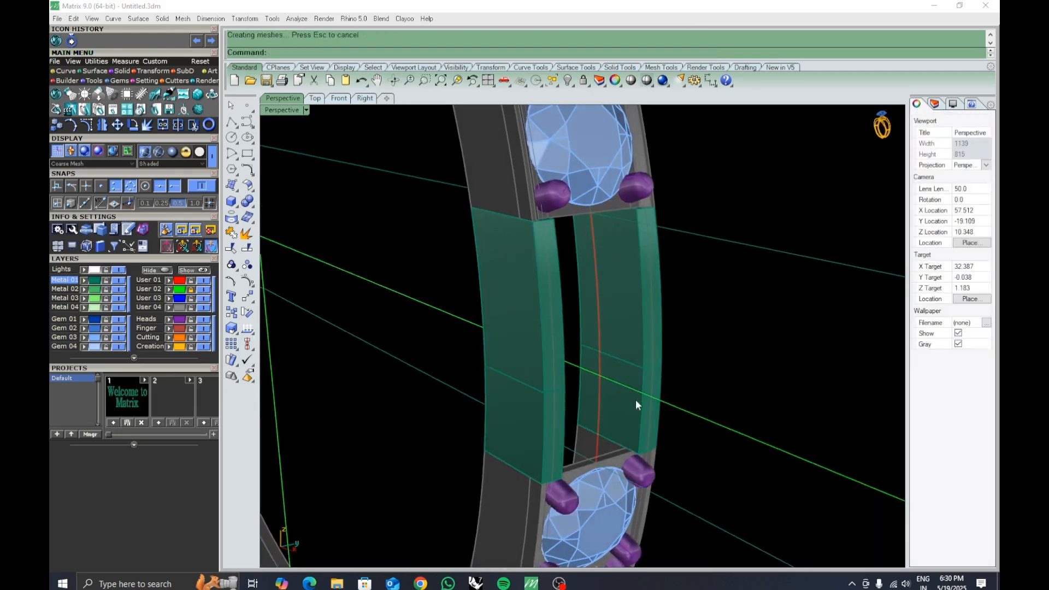
# Loft a straight-section surface bridging the upper edges of the two side strips.
pyautogui.moveTo(556, 419); pyautogui.dragTo(568, 418, button='right')
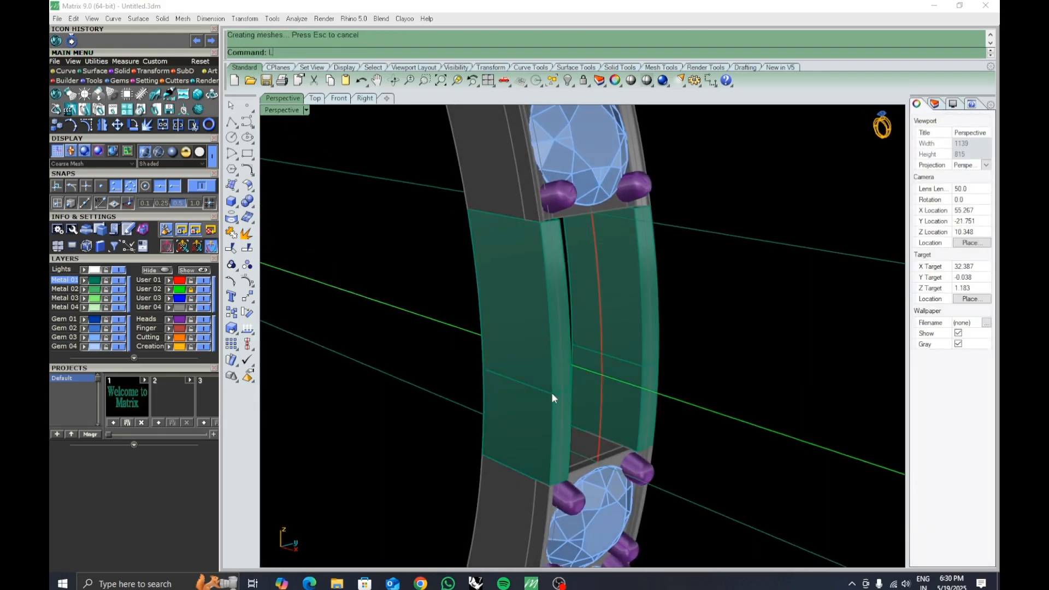
pyautogui.hotkey('ctrl', 'l')
pyautogui.click(553, 372)
pyautogui.click(585, 402)
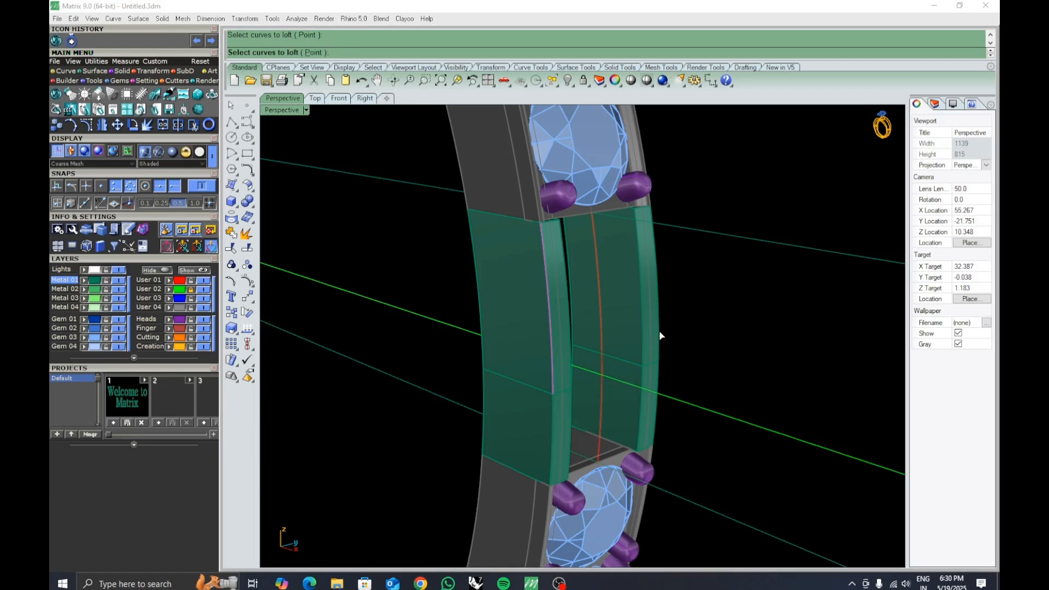
pyautogui.click(660, 335)
pyautogui.click(677, 359)
pyautogui.press('Return')
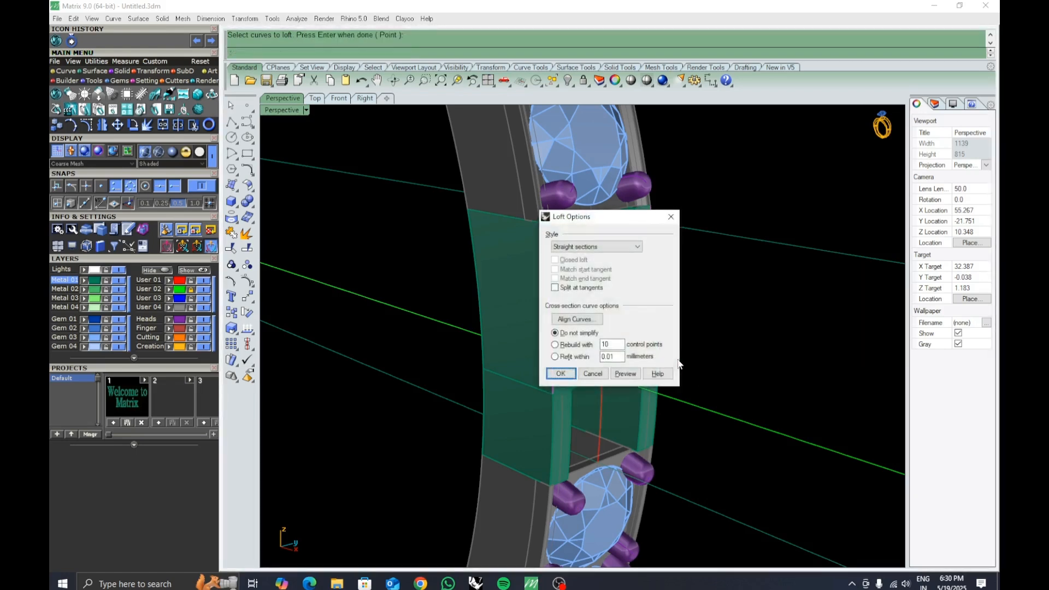
pyautogui.press('Return')
pyautogui.press('Return')
# Loft a second straight-section surface to close the remaining lower gap between the strips.
pyautogui.click(619, 440)
pyautogui.click(587, 475)
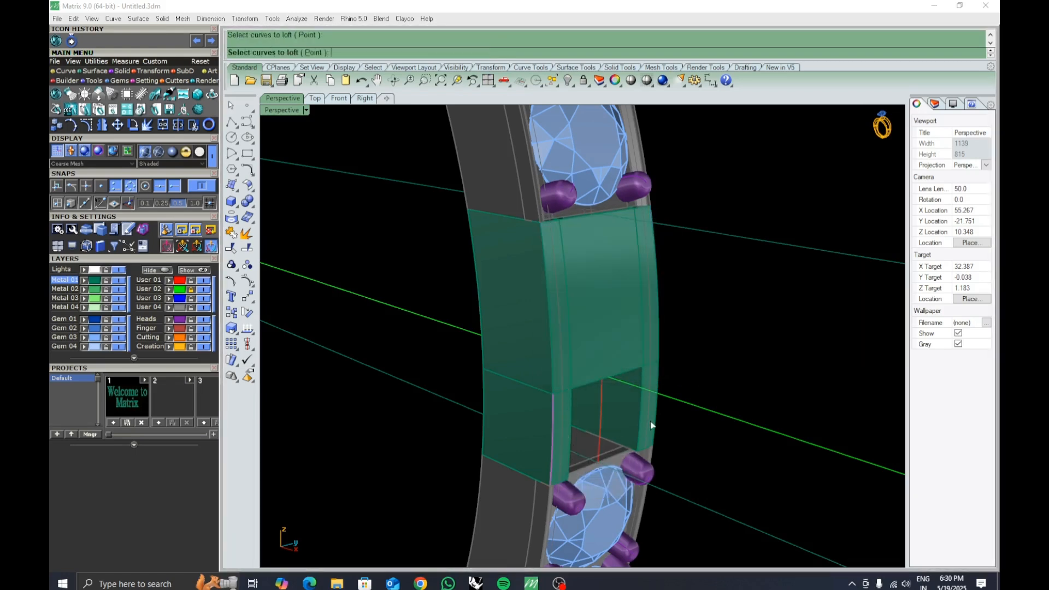
pyautogui.click(656, 426)
pyautogui.click(689, 448)
pyautogui.press('Return')
pyautogui.press('Return')
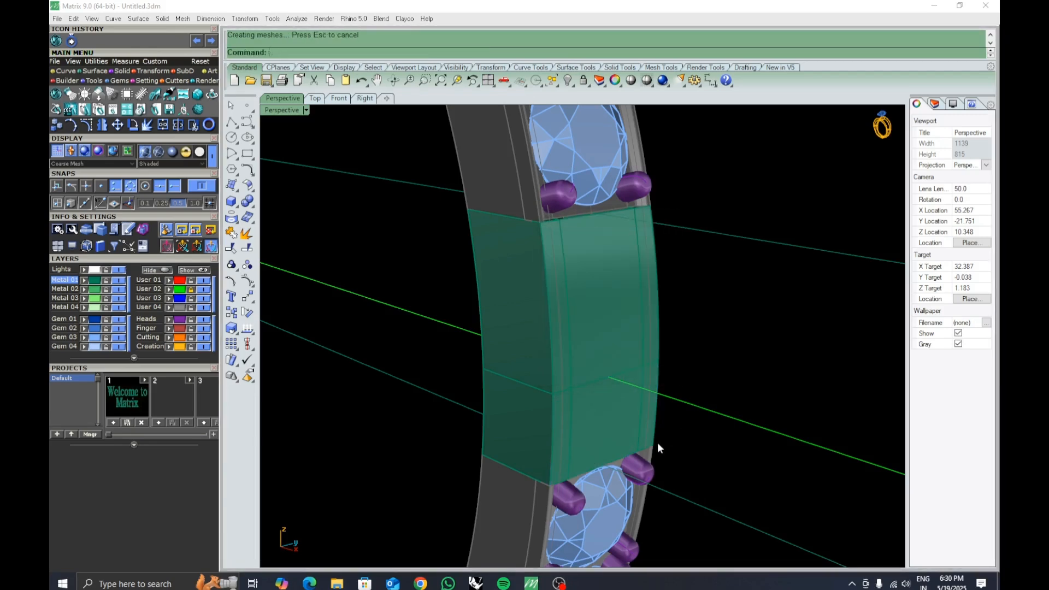
# Join the two lofted surfaces into one polysurface, dismissing the history warning.
pyautogui.click(623, 420)
pyautogui.keyDown('shift'); pyautogui.click(605, 326); pyautogui.keyUp('shift')
pyautogui.hotkey('ctrl', 'j')
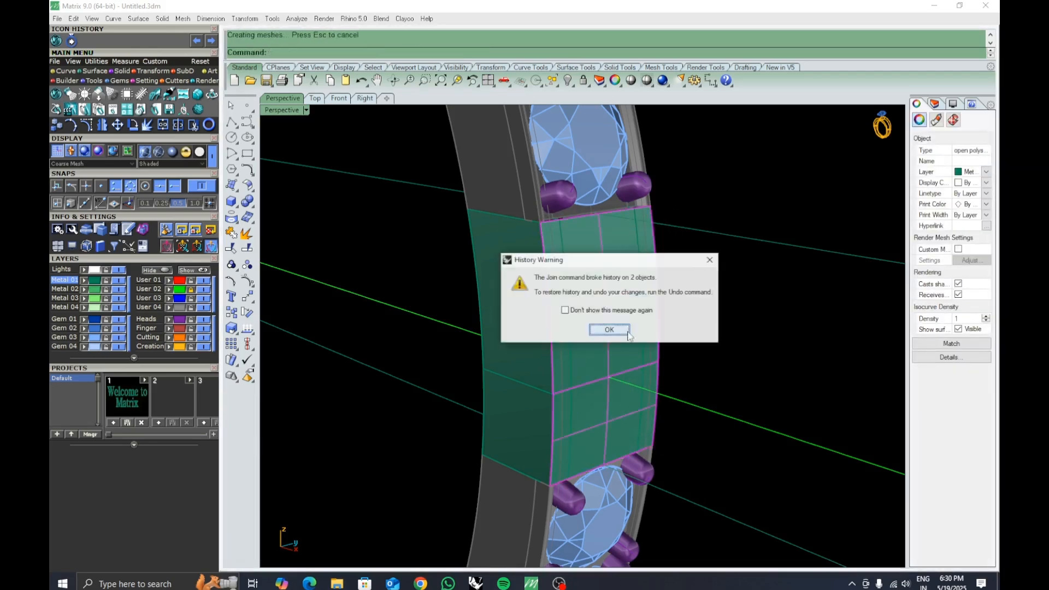
pyautogui.click(605, 328)
# Offset the joined lofted surface as a 0.8 mm solid with its direction flipped.
pyautogui.moveTo(655, 390); pyautogui.dragTo(719, 388, button='right')
pyautogui.write('Os')
pyautogui.press('Return')
pyautogui.write('f')
pyautogui.press('Return')
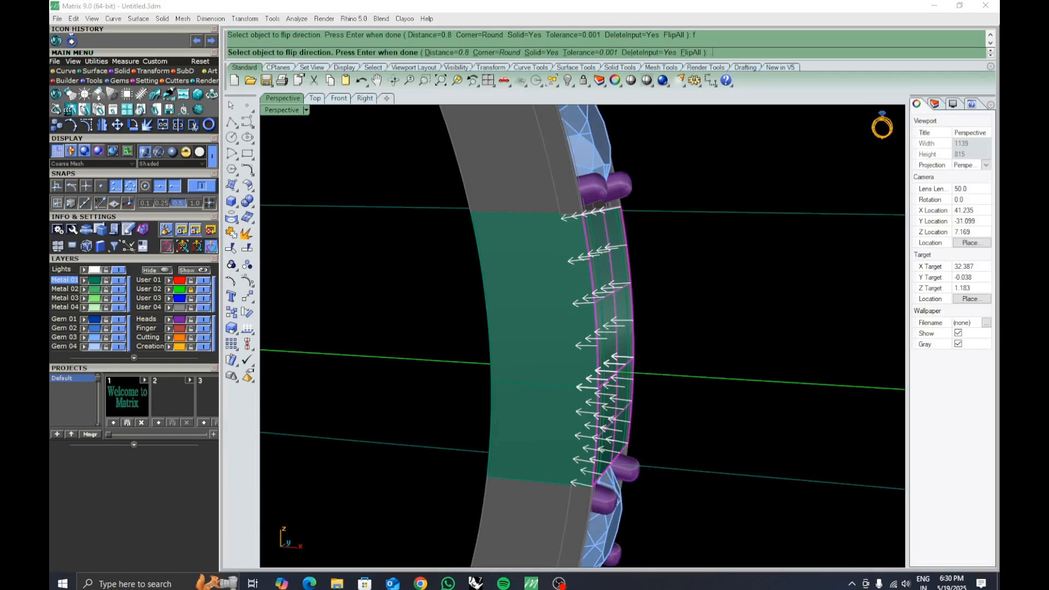
pyautogui.press('Return')
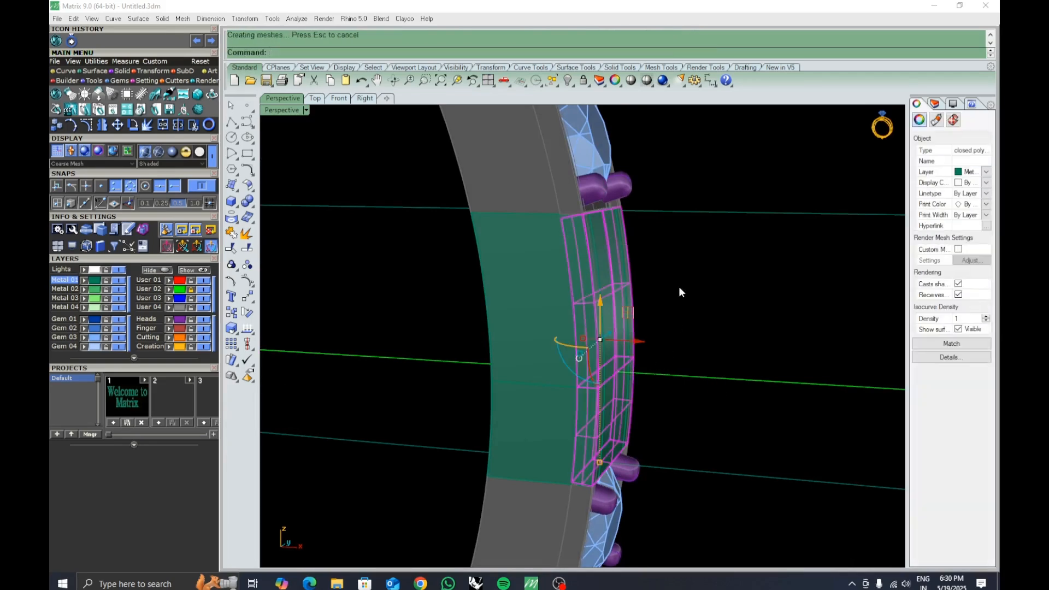
# Switch the perspective viewport to Ghosted display mode.
pyautogui.moveTo(679, 287); pyautogui.dragTo(640, 338, button='right')
pyautogui.moveTo(641, 337); pyautogui.dragTo(611, 260, button='right')
pyautogui.click(585, 255)
pyautogui.press('Escape')
pyautogui.click(307, 109)
pyautogui.click(333, 73)
pyautogui.scroll(4, 604, 247)
pyautogui.click(597, 237)
pyautogui.click(676, 269)
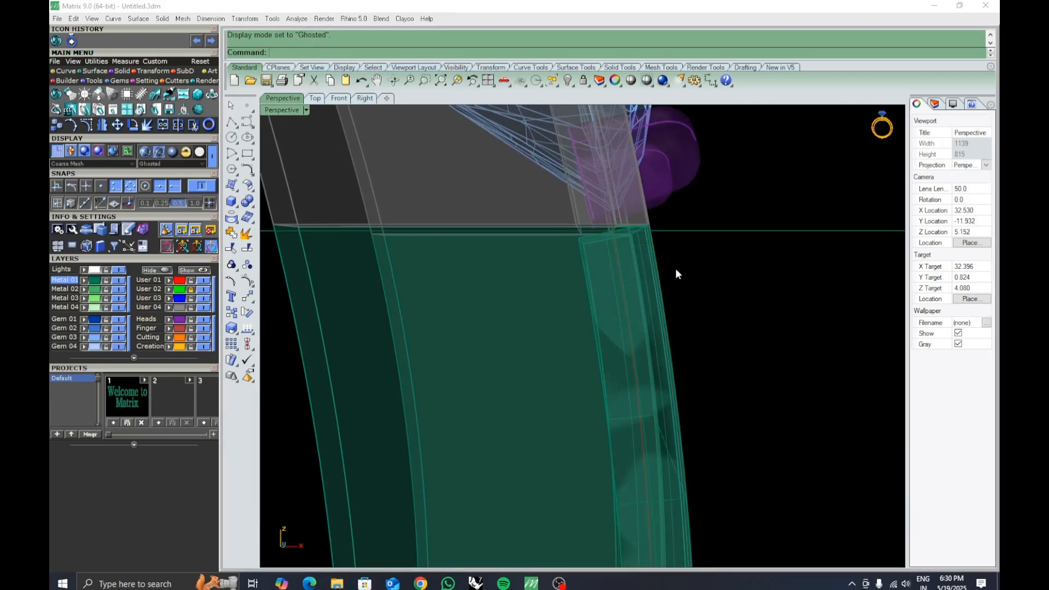
pyautogui.scroll(-3, 676, 269)
pyautogui.moveTo(675, 266)
pyautogui.mouseDown(button='right')
pyautogui.moveTo(666, 290)
pyautogui.moveTo(679, 253)
pyautogui.mouseUp(button='right')
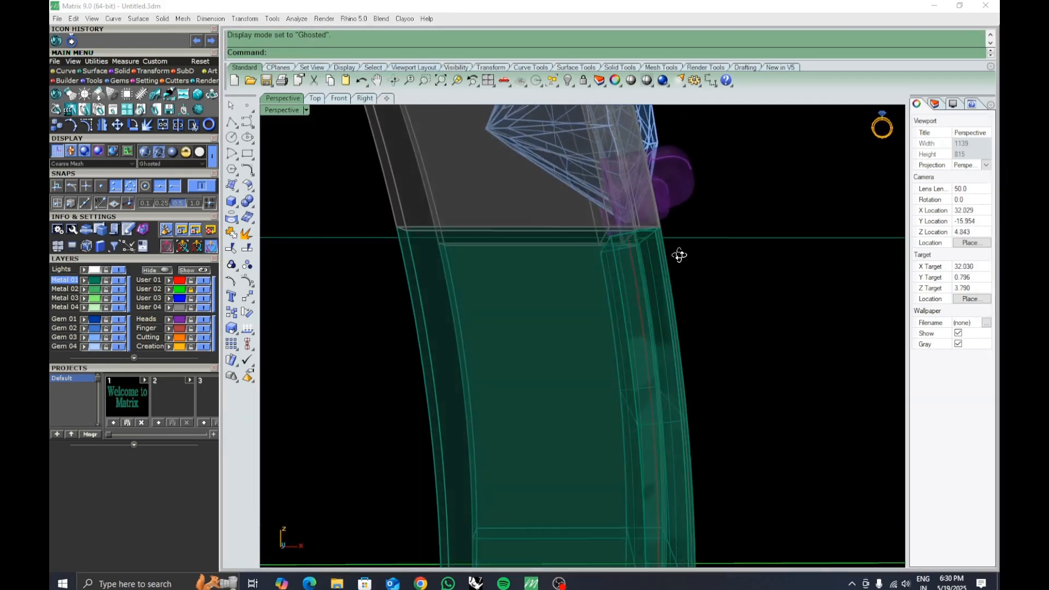
# Select the new offset solid and turn on its solid control points with SolidPtOn.
pyautogui.click(615, 312)
pyautogui.click(739, 313)
pyautogui.scroll(-3, 740, 313)
pyautogui.moveTo(740, 314); pyautogui.dragTo(618, 396, button='right')
pyautogui.scroll(-5, 706, 385)
pyautogui.scroll(6, 706, 389)
pyautogui.click(619, 394)
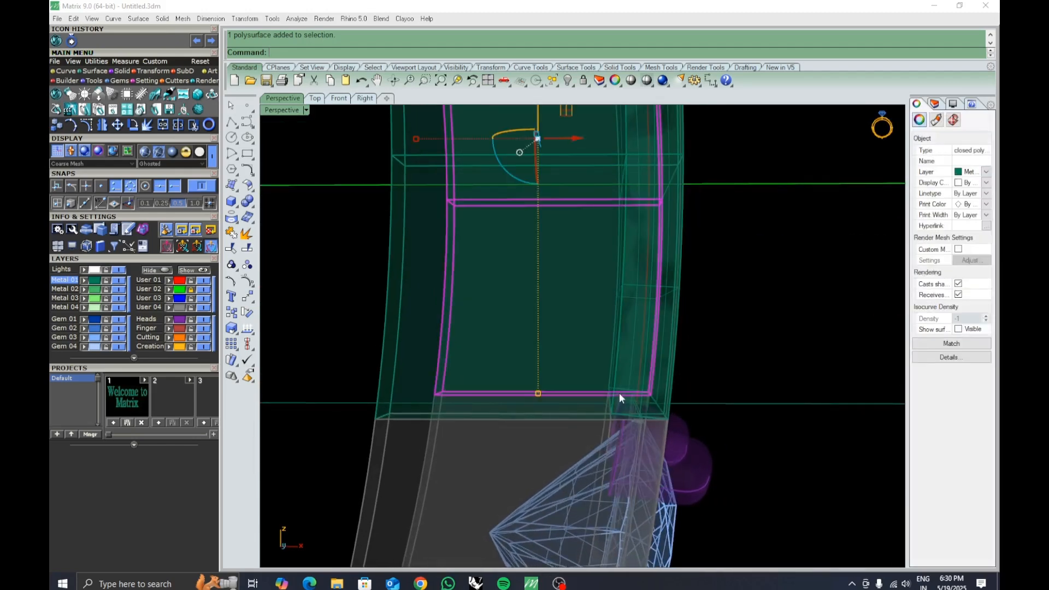
pyautogui.write('SolidPtOn')
pyautogui.press('Return')
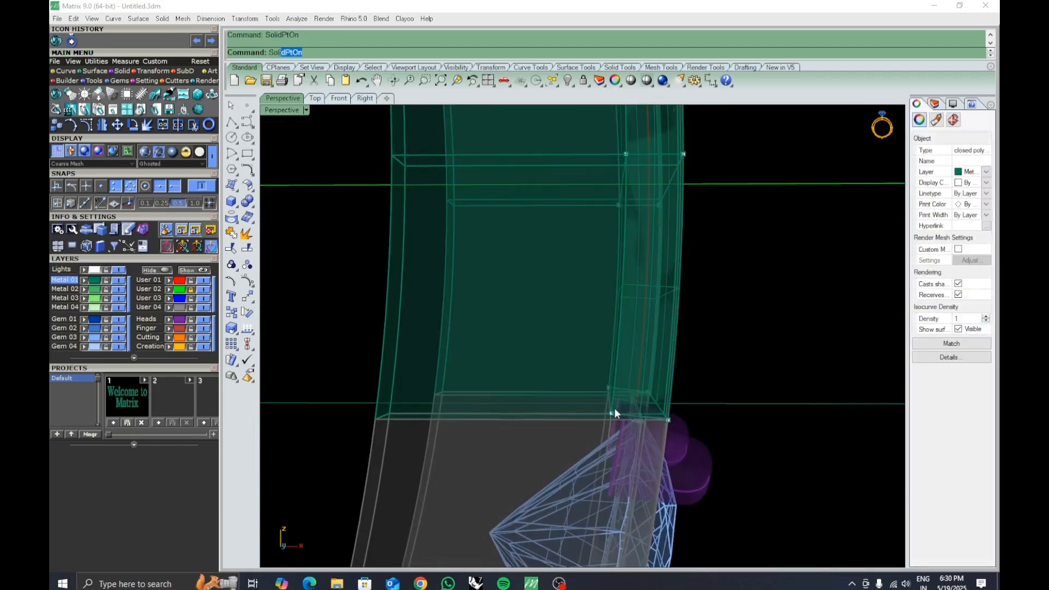
# Move the solid's lower corner point down to align with the band's edge.
pyautogui.click(611, 413)
pyautogui.click(637, 445)
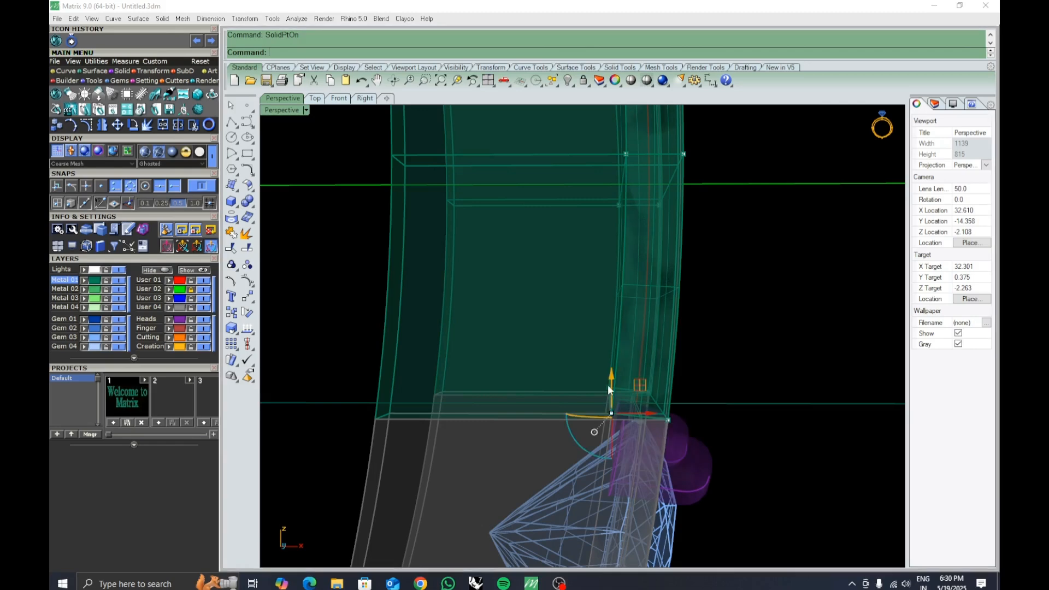
pyautogui.scroll(2, 611, 384)
pyautogui.scroll(1, 611, 385)
pyautogui.moveTo(612, 365); pyautogui.dragTo(611, 374)
pyautogui.moveTo(704, 399); pyautogui.dragTo(695, 387, button='right')
pyautogui.click(730, 370)
pyautogui.scroll(-4, 676, 316)
pyautogui.scroll(5, 684, 305)
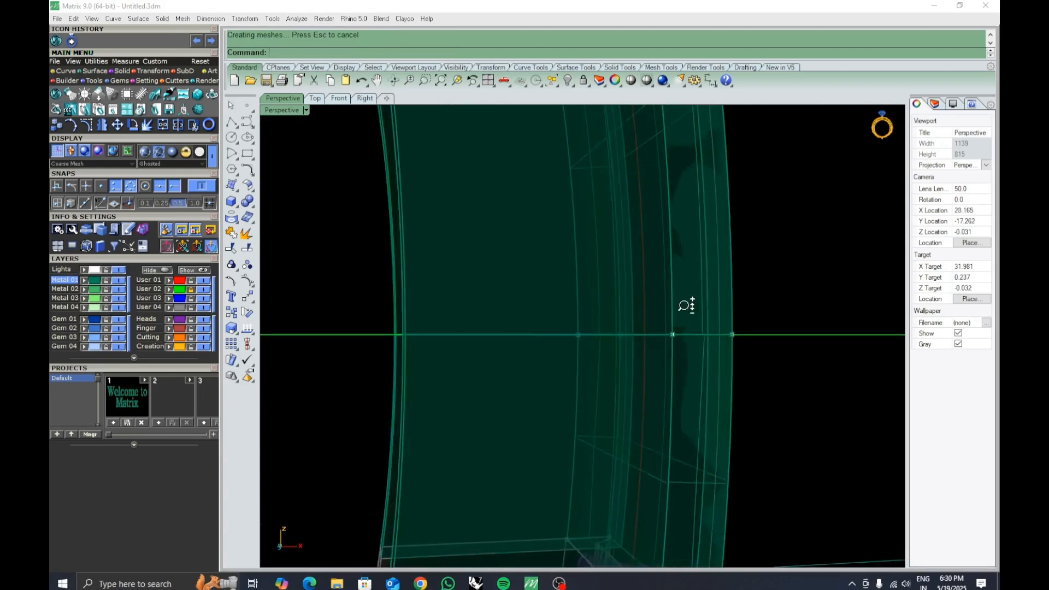
pyautogui.scroll(-5, 673, 316)
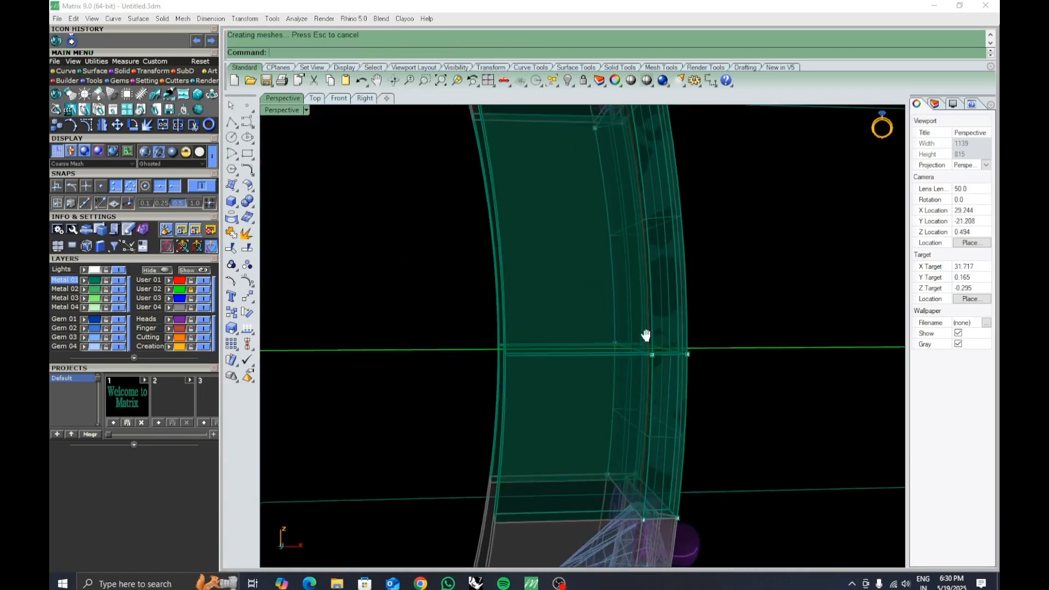
pyautogui.scroll(3, 642, 280)
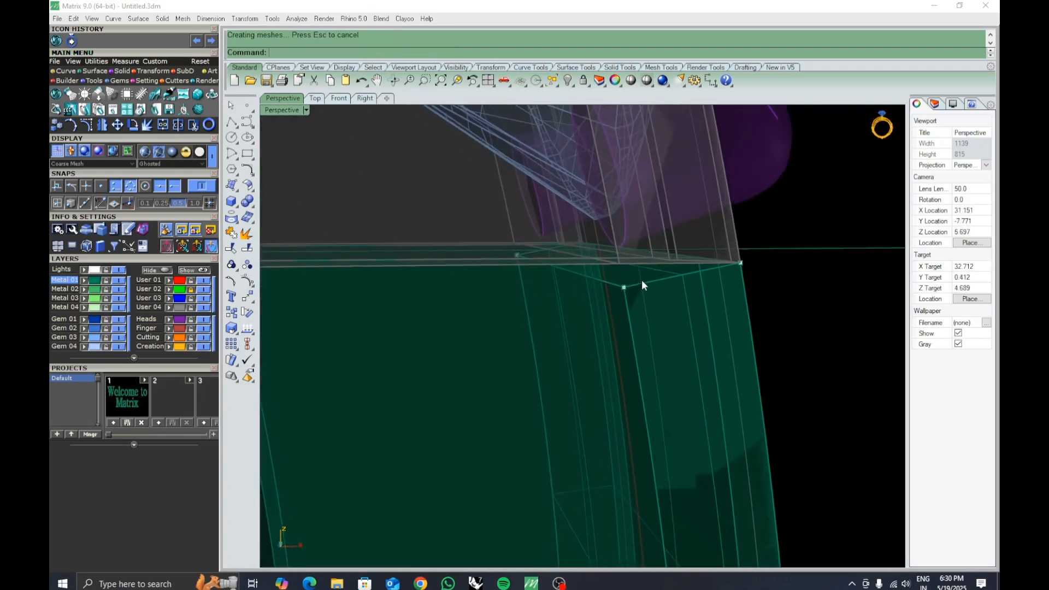
# Select two upper corner points of the solid and move them up to meet the band's upper edge.
pyautogui.click(624, 288)
pyautogui.scroll(2, 535, 281)
pyautogui.keyDown('shift'); pyautogui.click(516, 281); pyautogui.keyUp('shift')
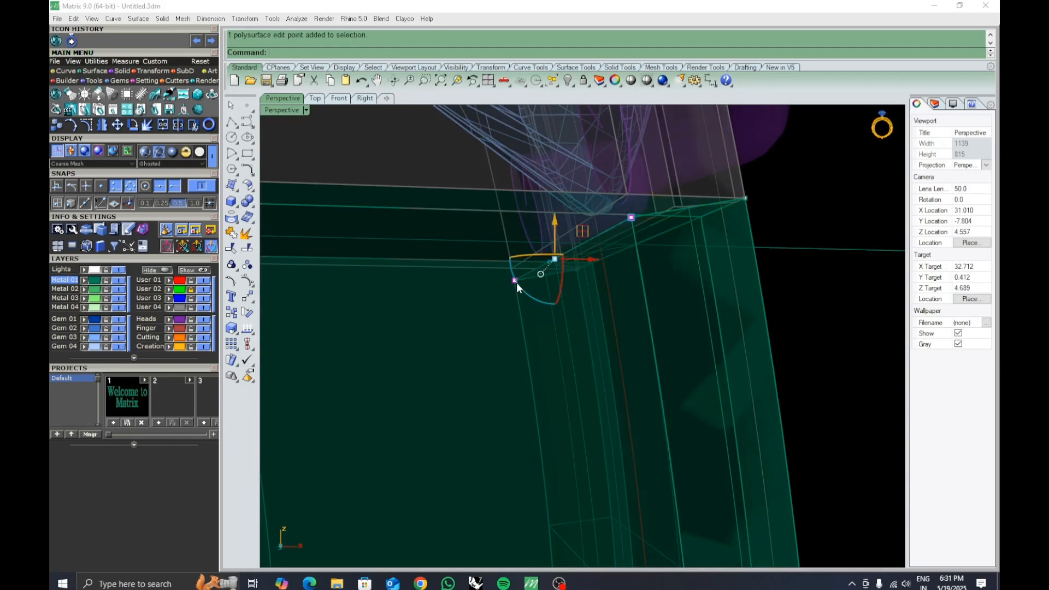
pyautogui.moveTo(555, 224); pyautogui.dragTo(556, 203)
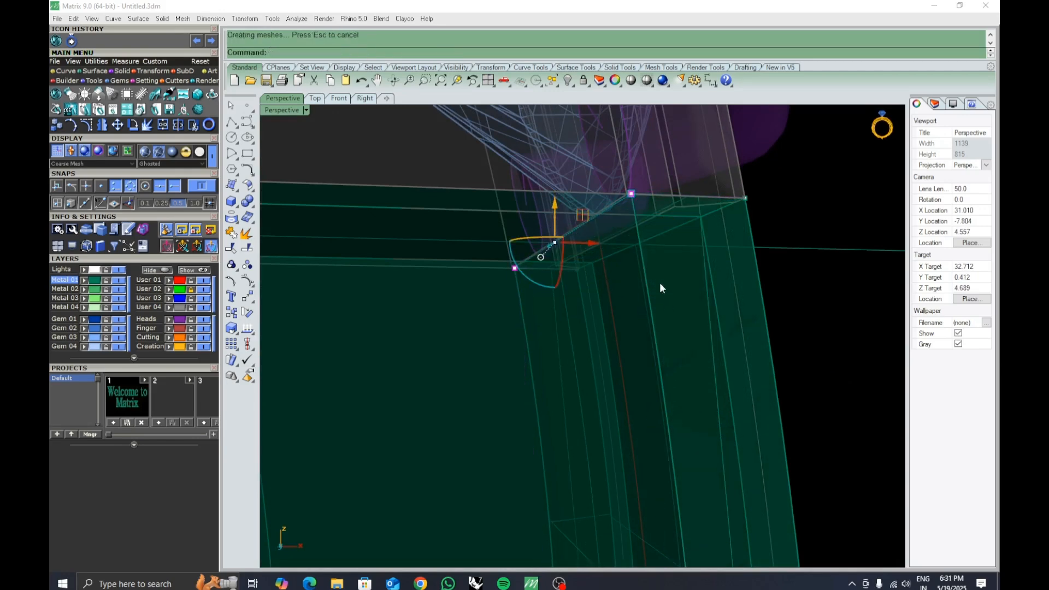
pyautogui.scroll(-3, 661, 283)
pyautogui.click(795, 339)
pyautogui.moveTo(794, 339); pyautogui.dragTo(625, 304, button='right')
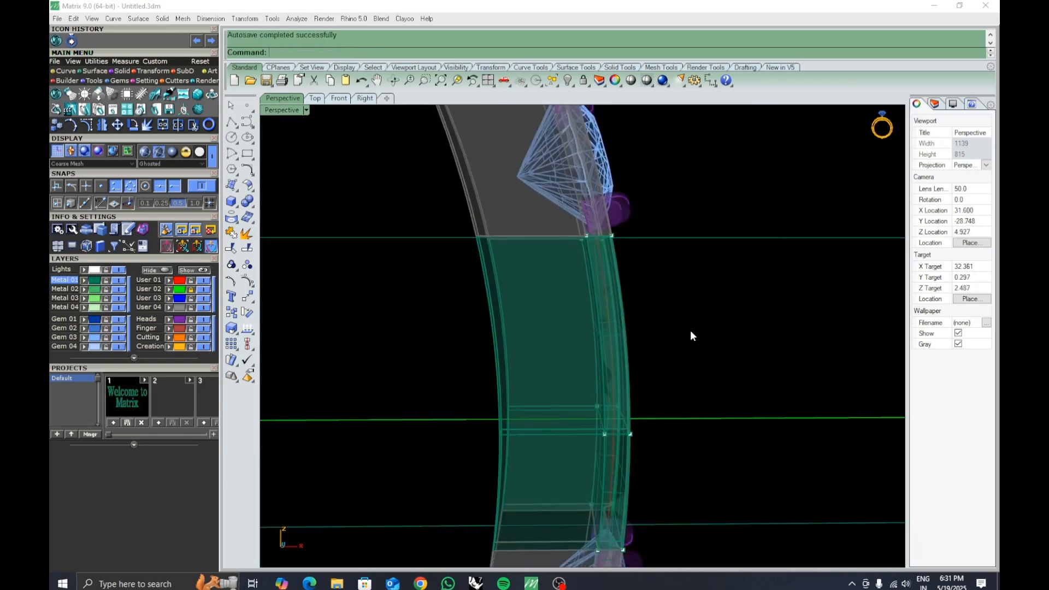
# Select the rebuilt segment's pieces and then the whole ring to examine them.
pyautogui.scroll(-5, 687, 333)
pyautogui.click(576, 345)
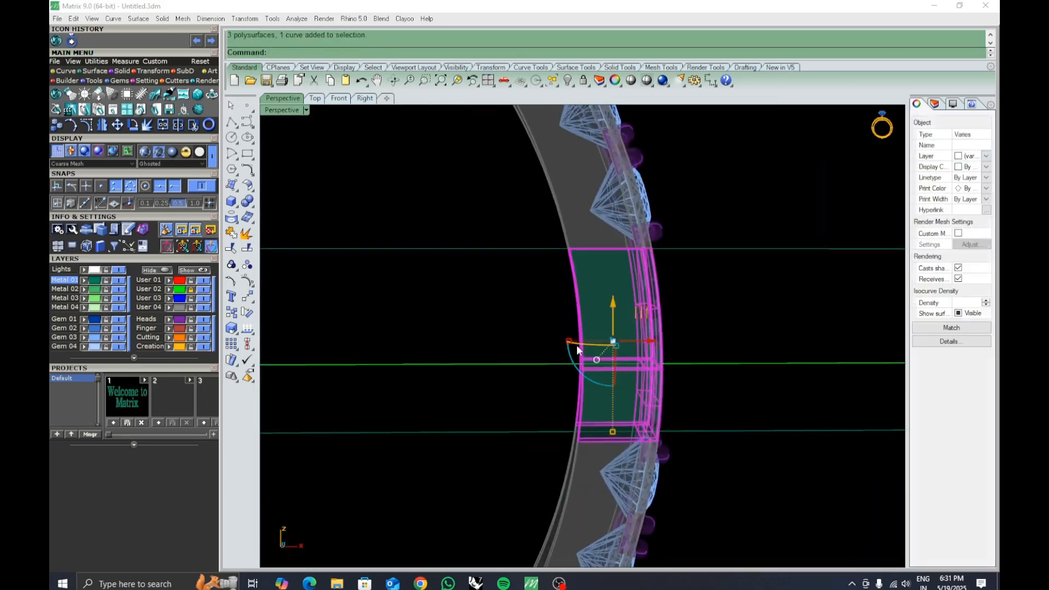
pyautogui.click(672, 320)
pyautogui.click(675, 329)
pyautogui.click(659, 395)
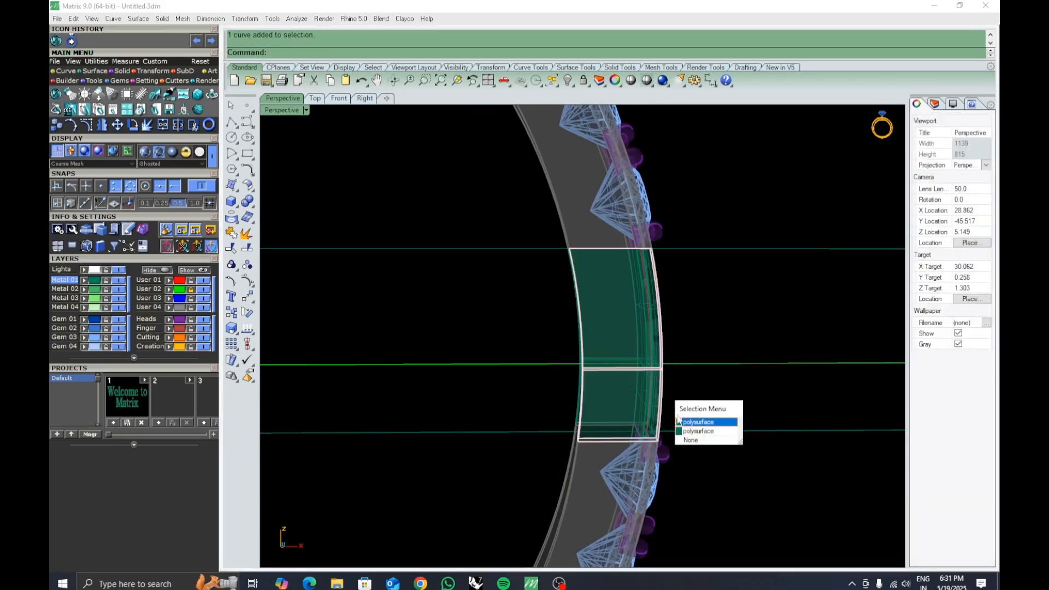
pyautogui.click(683, 430)
pyautogui.moveTo(755, 412); pyautogui.dragTo(717, 359)
pyautogui.scroll(-8, 689, 284)
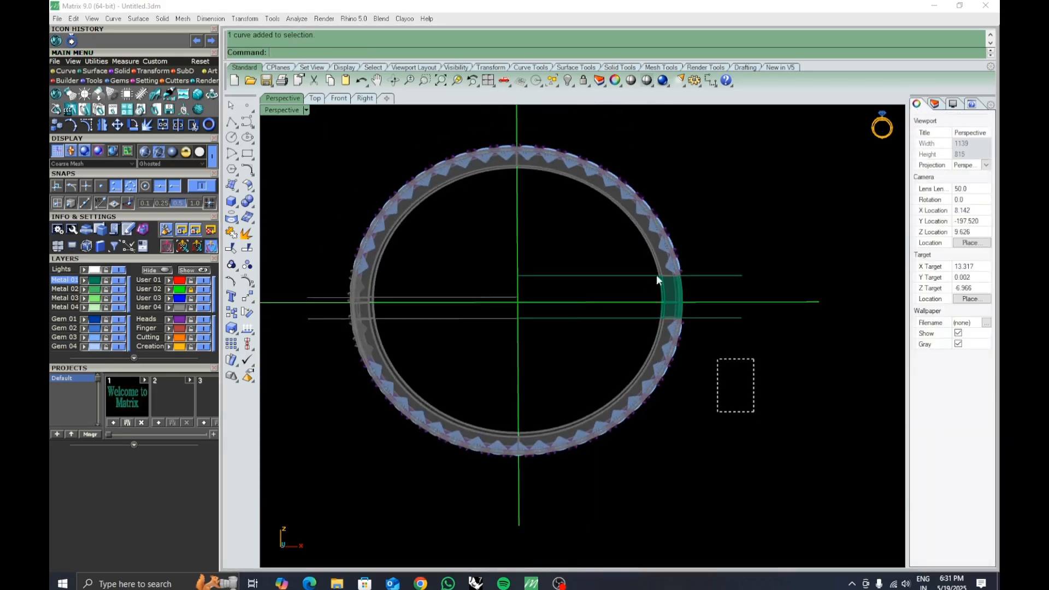
pyautogui.moveTo(657, 276); pyautogui.dragTo(616, 209)
pyautogui.click(779, 398)
pyautogui.moveTo(780, 398); pyautogui.dragTo(302, 153, button='right')
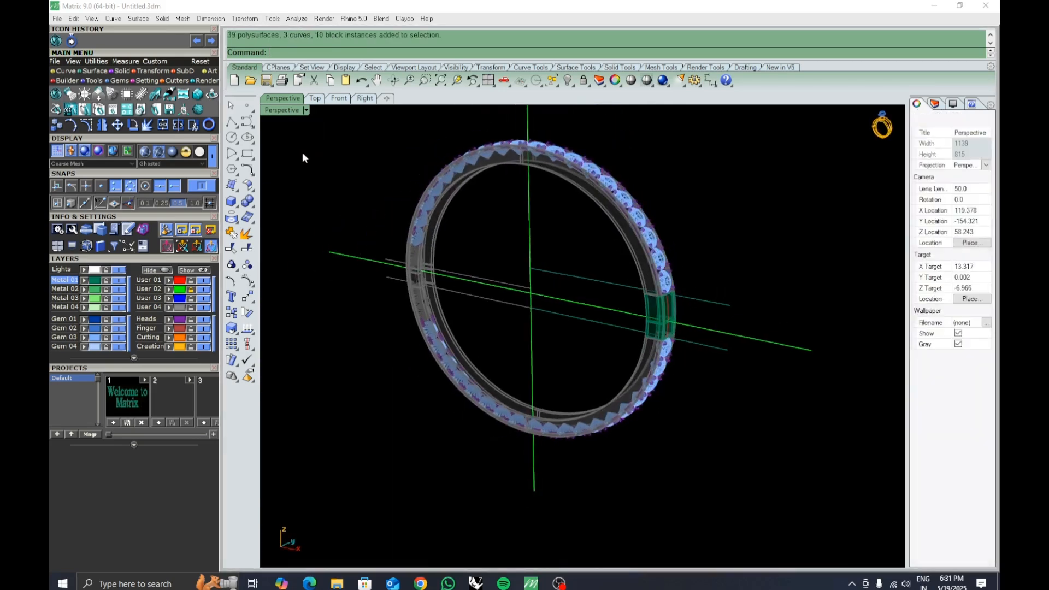
# Switch the perspective viewport to Shaded display and orbit around the ring to inspect the segment.
pyautogui.click(307, 111)
pyautogui.click(334, 46)
pyautogui.keyDown('shift'); pyautogui.moveTo(663, 329); pyautogui.dragTo(606, 347, button='right'); pyautogui.keyUp('shift')
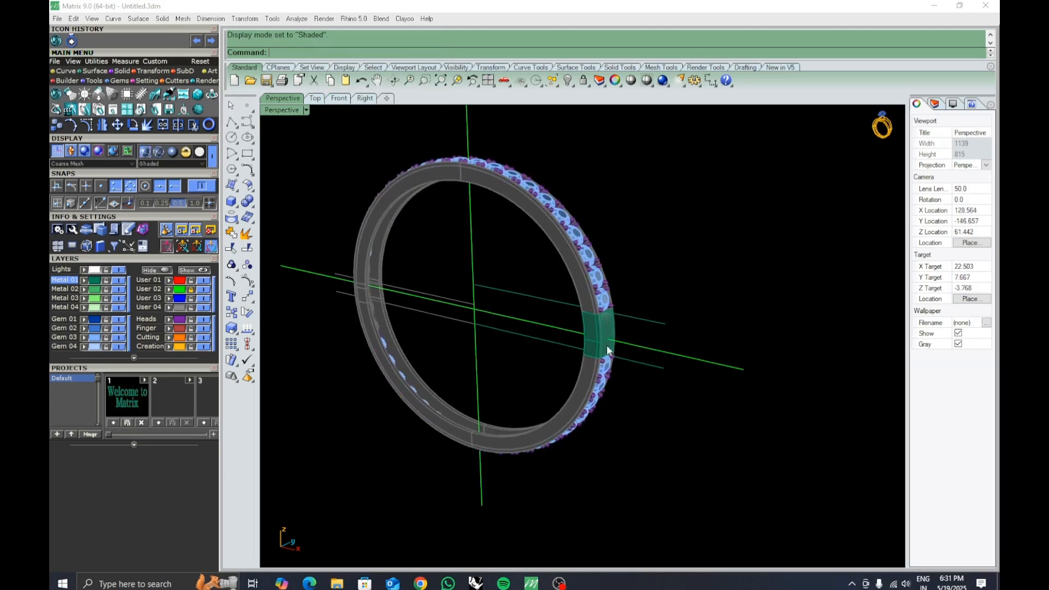
pyautogui.scroll(10, 607, 345)
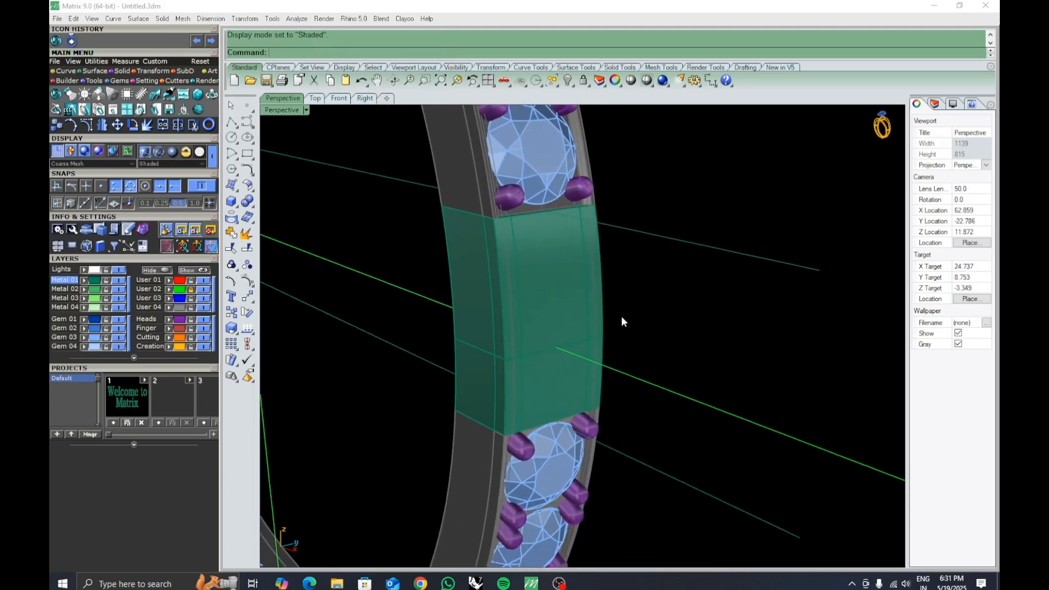
pyautogui.scroll(-10, 623, 322)
pyautogui.moveTo(640, 363); pyautogui.dragTo(679, 333, button='right')
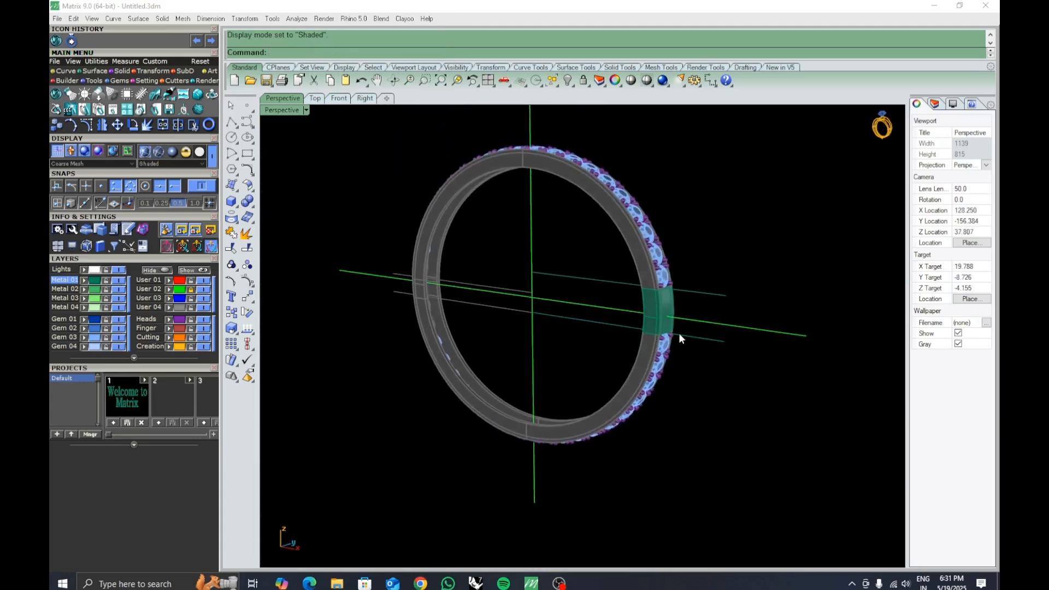
pyautogui.scroll(5, 673, 320)
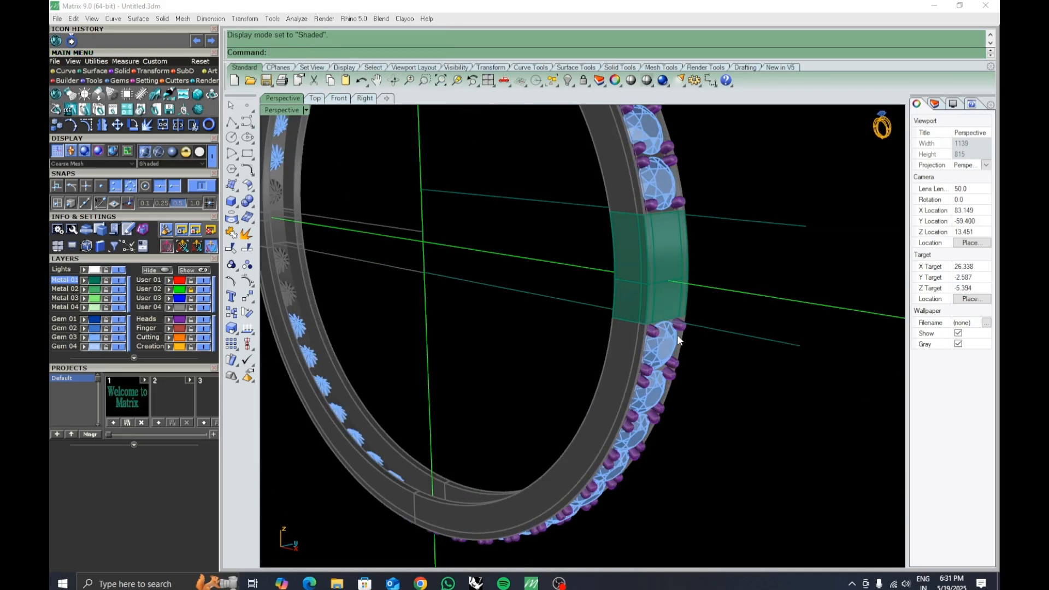
pyautogui.moveTo(677, 334); pyautogui.dragTo(589, 458, button='right')
pyautogui.moveTo(668, 412)
pyautogui.mouseDown(button='right')
pyautogui.moveTo(645, 404)
pyautogui.moveTo(672, 388)
pyautogui.moveTo(680, 396)
pyautogui.moveTo(653, 405)
pyautogui.mouseUp(button='right')
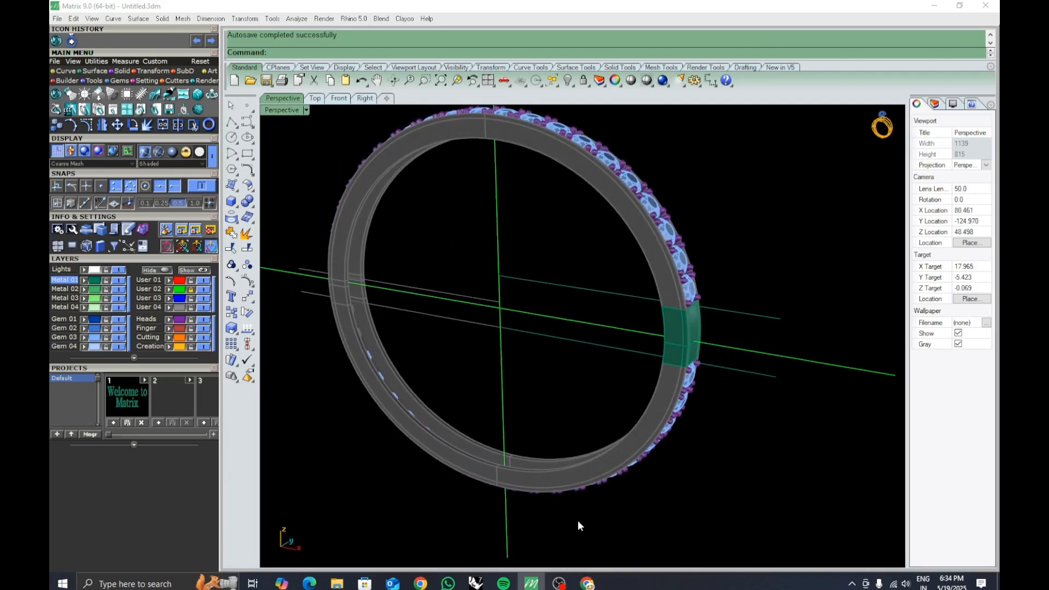
# Switch to the browser to look at box clasp reference images, then return to Matrix.
pyautogui.click(590, 580)
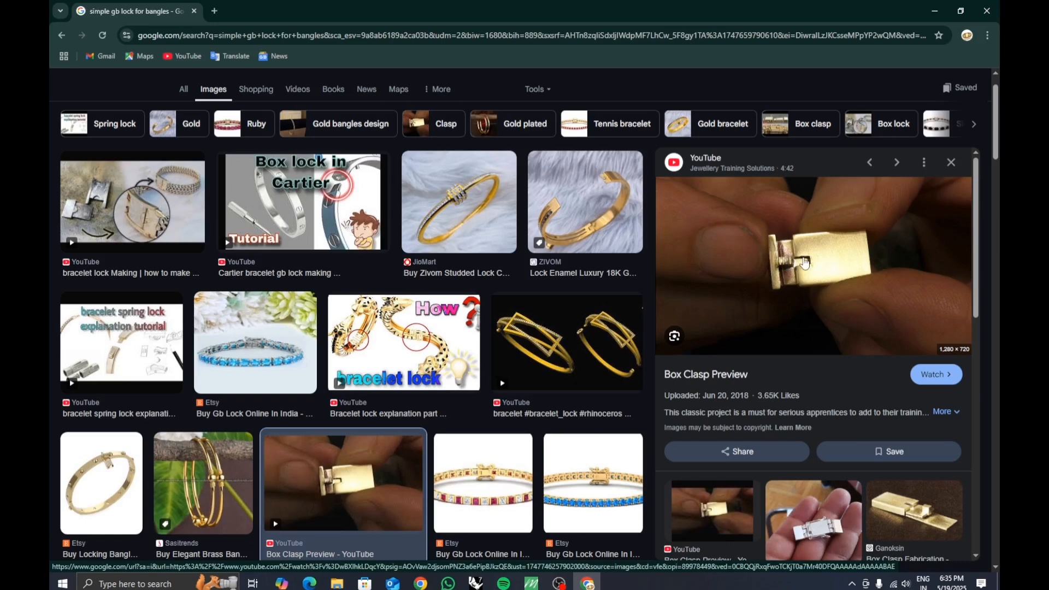
pyautogui.click(531, 584)
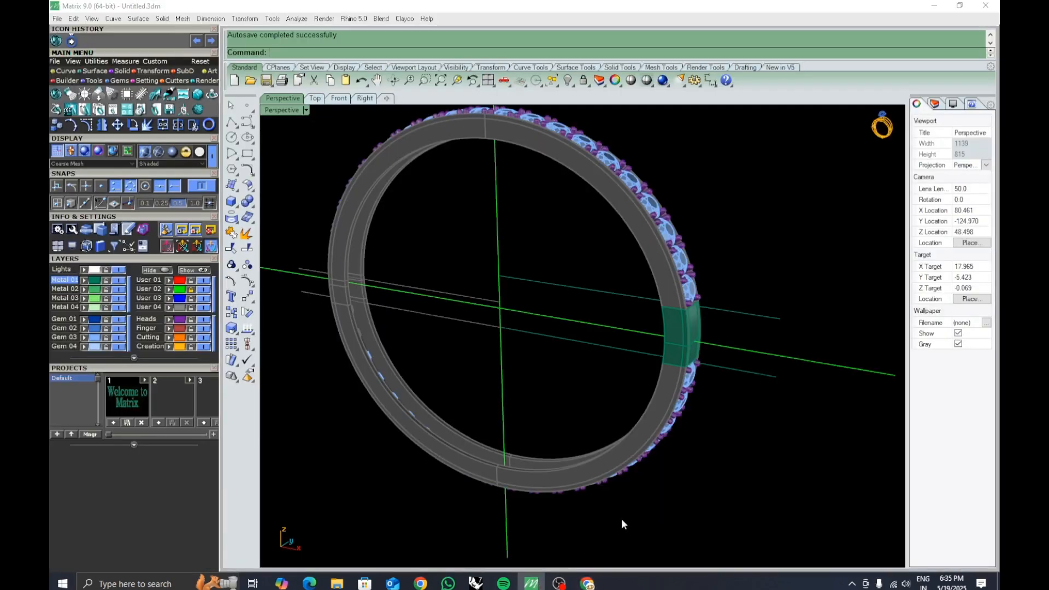
# Select the two horizontal guide curves and lock them.
pyautogui.scroll(5, 695, 328)
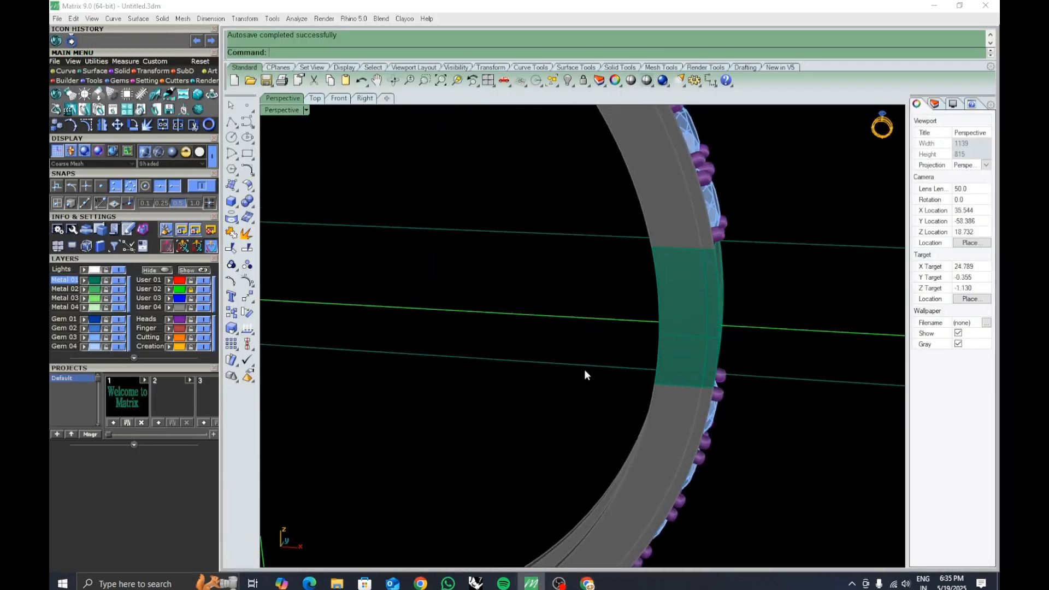
pyautogui.moveTo(566, 397); pyautogui.dragTo(510, 159)
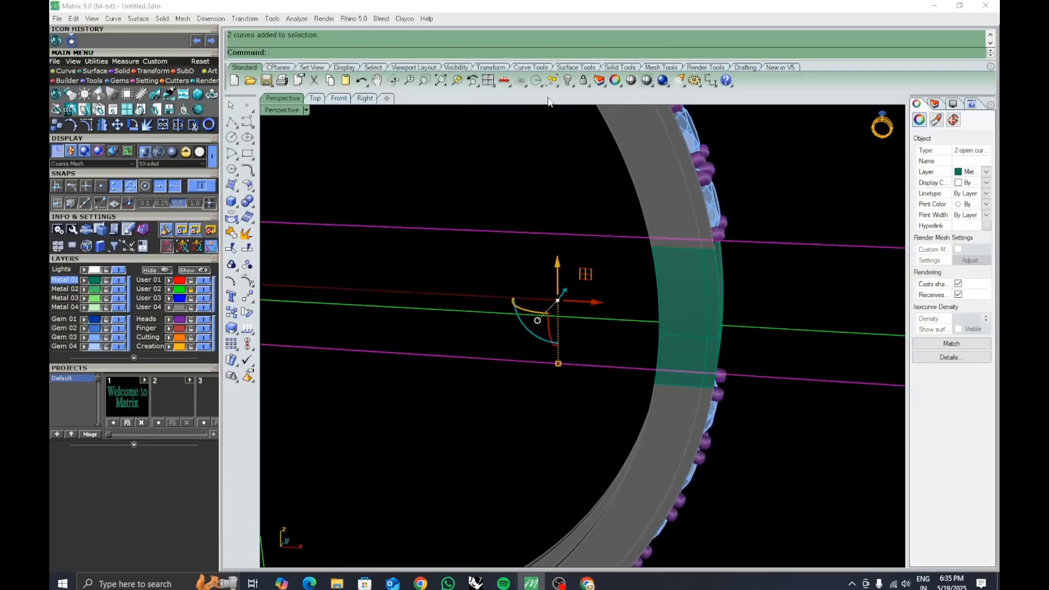
pyautogui.click(582, 88)
# Toggle the visibility of the Heads layer and a gem layer.
pyautogui.moveTo(542, 329); pyautogui.dragTo(567, 259, button='right')
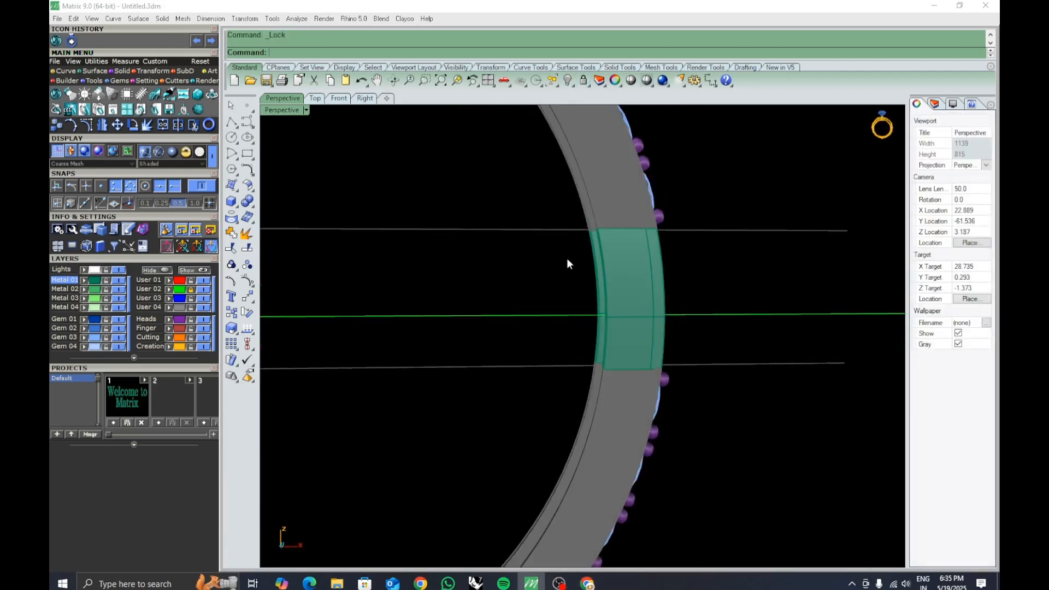
pyautogui.click(191, 322)
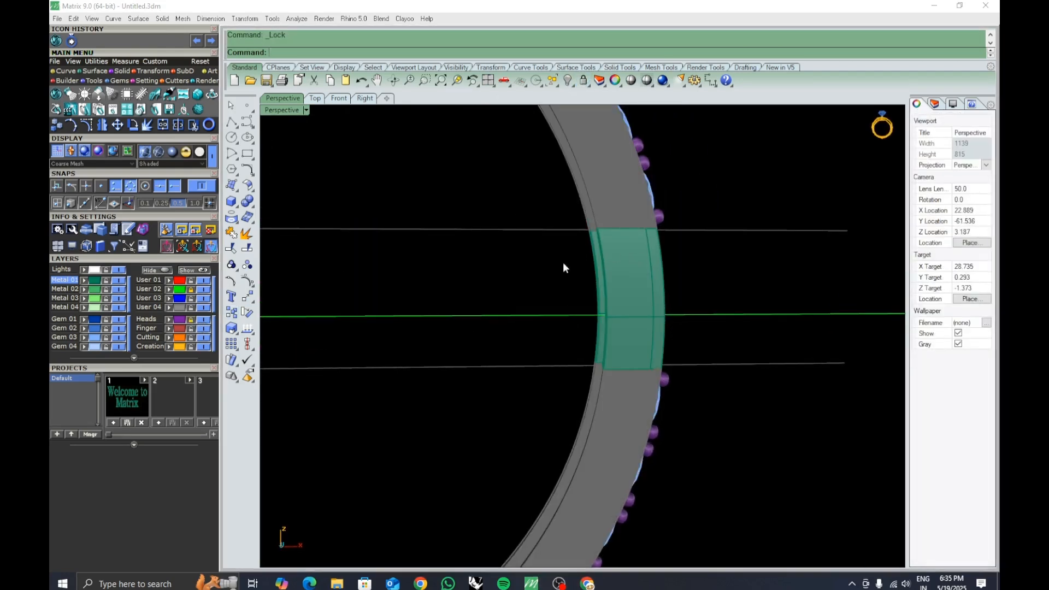
pyautogui.click(107, 339)
# Select the segment's solids and curve and move them outward away from the ring.
pyautogui.moveTo(660, 213); pyautogui.dragTo(678, 271, button='right')
pyautogui.moveTo(580, 243); pyautogui.dragTo(825, 474)
pyautogui.scroll(-4, 717, 391)
pyautogui.moveTo(718, 391); pyautogui.dragTo(658, 413, button='right')
pyautogui.click(602, 339)
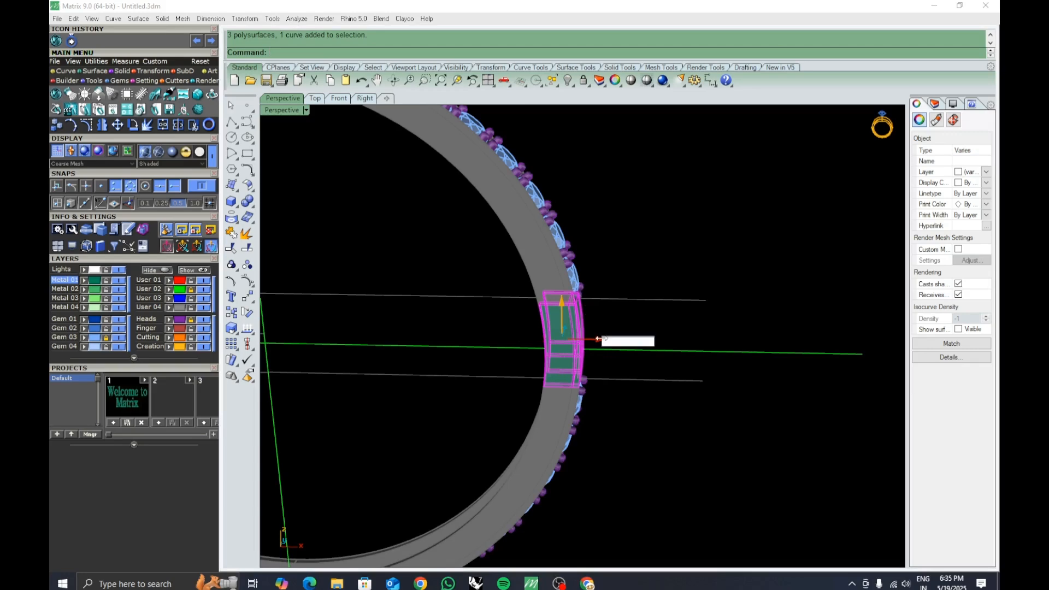
pyautogui.press('Return')
pyautogui.click(764, 399)
pyautogui.moveTo(764, 398); pyautogui.dragTo(740, 445, button='right')
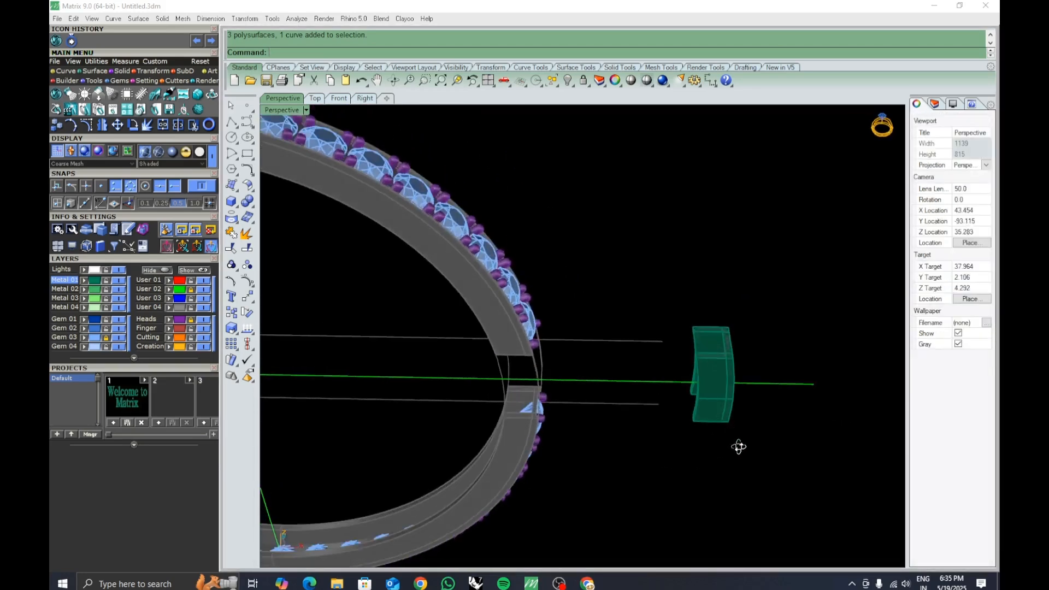
# Delete the thin inner piece joining the segment's upper and lower parts.
pyautogui.scroll(5, 669, 378)
pyautogui.moveTo(669, 378); pyautogui.dragTo(649, 365, button='right')
pyautogui.scroll(-3, 622, 348)
pyautogui.scroll(-3, 622, 348)
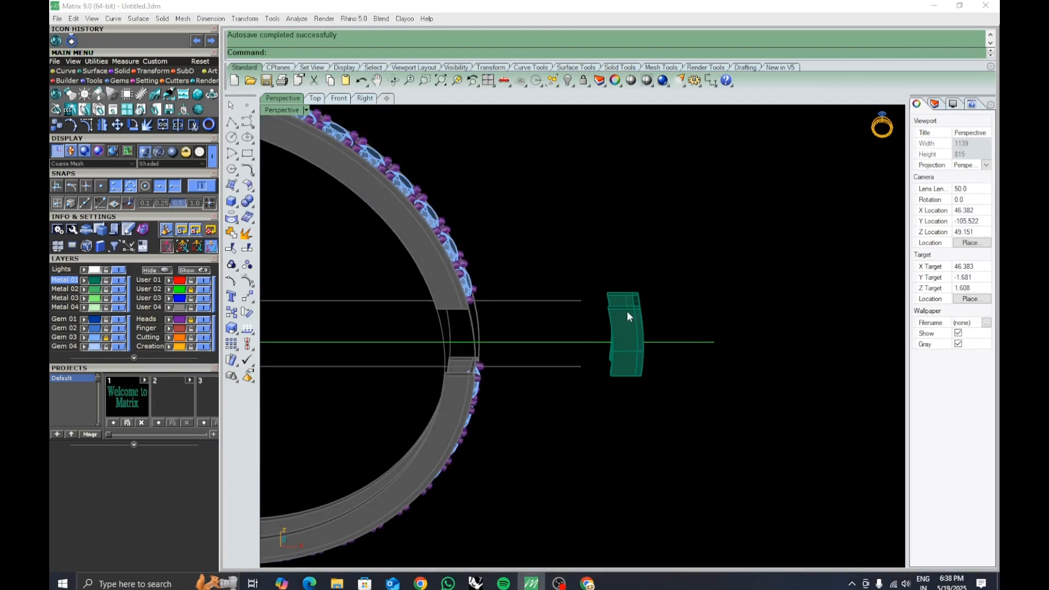
pyautogui.moveTo(614, 285); pyautogui.dragTo(615, 397, button='right')
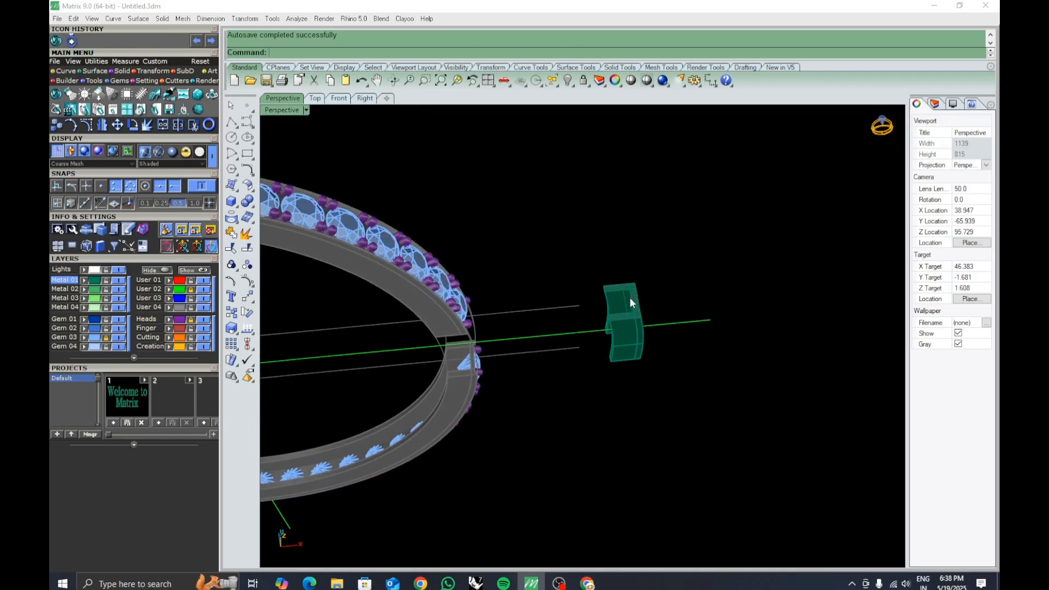
pyautogui.moveTo(630, 297); pyautogui.dragTo(593, 284, button='right')
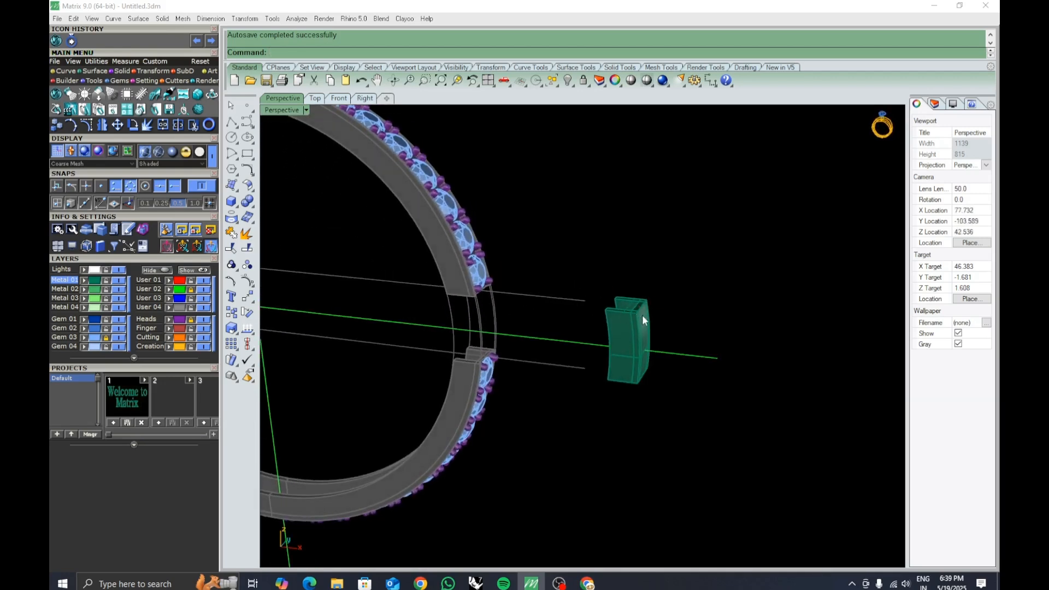
pyautogui.moveTo(643, 320)
pyautogui.mouseDown(button='right')
pyautogui.moveTo(660, 323)
pyautogui.moveTo(672, 391)
pyautogui.moveTo(658, 330)
pyautogui.moveTo(672, 282)
pyautogui.moveTo(656, 330)
pyautogui.moveTo(646, 315)
pyautogui.moveTo(621, 346)
pyautogui.moveTo(638, 300)
pyautogui.moveTo(663, 307)
pyautogui.moveTo(660, 327)
pyautogui.mouseUp(button='right')
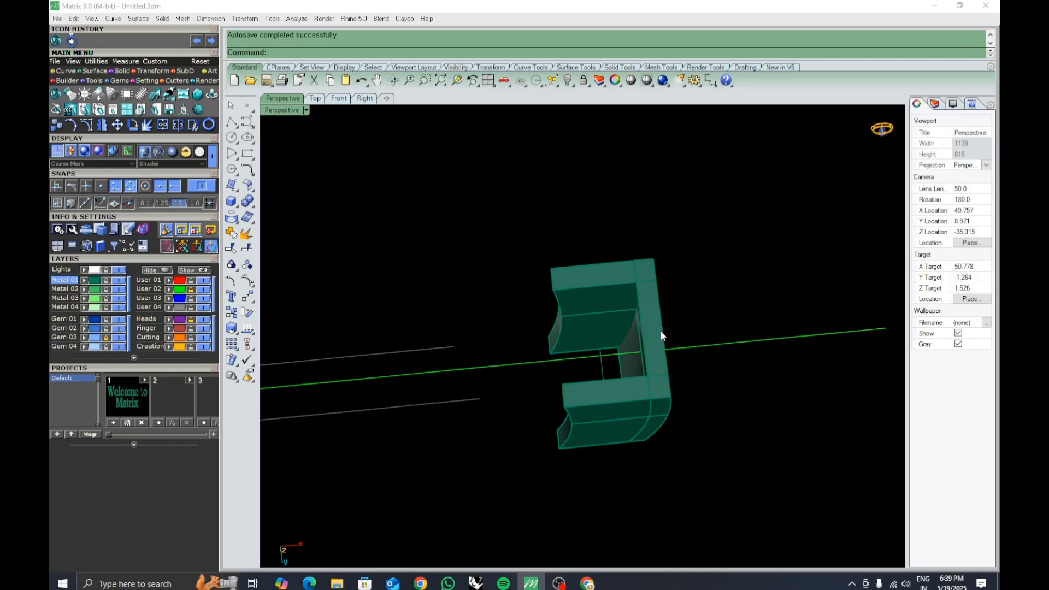
pyautogui.moveTo(658, 333); pyautogui.dragTo(667, 335, button='right')
pyautogui.click(599, 378)
pyautogui.press('Delete')
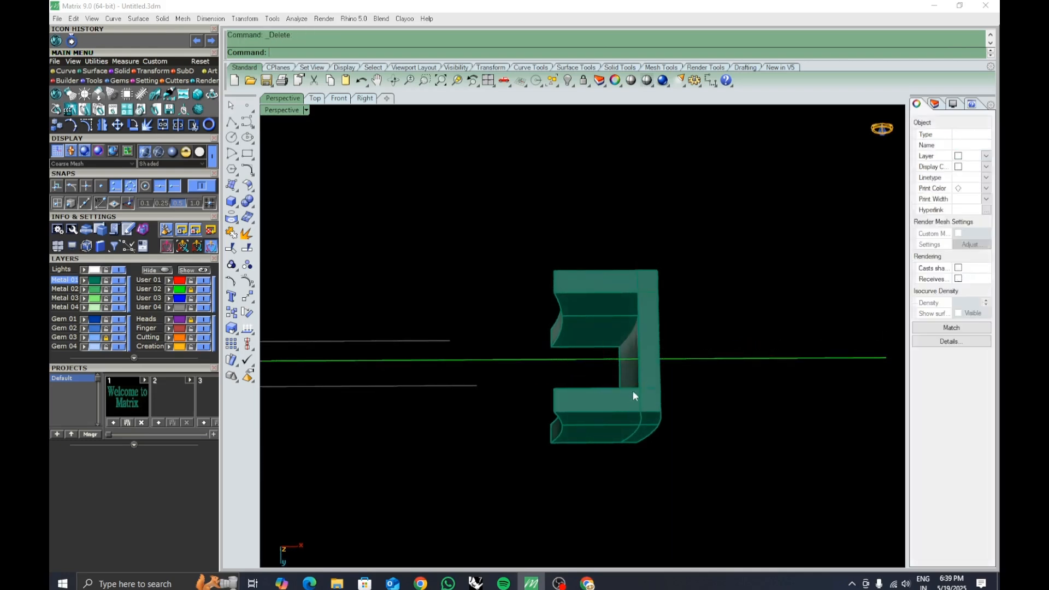
# Offset the segment's vertical curve 0.8 toward its inner side.
pyautogui.moveTo(633, 391); pyautogui.dragTo(583, 245, button='right')
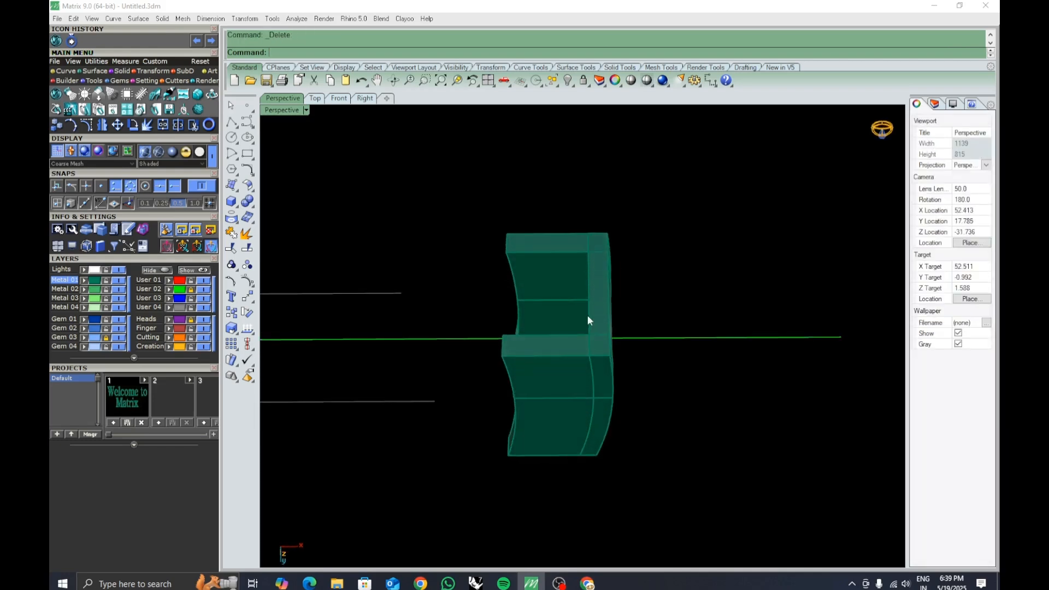
pyautogui.write('ffsetSrf')
pyautogui.press('Return')
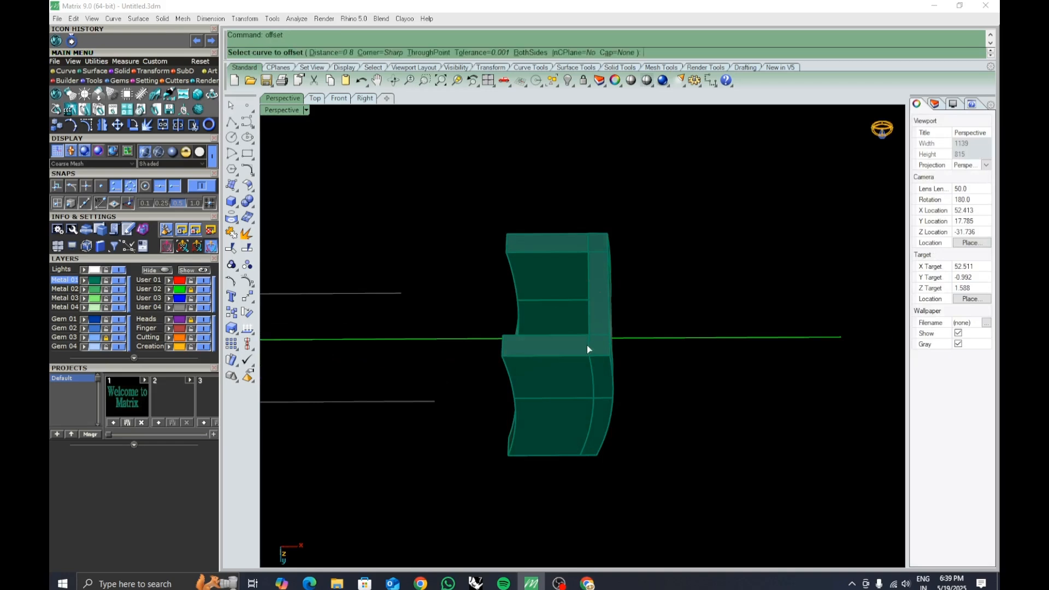
pyautogui.click(588, 345)
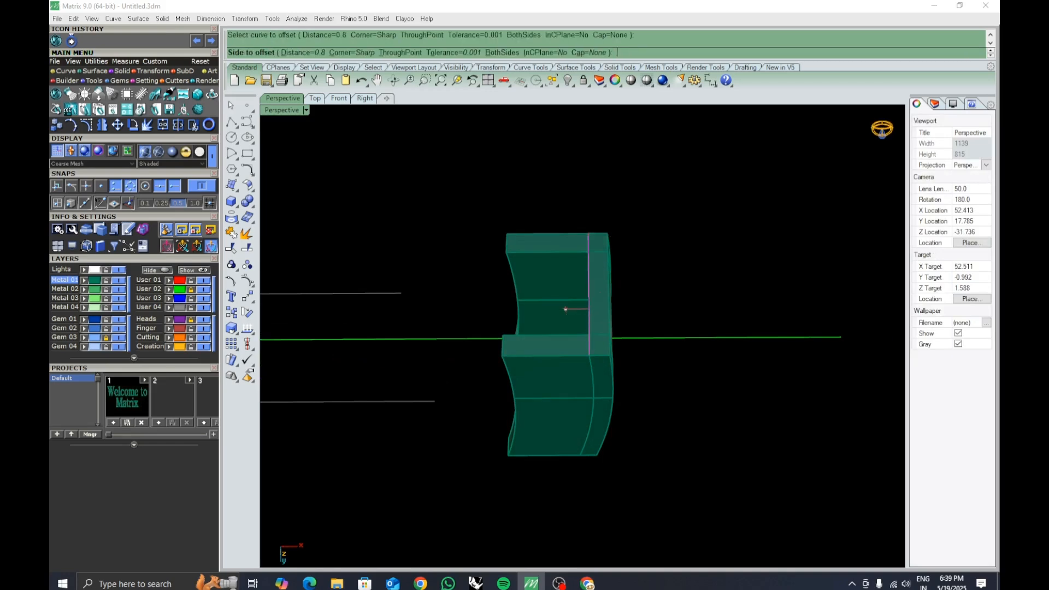
pyautogui.click(566, 309)
# Offset the new curve 0.9 toward the segment's outer side.
pyautogui.scroll(3, 568, 318)
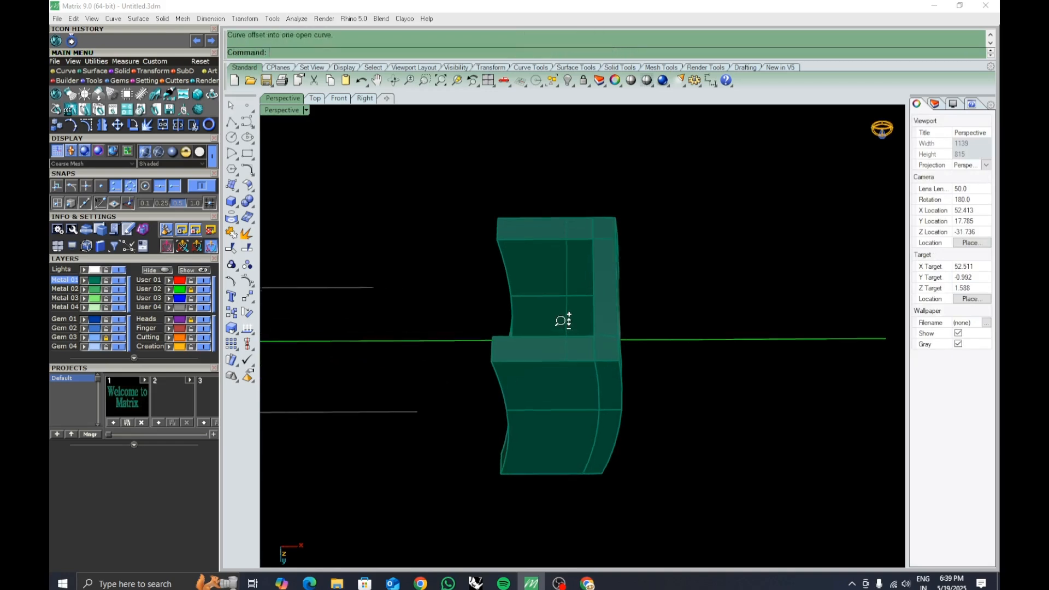
pyautogui.click(569, 327)
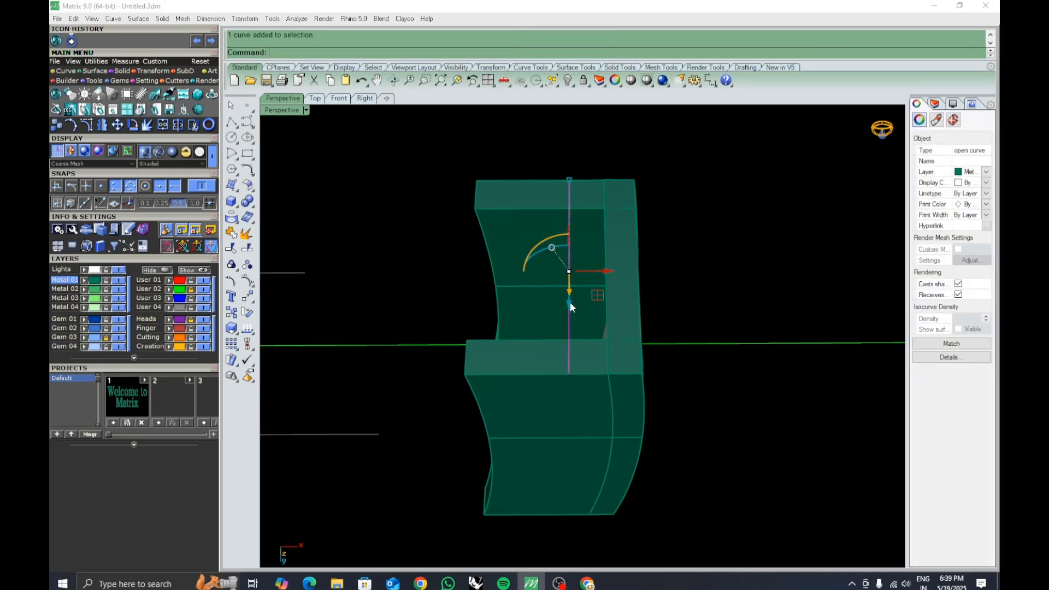
pyautogui.write('offsetSrf')
pyautogui.press('Return')
pyautogui.write('9')
pyautogui.press('Return')
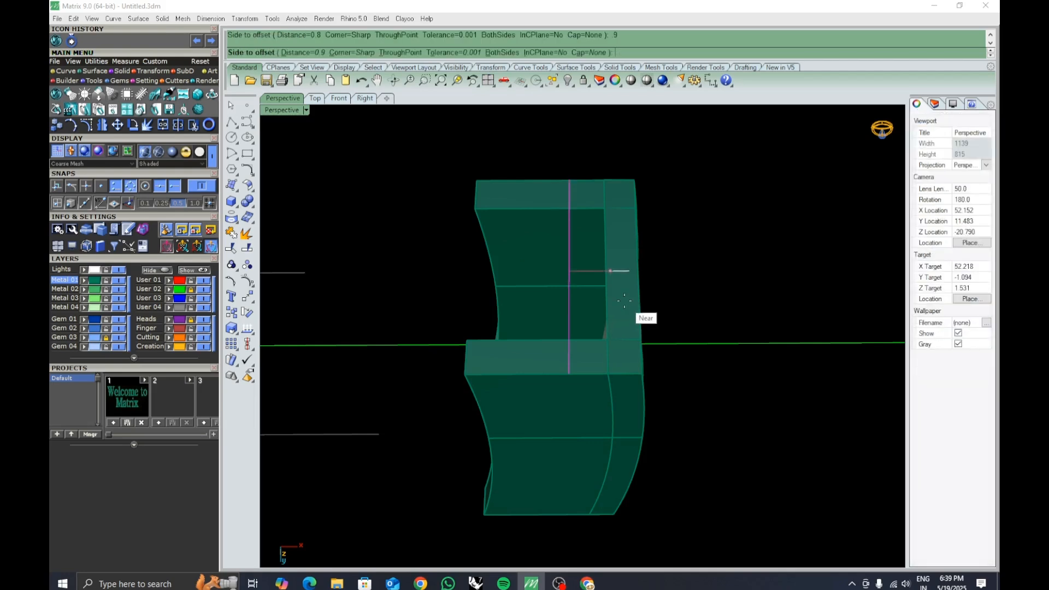
pyautogui.click(625, 301)
pyautogui.keyDown('shift'); pyautogui.click(612, 317); pyautogui.keyUp('shift')
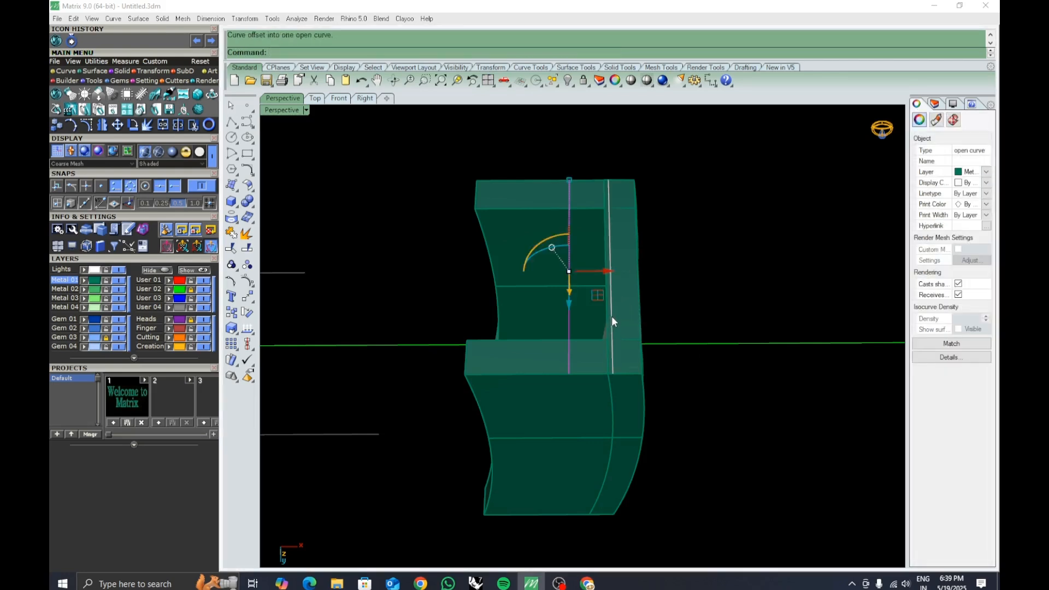
# Select both offset curves and loft a surface between them.
pyautogui.click(640, 347)
pyautogui.moveTo(677, 327); pyautogui.dragTo(692, 331, button='right')
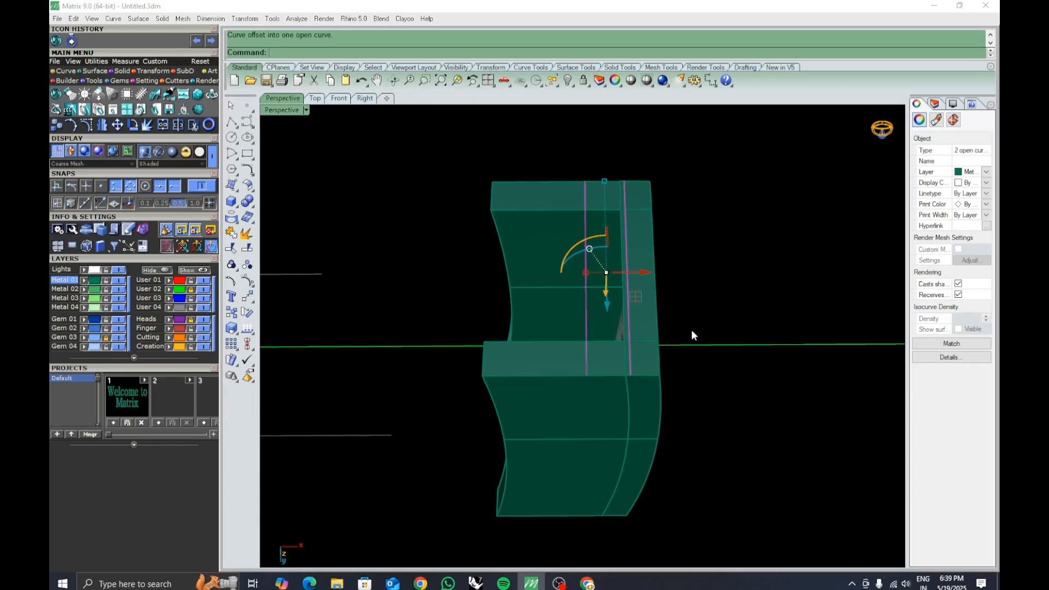
pyautogui.hotkey('ctrl', 'l')
pyautogui.press('Return')
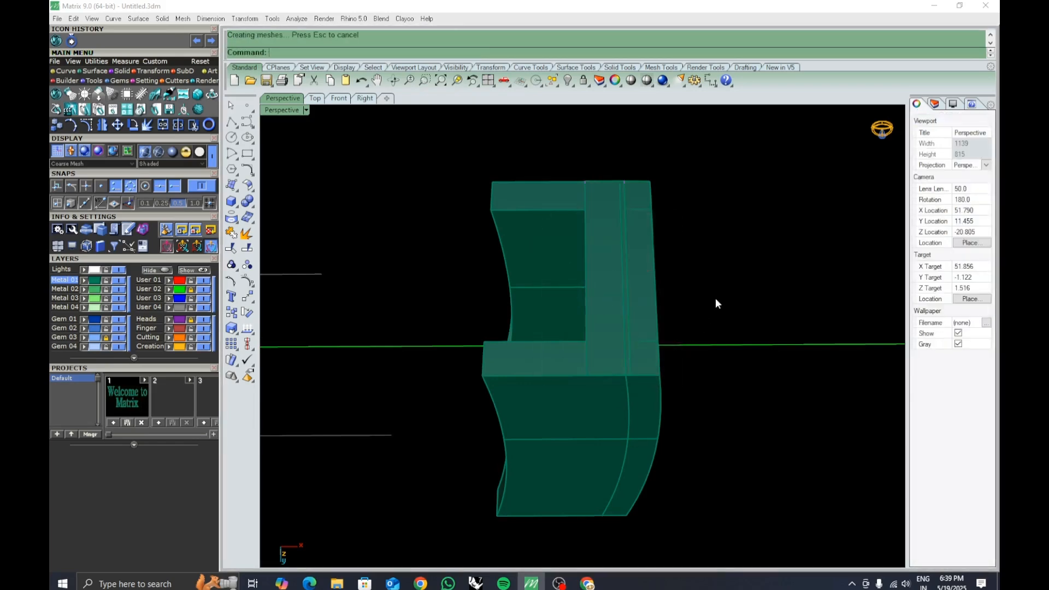
# Extrude the lofted surface on both sides into a solid bridge across the channel's top.
pyautogui.moveTo(717, 301); pyautogui.dragTo(674, 307, button='right')
pyautogui.click(674, 305)
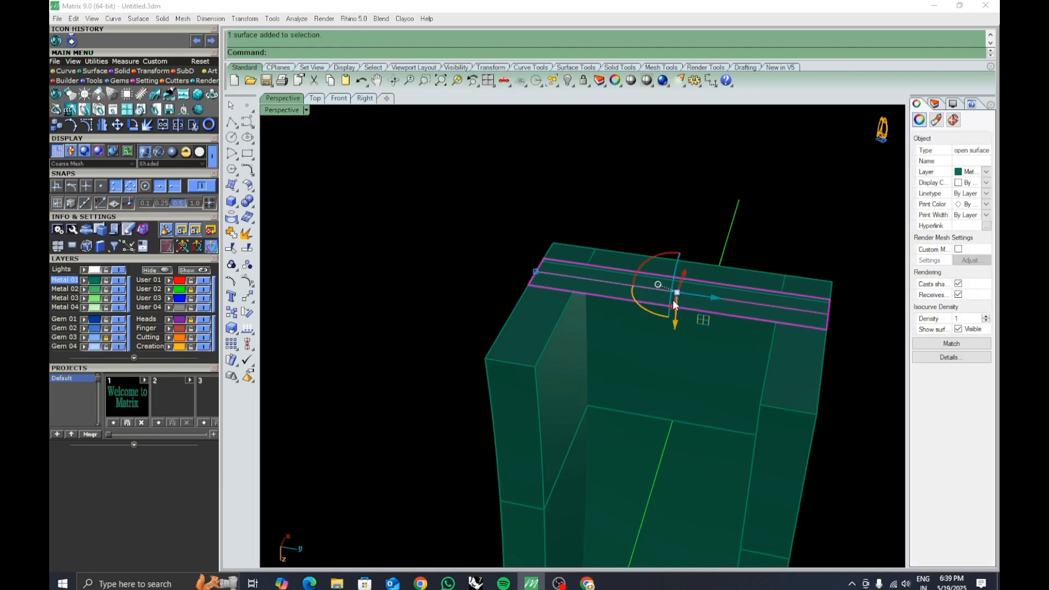
pyautogui.write('ExtrudeSrf')
pyautogui.press('Return')
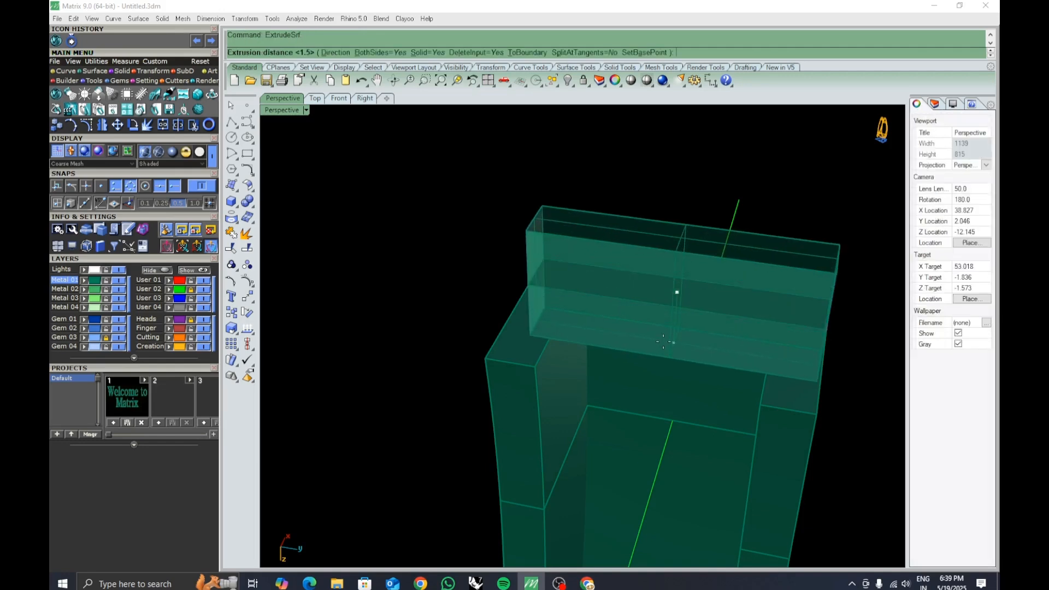
pyautogui.write('b')
pyautogui.press('Return')
pyautogui.moveTo(661, 341); pyautogui.dragTo(654, 321, button='right')
pyautogui.press('Return')
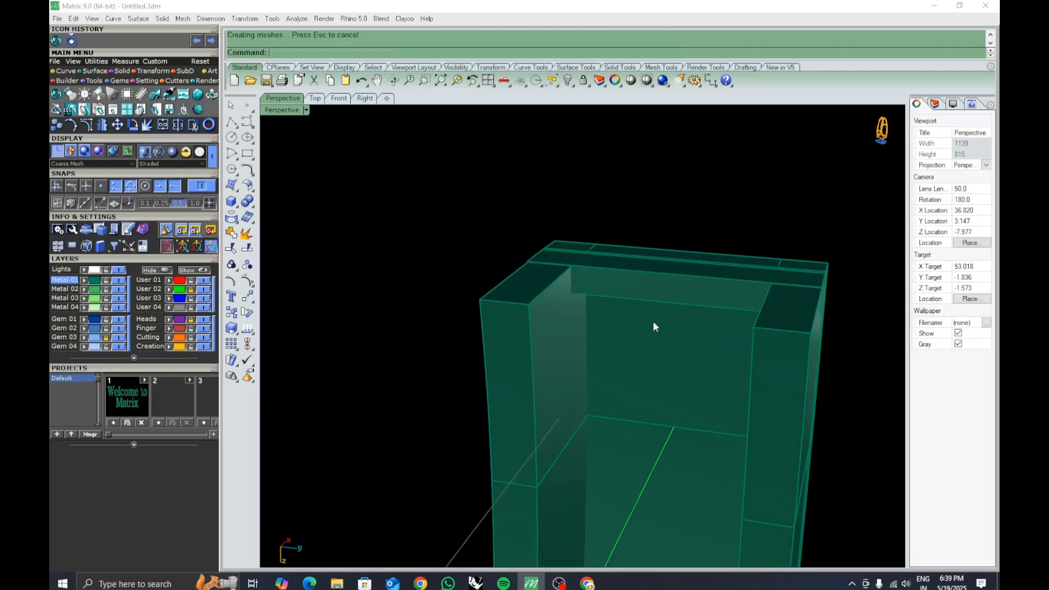
# Draw a polyline across the bridge's top from one edge to its midpoint.
pyautogui.moveTo(650, 261); pyautogui.dragTo(512, 398, button='right')
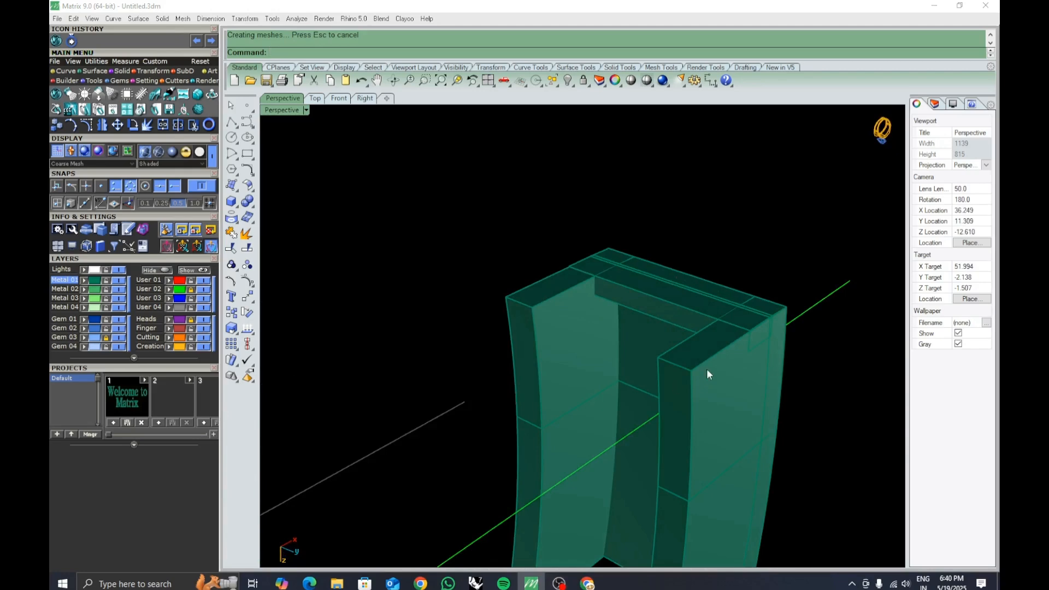
pyautogui.moveTo(707, 375); pyautogui.dragTo(270, 207, button='right')
pyautogui.click(232, 123)
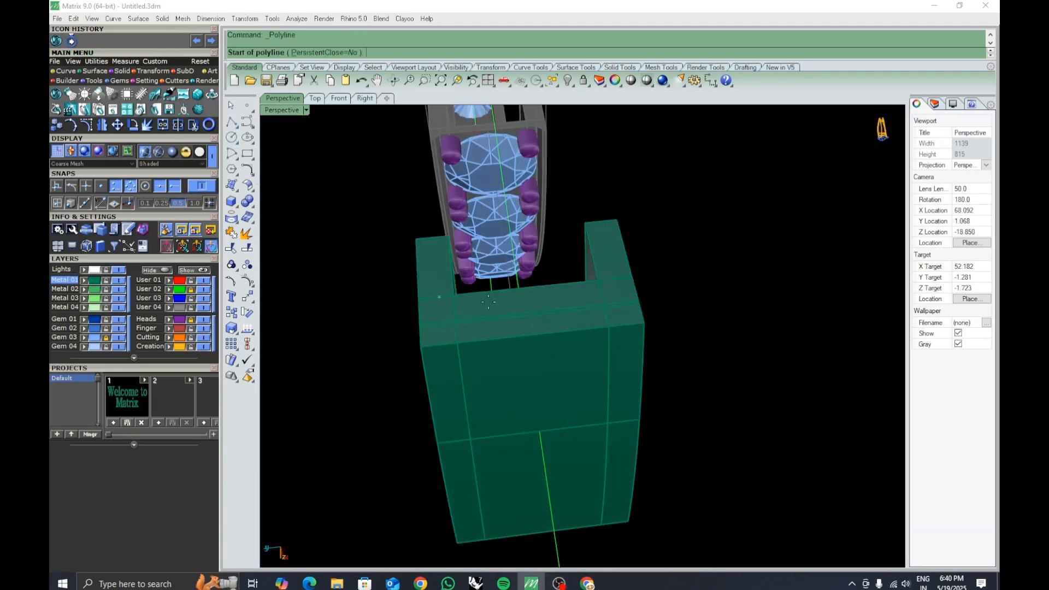
pyautogui.moveTo(500, 330); pyautogui.dragTo(499, 303, button='right')
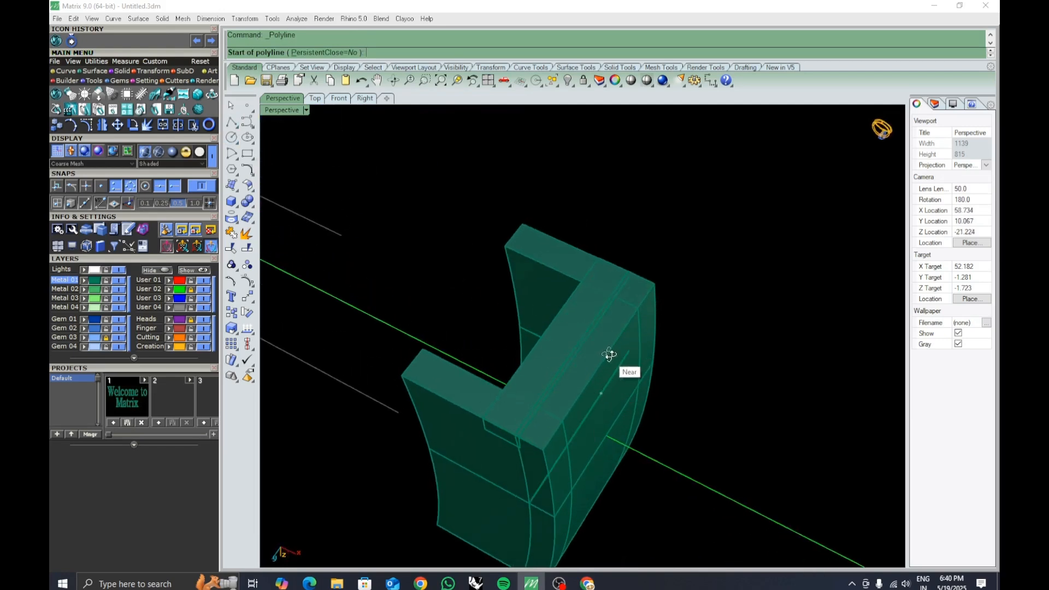
pyautogui.moveTo(609, 356); pyautogui.dragTo(601, 282, button='right')
pyautogui.moveTo(586, 366); pyautogui.dragTo(579, 367, button='right')
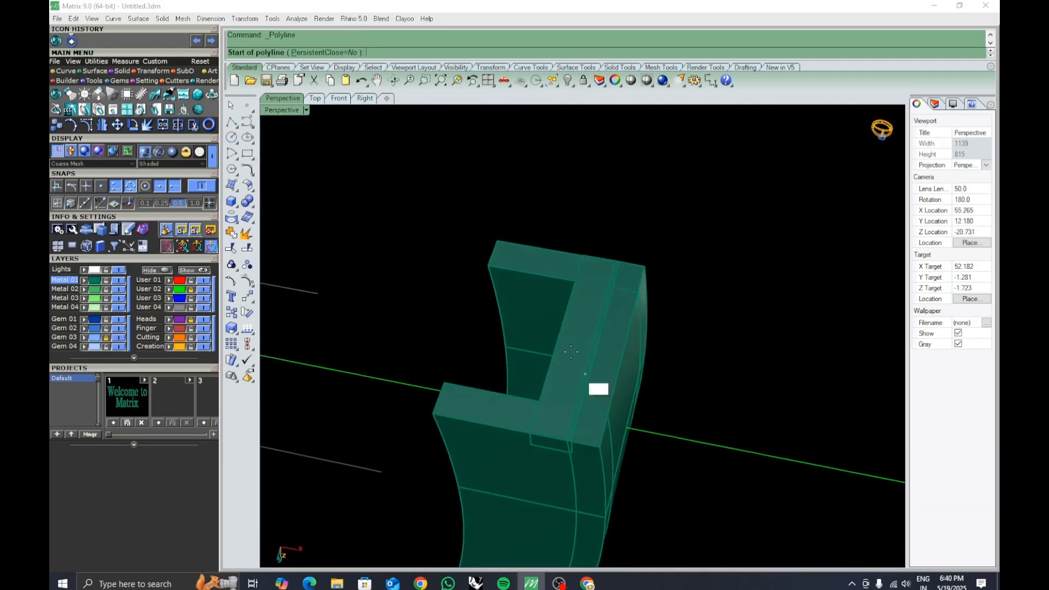
pyautogui.click(558, 338)
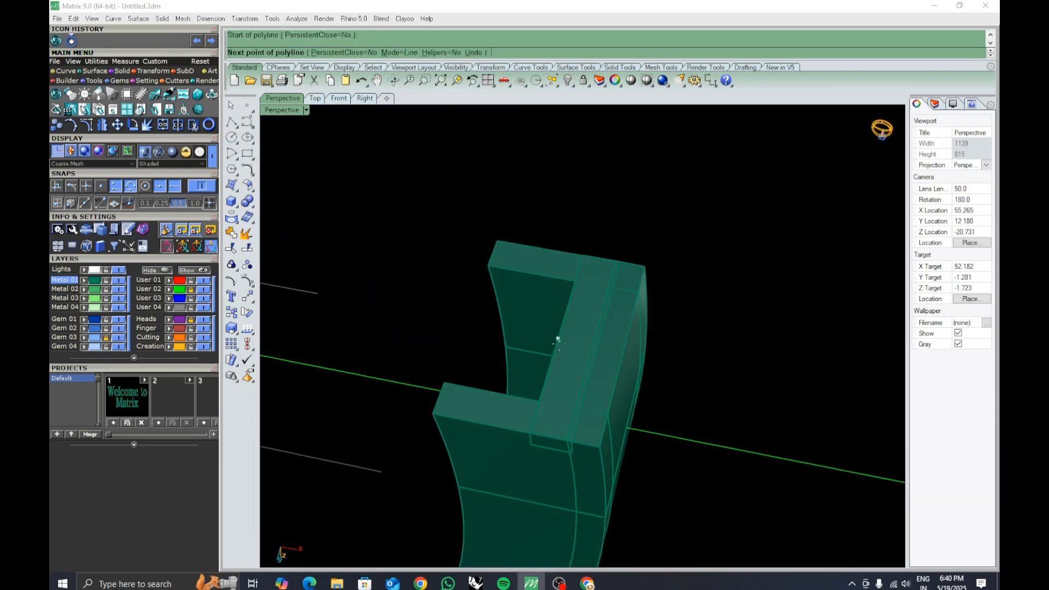
pyautogui.click(624, 350)
pyautogui.rightClick(622, 350)
# Select the new line and stretch it so it extends past both sides of the bridge.
pyautogui.click(611, 349)
pyautogui.click(640, 379)
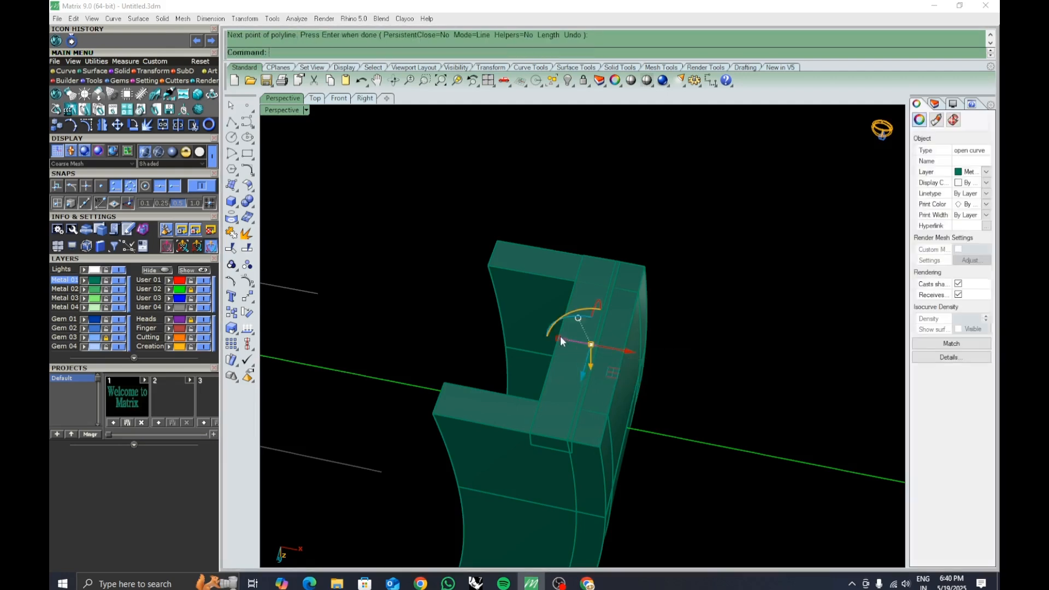
pyautogui.moveTo(559, 339); pyautogui.dragTo(526, 333)
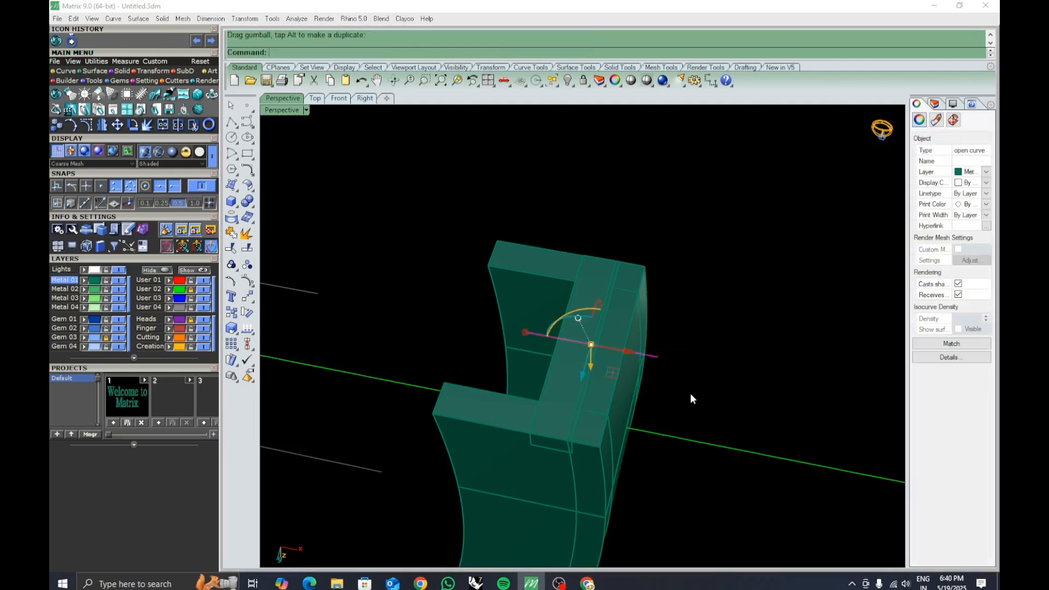
# Offset the line 0.9 to both sides, then delete the original centre line.
pyautogui.press('Return')
pyautogui.write('b')
pyautogui.press('Return')
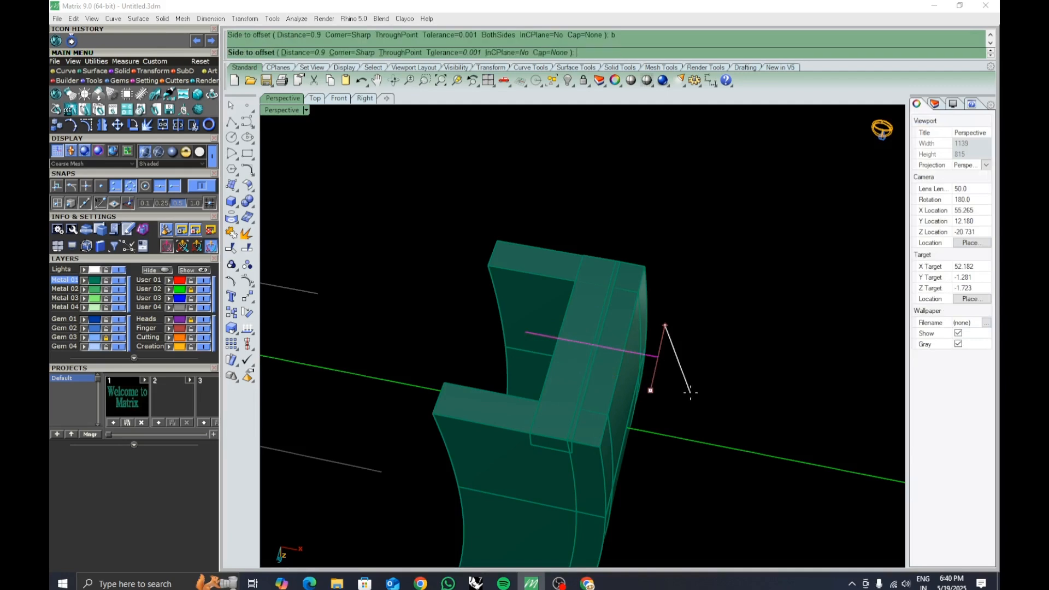
pyautogui.moveTo(676, 378); pyautogui.dragTo(726, 368, button='right')
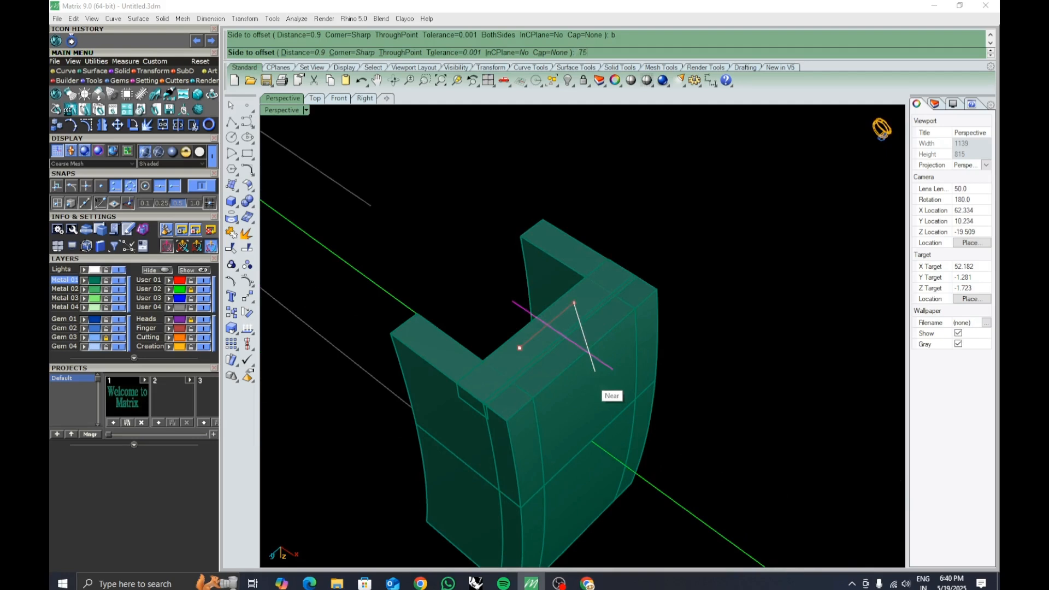
pyautogui.press('Return')
pyautogui.click(591, 378)
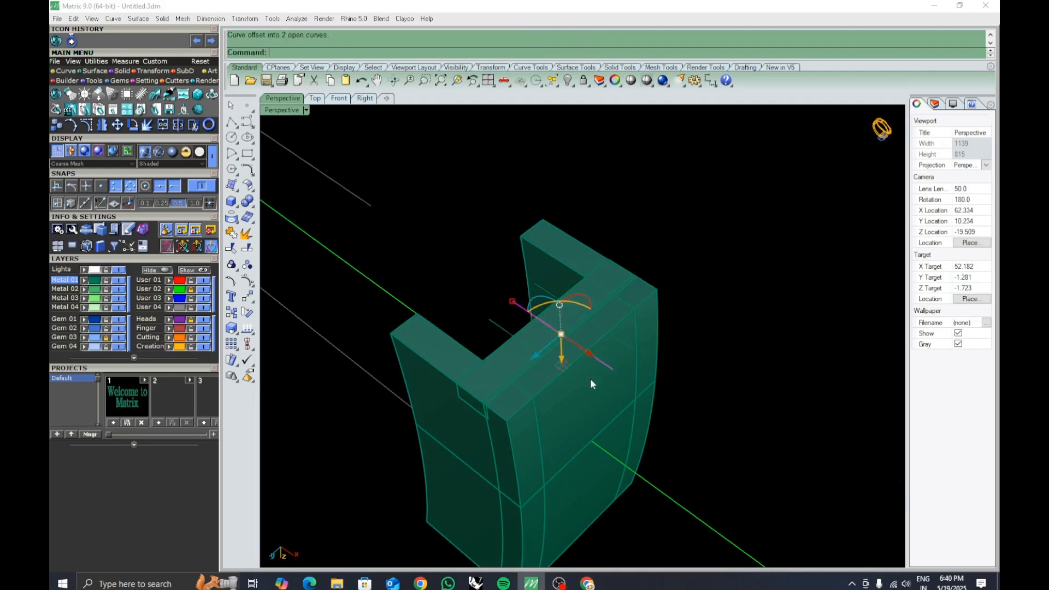
pyautogui.press('Delete')
# Select both offset lines and loft a flat surface between them.
pyautogui.moveTo(644, 382); pyautogui.dragTo(625, 384, button='right')
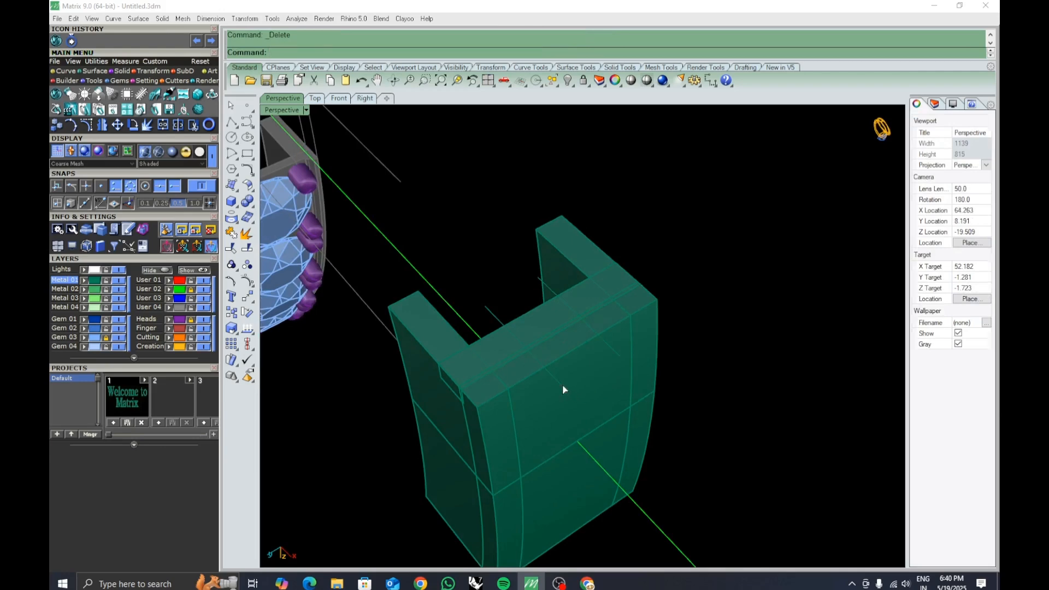
pyautogui.click(616, 354)
pyautogui.hotkey('ctrl', 'l')
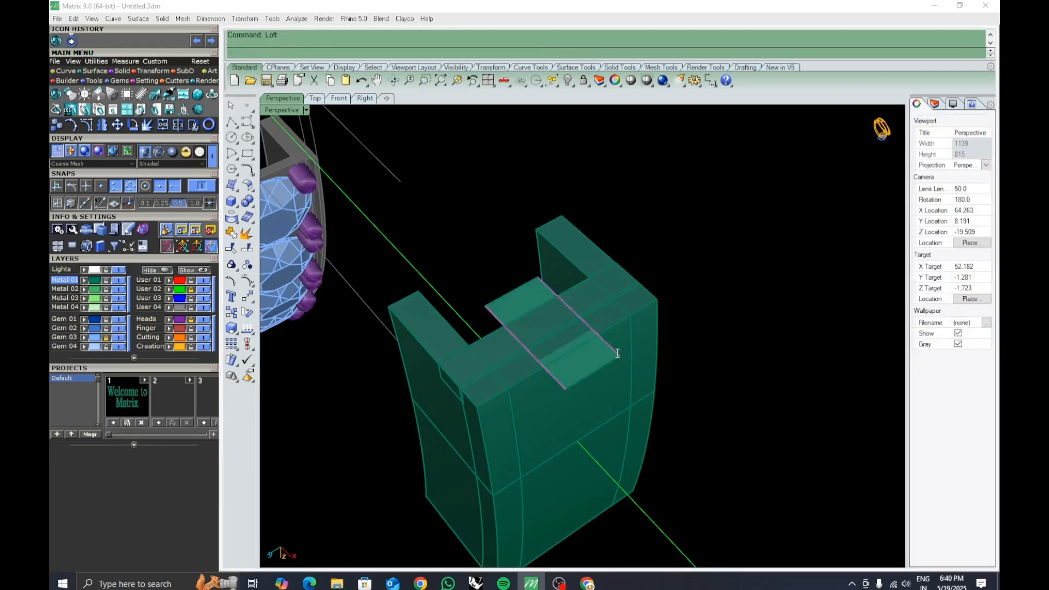
pyautogui.press('Return')
# Extrude the lofted surface 1 on both sides into a solid block through the bridge.
pyautogui.click(660, 370)
pyautogui.moveTo(589, 375); pyautogui.dragTo(604, 314, button='right')
pyautogui.click(580, 330)
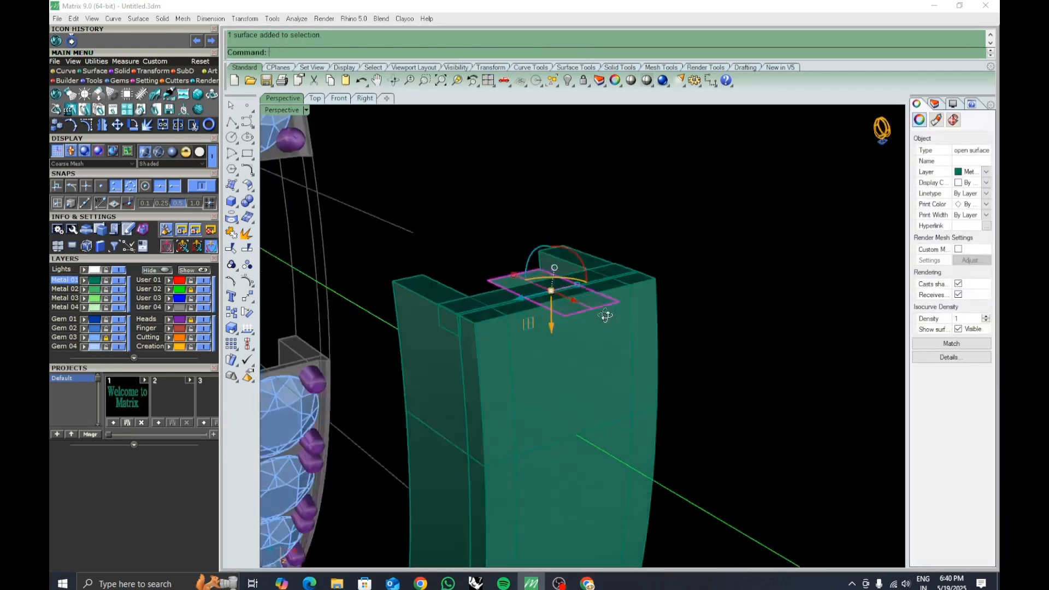
pyautogui.scroll(4, 566, 269)
pyautogui.moveTo(565, 267); pyautogui.dragTo(540, 249, button='right')
pyautogui.moveTo(546, 301); pyautogui.dragTo(548, 297)
pyautogui.click(610, 329)
pyautogui.moveTo(654, 252); pyautogui.dragTo(659, 282, button='right')
pyautogui.write('E')
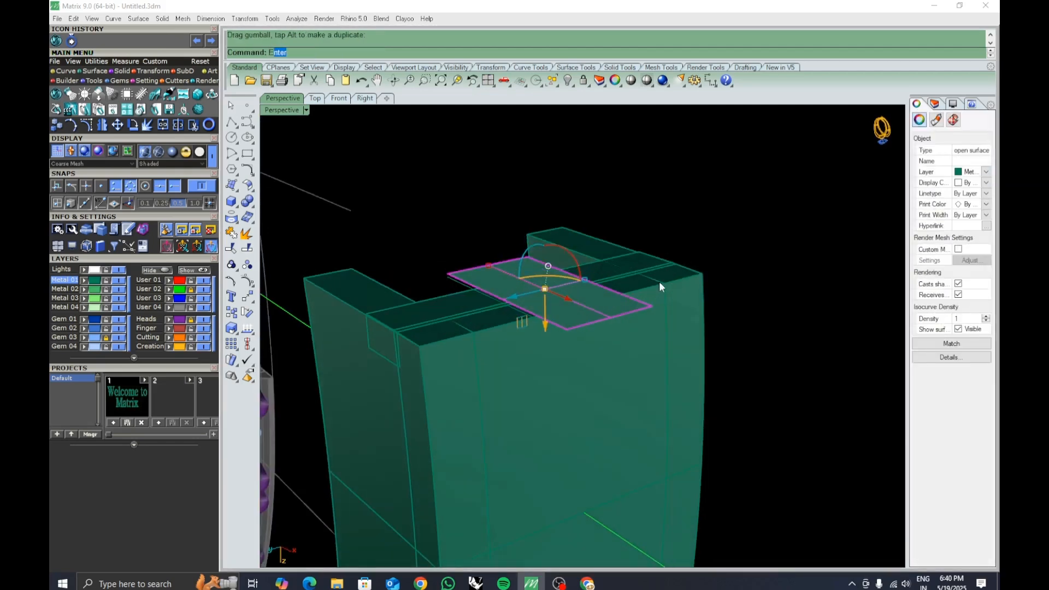
pyautogui.write('s')
pyautogui.press('Return')
pyautogui.keyDown('shift'); pyautogui.moveTo(654, 350); pyautogui.dragTo(638, 302, button='right'); pyautogui.keyUp('shift')
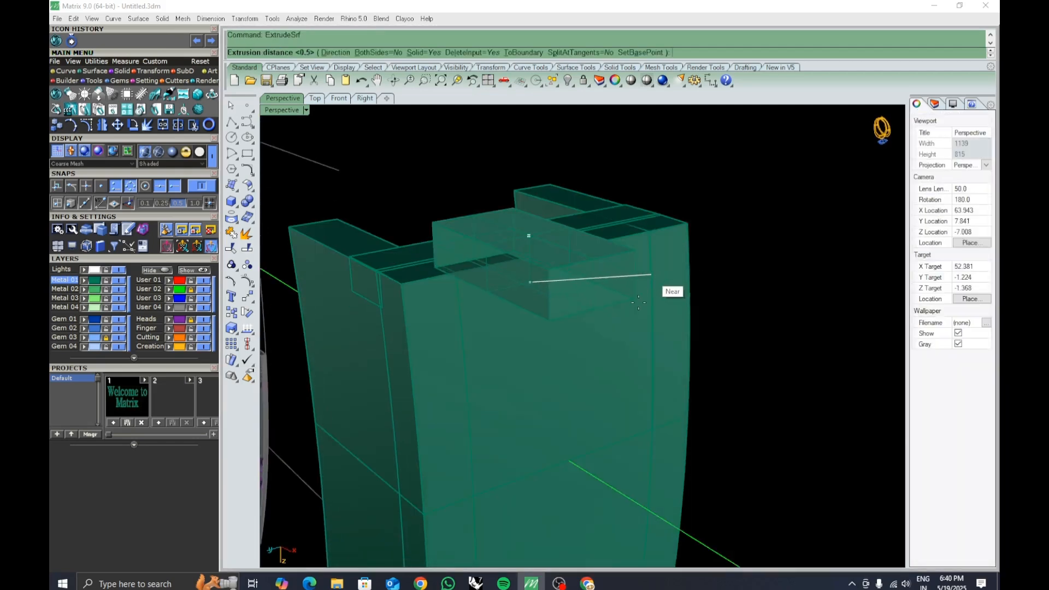
pyautogui.write('b')
pyautogui.press('Return')
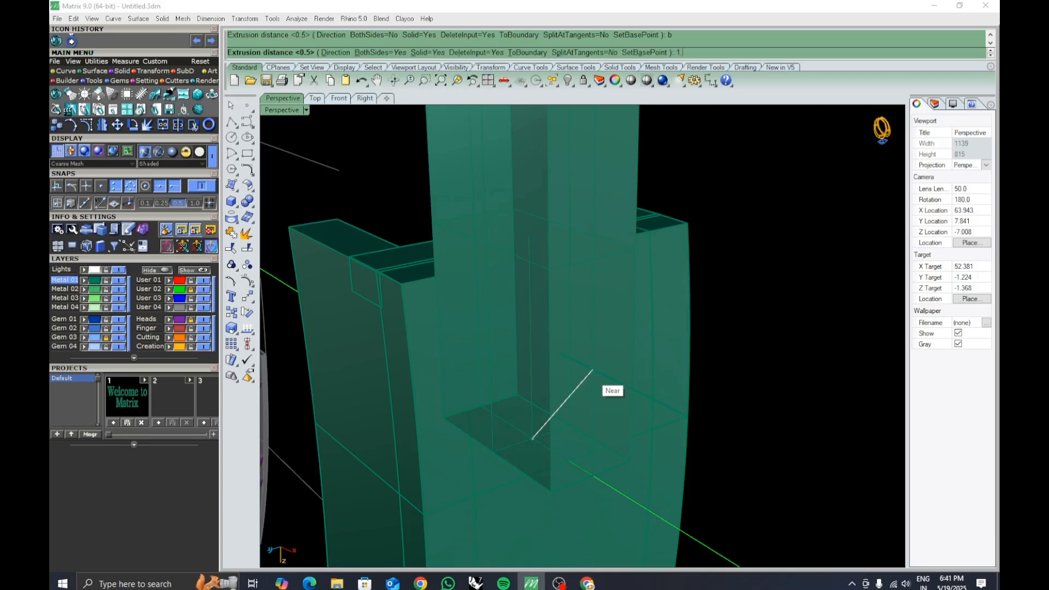
pyautogui.press('Return')
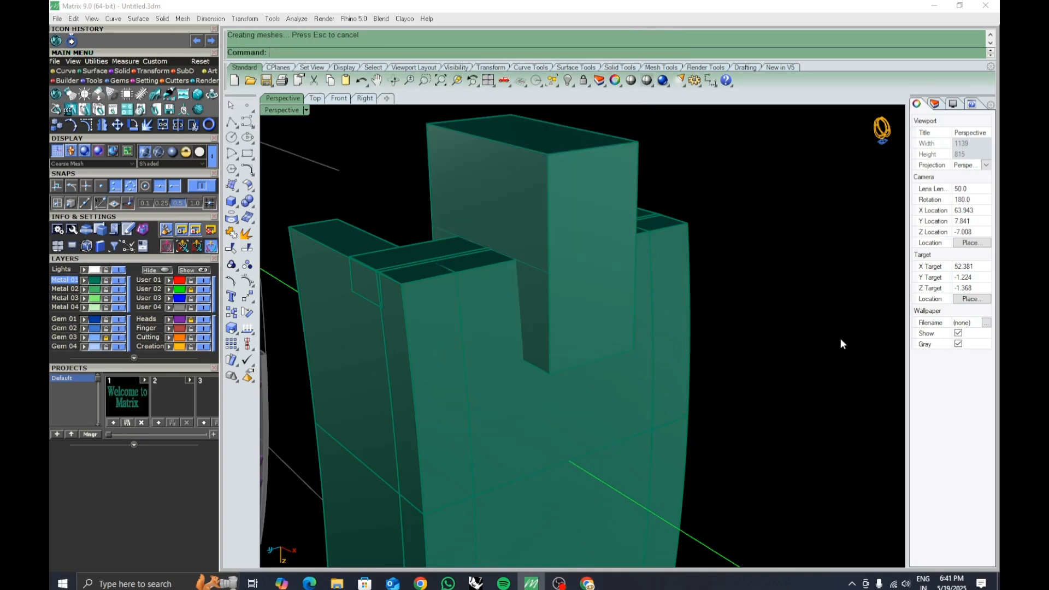
# Boolean-difference the extruded block from the channel segment to cut a slot across the top.
pyautogui.moveTo(841, 339); pyautogui.dragTo(598, 375, button='right')
pyautogui.write('BooleanDifference')
pyautogui.press('Return')
pyautogui.click(621, 370)
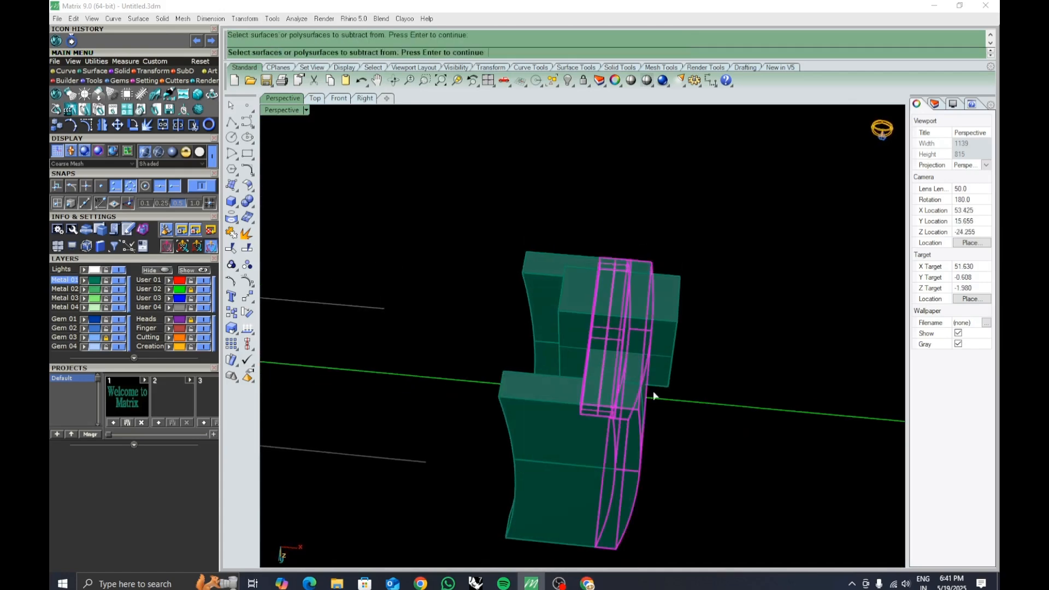
pyautogui.moveTo(654, 394); pyautogui.dragTo(580, 381, button='right')
pyautogui.press('Return')
pyautogui.click(627, 367)
pyautogui.press('Return')
# Scale the small cutter block in one direction to shorten it to the inner edge of the slot.
pyautogui.moveTo(632, 350); pyautogui.dragTo(611, 250, button='right')
pyautogui.click(611, 251)
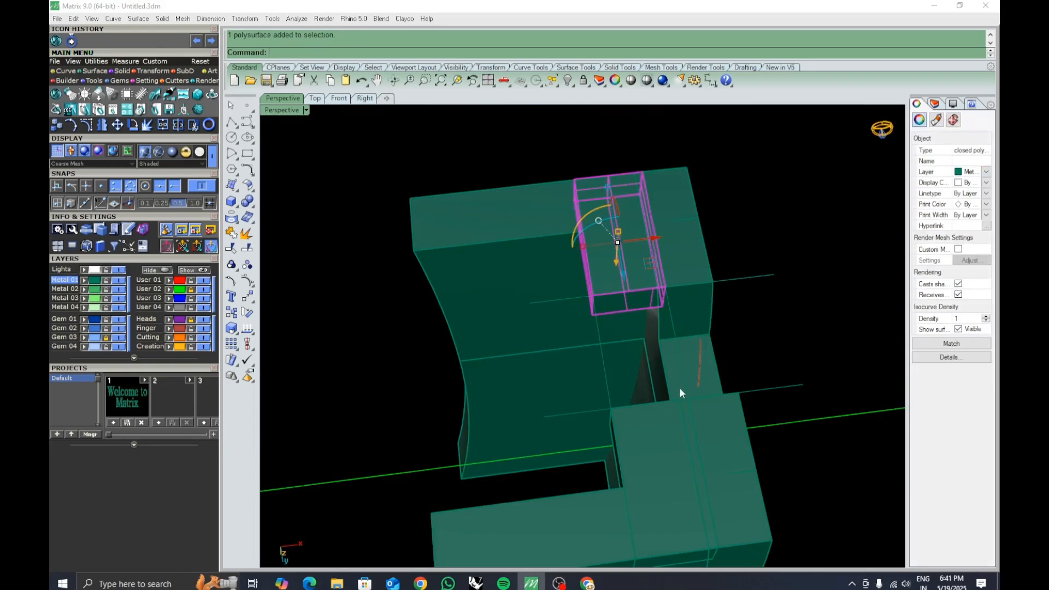
pyautogui.moveTo(654, 441); pyautogui.dragTo(576, 345, button='right')
pyautogui.press('Escape')
pyautogui.click(444, 297)
pyautogui.scroll(3, 540, 338)
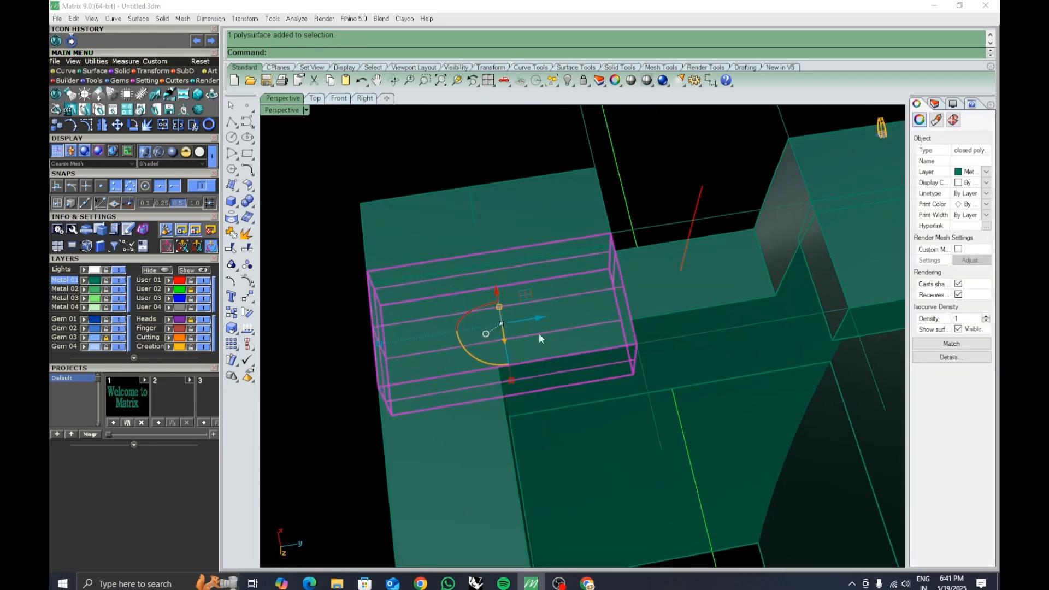
pyautogui.click(232, 329)
pyautogui.click(278, 335)
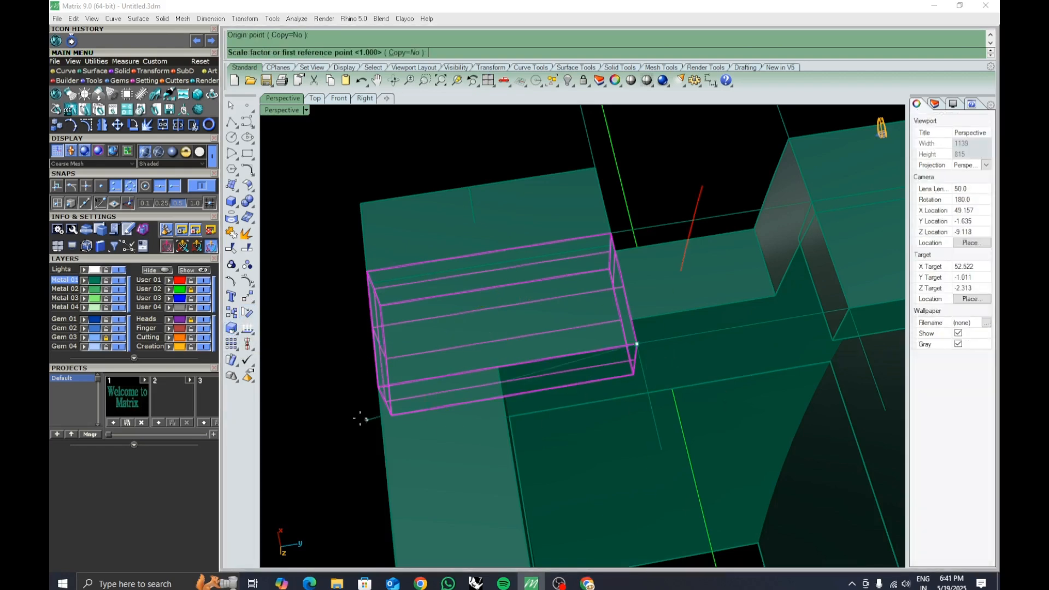
pyautogui.click(378, 387)
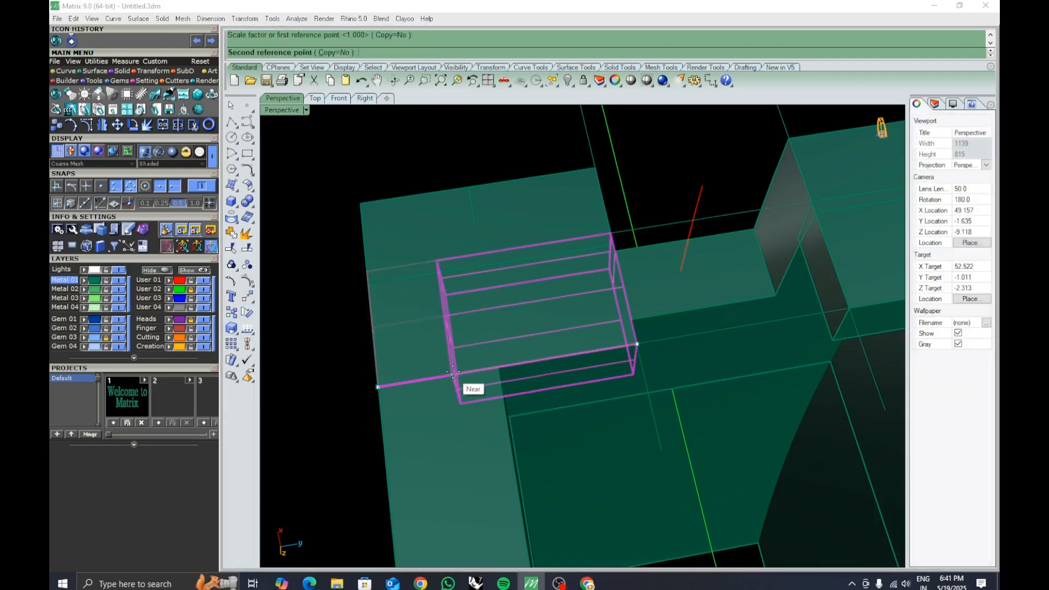
pyautogui.click(464, 373)
# Delete the extra block on the opposite side of the channel.
pyautogui.scroll(-6, 449, 366)
pyautogui.keyDown('shift'); pyautogui.moveTo(550, 410); pyautogui.dragTo(510, 414, button='right'); pyautogui.keyUp('shift')
pyautogui.click(613, 332)
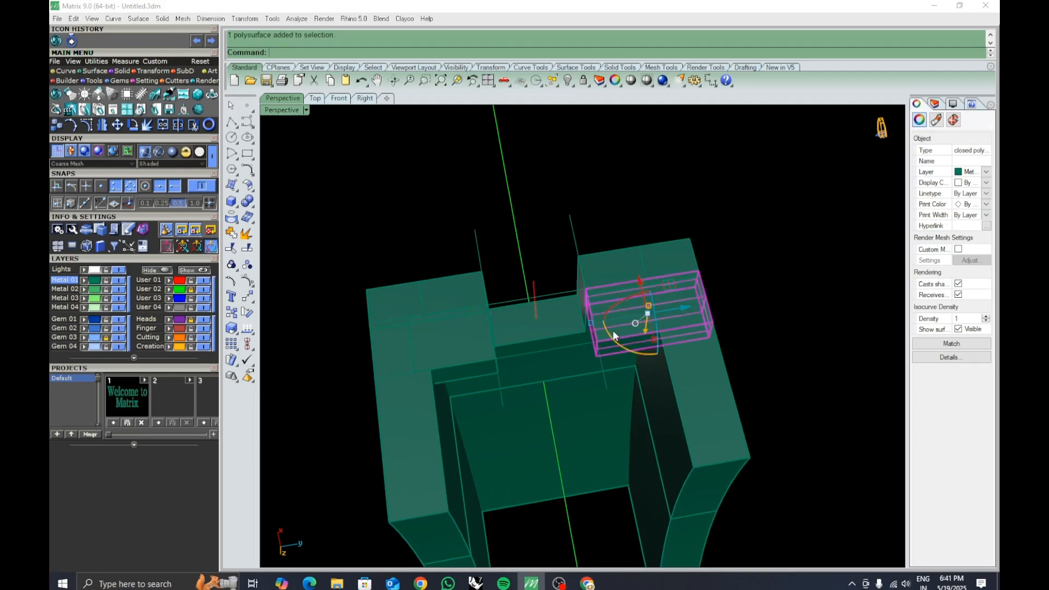
pyautogui.rightClick(610, 332)
pyautogui.press('Escape')
pyautogui.press('Delete')
# Mirror a copy of the shortened block across the bridge's midpoint to the other side.
pyautogui.click(490, 346)
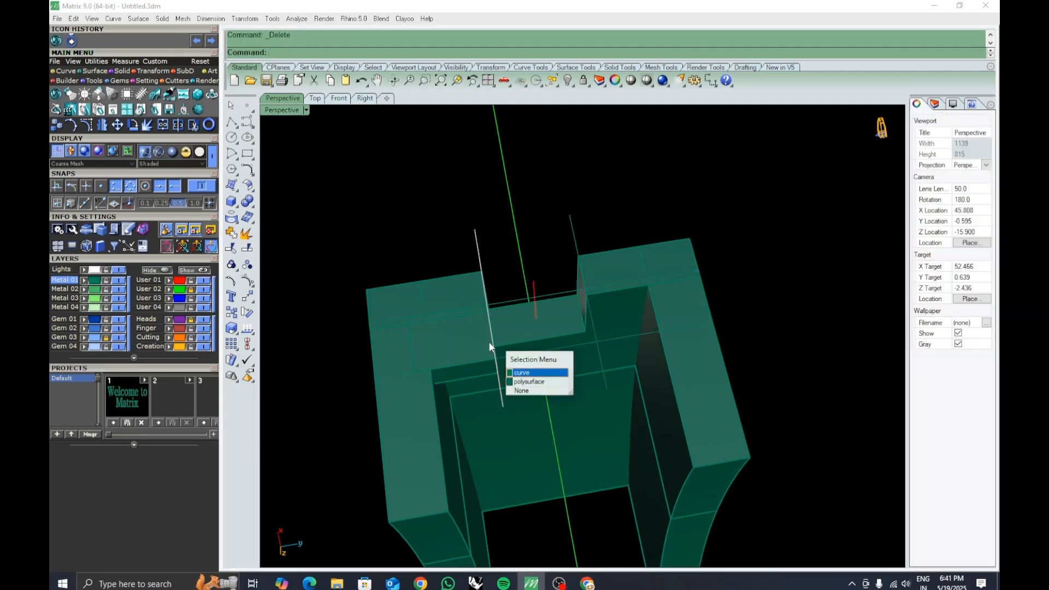
pyautogui.click(478, 339)
pyautogui.write('m')
pyautogui.press('Return')
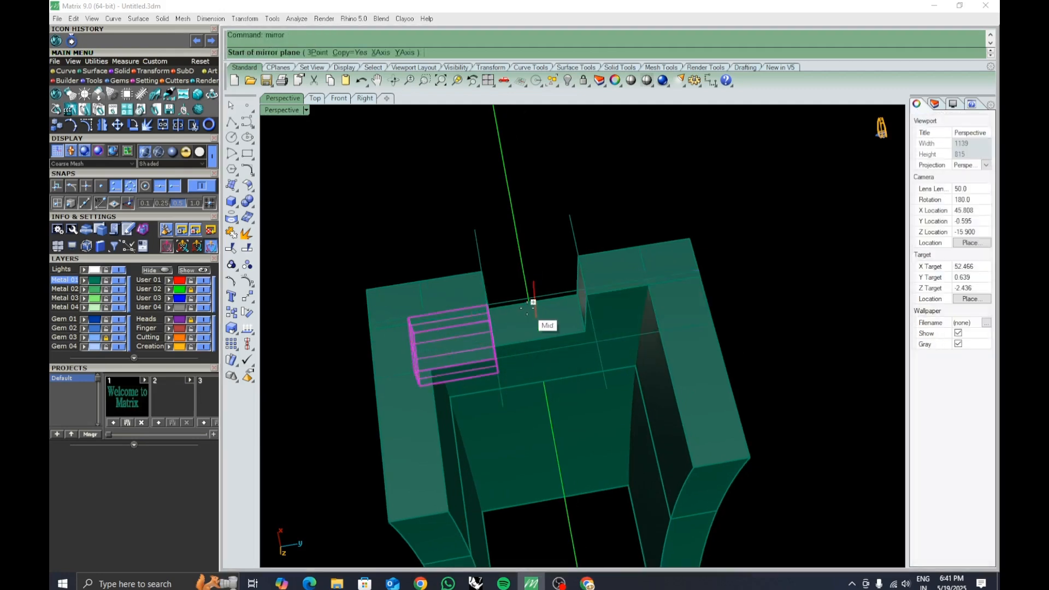
pyautogui.scroll(3, 535, 295)
pyautogui.moveTo(537, 289); pyautogui.dragTo(714, 431, button='right')
pyautogui.click(709, 483)
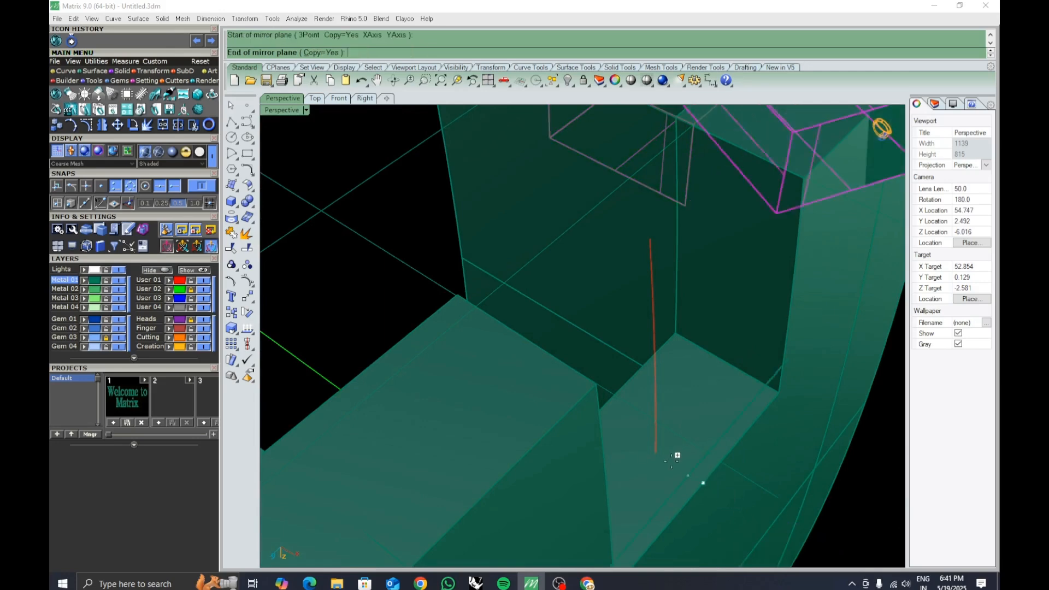
pyautogui.click(625, 425)
pyautogui.scroll(-10, 623, 424)
pyautogui.click(724, 411)
pyautogui.moveTo(725, 411); pyautogui.dragTo(462, 418, button='right')
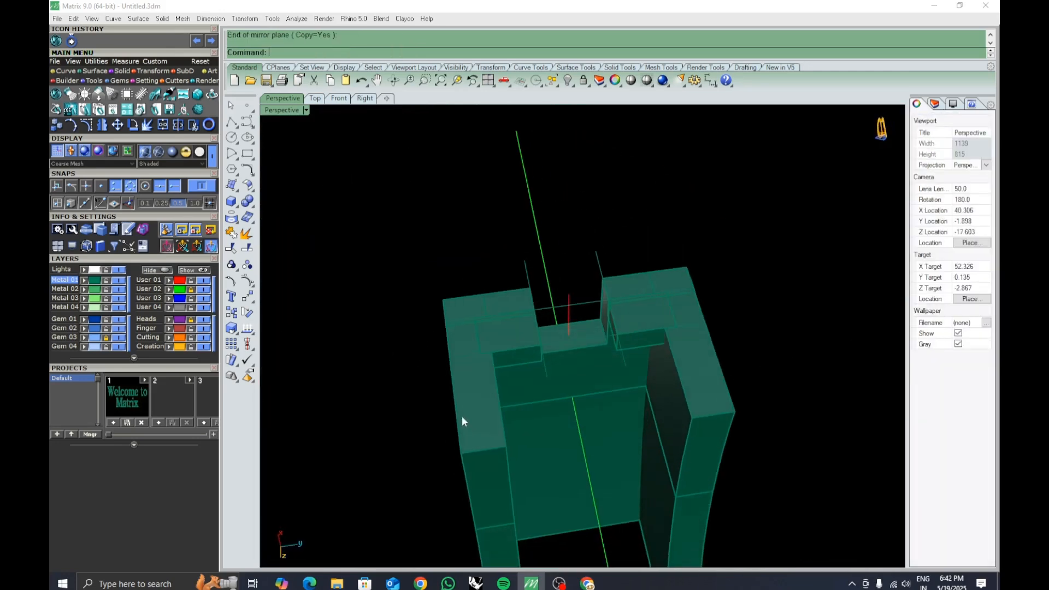
# Purge the construction history of all objects in the segment.
pyautogui.write('HistoryPurge')
pyautogui.press('Return')
pyautogui.moveTo(368, 231); pyautogui.dragTo(861, 549)
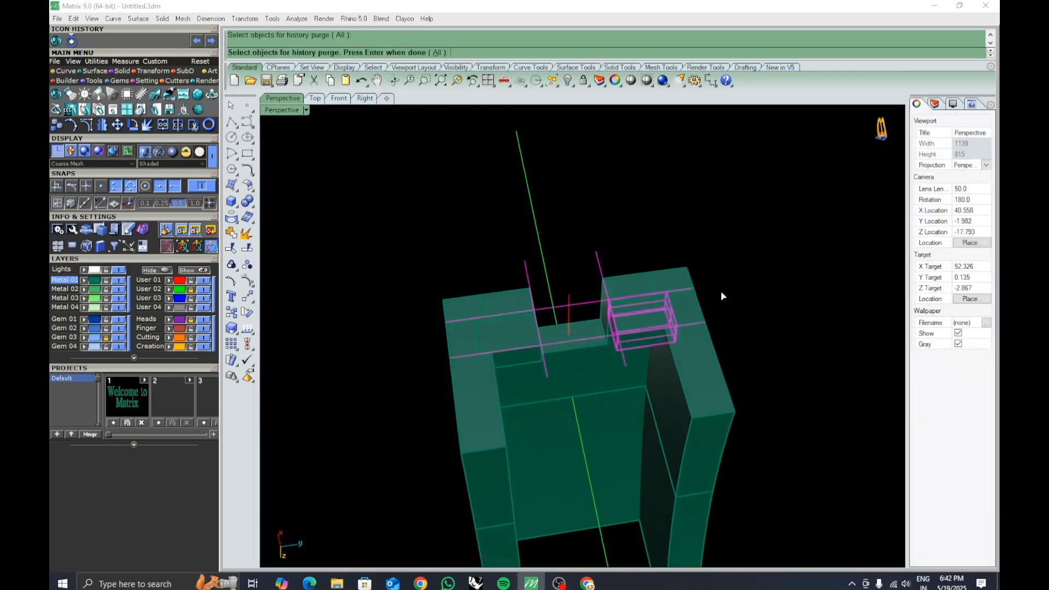
pyautogui.press('Return')
# Select the channel segment and its blocks and group them together.
pyautogui.scroll(5, 723, 276)
pyautogui.click(628, 300)
pyautogui.keyDown('shift'); pyautogui.click(416, 314); pyautogui.keyUp('shift')
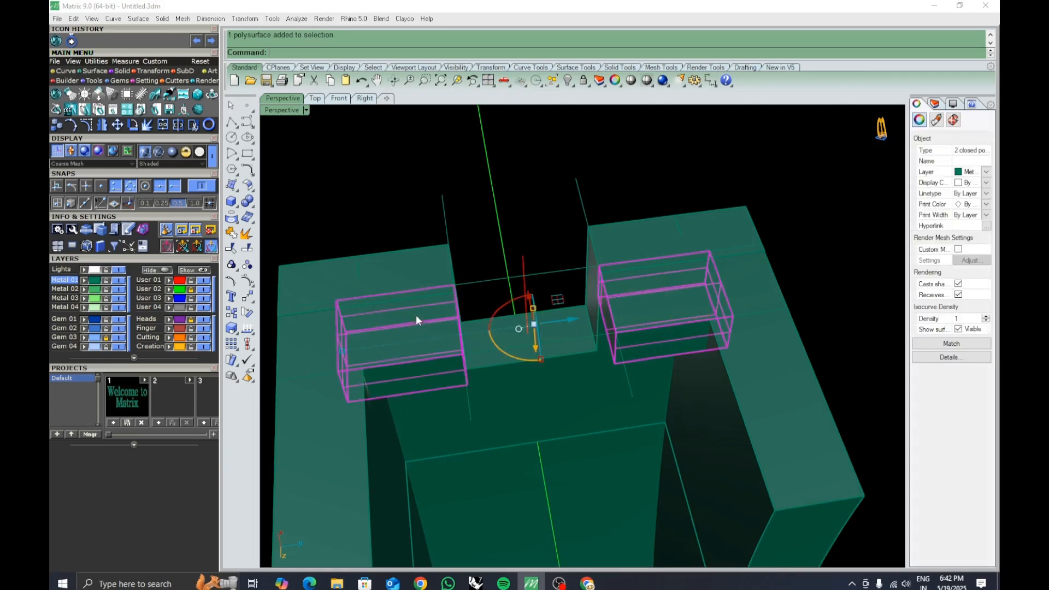
pyautogui.keyDown('shift'); pyautogui.click(447, 279); pyautogui.keyUp('shift')
pyautogui.keyDown('shift'); pyautogui.click(721, 340); pyautogui.keyUp('shift')
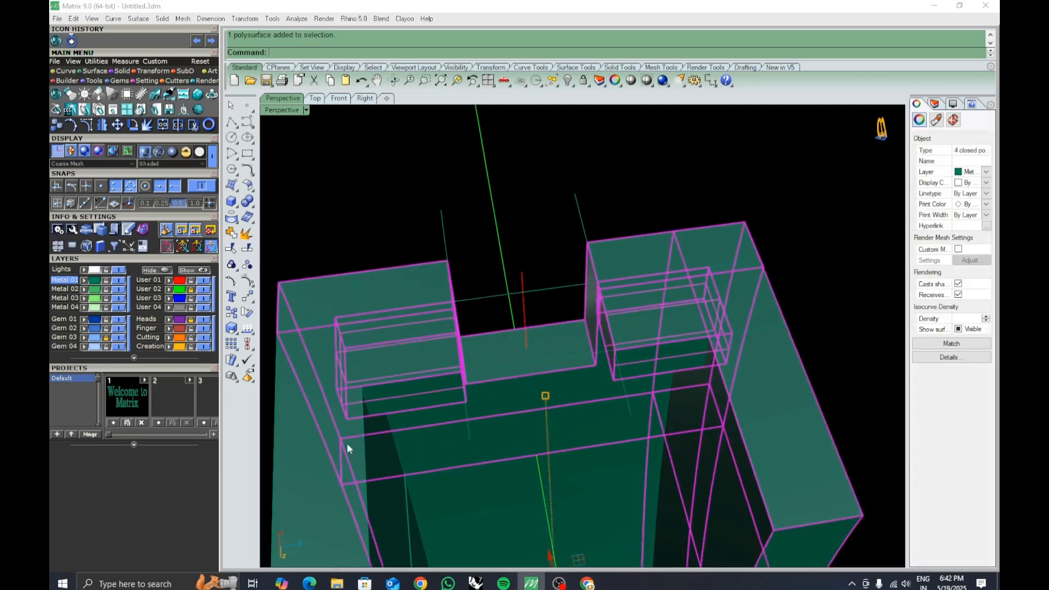
pyautogui.scroll(-3, 480, 356)
pyautogui.write('group')
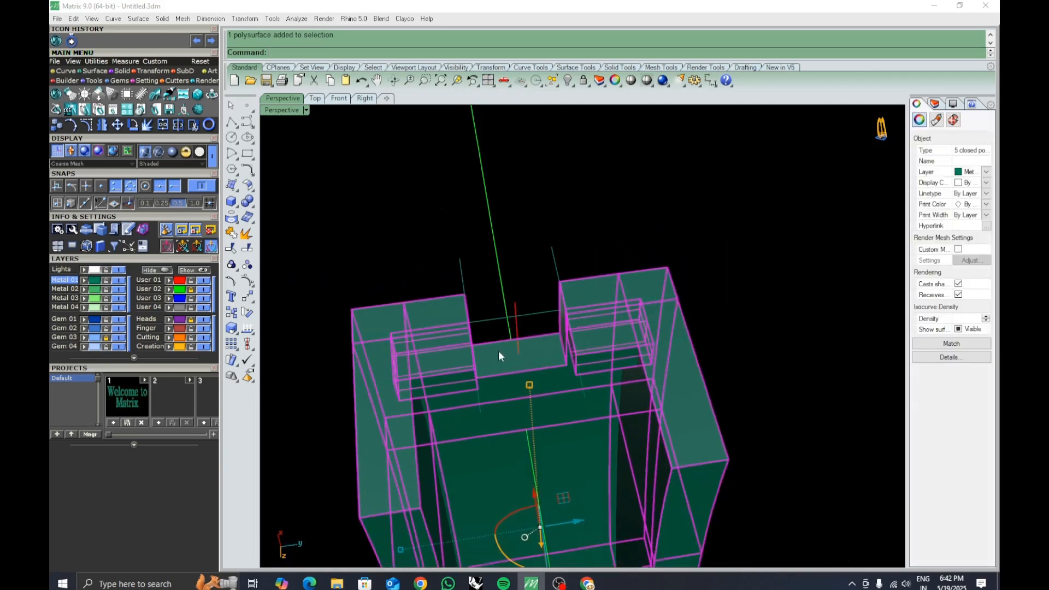
pyautogui.press('Return')
# Delete the guide lines above the grouped segment.
pyautogui.click(608, 247)
pyautogui.moveTo(608, 247); pyautogui.dragTo(613, 280, button='right')
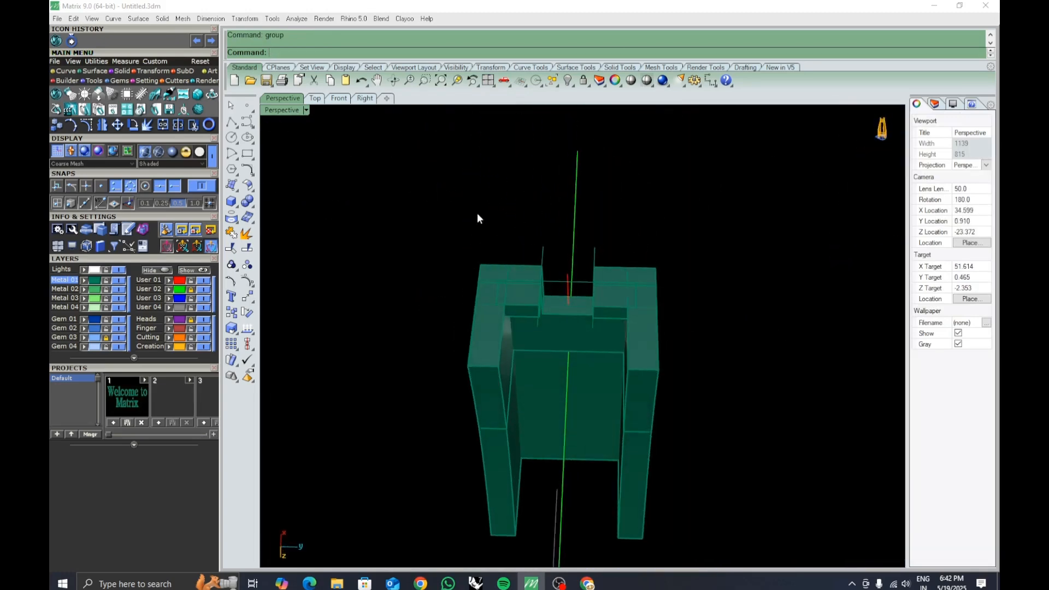
pyautogui.moveTo(451, 215); pyautogui.dragTo(727, 358)
pyautogui.press('Delete')
# Rotate the grouped segment by -20 degrees back into its place on the ring band.
pyautogui.click(568, 284)
pyautogui.moveTo(629, 252); pyautogui.dragTo(636, 411, button='right')
pyautogui.click(635, 411)
pyautogui.scroll(-5, 588, 356)
pyautogui.moveTo(588, 357); pyautogui.dragTo(562, 346, button='right')
pyautogui.click(581, 281)
pyautogui.moveTo(581, 281); pyautogui.dragTo(612, 409, button='right')
pyautogui.click(617, 309)
pyautogui.write('-20')
pyautogui.press('Return')
# Delete a leftover object beside the segment and unlock all locked objects.
pyautogui.click(622, 340)
pyautogui.click(597, 342)
pyautogui.press('Delete')
pyautogui.moveTo(597, 342); pyautogui.dragTo(702, 398, button='right')
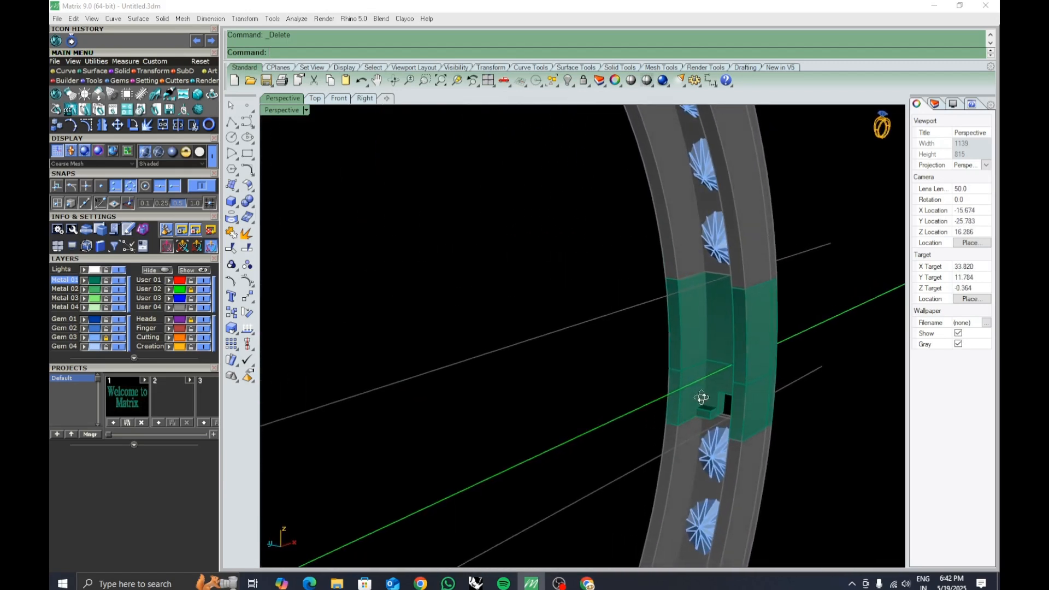
pyautogui.moveTo(736, 346); pyautogui.dragTo(721, 346, button='right')
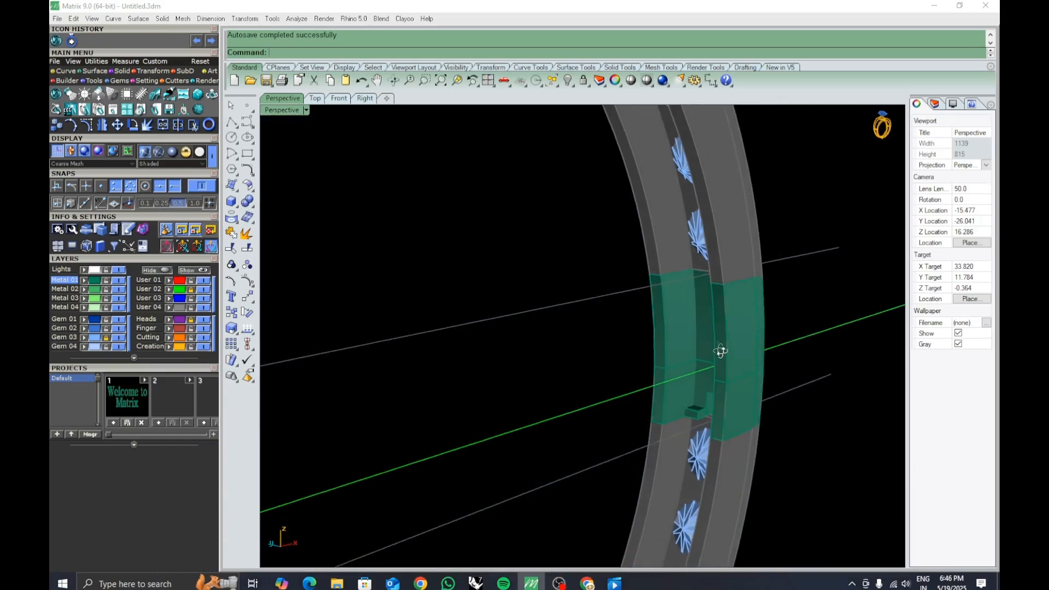
pyautogui.rightClick(581, 85)
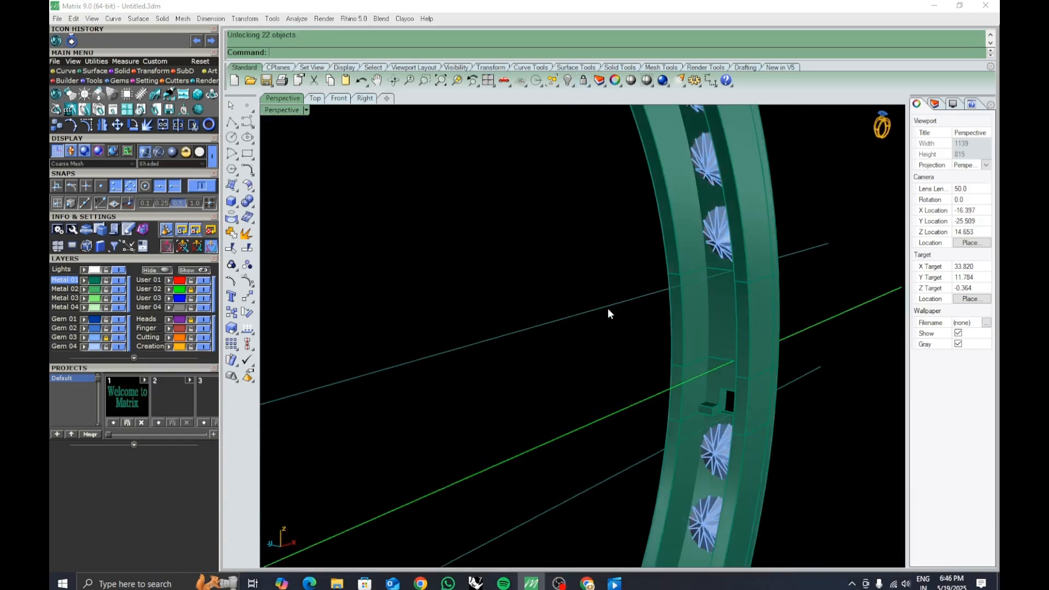
# Duplicate the two side edges of the ring band running through the channel segment.
pyautogui.moveTo(609, 311); pyautogui.dragTo(649, 229, button='right')
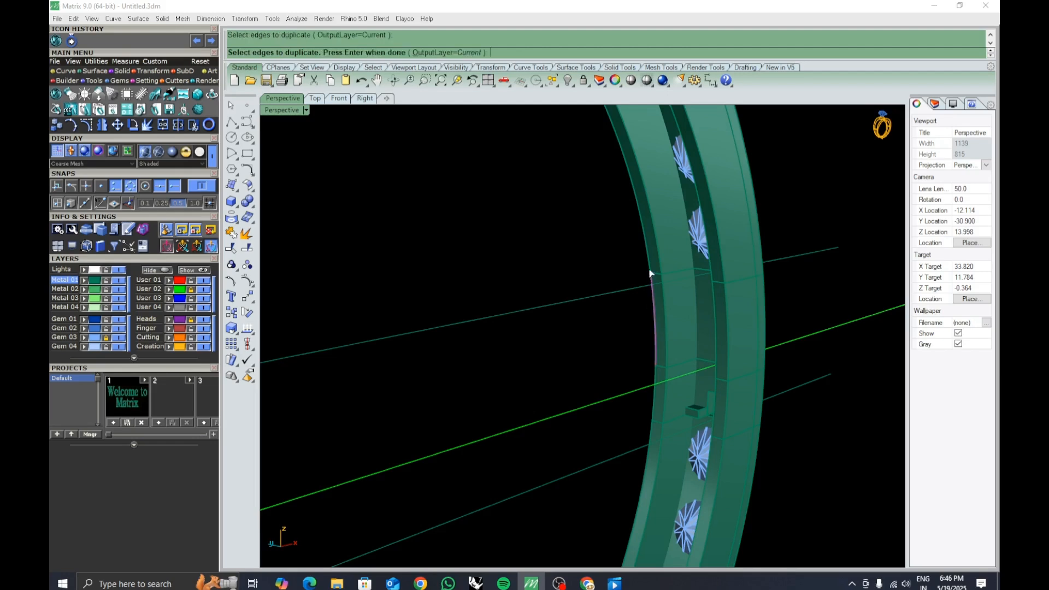
pyautogui.click(727, 412)
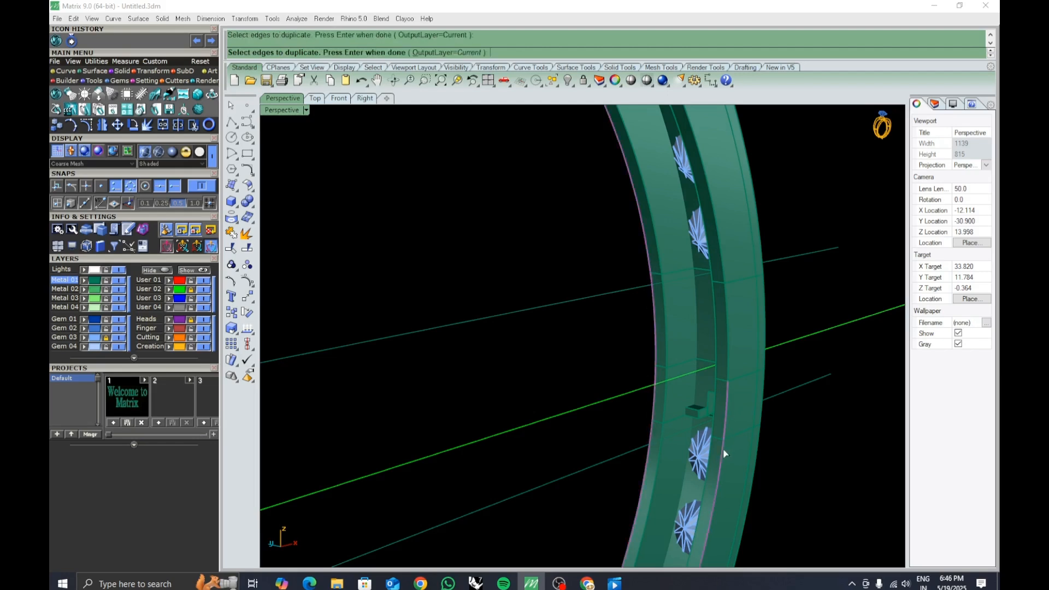
pyautogui.rightClick(723, 268)
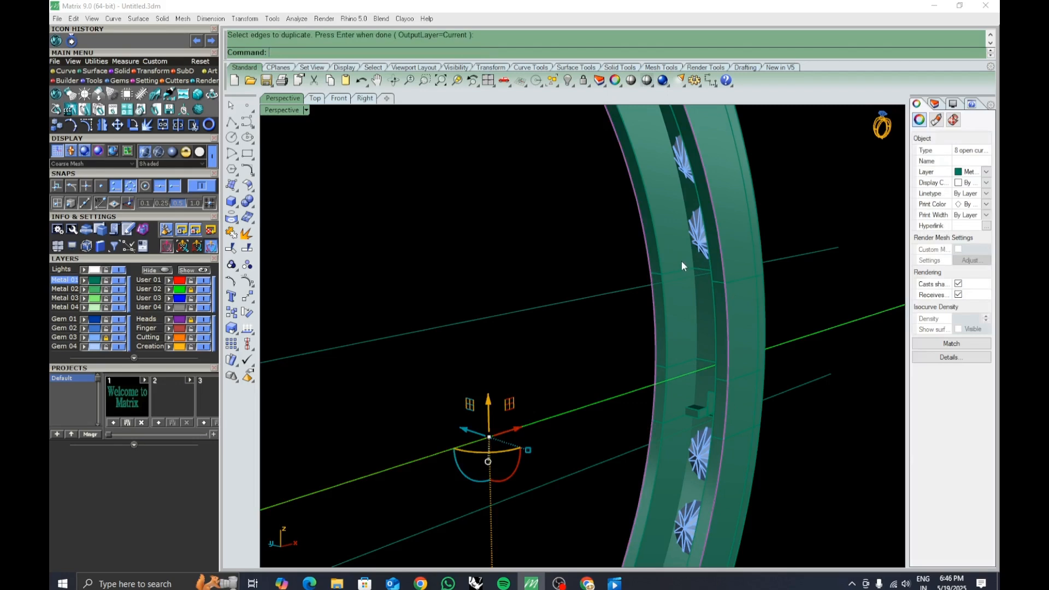
# Draw a polyline straight across the ring band just above the channel segment.
pyautogui.click(232, 122)
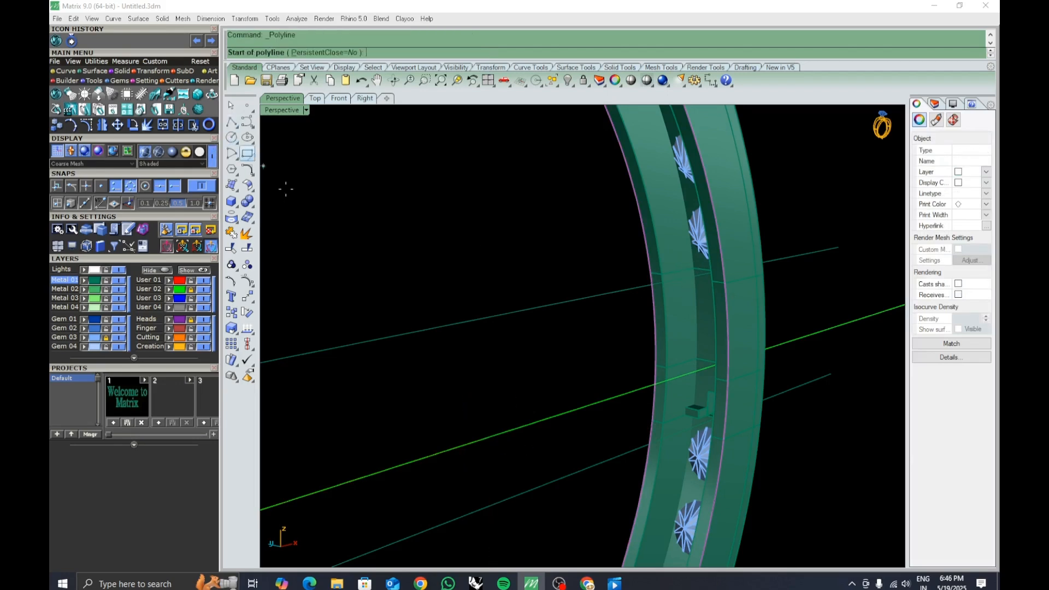
pyautogui.click(648, 255)
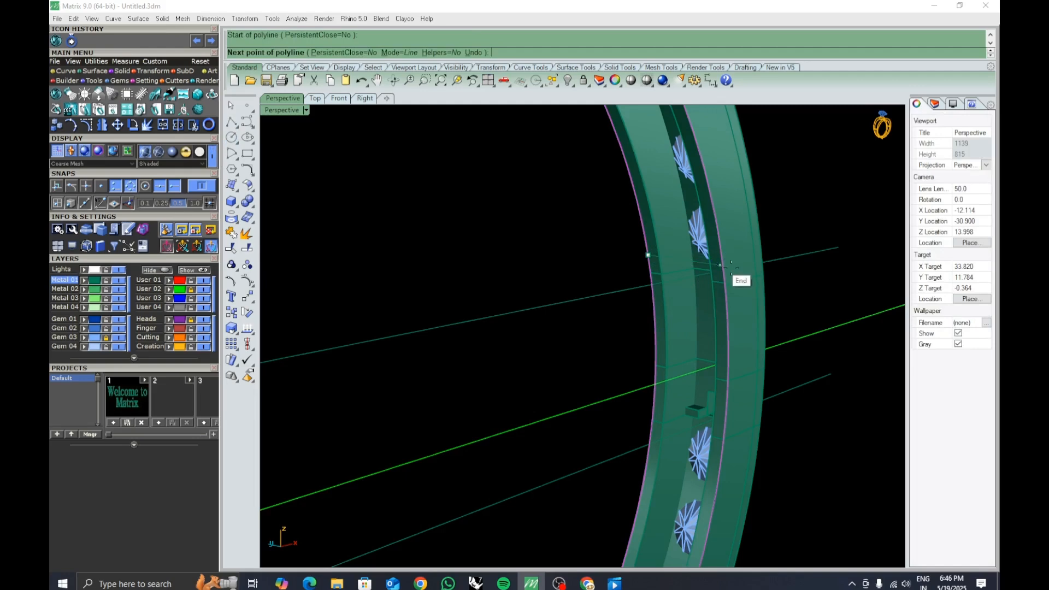
pyautogui.moveTo(732, 267); pyautogui.dragTo(751, 290, button='right')
pyautogui.scroll(4, 836, 214)
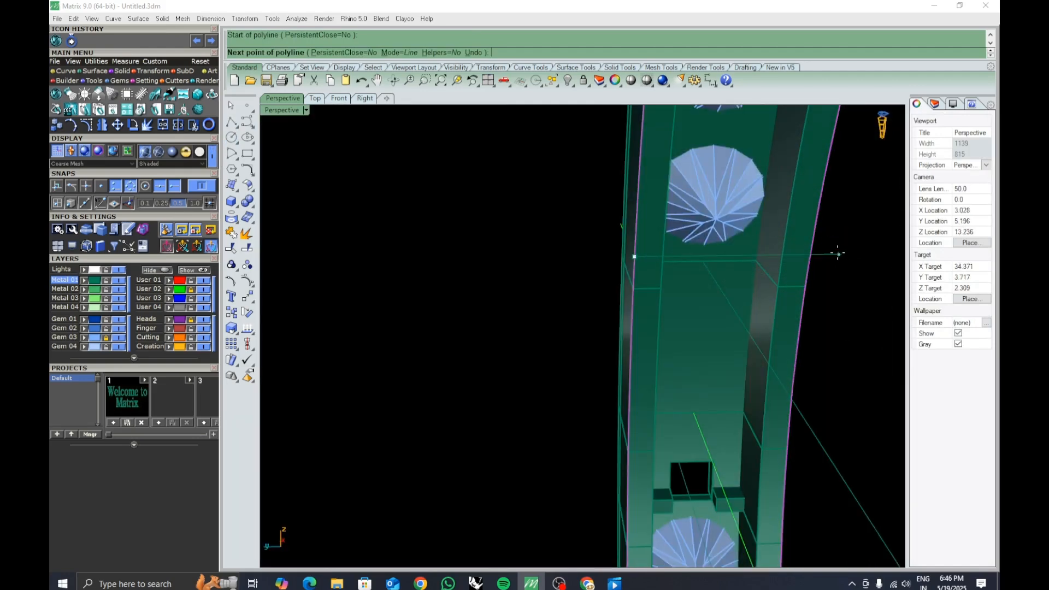
pyautogui.click(816, 254)
pyautogui.press('Return')
# Draw a second polyline across the ring band just below the channel segment.
pyautogui.moveTo(816, 254); pyautogui.dragTo(739, 302, button='right')
pyautogui.scroll(2, 656, 350)
pyautogui.rightClick(622, 346)
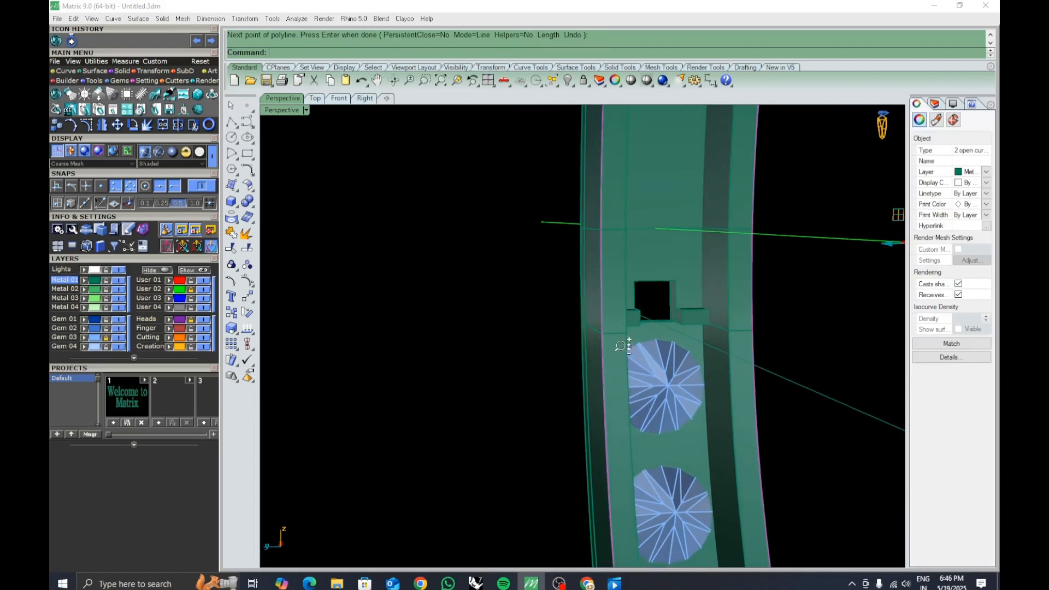
pyautogui.moveTo(603, 365); pyautogui.dragTo(666, 364, button='right')
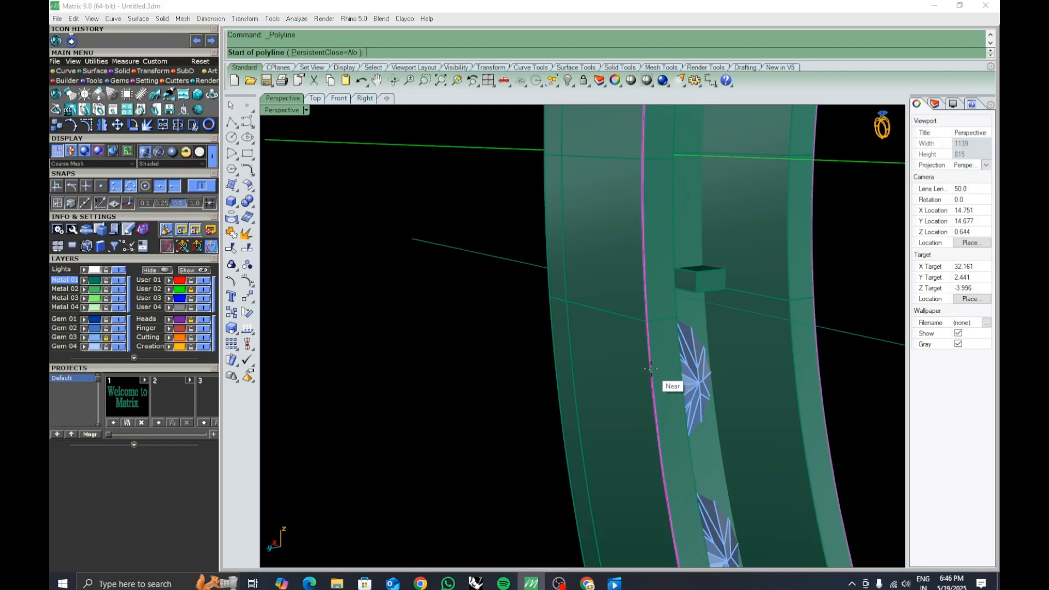
pyautogui.moveTo(847, 359); pyautogui.dragTo(831, 379, button='right')
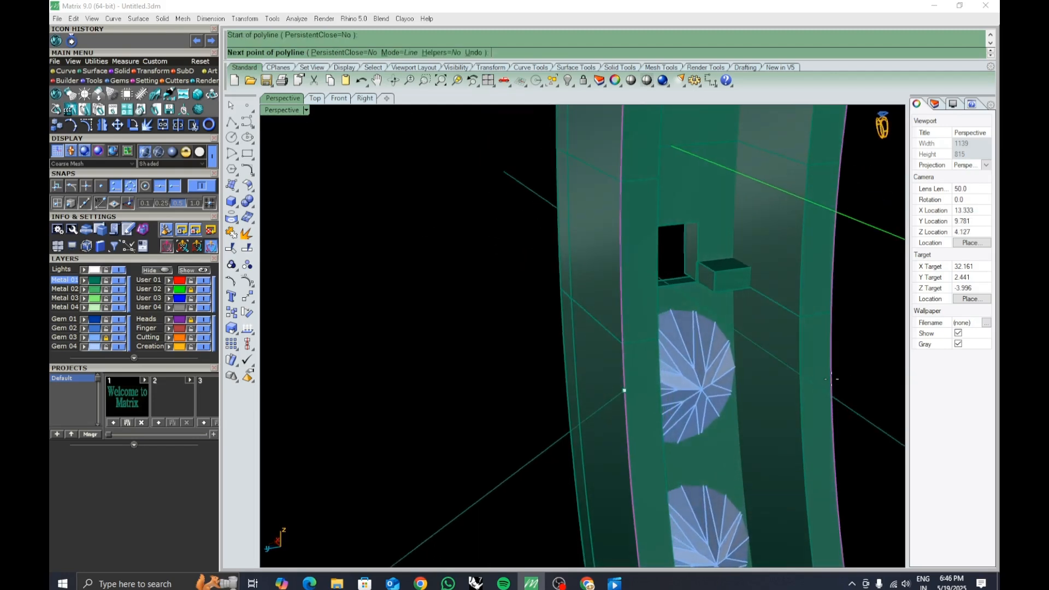
pyautogui.click(835, 351)
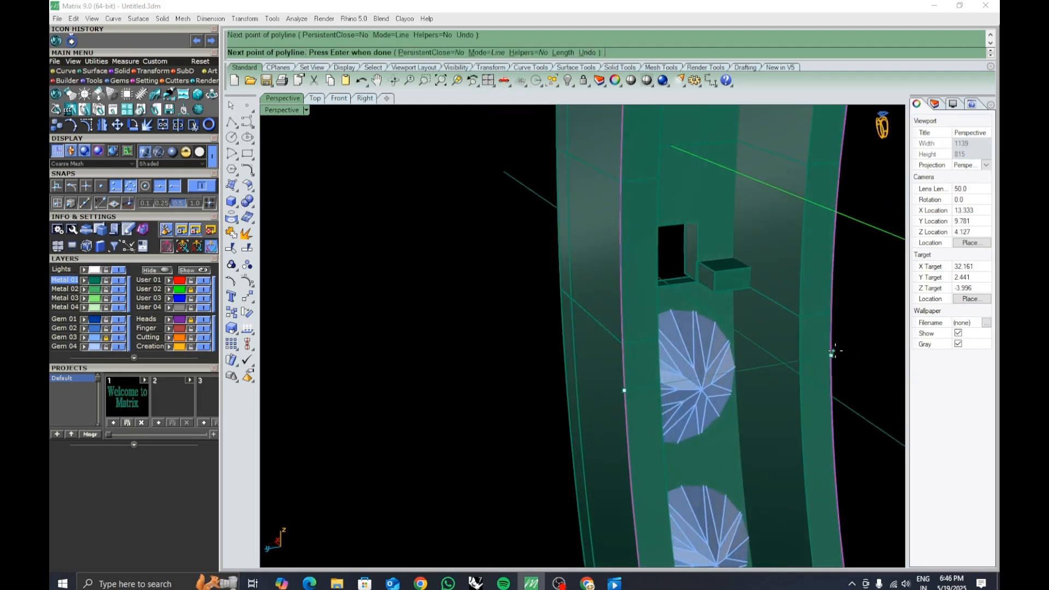
pyautogui.press('Return')
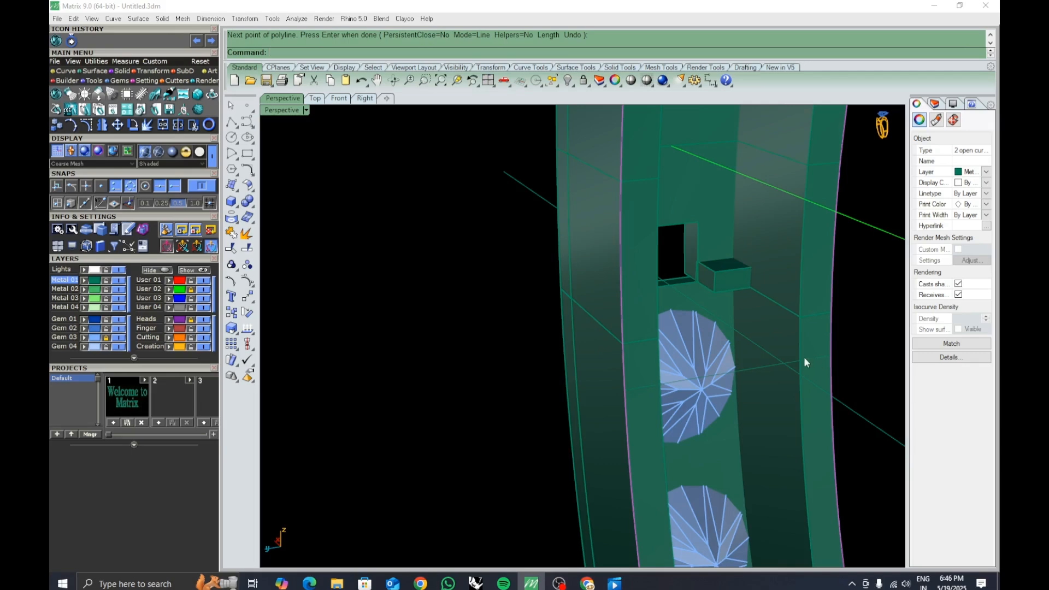
# Split the duplicated edge curves with the two cross lines.
pyautogui.click(247, 249)
pyautogui.moveTo(382, 289); pyautogui.dragTo(599, 219, button='right')
pyautogui.click(599, 216)
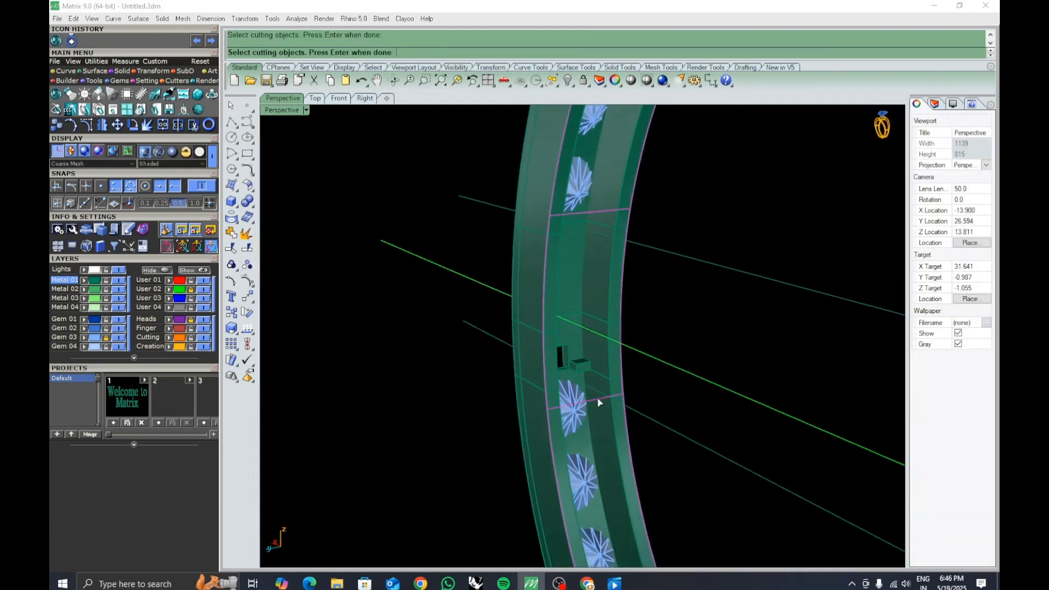
pyautogui.press('Return')
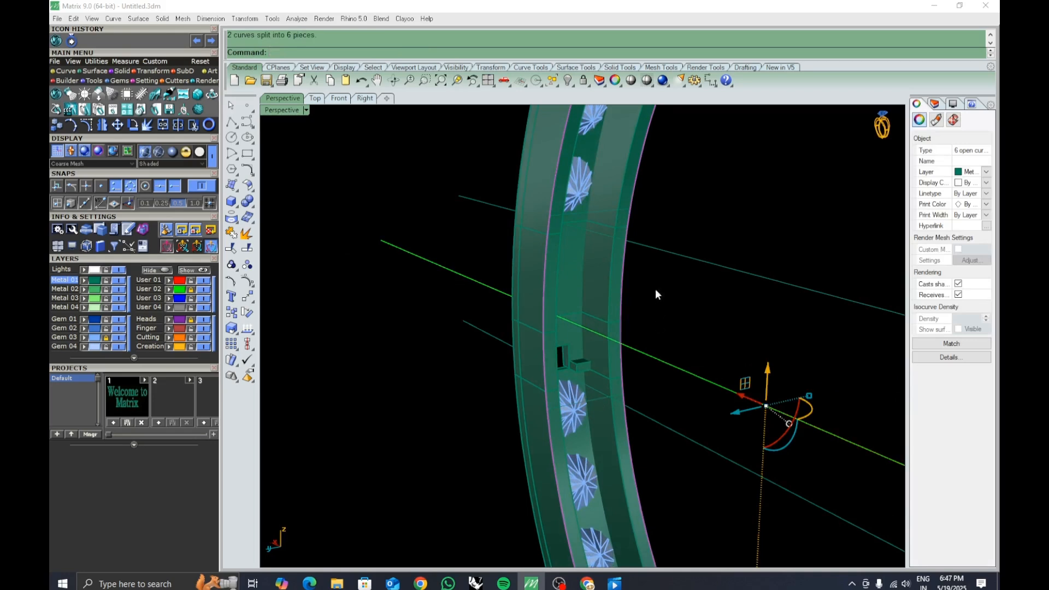
# Delete the leftover split edge pieces outside the channel segment.
pyautogui.click(627, 274)
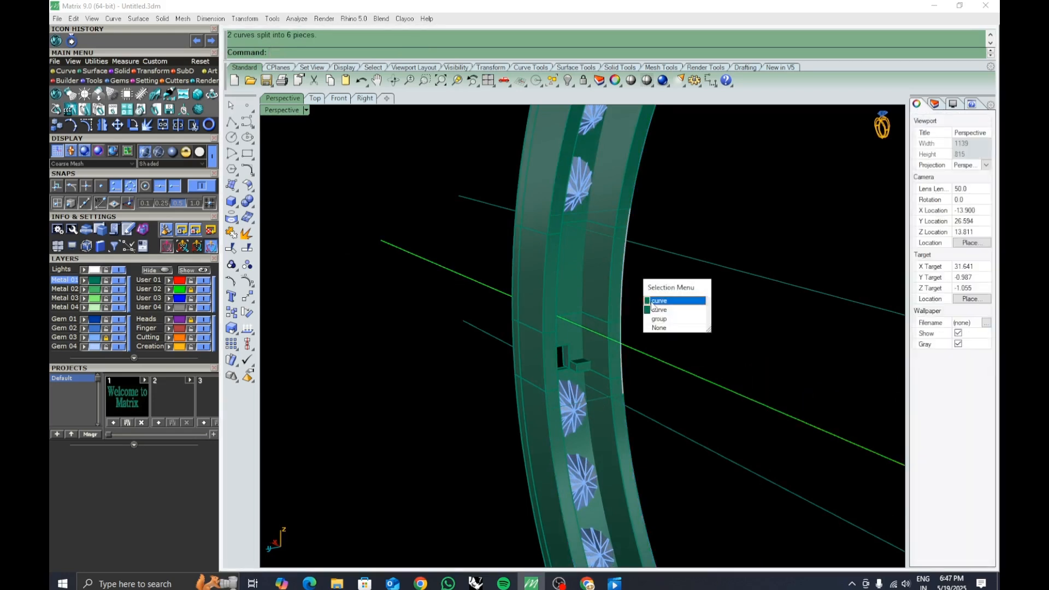
pyautogui.click(652, 273)
pyautogui.click(635, 192)
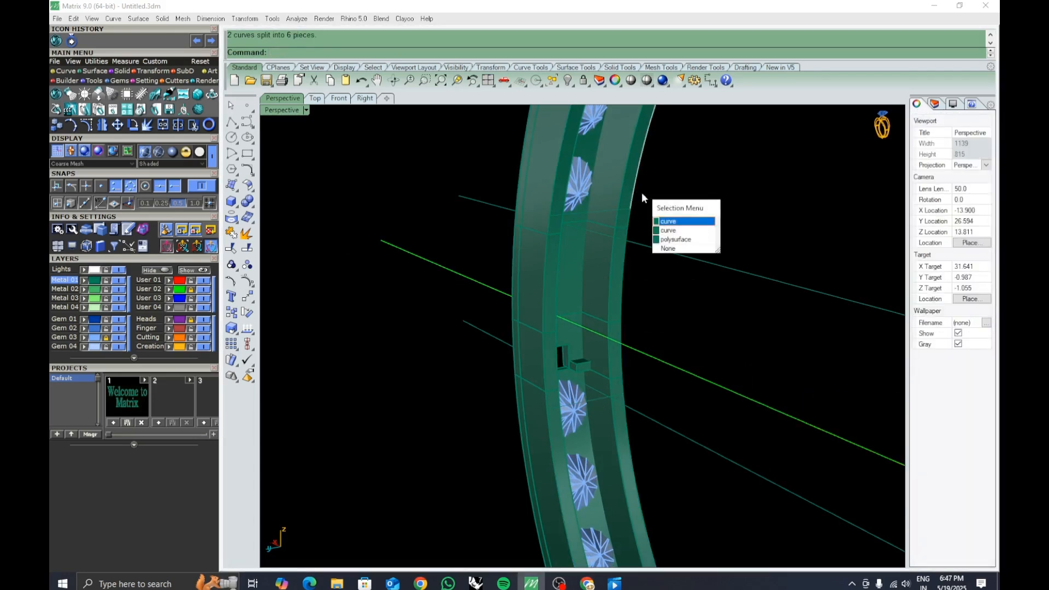
pyautogui.click(665, 220)
pyautogui.press('Delete')
# Select the two remaining edge curves over the segment and loft them into a surface.
pyautogui.click(627, 428)
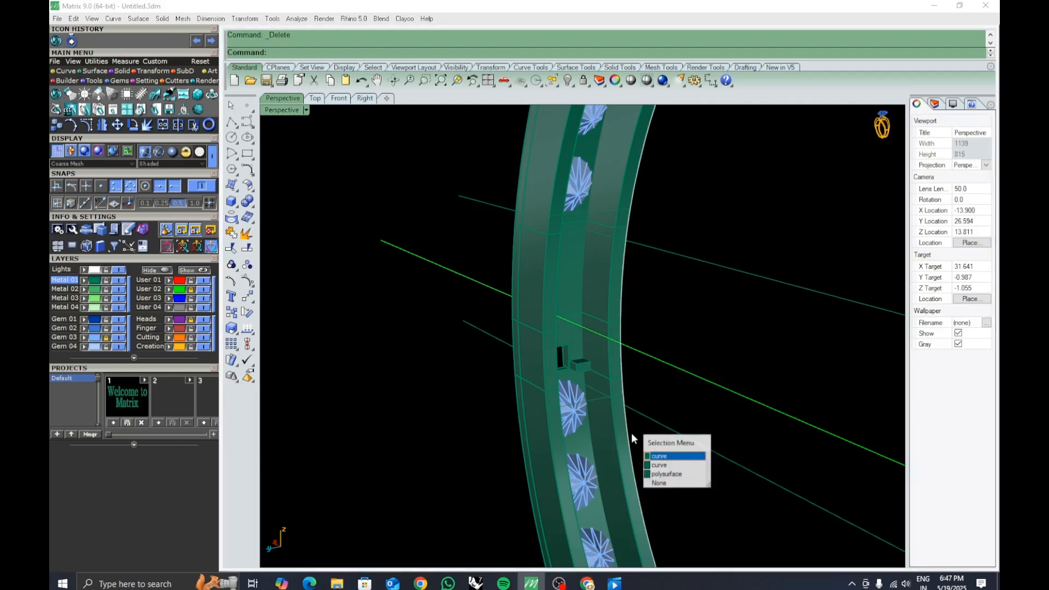
pyautogui.click(548, 431)
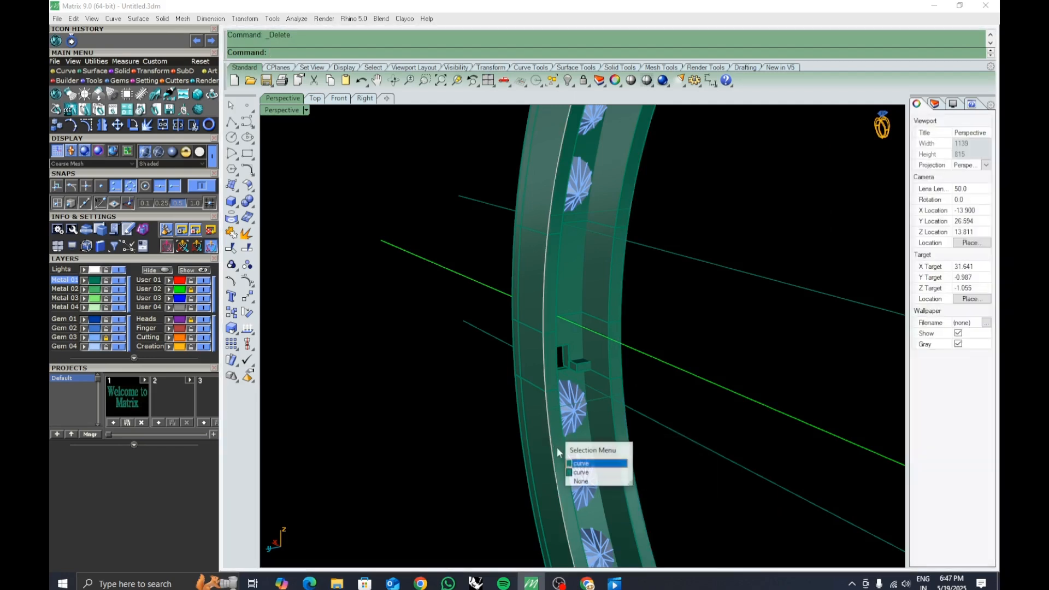
pyautogui.click(580, 481)
pyautogui.click(551, 215)
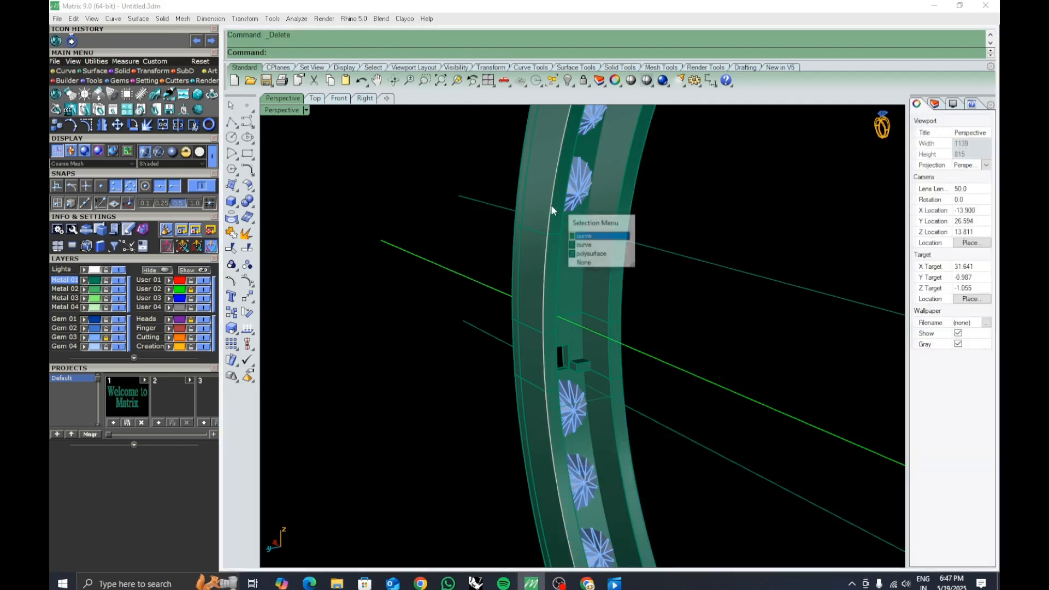
pyautogui.click(575, 246)
pyautogui.click(549, 227)
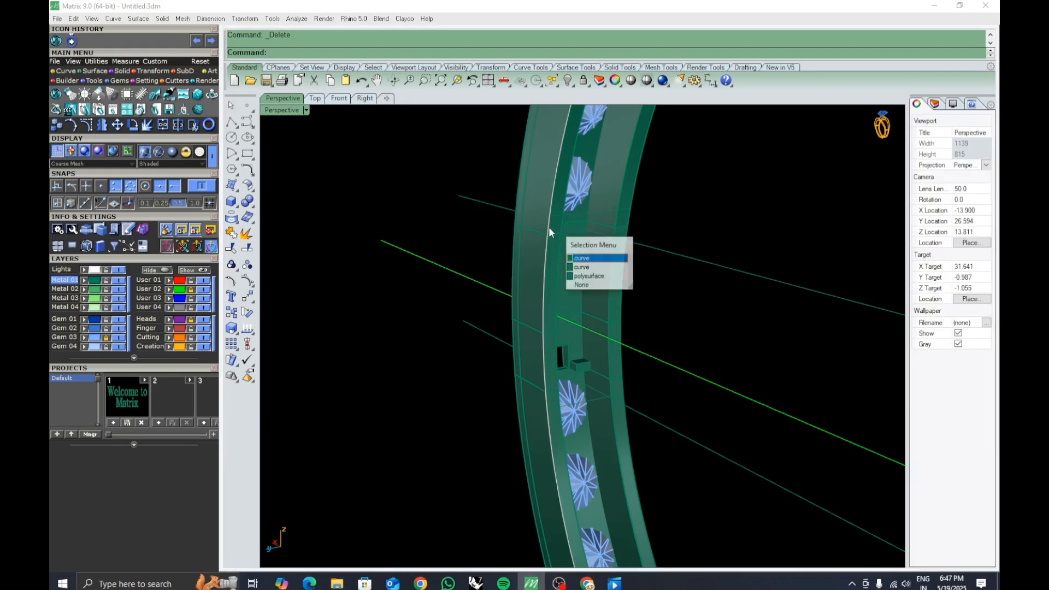
pyautogui.click(593, 269)
pyautogui.keyDown('shift'); pyautogui.click(624, 271); pyautogui.keyUp('shift')
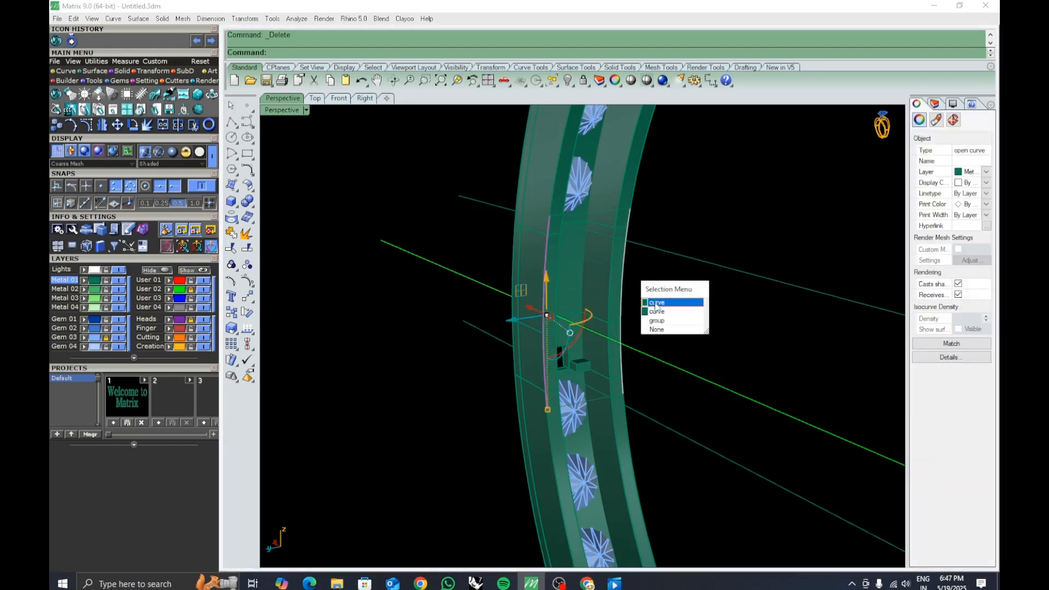
pyautogui.click(658, 304)
pyautogui.press('Return')
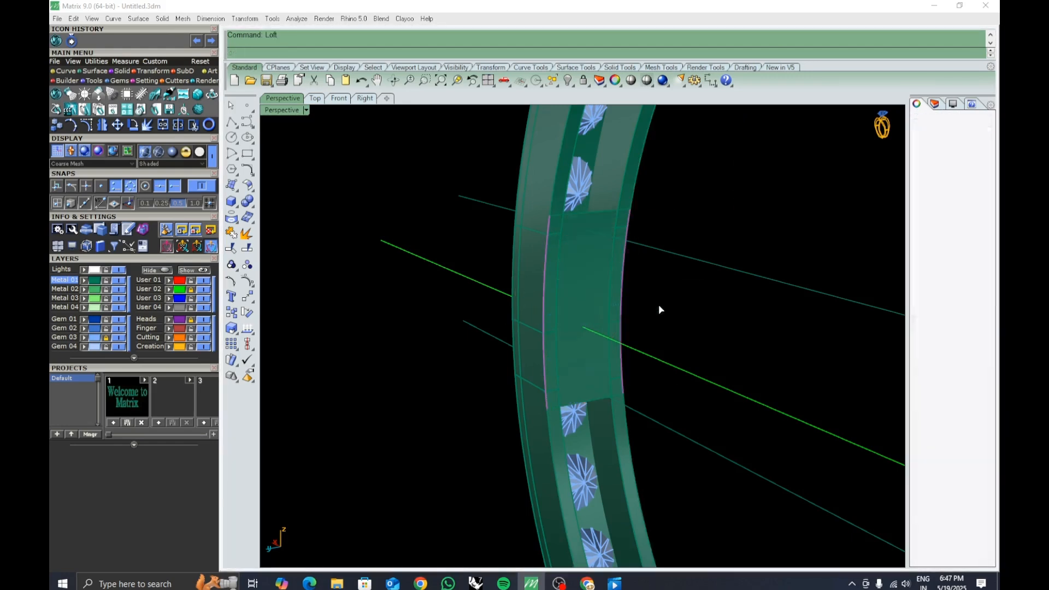
pyautogui.press('Return')
# Measure the distance across the lofted surface with a dimension, without placing it.
pyautogui.moveTo(652, 280); pyautogui.dragTo(530, 313, button='right')
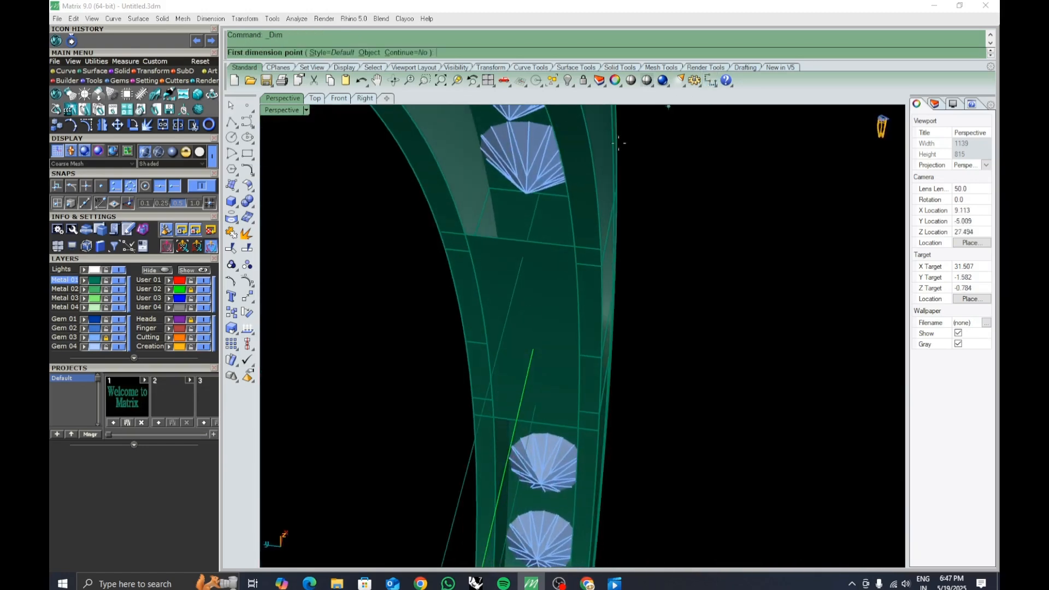
pyautogui.scroll(5, 490, 185)
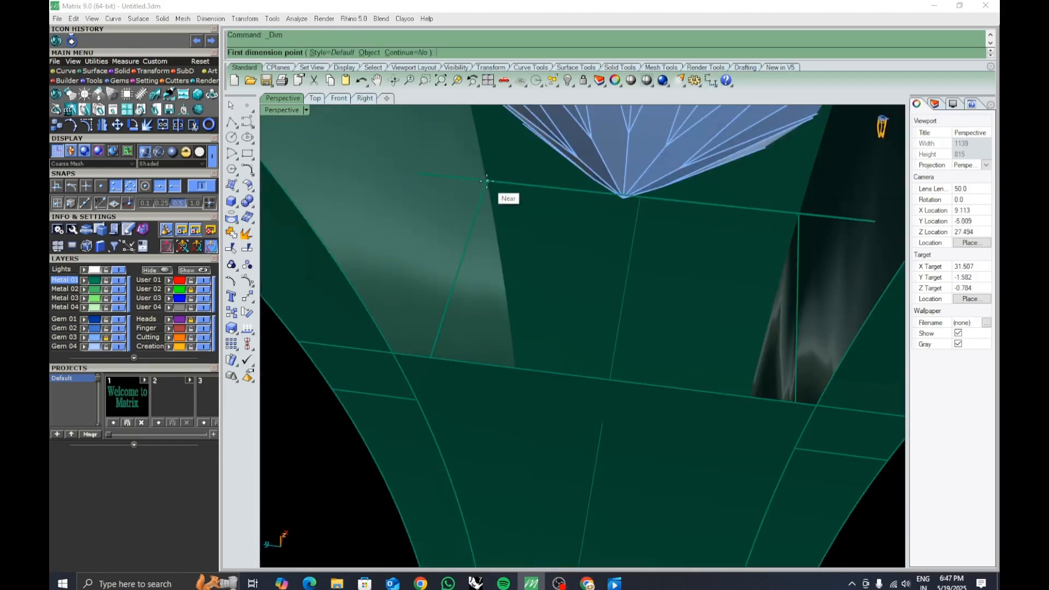
pyautogui.click(487, 182)
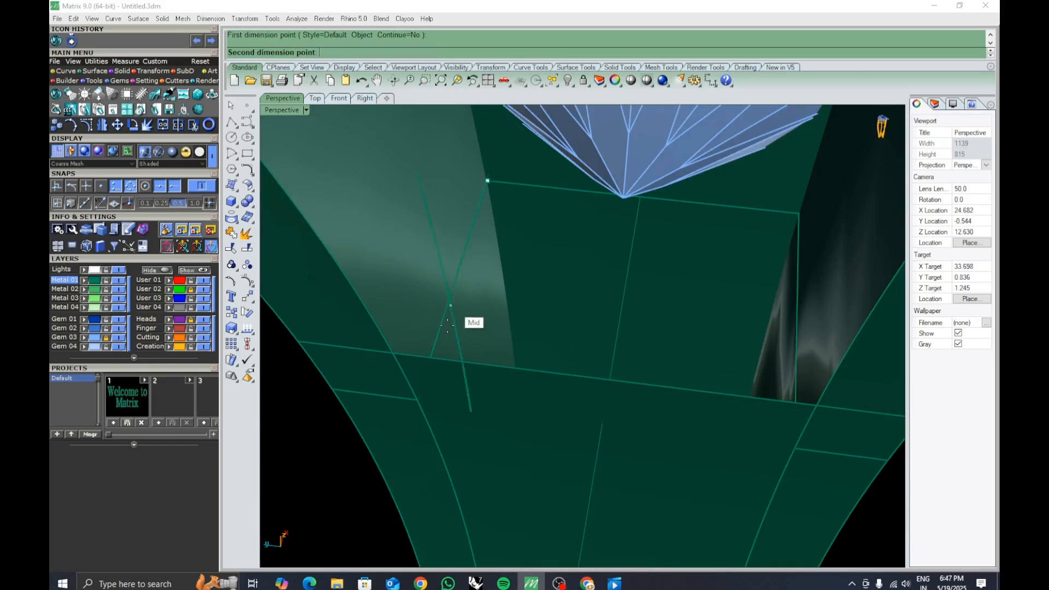
pyautogui.moveTo(433, 346); pyautogui.dragTo(421, 358, button='right')
pyautogui.moveTo(379, 431)
pyautogui.mouseDown(button='right')
pyautogui.moveTo(370, 434)
pyautogui.moveTo(385, 423)
pyautogui.mouseUp(button='right')
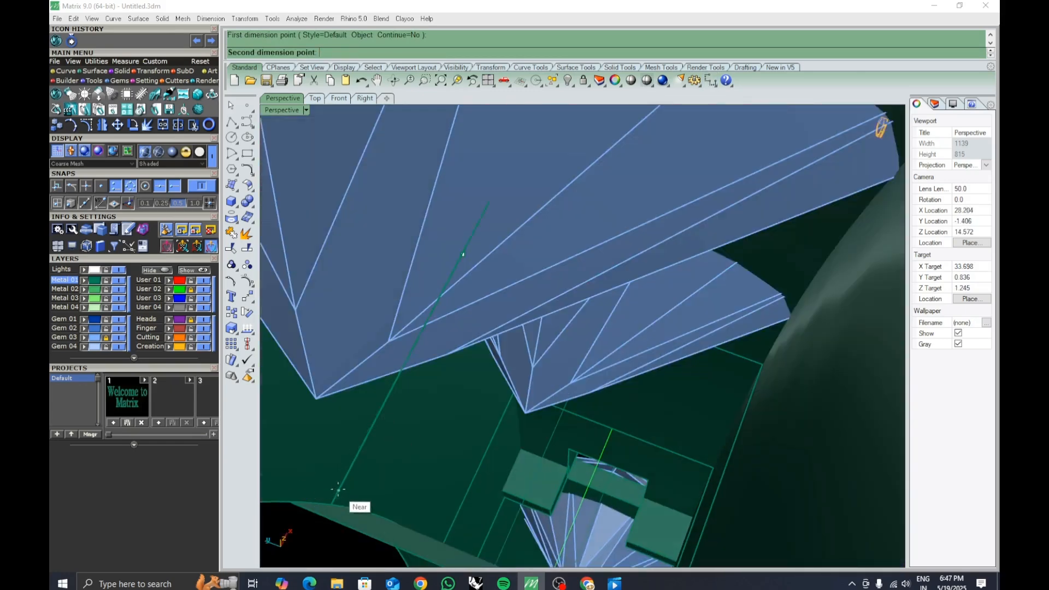
pyautogui.moveTo(338, 489); pyautogui.dragTo(416, 360, button='right')
pyautogui.click(423, 352)
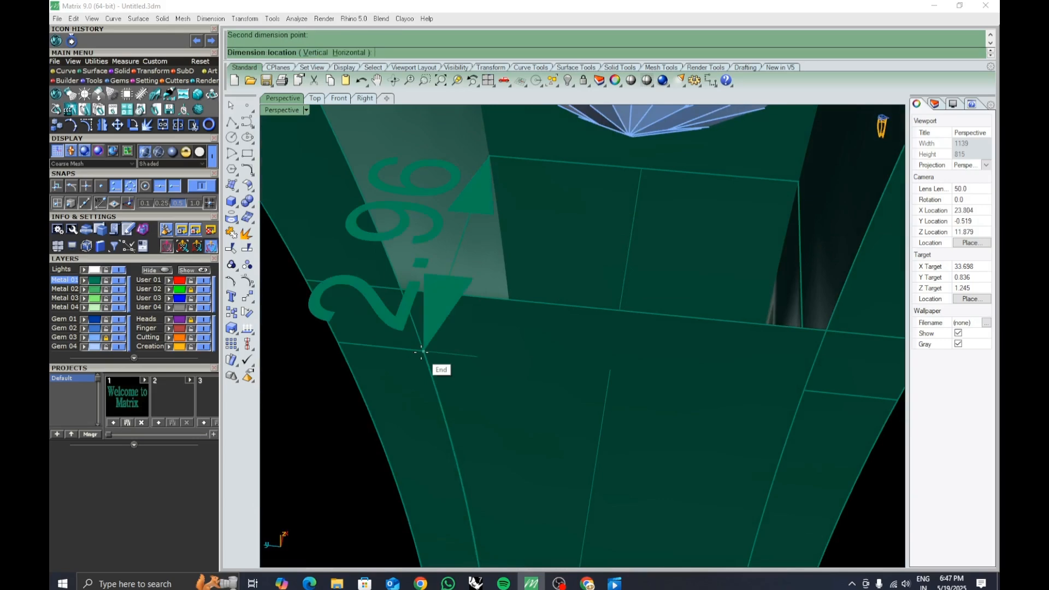
pyautogui.scroll(-5, 423, 353)
pyautogui.press('Escape')
pyautogui.scroll(-4, 470, 381)
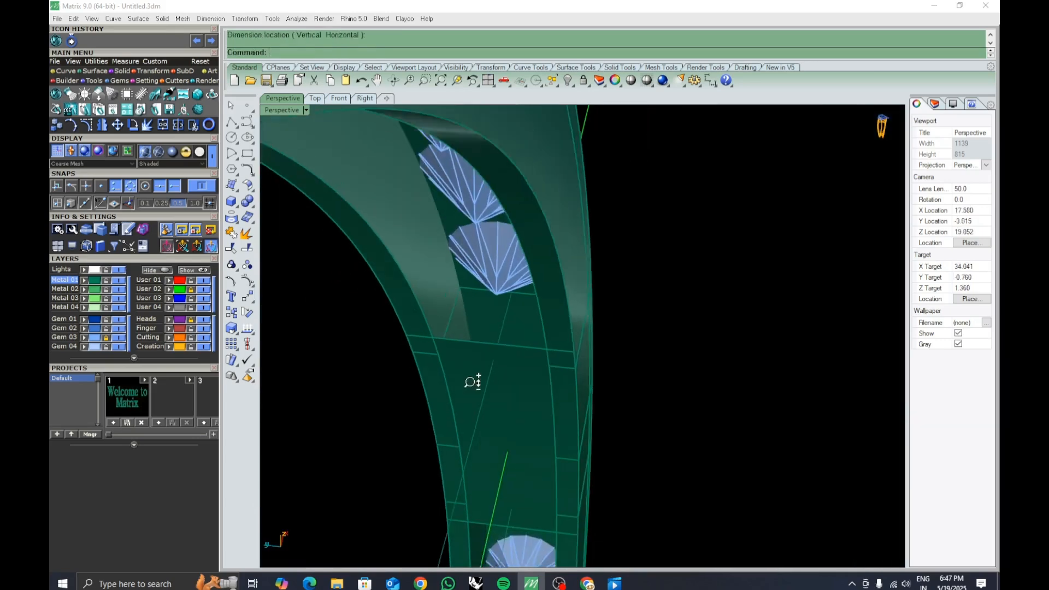
# Try offsetting the lofted surface 0.6 mm as a solid in the flipped direction, and undo it.
pyautogui.moveTo(470, 380); pyautogui.dragTo(615, 400, button='right')
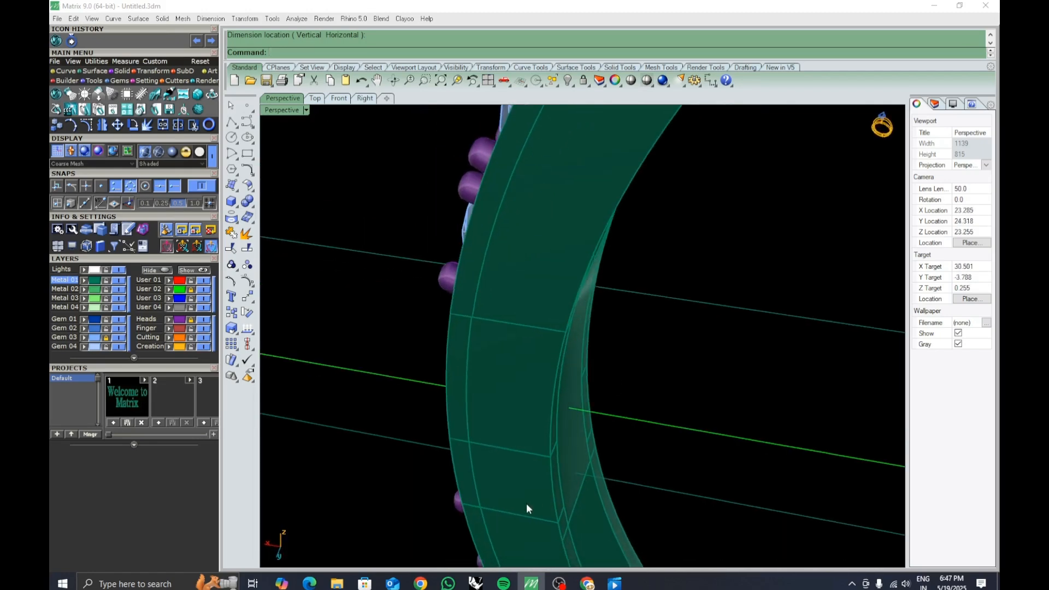
pyautogui.moveTo(526, 503); pyautogui.dragTo(478, 362, button='right')
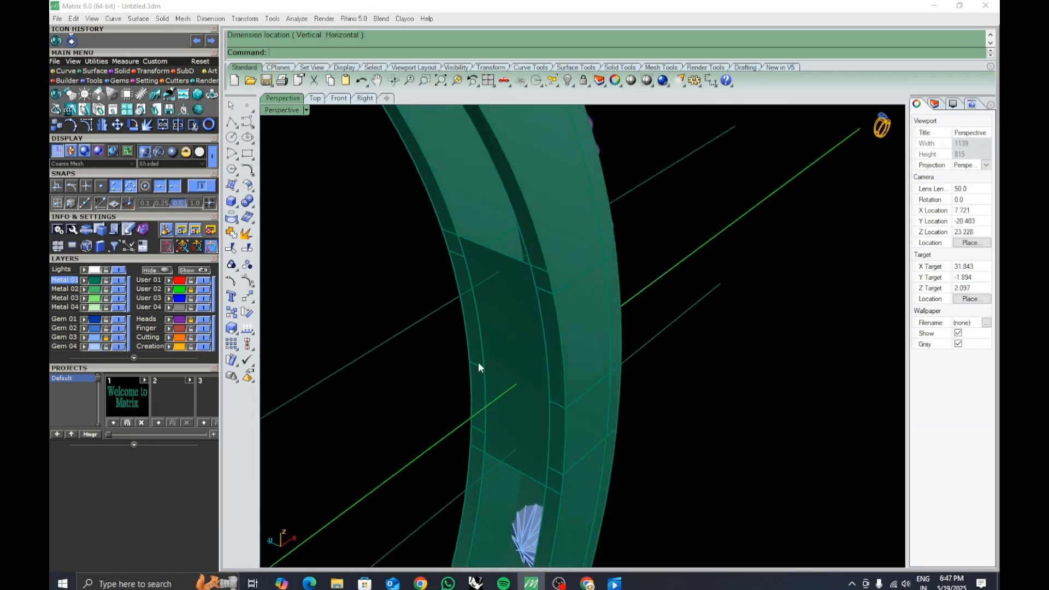
pyautogui.click(499, 351)
pyautogui.write('os')
pyautogui.press('Return')
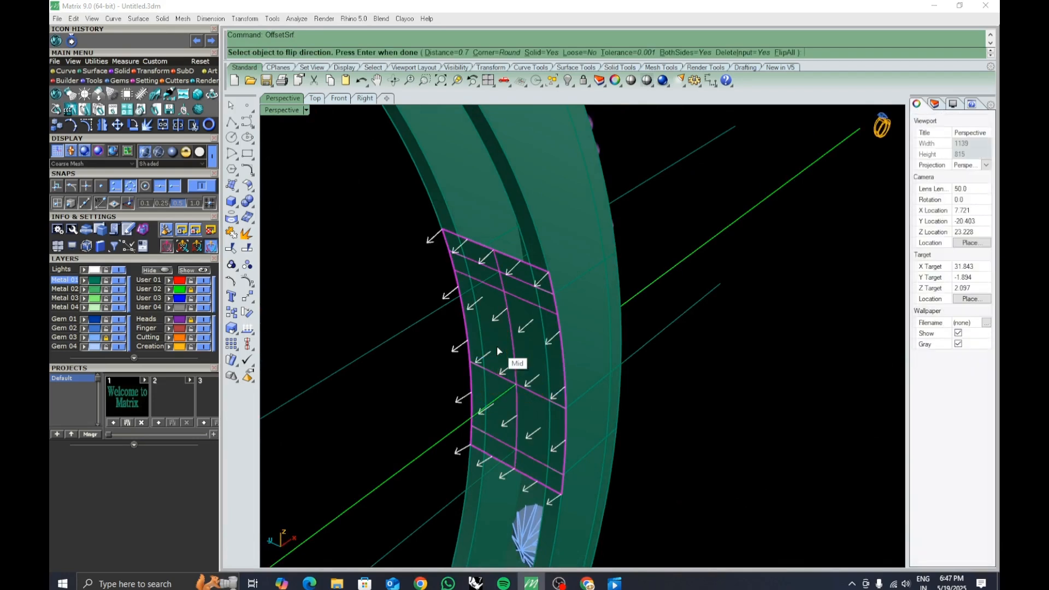
pyautogui.write('f')
pyautogui.press('Return')
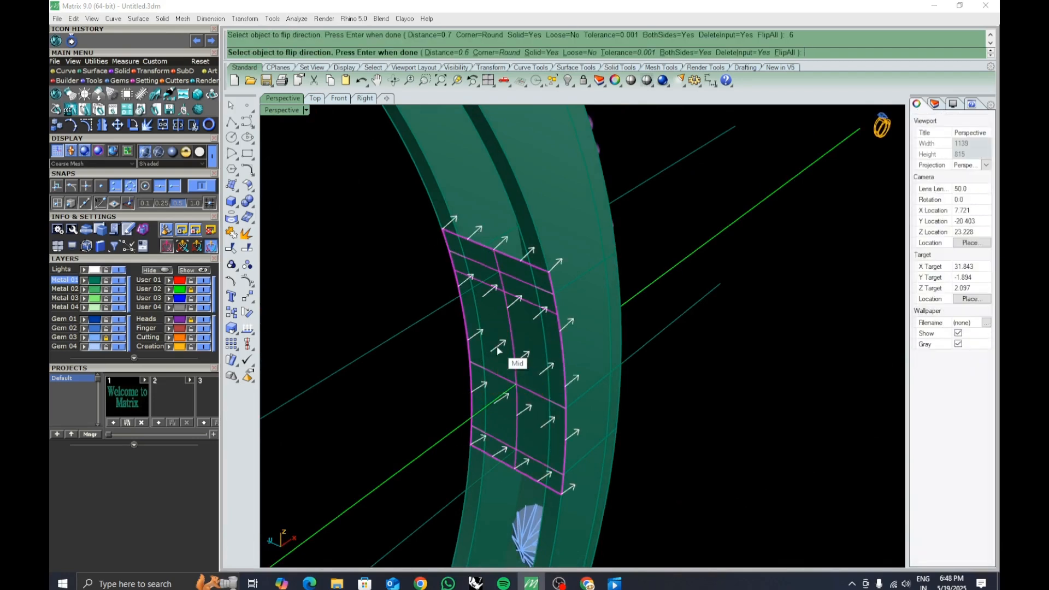
pyautogui.press('Return')
pyautogui.click(607, 328)
pyautogui.hotkey('ctrl', 'z')
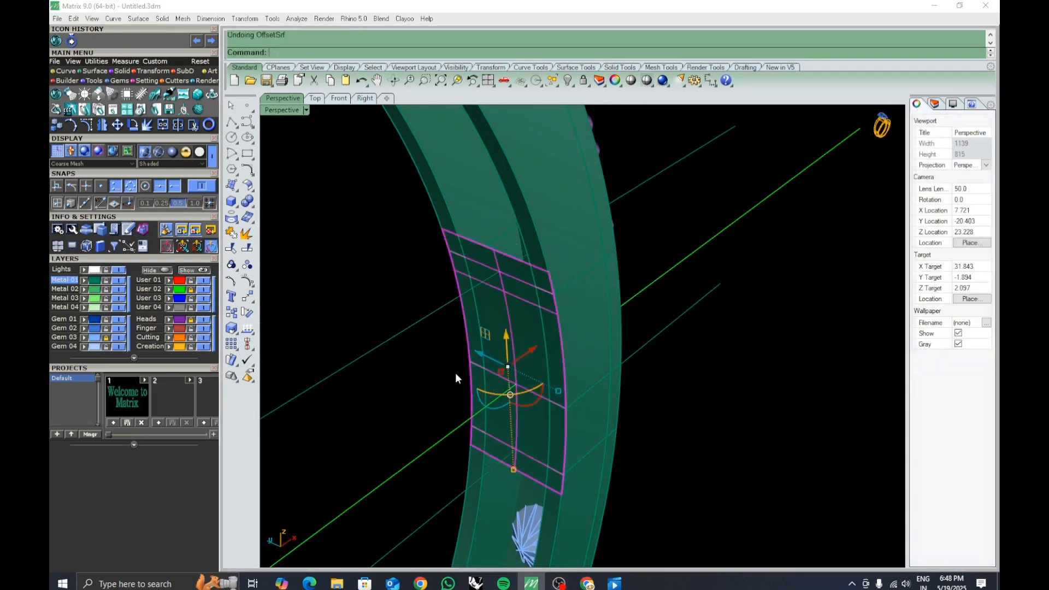
# Offset the lofted surface 0.6 mm to one side only as a solid, flipping the direction.
pyautogui.write('set')
pyautogui.press('Return')
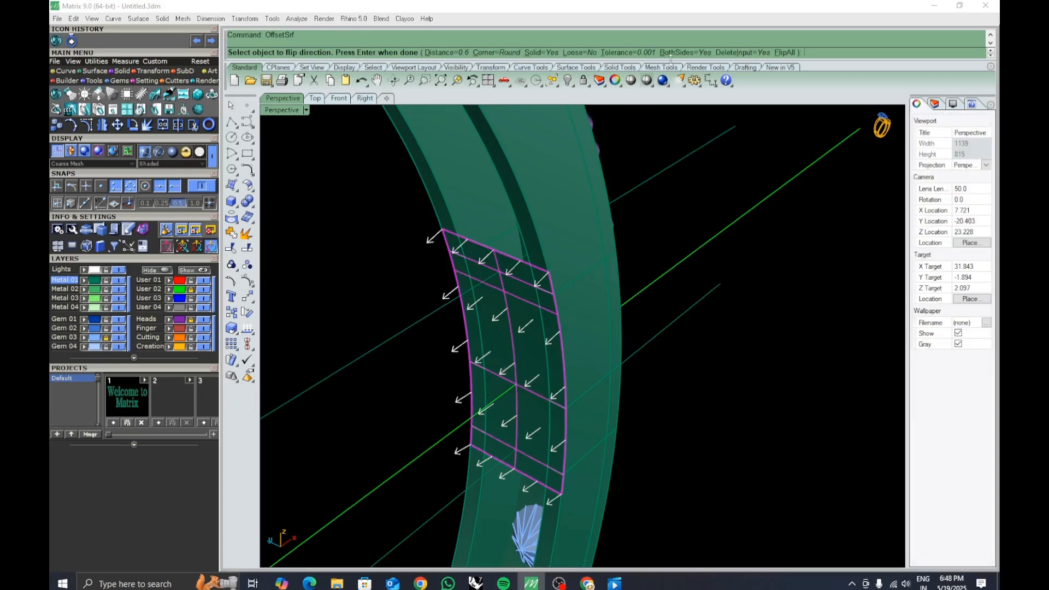
pyautogui.click(693, 53)
pyautogui.write('f')
pyautogui.press('Return')
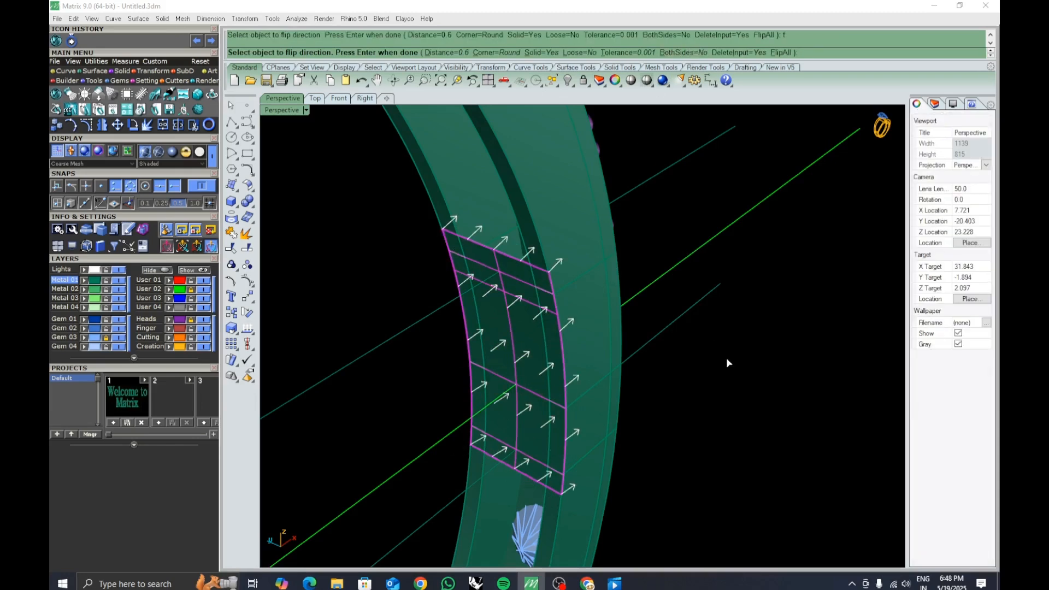
pyautogui.press('Return')
pyautogui.click(603, 332)
pyautogui.click(730, 403)
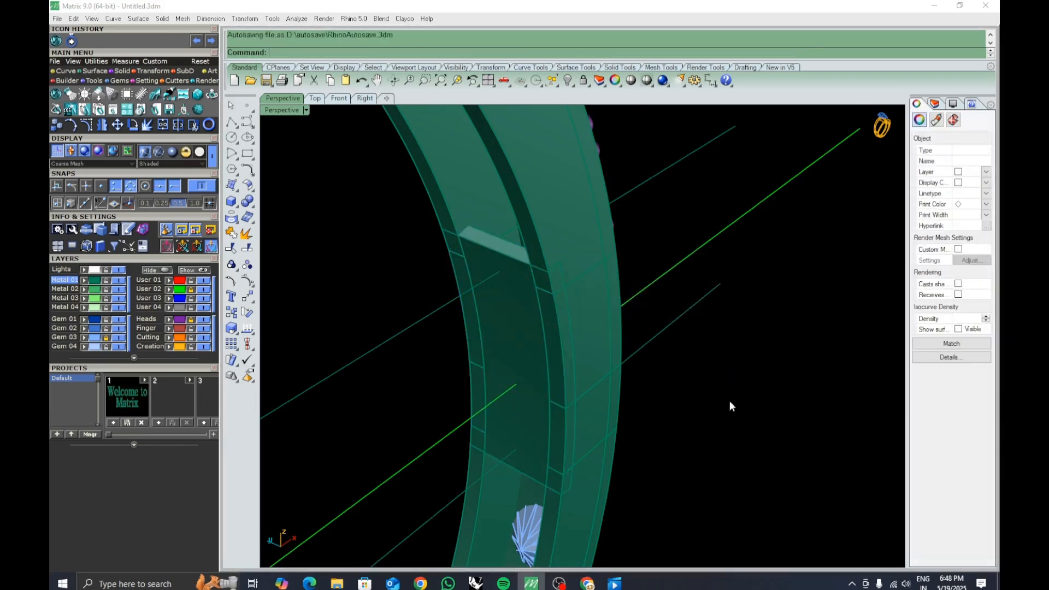
# Select the two leftover construction curves beside the segment and hide them.
pyautogui.moveTo(730, 403); pyautogui.dragTo(609, 399, button='right')
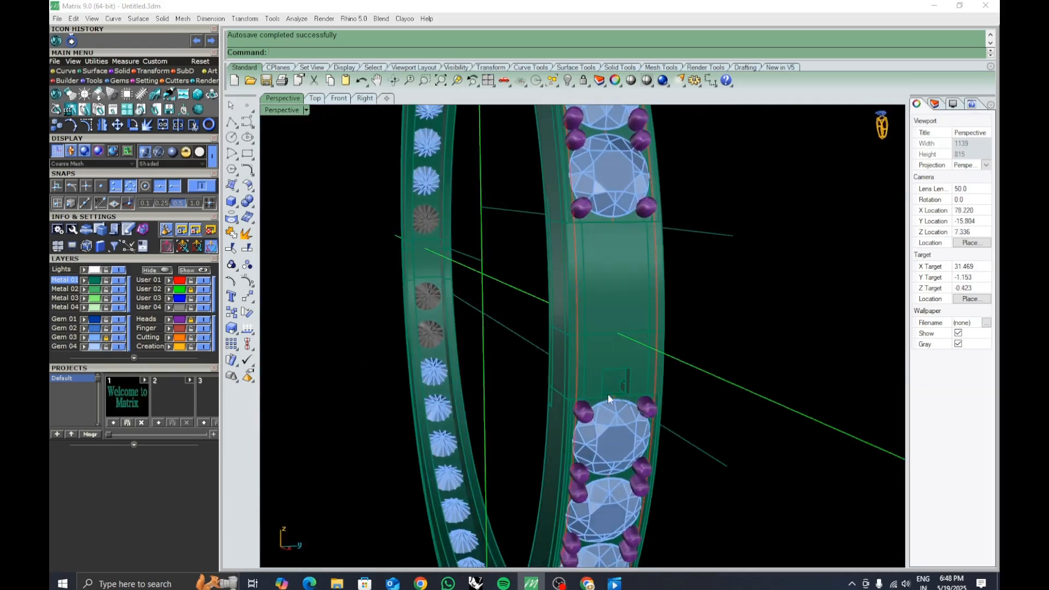
pyautogui.click(566, 418)
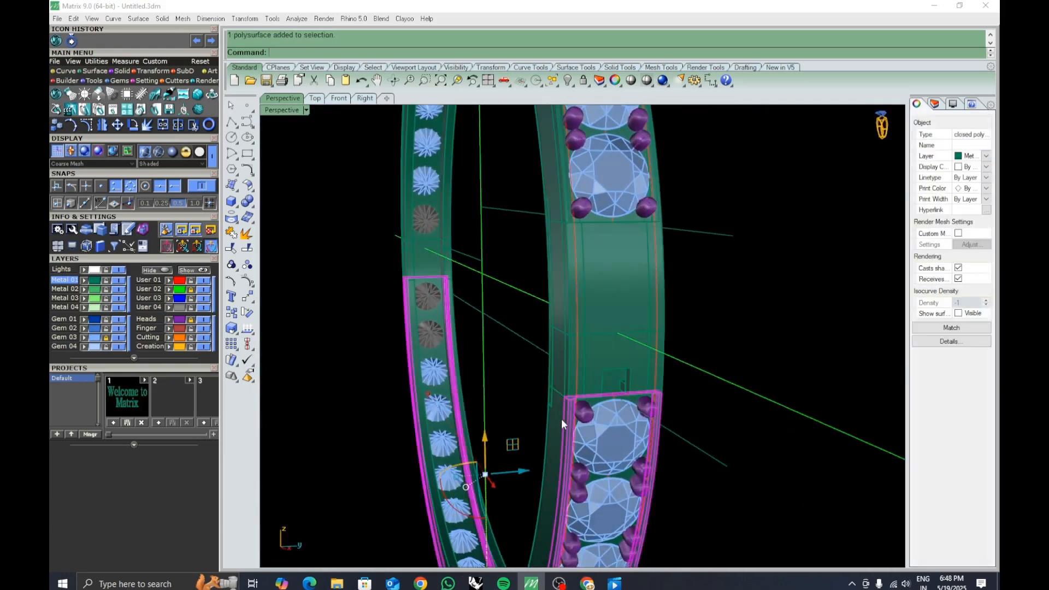
pyautogui.moveTo(605, 405); pyautogui.dragTo(703, 425, button='right')
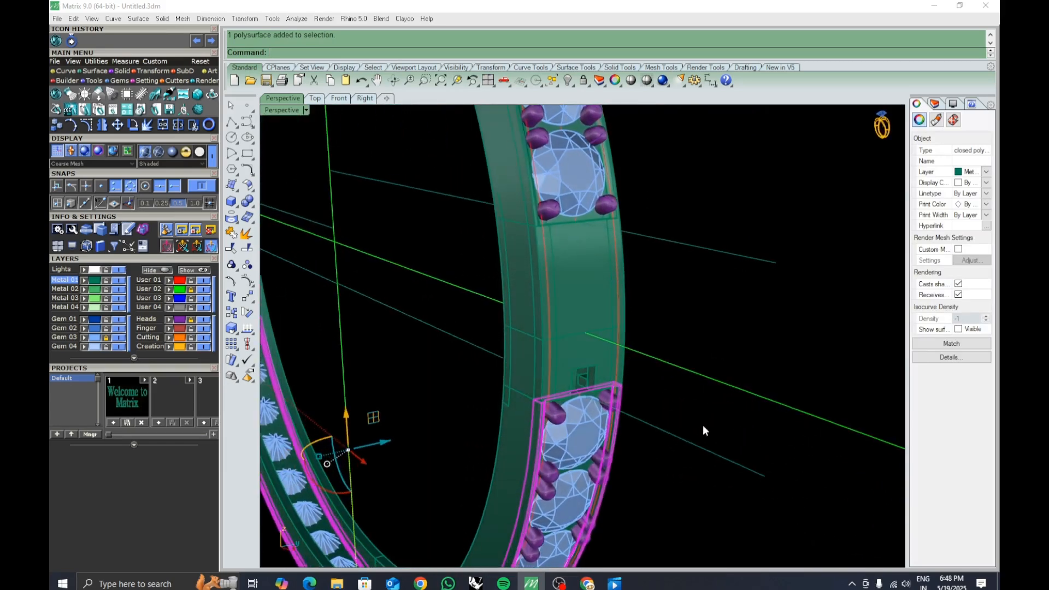
pyautogui.click(703, 426)
pyautogui.scroll(5, 563, 387)
pyautogui.moveTo(607, 354)
pyautogui.mouseDown(button='right')
pyautogui.moveTo(658, 313)
pyautogui.moveTo(656, 342)
pyautogui.moveTo(543, 346)
pyautogui.moveTo(600, 311)
pyautogui.moveTo(507, 359)
pyautogui.moveTo(649, 445)
pyautogui.moveTo(628, 345)
pyautogui.moveTo(649, 382)
pyautogui.moveTo(634, 401)
pyautogui.moveTo(618, 360)
pyautogui.moveTo(592, 379)
pyautogui.moveTo(589, 363)
pyautogui.mouseUp(button='right')
pyautogui.keyDown('ctrl'); pyautogui.moveTo(589, 364); pyautogui.dragTo(465, 342, button='right'); pyautogui.keyUp('ctrl')
pyautogui.keyDown('ctrl'); pyautogui.moveTo(465, 342); pyautogui.dragTo(468, 273, button='right'); pyautogui.keyUp('ctrl')
pyautogui.keyDown('shift'); pyautogui.moveTo(468, 273); pyautogui.dragTo(641, 324, button='right'); pyautogui.keyUp('shift')
pyautogui.click(640, 323)
pyautogui.keyDown('shift'); pyautogui.click(650, 237); pyautogui.keyUp('shift')
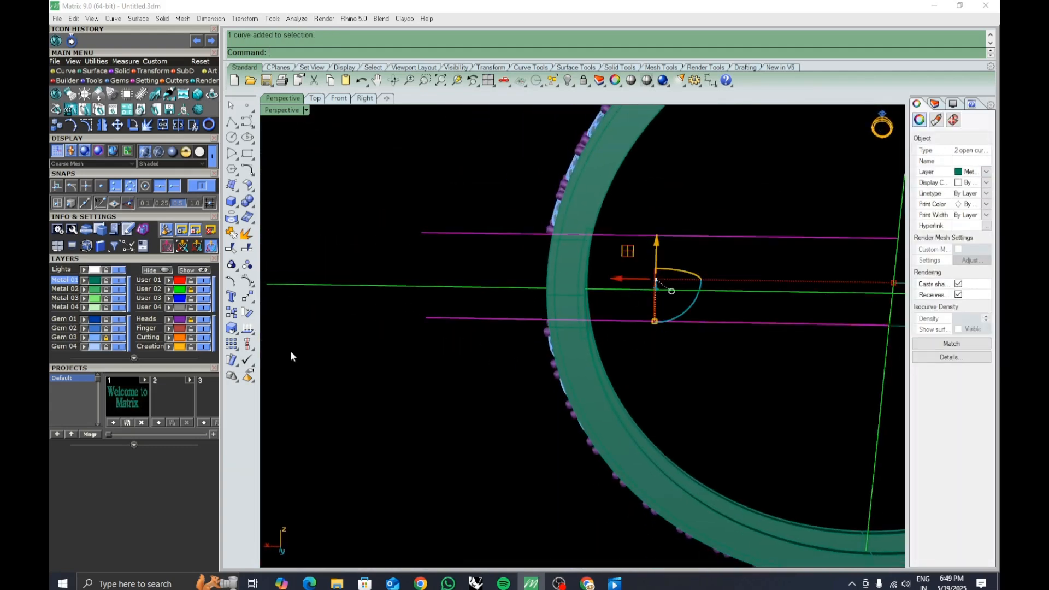
pyautogui.click(203, 299)
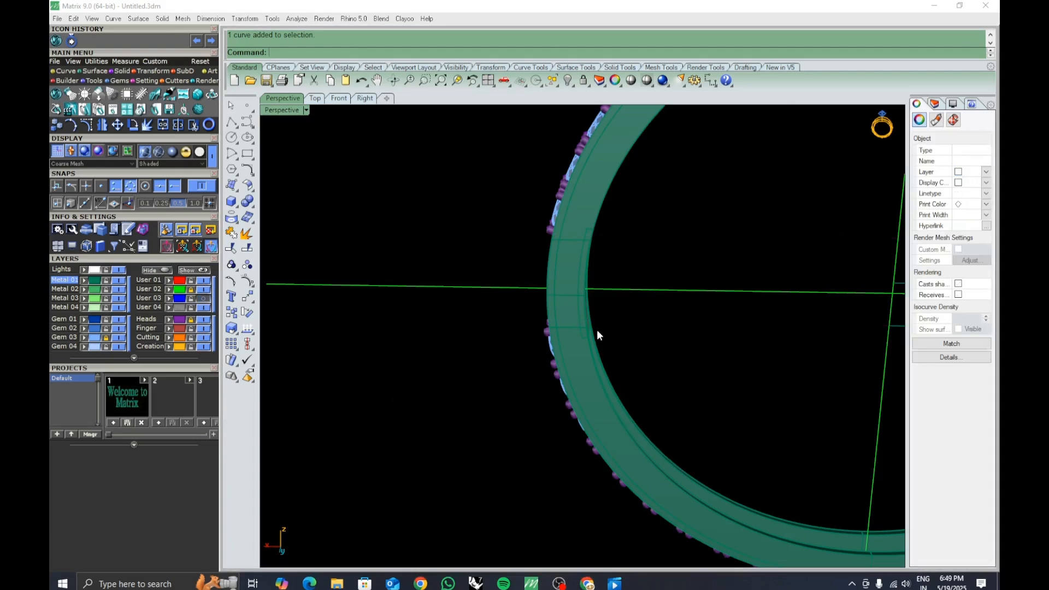
# Select and inspect the segment's parts and the band from several angles in the perspective view.
pyautogui.moveTo(597, 329); pyautogui.dragTo(576, 368, button='right')
pyautogui.scroll(5, 563, 306)
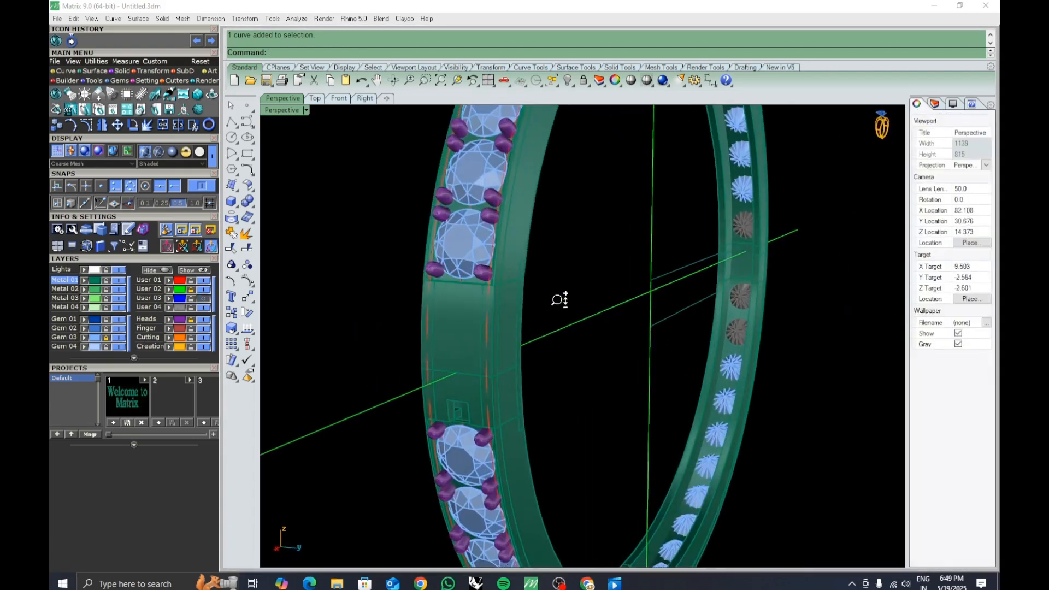
pyautogui.click(490, 332)
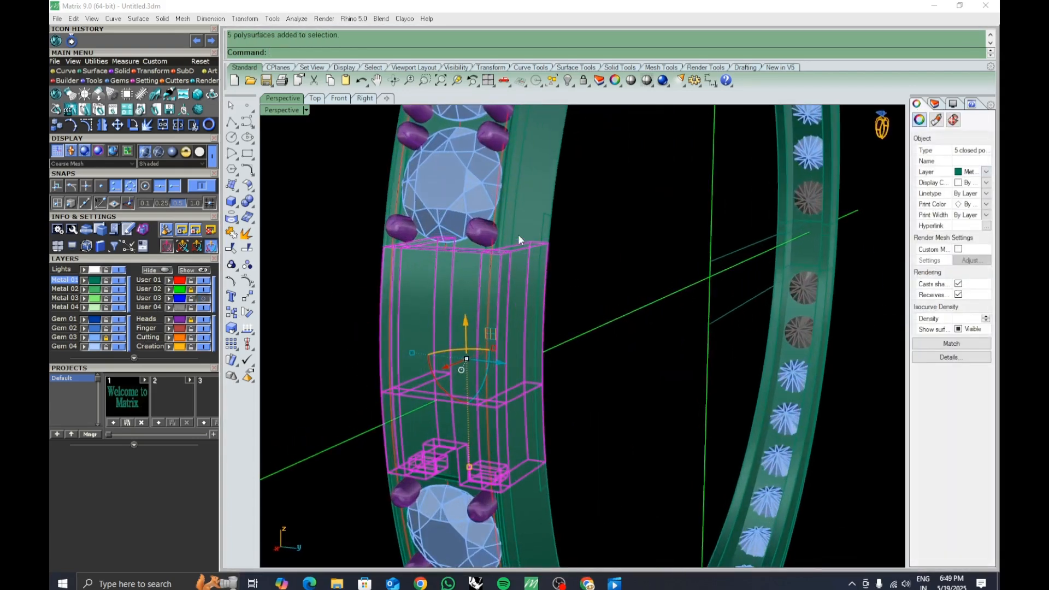
pyautogui.scroll(-5, 517, 234)
pyautogui.click(489, 81)
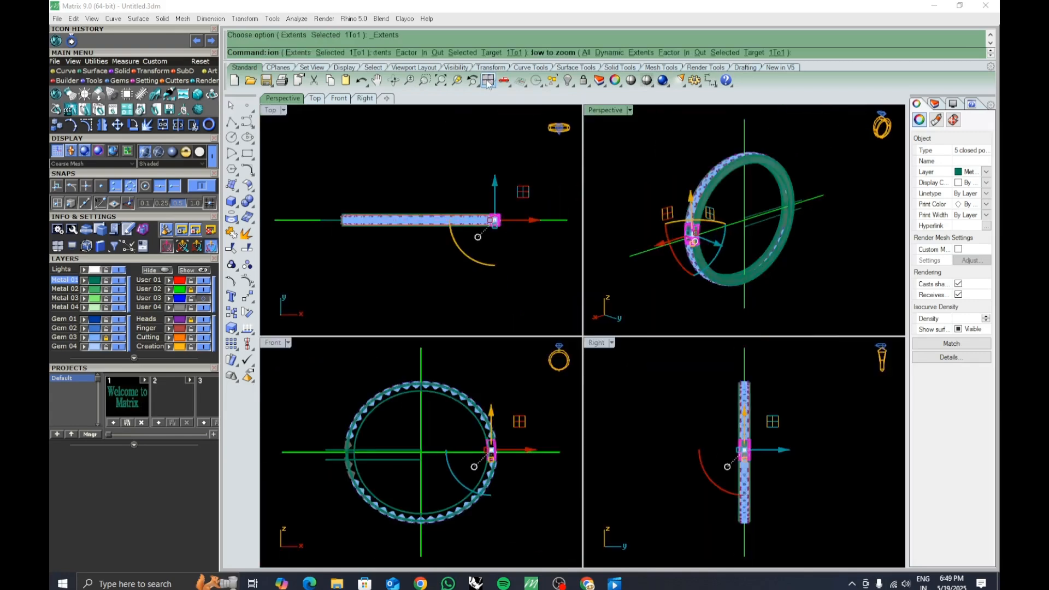
pyautogui.click(487, 85)
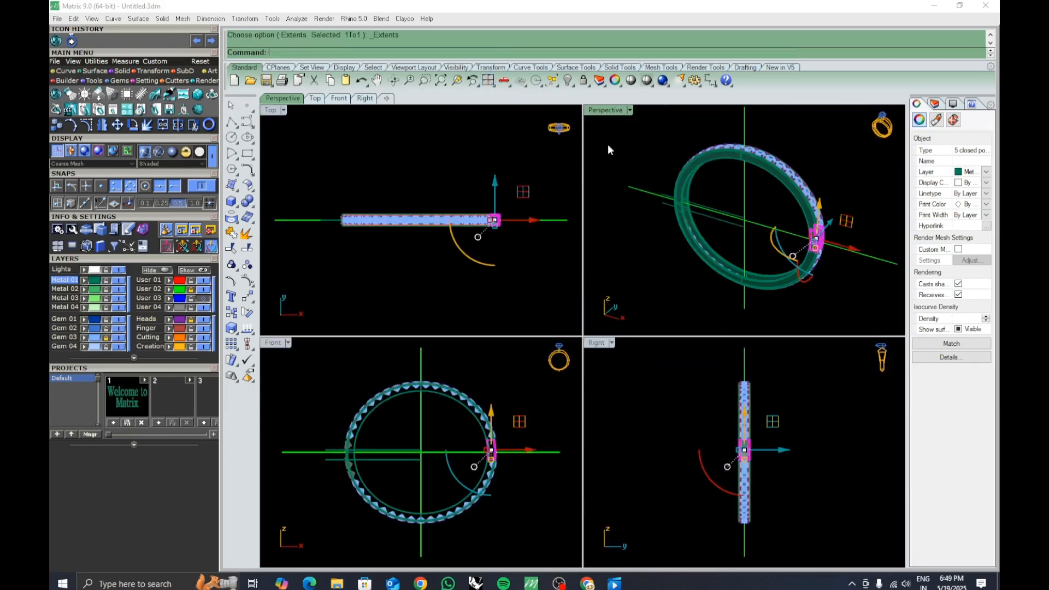
pyautogui.doubleClick(612, 110)
pyautogui.scroll(6, 656, 322)
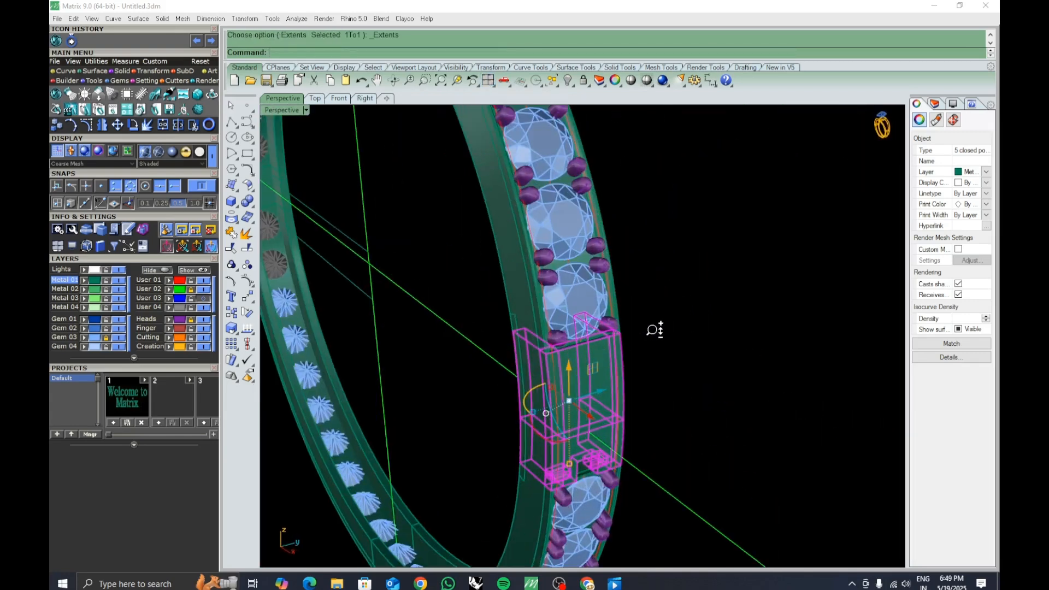
pyautogui.keyDown('shift'); pyautogui.click(534, 317); pyautogui.keyUp('shift')
pyautogui.keyDown('shift'); pyautogui.click(517, 311); pyautogui.keyUp('shift')
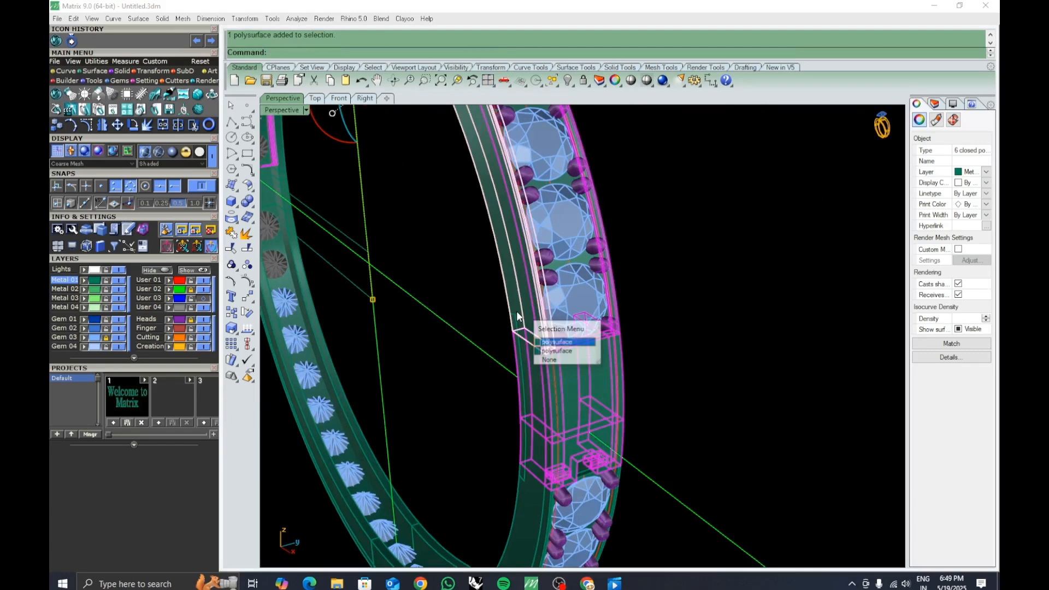
pyautogui.click(568, 346)
pyautogui.moveTo(568, 346); pyautogui.dragTo(426, 343, button='right')
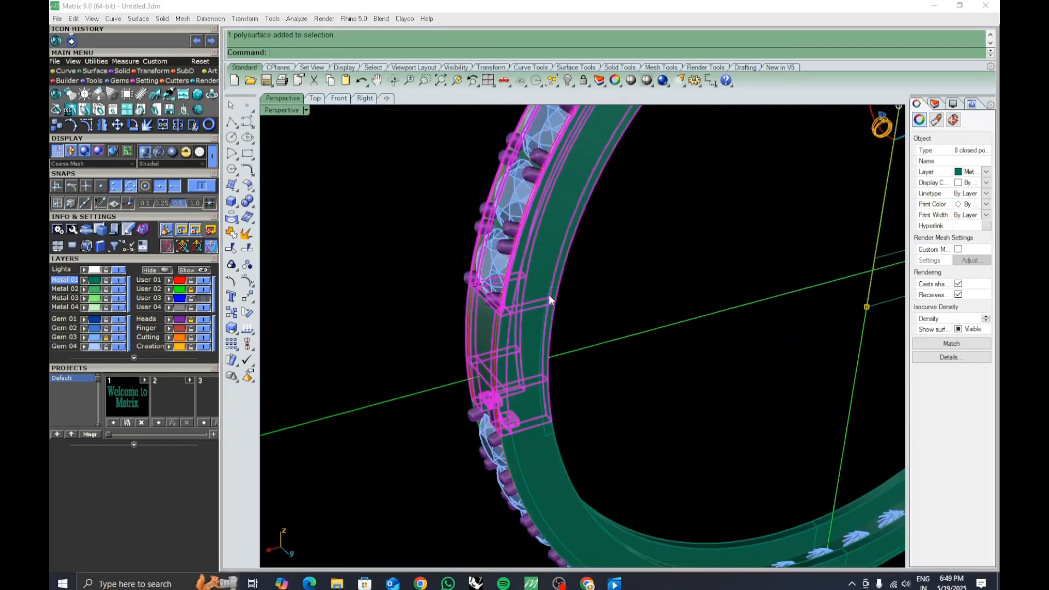
pyautogui.moveTo(548, 295); pyautogui.dragTo(457, 285, button='right')
pyautogui.keyDown('shift'); pyautogui.click(595, 288); pyautogui.keyUp('shift')
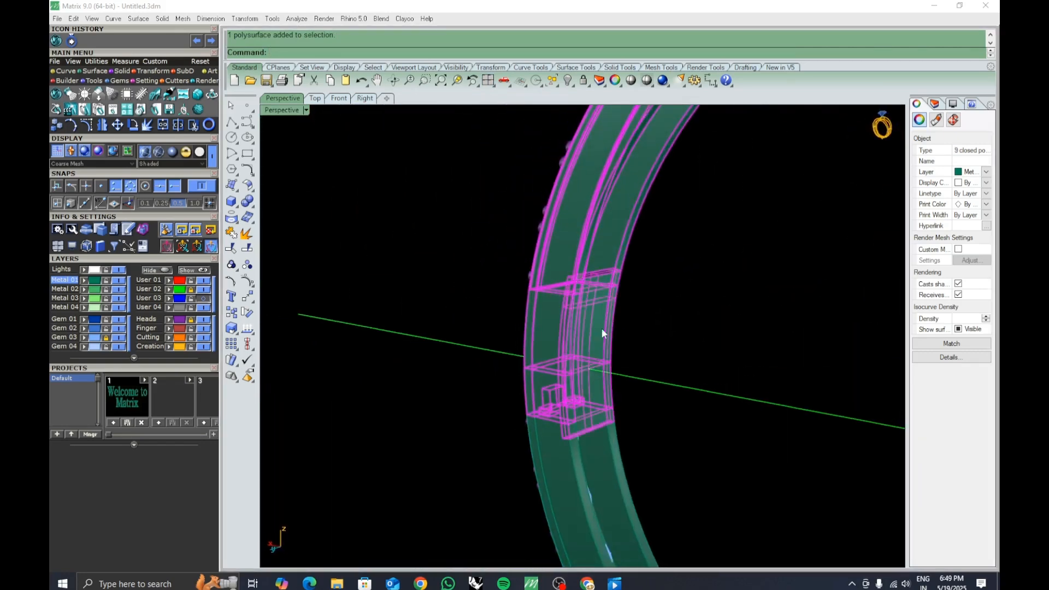
pyautogui.click(664, 317)
pyautogui.moveTo(664, 317); pyautogui.dragTo(599, 327, button='right')
pyautogui.scroll(5, 604, 431)
pyautogui.click(605, 428)
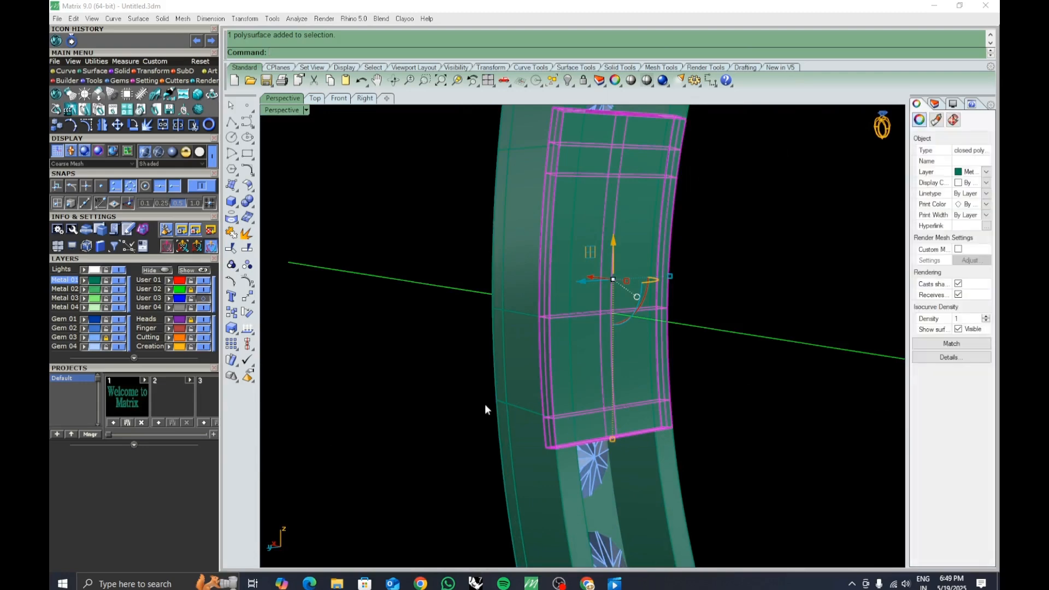
# In the front view, draw a horizontal line across the band just below the segment's lower end.
pyautogui.click(335, 101)
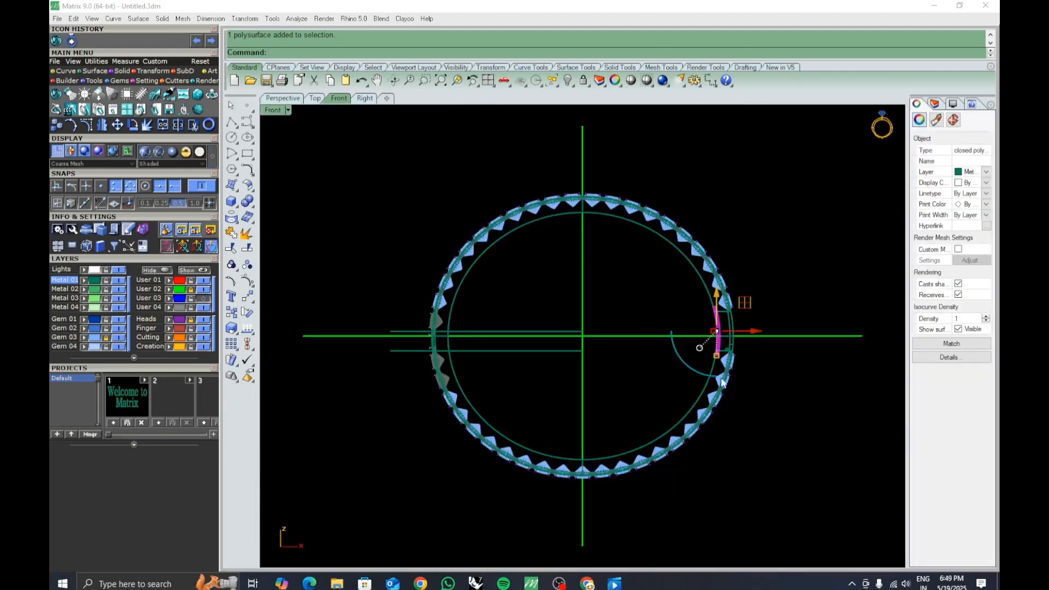
pyautogui.scroll(5, 723, 383)
pyautogui.moveTo(729, 286)
pyautogui.mouseDown(button='right')
pyautogui.moveTo(676, 312)
pyautogui.moveTo(689, 458)
pyautogui.mouseUp(button='right')
pyautogui.click(670, 304)
pyautogui.scroll(-3, 671, 304)
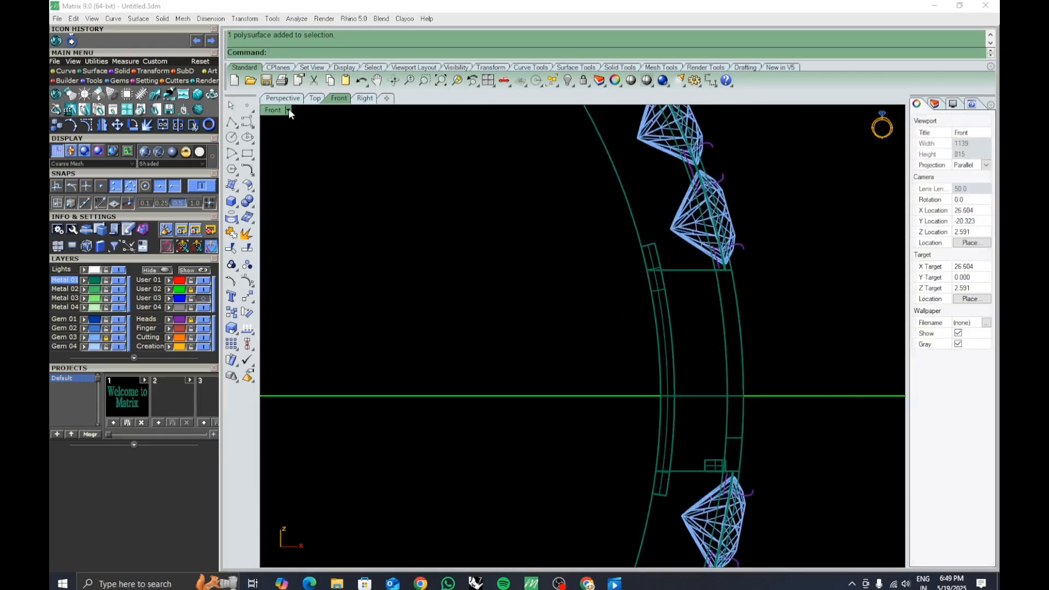
pyautogui.click(289, 109)
pyautogui.click(327, 46)
pyautogui.click(710, 350)
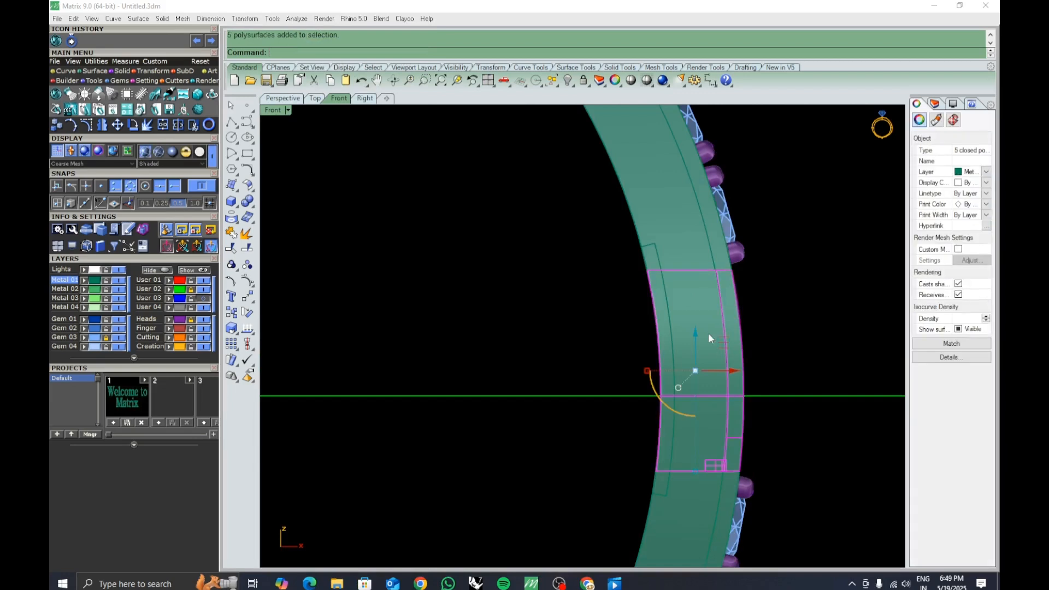
pyautogui.scroll(-2, 710, 337)
pyautogui.scroll(-2, 732, 350)
pyautogui.moveTo(745, 389); pyautogui.dragTo(665, 407, button='right')
pyautogui.scroll(5, 644, 389)
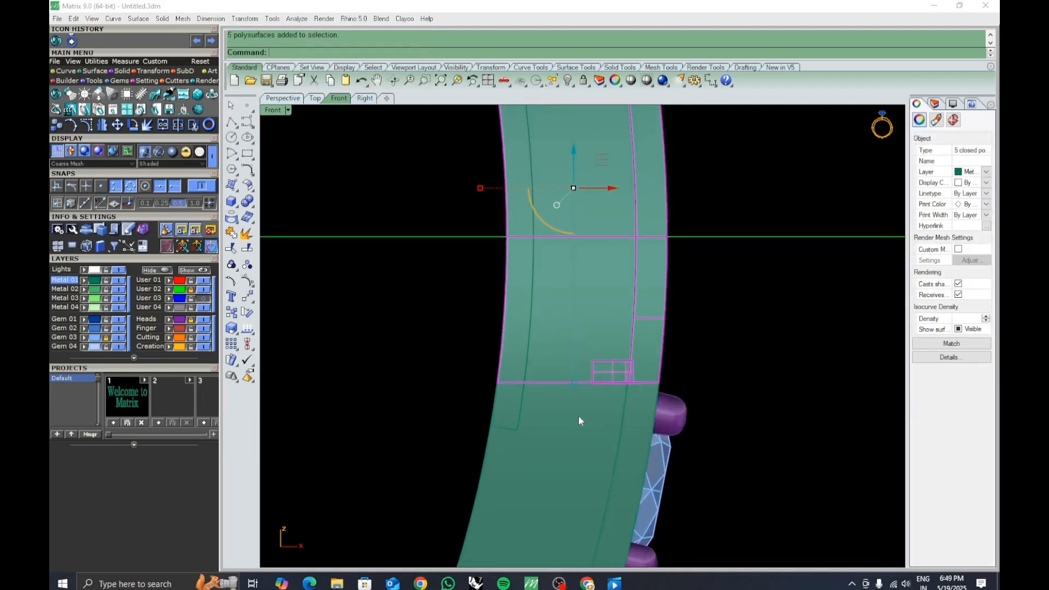
pyautogui.click(231, 123)
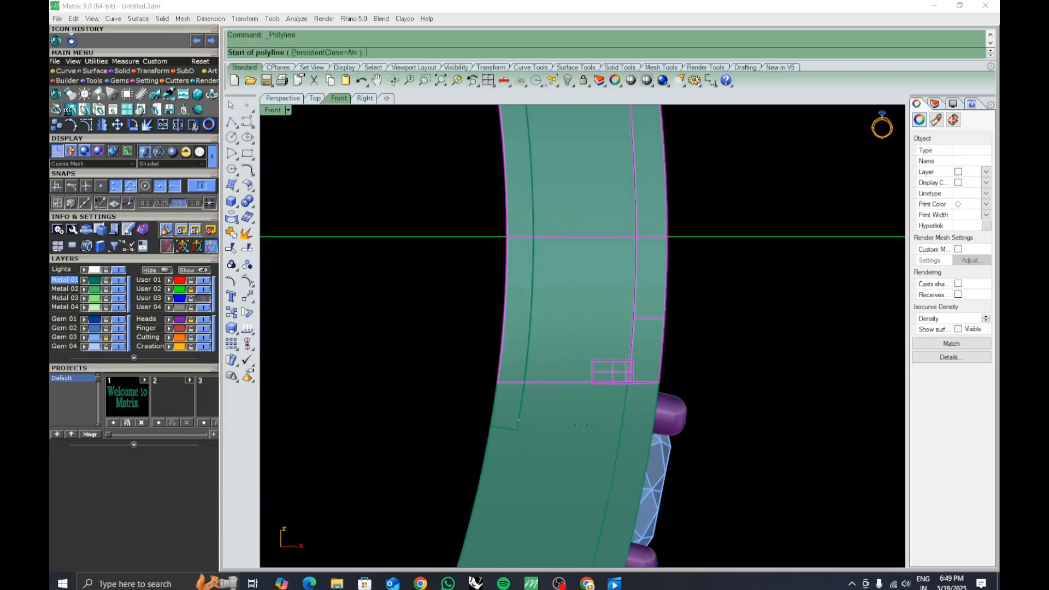
pyautogui.click(660, 383)
pyautogui.click(368, 364)
pyautogui.rightClick(369, 365)
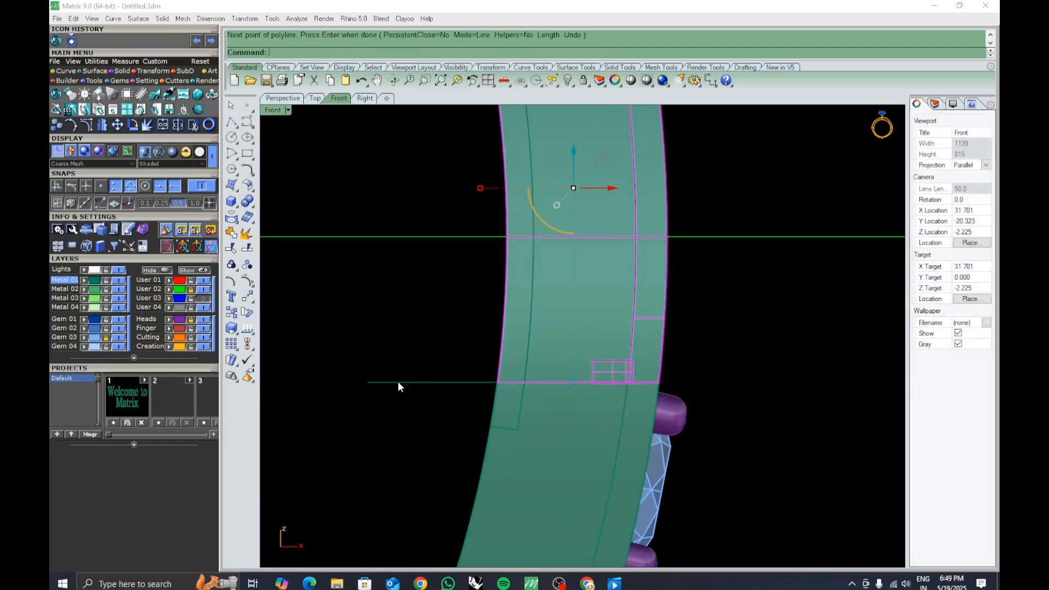
# Split the band polysurface with the horizontal line.
pyautogui.click(513, 421)
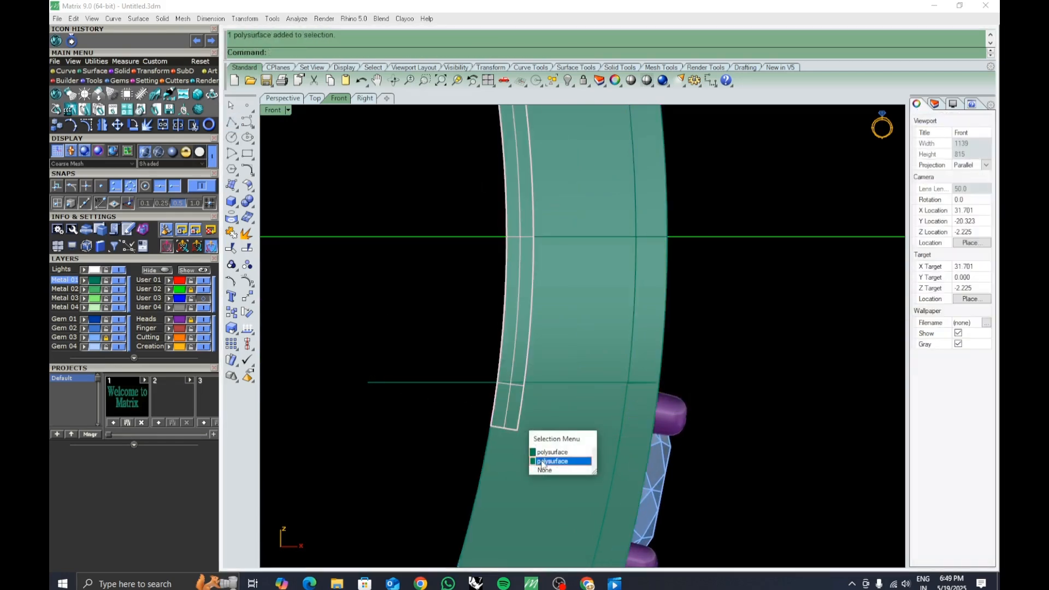
pyautogui.click(552, 461)
pyautogui.click(248, 248)
pyautogui.click(446, 382)
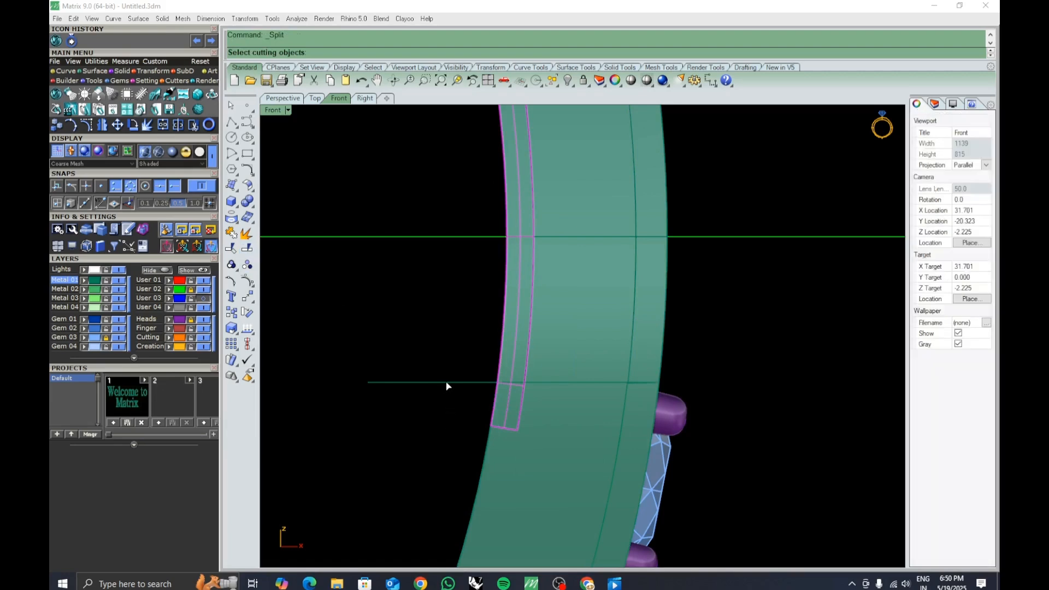
pyautogui.press('Return')
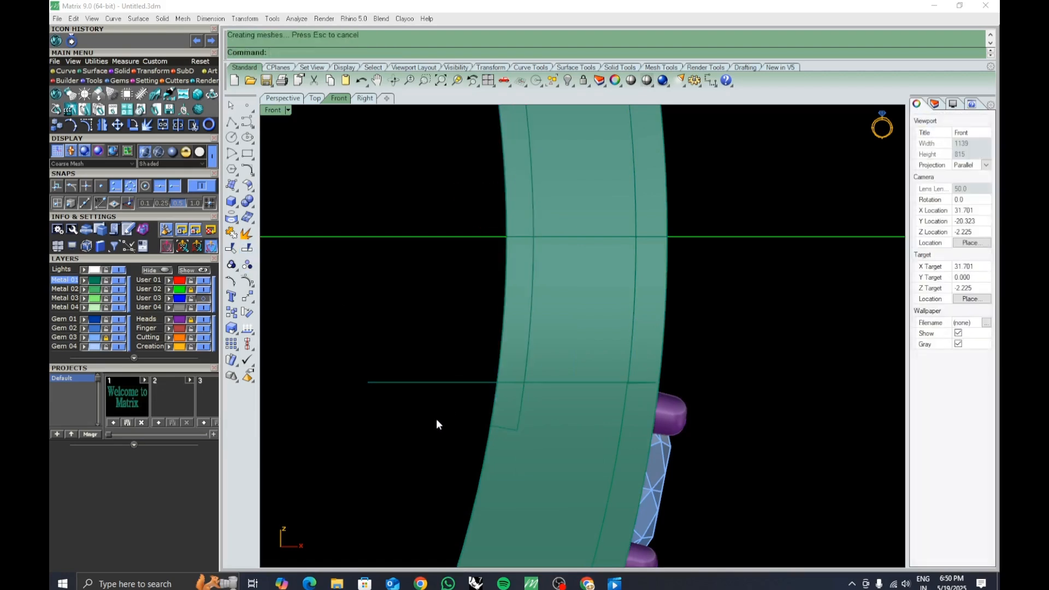
# Run Cap on the split band pieces to close their open ends.
pyautogui.write('Cap')
pyautogui.press('Return')
pyautogui.moveTo(660, 430); pyautogui.dragTo(412, 300)
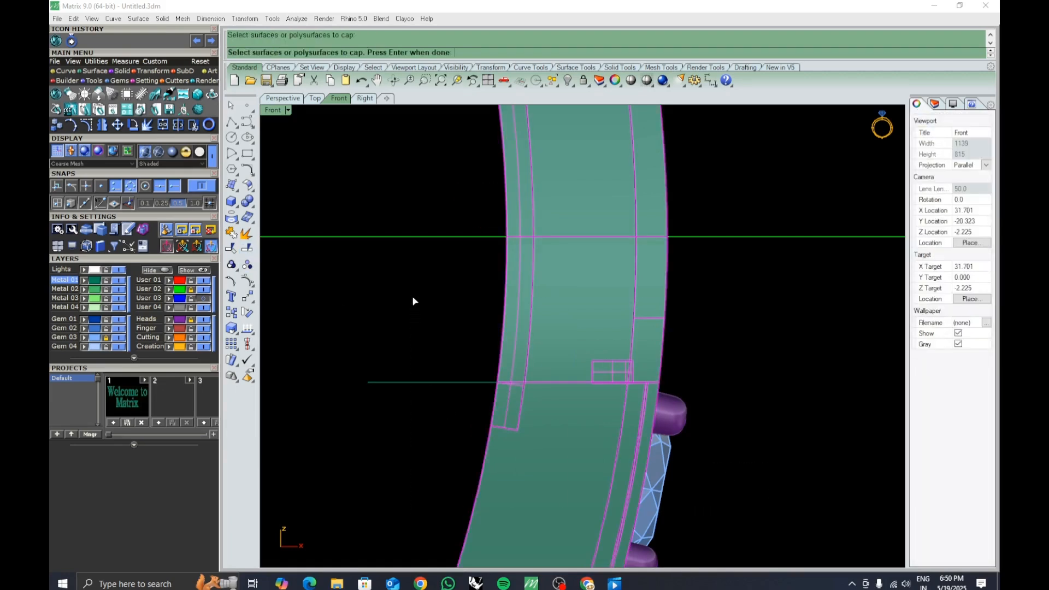
pyautogui.press('Return')
pyautogui.click(496, 396)
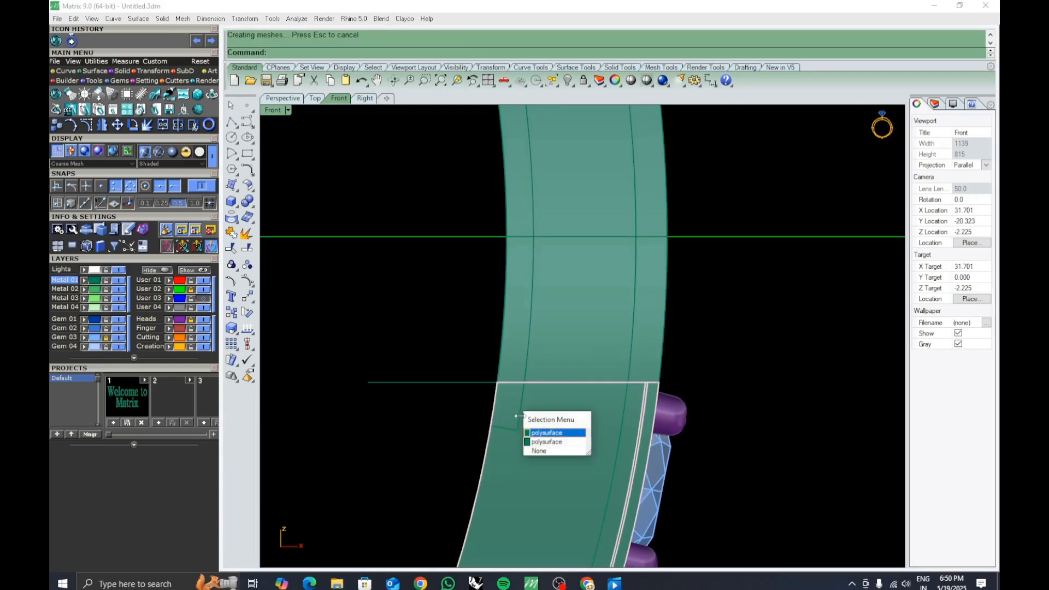
pyautogui.click(542, 438)
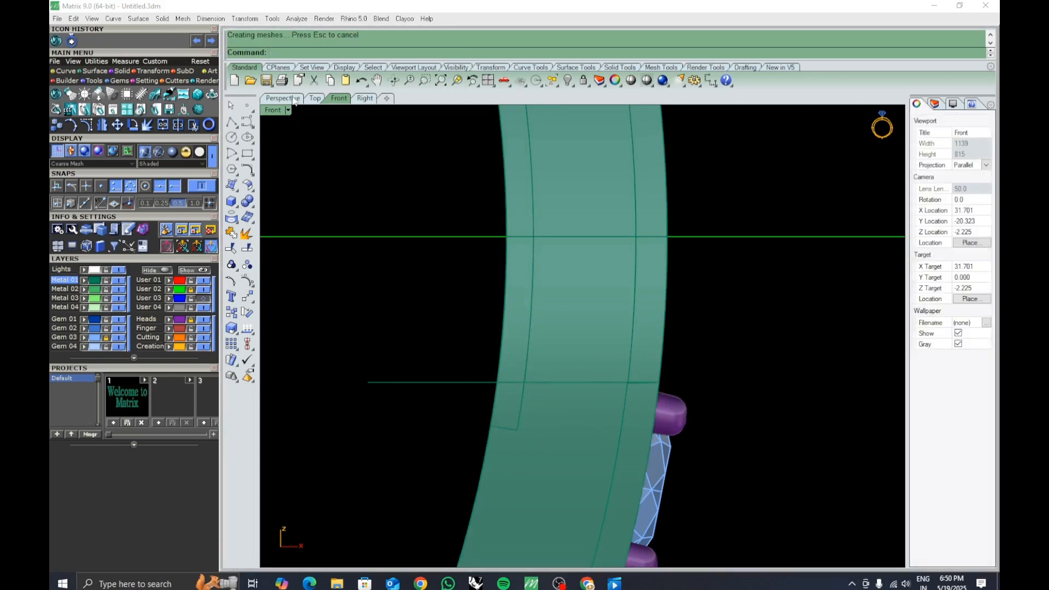
# Select the band half together with the segment, slot and block parts, and group them.
pyautogui.click(282, 98)
pyautogui.moveTo(516, 328); pyautogui.dragTo(602, 386, button='right')
pyautogui.click(611, 421)
pyautogui.press('Escape')
pyautogui.click(607, 355)
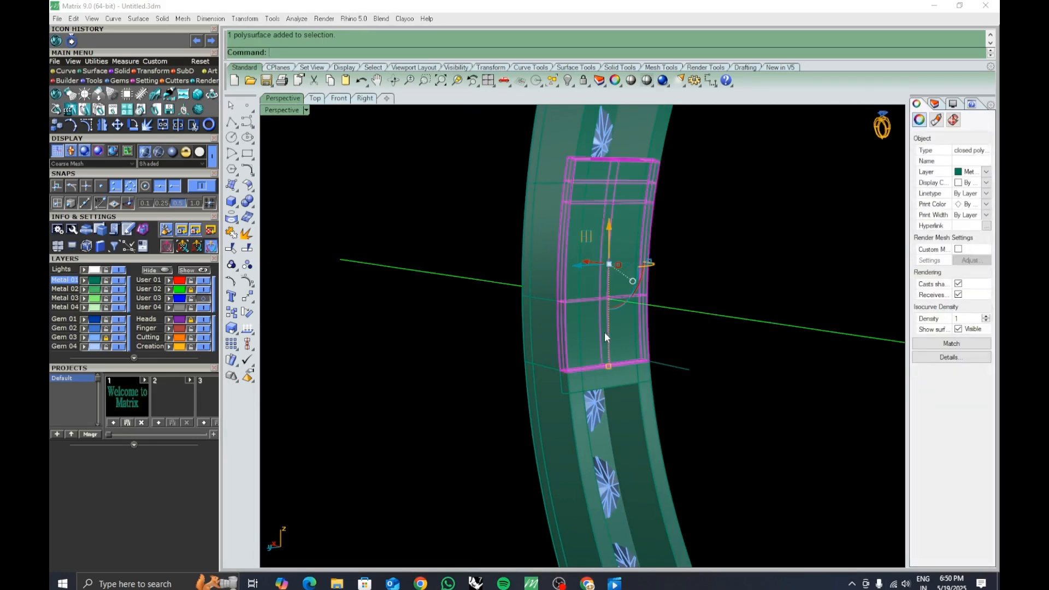
pyautogui.keyDown('shift'); pyautogui.click(537, 221); pyautogui.keyUp('shift')
pyautogui.keyDown('shift'); pyautogui.click(645, 142); pyautogui.keyUp('shift')
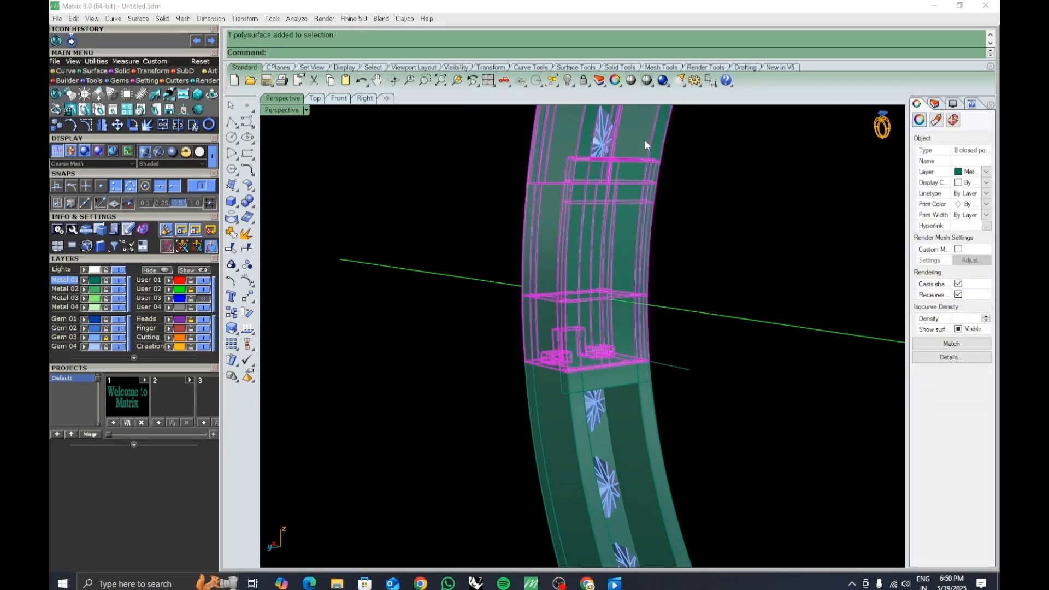
pyautogui.keyDown('shift'); pyautogui.click(615, 203); pyautogui.keyUp('shift')
pyautogui.scroll(-5, 642, 196)
pyautogui.moveTo(642, 196); pyautogui.dragTo(638, 364, button='right')
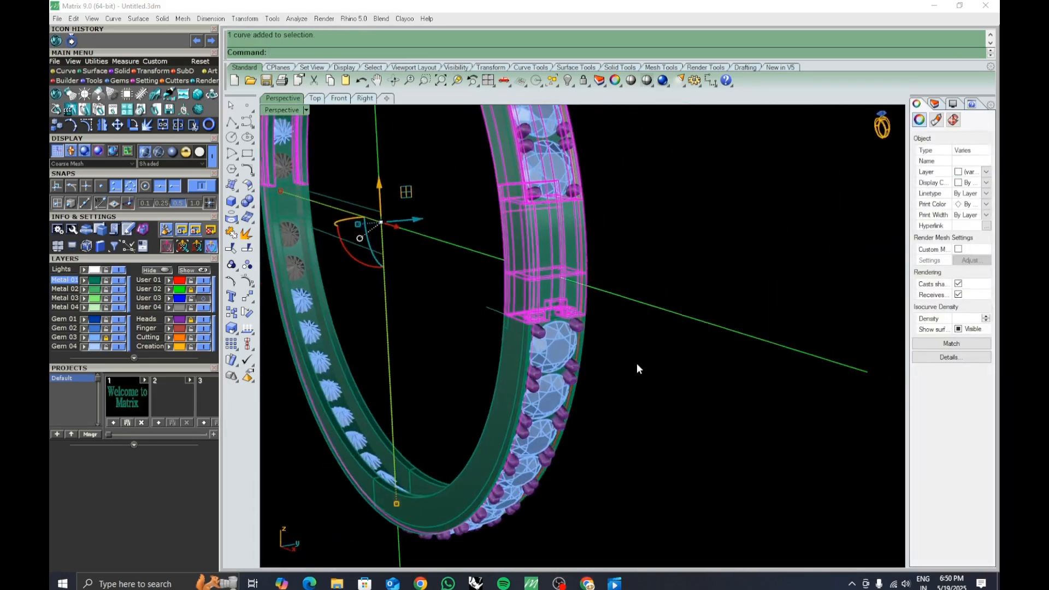
pyautogui.click(540, 236)
pyautogui.scroll(5, 540, 236)
pyautogui.moveTo(540, 240); pyautogui.dragTo(503, 416, button='right')
pyautogui.keyDown('shift'); pyautogui.click(417, 244); pyautogui.keyUp('shift')
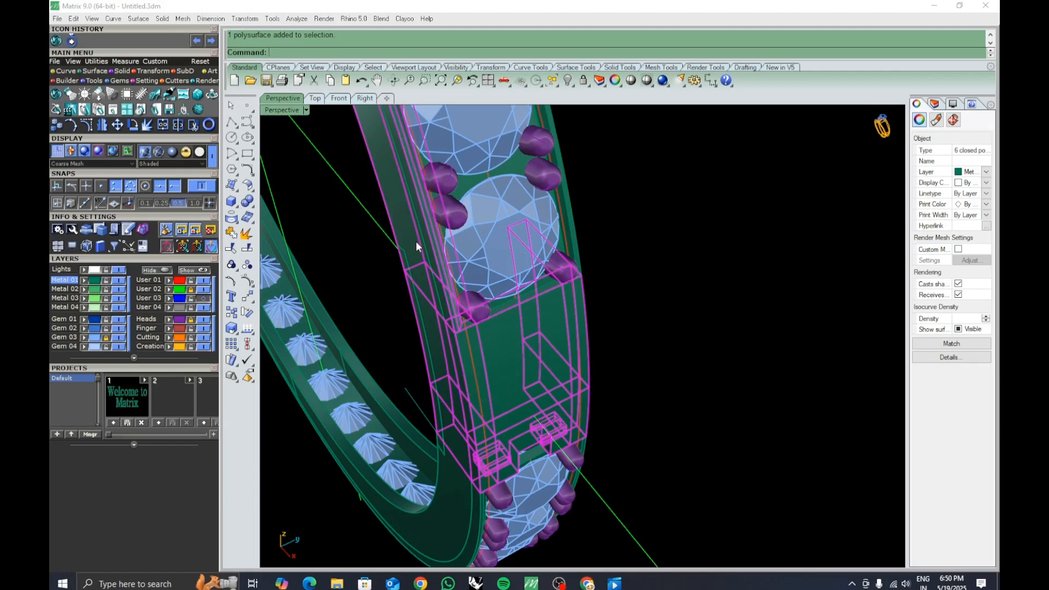
pyautogui.keyDown('shift'); pyautogui.click(569, 212); pyautogui.keyUp('shift')
pyautogui.click(599, 239)
pyautogui.moveTo(575, 222); pyautogui.dragTo(563, 295, button='right')
pyautogui.keyDown('ctrl'); pyautogui.click(582, 448); pyautogui.keyUp('ctrl')
pyautogui.moveTo(583, 438); pyautogui.dragTo(530, 416, button='right')
pyautogui.keyDown('shift'); pyautogui.click(547, 168); pyautogui.keyUp('shift')
pyautogui.keyDown('shift'); pyautogui.moveTo(602, 224); pyautogui.dragTo(609, 284, button='right'); pyautogui.keyUp('shift')
pyautogui.scroll(5, 525, 301)
pyautogui.keyDown('shift'); pyautogui.click(520, 301); pyautogui.keyUp('shift')
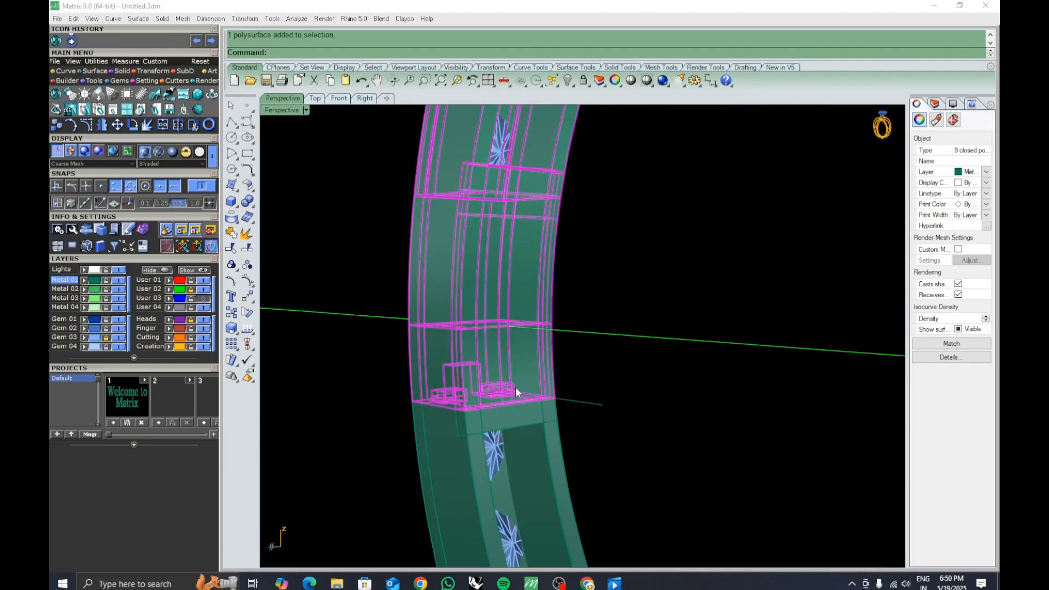
pyautogui.hotkey('ctrl', 'g')
# Move the grouped segment parts onto the User 21 layer.
pyautogui.click(602, 359)
pyautogui.scroll(-5, 593, 358)
pyautogui.click(542, 291)
pyautogui.moveTo(543, 289); pyautogui.dragTo(449, 345, button='right')
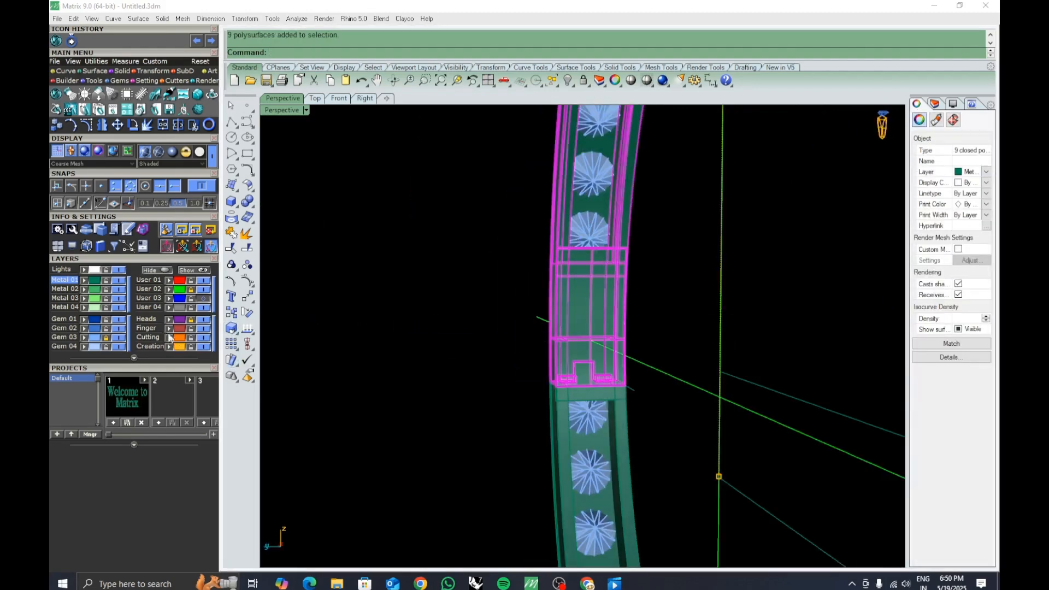
pyautogui.click(134, 359)
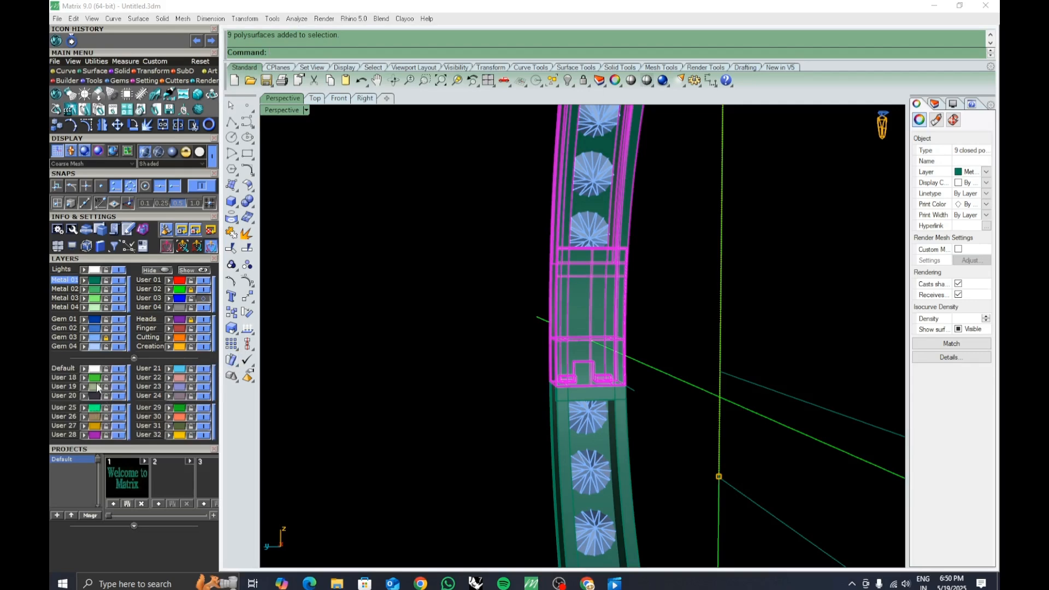
pyautogui.click(169, 372)
pyautogui.moveTo(418, 388); pyautogui.dragTo(471, 348, button='right')
pyautogui.scroll(-5, 508, 367)
pyautogui.scroll(4, 630, 369)
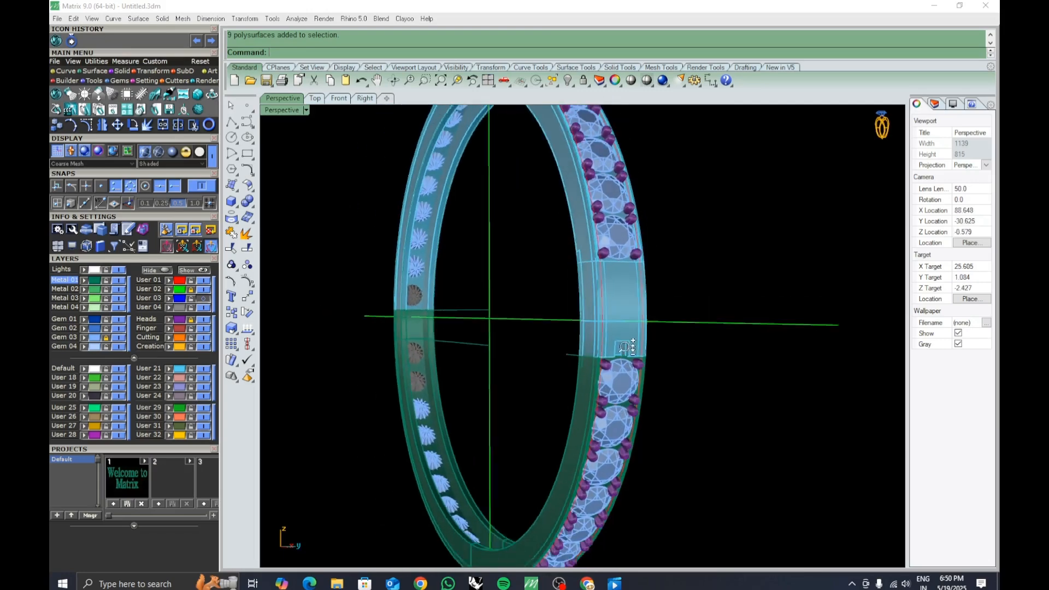
pyautogui.moveTo(629, 368); pyautogui.dragTo(540, 367, button='right')
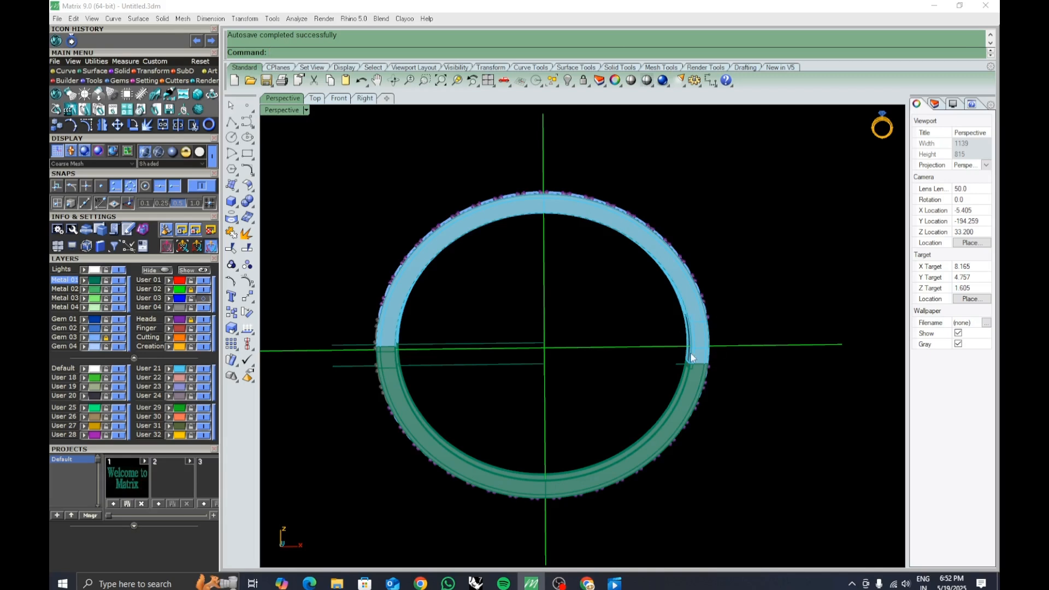
# Select the three clasp segment parts and group them.
pyautogui.moveTo(574, 394); pyautogui.dragTo(513, 394, button='right')
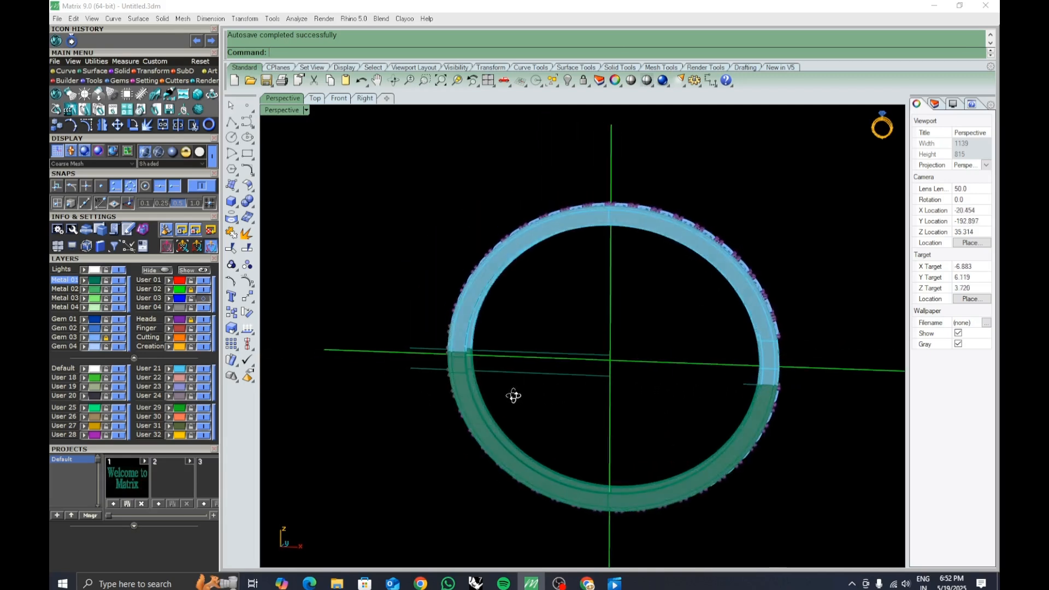
pyautogui.scroll(5, 446, 326)
pyautogui.scroll(2, 446, 326)
pyautogui.click(500, 351)
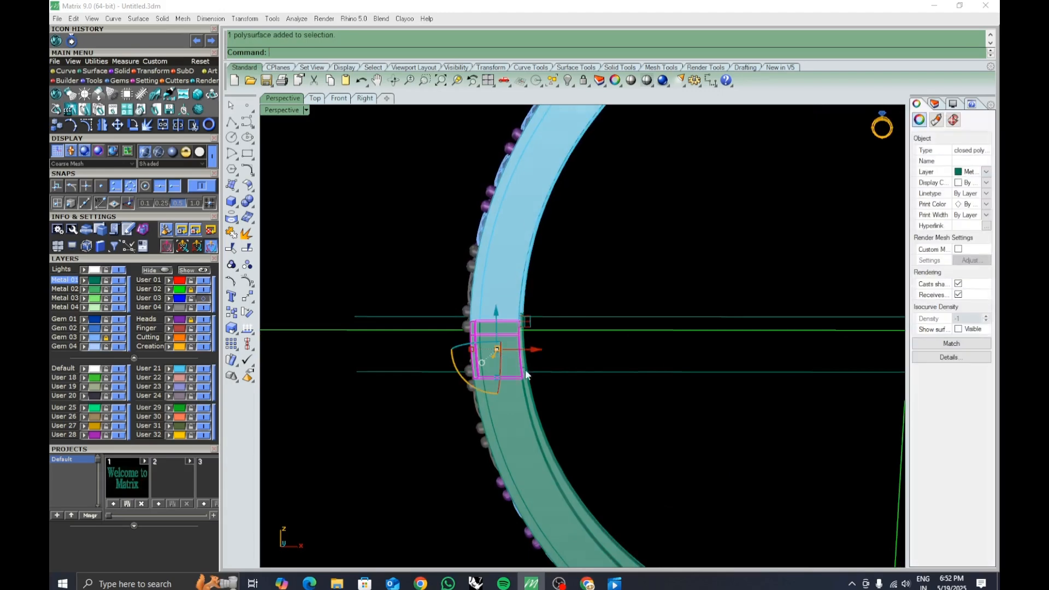
pyautogui.keyDown('shift'); pyautogui.click(496, 302); pyautogui.keyUp('shift')
pyautogui.click(578, 289)
pyautogui.moveTo(578, 290); pyautogui.dragTo(573, 306, button='right')
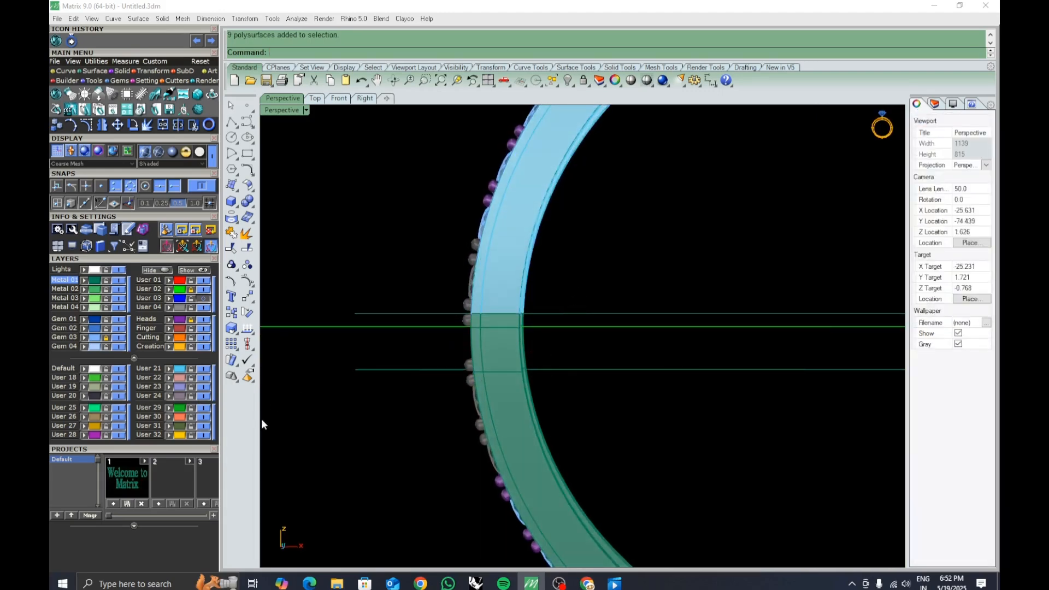
pyautogui.click(339, 98)
pyautogui.scroll(-5, 565, 368)
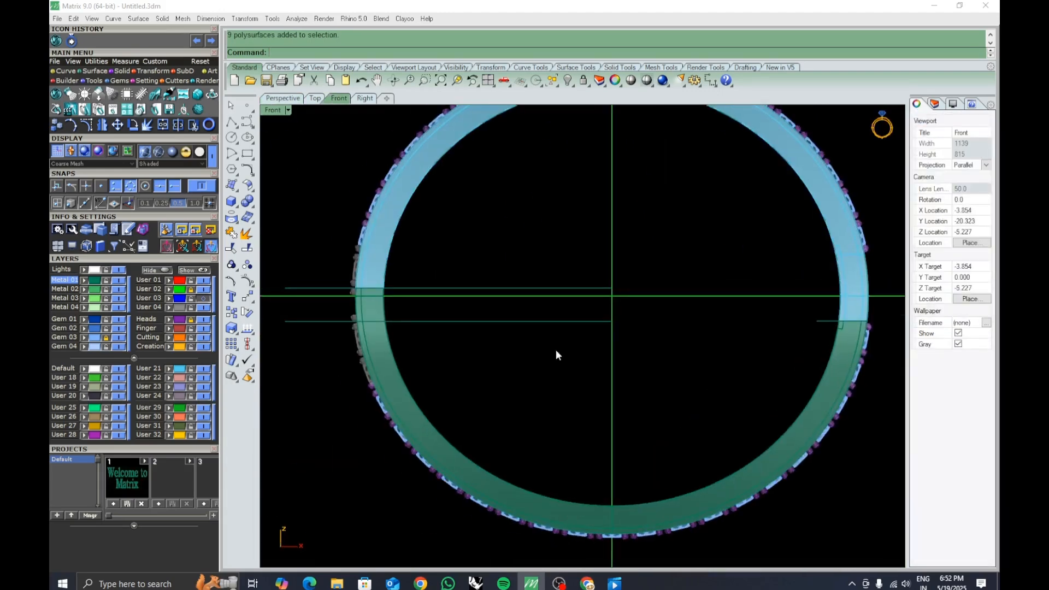
pyautogui.scroll(5, 456, 299)
pyautogui.scroll(5, 452, 300)
pyautogui.click(494, 290)
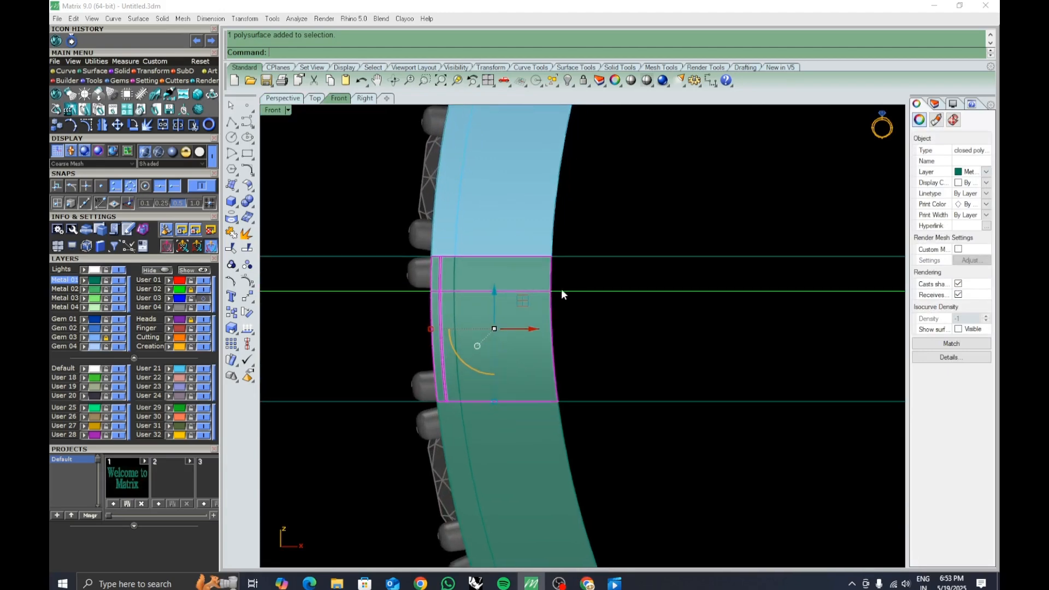
pyautogui.click(288, 101)
pyautogui.moveTo(572, 244); pyautogui.dragTo(686, 359, button='right')
pyautogui.keyDown('shift'); pyautogui.click(563, 393); pyautogui.keyUp('shift')
pyautogui.keyDown('shift'); pyautogui.click(675, 350); pyautogui.keyUp('shift')
pyautogui.hotkey('ctrl', 'g')
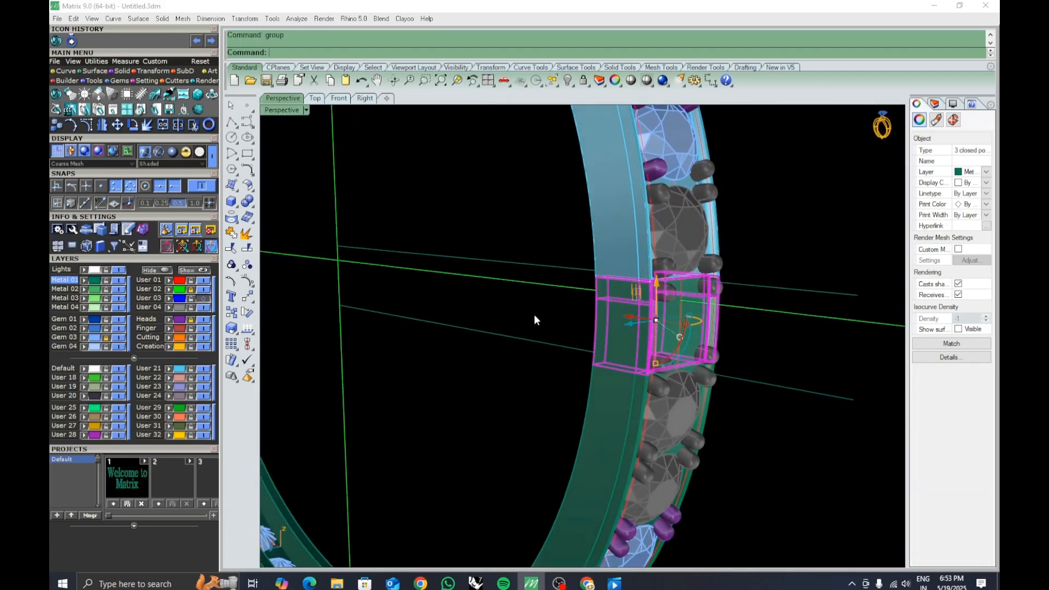
# Move the grouped clasp segment -4 units along the gumball axis, out of the band.
pyautogui.moveTo(534, 314); pyautogui.dragTo(539, 329, button='right')
pyautogui.click(569, 311)
pyautogui.write('-4')
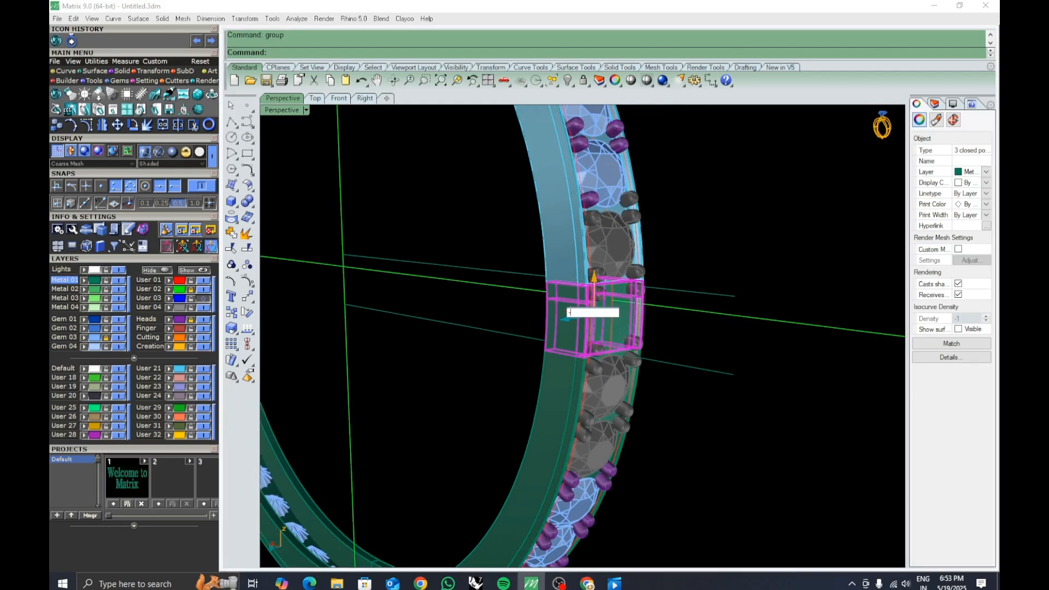
pyautogui.press('Return')
pyautogui.click(722, 405)
pyautogui.moveTo(722, 405); pyautogui.dragTo(618, 339, button='right')
pyautogui.scroll(-2, 747, 436)
# Unlock all locked objects and hide the gem and prong layers.
pyautogui.click(583, 82)
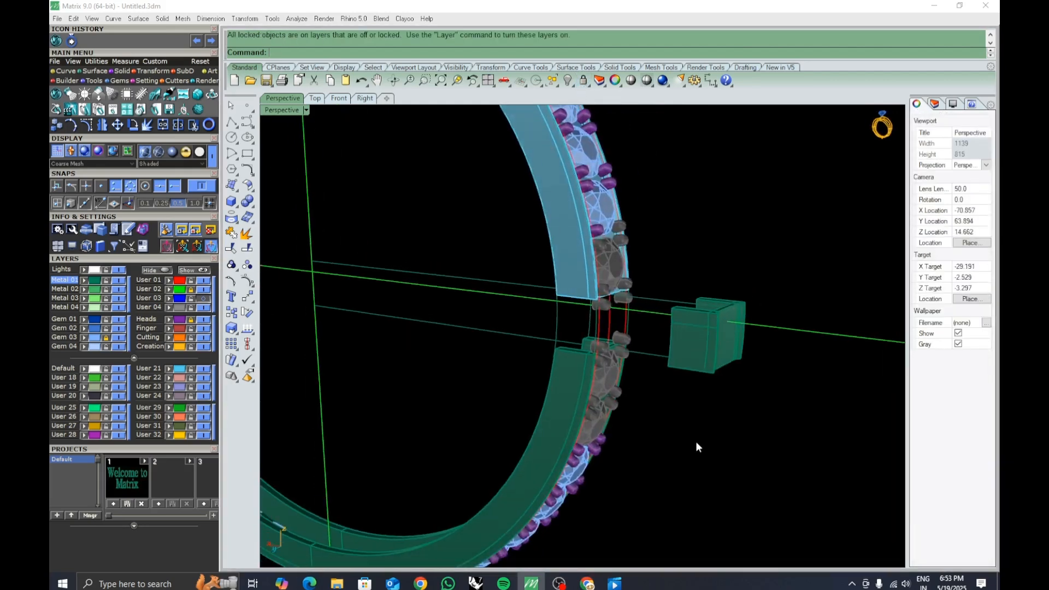
pyautogui.click(106, 339)
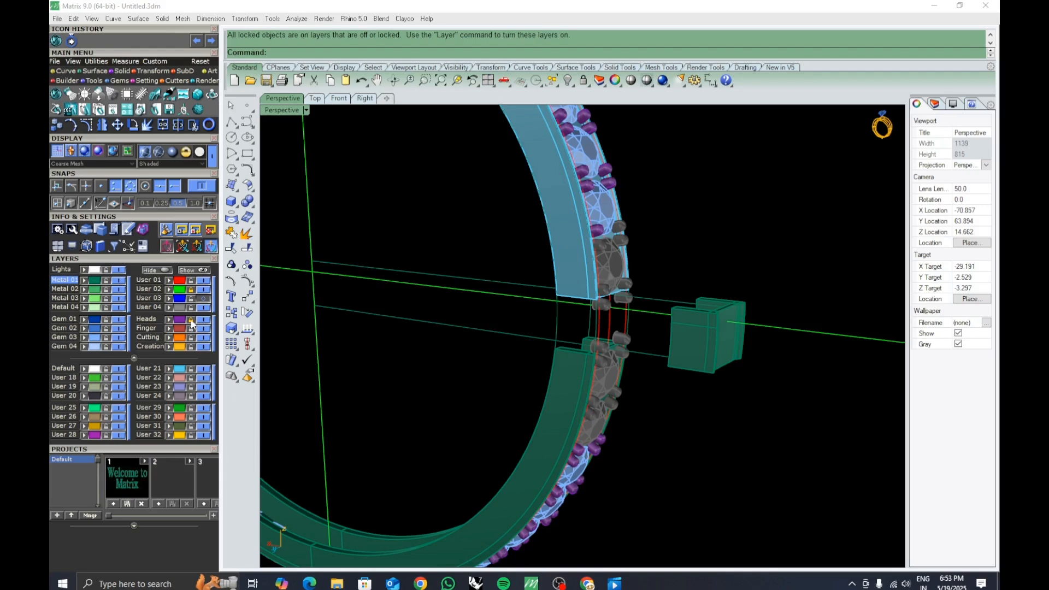
pyautogui.click(191, 320)
pyautogui.click(584, 80)
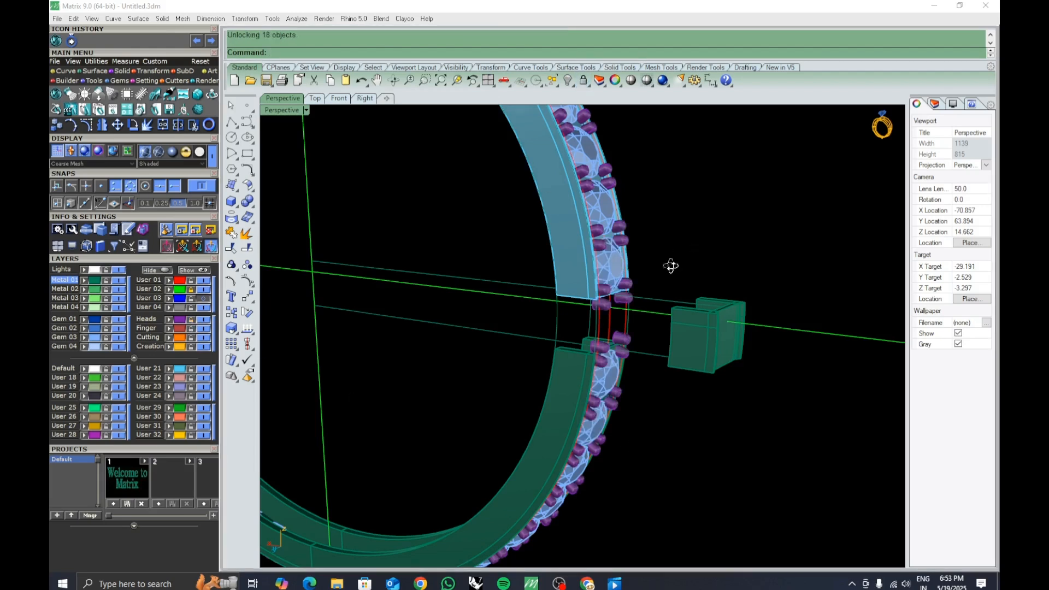
pyautogui.moveTo(671, 266); pyautogui.dragTo(449, 259, button='right')
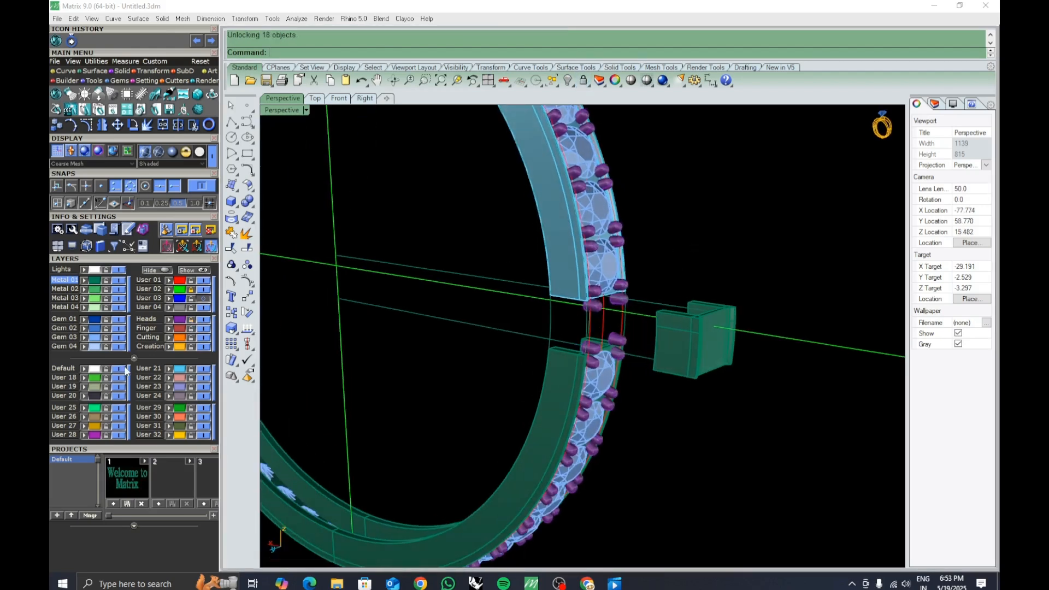
pyautogui.click(202, 370)
pyautogui.click(203, 319)
pyautogui.click(118, 337)
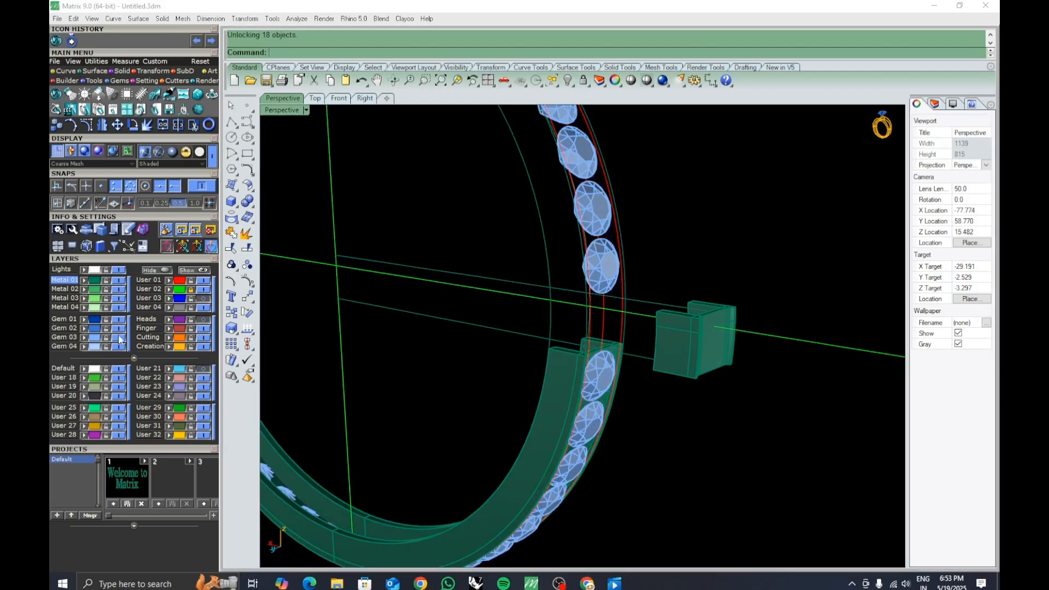
pyautogui.moveTo(638, 370); pyautogui.dragTo(603, 280, button='right')
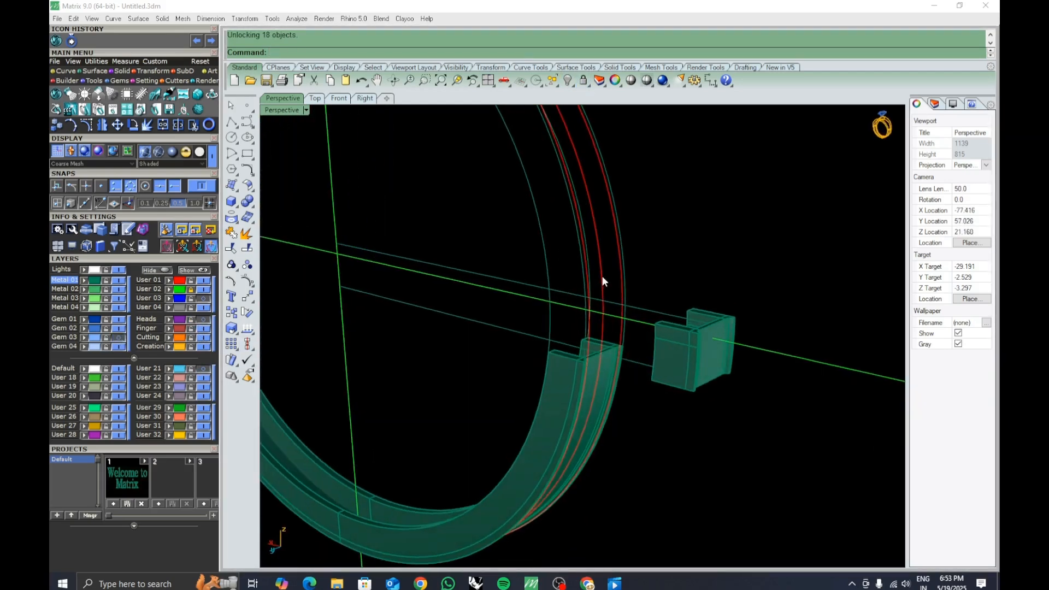
# Delete one of the two red rail curves running along the band.
pyautogui.click(584, 267)
pyautogui.keyDown('shift'); pyautogui.click(620, 271); pyautogui.keyUp('shift')
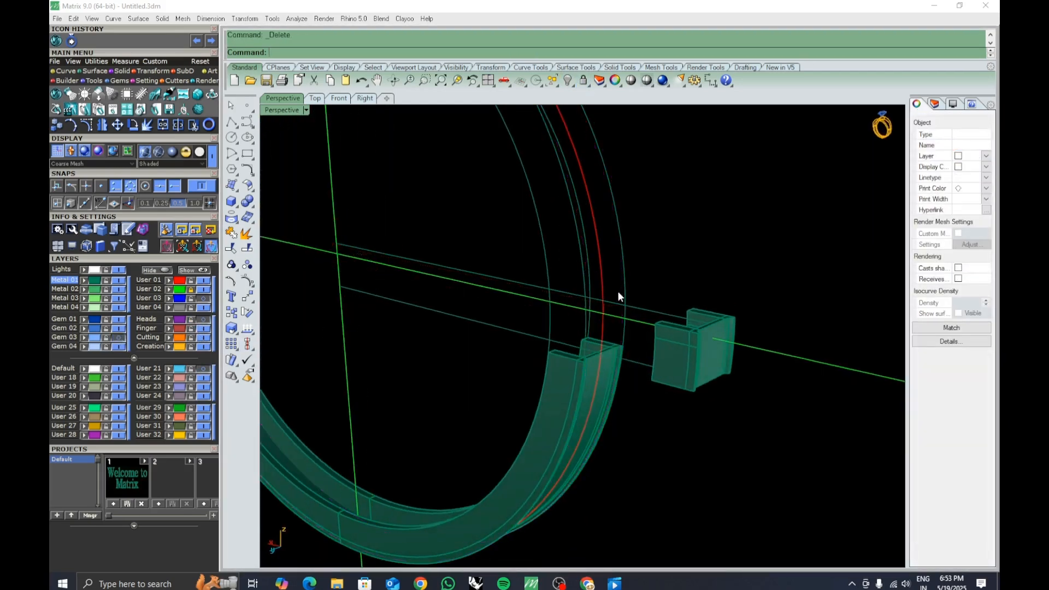
pyautogui.press('Delete')
# Extract the two end faces from the detached clasp block.
pyautogui.scroll(-4, 599, 377)
pyautogui.moveTo(597, 375)
pyautogui.mouseDown(button='right')
pyautogui.moveTo(616, 366)
pyautogui.moveTo(697, 408)
pyautogui.moveTo(696, 384)
pyautogui.moveTo(623, 376)
pyautogui.moveTo(714, 395)
pyautogui.moveTo(595, 370)
pyautogui.mouseUp(button='right')
pyautogui.scroll(3, 715, 394)
pyautogui.scroll(3, 715, 395)
pyautogui.keyDown('shift'); pyautogui.moveTo(594, 370); pyautogui.dragTo(586, 428, button='right'); pyautogui.keyUp('shift')
pyautogui.scroll(3, 648, 387)
pyautogui.click(247, 234)
pyautogui.click(538, 405)
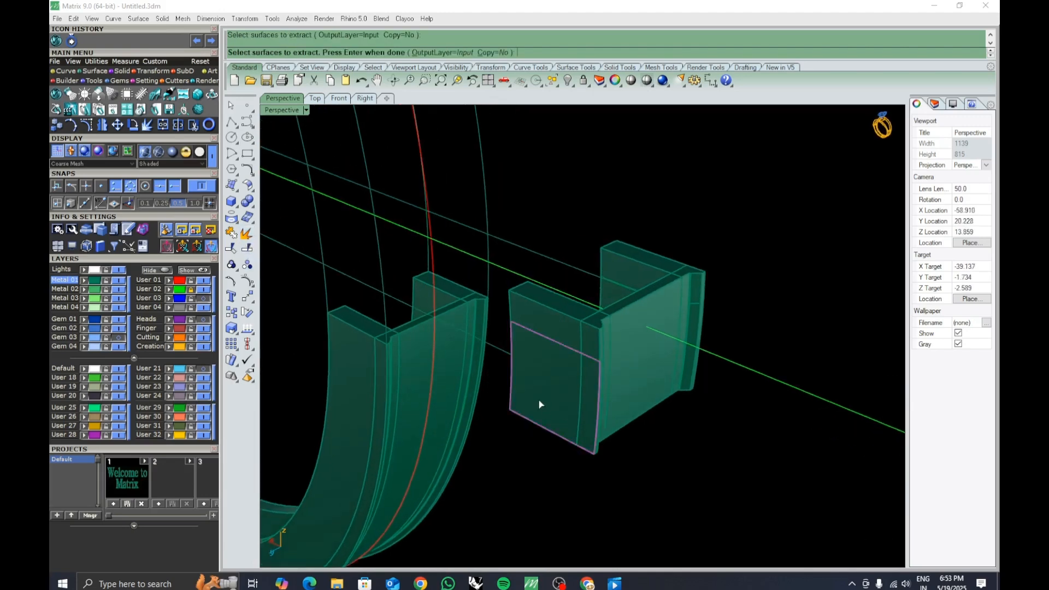
pyautogui.click(553, 334)
pyautogui.moveTo(553, 334); pyautogui.dragTo(521, 357, button='right')
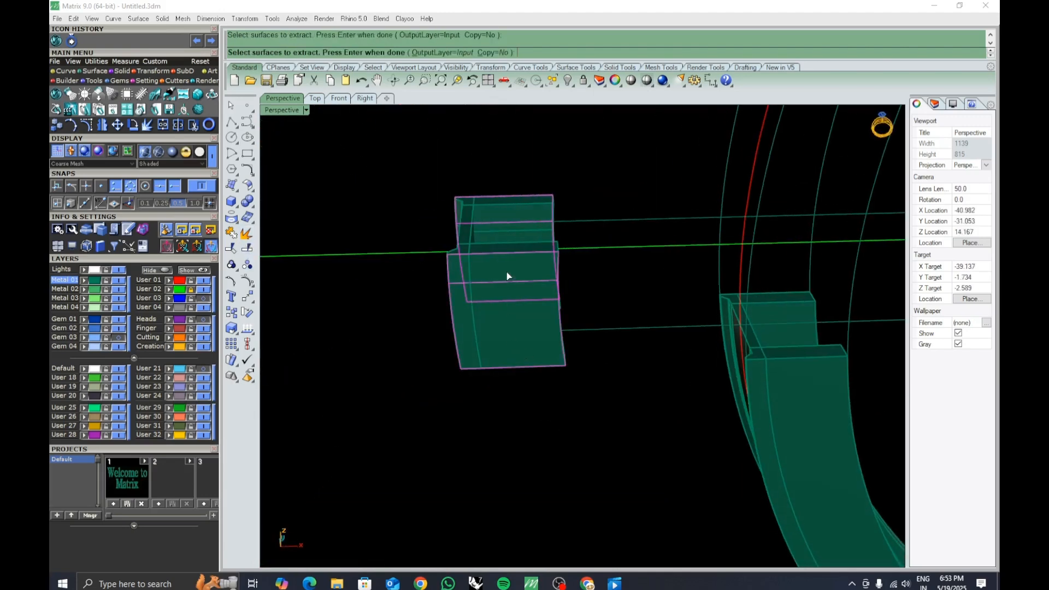
pyautogui.moveTo(507, 275); pyautogui.dragTo(562, 444, button='right')
pyautogui.press('Return')
# Delete the remaining block surfaces, keeping only the two extracted faces.
pyautogui.hotkey('ctrl', 'j')
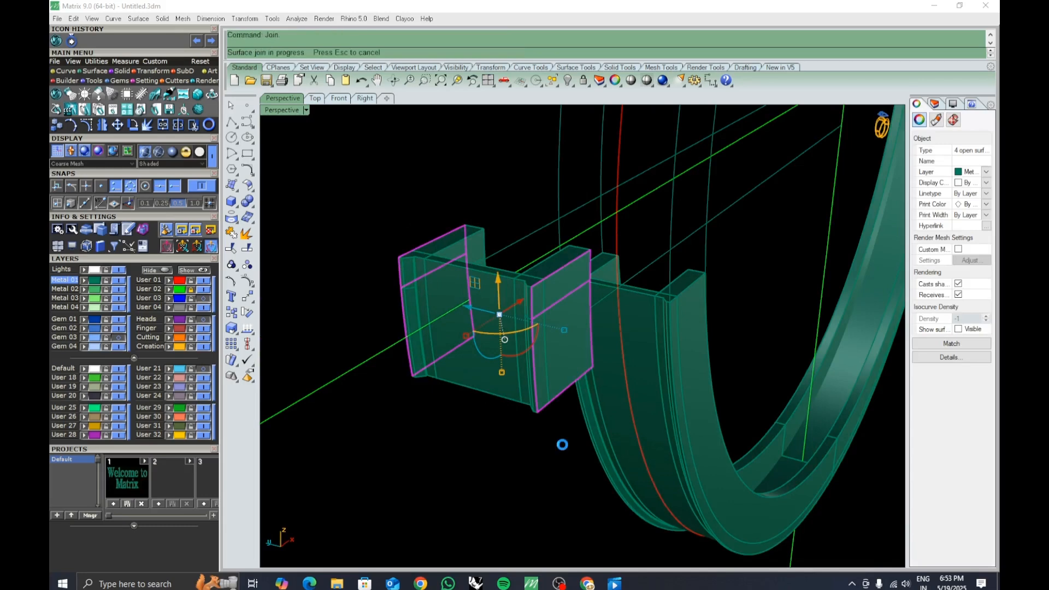
pyautogui.moveTo(582, 350); pyautogui.dragTo(650, 420, button='right')
pyautogui.press('Delete')
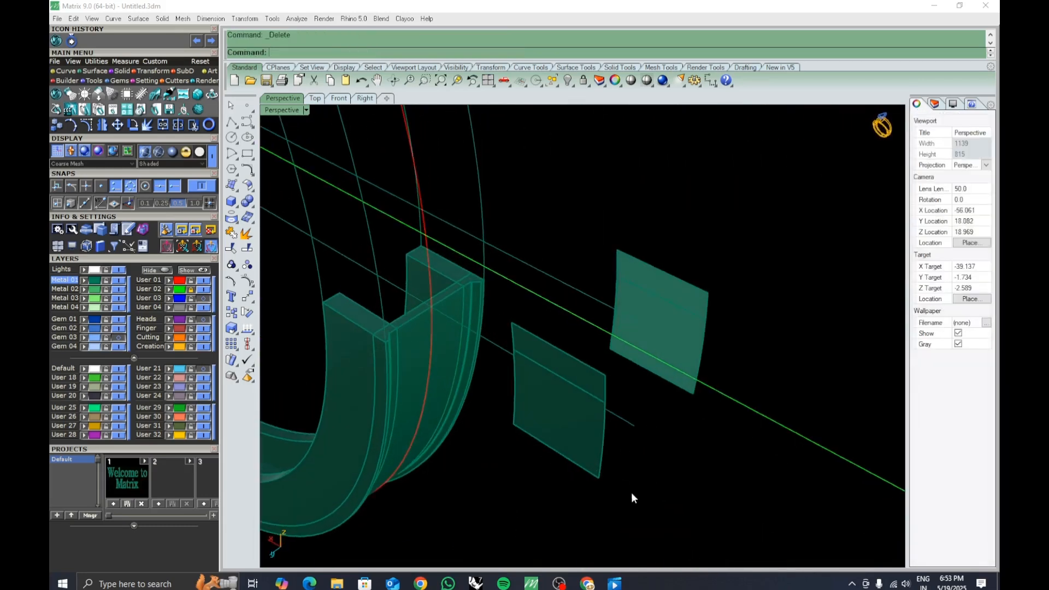
# Loft between the lower edges of the two faces to create a connecting wall.
pyautogui.moveTo(632, 494); pyautogui.dragTo(609, 473, button='right')
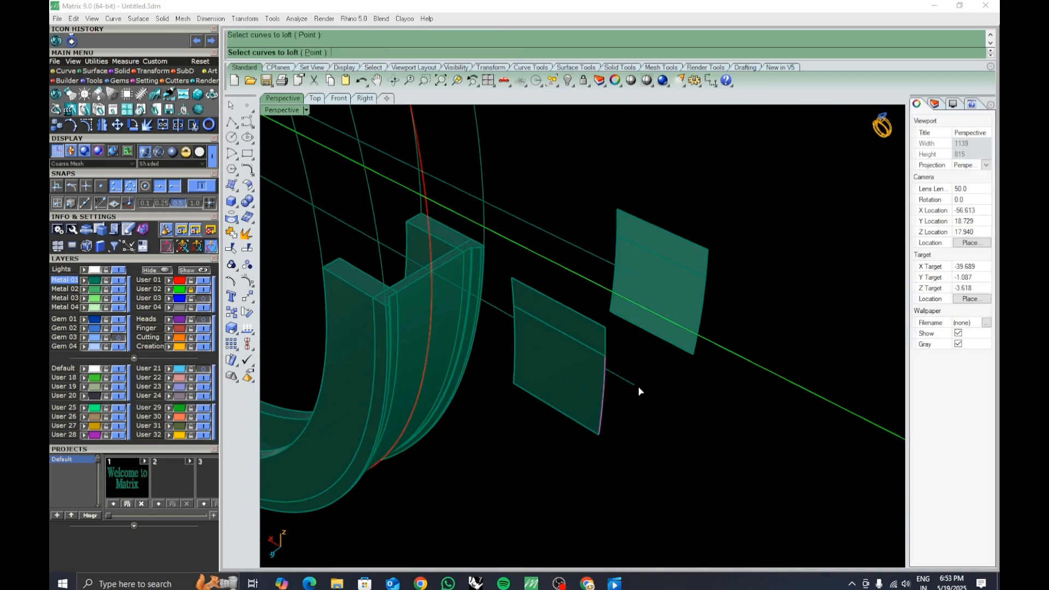
pyautogui.rightClick(695, 355)
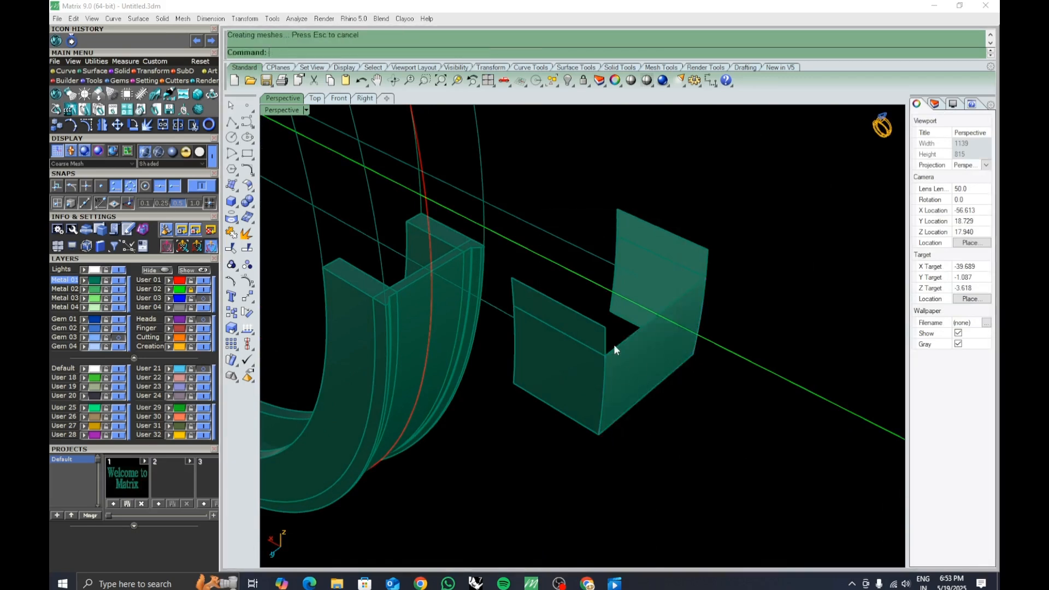
pyautogui.rightClick(708, 264)
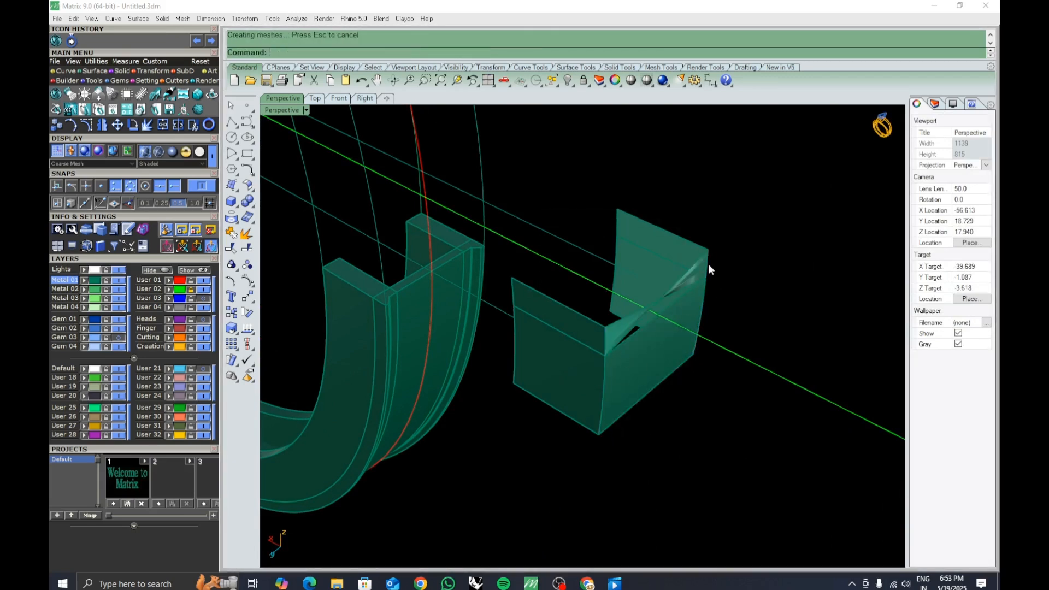
pyautogui.hotkey('ctrl', 'z')
# Loft between the upper edges of the two faces to create a second connecting wall.
pyautogui.rightClick(708, 264)
pyautogui.click(708, 264)
pyautogui.click(606, 345)
pyautogui.press('Return')
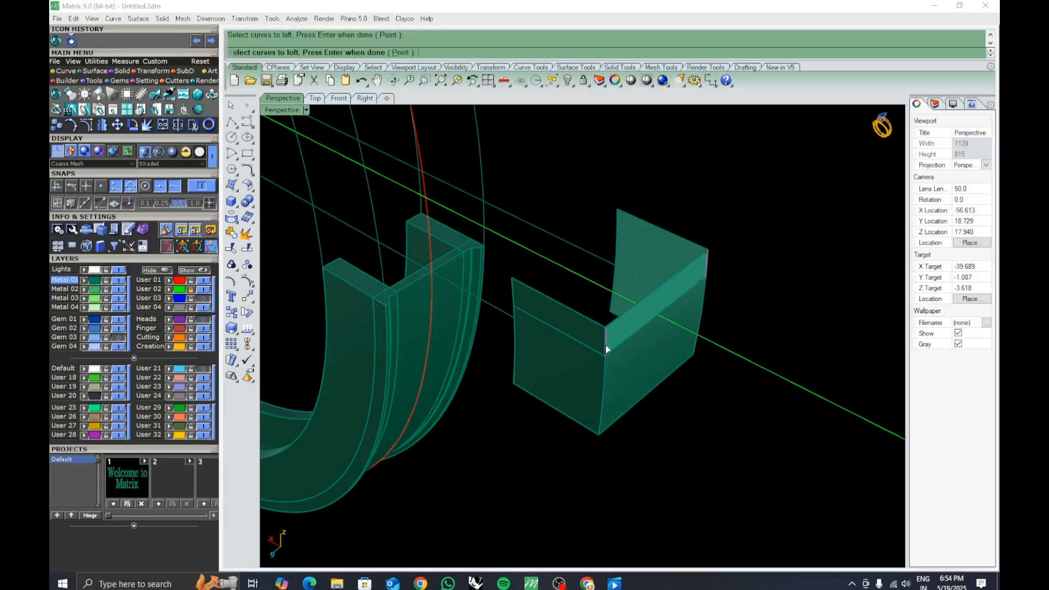
pyautogui.press('Return')
pyautogui.moveTo(652, 333); pyautogui.dragTo(671, 276, button='right')
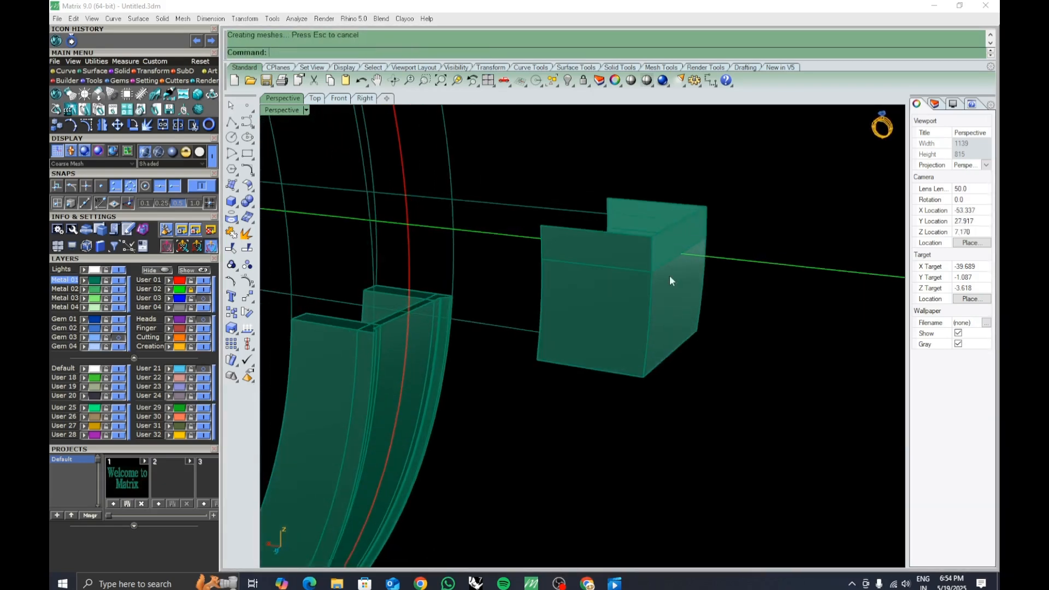
# Join the lofted walls and end faces into one surface.
pyautogui.click(687, 326)
pyautogui.hotkey('ctrl', 'j')
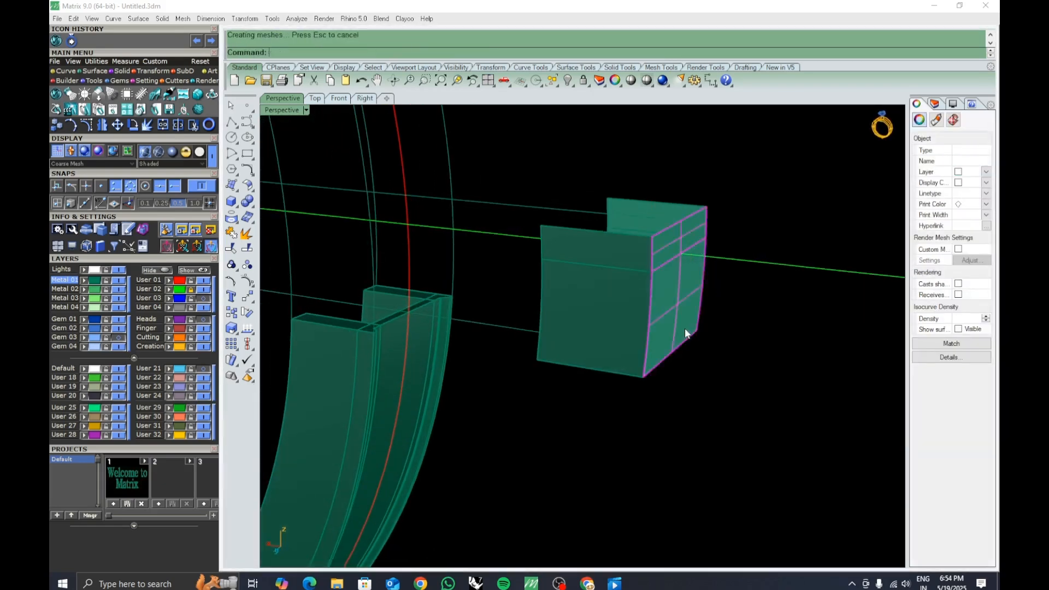
pyautogui.press('Return')
# Offset the joined surface 0.6 as a solid with Offset Surface, flipping its direction.
pyautogui.click(732, 403)
pyautogui.moveTo(731, 403); pyautogui.dragTo(697, 451, button='right')
pyautogui.click(578, 408)
pyautogui.write('OffsetSrf')
pyautogui.press('Return')
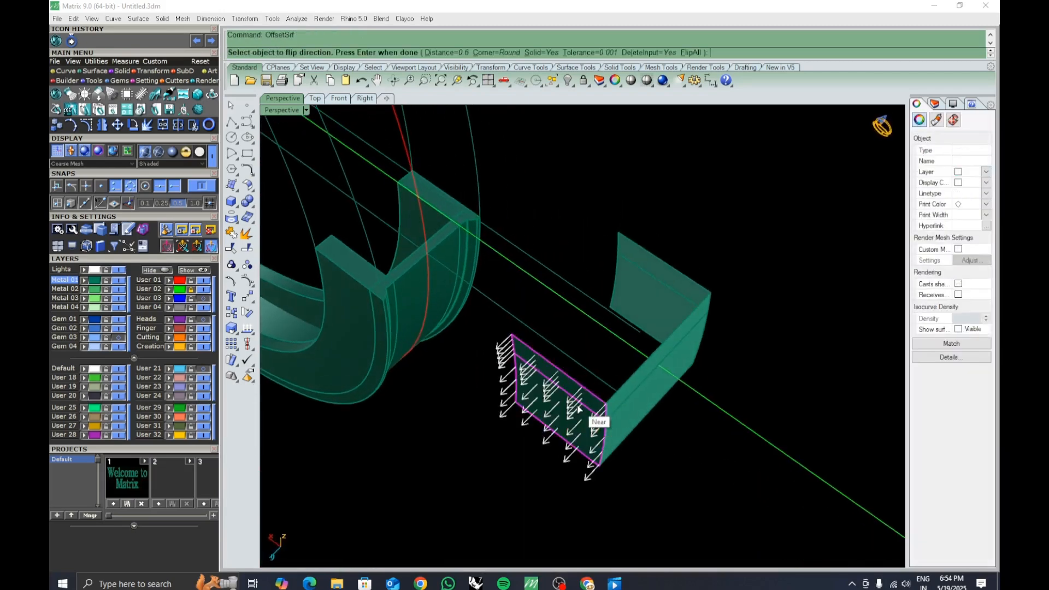
pyautogui.write('f')
pyautogui.press('Return')
pyautogui.moveTo(573, 425); pyautogui.dragTo(524, 425, button='right')
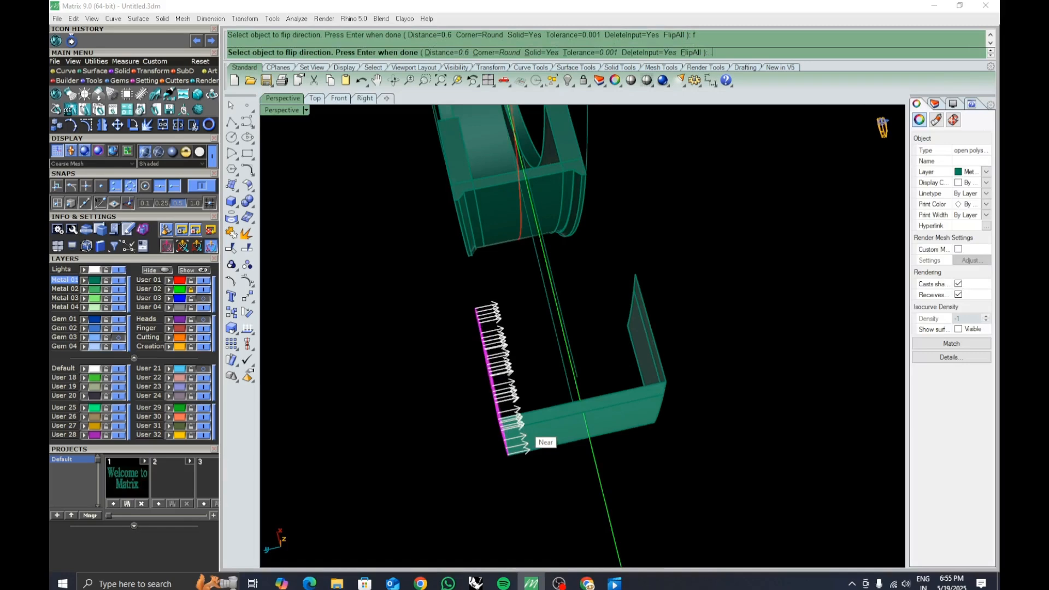
pyautogui.moveTo(527, 425); pyautogui.dragTo(647, 356, button='right')
pyautogui.write('f')
pyautogui.press('Return')
pyautogui.press('Return')
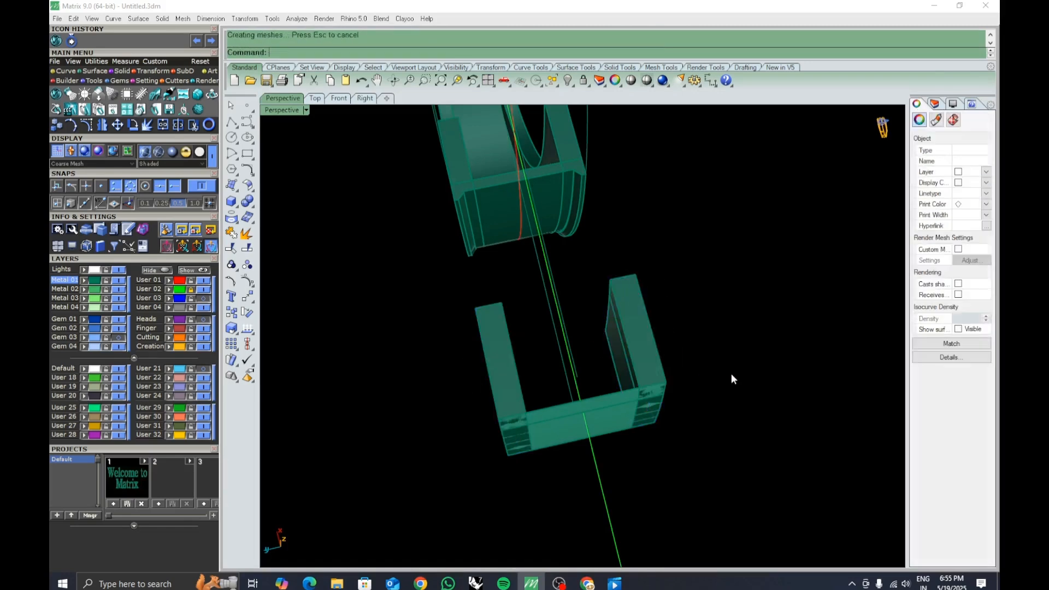
# Offset the end surface 1.9 as a solid.
pyautogui.moveTo(731, 372); pyautogui.dragTo(698, 421, button='right')
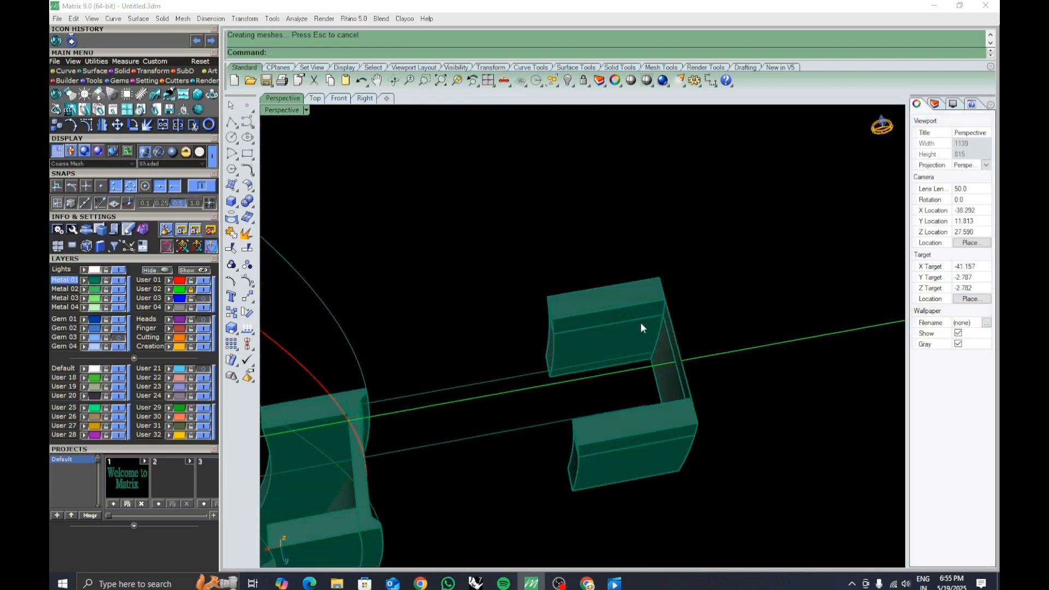
pyautogui.moveTo(641, 324); pyautogui.dragTo(661, 378, button='right')
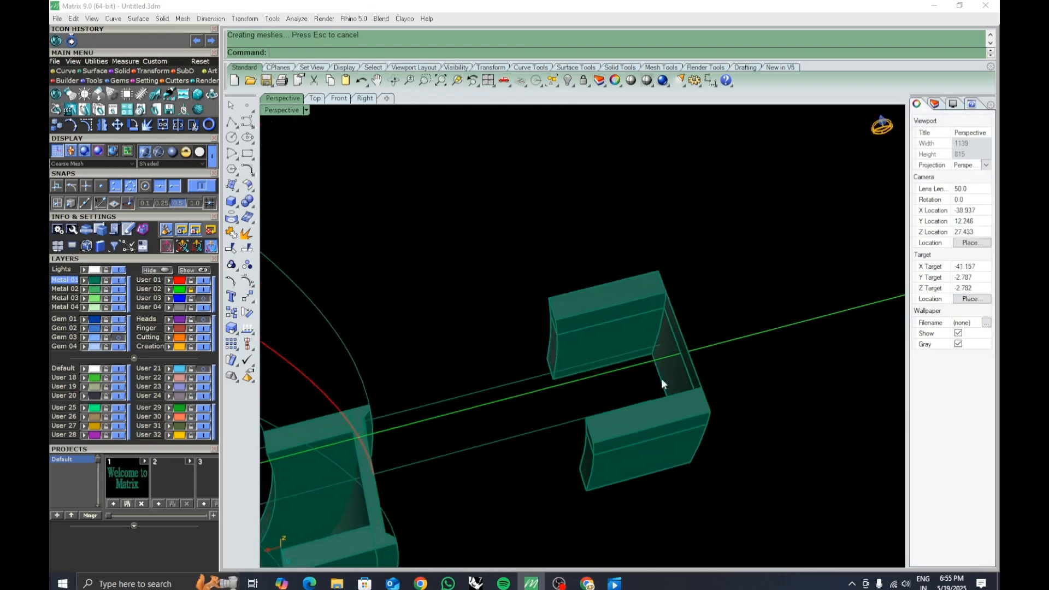
pyautogui.click(662, 378)
pyautogui.press('Return')
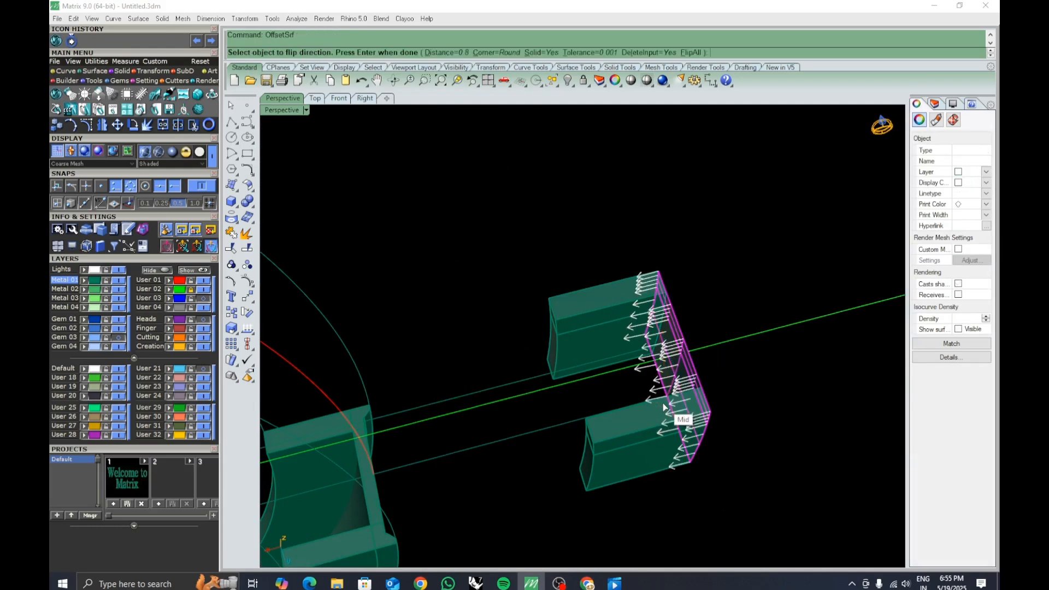
pyautogui.moveTo(664, 407); pyautogui.dragTo(634, 399, button='right')
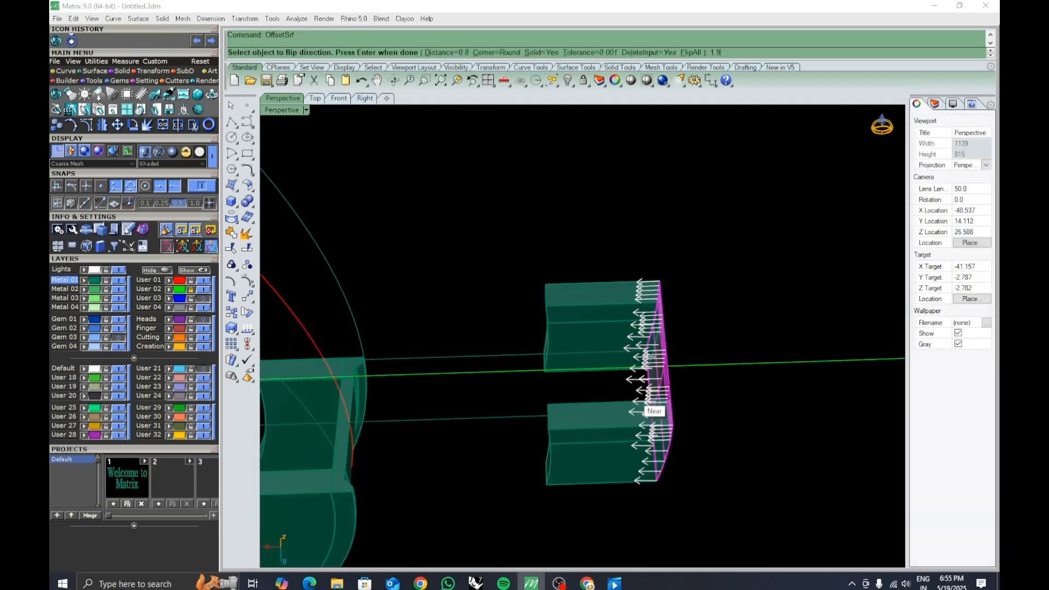
pyautogui.press('Return')
# Offset the end surface 1.8 as a solid.
pyautogui.press('Return')
pyautogui.click(709, 302)
pyautogui.keyDown('shift'); pyautogui.moveTo(709, 303); pyautogui.dragTo(642, 412, button='right'); pyautogui.keyUp('shift')
pyautogui.hotkey('ctrl', 'z')
pyautogui.press('Return')
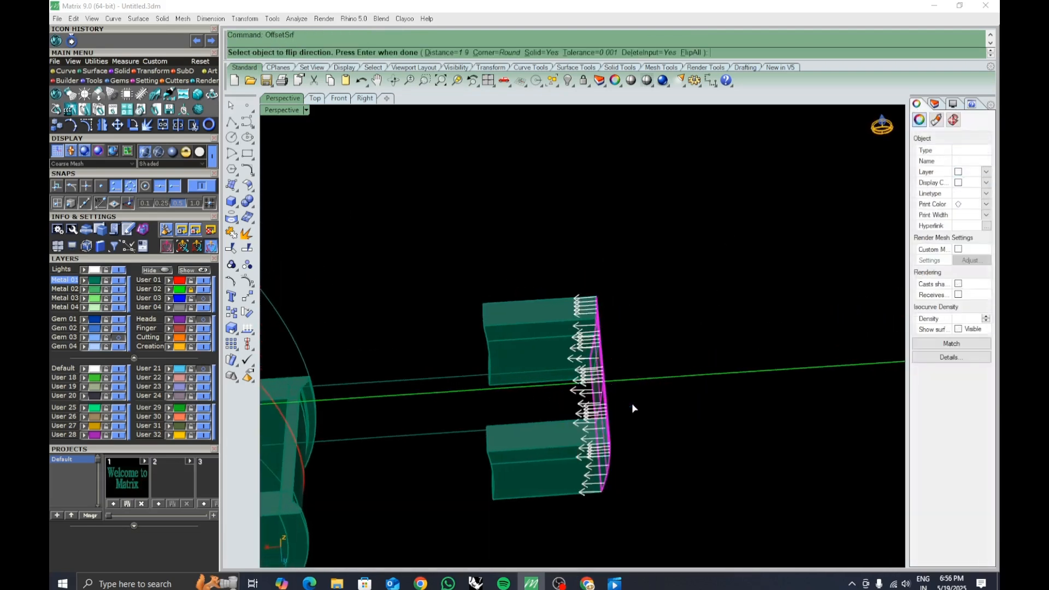
pyautogui.write('1.8')
pyautogui.press('Return')
pyautogui.press('Return')
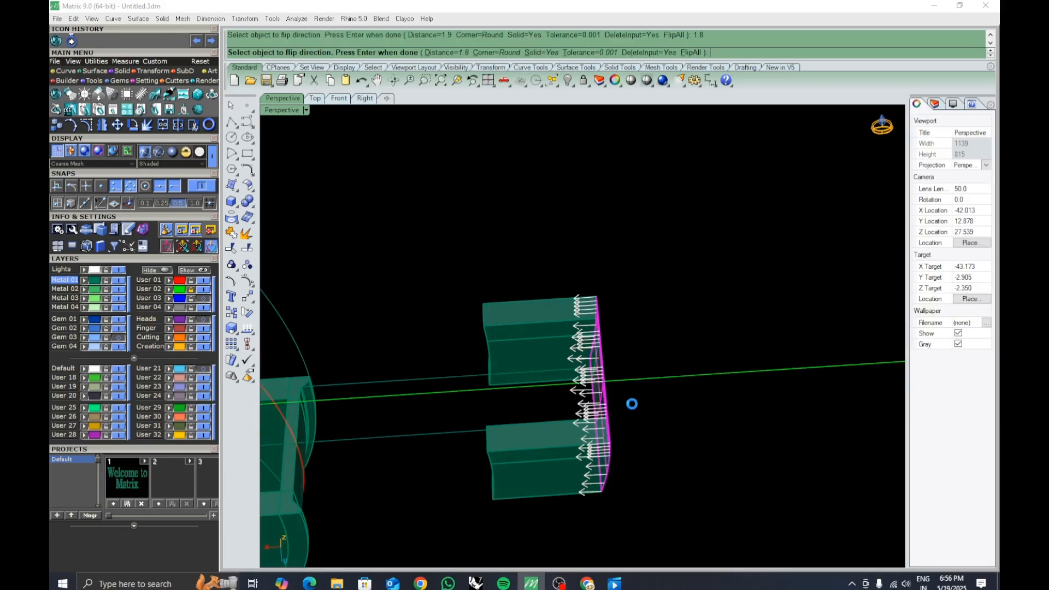
# Select the three offset solids and inspect them from perspective and front views.
pyautogui.click(632, 405)
pyautogui.moveTo(631, 405)
pyautogui.mouseDown(button='right')
pyautogui.moveTo(599, 420)
pyautogui.moveTo(626, 406)
pyautogui.mouseUp(button='right')
pyautogui.moveTo(427, 249); pyautogui.dragTo(598, 494)
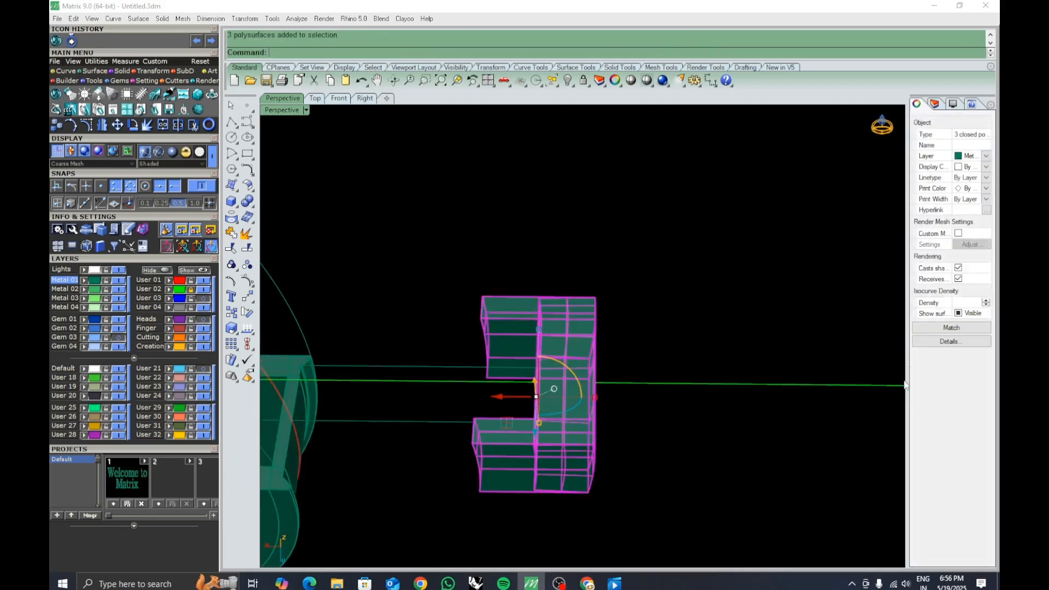
pyautogui.click(771, 338)
pyautogui.moveTo(772, 338); pyautogui.dragTo(424, 329, button='right')
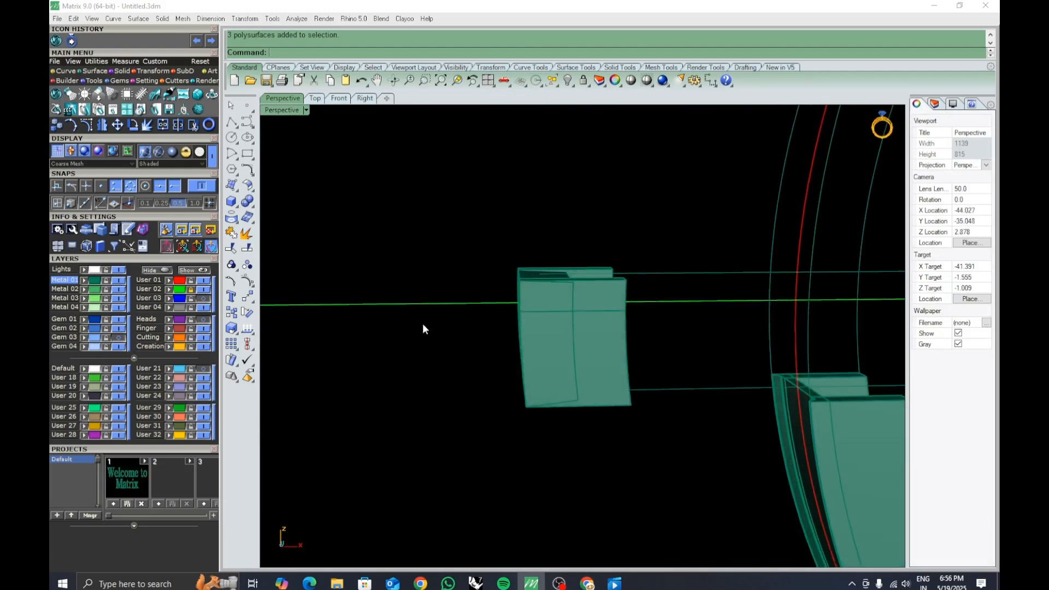
pyautogui.click(338, 100)
pyautogui.scroll(-8, 571, 330)
pyautogui.moveTo(396, 387); pyautogui.dragTo(470, 350, button='right')
pyautogui.scroll(6, 543, 276)
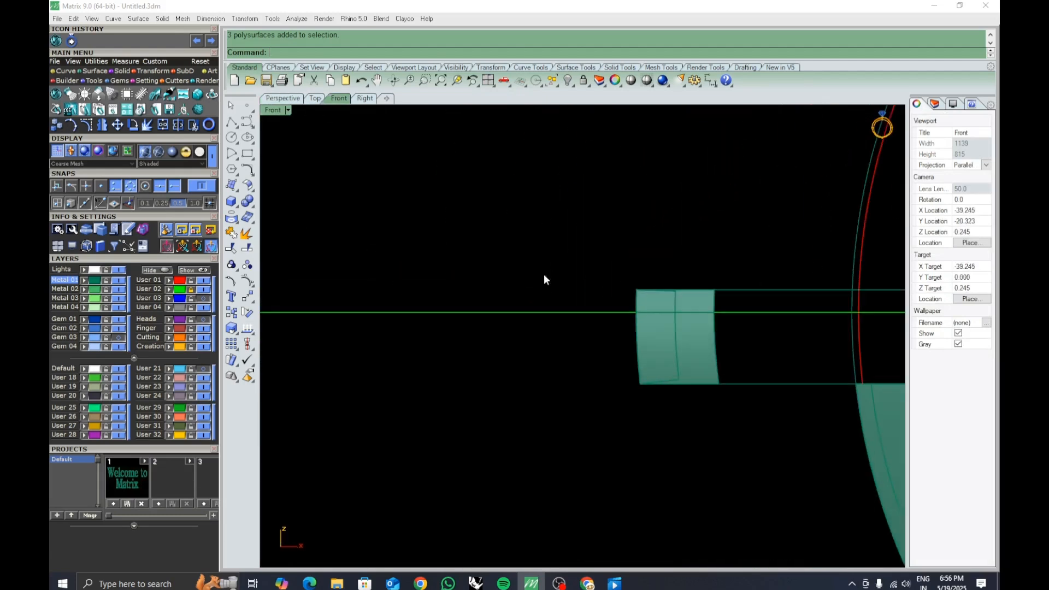
pyautogui.moveTo(675, 336); pyautogui.dragTo(607, 345, button='right')
pyautogui.scroll(5, 607, 346)
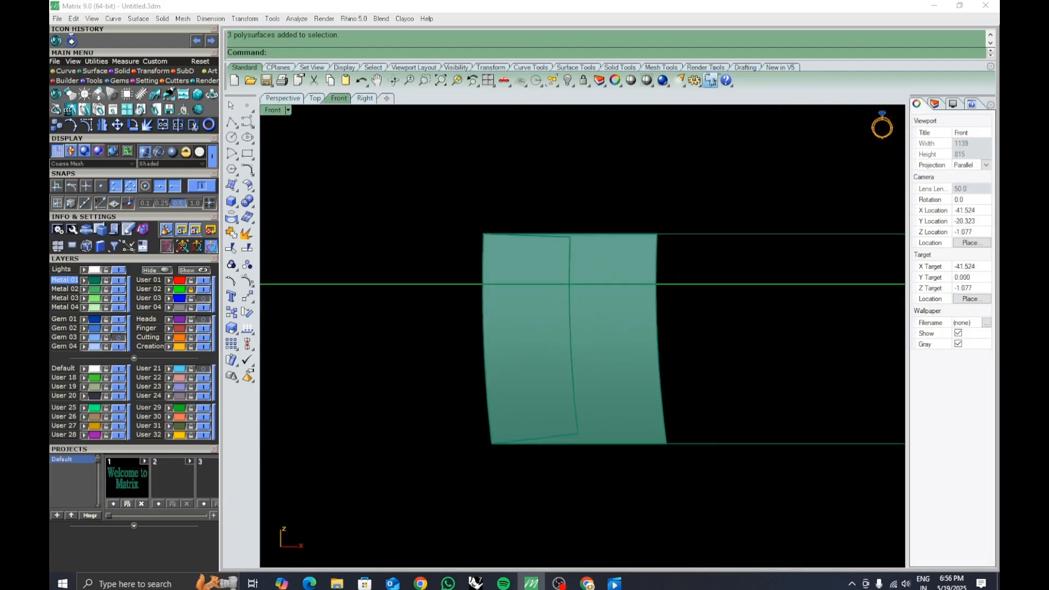
pyautogui.click(710, 81)
pyautogui.click(527, 236)
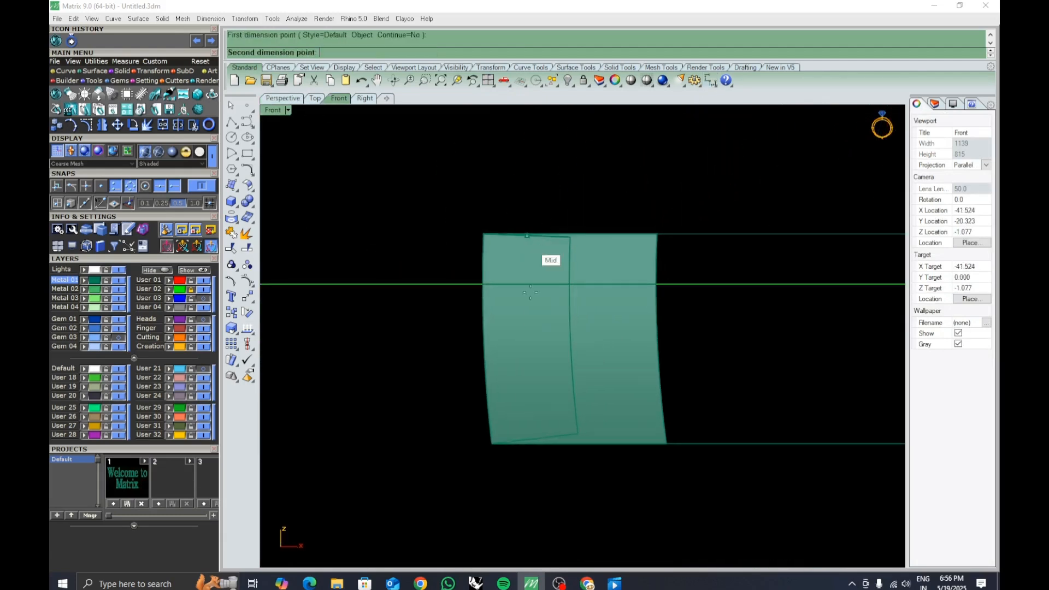
pyautogui.click(528, 445)
pyautogui.press('Escape')
# Select the inner clasp block and turn on its solid control points with SolidPtOn.
pyautogui.moveTo(529, 400); pyautogui.dragTo(552, 405, button='right')
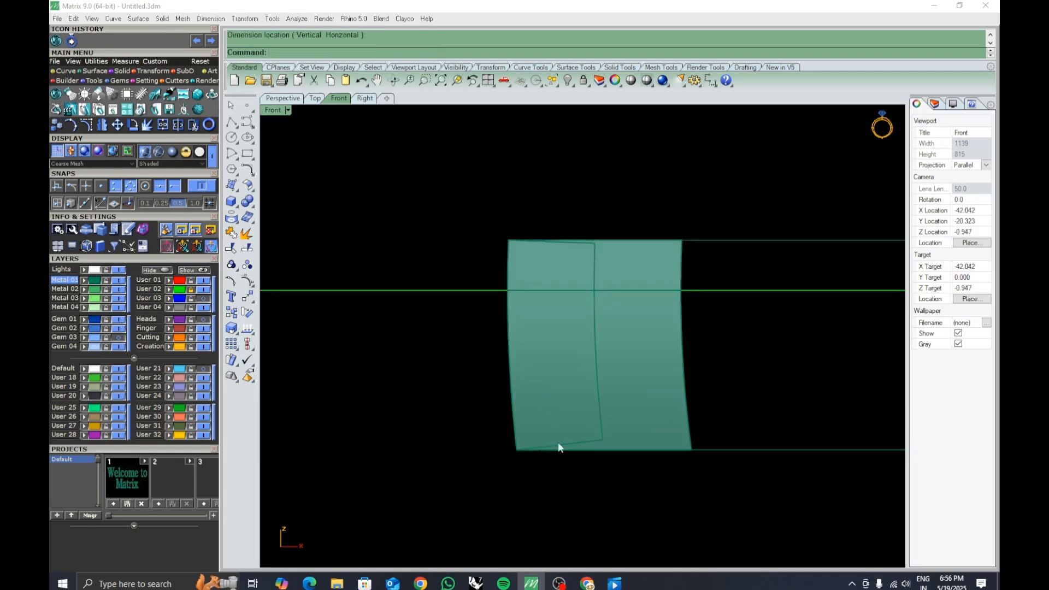
pyautogui.moveTo(560, 445); pyautogui.dragTo(583, 452, button='right')
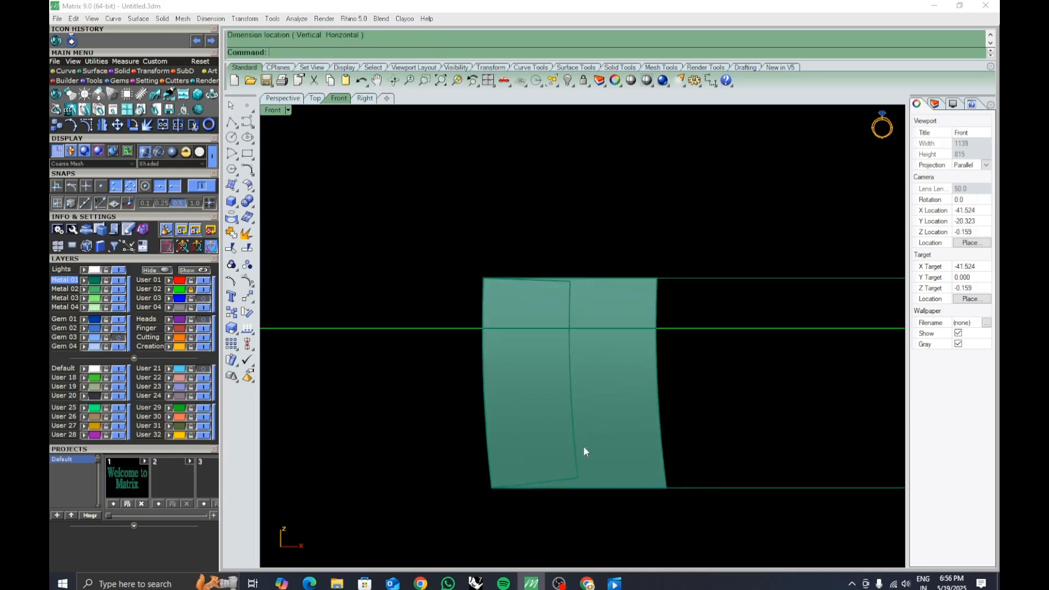
pyautogui.click(283, 98)
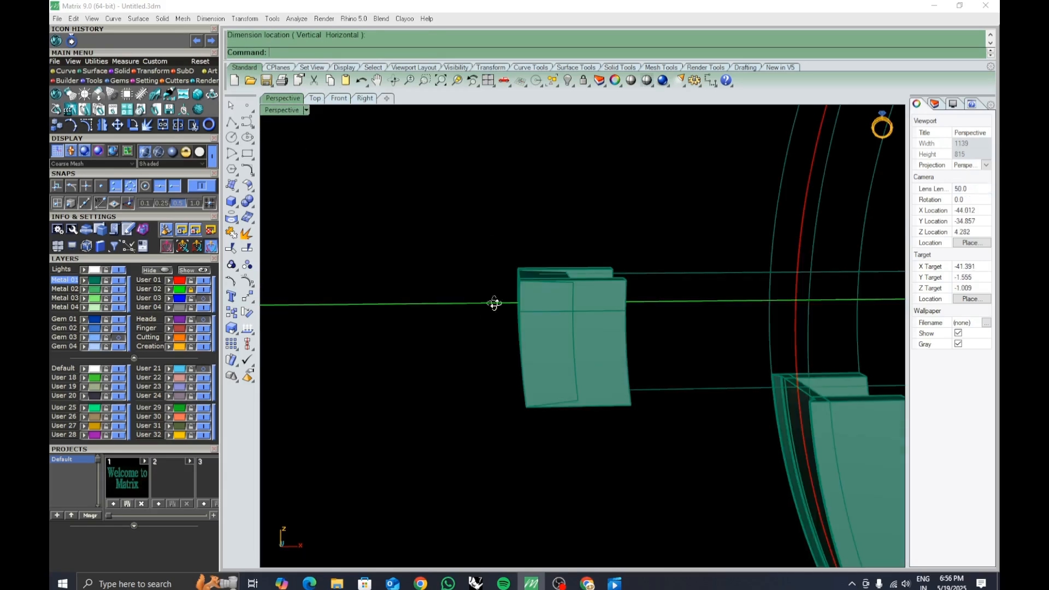
pyautogui.moveTo(495, 303); pyautogui.dragTo(558, 182, button='right')
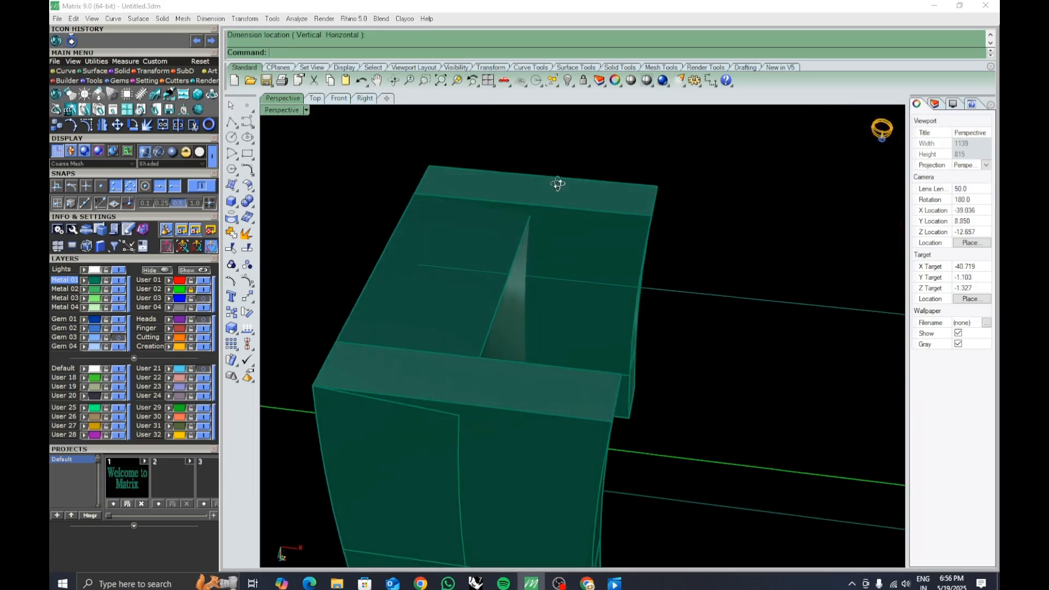
pyautogui.click(474, 273)
pyautogui.click(460, 322)
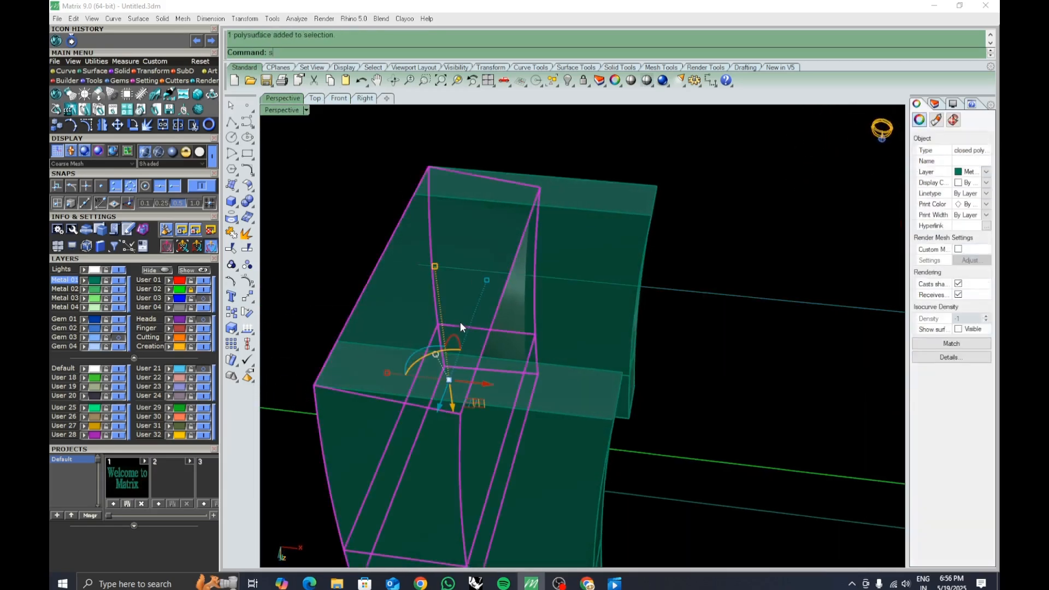
pyautogui.write('s')
pyautogui.press('Return')
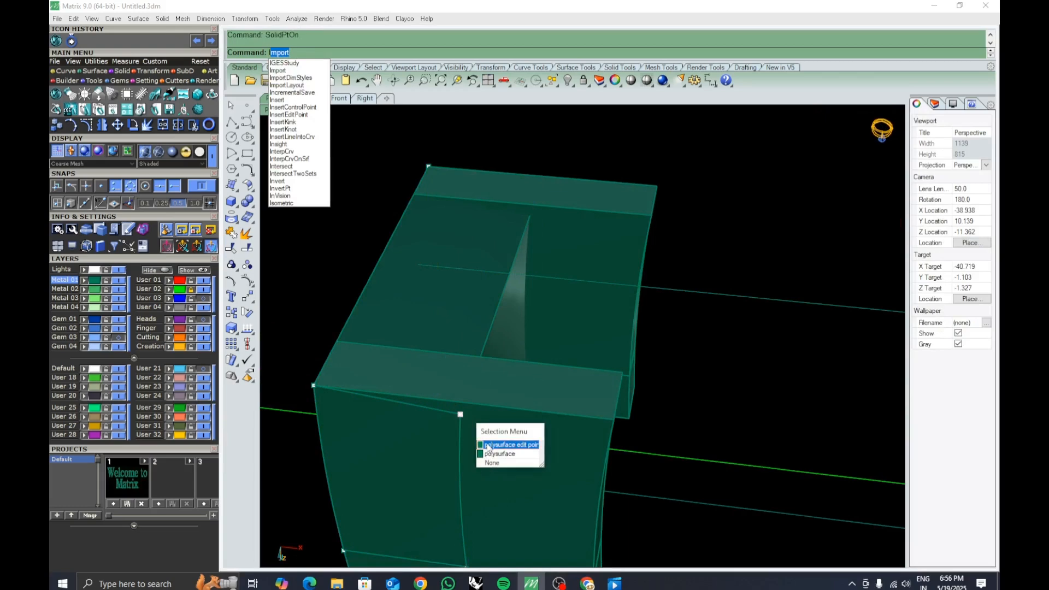
# Select the block's upper edit points and nudge them slightly with the gumball.
pyautogui.click(488, 447)
pyautogui.moveTo(488, 447); pyautogui.dragTo(690, 308, button='right')
pyautogui.click(691, 252)
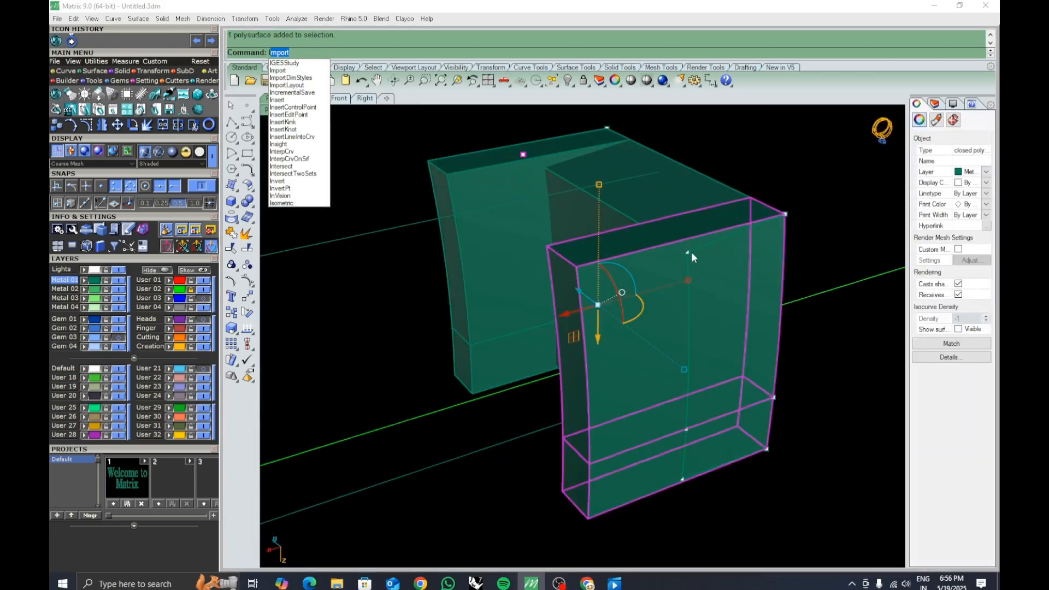
pyautogui.click(687, 252)
pyautogui.keyDown('ctrl'); pyautogui.click(721, 288); pyautogui.keyUp('ctrl')
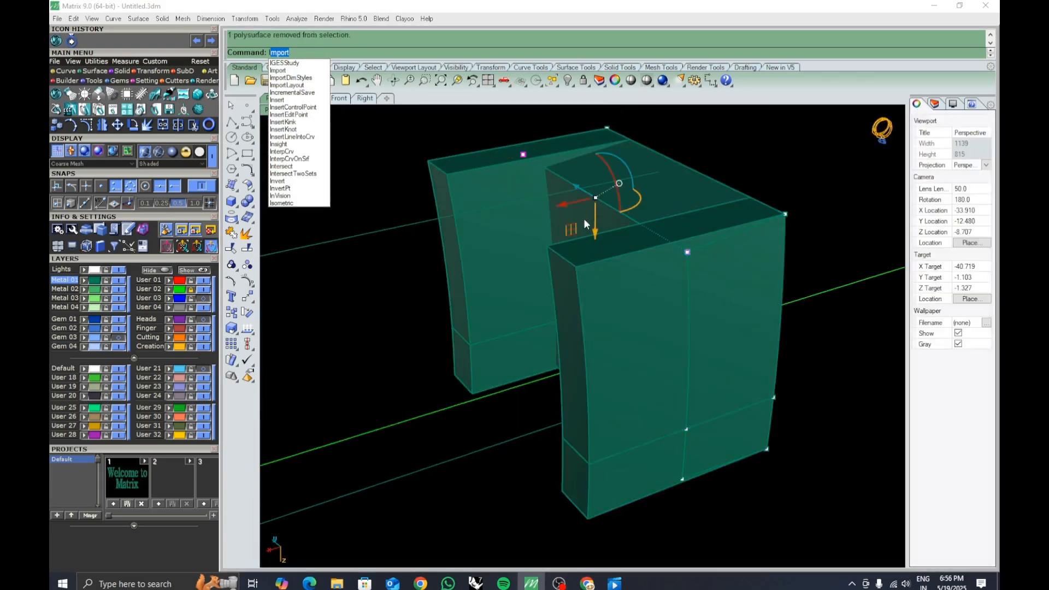
pyautogui.moveTo(595, 224); pyautogui.dragTo(595, 224)
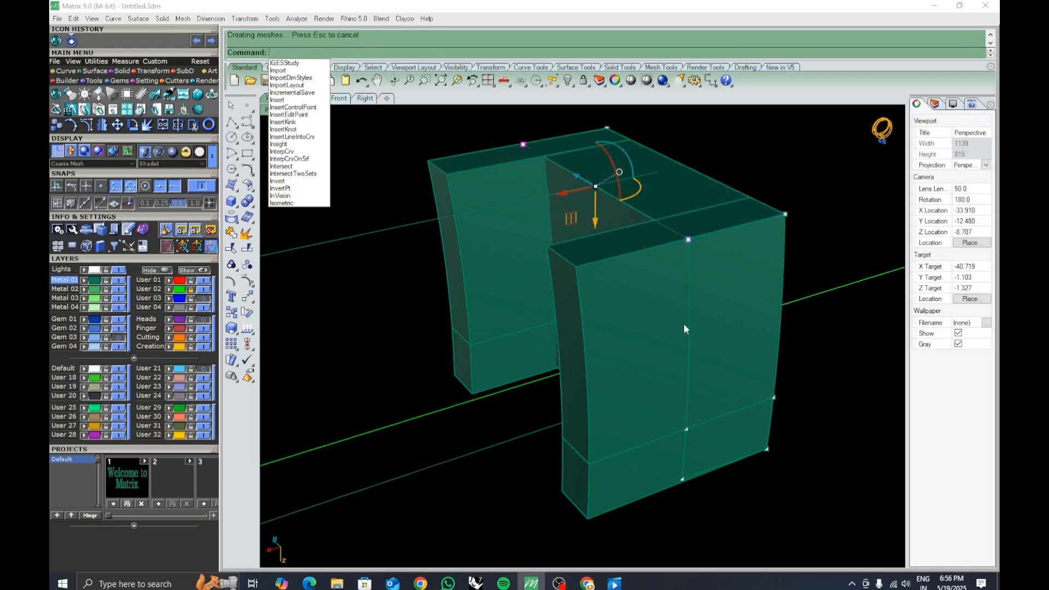
# Select the block's lower edit points and drag them slightly downward with the gumball.
pyautogui.click(683, 478)
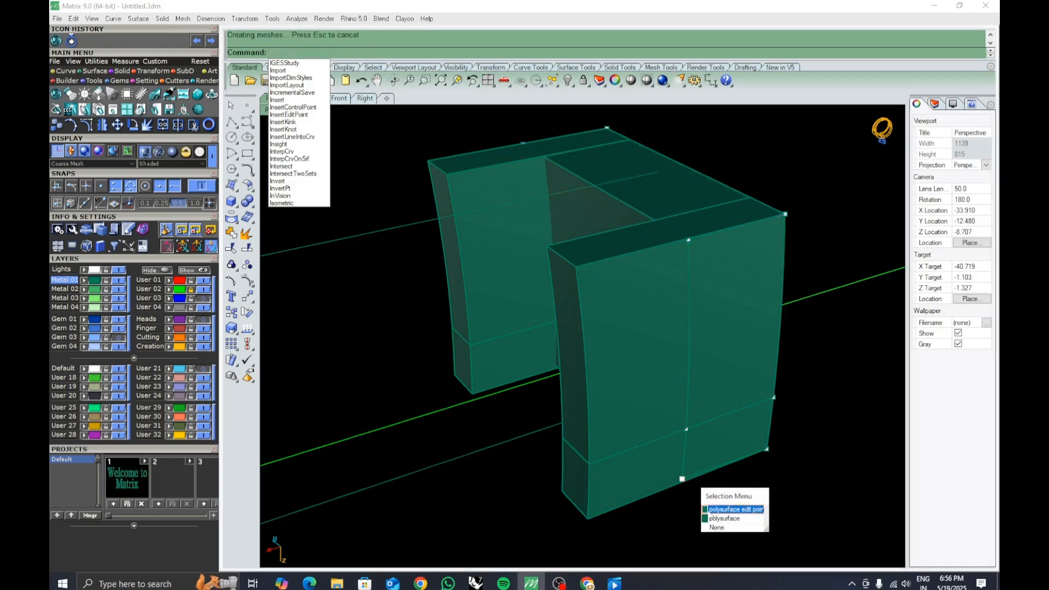
pyautogui.click(705, 509)
pyautogui.moveTo(704, 506); pyautogui.dragTo(470, 382, button='right')
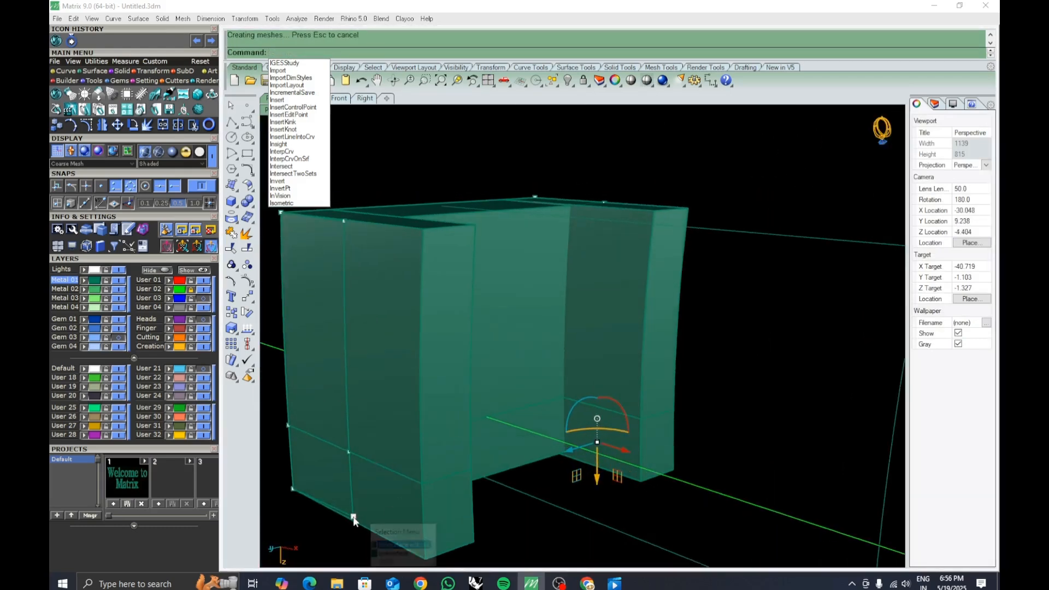
pyautogui.click(353, 517)
pyautogui.click(386, 546)
pyautogui.scroll(4, 540, 449)
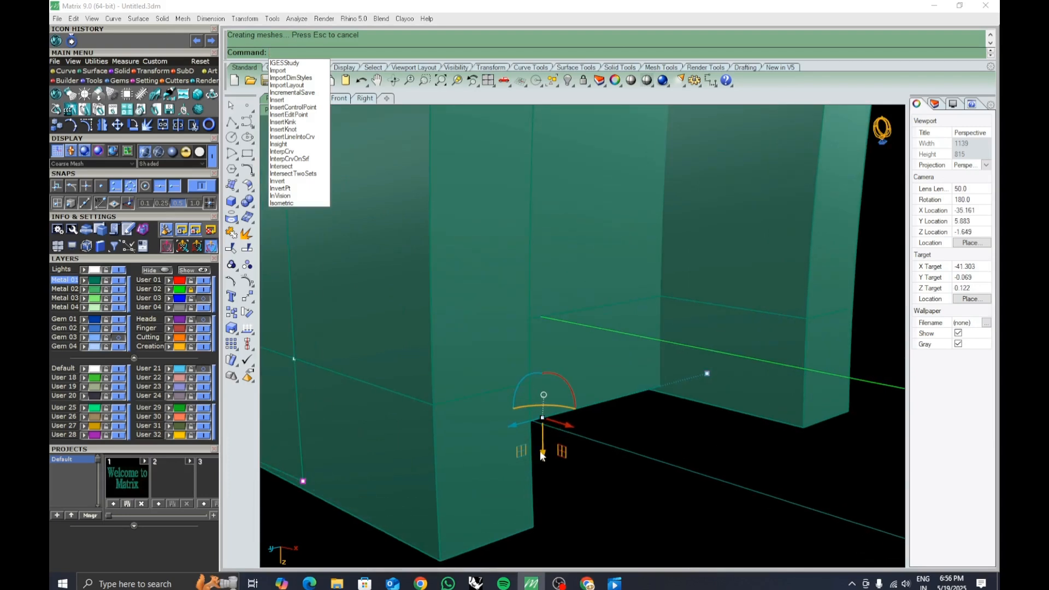
pyautogui.moveTo(540, 451); pyautogui.dragTo(543, 462)
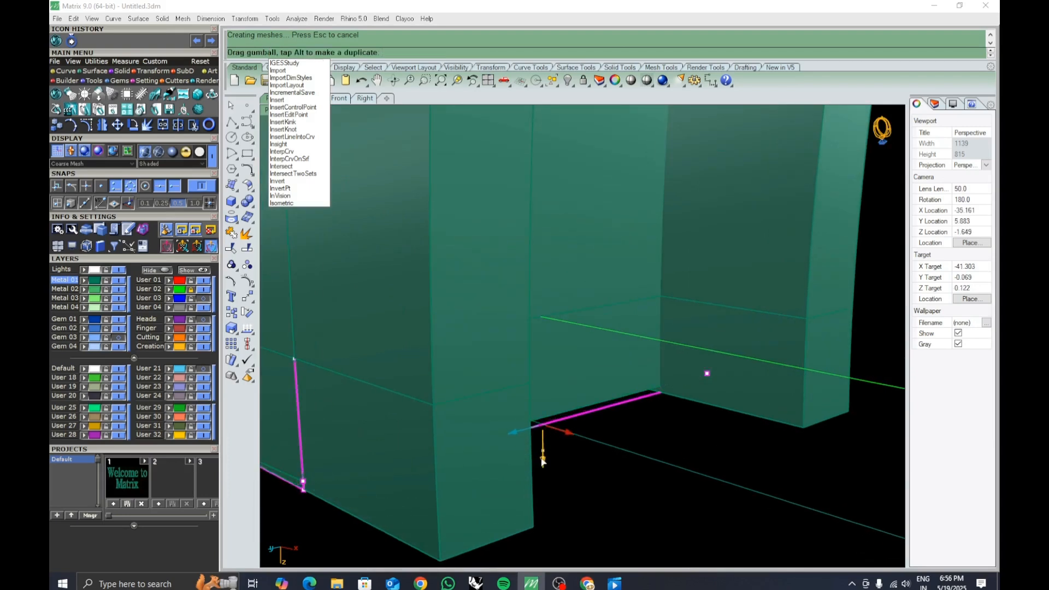
pyautogui.moveTo(543, 462); pyautogui.dragTo(543, 461)
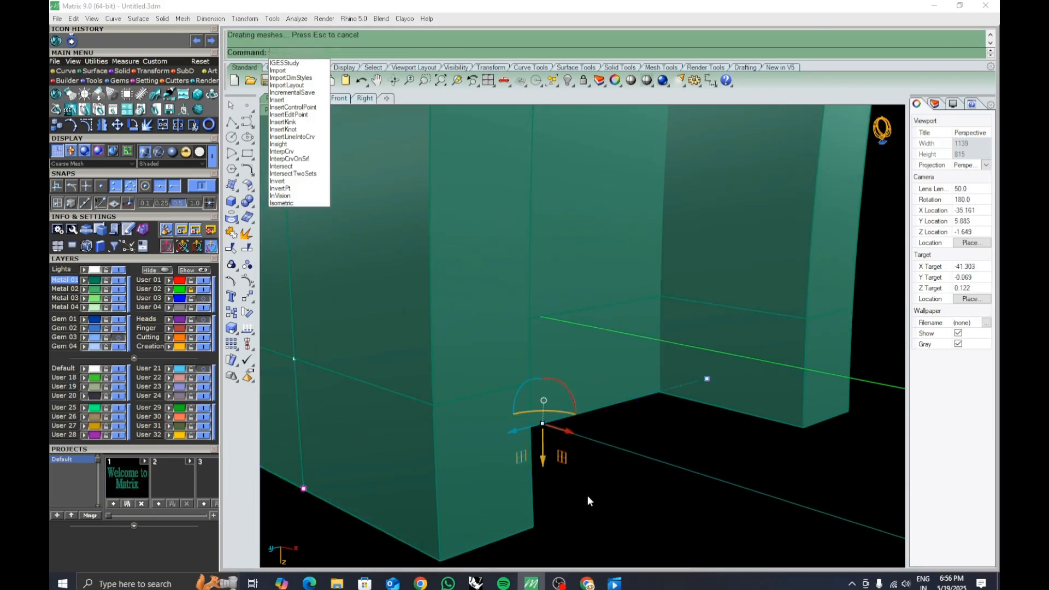
pyautogui.click(589, 499)
# In the front view, draw a line along the block's left edge from its top end to its bottom end.
pyautogui.scroll(-12, 581, 334)
pyautogui.moveTo(565, 310); pyautogui.dragTo(552, 328, button='right')
pyautogui.click(336, 98)
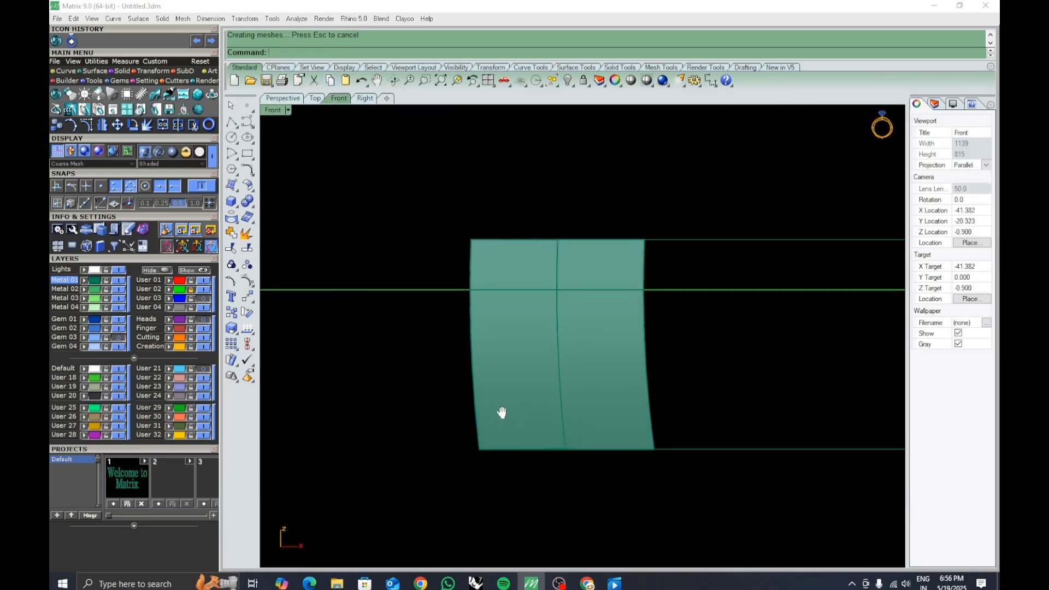
pyautogui.click(230, 139)
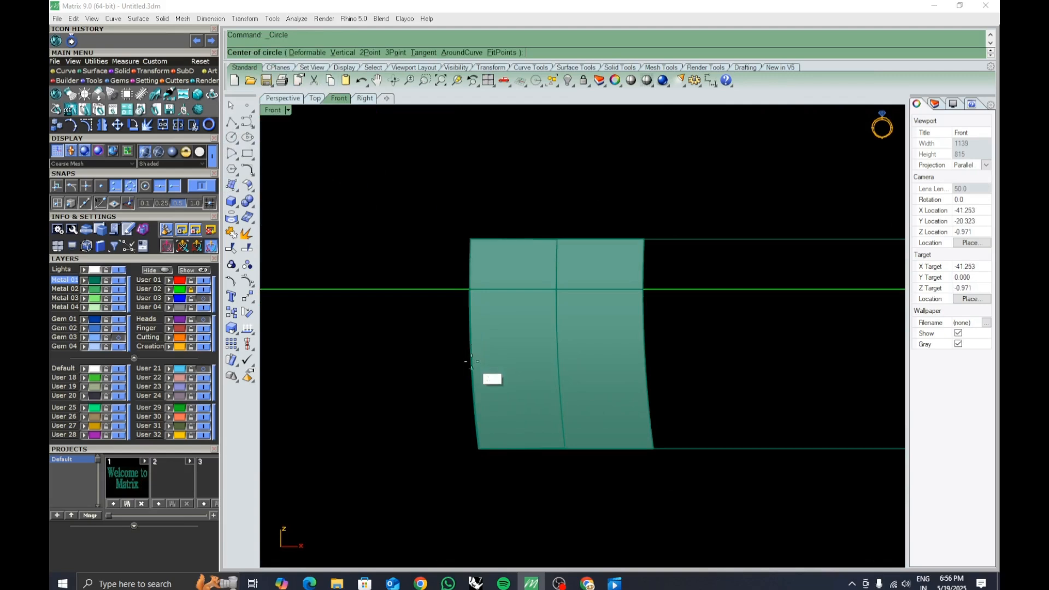
pyautogui.press('Escape')
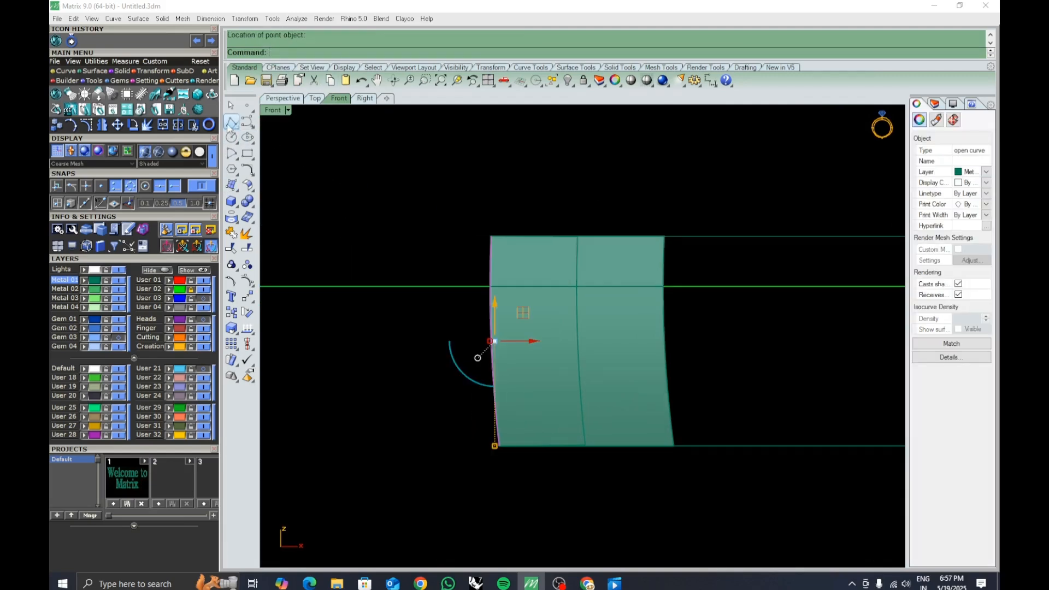
pyautogui.click(232, 122)
pyautogui.click(491, 237)
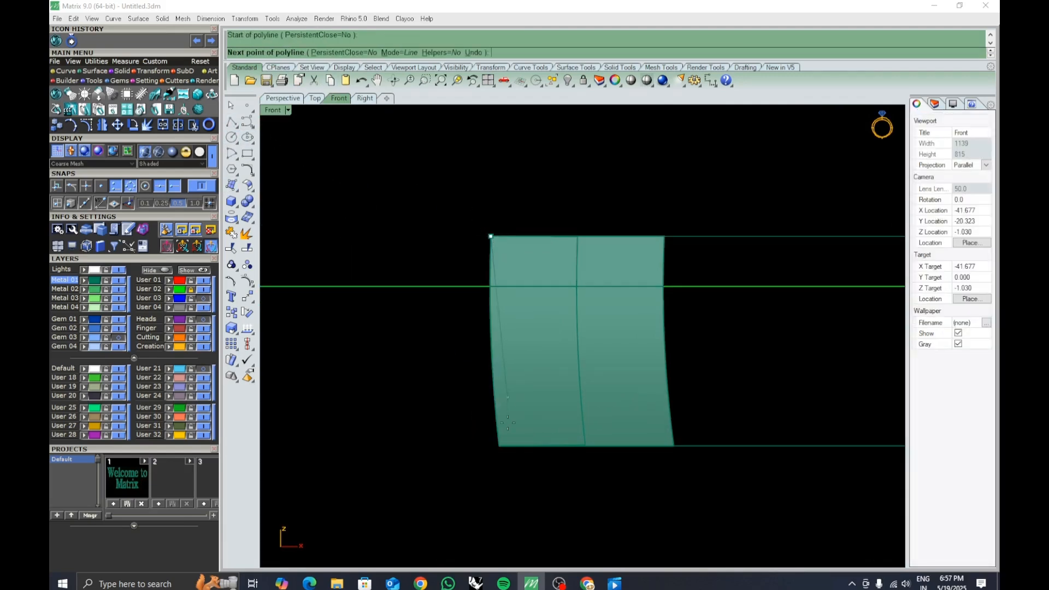
pyautogui.click(501, 452)
pyautogui.press('Return')
# Place a point on the block's left edge line.
pyautogui.click(247, 107)
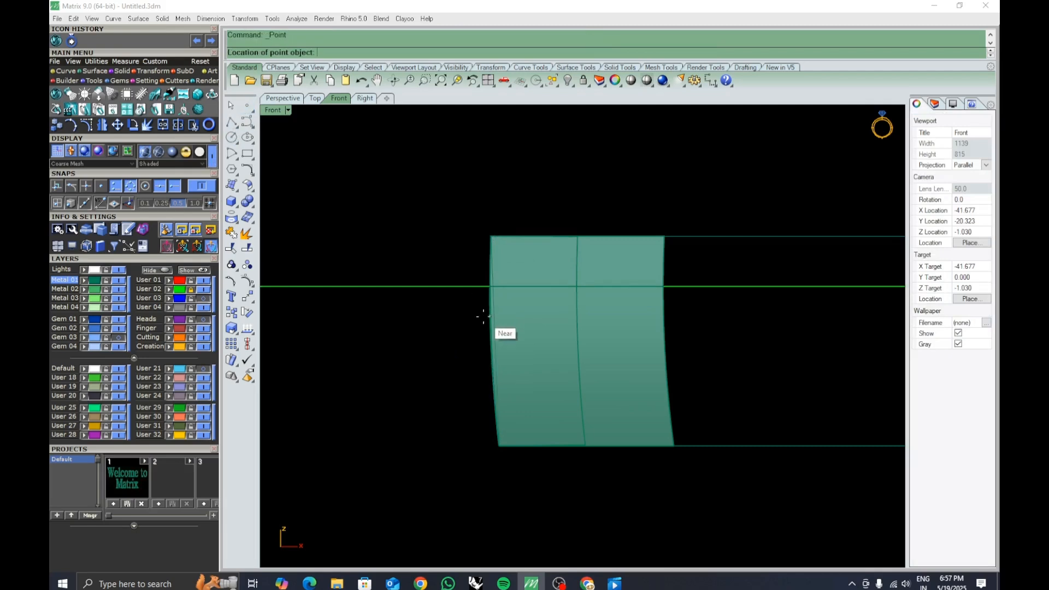
pyautogui.click(497, 342)
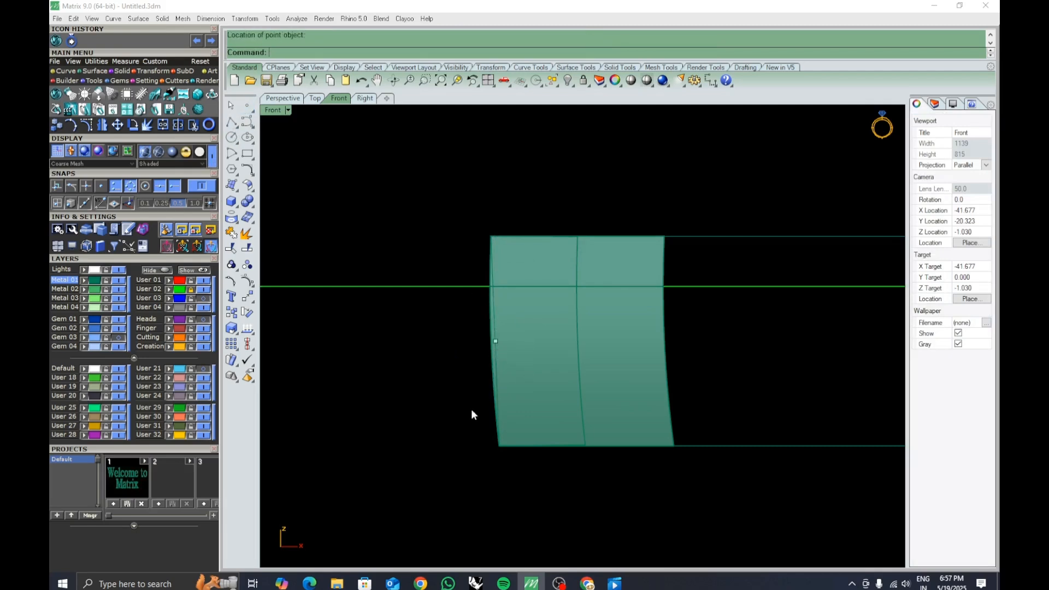
pyautogui.press('Down')
# Draw a circle of diameter 2 centred at the midpoint of the edge line.
pyautogui.click(231, 137)
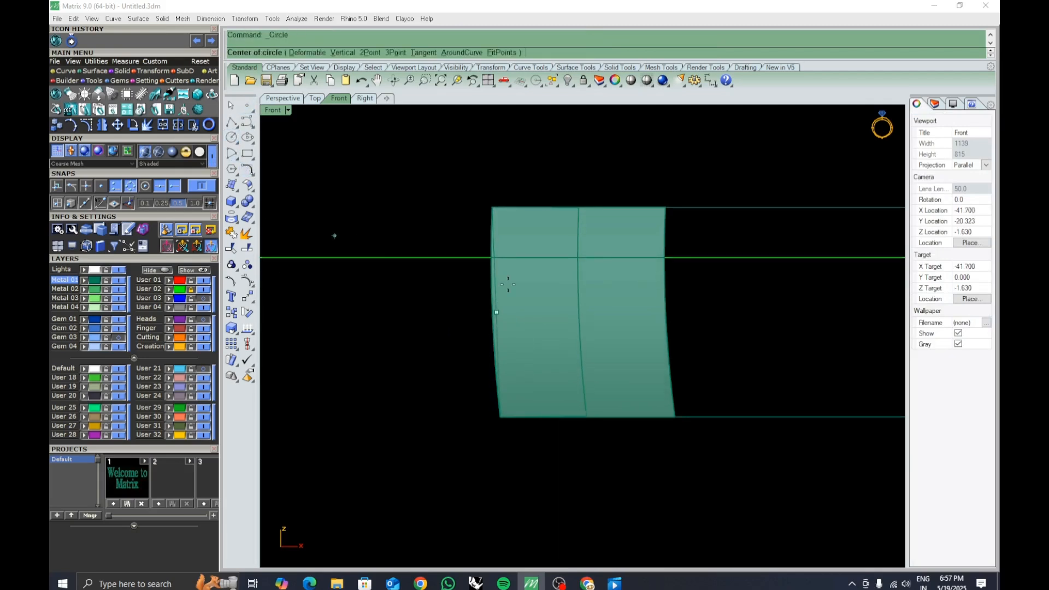
pyautogui.click(497, 312)
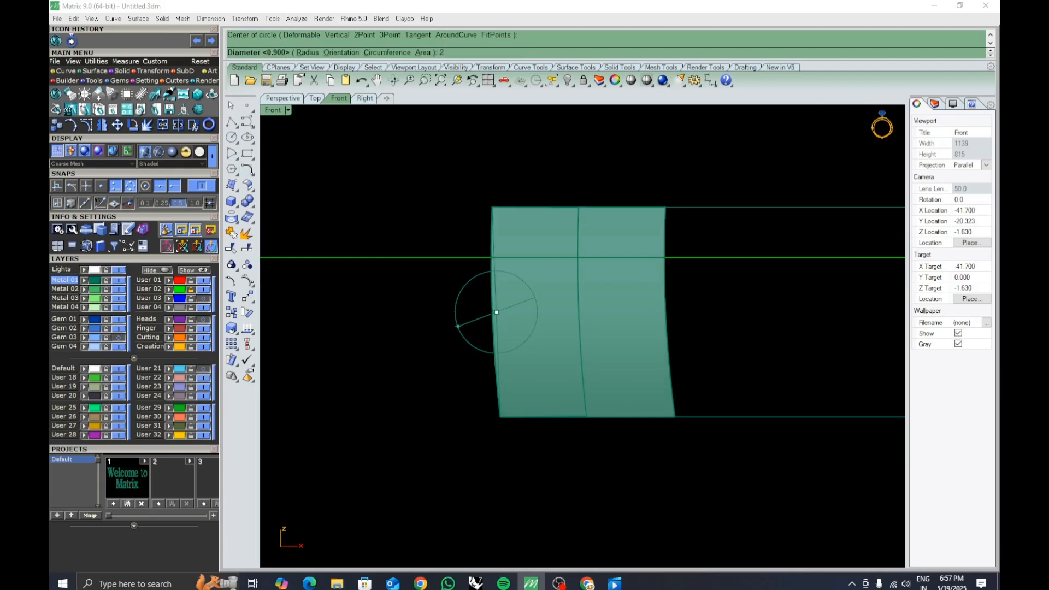
pyautogui.press('Return')
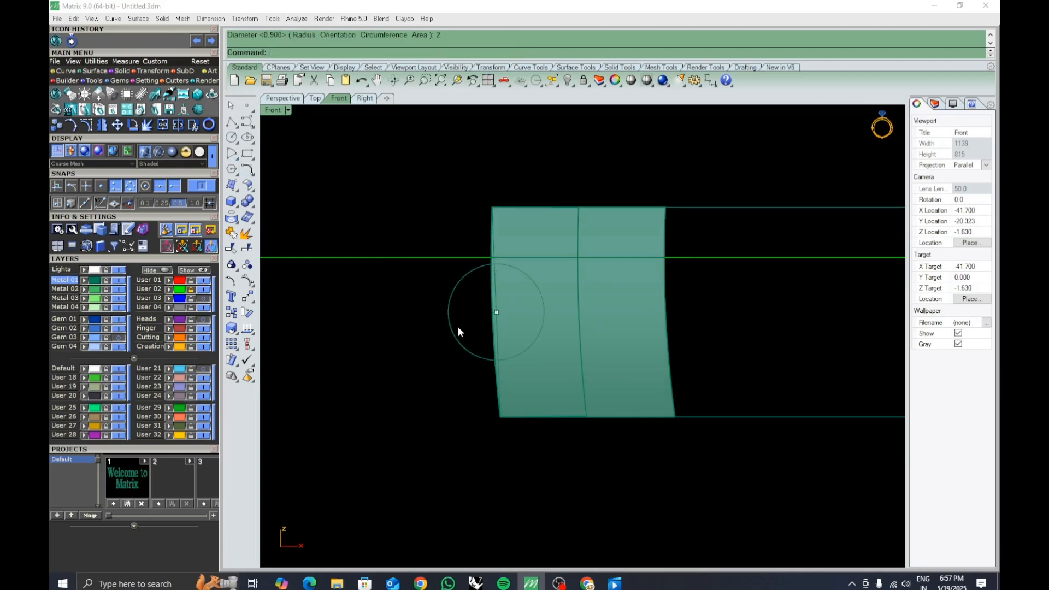
# Move the circle to the right with the gumball so it overlaps the block's edge.
pyautogui.moveTo(476, 317); pyautogui.dragTo(480, 340, button='right')
pyautogui.moveTo(493, 383); pyautogui.dragTo(495, 404, button='right')
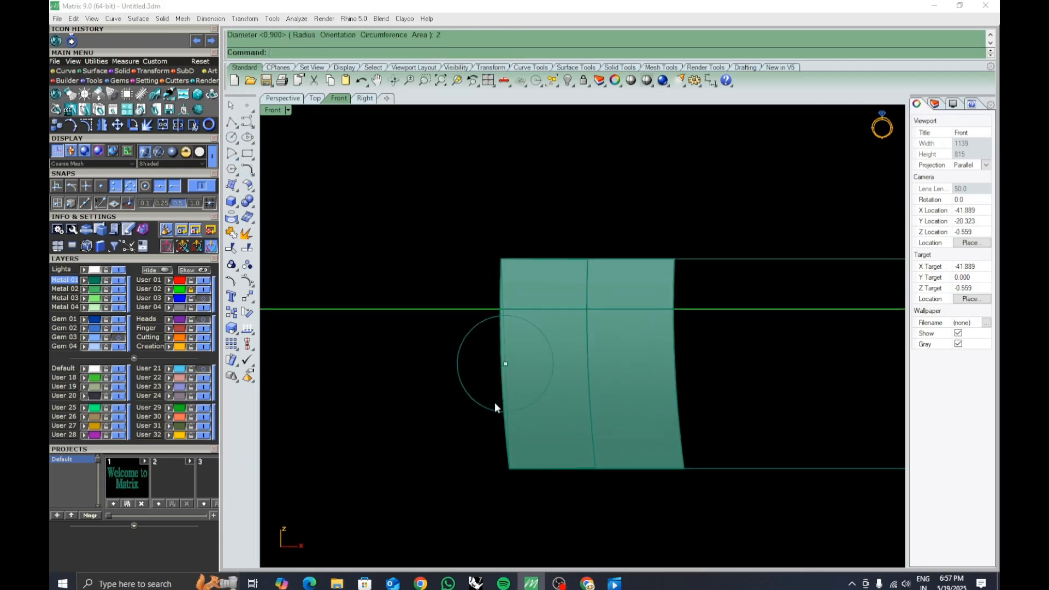
pyautogui.click(493, 411)
pyautogui.scroll(3, 526, 382)
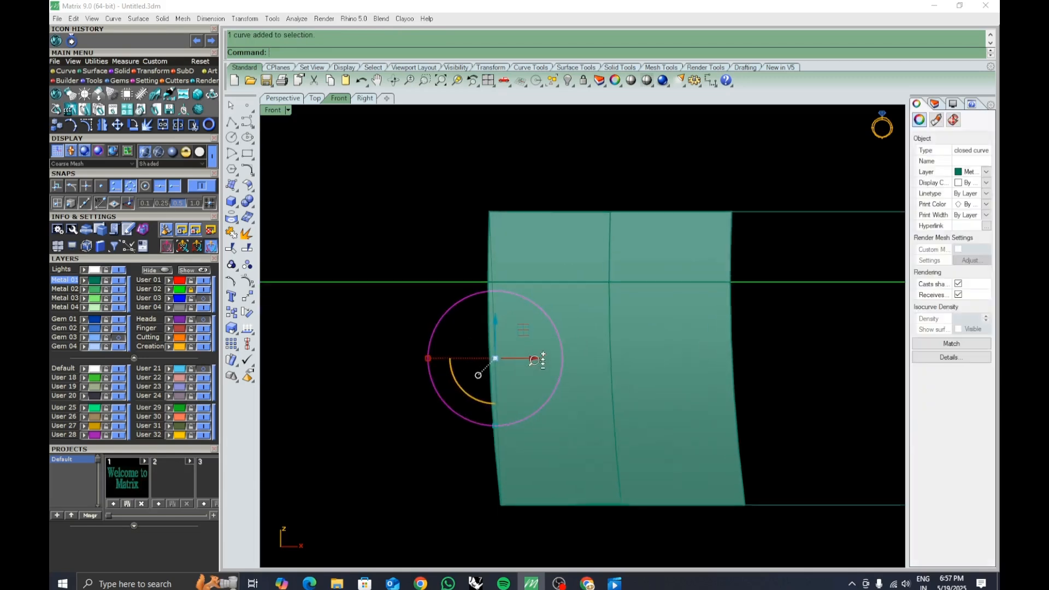
pyautogui.moveTo(536, 360); pyautogui.dragTo(579, 360)
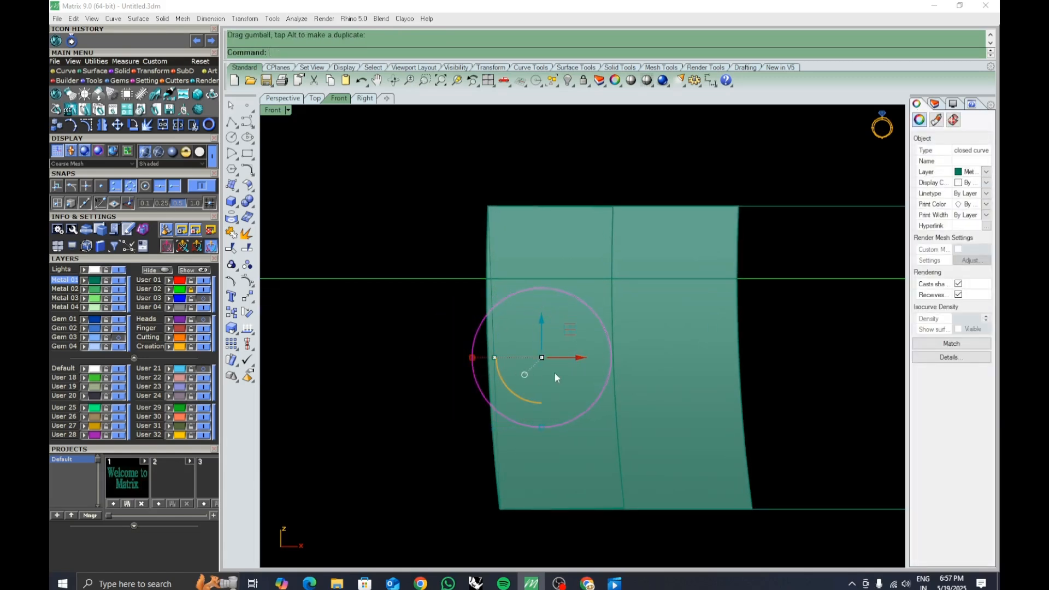
pyautogui.moveTo(579, 377); pyautogui.dragTo(570, 377, button='right')
pyautogui.moveTo(570, 359); pyautogui.dragTo(568, 358)
pyautogui.moveTo(596, 398); pyautogui.dragTo(604, 409, button='right')
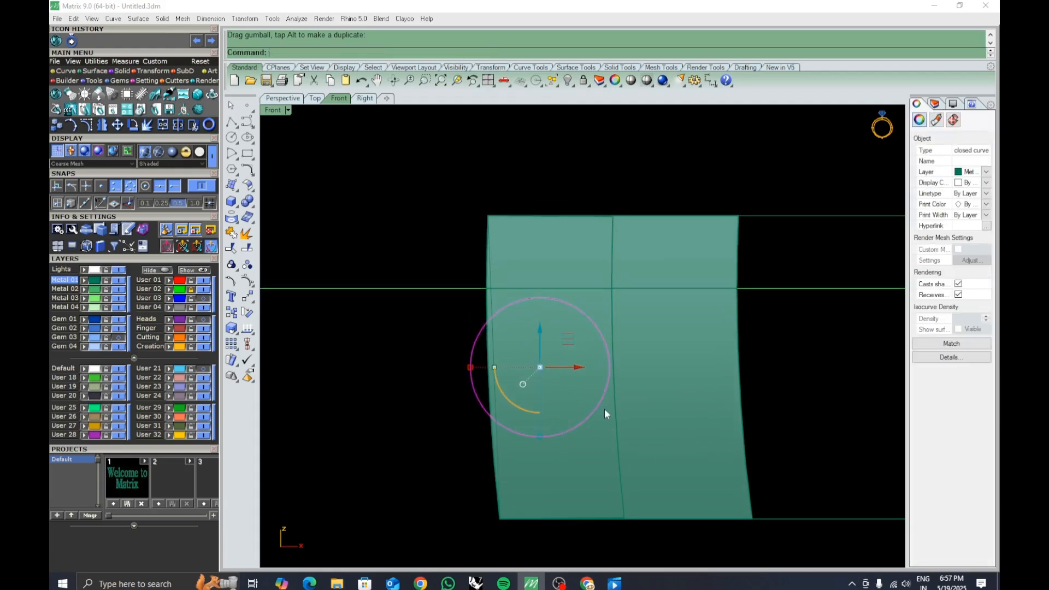
# Draw a horizontal line across the circle's diameter and place a point at the circle's centre.
pyautogui.click(232, 124)
pyautogui.click(471, 368)
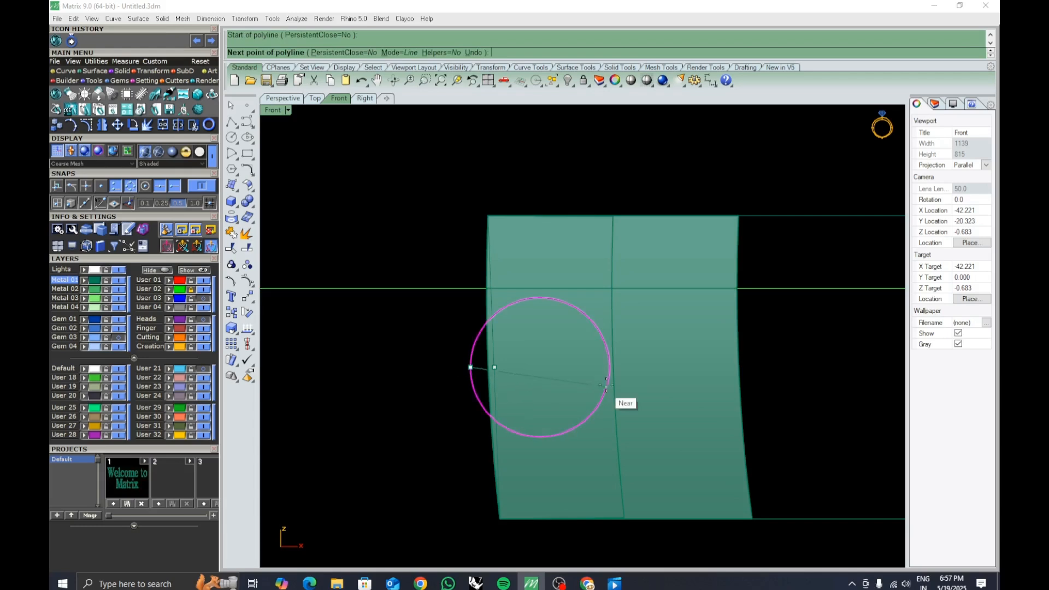
pyautogui.click(610, 368)
pyautogui.rightClick(600, 385)
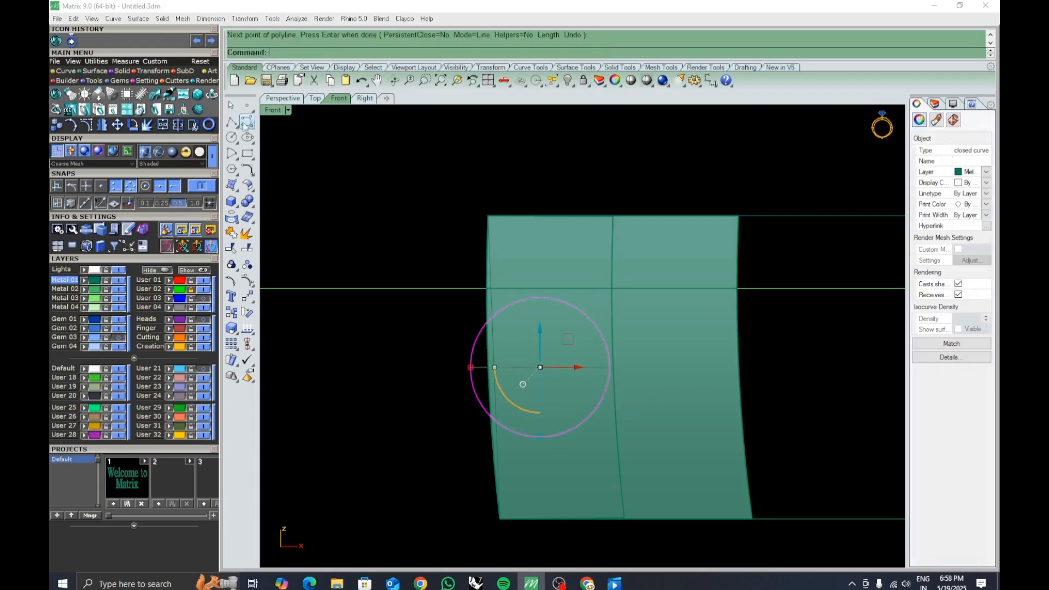
pyautogui.click(247, 105)
pyautogui.click(547, 368)
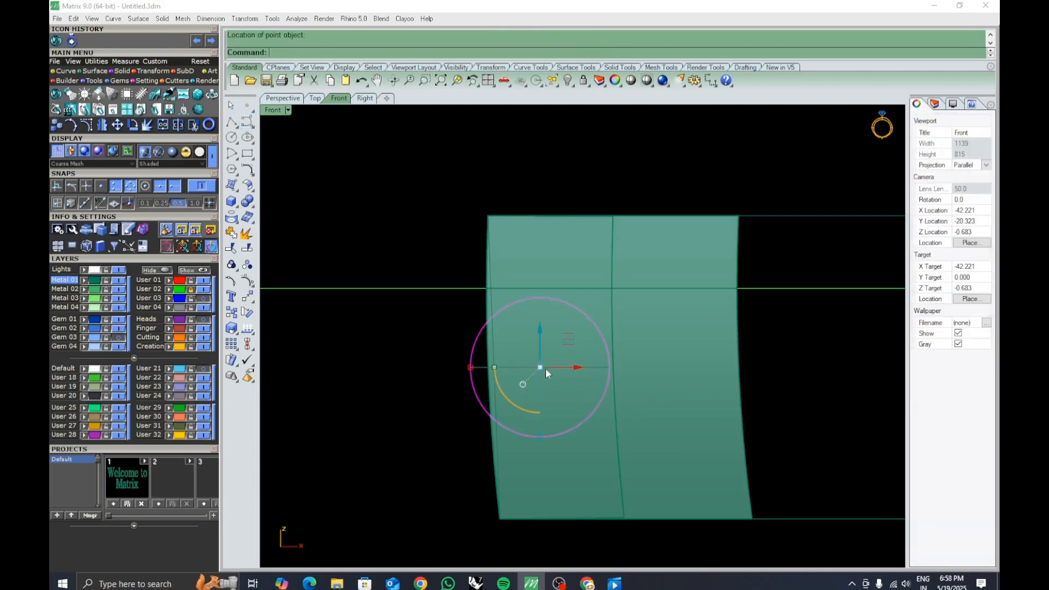
# Draw a small circle centred on the existing circle's centre point, concentric with it.
pyautogui.click(232, 137)
pyautogui.click(541, 365)
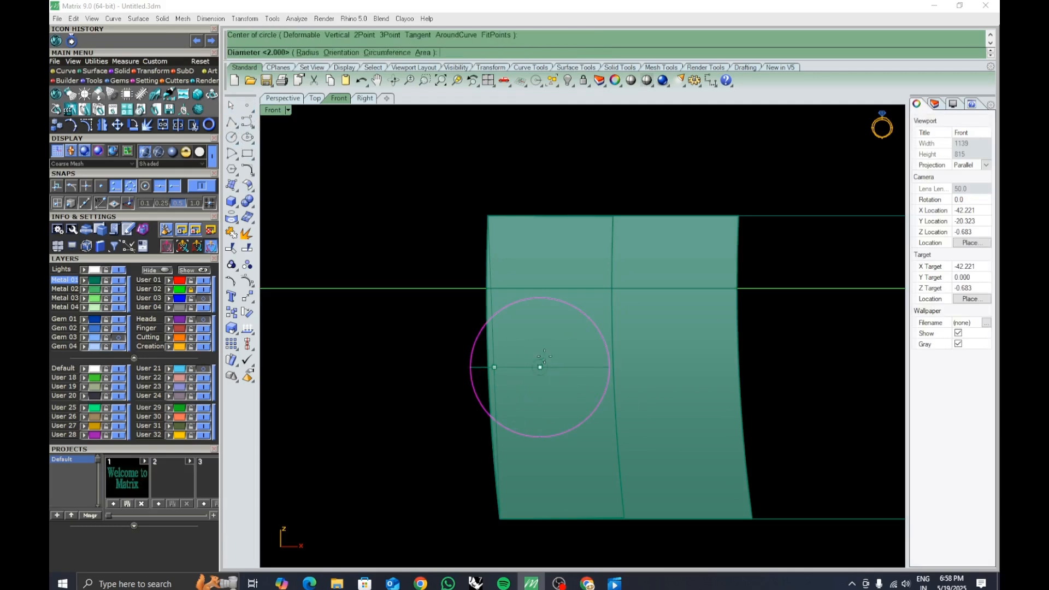
pyautogui.write('6')
pyautogui.press('Return')
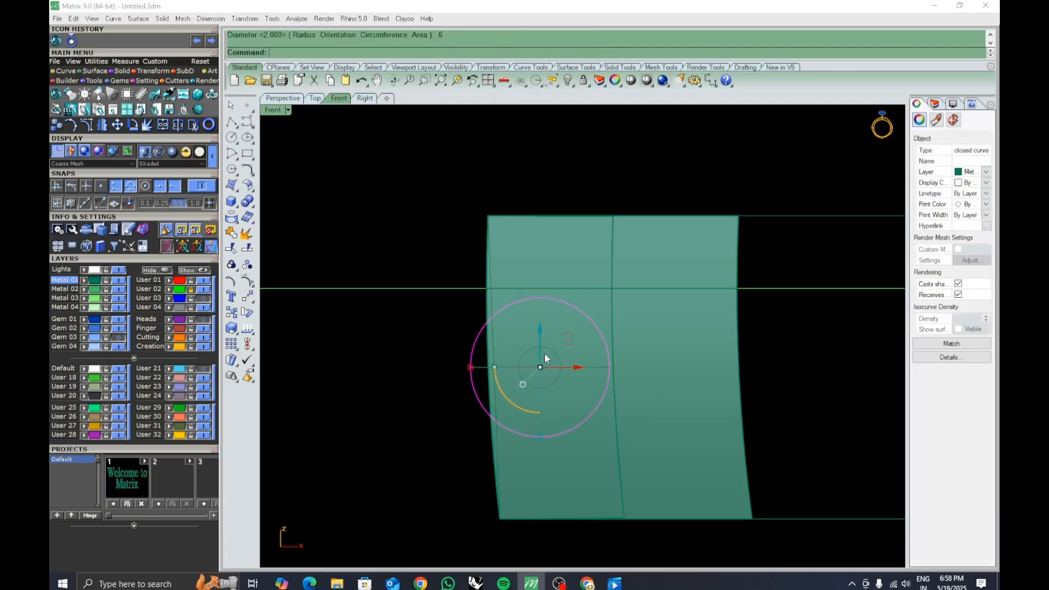
# Try to dimension the distance between the two concentric circles.
pyautogui.click(711, 81)
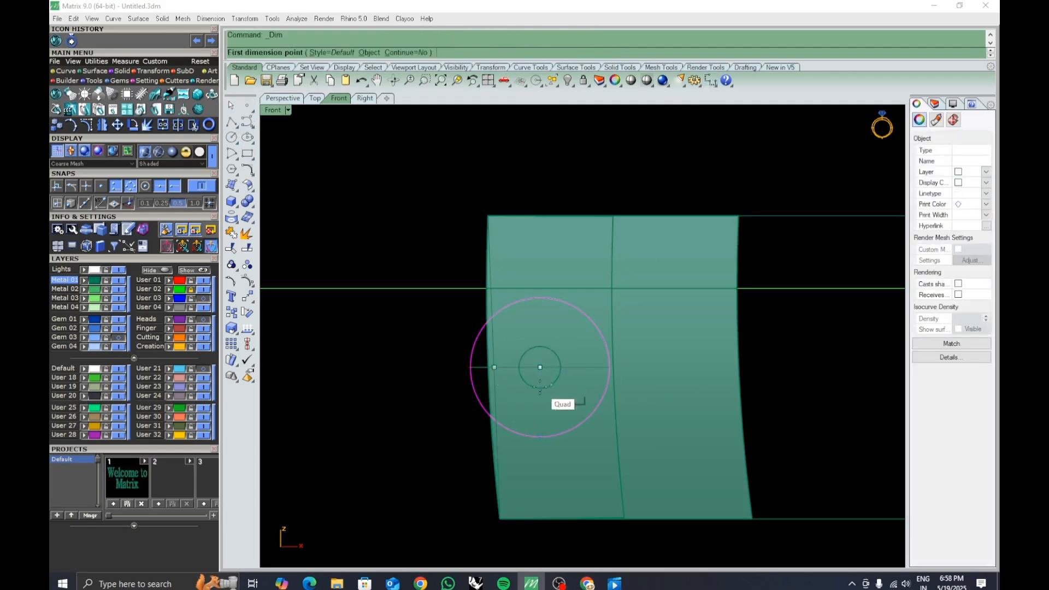
pyautogui.click(560, 367)
pyautogui.click(611, 368)
pyautogui.press('Escape')
pyautogui.moveTo(611, 393); pyautogui.dragTo(627, 400, button='right')
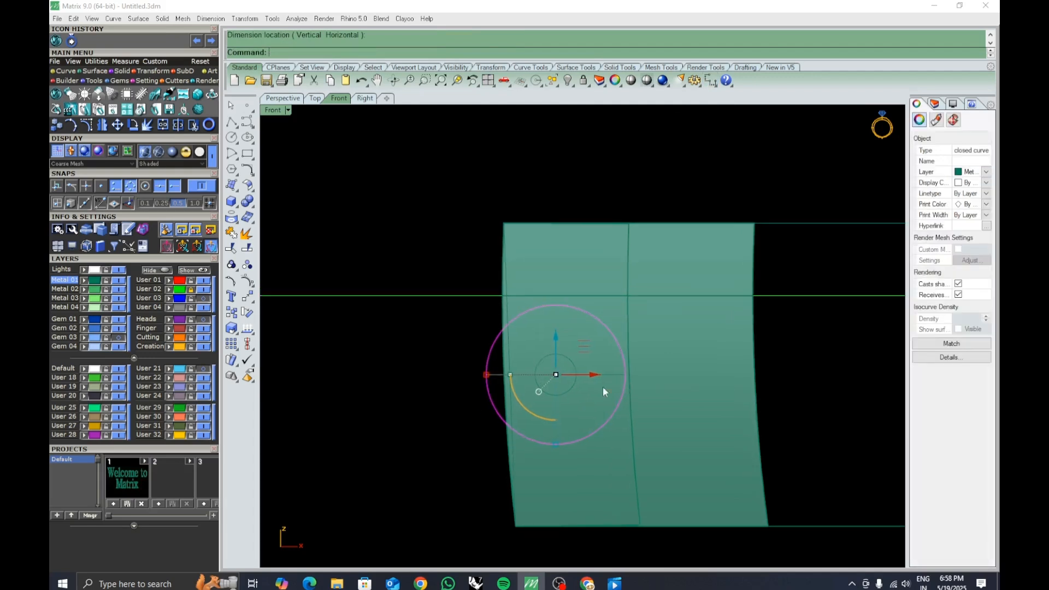
pyautogui.press('Escape')
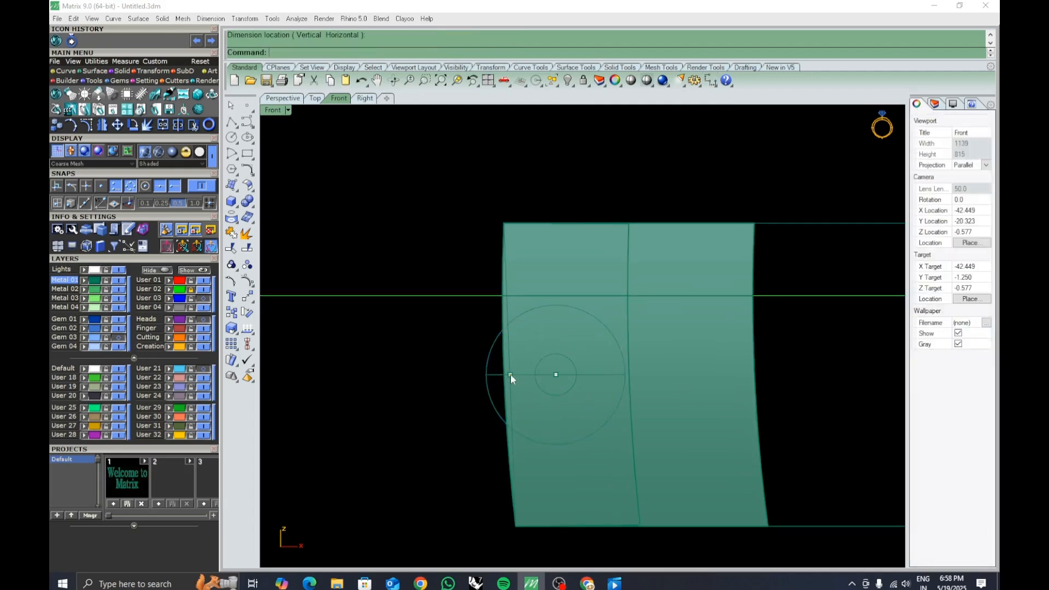
# Delete the horizontal diameter line and undo the deletion.
pyautogui.click(553, 379)
pyautogui.press('Delete')
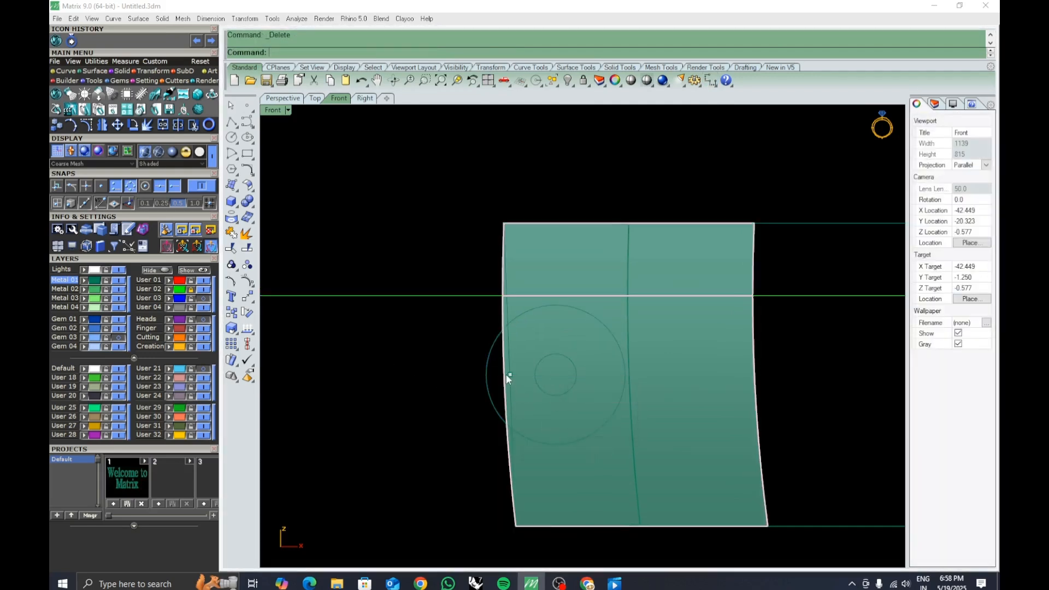
pyautogui.click(506, 375)
pyautogui.click(531, 439)
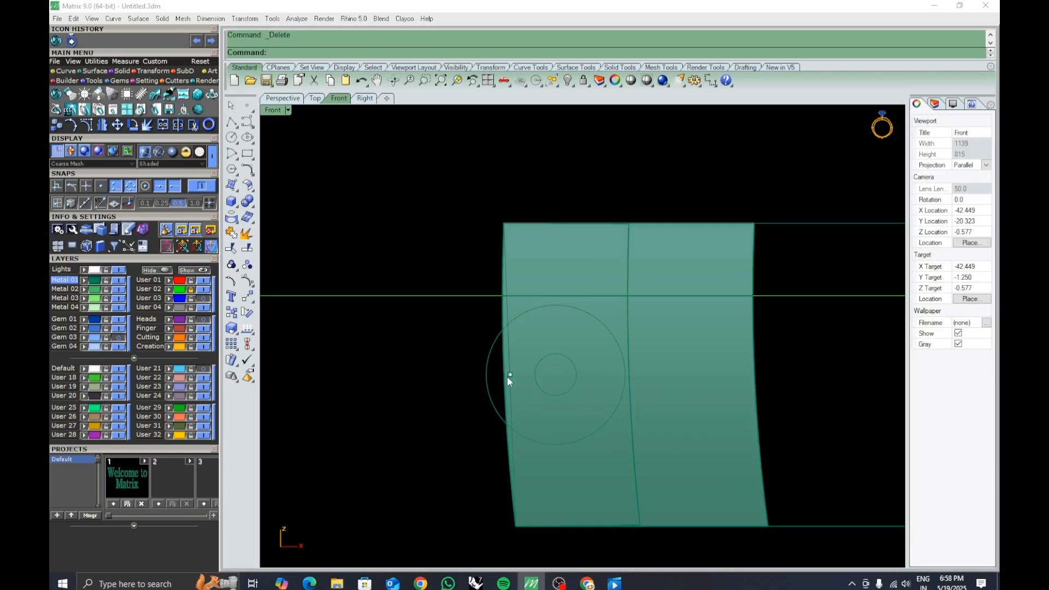
pyautogui.click(513, 384)
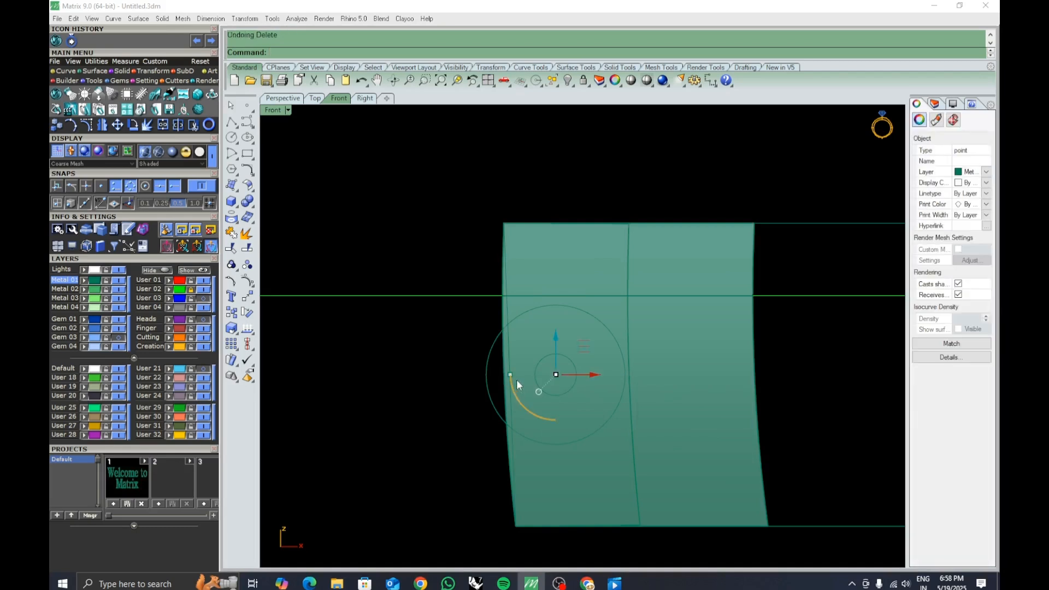
# Select both circles and extrude them as solids to both sides through the clasp block.
pyautogui.press('Escape')
pyautogui.click(511, 375)
pyautogui.press('Escape')
pyautogui.moveTo(578, 387); pyautogui.dragTo(566, 384, button='right')
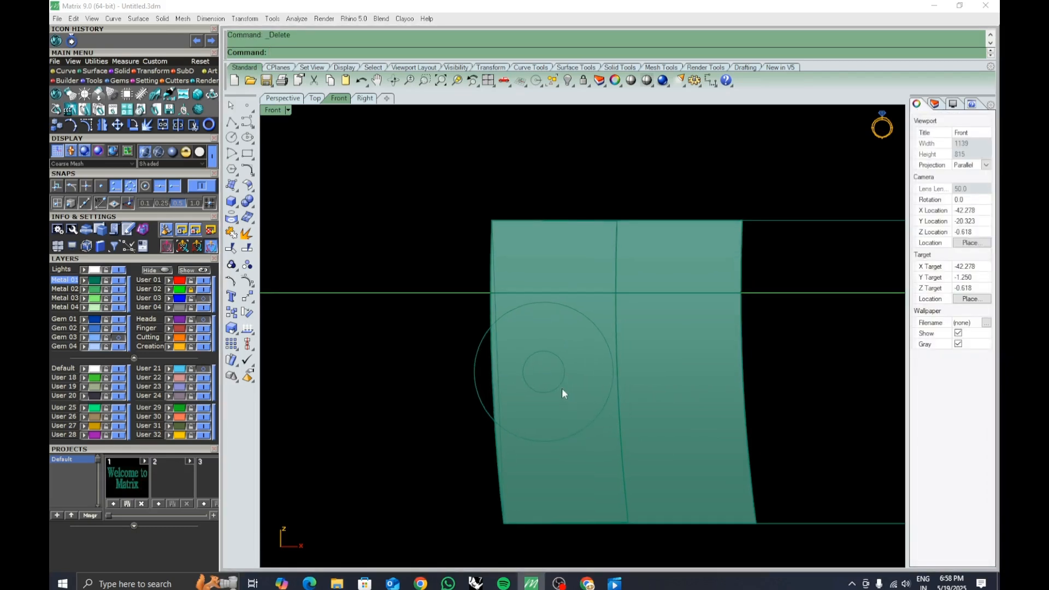
pyautogui.click(562, 389)
pyautogui.click(598, 418)
pyautogui.keyDown('shift'); pyautogui.click(587, 428); pyautogui.keyUp('shift')
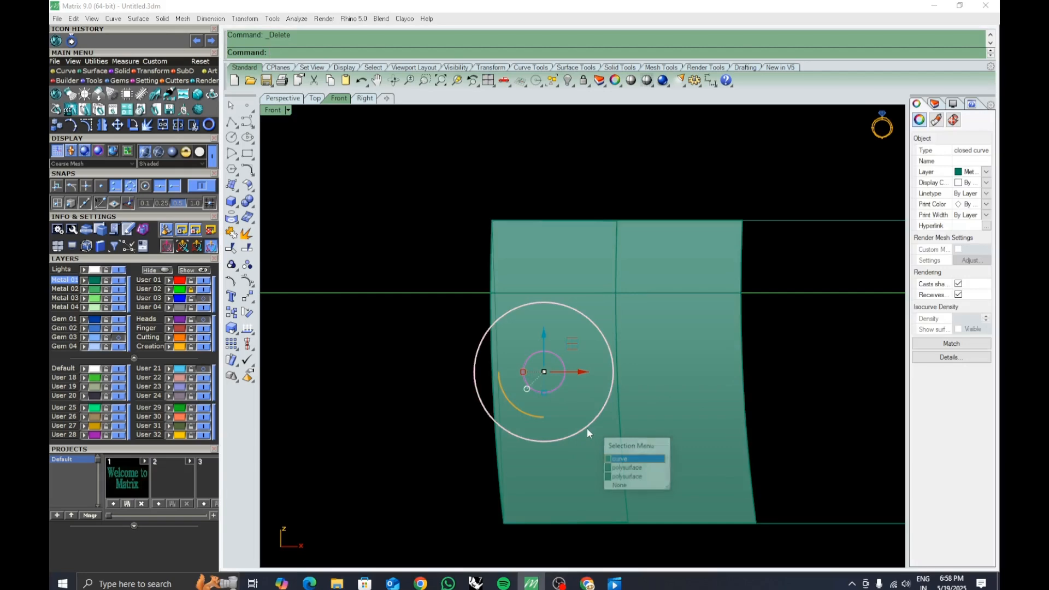
pyautogui.click(613, 459)
pyautogui.click(282, 98)
pyautogui.moveTo(539, 368); pyautogui.dragTo(703, 323, button='right')
pyautogui.scroll(1, 697, 314)
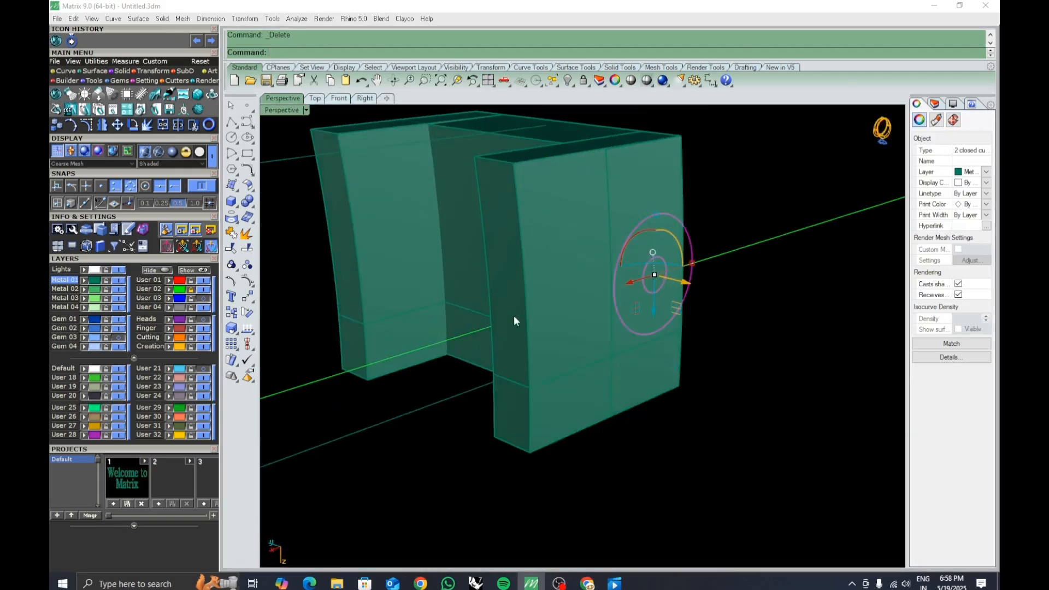
pyautogui.moveTo(514, 317); pyautogui.dragTo(706, 321, button='right')
pyautogui.moveTo(552, 327); pyautogui.dragTo(610, 319, button='right')
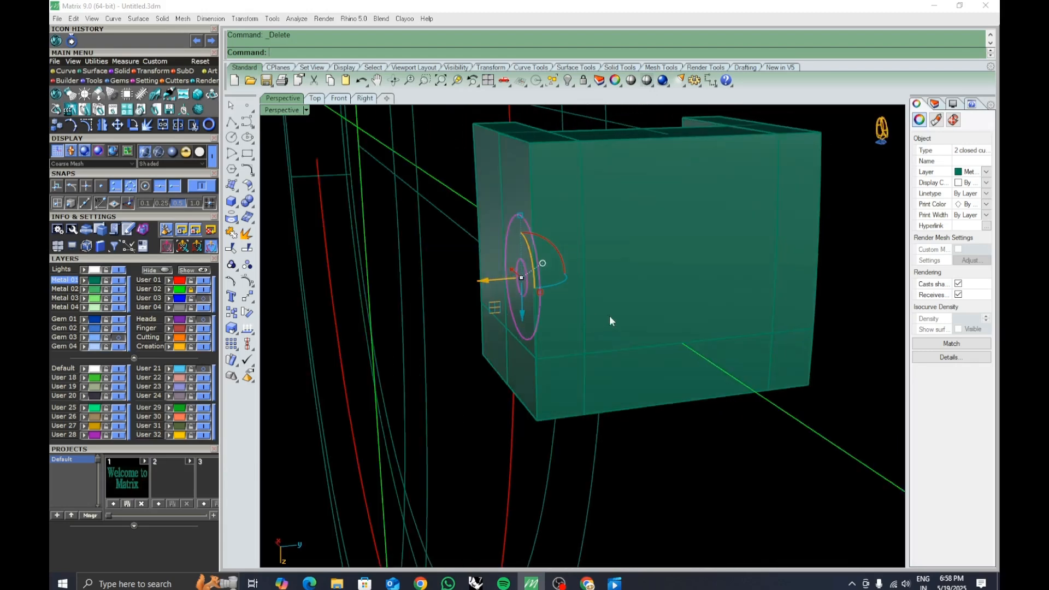
pyautogui.write('ex')
pyautogui.press('Return')
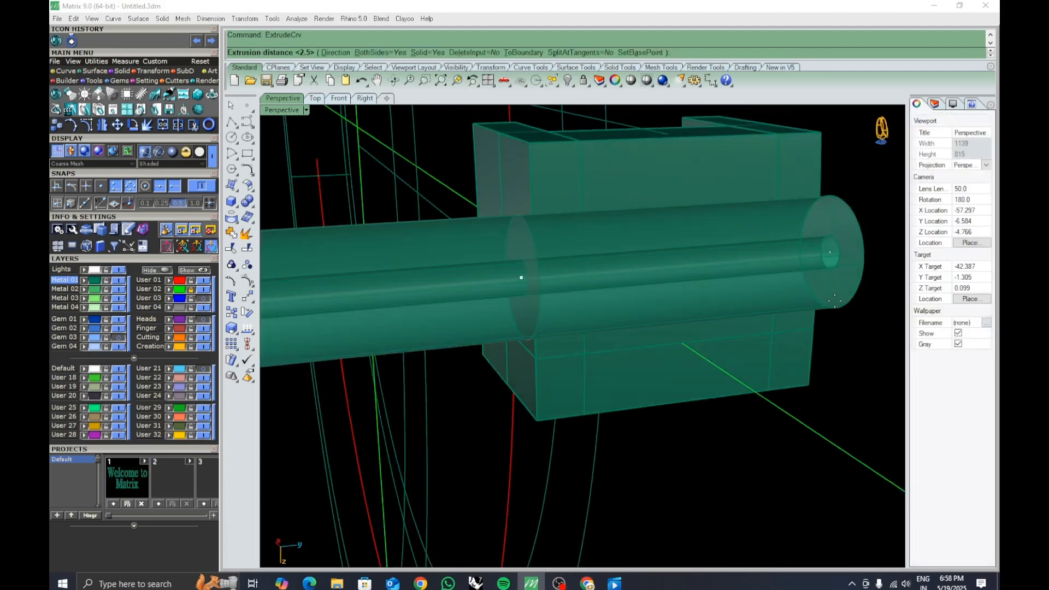
pyautogui.write('b')
pyautogui.press('Return')
pyautogui.moveTo(834, 300); pyautogui.dragTo(622, 245, button='right')
pyautogui.click(825, 300)
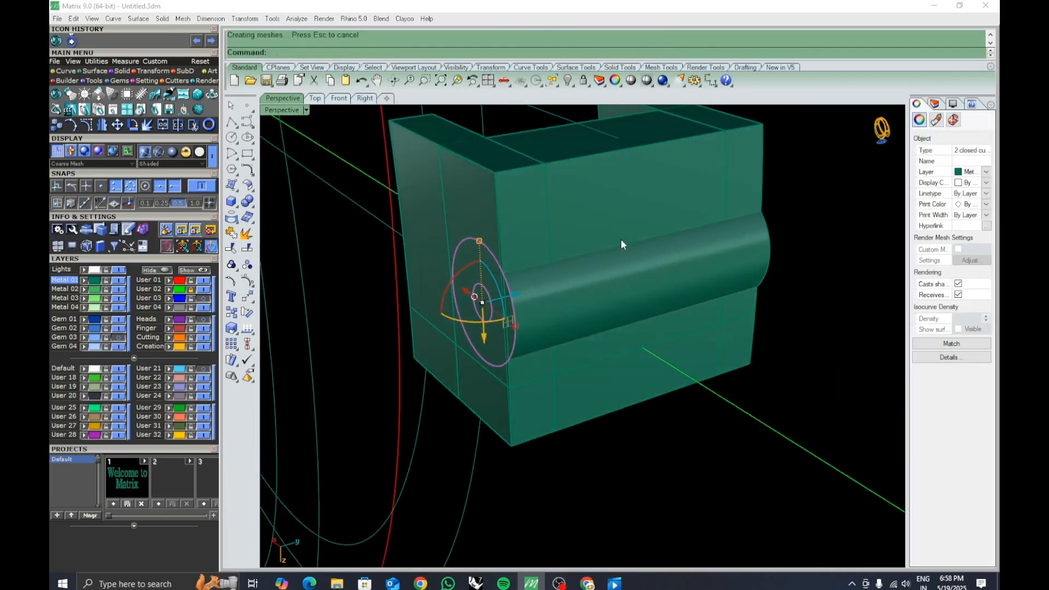
# Select the clasp block segments and lock them so only the cylinders stay editable.
pyautogui.moveTo(557, 338); pyautogui.dragTo(520, 332, button='right')
pyautogui.moveTo(557, 307); pyautogui.dragTo(554, 305)
pyautogui.moveTo(591, 348); pyautogui.dragTo(640, 336, button='right')
pyautogui.hotkey('ctrl', 'z')
pyautogui.moveTo(623, 462); pyautogui.dragTo(626, 328, button='right')
pyautogui.click(629, 240)
pyautogui.keyDown('shift'); pyautogui.click(664, 205); pyautogui.keyUp('shift')
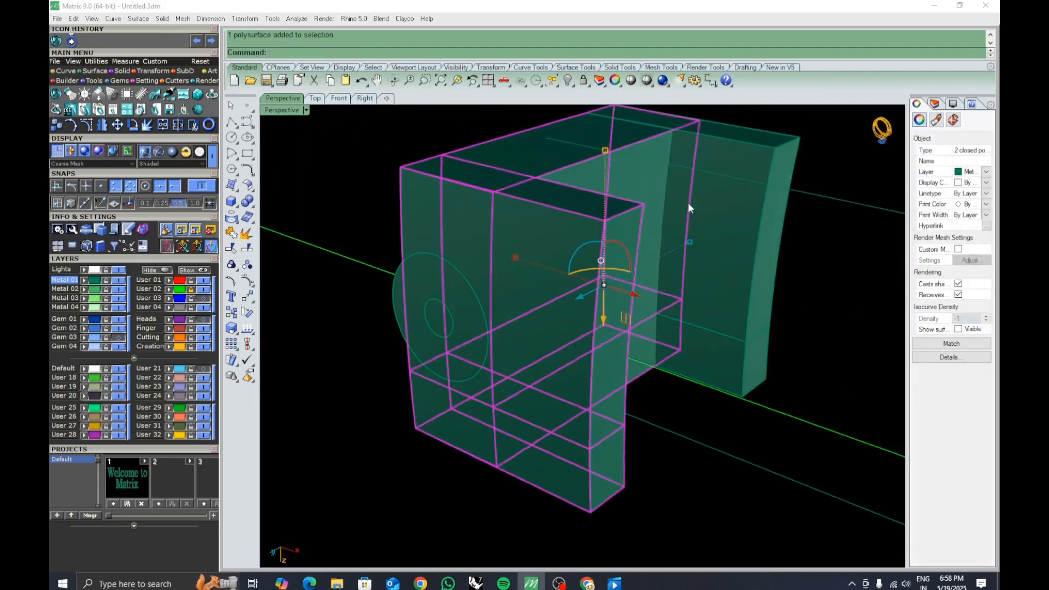
pyautogui.keyDown('shift'); pyautogui.click(687, 203); pyautogui.keyUp('shift')
pyautogui.click(584, 80)
# Inspect the two extruded cylinders from several angles.
pyautogui.click(440, 316)
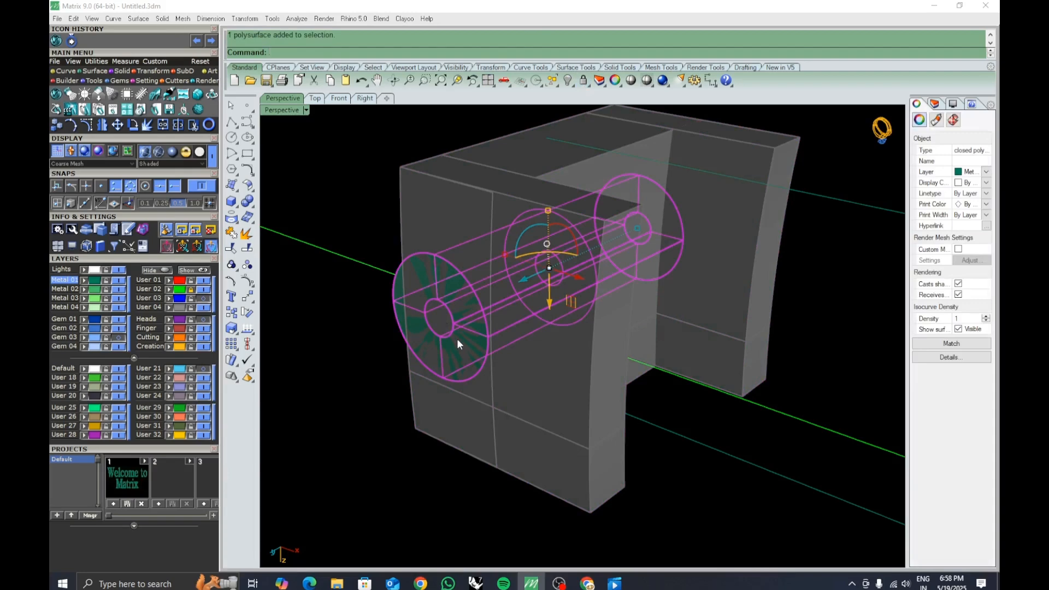
pyautogui.moveTo(441, 320); pyautogui.dragTo(426, 337, button='right')
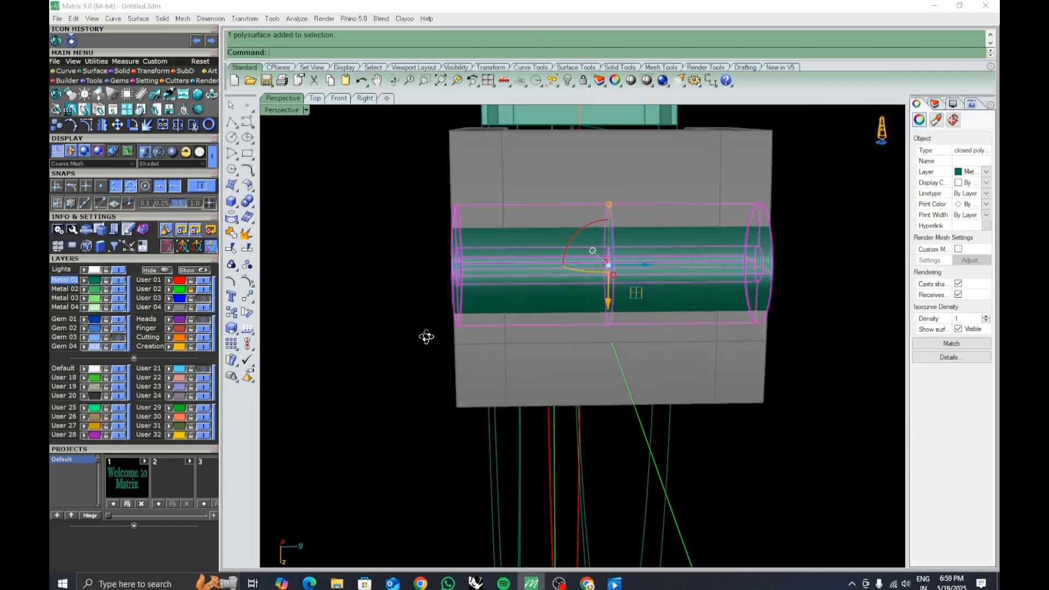
pyautogui.moveTo(515, 298); pyautogui.dragTo(486, 351, button='right')
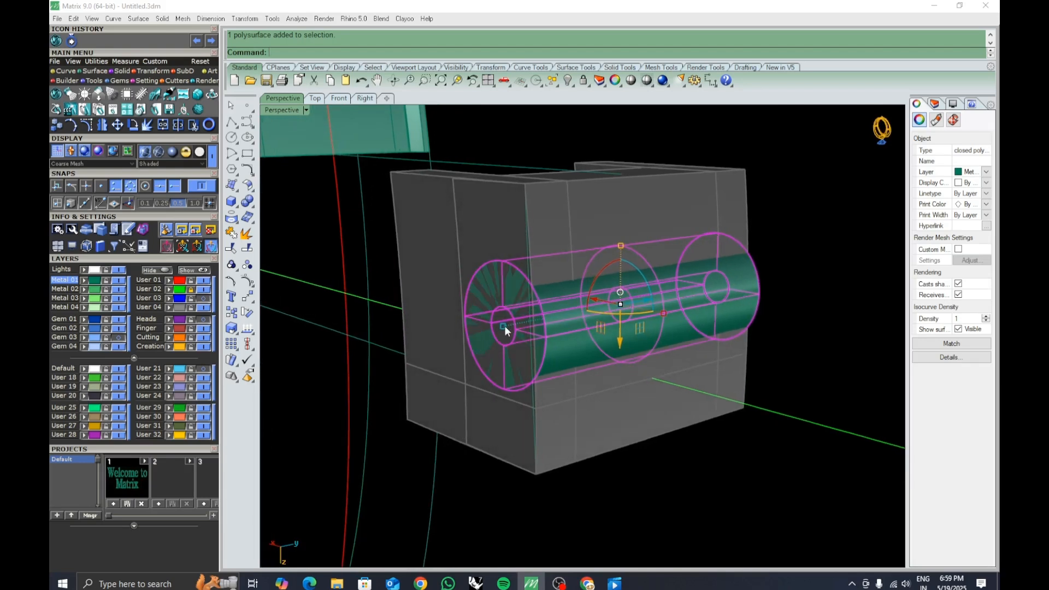
pyautogui.moveTo(502, 326); pyautogui.dragTo(493, 328)
pyautogui.click(601, 329)
pyautogui.click(667, 483)
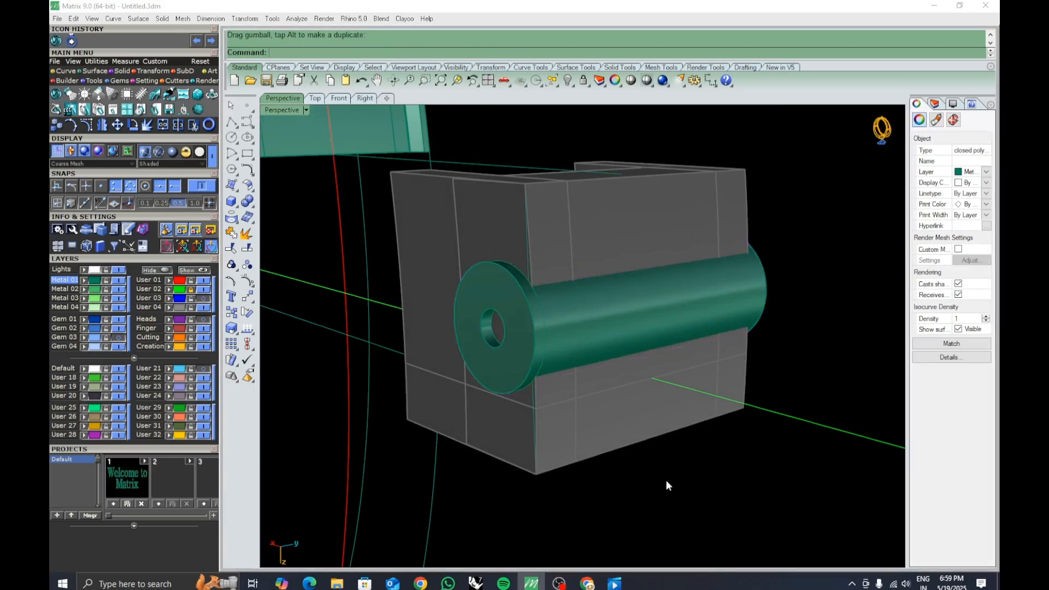
# Unlock the block and Boolean-difference the larger cylinder from the clasp block segments.
pyautogui.rightClick(584, 81)
pyautogui.moveTo(592, 318); pyautogui.dragTo(585, 316, button='right')
pyautogui.write('BooleanDifference')
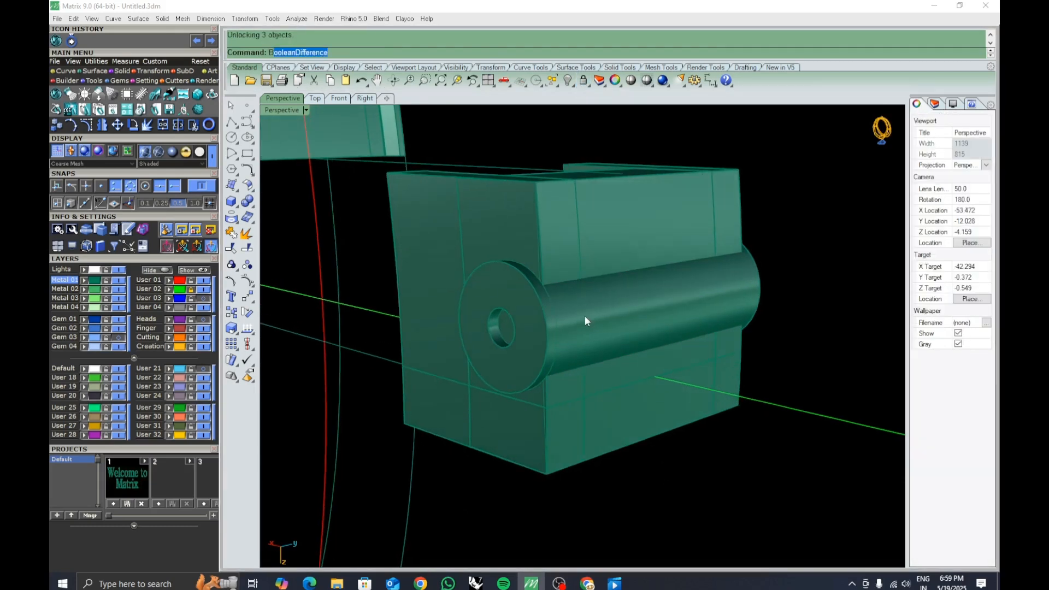
pyautogui.press('Return')
pyautogui.click(578, 267)
pyautogui.moveTo(593, 225); pyautogui.dragTo(606, 240, button='right')
pyautogui.click(611, 211)
pyautogui.click(687, 158)
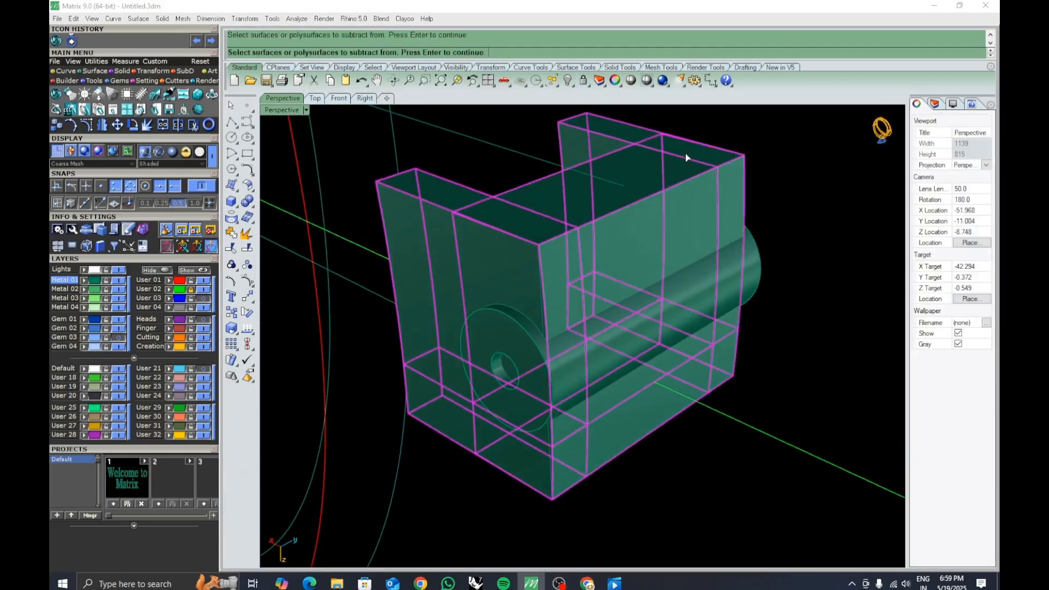
pyautogui.click(670, 330)
pyautogui.press('Return')
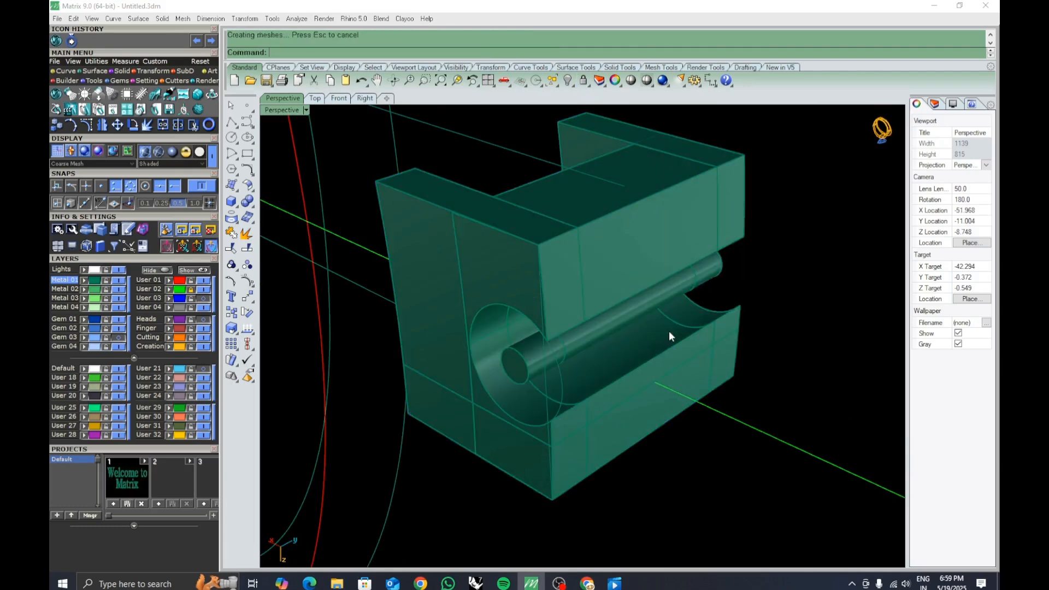
# Delete the leftover solid and the circle curves around the cut tube.
pyautogui.click(631, 311)
pyautogui.moveTo(631, 311); pyautogui.dragTo(655, 257, button='right')
pyautogui.press('Delete')
pyautogui.click(698, 301)
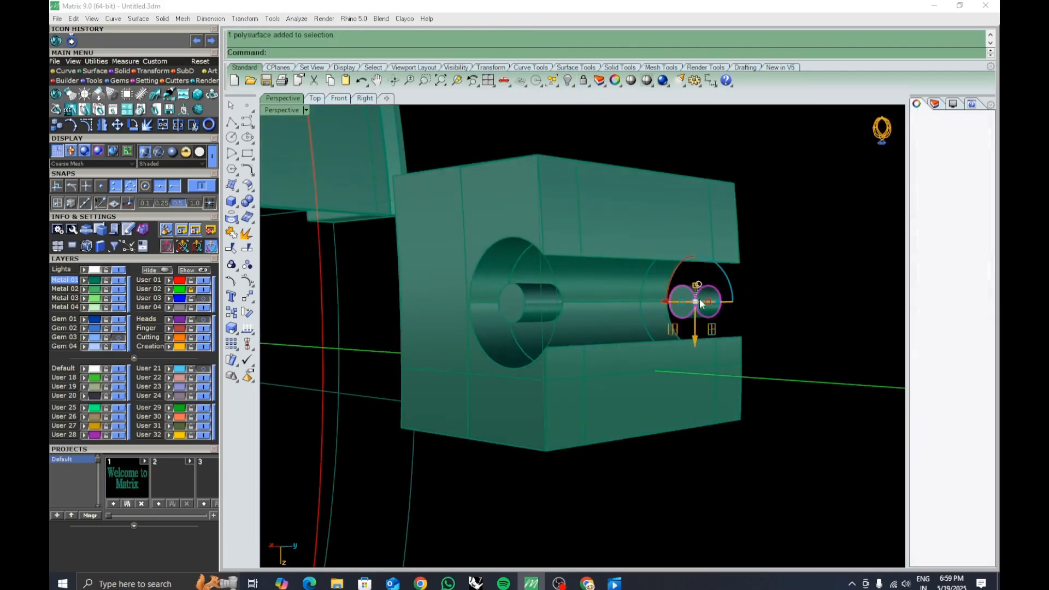
pyautogui.press('Delete')
pyautogui.click(538, 300)
pyautogui.press('Delete')
# Paste the copied cylinders and move them 10 units away from the clasp block.
pyautogui.moveTo(649, 328); pyautogui.dragTo(624, 349, button='right')
pyautogui.hotkey('ctrl', 'v')
pyautogui.click(603, 343)
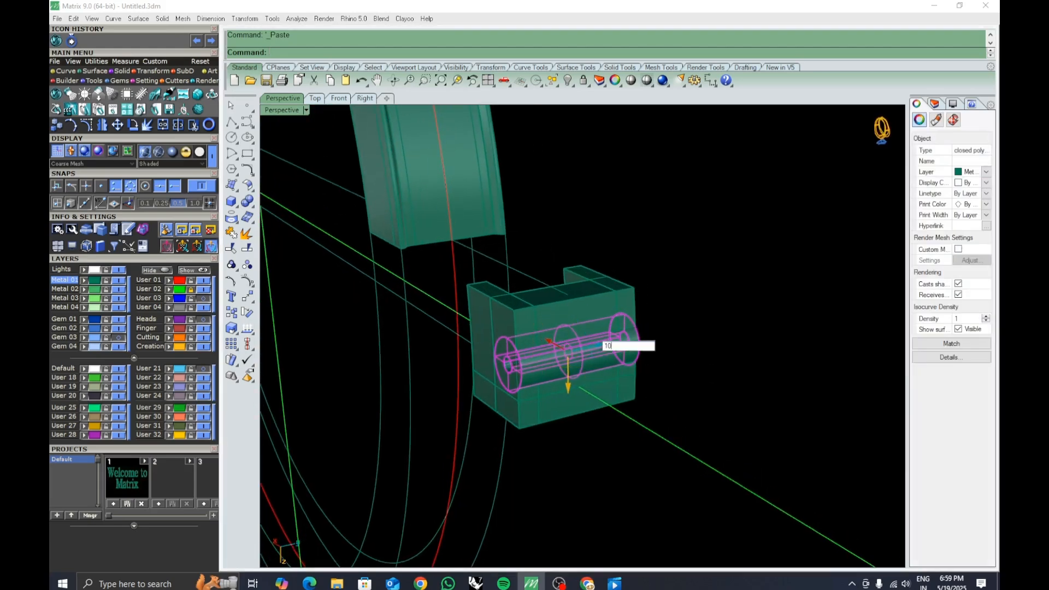
pyautogui.write('10')
pyautogui.press('Return')
pyautogui.click(754, 379)
pyautogui.moveTo(756, 380); pyautogui.dragTo(657, 393, button='right')
pyautogui.click(655, 344)
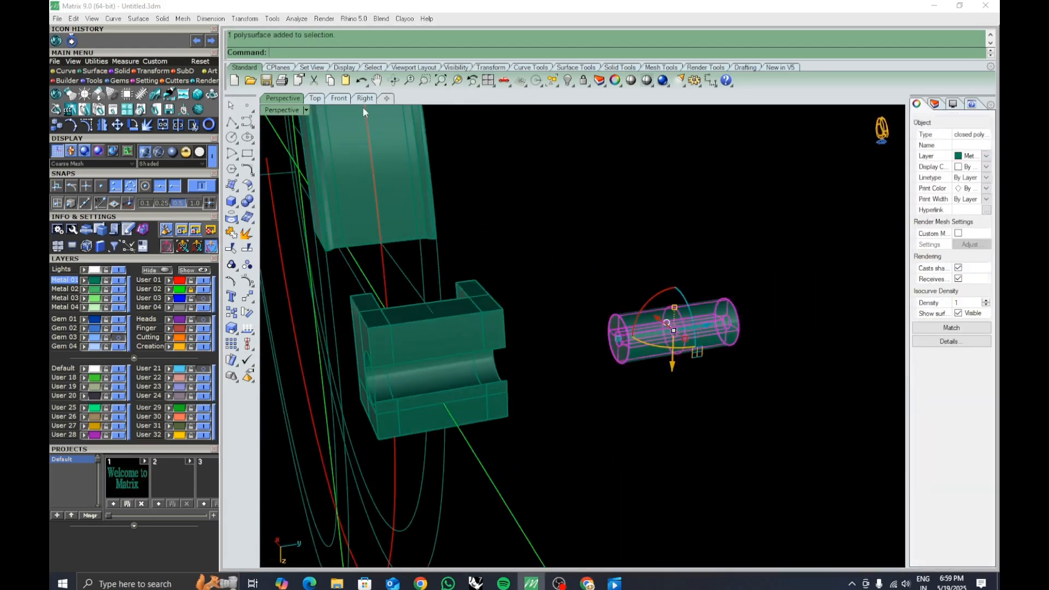
# Try to dimension the length of the pasted cylinders.
pyautogui.click(365, 98)
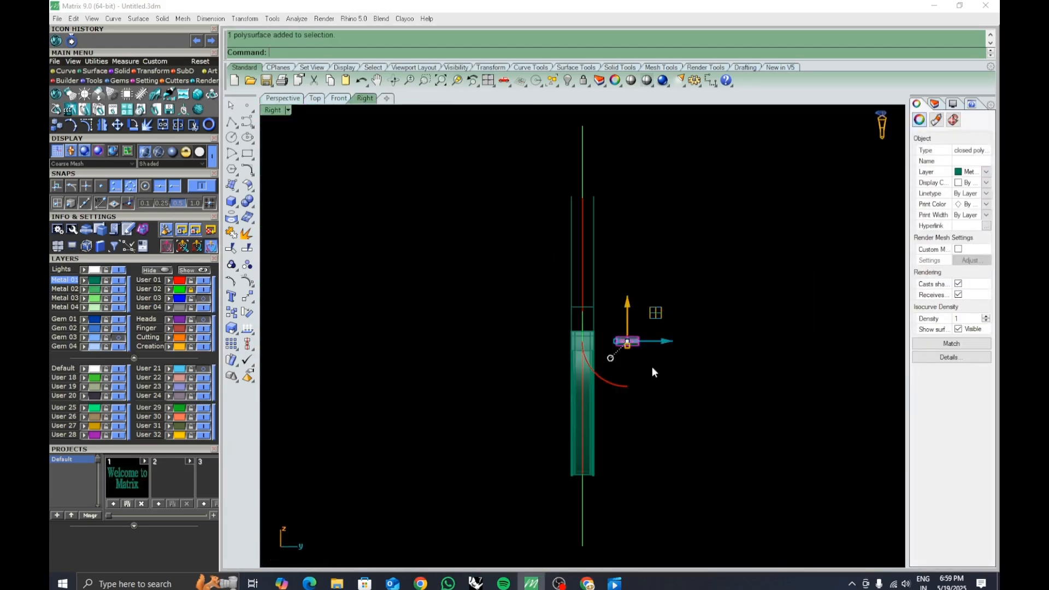
pyautogui.click(710, 82)
pyautogui.scroll(6, 637, 322)
pyautogui.click(561, 309)
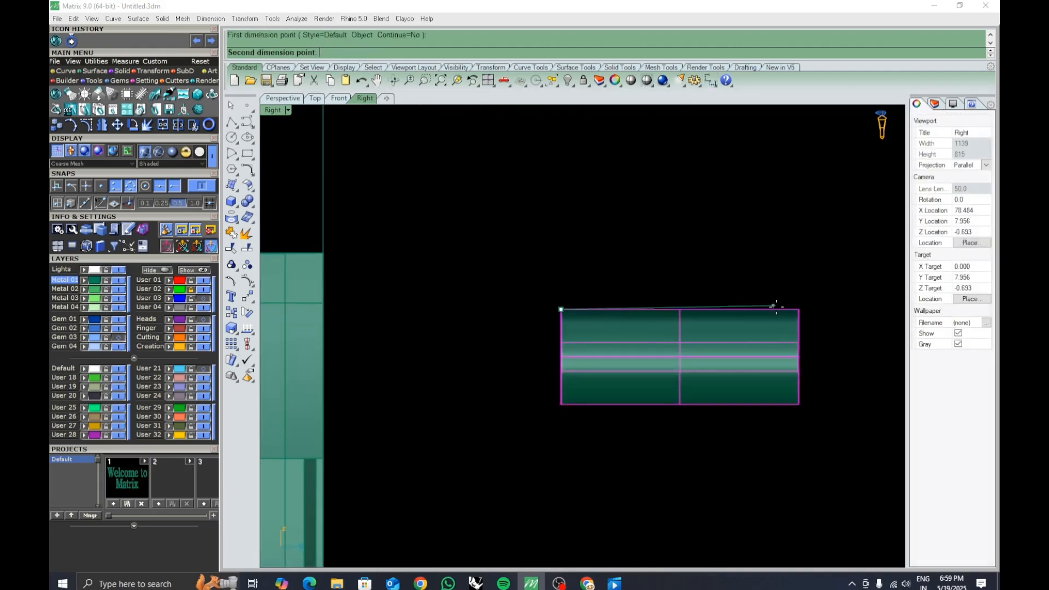
pyautogui.click(799, 309)
pyautogui.press('Escape')
pyautogui.moveTo(656, 309); pyautogui.dragTo(611, 304, button='right')
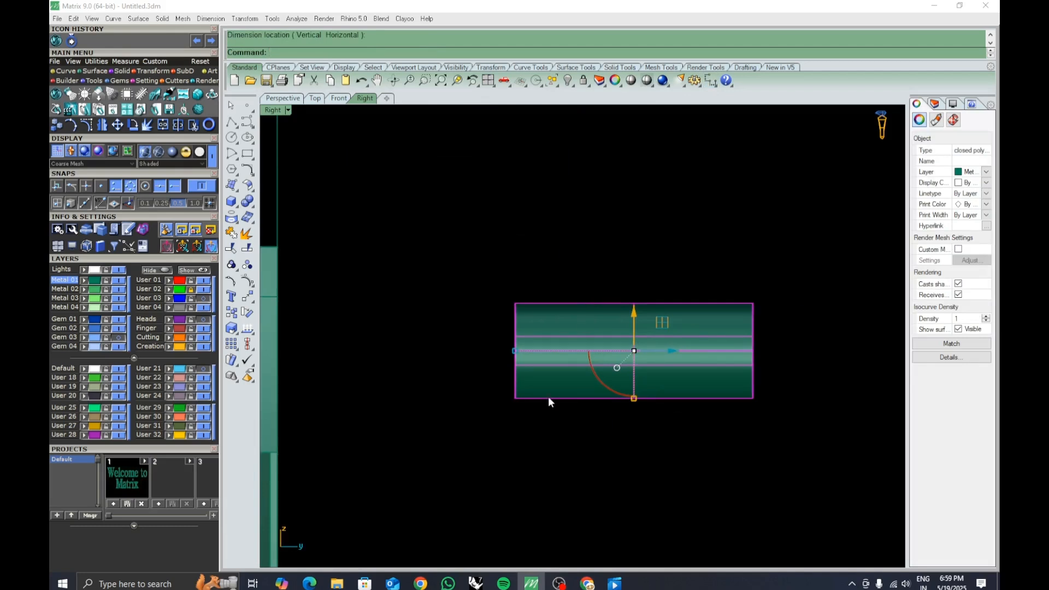
pyautogui.moveTo(672, 494); pyautogui.dragTo(621, 492, button='right')
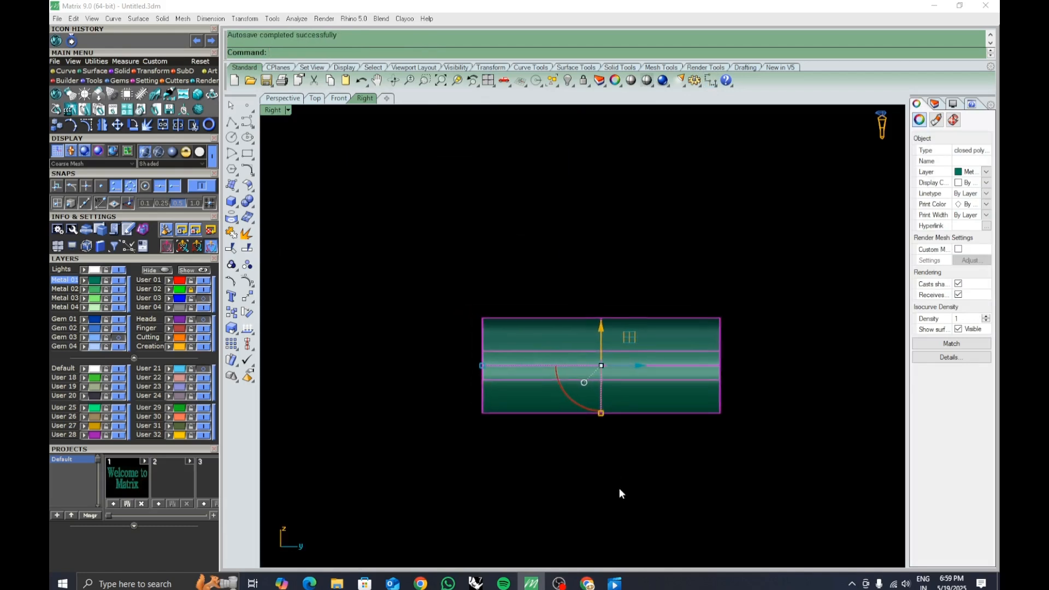
# Switch to Calculator, compute 5 divided by 3, and minimize it.
pyautogui.click(178, 582)
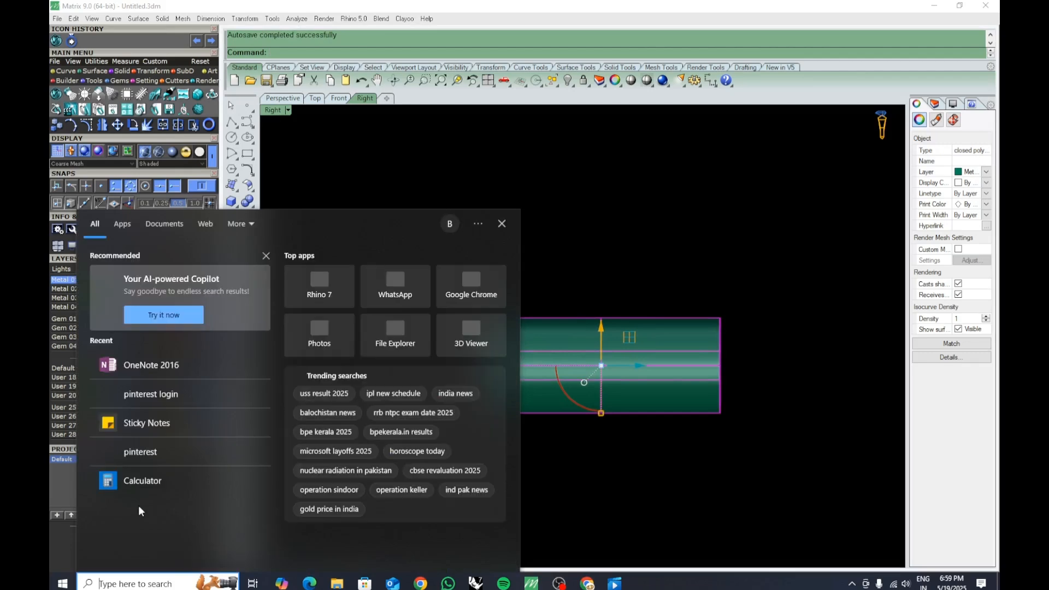
pyautogui.click(155, 480)
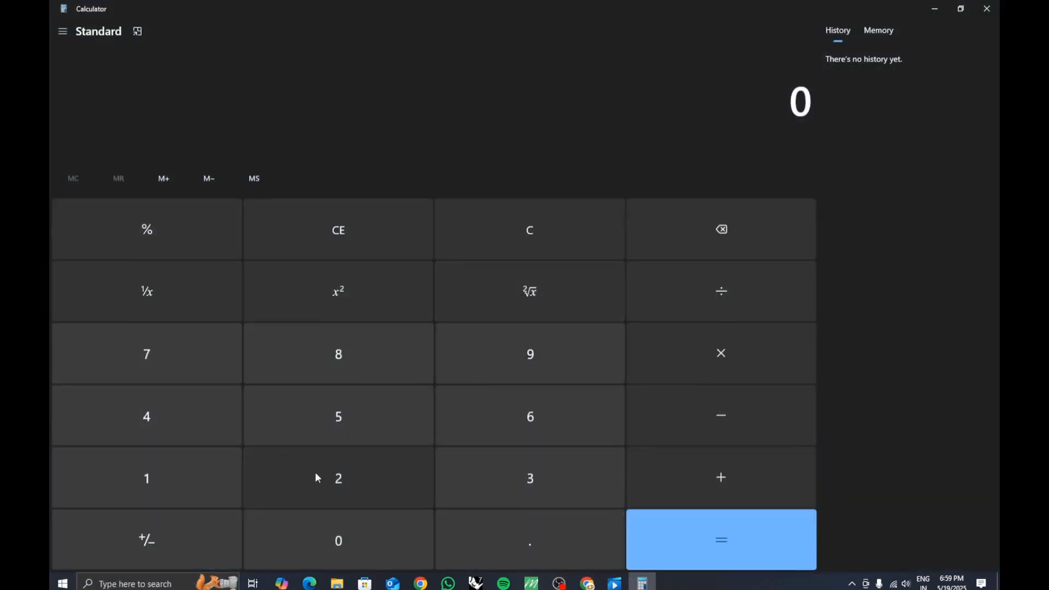
pyautogui.click(331, 440)
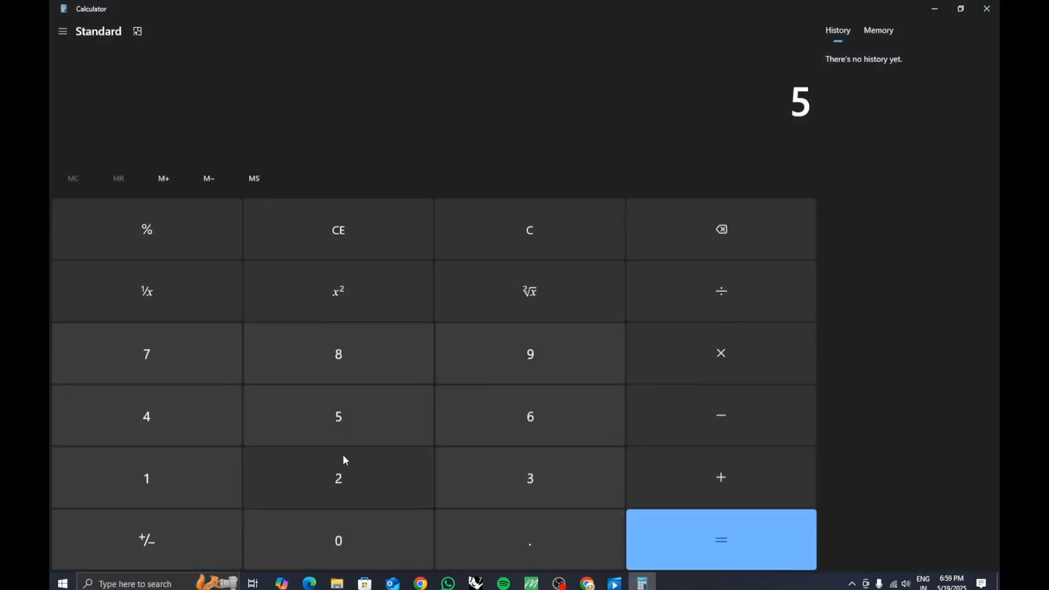
pyautogui.click(719, 468)
pyautogui.click(530, 491)
pyautogui.click(709, 543)
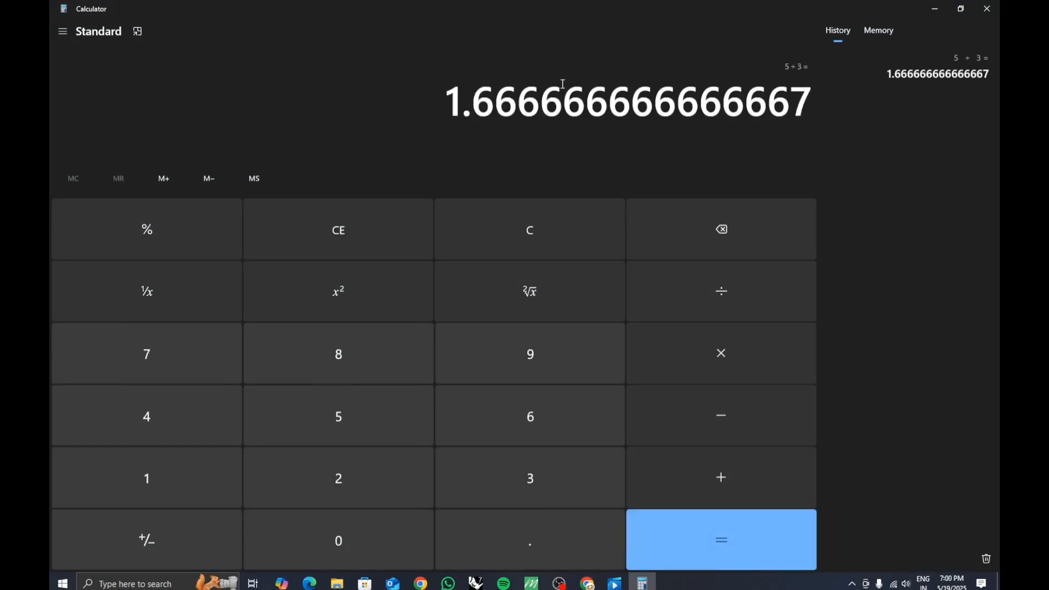
pyautogui.click(937, 10)
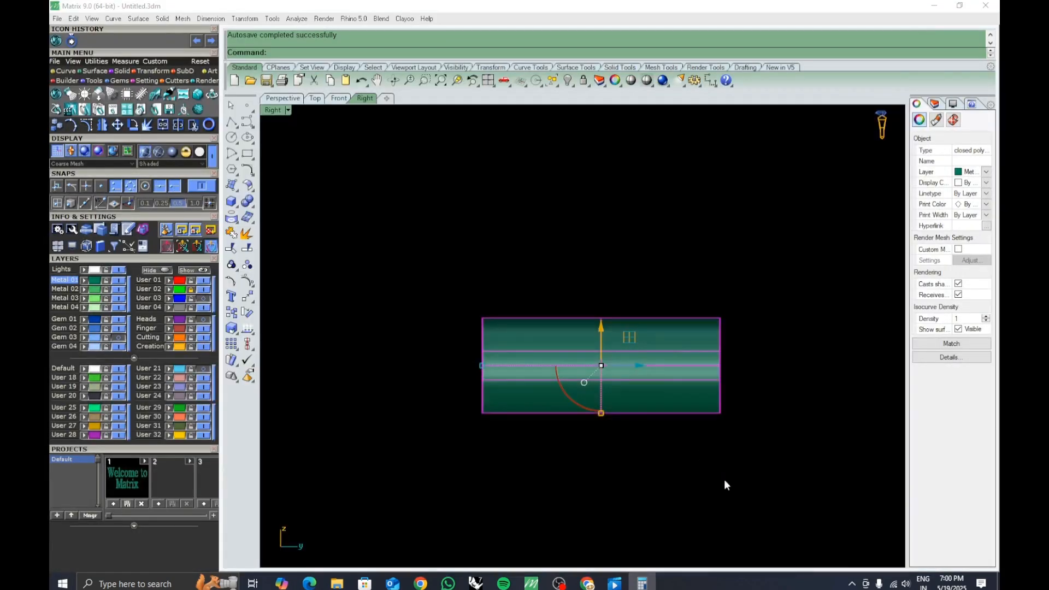
# Draw a vertical line through the end of the pasted cylinders.
pyautogui.click(232, 124)
pyautogui.click(274, 130)
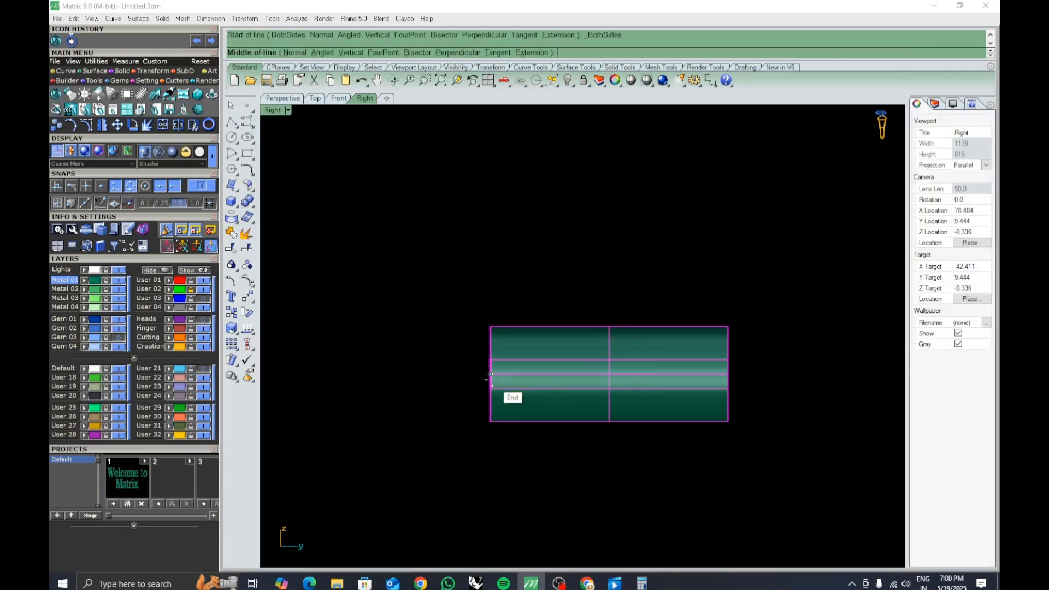
pyautogui.click(490, 373)
pyautogui.click(494, 286)
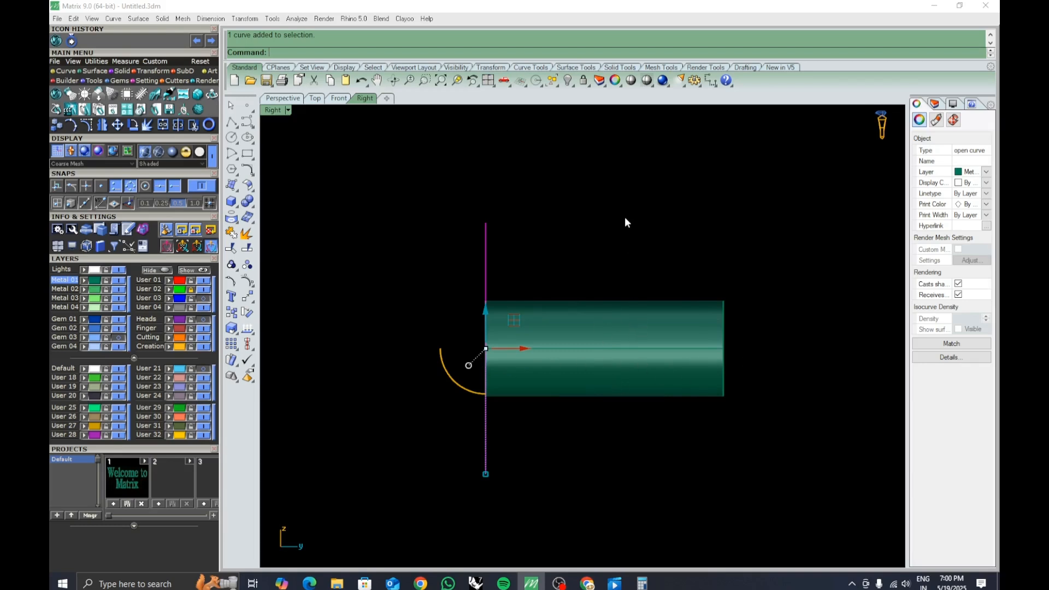
# Move the vertical line inward along the cylinders and mirror a copy about the cylinders' midpoint.
pyautogui.moveTo(625, 218); pyautogui.dragTo(625, 268, button='right')
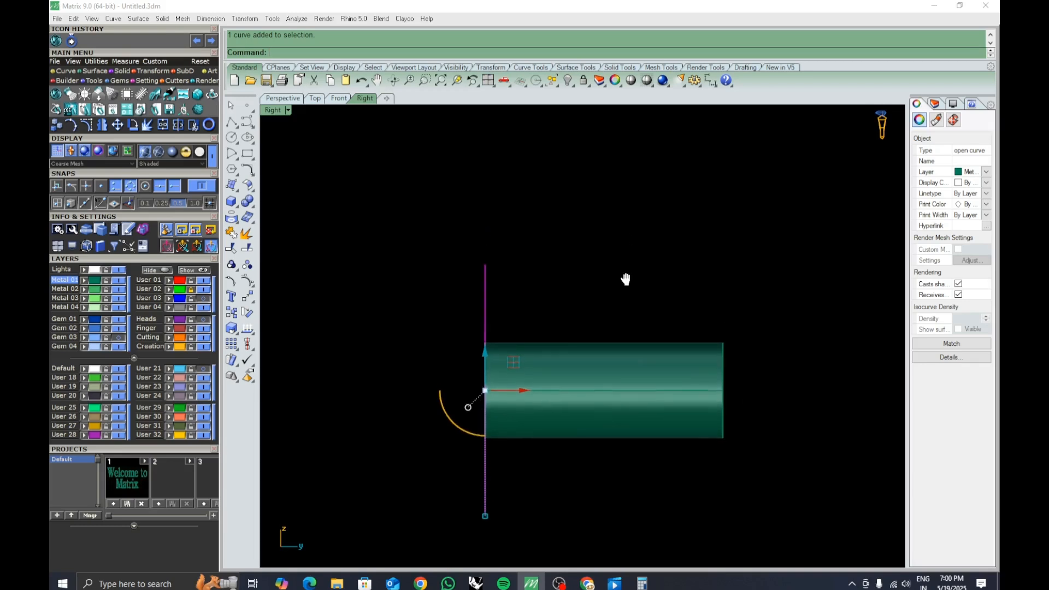
pyautogui.click(524, 388)
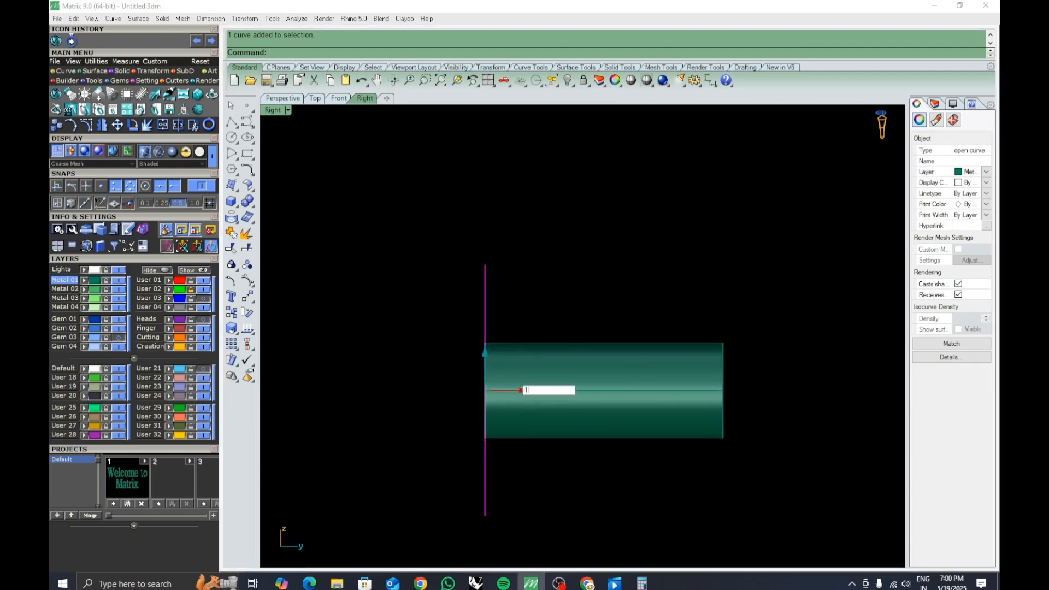
pyautogui.press('Return')
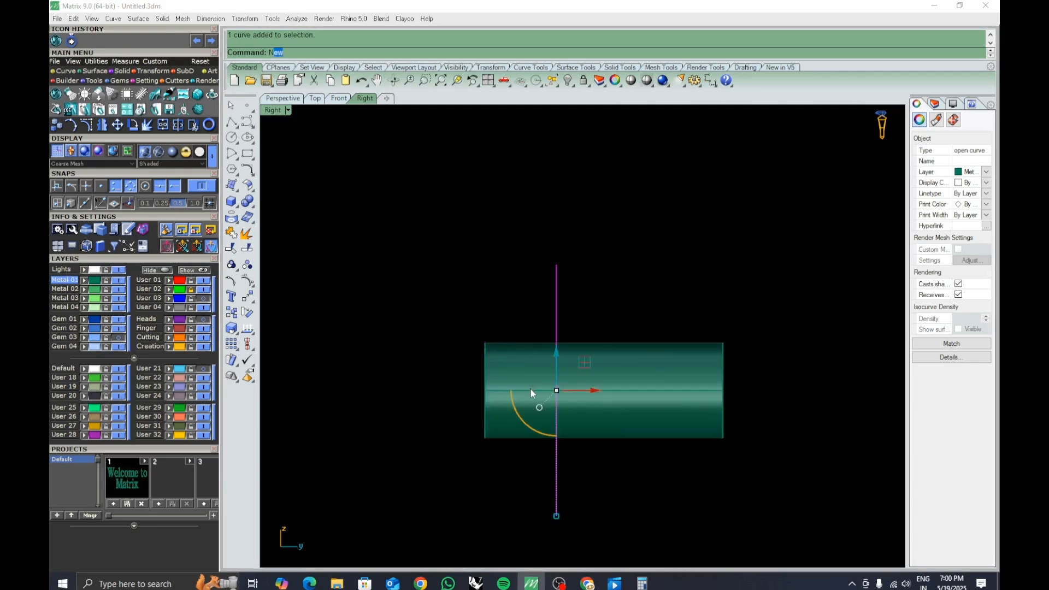
pyautogui.write('Nn')
pyautogui.press('Return')
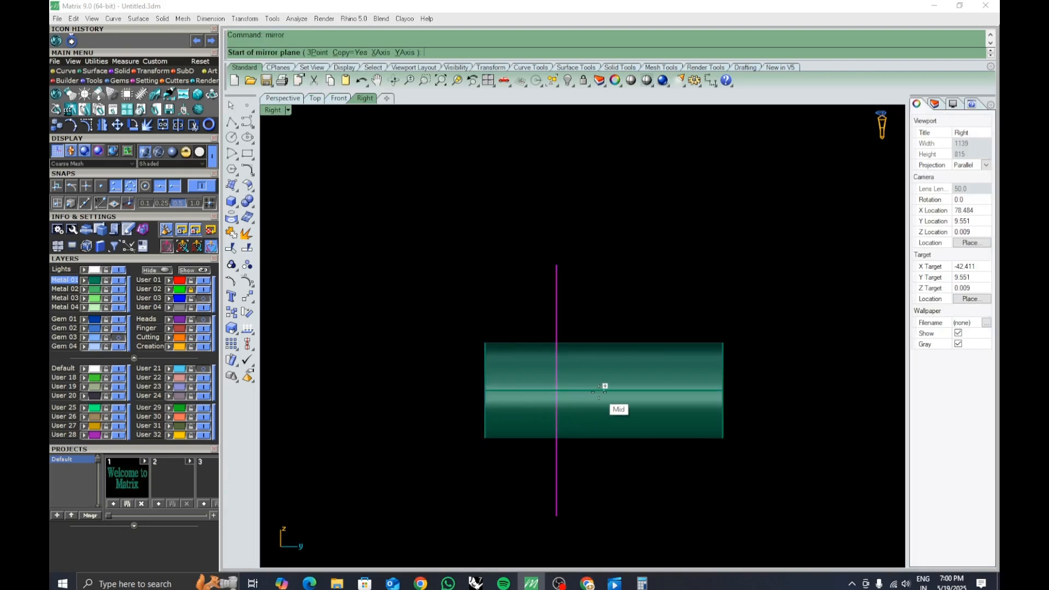
pyautogui.click(601, 391)
pyautogui.click(607, 504)
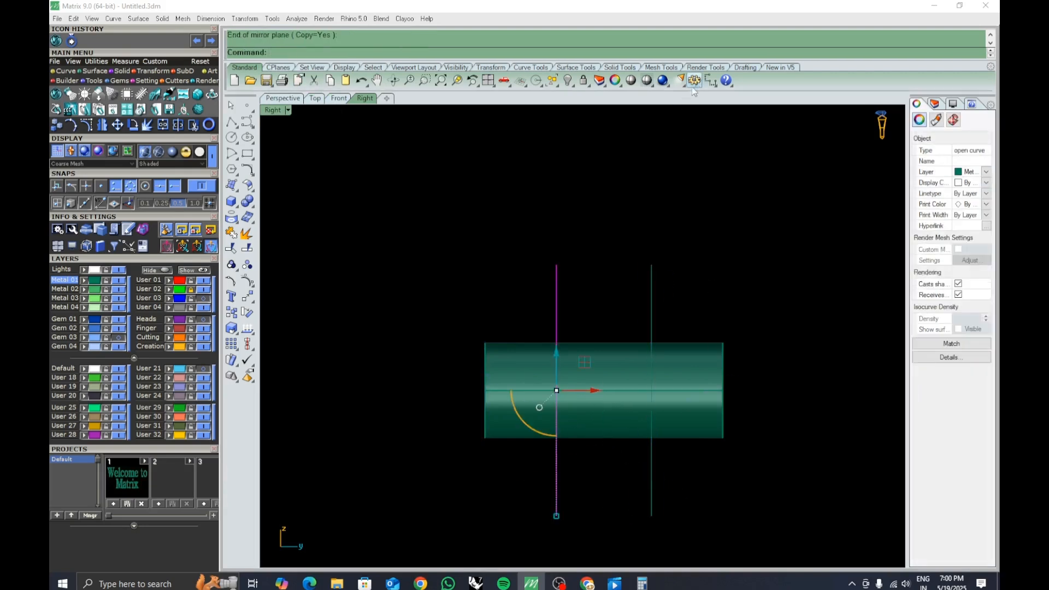
pyautogui.click(710, 81)
pyautogui.click(557, 316)
pyautogui.click(651, 323)
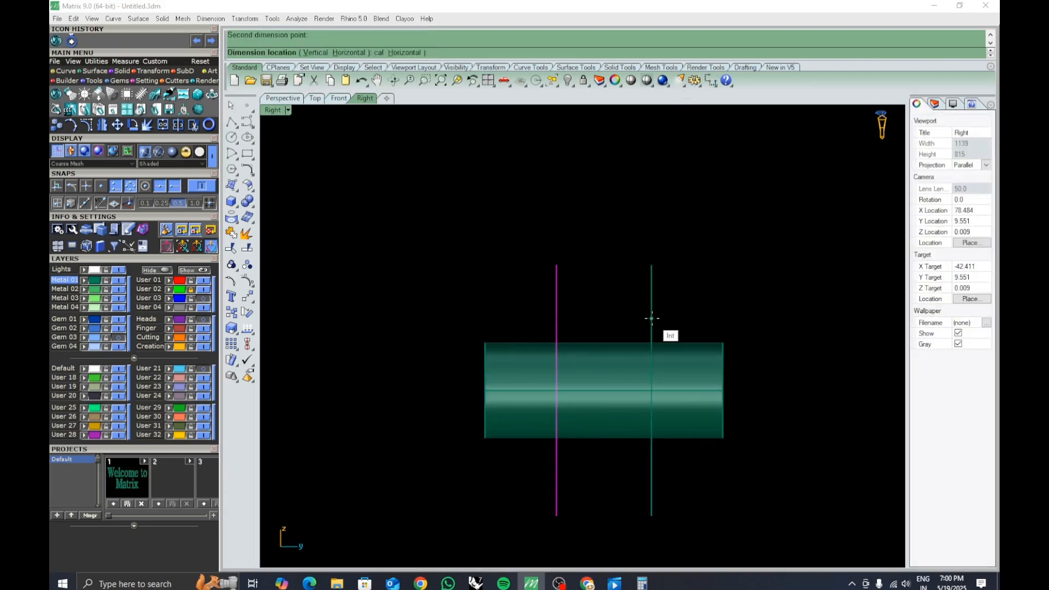
pyautogui.press('Escape')
pyautogui.moveTo(664, 291); pyautogui.dragTo(656, 288, button='right')
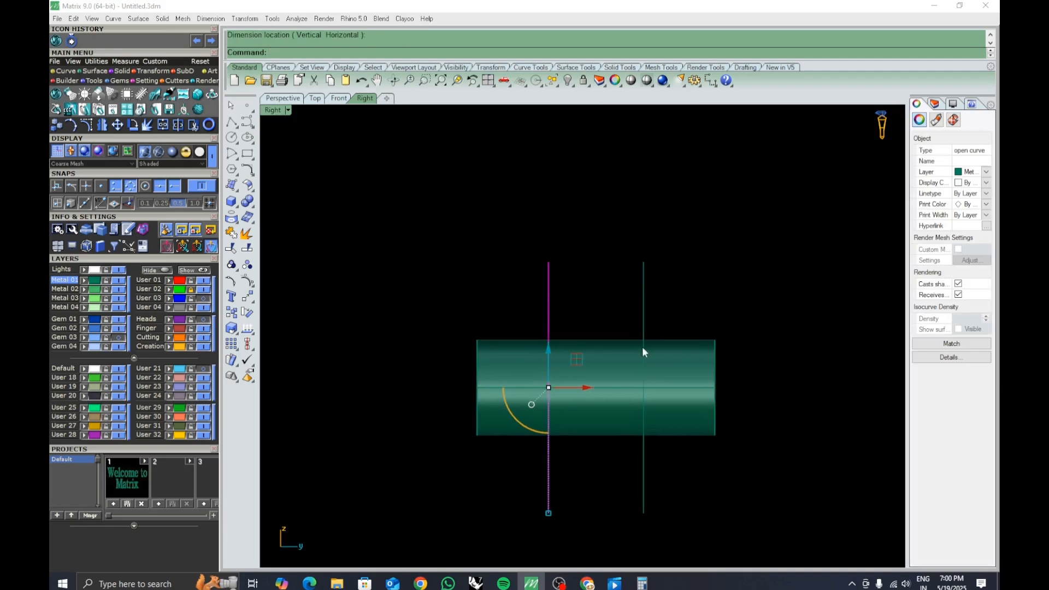
# Split the pasted cylinders with the two vertical lines.
pyautogui.click(608, 405)
pyautogui.click(247, 248)
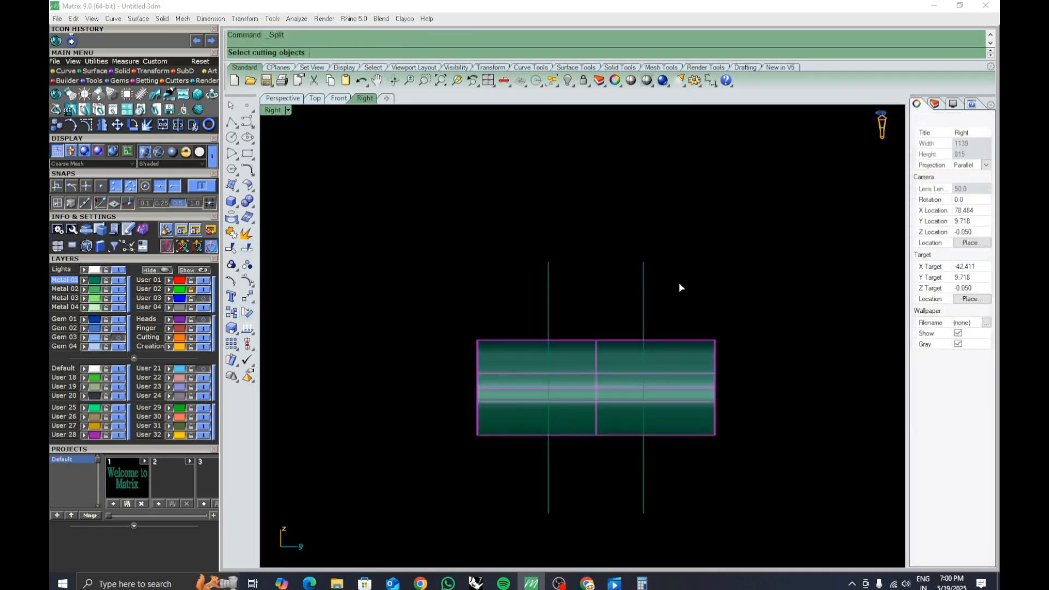
pyautogui.moveTo(678, 282); pyautogui.dragTo(489, 306)
pyautogui.press('Return')
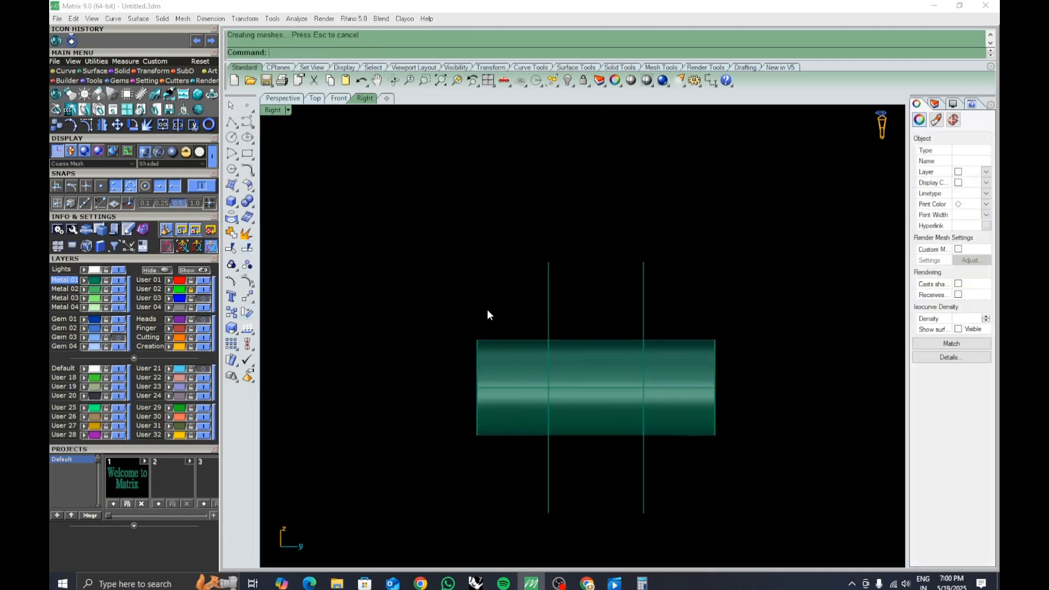
# Cap the two end segments of the split cylinders.
pyautogui.click(510, 378)
pyautogui.moveTo(507, 496); pyautogui.dragTo(499, 318)
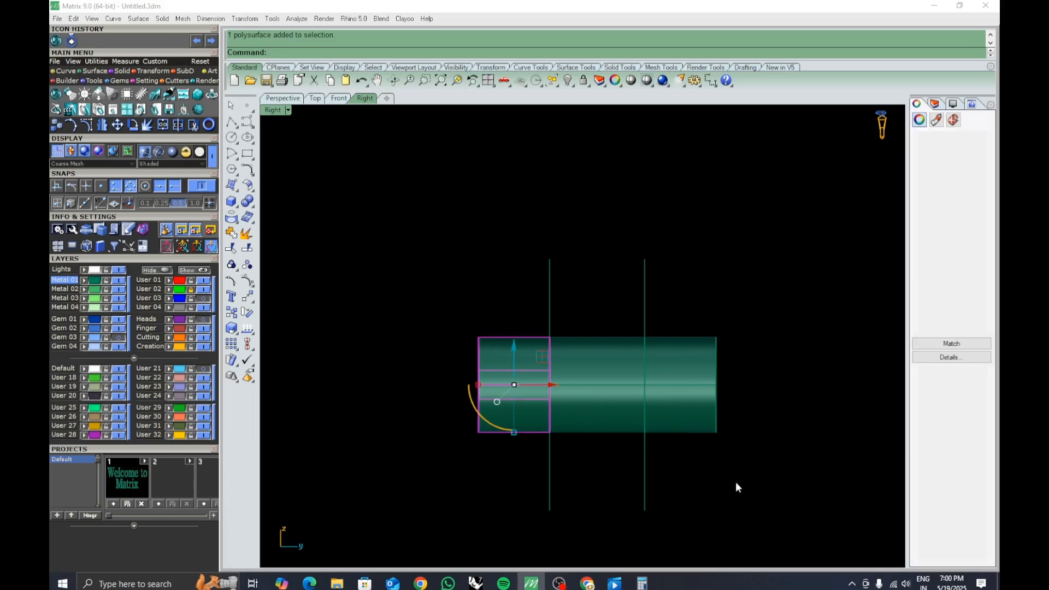
pyautogui.moveTo(736, 481); pyautogui.dragTo(645, 336)
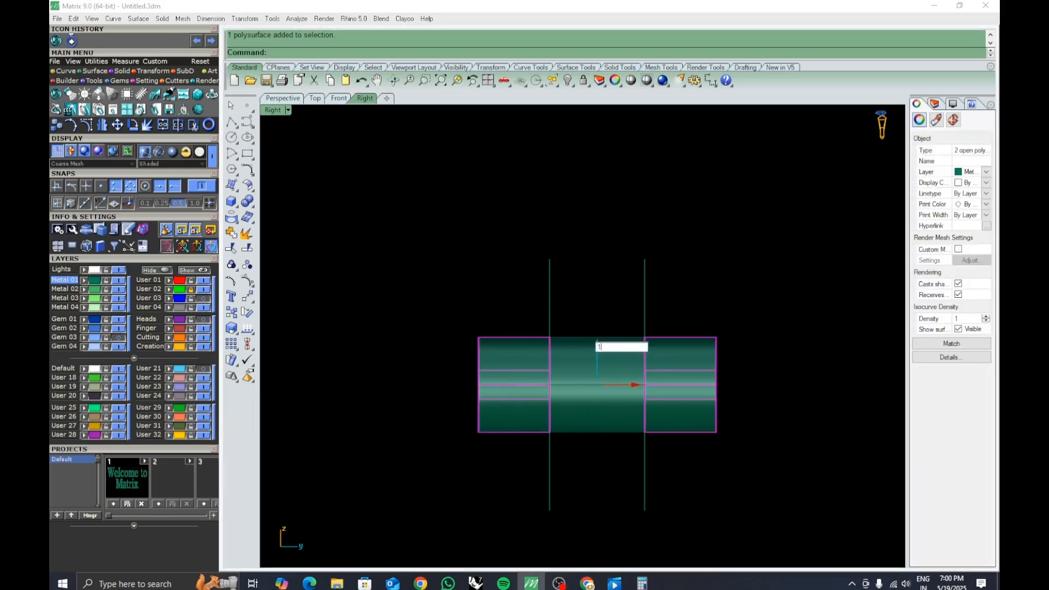
pyautogui.press('Return')
pyautogui.click(281, 100)
pyautogui.moveTo(505, 184); pyautogui.dragTo(642, 300, button='right')
pyautogui.click(577, 266)
pyautogui.scroll(10, 571, 257)
pyautogui.click(556, 242)
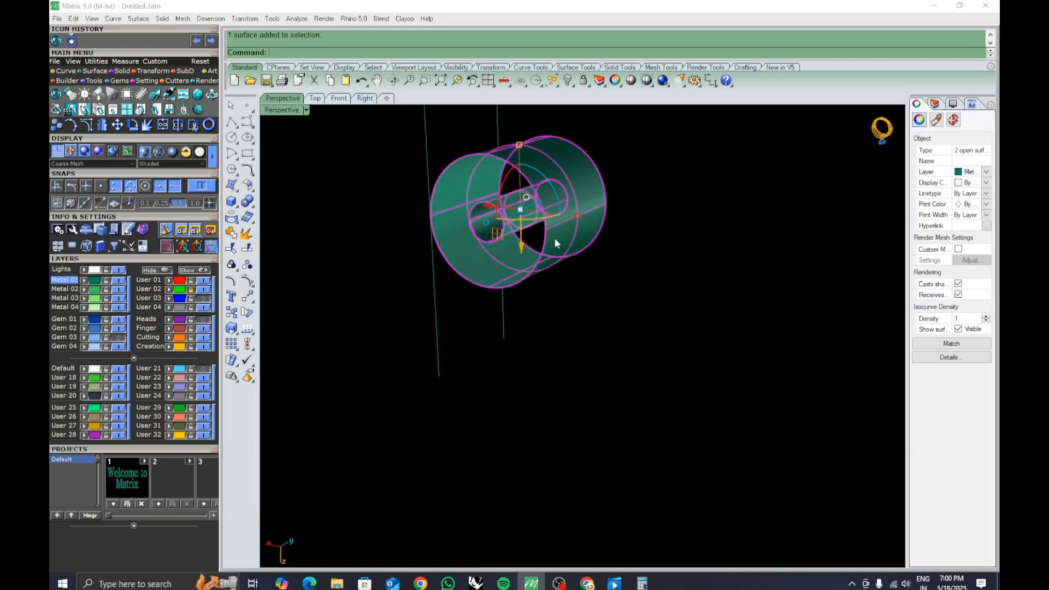
pyautogui.press('Return')
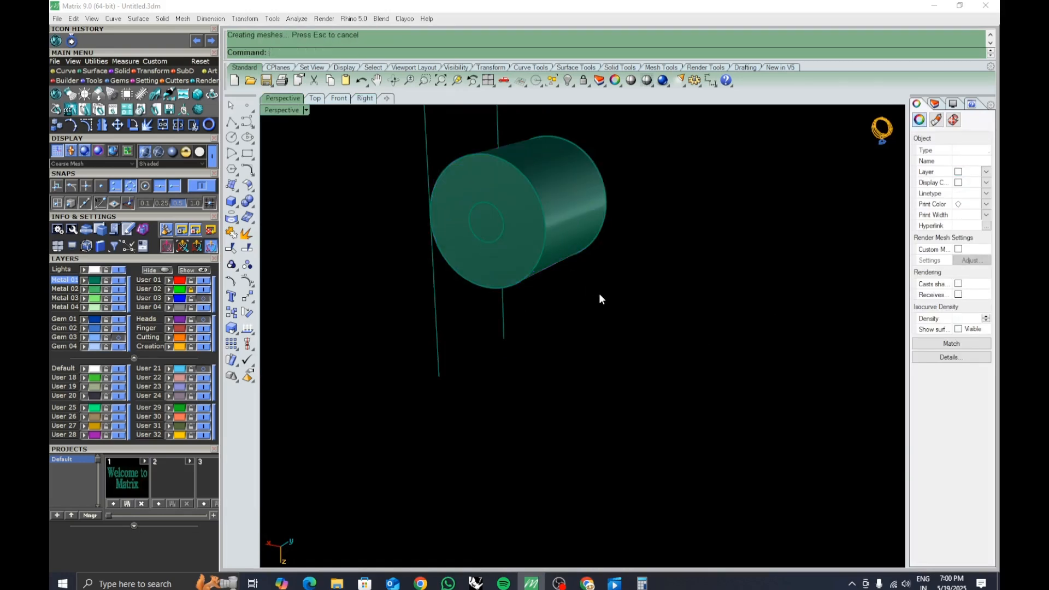
# Boolean-difference the inner cylinder from the outer tube segment to hollow it.
pyautogui.click(509, 237)
pyautogui.click(535, 268)
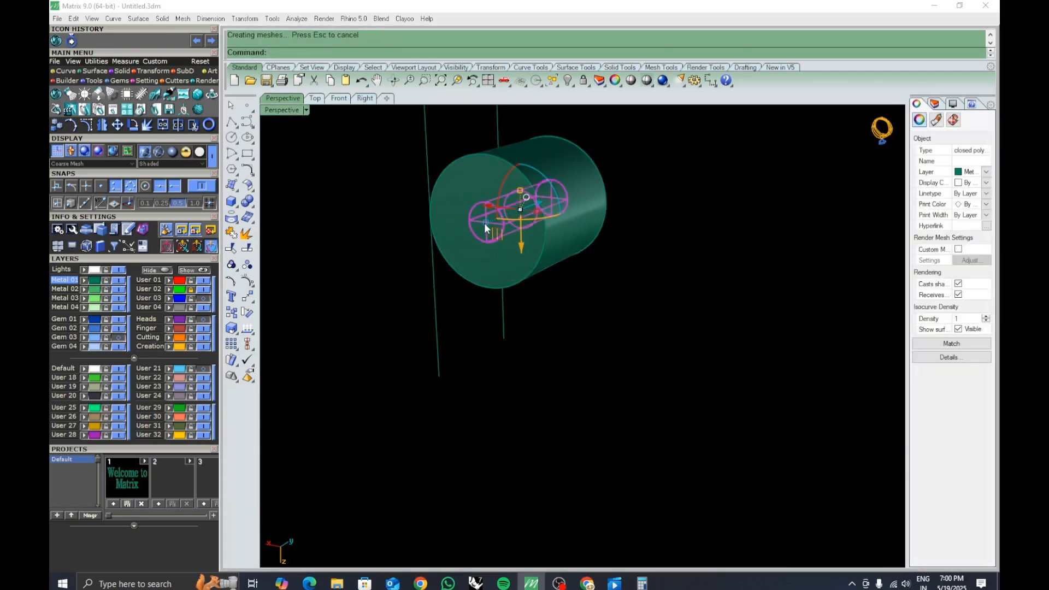
pyautogui.moveTo(484, 223); pyautogui.dragTo(459, 232)
pyautogui.click(654, 320)
pyautogui.write('bd')
pyautogui.press('Return')
pyautogui.click(566, 241)
pyautogui.press('Return')
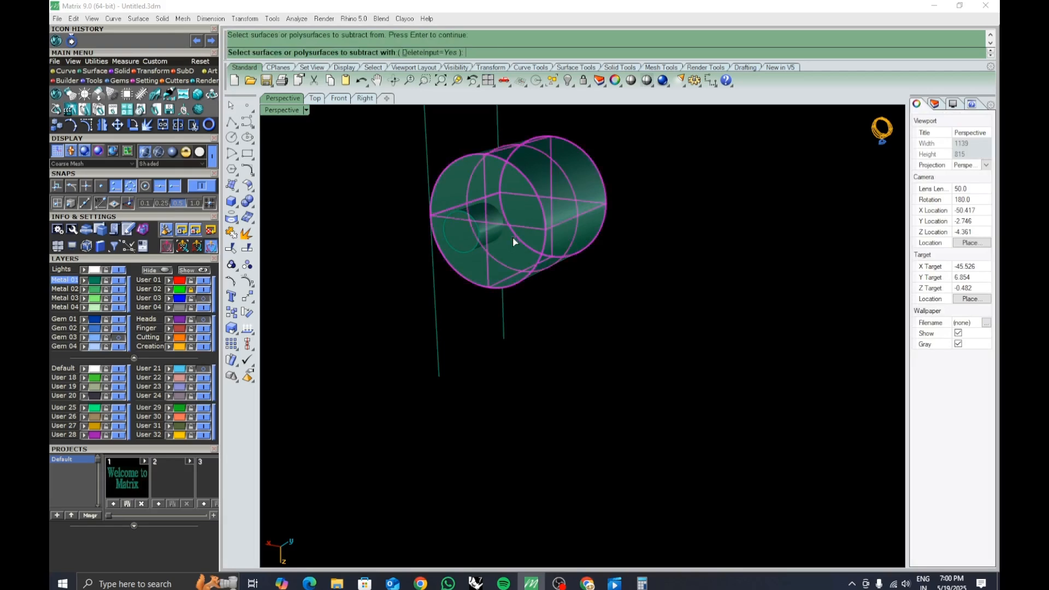
pyautogui.click(493, 227)
pyautogui.press('Return')
# Cap the remaining hollow tube segments.
pyautogui.scroll(-5, 635, 363)
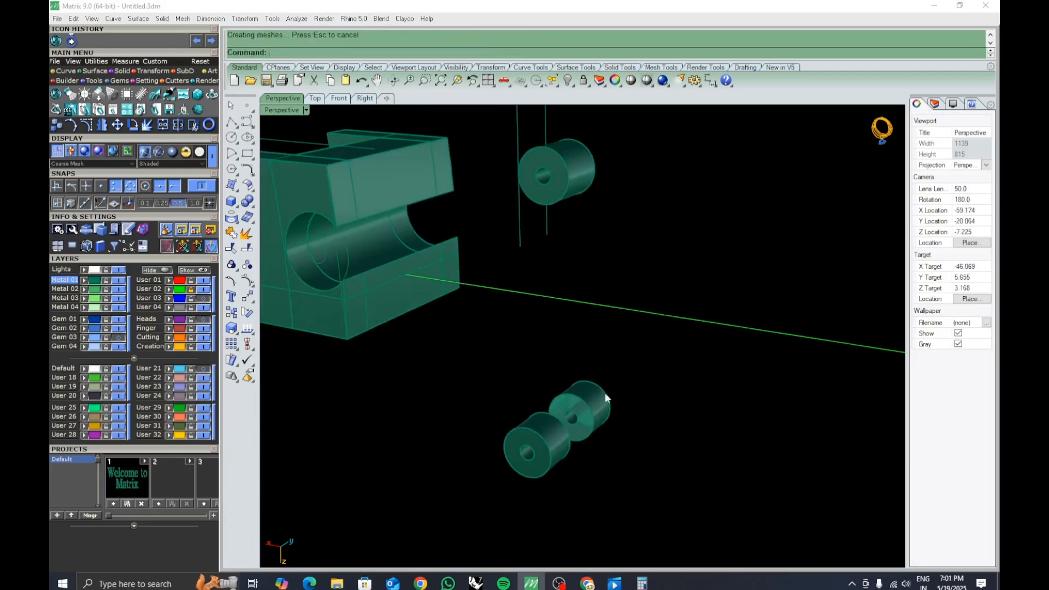
pyautogui.press('Return')
pyautogui.moveTo(612, 520); pyautogui.dragTo(504, 365)
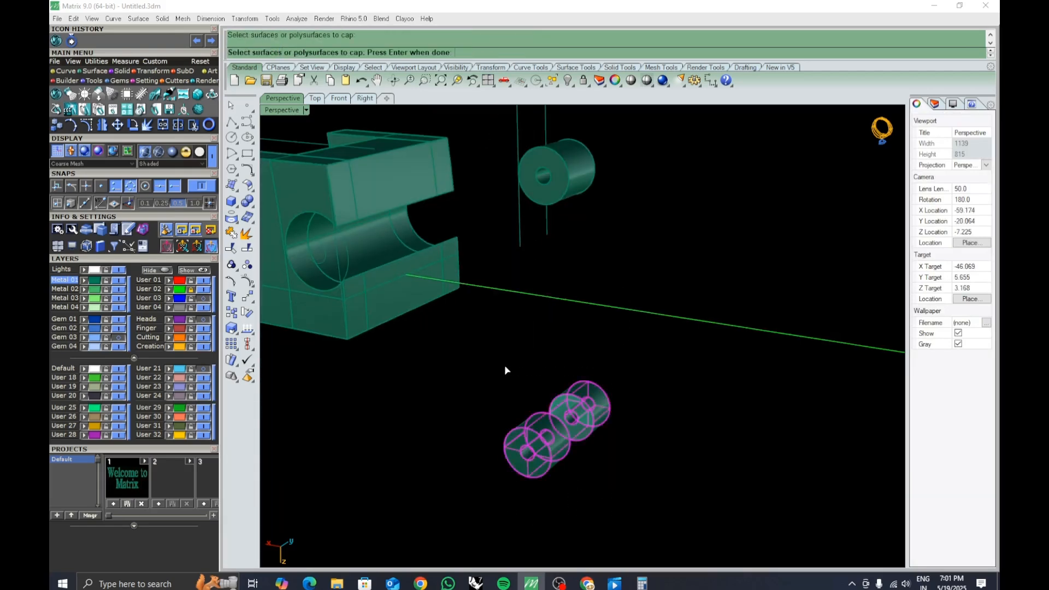
pyautogui.press('Return')
# Rearrange the three tube segments back into a single row.
pyautogui.moveTo(644, 476); pyautogui.dragTo(643, 199, button='right')
pyautogui.click(645, 202)
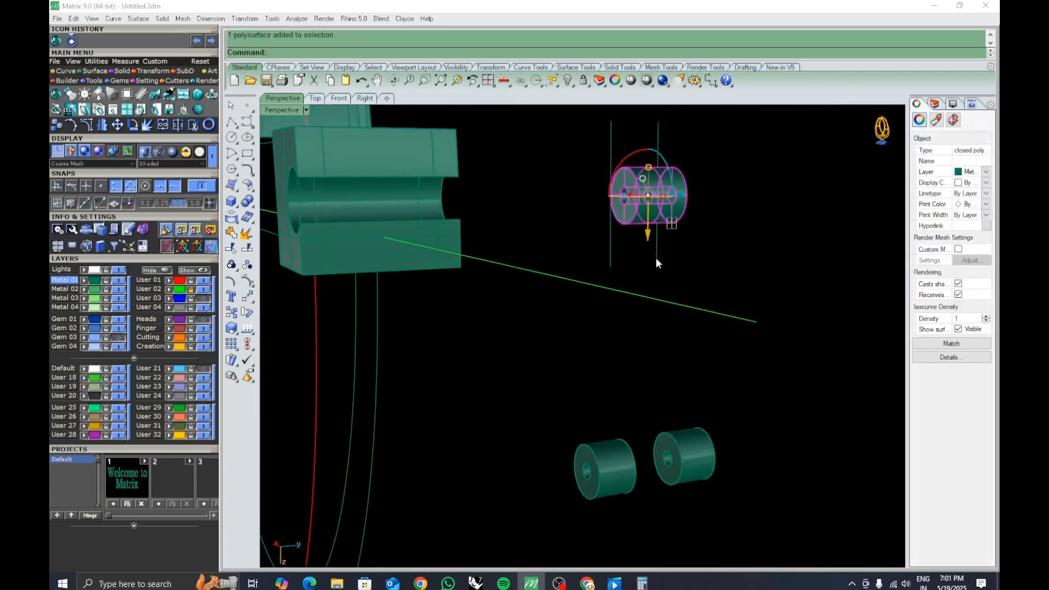
pyautogui.scroll(-7, 771, 315)
pyautogui.moveTo(795, 367); pyautogui.dragTo(600, 339, button='right')
pyautogui.click(685, 424)
pyautogui.moveTo(599, 340); pyautogui.dragTo(762, 468)
pyautogui.click(653, 426)
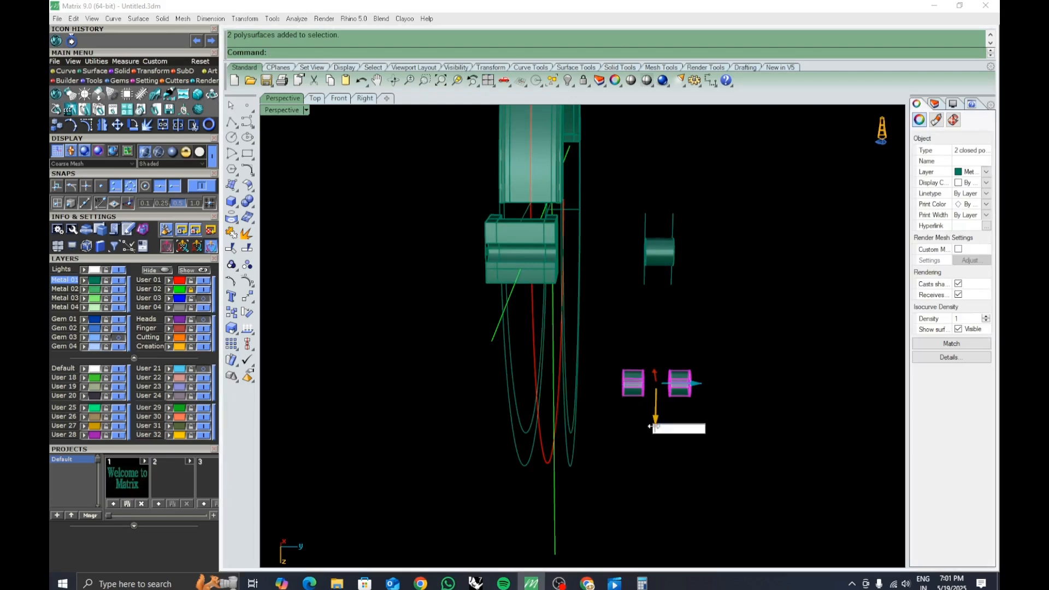
pyautogui.press('Return')
pyautogui.click(653, 437)
pyautogui.moveTo(656, 434); pyautogui.dragTo(643, 214, button='right')
pyautogui.scroll(7, 642, 214)
pyautogui.click(692, 288)
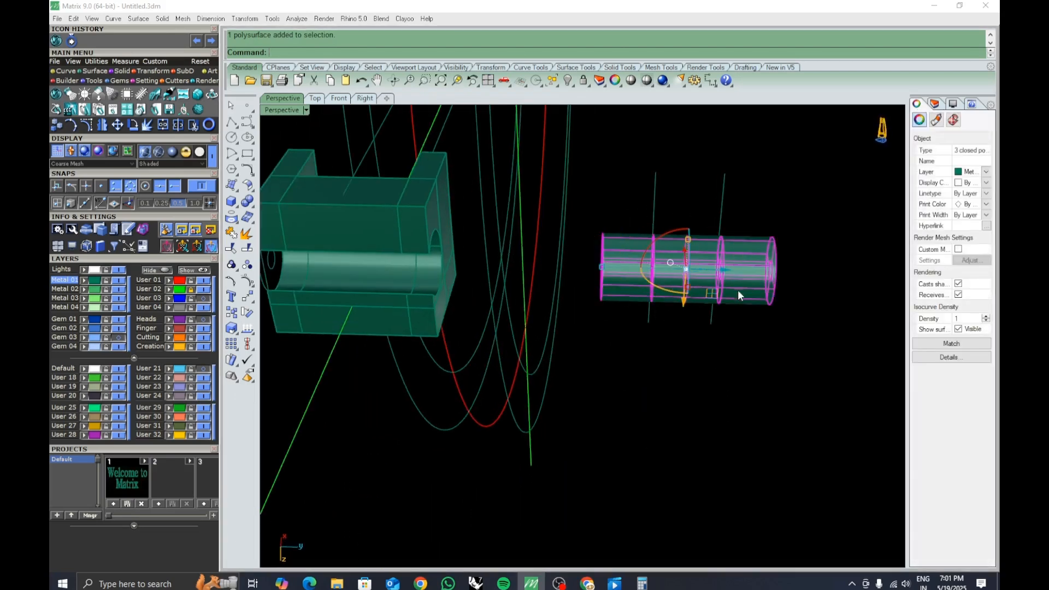
# Move the three tube segments -10 units back into the clasp block.
pyautogui.click(723, 271)
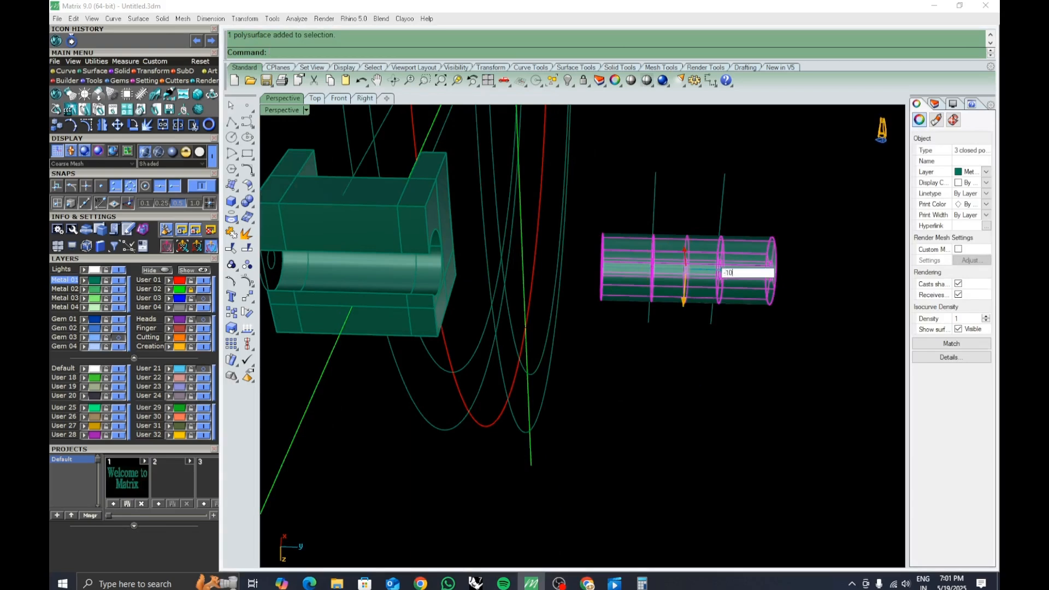
pyautogui.press('Return')
pyautogui.moveTo(640, 358); pyautogui.dragTo(578, 315, button='right')
pyautogui.click(662, 367)
pyautogui.scroll(-7, 628, 373)
pyautogui.click(578, 314)
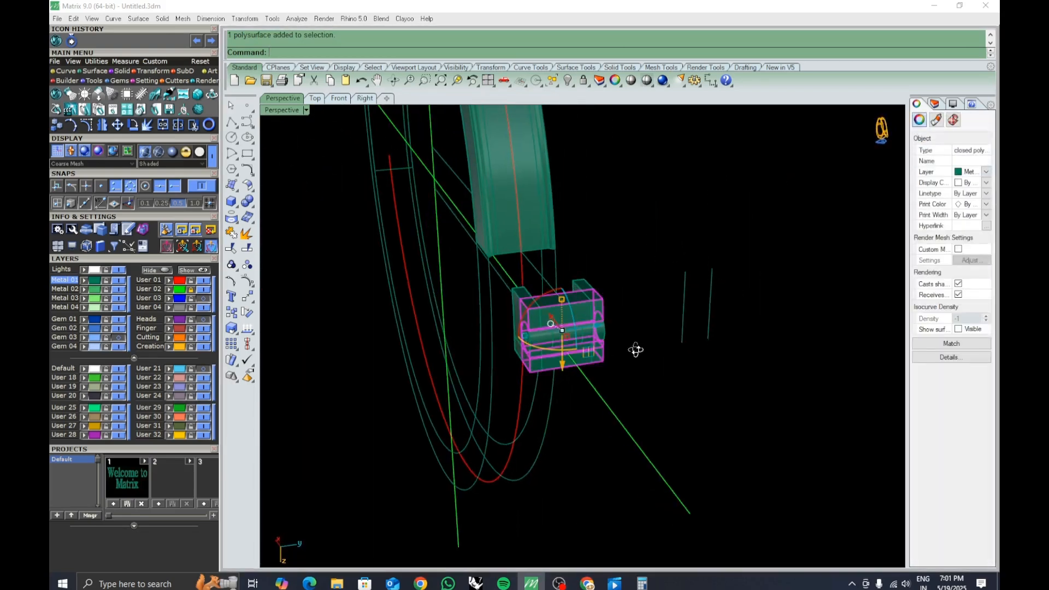
pyautogui.moveTo(636, 350); pyautogui.dragTo(632, 362, button='right')
pyautogui.scroll(5, 591, 301)
pyautogui.keyDown('shift'); pyautogui.click(591, 299); pyautogui.keyUp('shift')
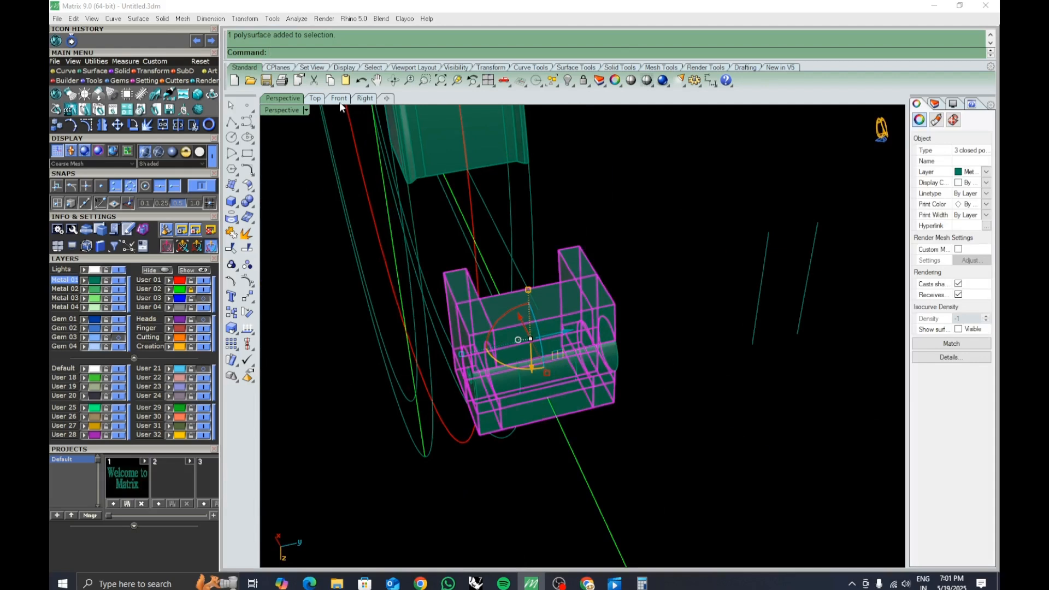
# Draw a horizontal line through the tube's centre across the clasp block.
pyautogui.click(339, 100)
pyautogui.moveTo(710, 373); pyautogui.dragTo(672, 366, button='right')
pyautogui.scroll(-7, 681, 402)
pyautogui.moveTo(680, 402); pyautogui.dragTo(566, 375, button='right')
pyautogui.scroll(-3, 651, 362)
pyautogui.moveTo(650, 362); pyautogui.dragTo(560, 368, button='right')
pyautogui.scroll(-2, 590, 357)
pyautogui.moveTo(496, 375)
pyautogui.mouseDown(button='right')
pyautogui.moveTo(471, 387)
pyautogui.moveTo(506, 387)
pyautogui.mouseUp(button='right')
pyautogui.click(231, 155)
pyautogui.scroll(3, 513, 340)
pyautogui.moveTo(513, 339); pyautogui.dragTo(583, 368, button='right')
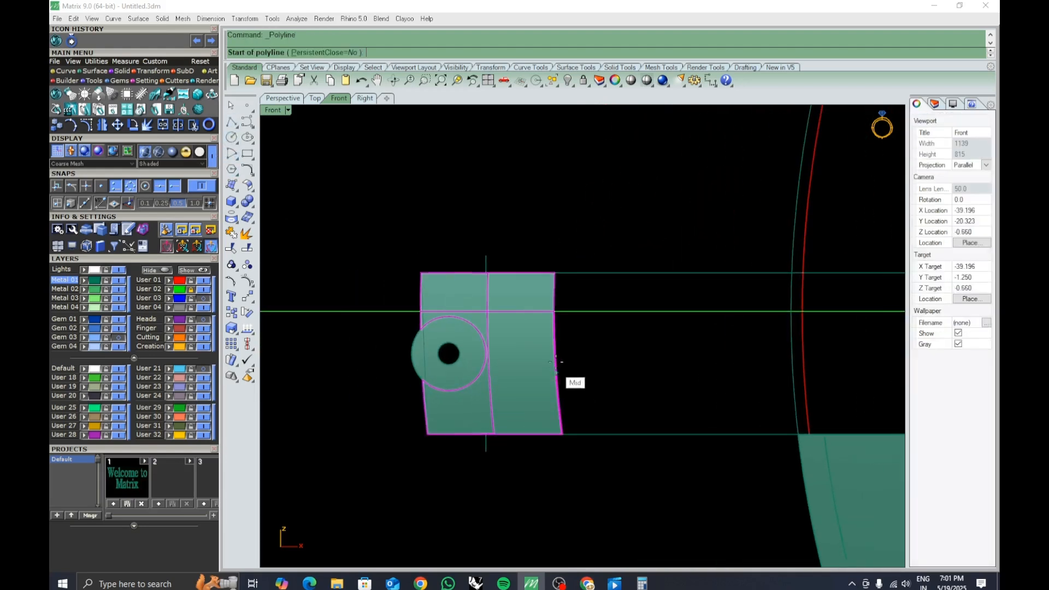
pyautogui.click(411, 355)
pyautogui.click(634, 353)
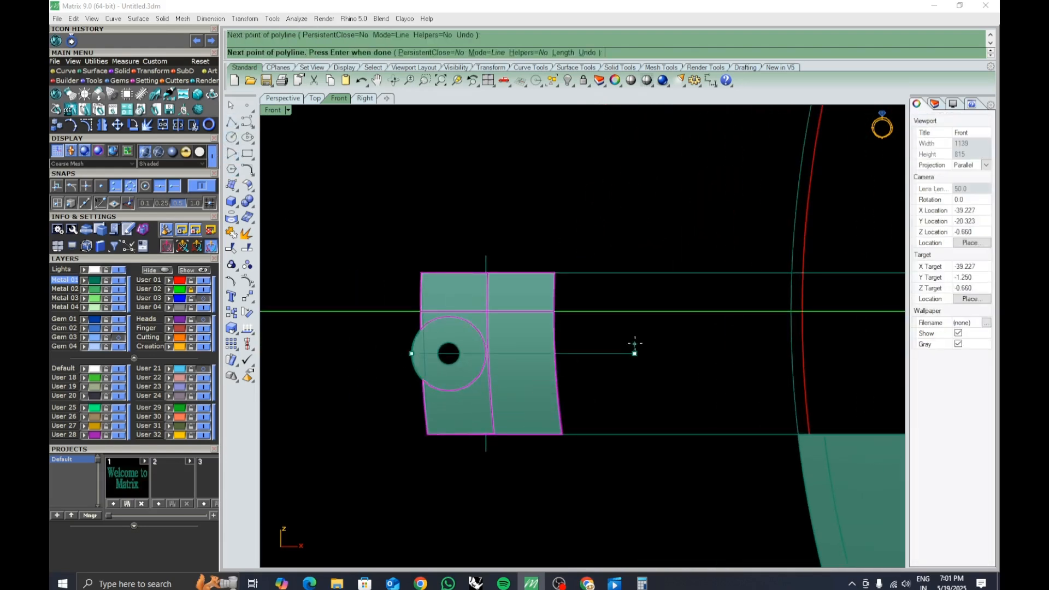
pyautogui.press('Return')
# Split the three tube segments lengthwise with the horizontal line.
pyautogui.moveTo(569, 354); pyautogui.dragTo(486, 354)
pyautogui.moveTo(613, 397); pyautogui.dragTo(585, 408)
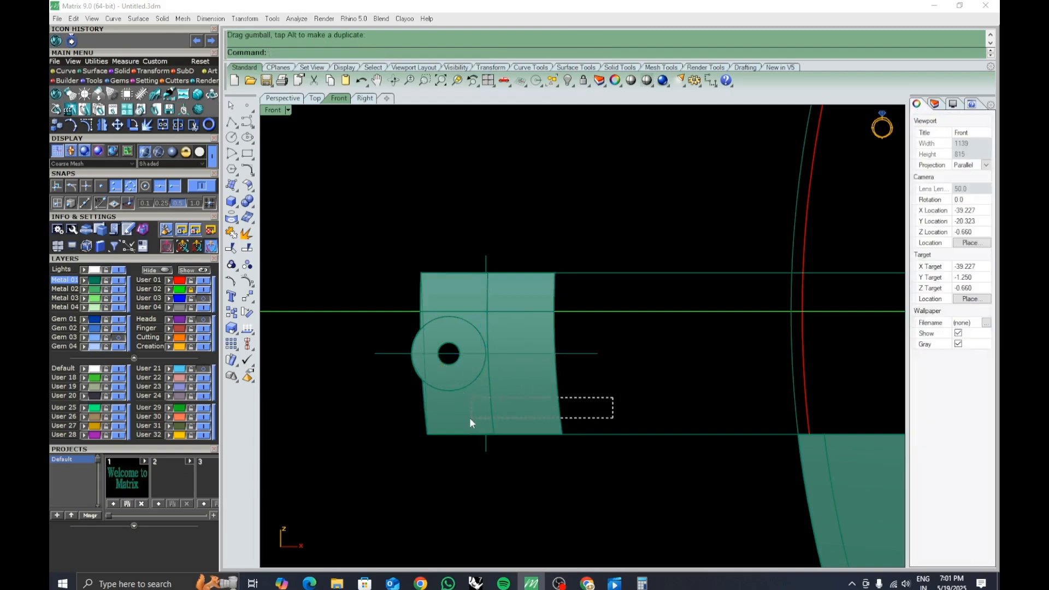
pyautogui.moveTo(471, 417); pyautogui.dragTo(471, 419)
pyautogui.keyDown('ctrl'); pyautogui.moveTo(506, 267); pyautogui.dragTo(475, 275); pyautogui.keyUp('ctrl')
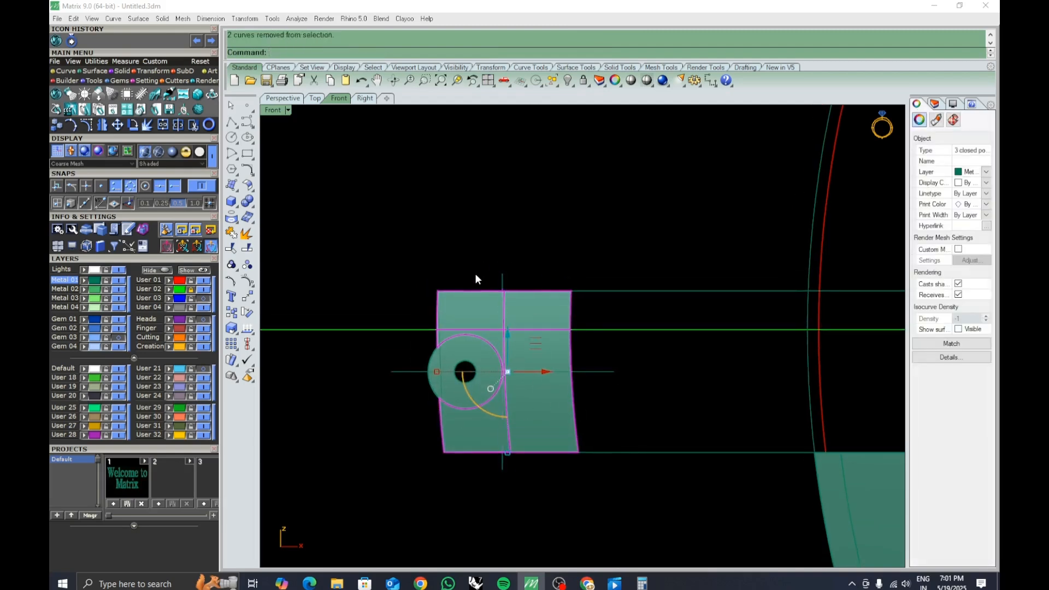
pyautogui.scroll(2, 614, 382)
pyautogui.scroll(-2, 613, 383)
pyautogui.click(232, 248)
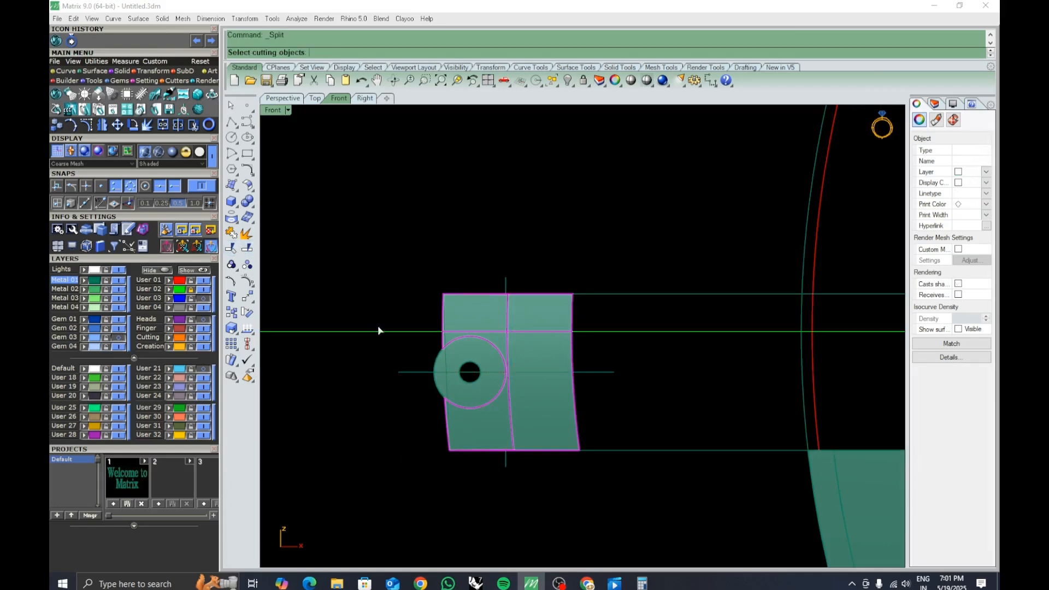
pyautogui.click(585, 373)
pyautogui.rightClick(585, 372)
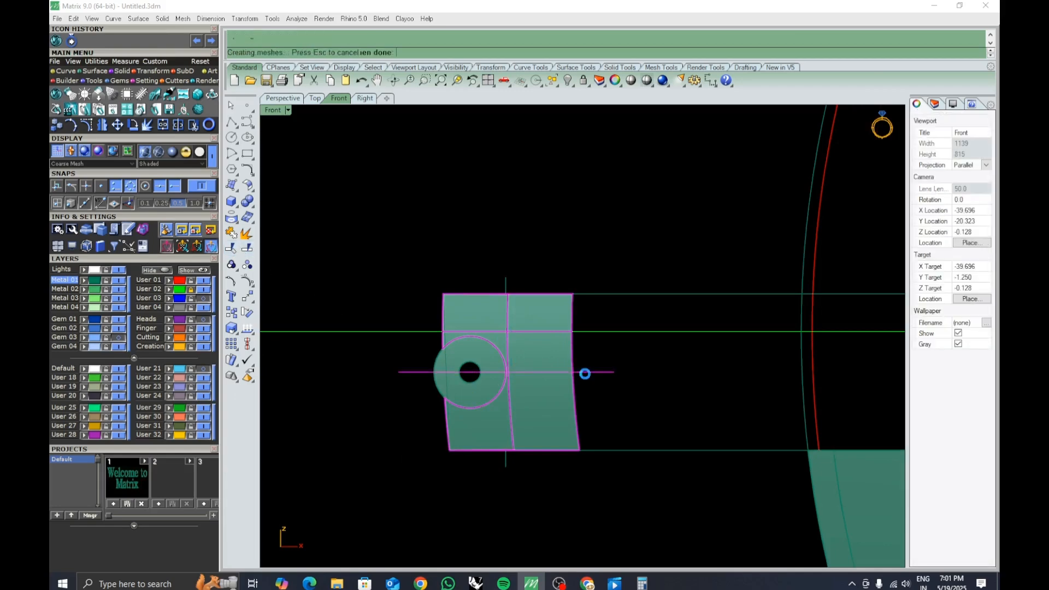
# Inspect the split tube halves inside the clasp block in the perspective view.
pyautogui.click(600, 398)
pyautogui.click(562, 406)
pyautogui.click(634, 408)
pyautogui.click(283, 98)
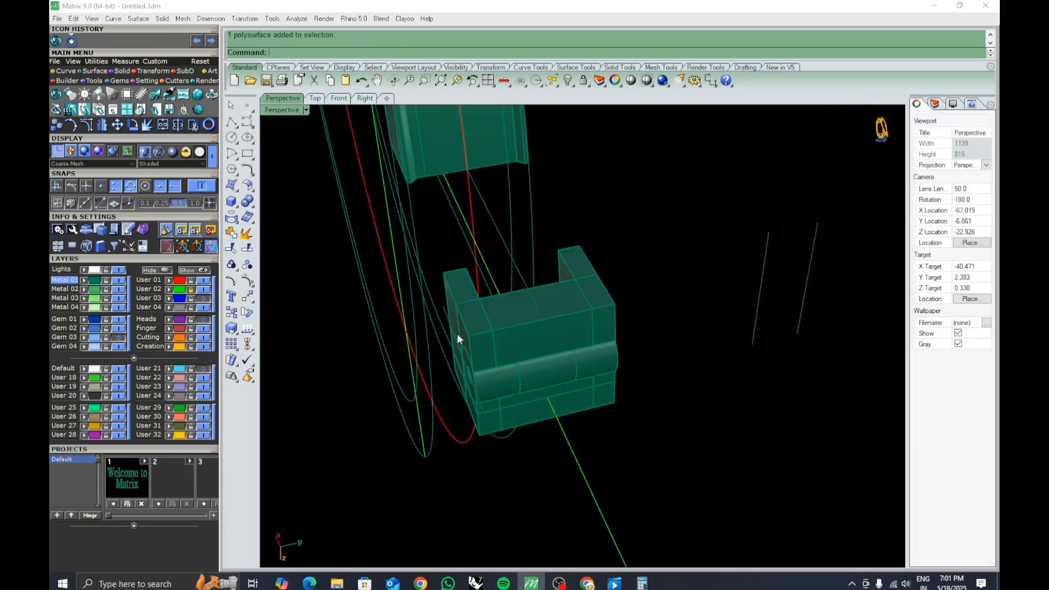
pyautogui.moveTo(457, 333); pyautogui.dragTo(484, 329, button='right')
pyautogui.click(534, 328)
pyautogui.keyDown('shift'); pyautogui.click(619, 279); pyautogui.keyUp('shift')
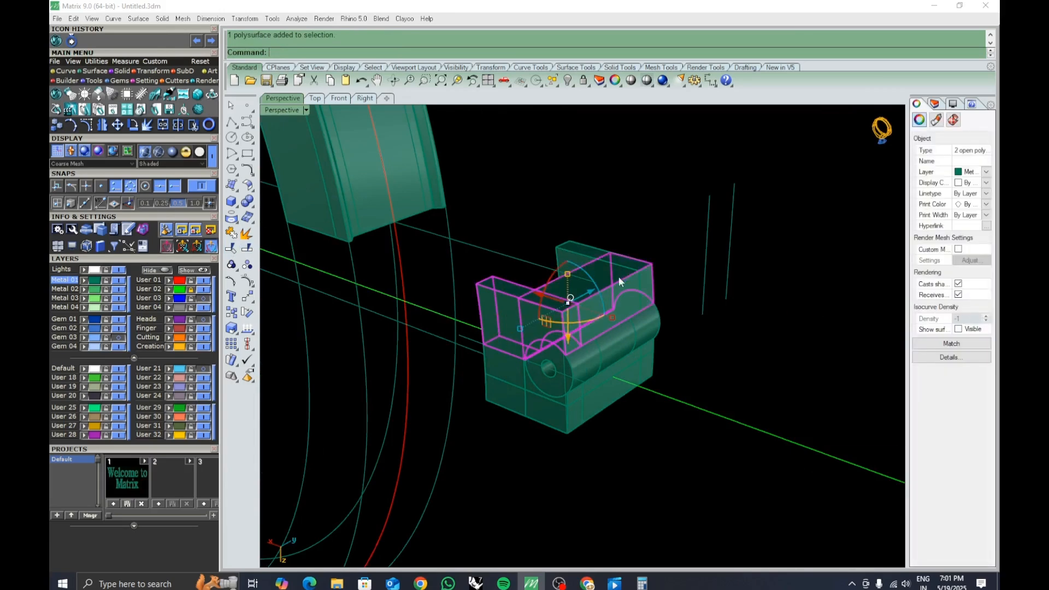
pyautogui.click(524, 451)
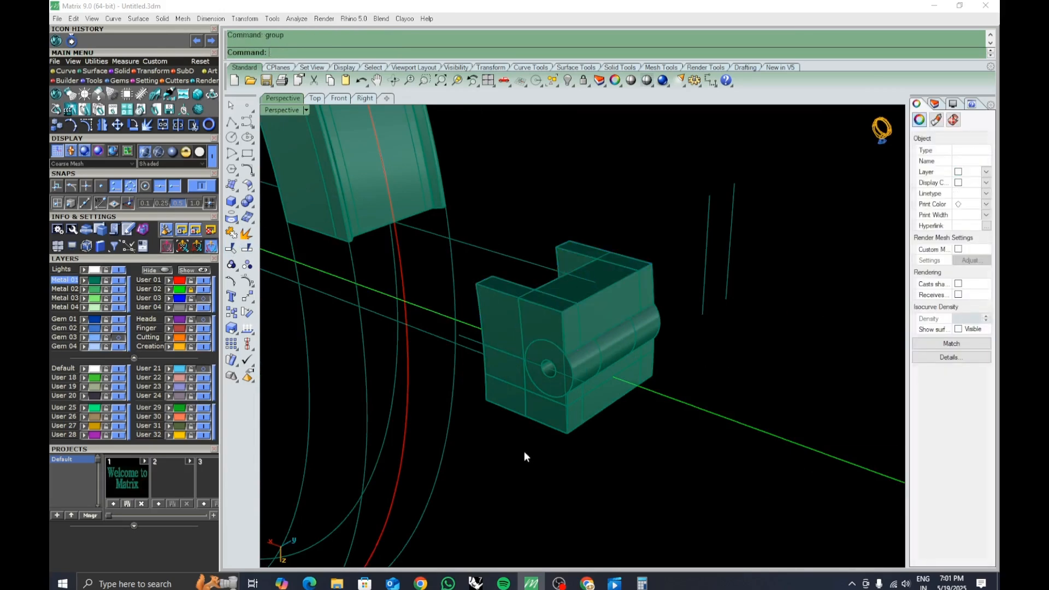
# Try to drag the lower tube halves downward out of the clasp block.
pyautogui.click(517, 412)
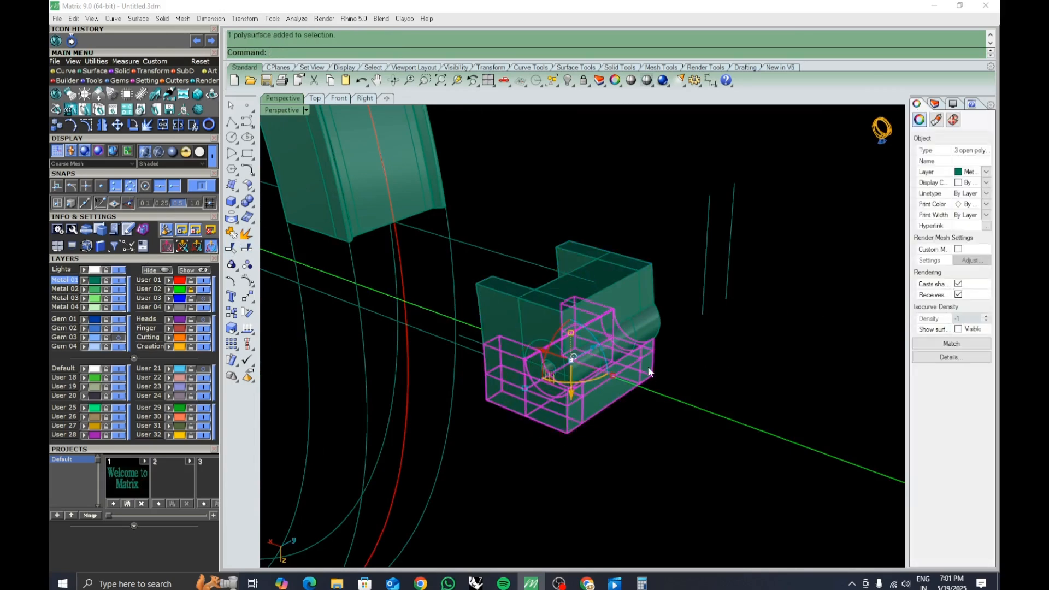
pyautogui.click(640, 449)
pyautogui.moveTo(640, 449); pyautogui.dragTo(616, 411, button='right')
pyautogui.click(621, 403)
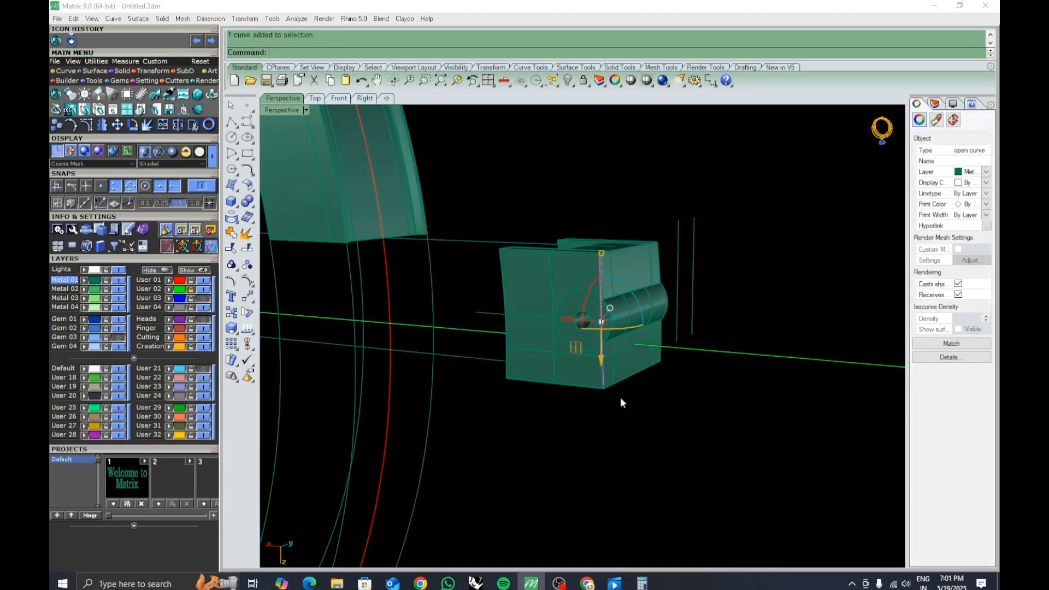
pyautogui.click(625, 372)
pyautogui.moveTo(625, 371); pyautogui.dragTo(544, 325, button='right')
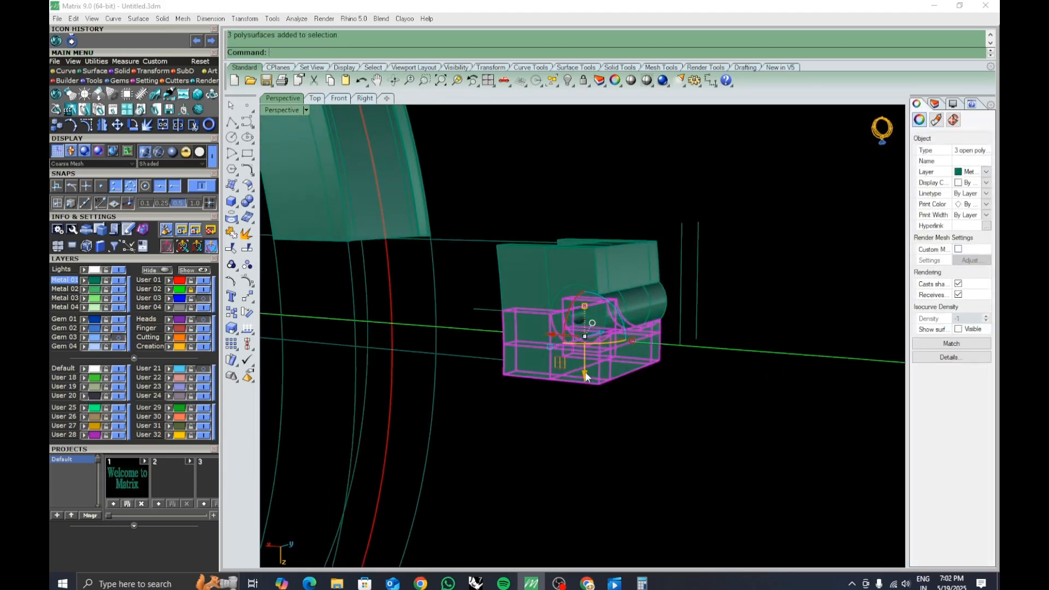
pyautogui.moveTo(585, 376); pyautogui.dragTo(585, 409)
pyautogui.click(638, 423)
pyautogui.moveTo(637, 423); pyautogui.dragTo(674, 375, button='right')
pyautogui.scroll(3, 630, 337)
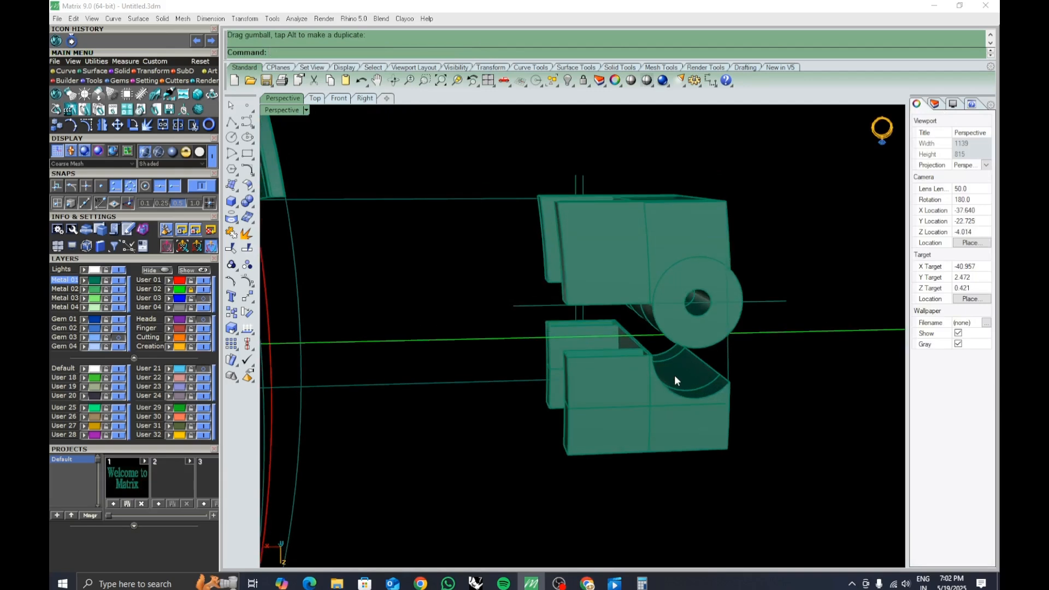
pyautogui.hotkey('ctrl', 'z')
pyautogui.moveTo(736, 413); pyautogui.dragTo(701, 415, button='right')
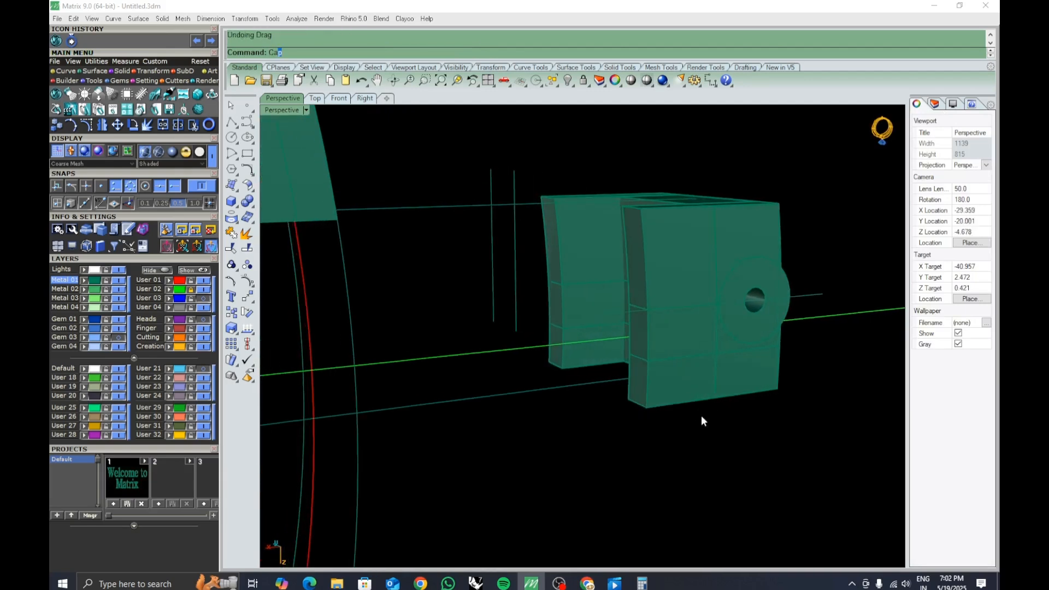
pyautogui.moveTo(704, 438); pyautogui.dragTo(527, 161)
pyautogui.press('Return')
pyautogui.moveTo(582, 296); pyautogui.dragTo(641, 335, button='right')
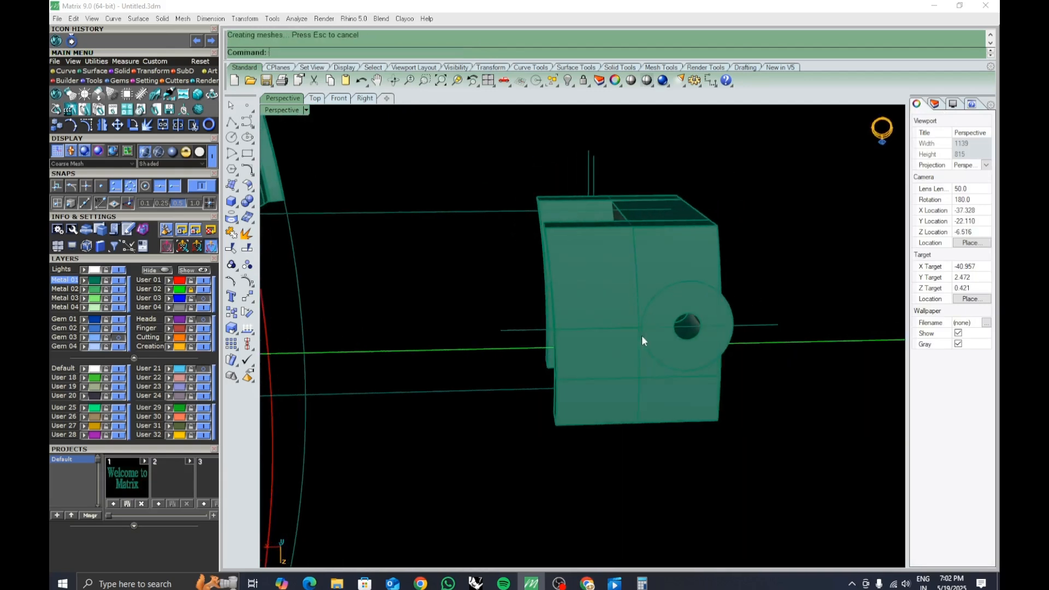
pyautogui.click(660, 390)
pyautogui.moveTo(626, 380); pyautogui.dragTo(628, 430)
pyautogui.click(732, 426)
pyautogui.moveTo(732, 425); pyautogui.dragTo(712, 377, button='right')
pyautogui.hotkey('ctrl', 'z')
# Select the tube segments and move them -20 units along the tube axis out of the block.
pyautogui.click(737, 417)
pyautogui.moveTo(737, 417); pyautogui.dragTo(554, 330, button='right')
pyautogui.click(619, 298)
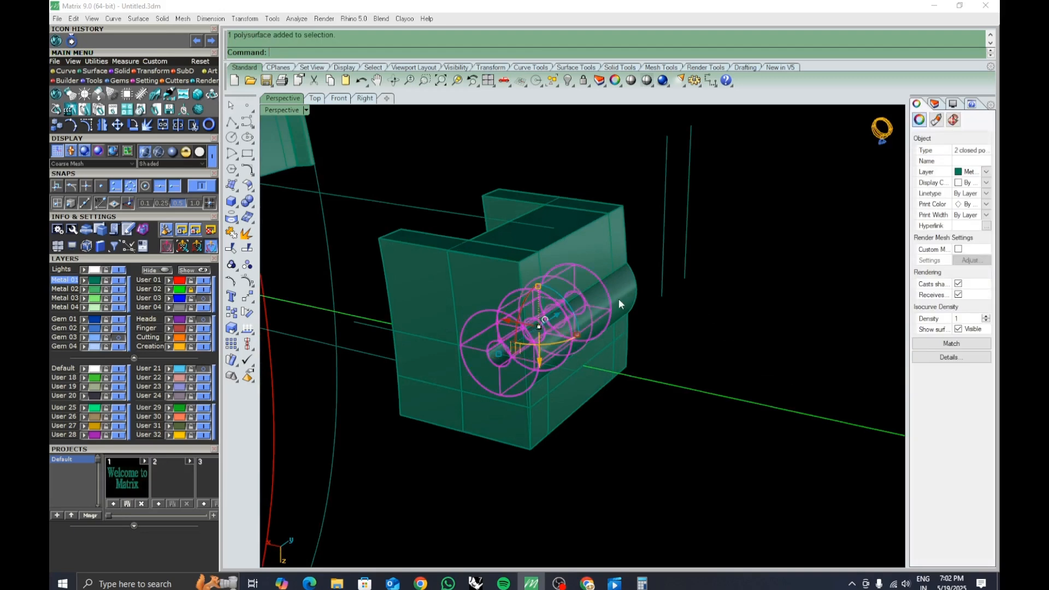
pyautogui.click(523, 315)
pyautogui.write('-')
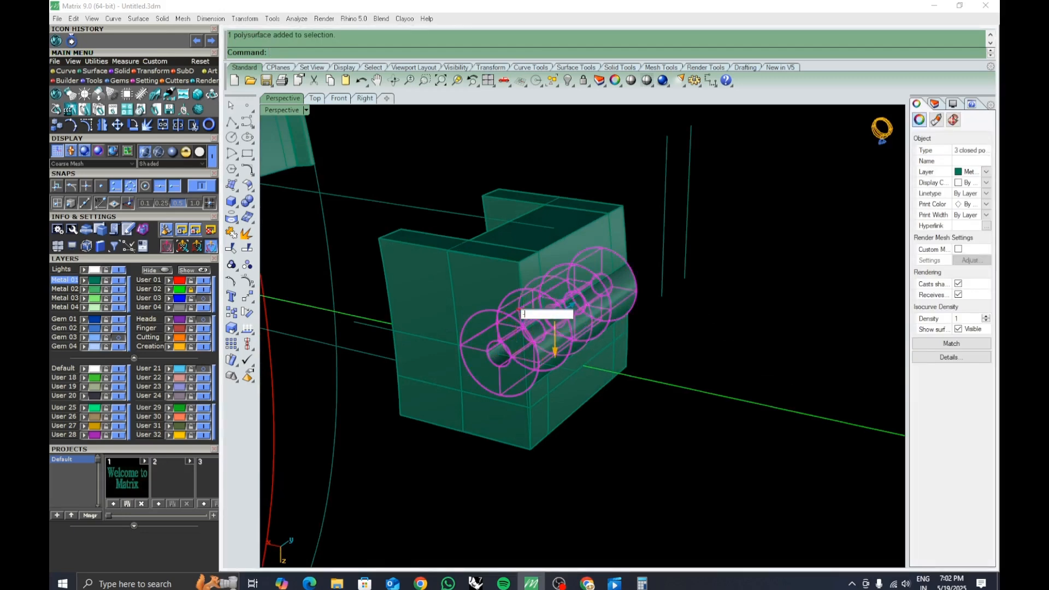
pyautogui.write('20')
pyautogui.press('Return')
# Extract a copy of the curved channel surface inside the clasp block.
pyautogui.click(671, 464)
pyautogui.moveTo(671, 464); pyautogui.dragTo(578, 383, button='right')
pyautogui.click(248, 234)
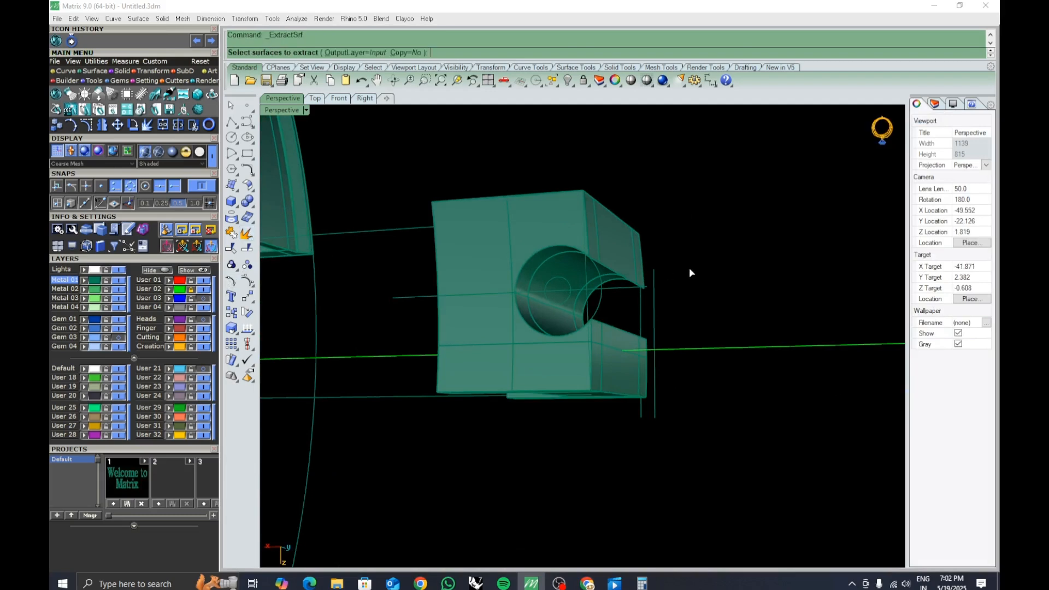
pyautogui.scroll(3, 562, 247)
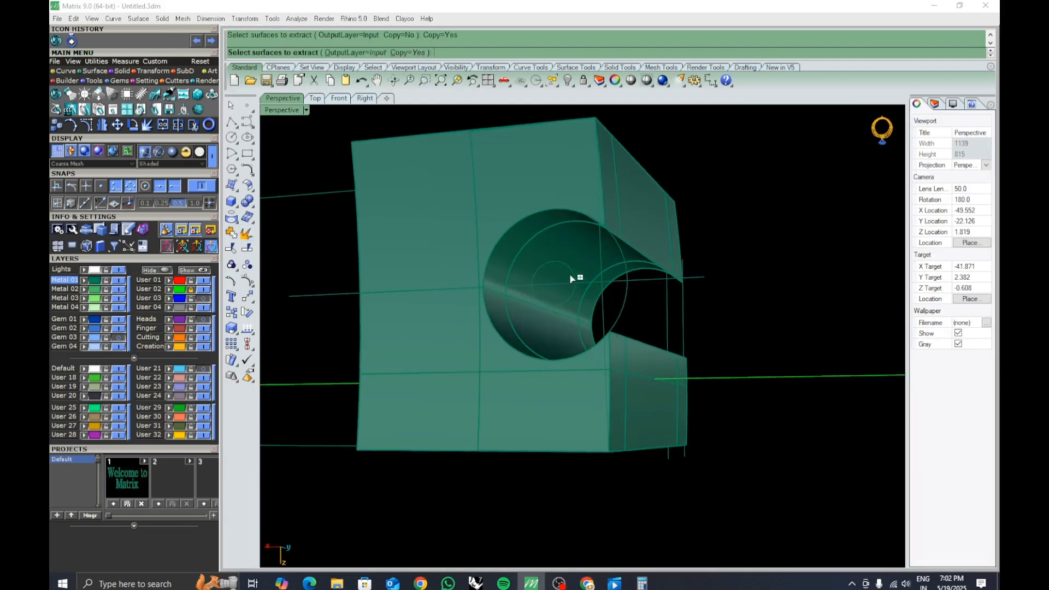
pyautogui.click(576, 240)
pyautogui.click(557, 345)
pyautogui.moveTo(558, 344); pyautogui.dragTo(560, 331, button='right')
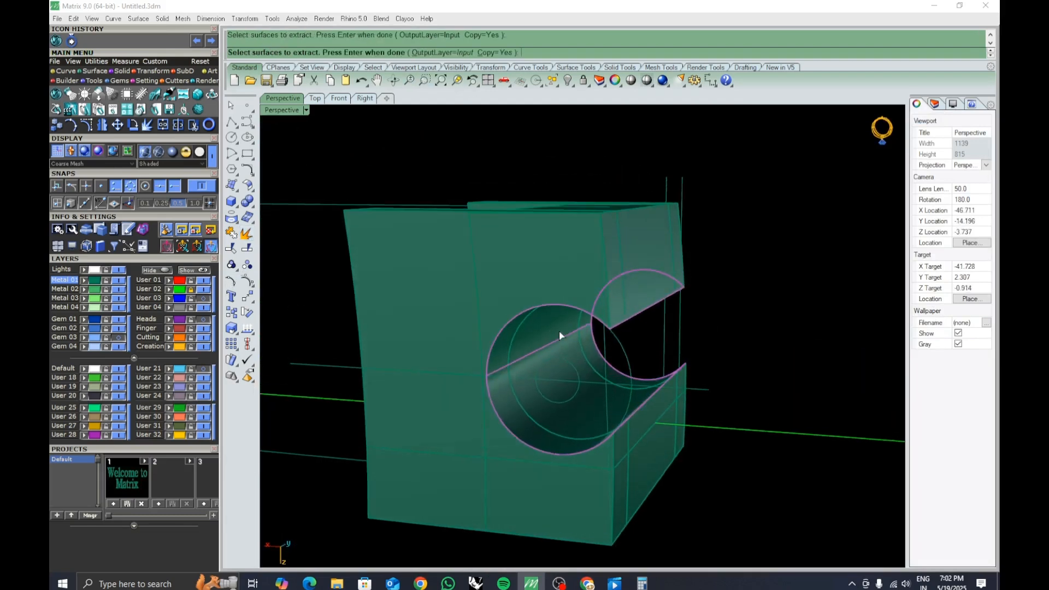
pyautogui.press('Return')
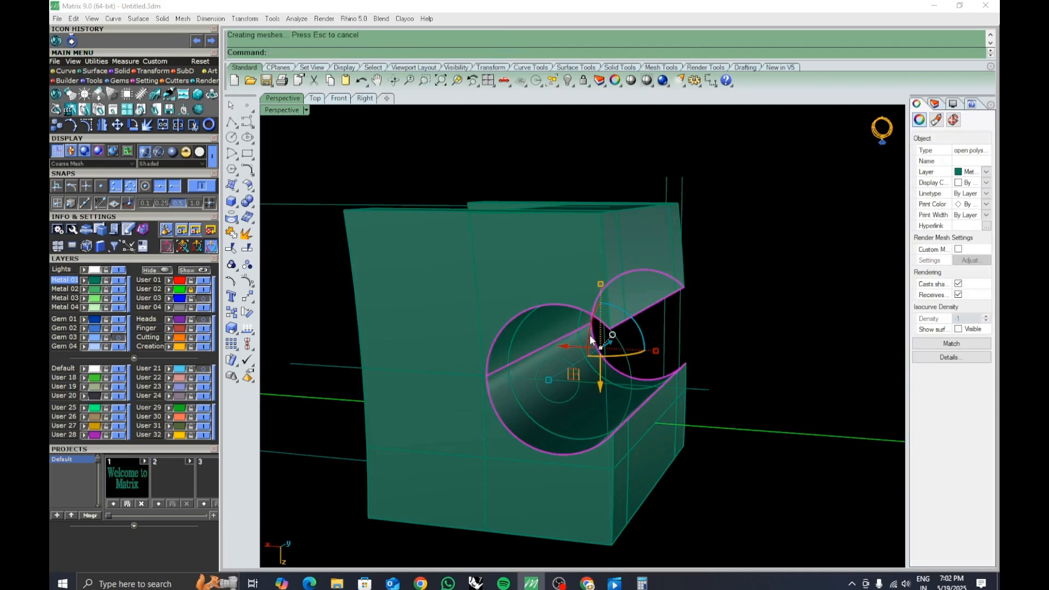
# Offset the extracted channel surface outward by 1.8 as a solid, flipping its direction.
pyautogui.write('OffsetSrf')
pyautogui.press('Return')
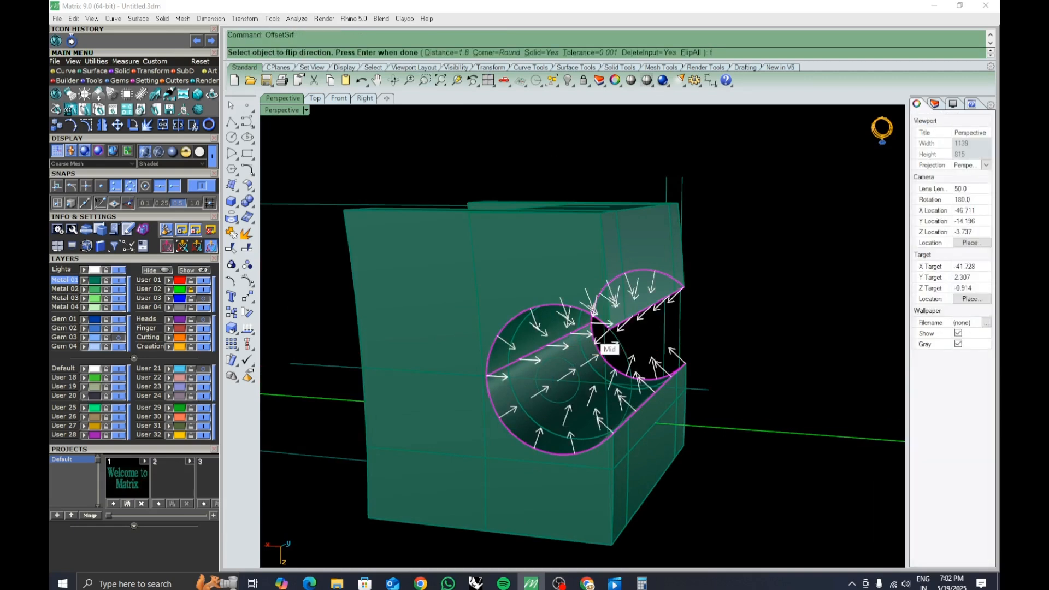
pyautogui.write('f')
pyautogui.press('Return')
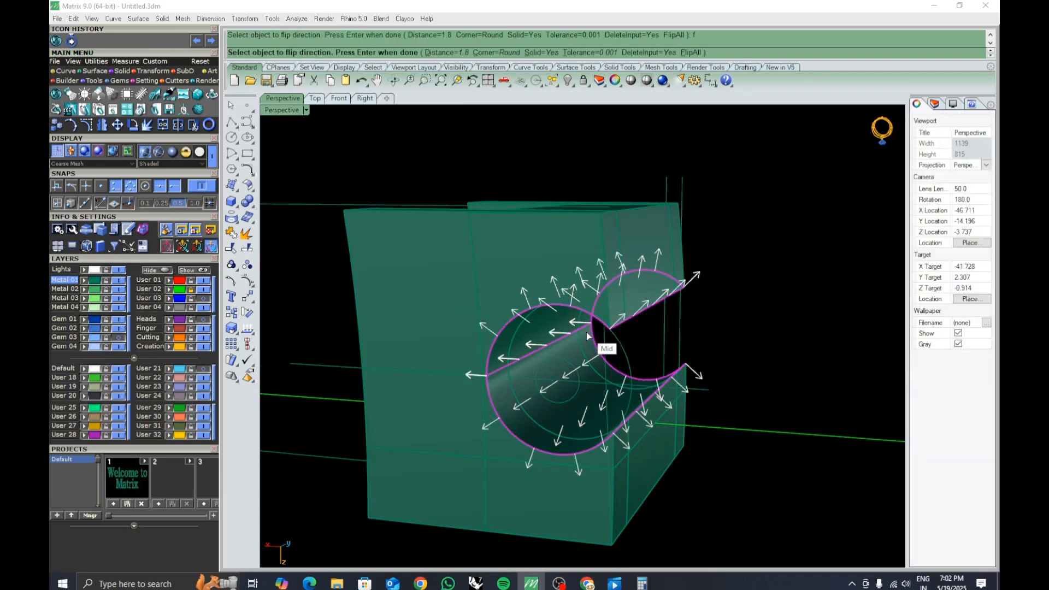
pyautogui.press('Return')
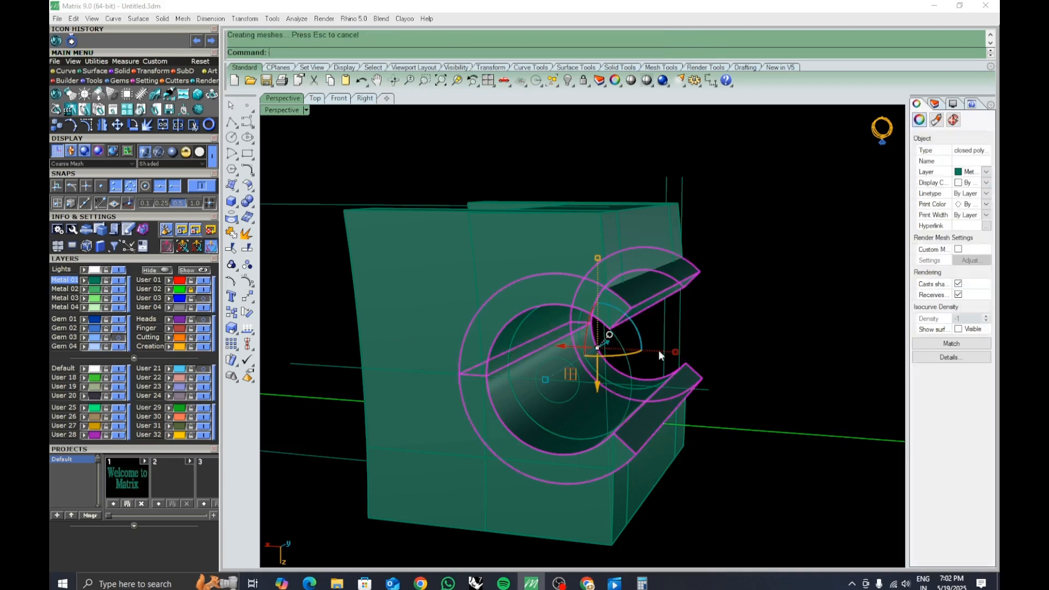
# Draw a vertical line along the clasp block's side face in the front view.
pyautogui.click(715, 350)
pyautogui.keyDown('shift'); pyautogui.moveTo(714, 364); pyautogui.dragTo(659, 322, button='right'); pyautogui.keyUp('shift')
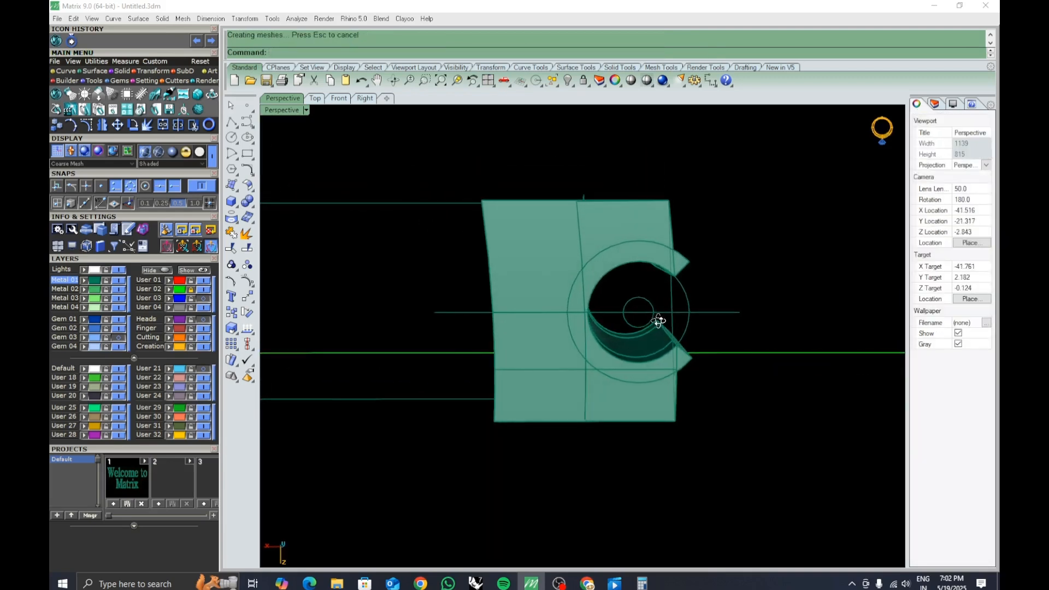
pyautogui.click(339, 99)
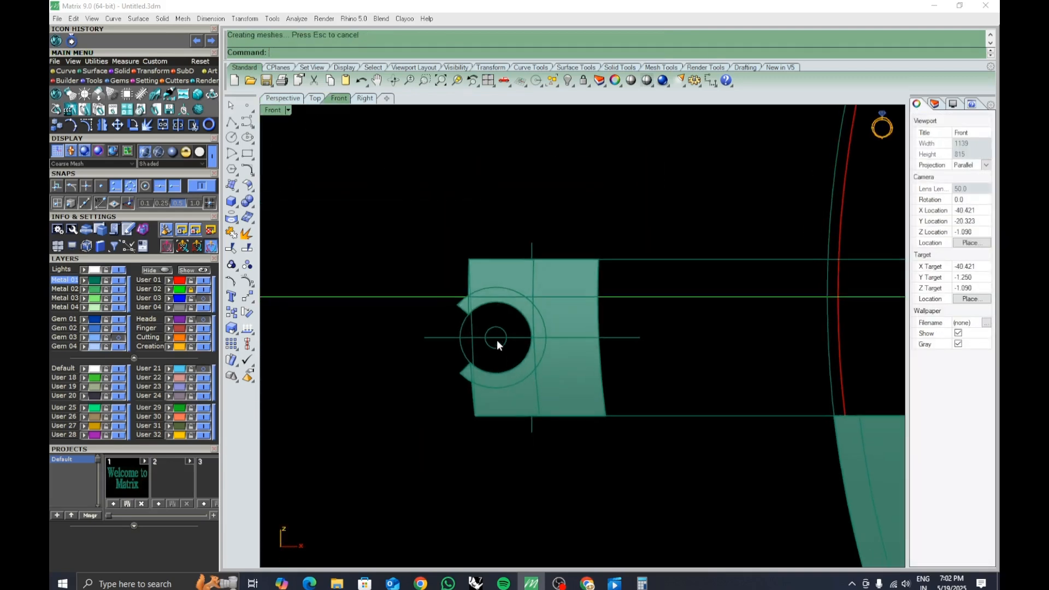
pyautogui.click(232, 122)
pyautogui.scroll(3, 485, 234)
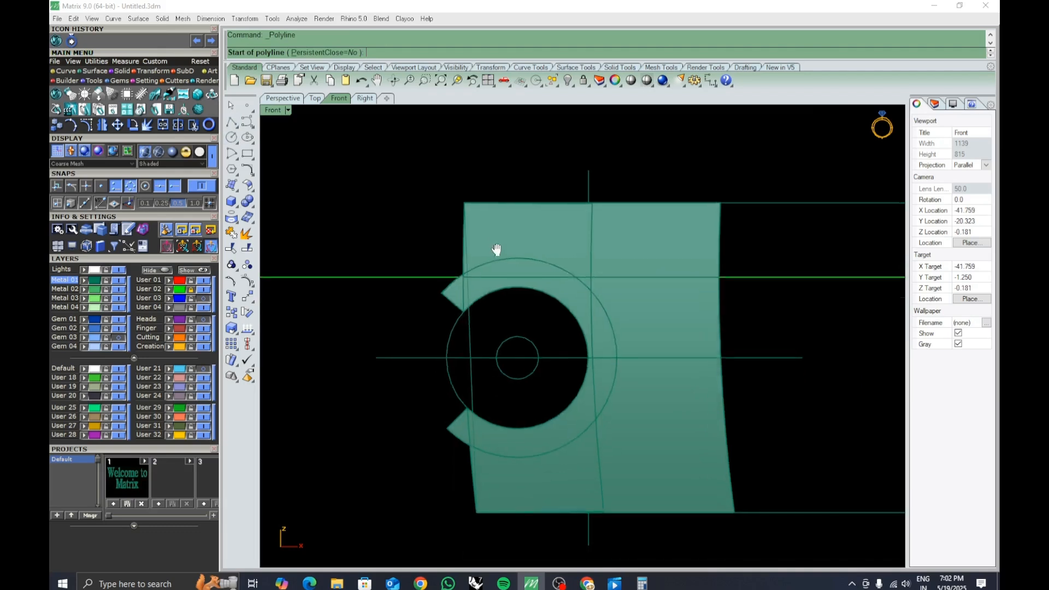
pyautogui.click(466, 201)
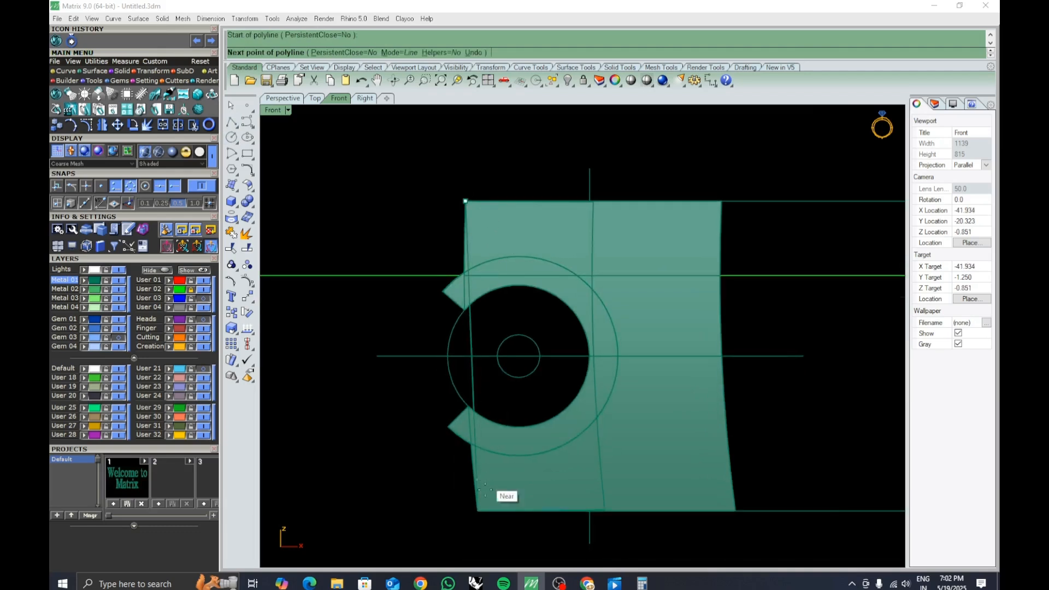
pyautogui.click(482, 512)
pyautogui.rightClick(483, 510)
# Duplicate the block's vertical edges on either side of the channel opening.
pyautogui.moveTo(483, 290); pyautogui.dragTo(493, 300, button='right')
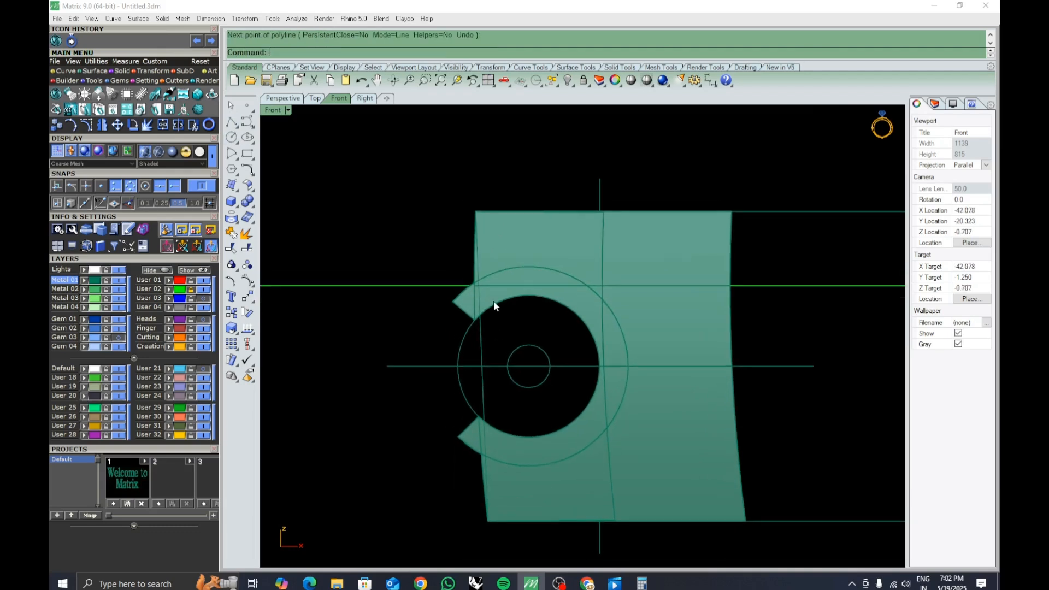
pyautogui.write('de')
pyautogui.press('Return')
pyautogui.click(283, 98)
pyautogui.moveTo(667, 289); pyautogui.dragTo(598, 255, button='right')
pyautogui.scroll(3, 597, 254)
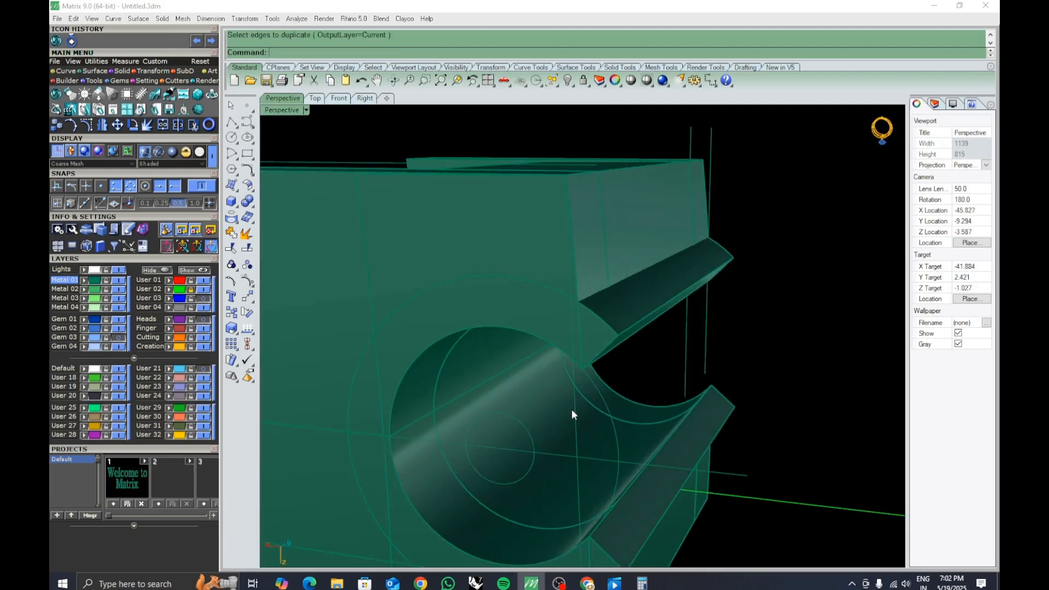
pyautogui.click(574, 278)
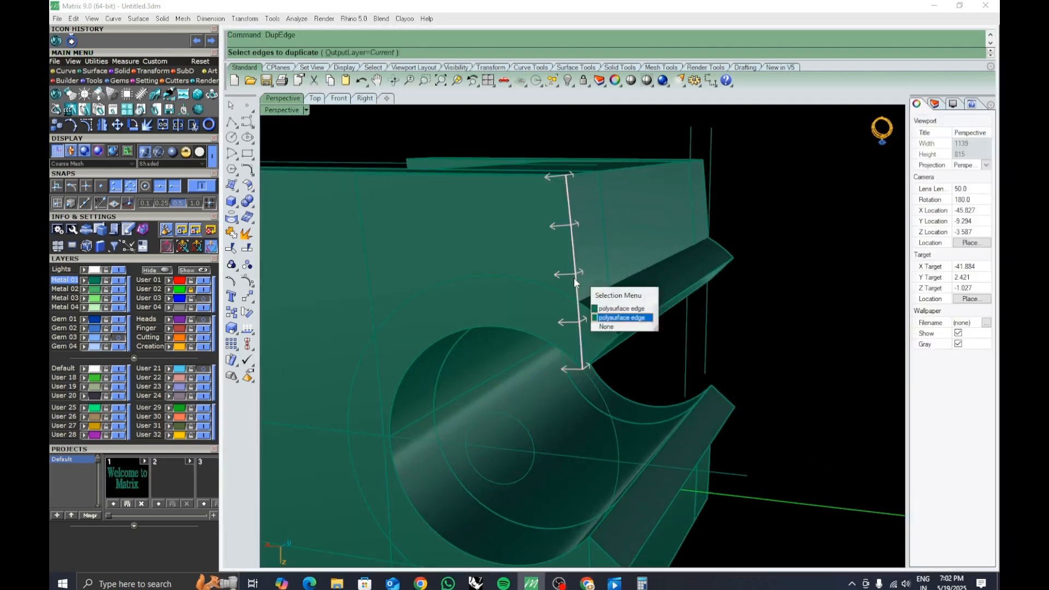
pyautogui.click(619, 310)
pyautogui.keyDown('shift'); pyautogui.moveTo(606, 558); pyautogui.dragTo(625, 471, button='right'); pyautogui.keyUp('shift')
pyautogui.click(601, 537)
pyautogui.click(629, 555)
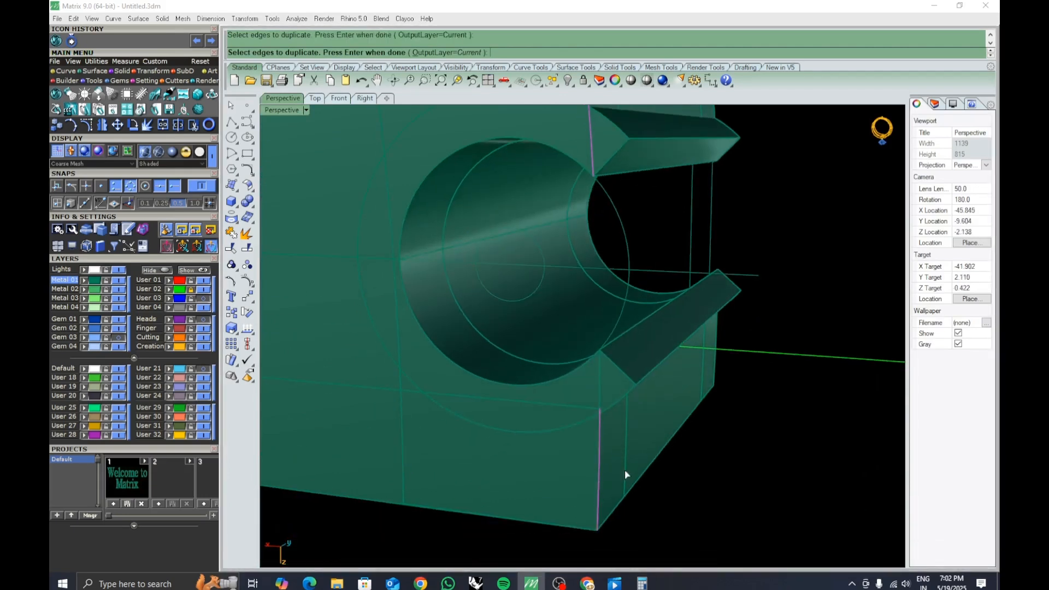
pyautogui.press('Return')
# Blend a curve between the duplicated edges across the channel opening.
pyautogui.write('BlendCrv')
pyautogui.press('Return')
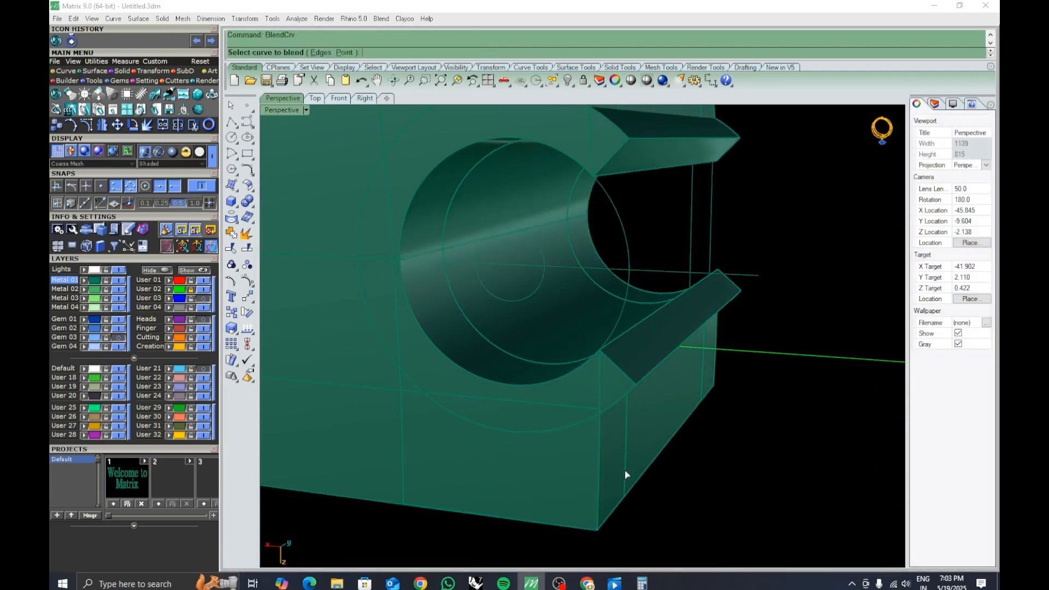
pyautogui.scroll(-3, 625, 470)
pyautogui.click(603, 458)
pyautogui.click(627, 487)
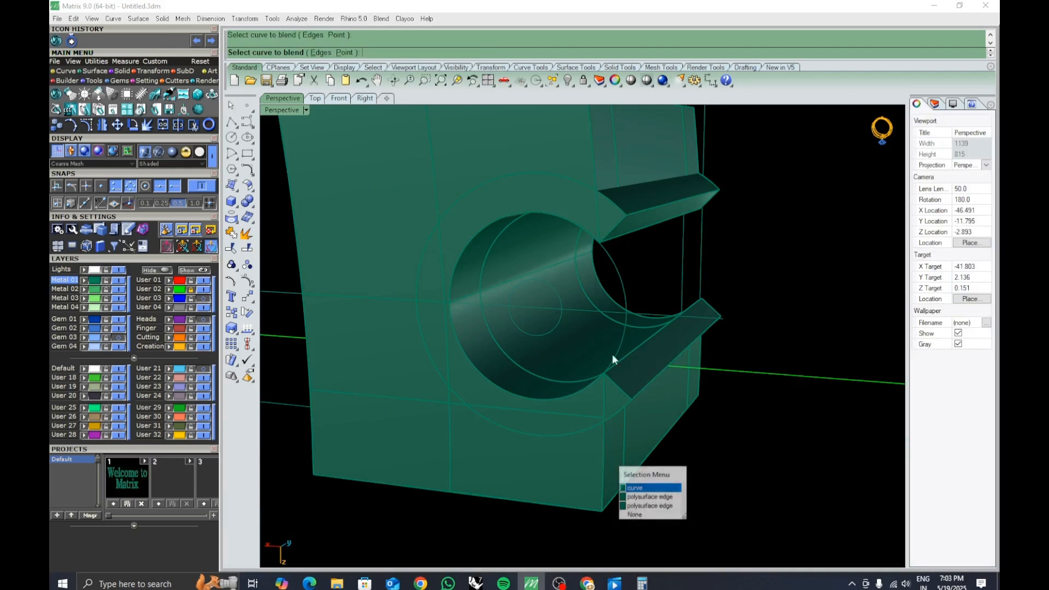
pyautogui.click(595, 175)
pyautogui.click(621, 206)
pyautogui.press('Return')
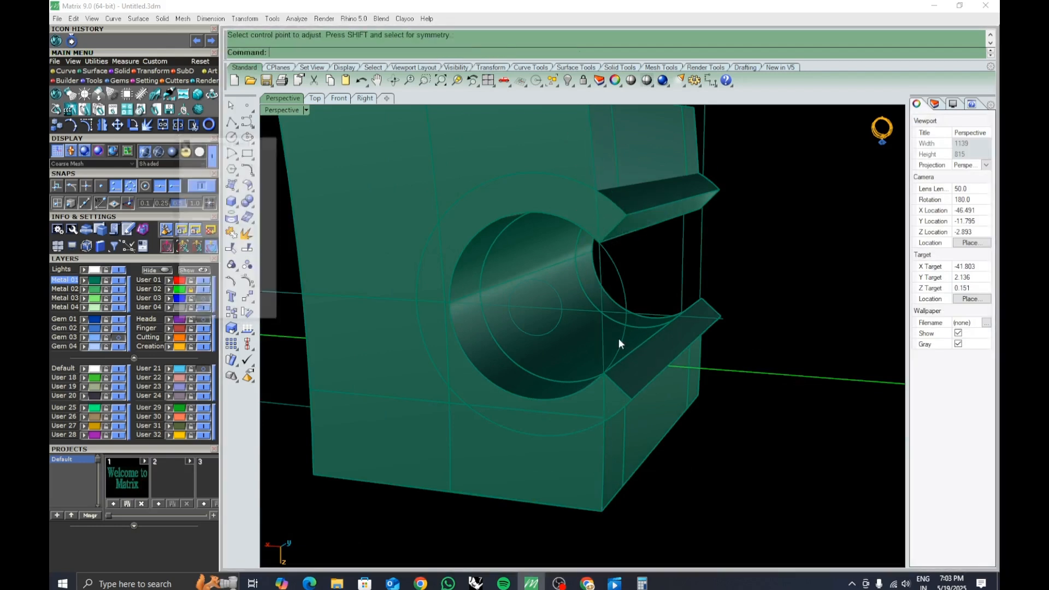
pyautogui.click(605, 329)
pyautogui.click(636, 360)
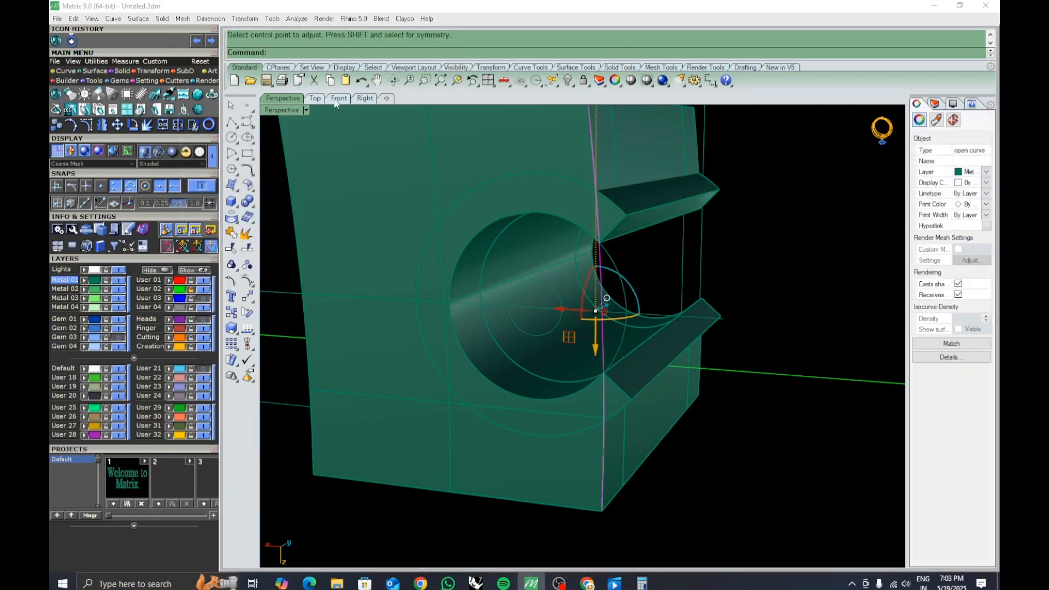
# Trim the offset shell's protruding ends with the vertical line and delete the cutting line.
pyautogui.click(339, 98)
pyautogui.hotkey('ctrl', 't')
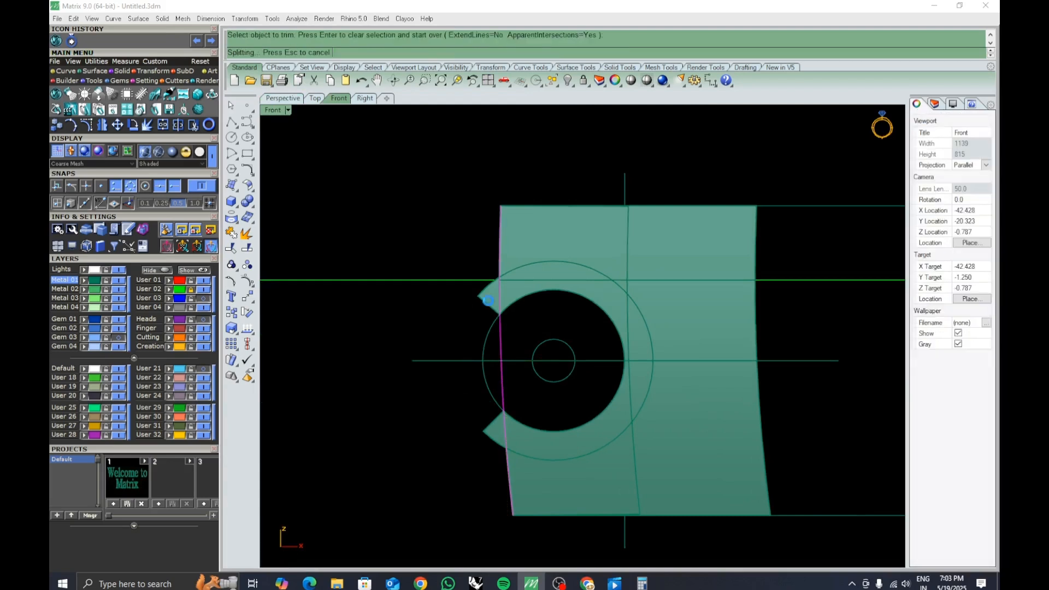
pyautogui.click(486, 299)
pyautogui.click(491, 430)
pyautogui.press('Return')
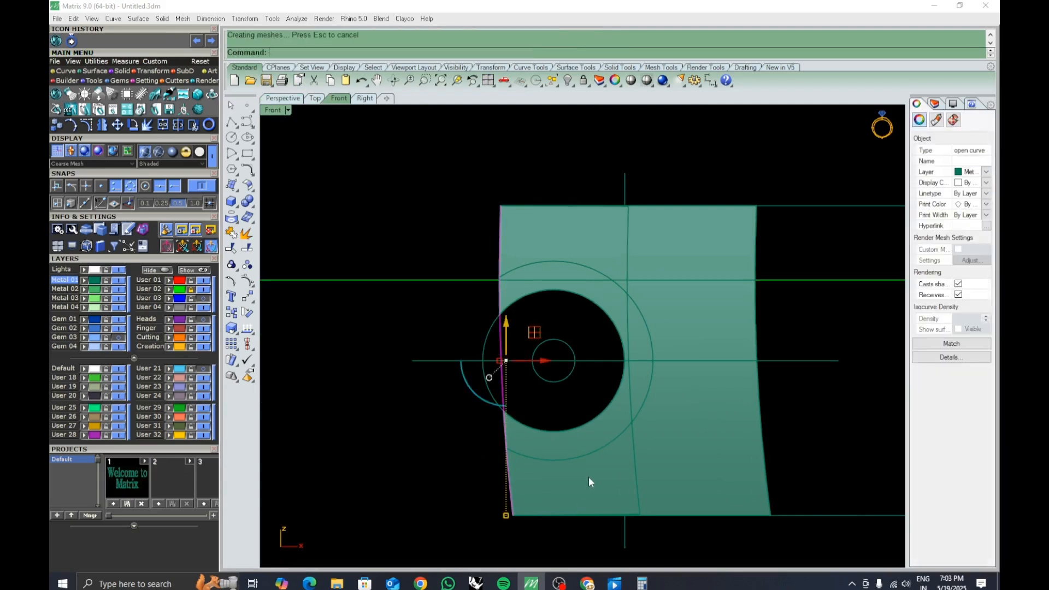
pyautogui.press('Delete')
# Try to cap the open shell polysurface around the clasp channel.
pyautogui.click(283, 98)
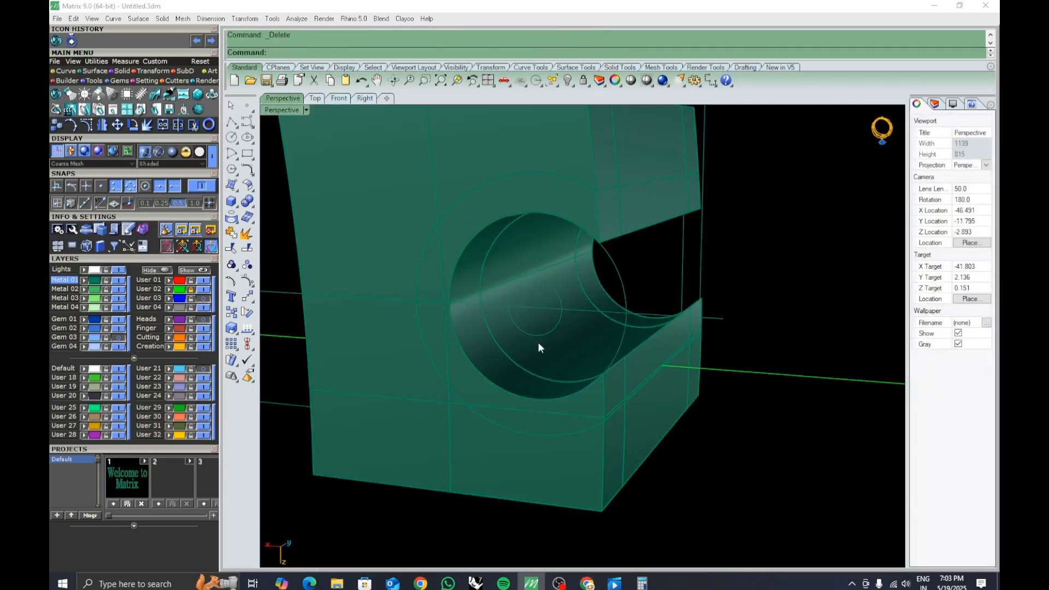
pyautogui.write('Cap')
pyautogui.press('Return')
pyautogui.click(591, 399)
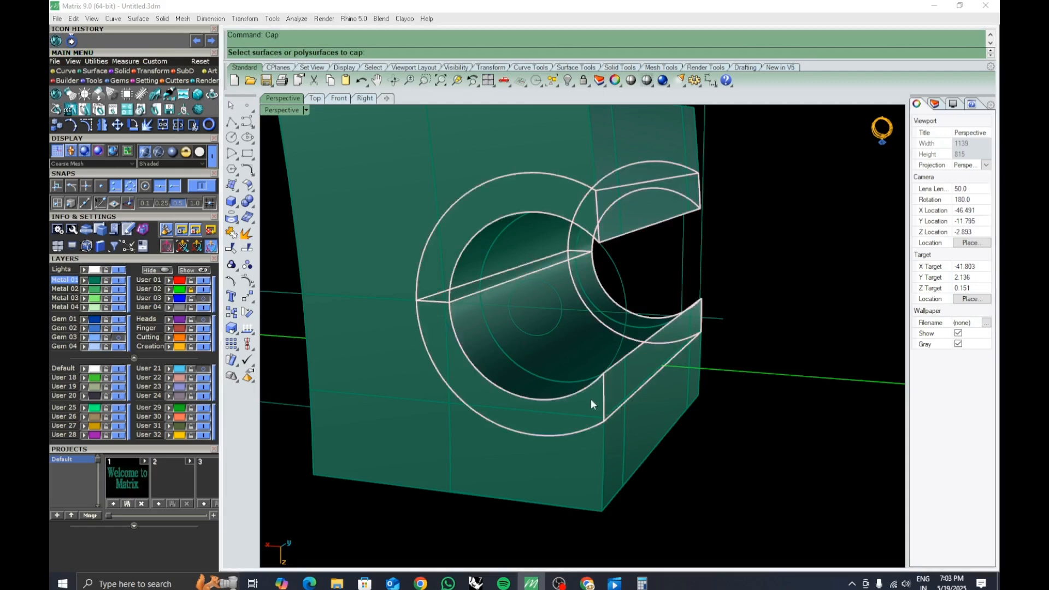
pyautogui.rightClick(622, 426)
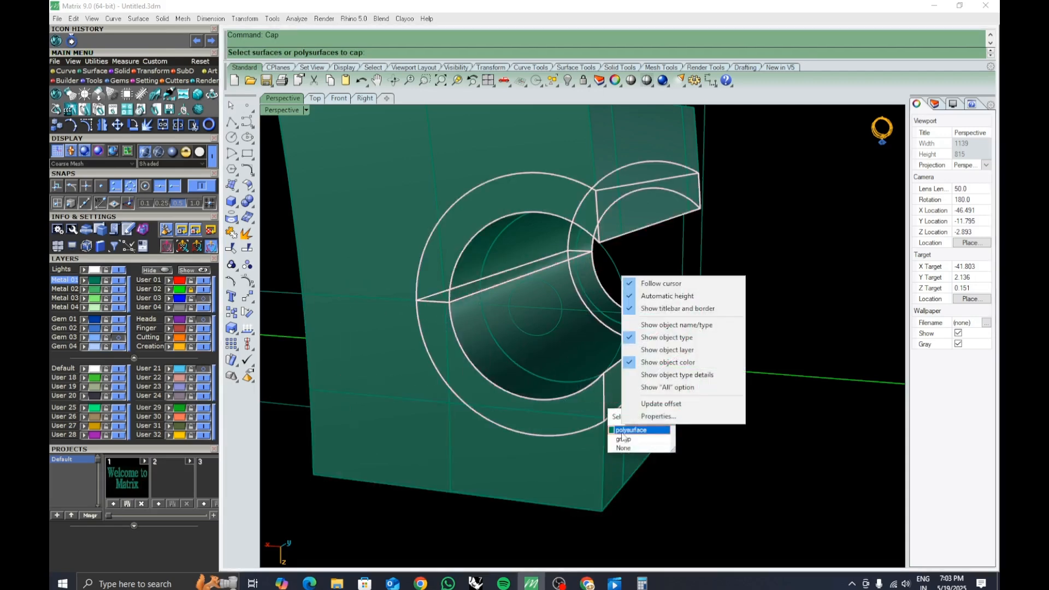
pyautogui.click(621, 434)
pyautogui.rightClick(621, 434)
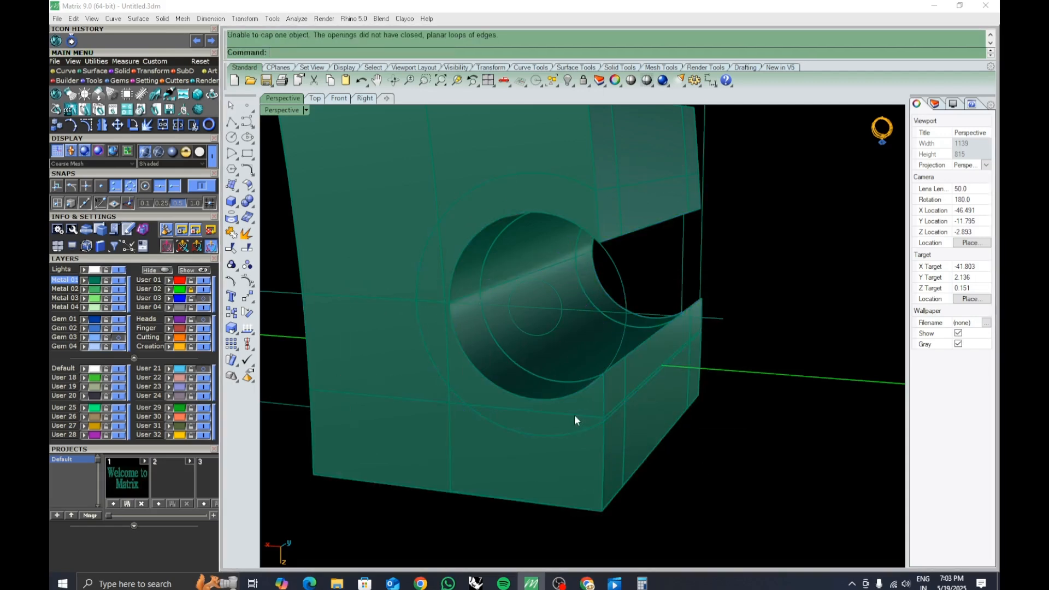
pyautogui.click(576, 418)
pyautogui.click(606, 448)
pyautogui.scroll(-3, 607, 368)
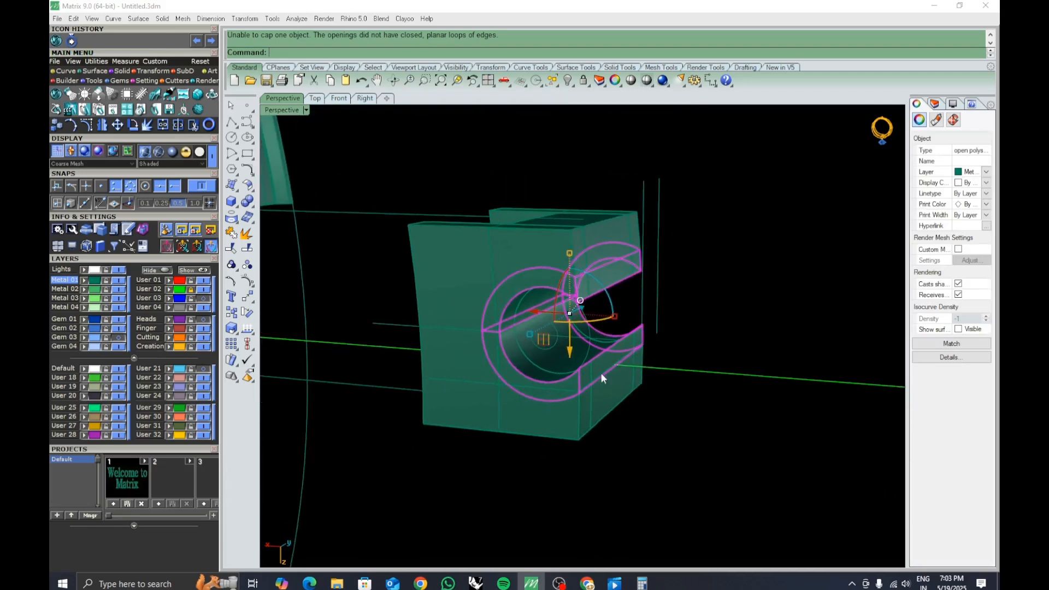
pyautogui.click(537, 309)
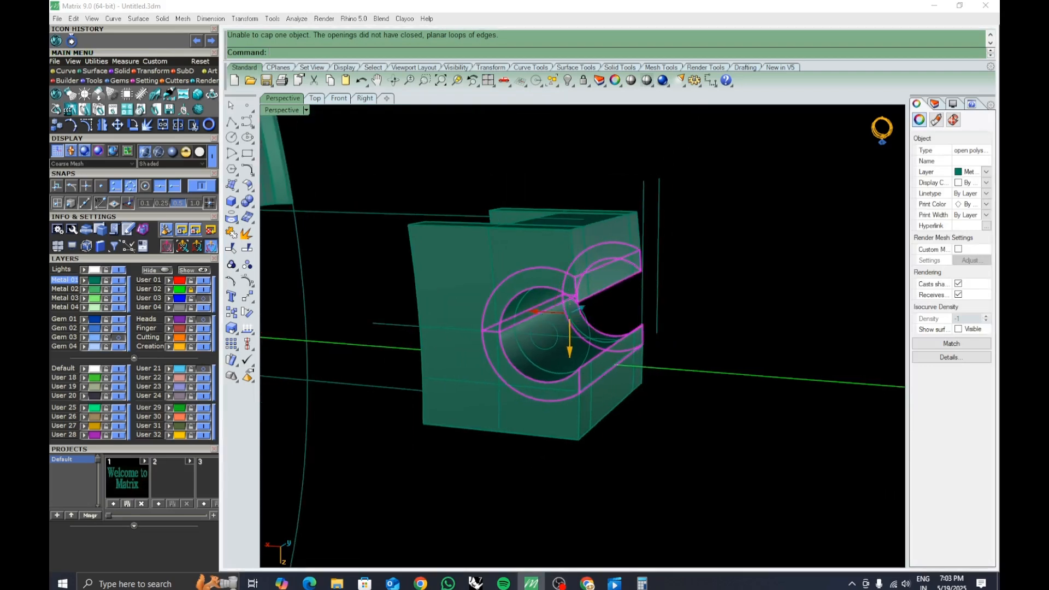
pyautogui.press('Return')
# Sweep a surface along two rails to close the open gap across the shell's channel opening.
pyautogui.scroll(-6, 535, 307)
pyautogui.moveTo(660, 365); pyautogui.dragTo(698, 402, button='right')
pyautogui.click(698, 404)
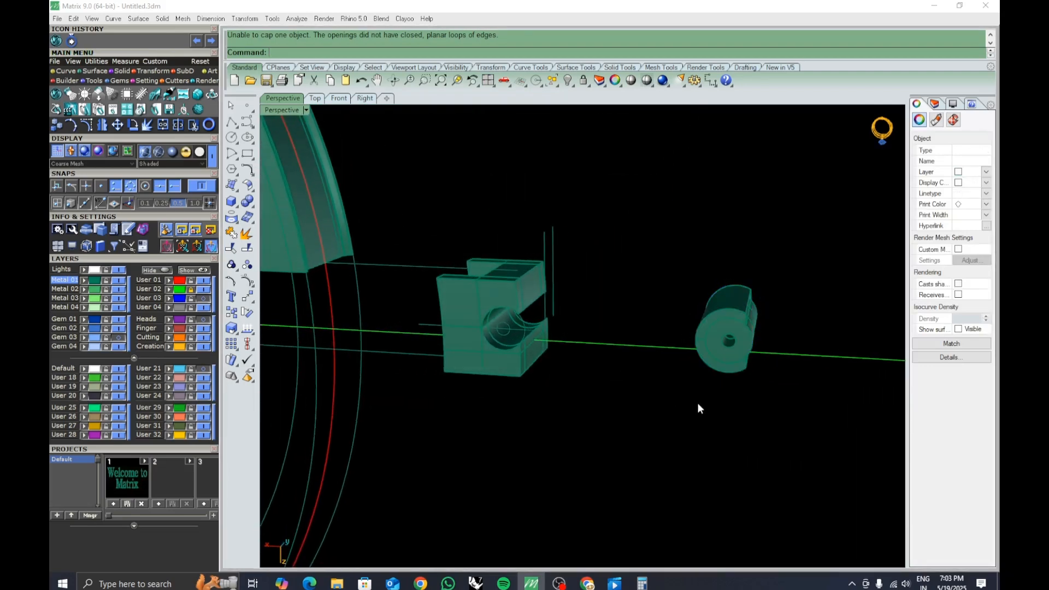
pyautogui.scroll(7, 757, 299)
pyautogui.moveTo(762, 261); pyautogui.dragTo(645, 313, button='right')
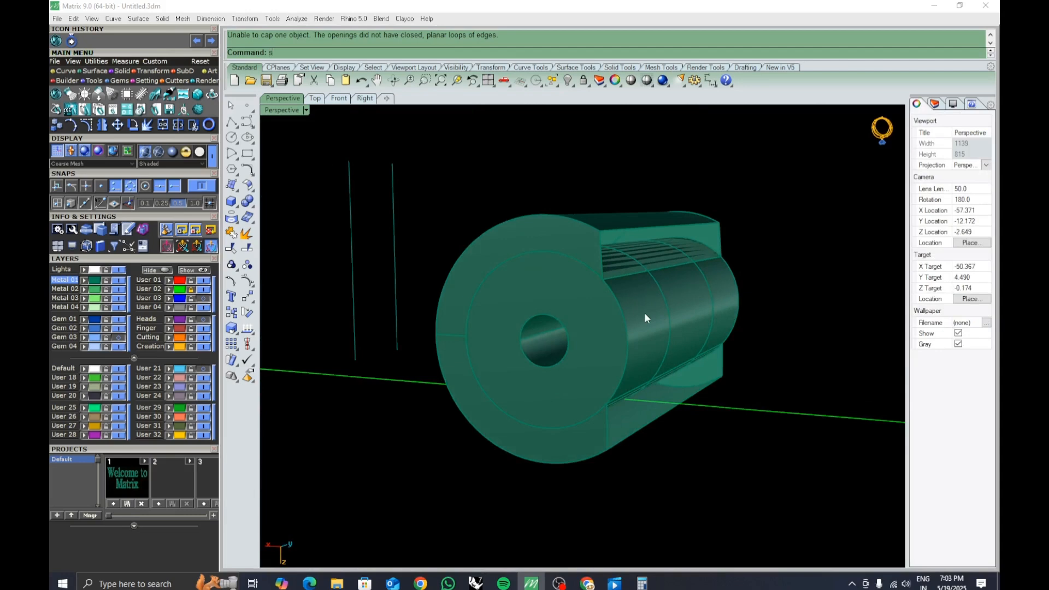
pyautogui.write('weep2')
pyautogui.press('Return')
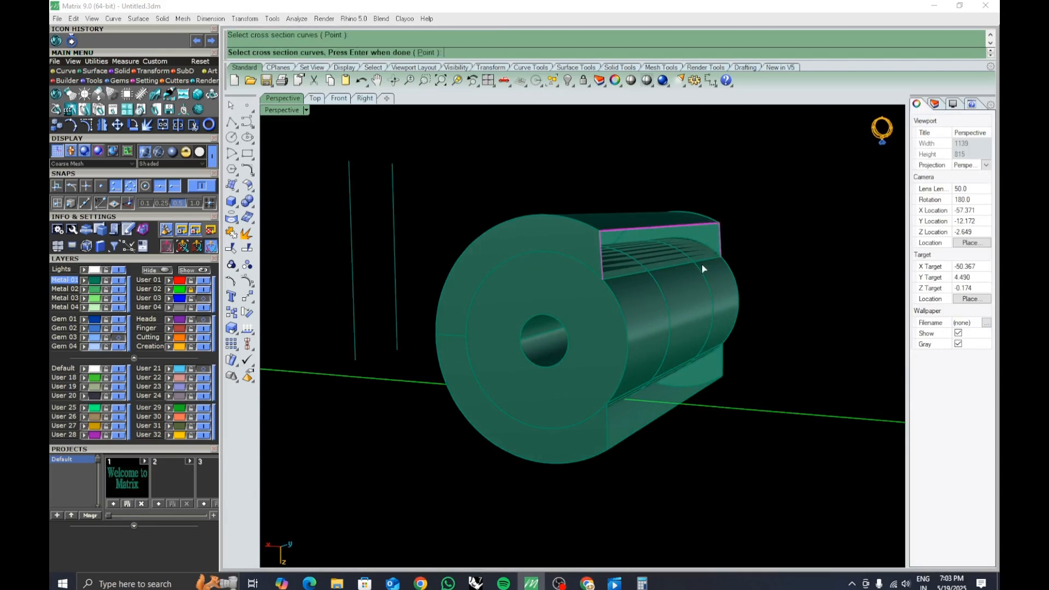
pyautogui.click(703, 268)
pyautogui.press('Return')
pyautogui.press('Return')
pyautogui.moveTo(709, 332); pyautogui.dragTo(638, 300, button='right')
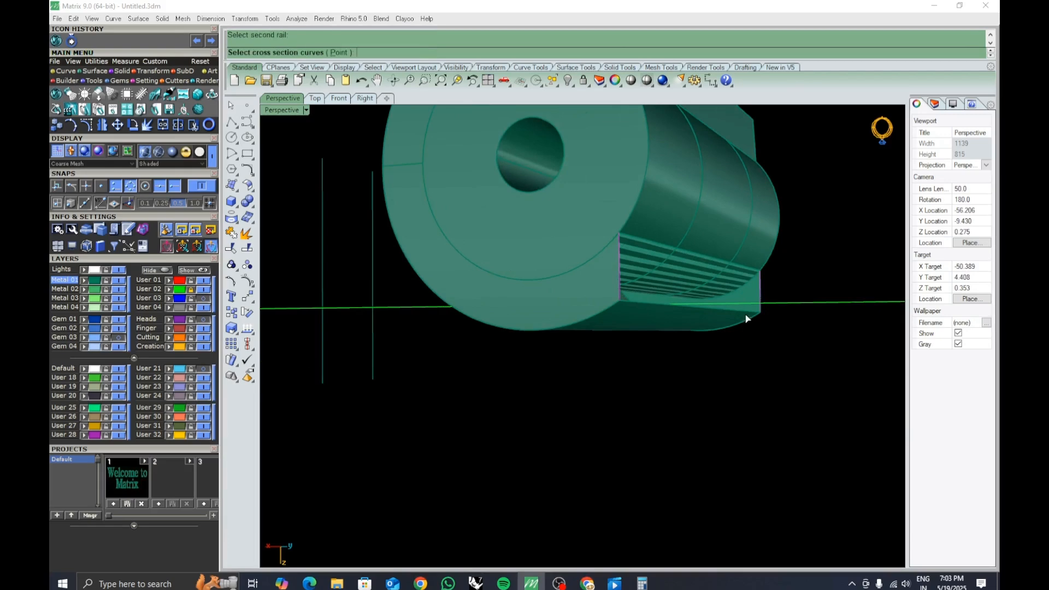
pyautogui.press('Return')
# Join the swept surface to the shell and check the joined result for naked edges.
pyautogui.click(713, 296)
pyautogui.keyDown('shift'); pyautogui.click(613, 297); pyautogui.keyUp('shift')
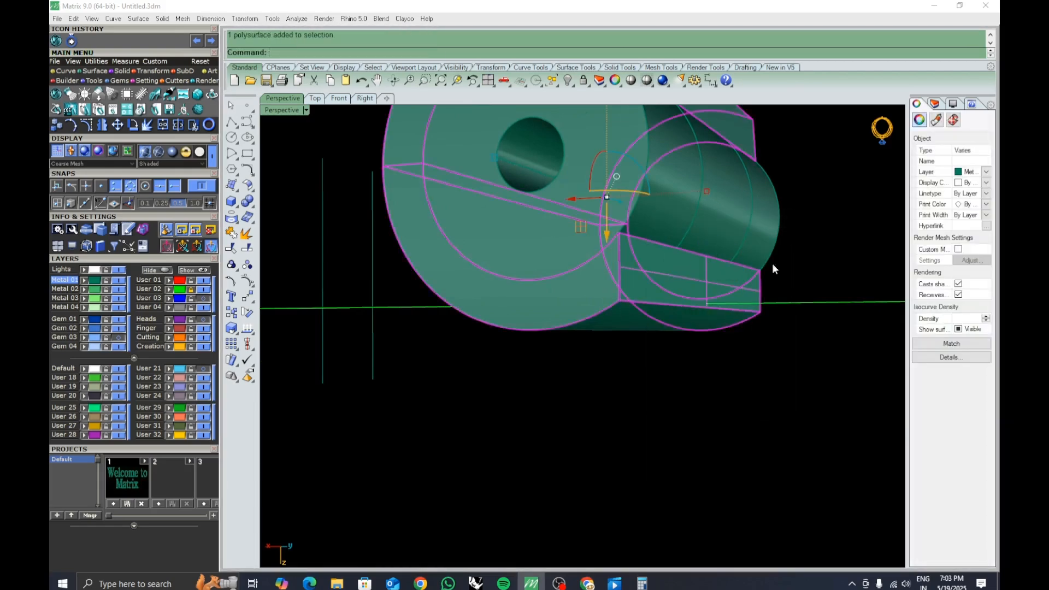
pyautogui.moveTo(773, 262); pyautogui.dragTo(657, 246, button='right')
pyautogui.hotkey('ctrl', 'j')
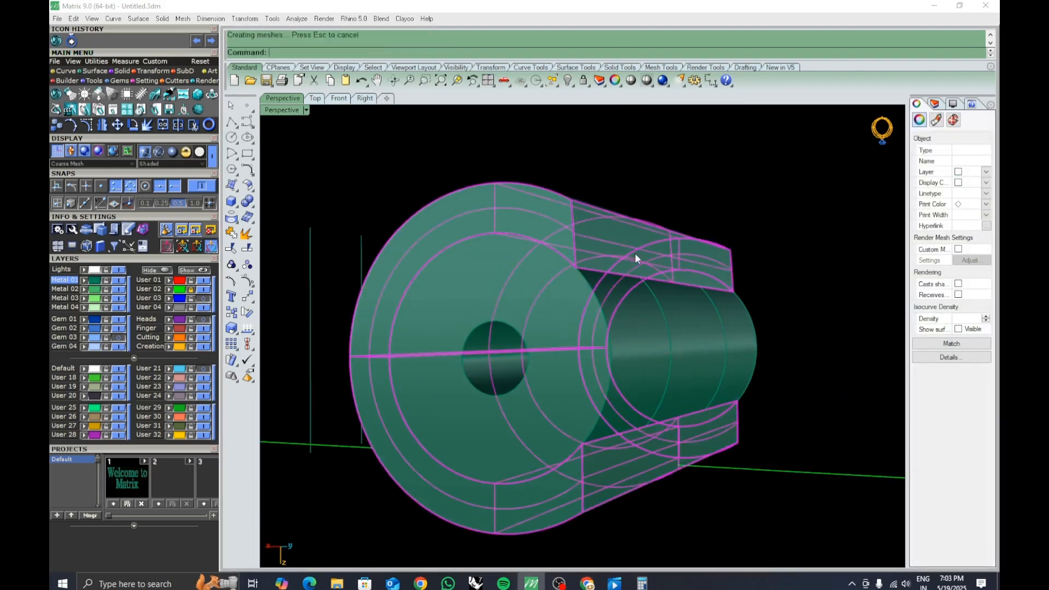
pyautogui.click(613, 330)
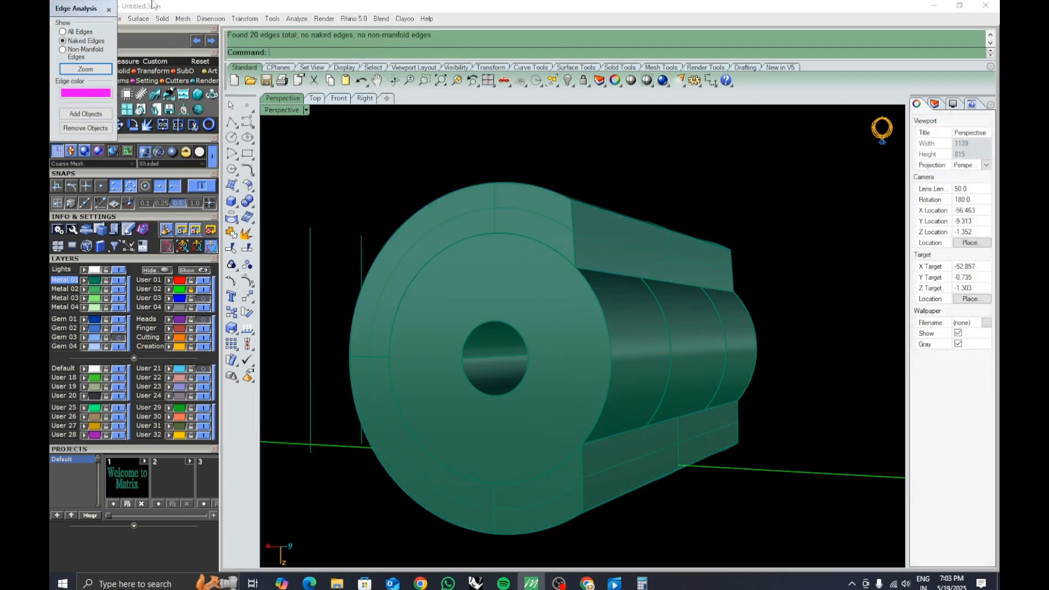
pyautogui.click(109, 10)
# Move the joined shell 10 units along its axis onto the clasp block.
pyautogui.moveTo(519, 152); pyautogui.dragTo(610, 317, button='right')
pyautogui.click(610, 317)
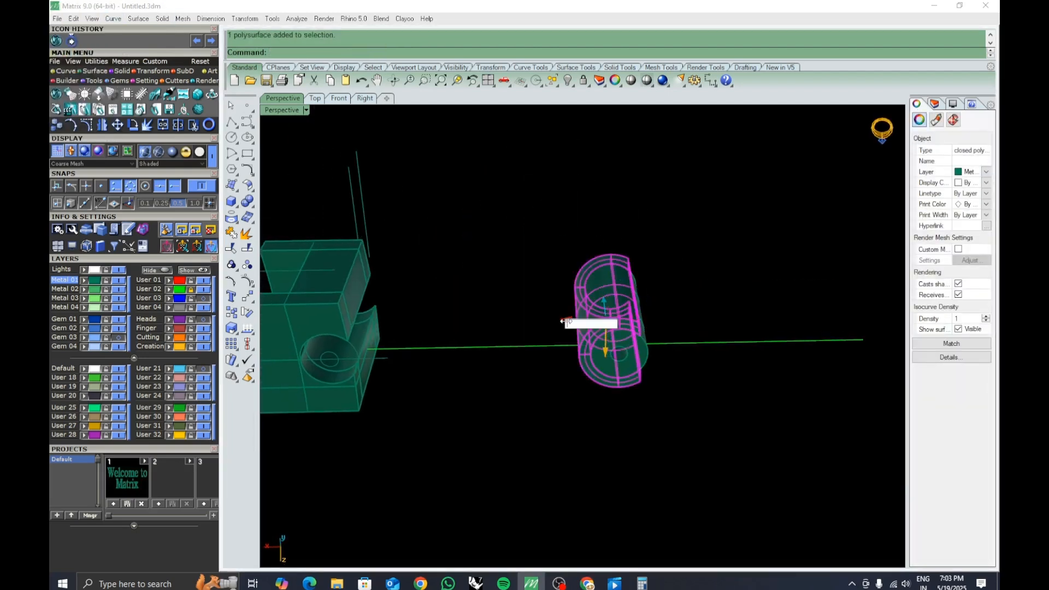
pyautogui.write('10')
pyautogui.press('Return')
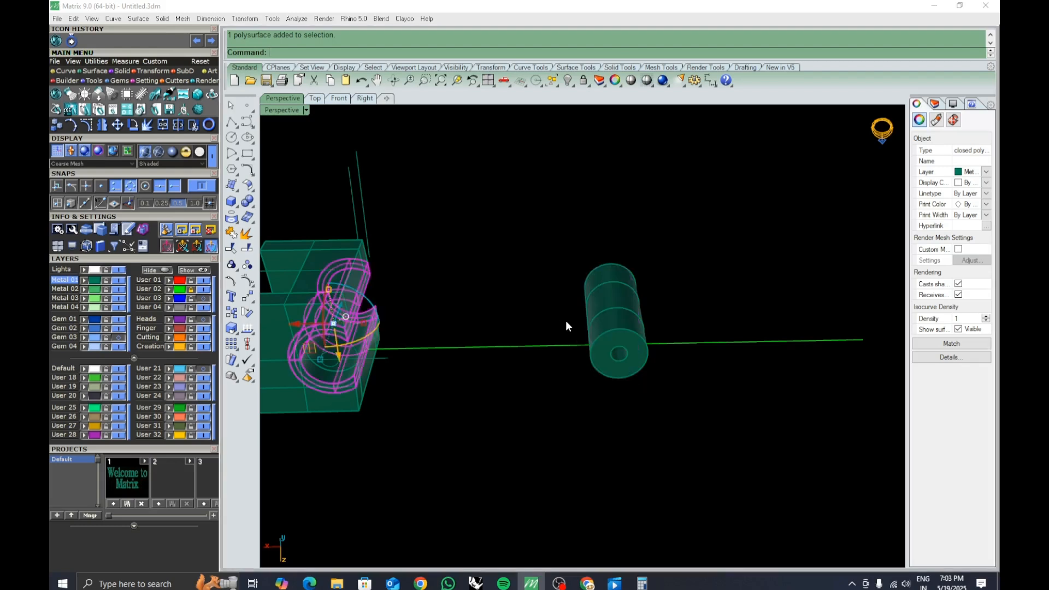
# Split the shell into upper and lower halves using the horizontal centre line in the front view.
pyautogui.click(556, 381)
pyautogui.moveTo(556, 383)
pyautogui.mouseDown(button='right')
pyautogui.moveTo(578, 425)
pyautogui.moveTo(574, 383)
pyautogui.mouseUp(button='right')
pyautogui.moveTo(283, 184); pyautogui.dragTo(497, 468)
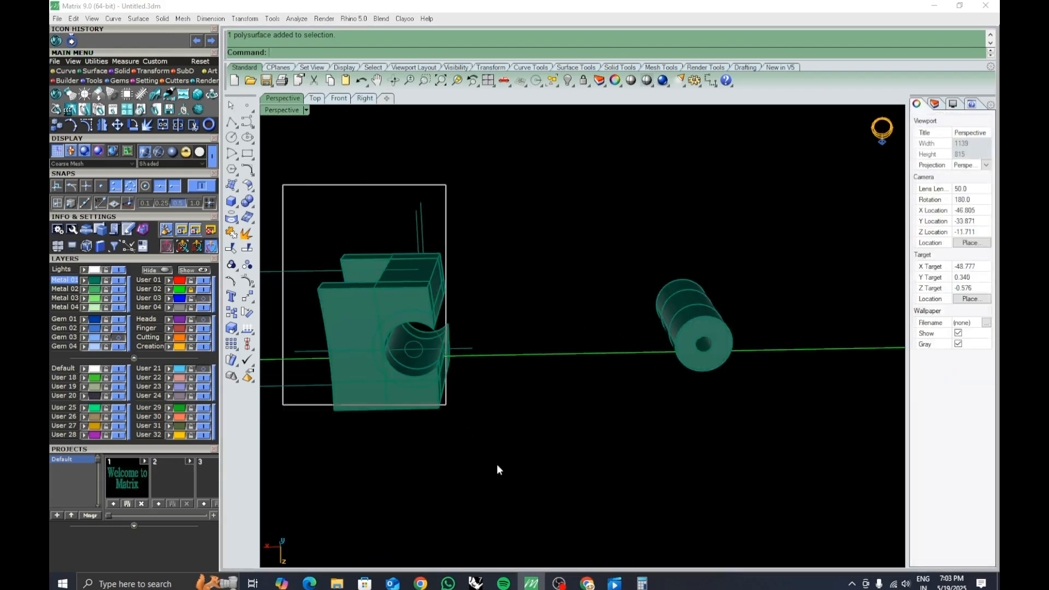
pyautogui.click(748, 404)
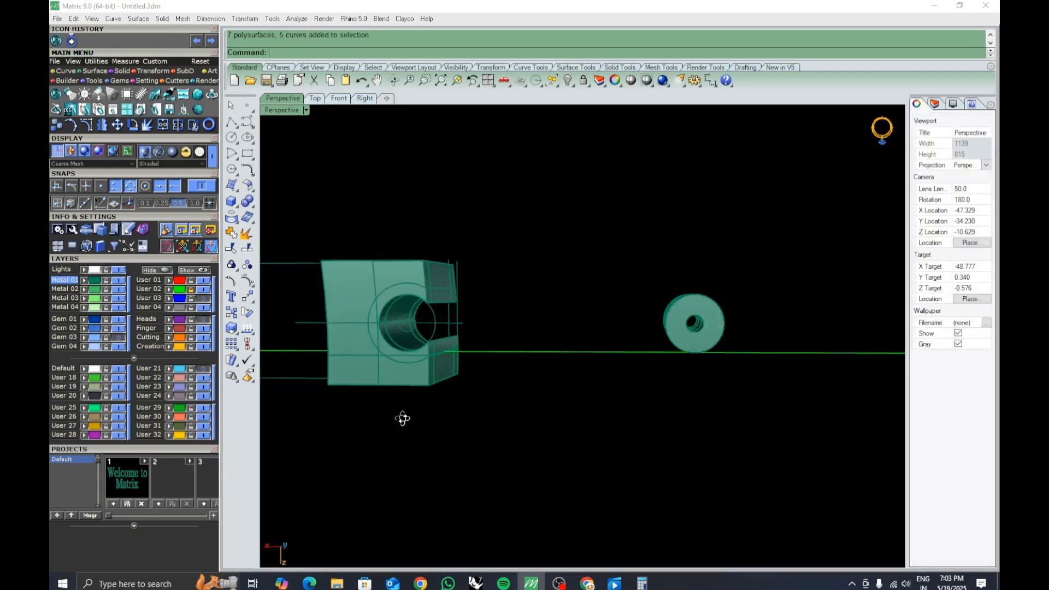
pyautogui.scroll(3, 402, 325)
pyautogui.click(402, 325)
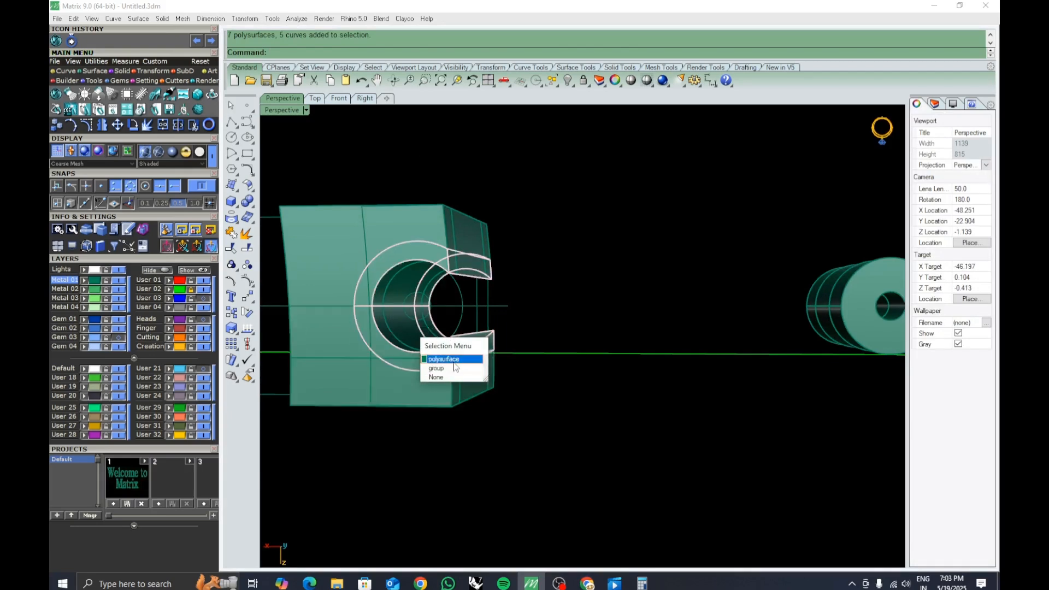
pyautogui.click(458, 362)
pyautogui.click(339, 98)
pyautogui.moveTo(476, 378); pyautogui.dragTo(487, 358, button='right')
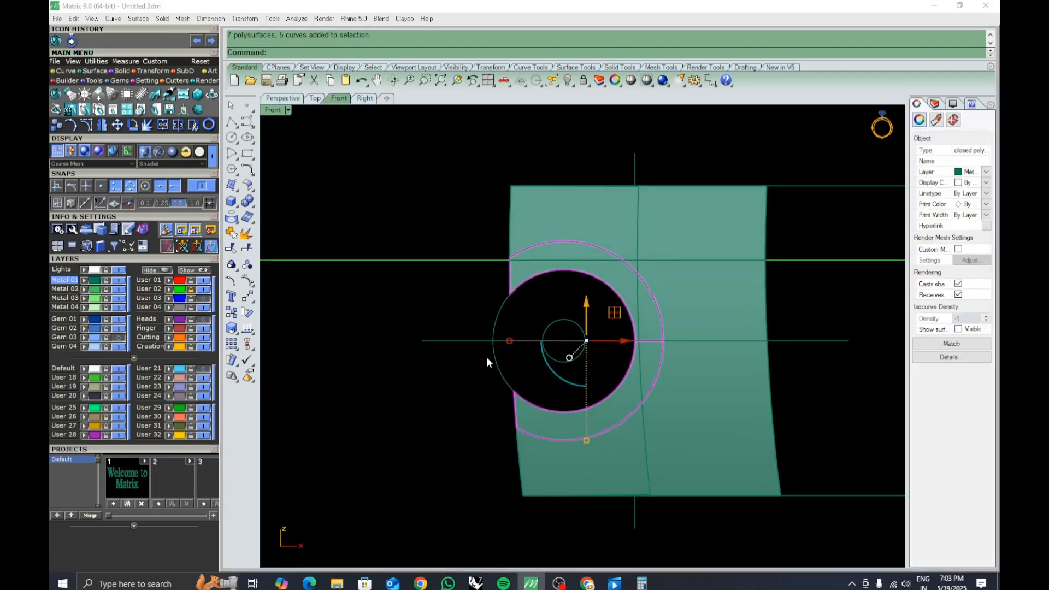
pyautogui.click(254, 249)
pyautogui.click(453, 340)
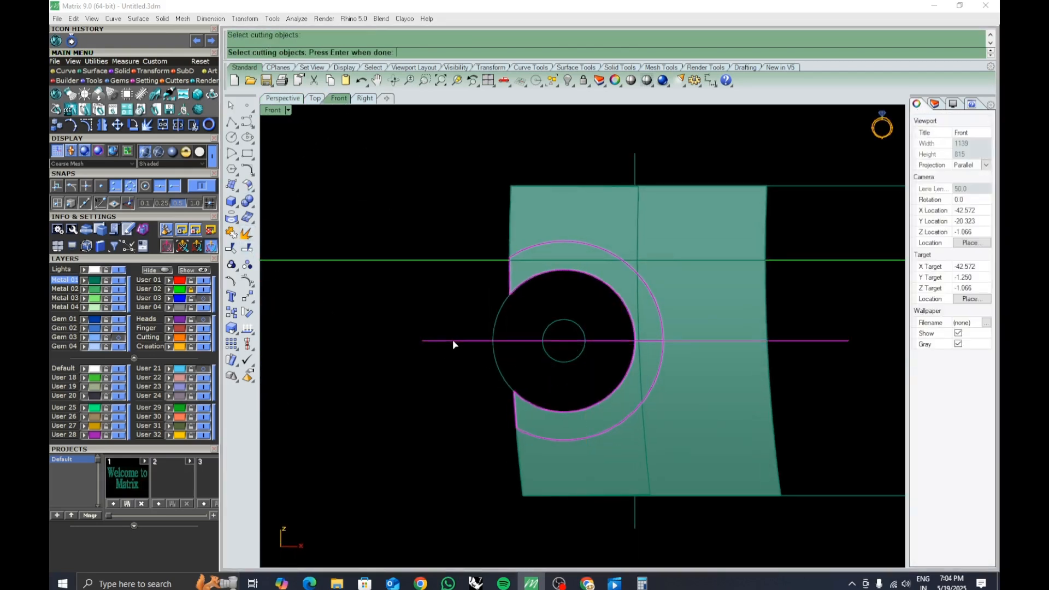
pyautogui.press('Return')
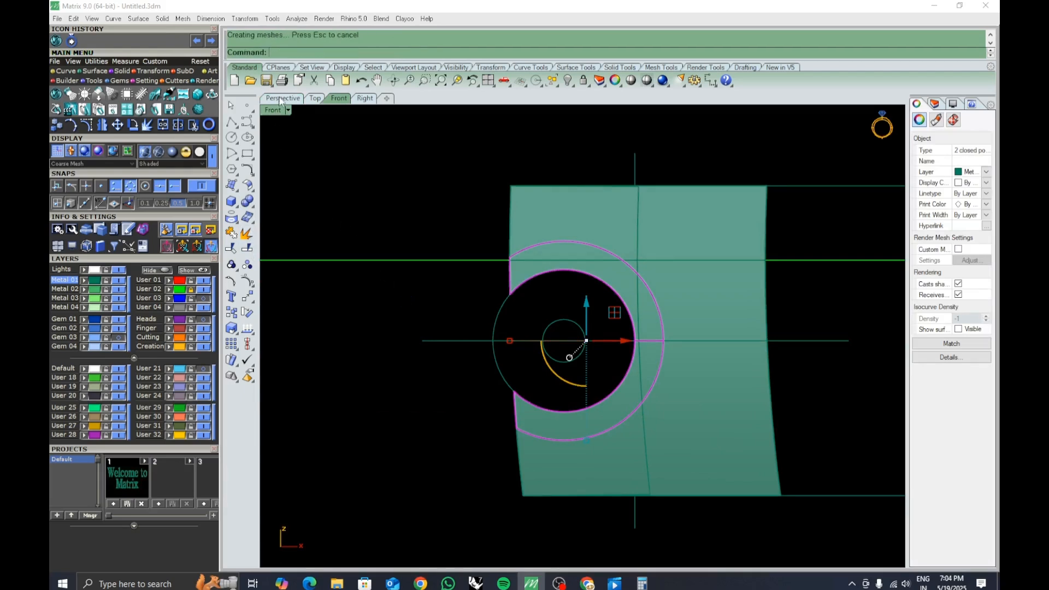
# Select the upper half's pieces and group them together.
pyautogui.click(281, 101)
pyautogui.press('Escape')
pyautogui.click(404, 289)
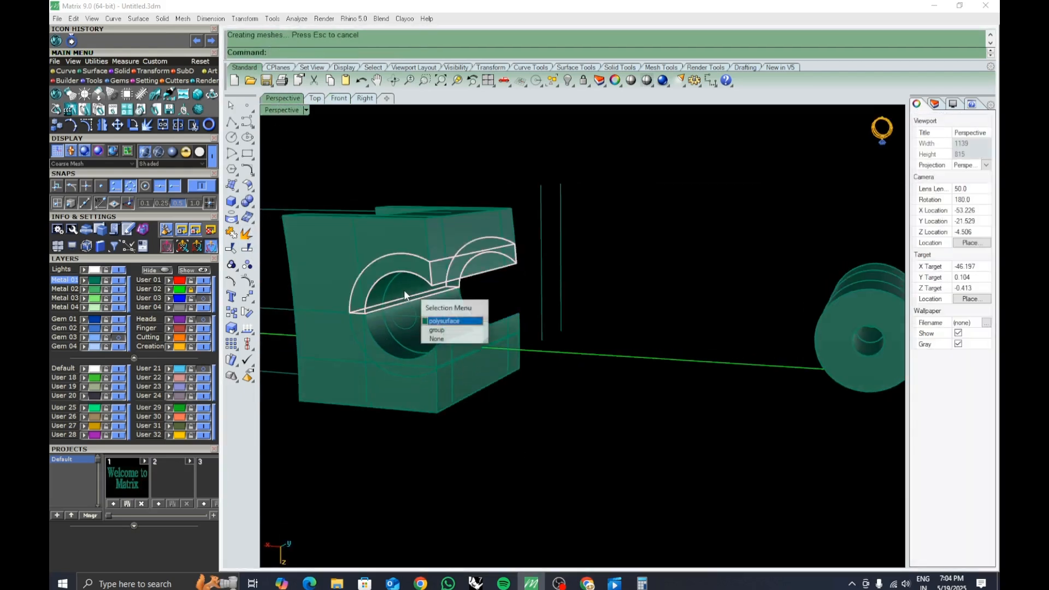
pyautogui.click(436, 330)
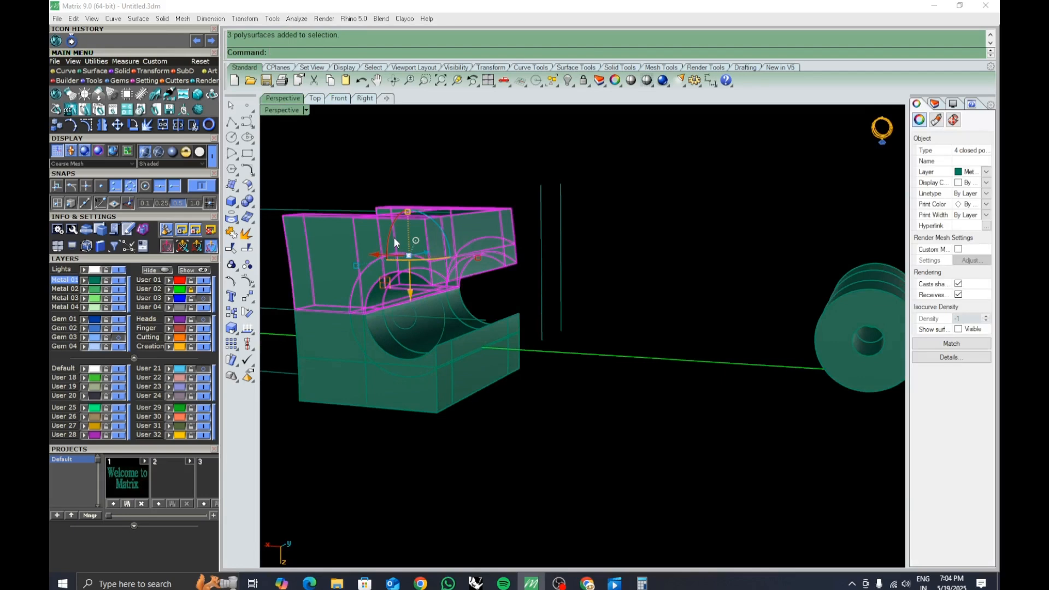
pyautogui.hotkey('ctrl', 'g')
# Select the lower half's pieces and group them together.
pyautogui.click(499, 411)
pyautogui.click(375, 263)
pyautogui.click(389, 356)
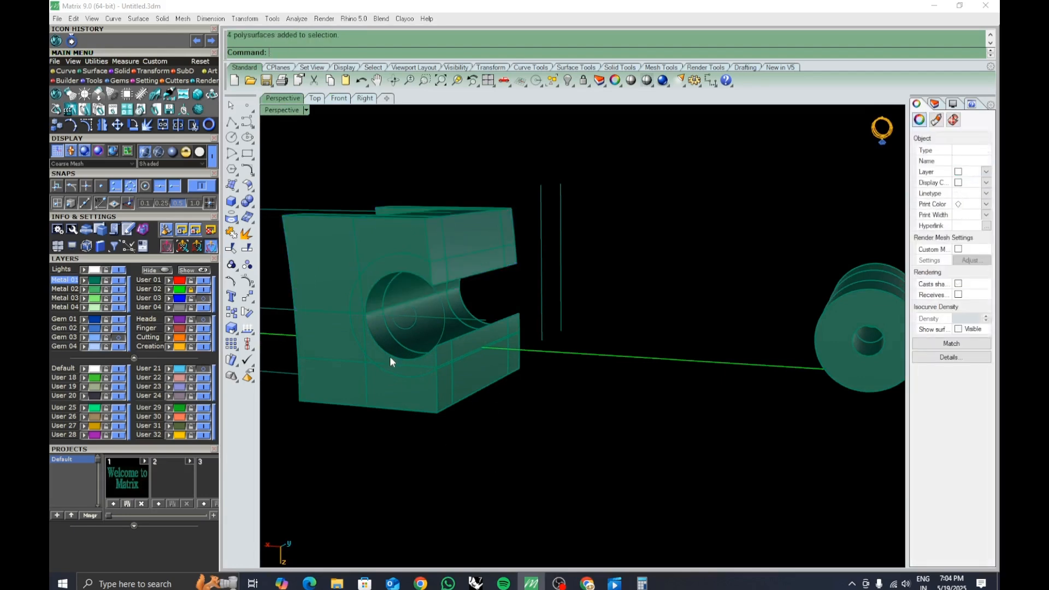
pyautogui.click(419, 333)
pyautogui.click(459, 363)
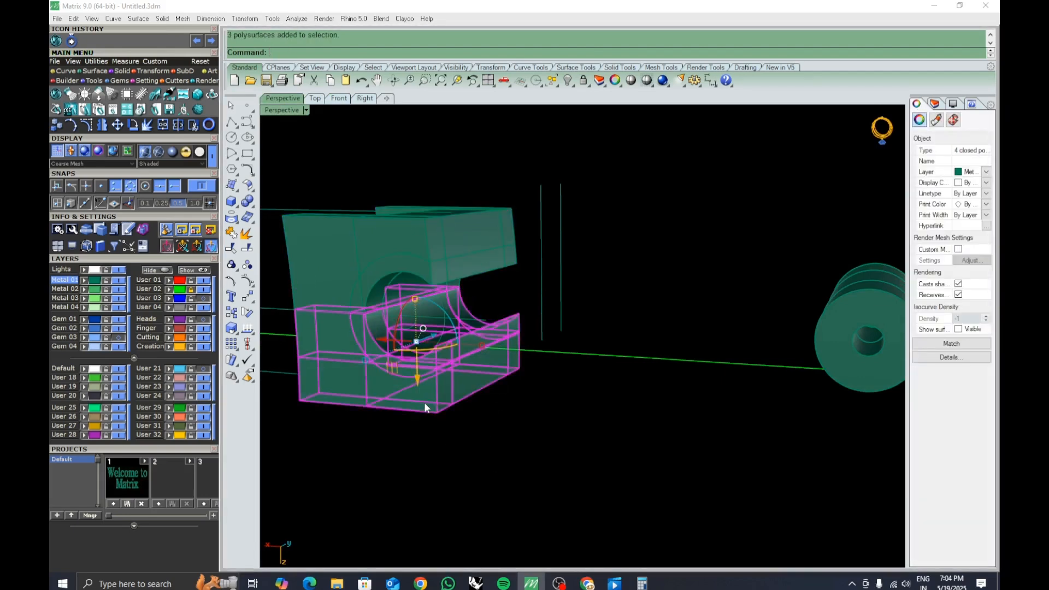
pyautogui.hotkey('ctrl', 'g')
# Position the hinge tube segments at the clasp block's hinge.
pyautogui.click(503, 491)
pyautogui.click(420, 390)
pyautogui.click(516, 451)
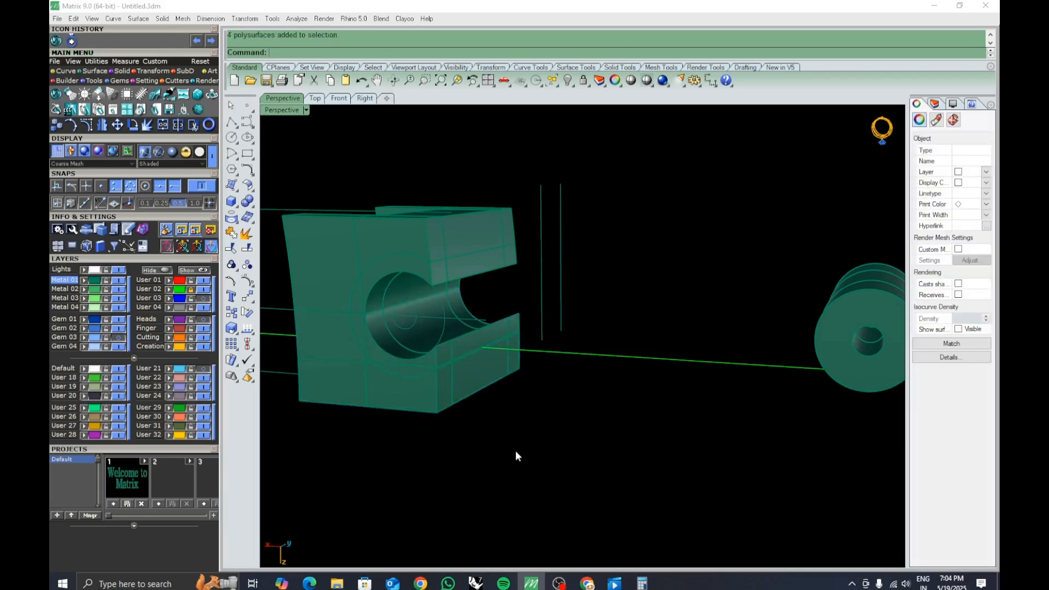
pyautogui.moveTo(517, 455); pyautogui.dragTo(714, 382, button='right')
pyautogui.click(644, 401)
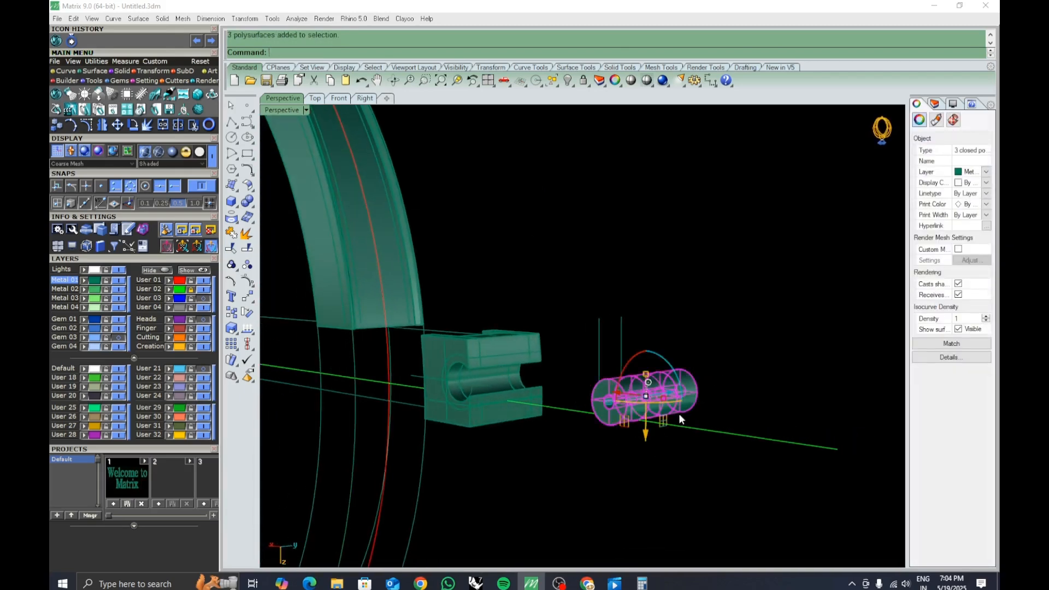
pyautogui.moveTo(679, 415); pyautogui.dragTo(632, 405, button='right')
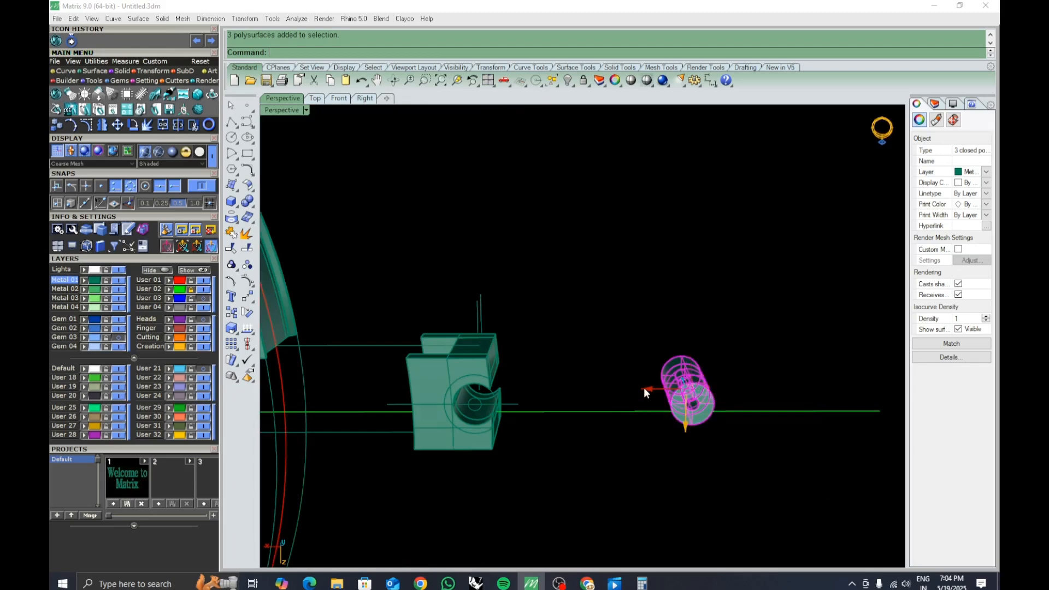
pyautogui.click(645, 389)
pyautogui.click(619, 490)
pyautogui.moveTo(475, 451); pyautogui.dragTo(567, 435, button='right')
pyautogui.moveTo(553, 401); pyautogui.dragTo(610, 431, button='right')
pyautogui.scroll(6, 585, 404)
pyautogui.click(582, 392)
pyautogui.keyDown('shift'); pyautogui.click(610, 432); pyautogui.keyUp('shift')
pyautogui.press('Escape')
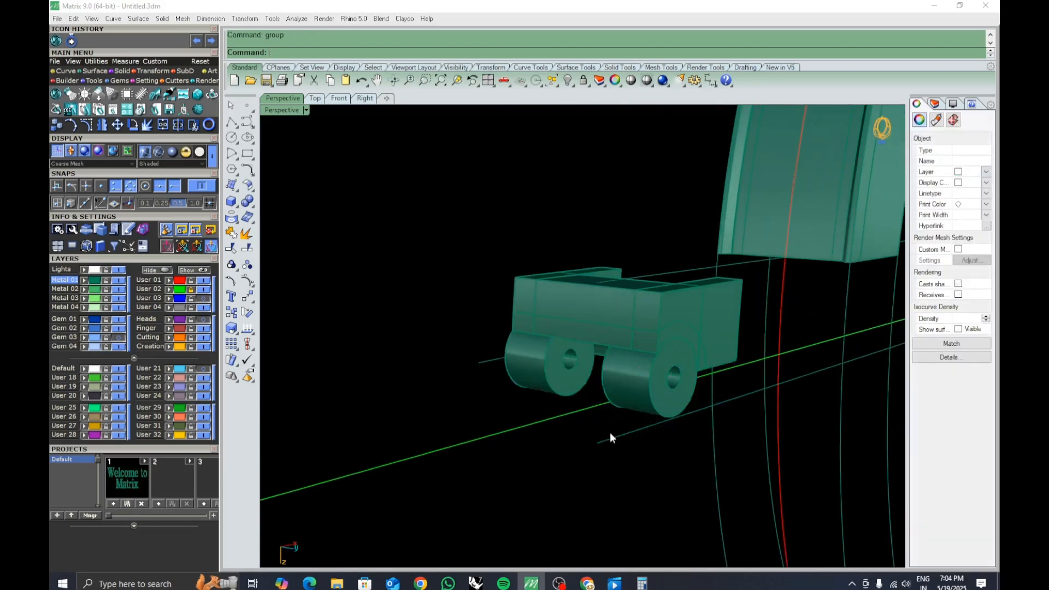
# Group the two outer hinge tube segments with the upper clasp half.
pyautogui.click(534, 363)
pyautogui.keyDown('shift'); pyautogui.click(647, 379); pyautogui.keyUp('shift')
pyautogui.keyDown('shift'); pyautogui.click(628, 303); pyautogui.keyUp('shift')
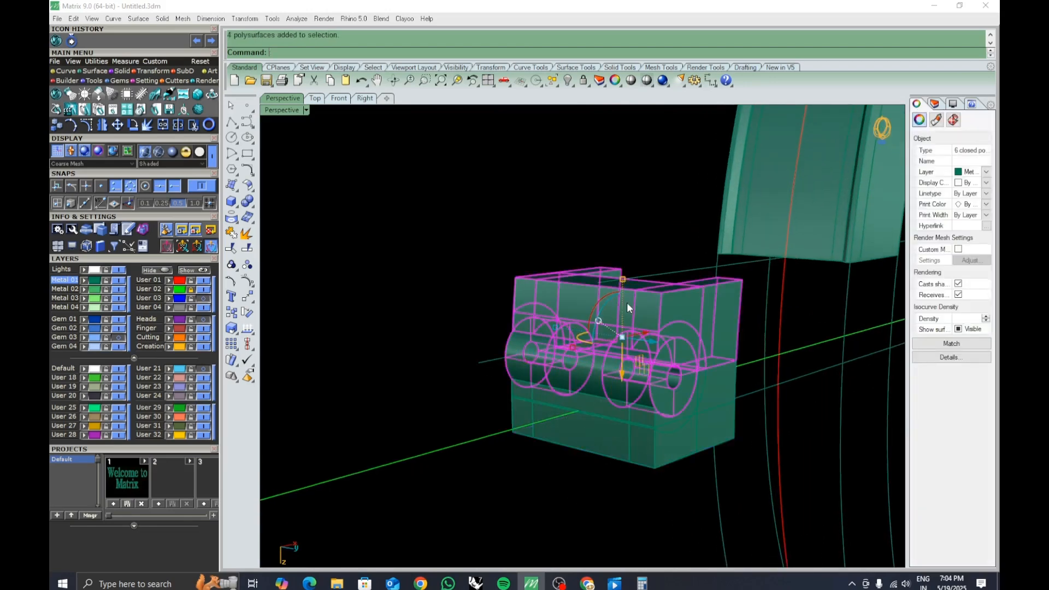
pyautogui.hotkey('ctrl', 'g')
pyautogui.press('Escape')
# Assign the lower clasp half and its middle tube segment to the User 21 layer.
pyautogui.scroll(-5, 583, 436)
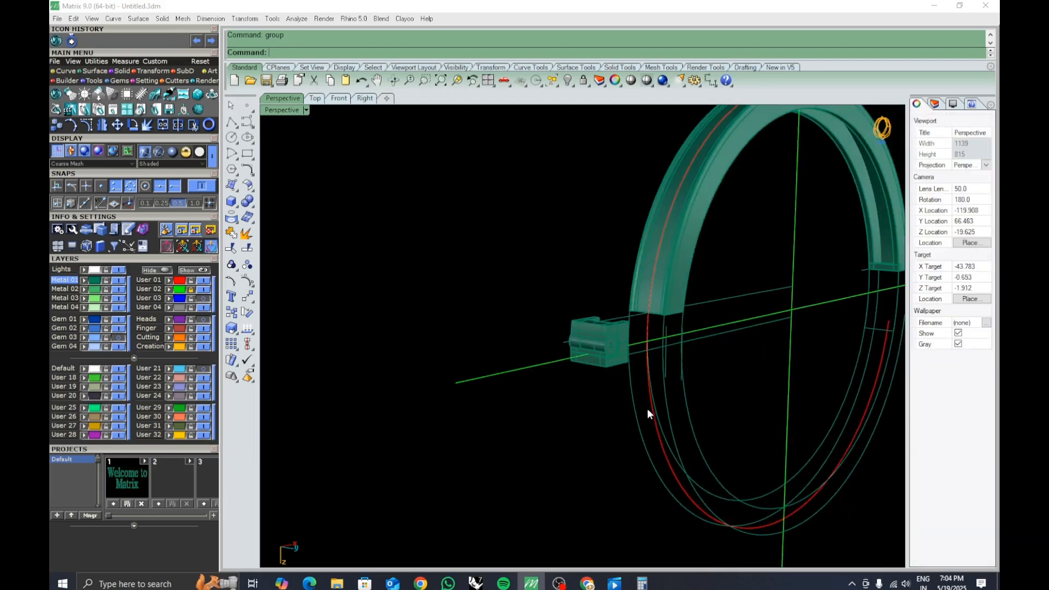
pyautogui.scroll(5, 543, 368)
pyautogui.click(546, 356)
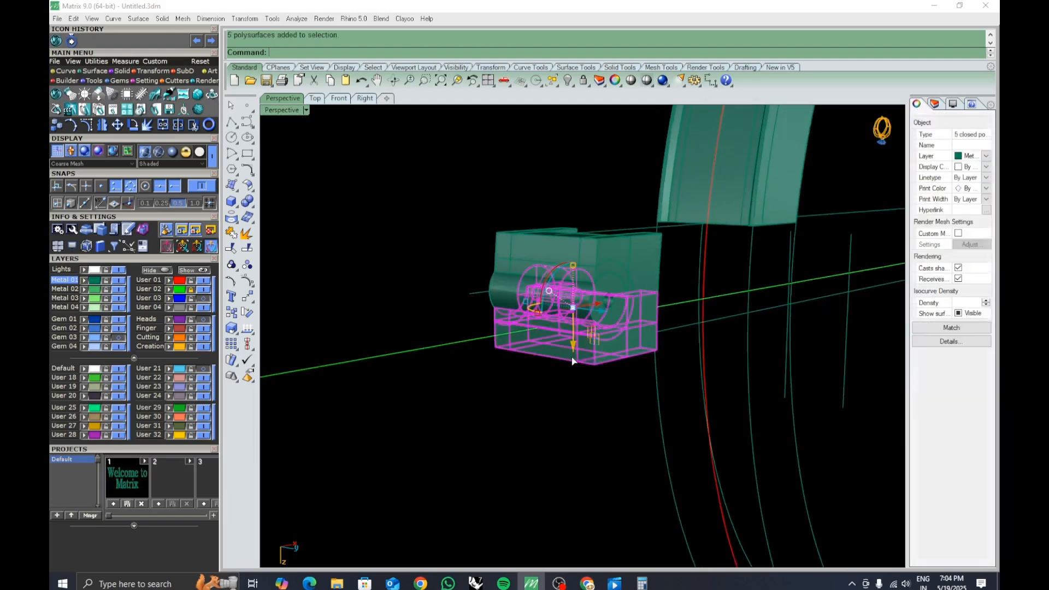
pyautogui.click(168, 368)
pyautogui.click(202, 369)
pyautogui.press('Escape')
# Inspect the closed clasp block and its hinge tube pieces from several angles.
pyautogui.keyDown('shift'); pyautogui.moveTo(588, 329); pyautogui.dragTo(660, 431, button='right'); pyautogui.keyUp('shift')
pyautogui.click(534, 285)
pyautogui.press('Escape')
pyautogui.scroll(5, 605, 320)
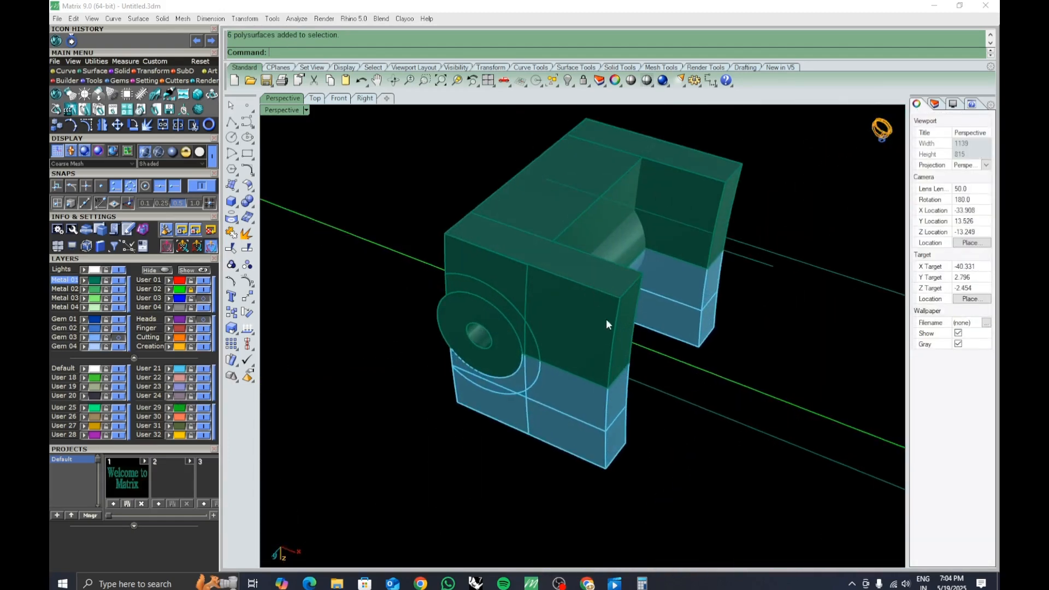
pyautogui.moveTo(606, 319); pyautogui.dragTo(544, 397, button='right')
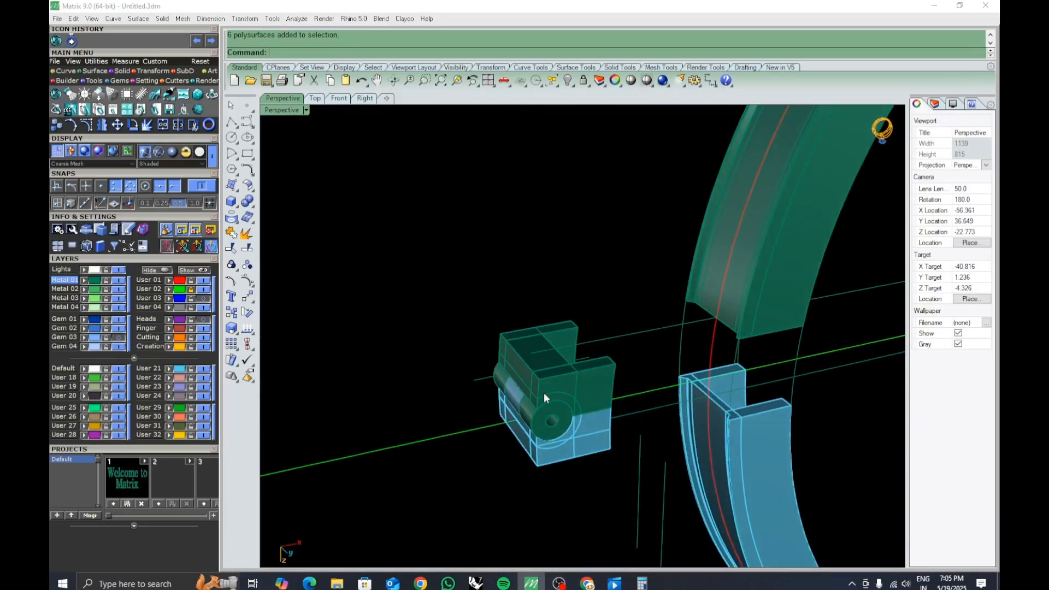
pyautogui.click(544, 397)
pyautogui.click(587, 386)
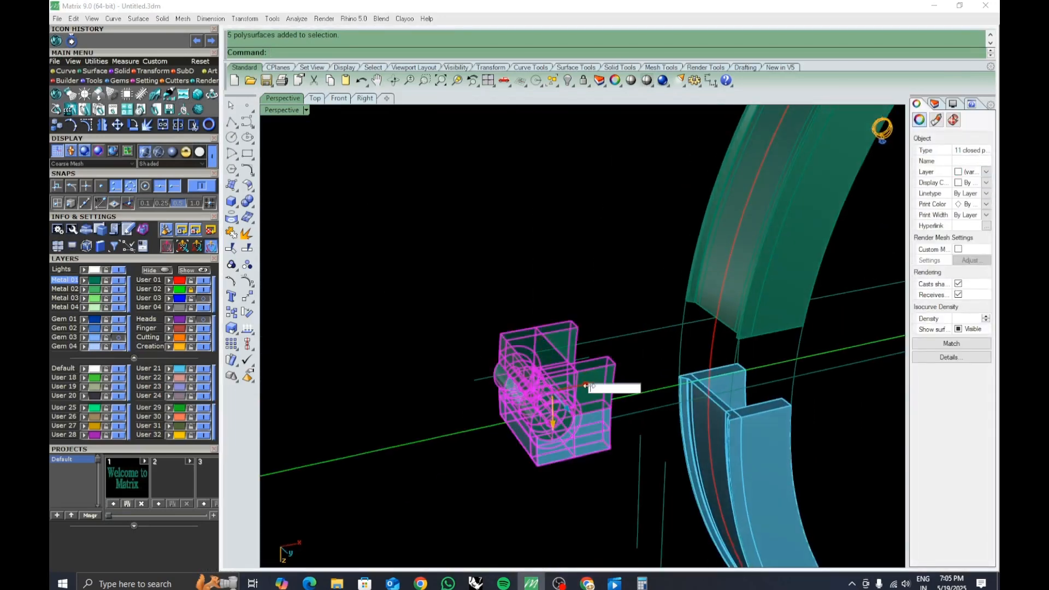
pyautogui.press('Return')
pyautogui.click(492, 358)
pyautogui.moveTo(492, 358)
pyautogui.mouseDown(button='right')
pyautogui.moveTo(618, 295)
pyautogui.moveTo(677, 312)
pyautogui.moveTo(687, 370)
pyautogui.moveTo(675, 345)
pyautogui.moveTo(675, 359)
pyautogui.moveTo(615, 329)
pyautogui.moveTo(605, 300)
pyautogui.moveTo(544, 248)
pyautogui.moveTo(572, 351)
pyautogui.moveTo(534, 340)
pyautogui.moveTo(475, 350)
pyautogui.mouseUp(button='right')
pyautogui.keyDown('shift'); pyautogui.moveTo(475, 350); pyautogui.dragTo(539, 343, button='right'); pyautogui.keyUp('shift')
# Delete the leftover construction curves around the clasp and hinge.
pyautogui.moveTo(506, 452); pyautogui.dragTo(443, 356)
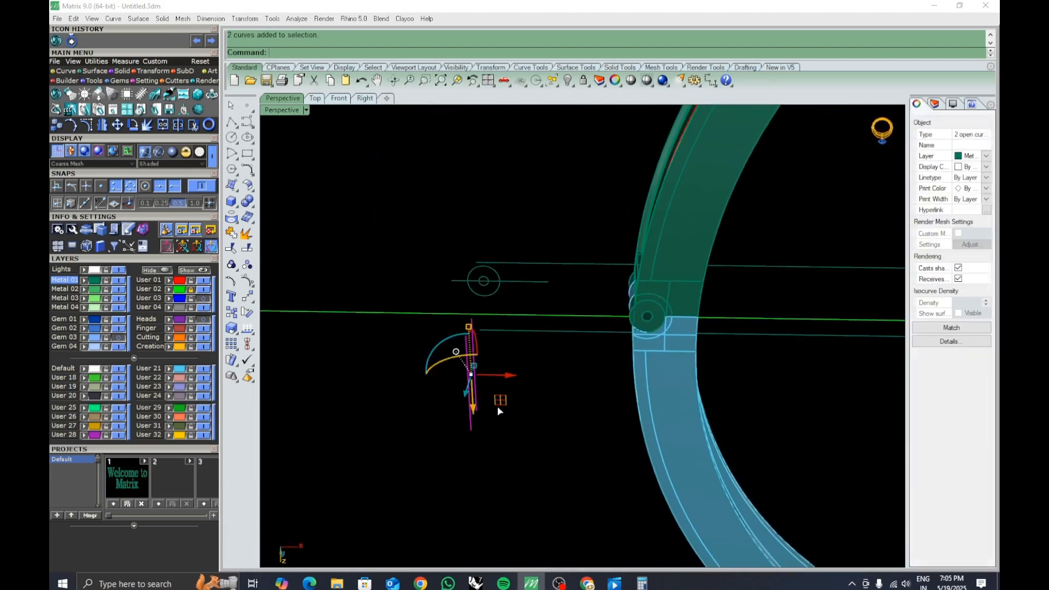
pyautogui.press('Delete')
pyautogui.moveTo(497, 406); pyautogui.dragTo(512, 274, button='right')
pyautogui.moveTo(449, 272); pyautogui.dragTo(434, 260)
pyautogui.press('Delete')
pyautogui.scroll(-7, 502, 290)
pyautogui.keyDown('shift'); pyautogui.moveTo(612, 365); pyautogui.dragTo(547, 326, button='right'); pyautogui.keyUp('shift')
pyautogui.moveTo(546, 327)
pyautogui.mouseDown(button='right')
pyautogui.moveTo(600, 318)
pyautogui.moveTo(593, 335)
pyautogui.moveTo(543, 336)
pyautogui.mouseUp(button='right')
pyautogui.scroll(-6, 543, 335)
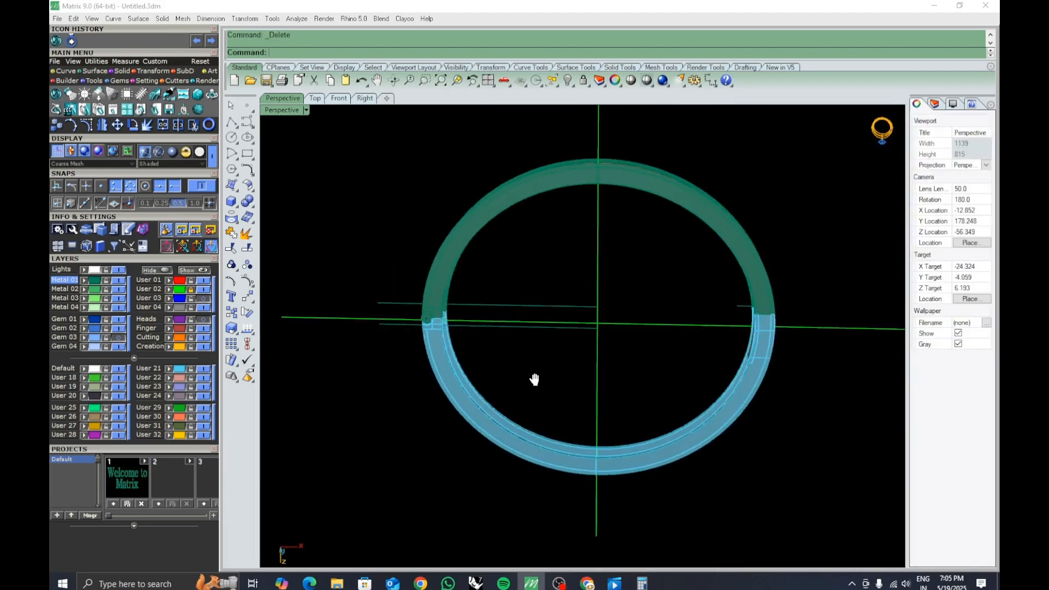
pyautogui.click(542, 302)
pyautogui.keyDown('shift'); pyautogui.click(544, 325); pyautogui.keyUp('shift')
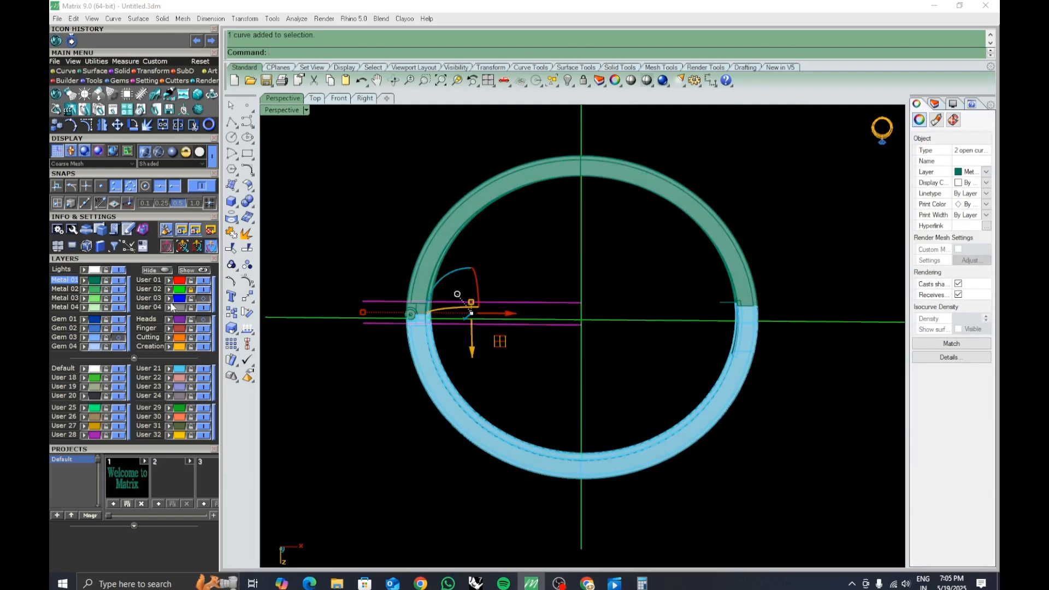
pyautogui.press('Escape')
pyautogui.scroll(2, 722, 343)
pyautogui.scroll(5, 772, 257)
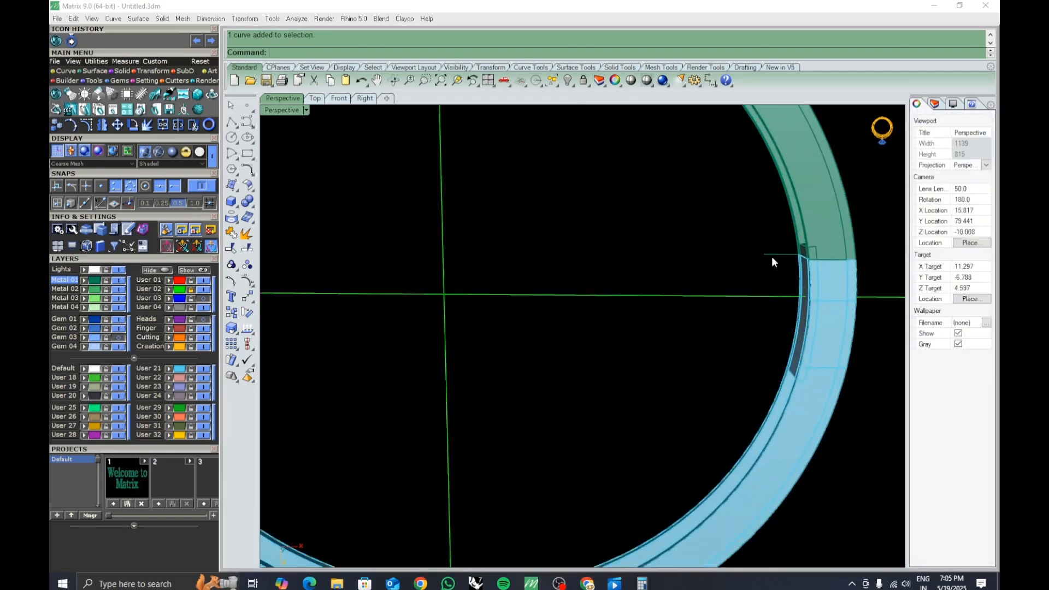
pyautogui.click(771, 255)
pyautogui.press('Delete')
pyautogui.scroll(-5, 711, 391)
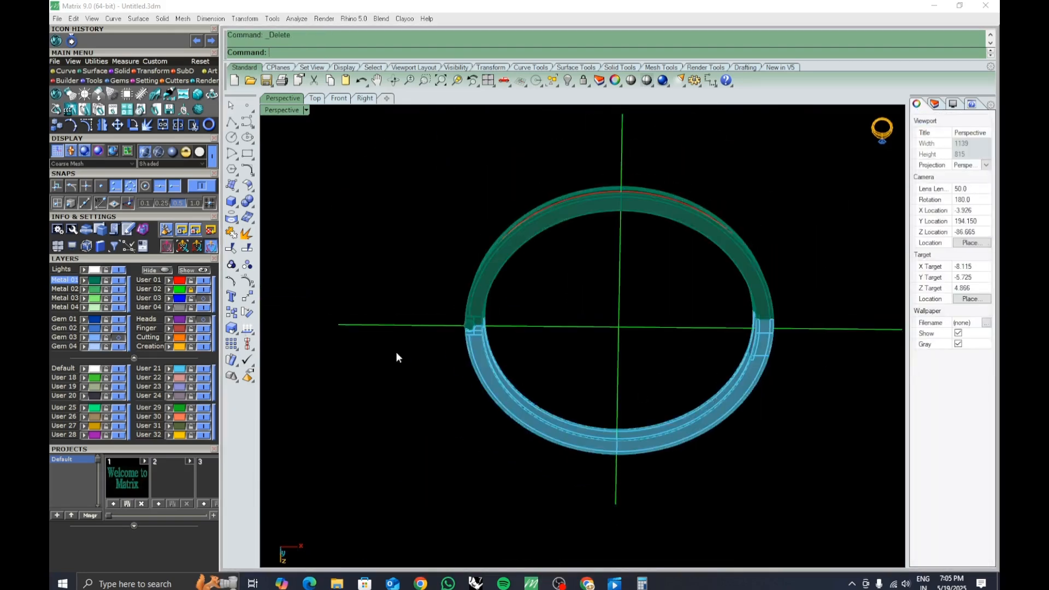
# Show the Gem 03 layer so the stones appear along the band.
pyautogui.moveTo(410, 403); pyautogui.dragTo(605, 316, button='right')
pyautogui.click(118, 337)
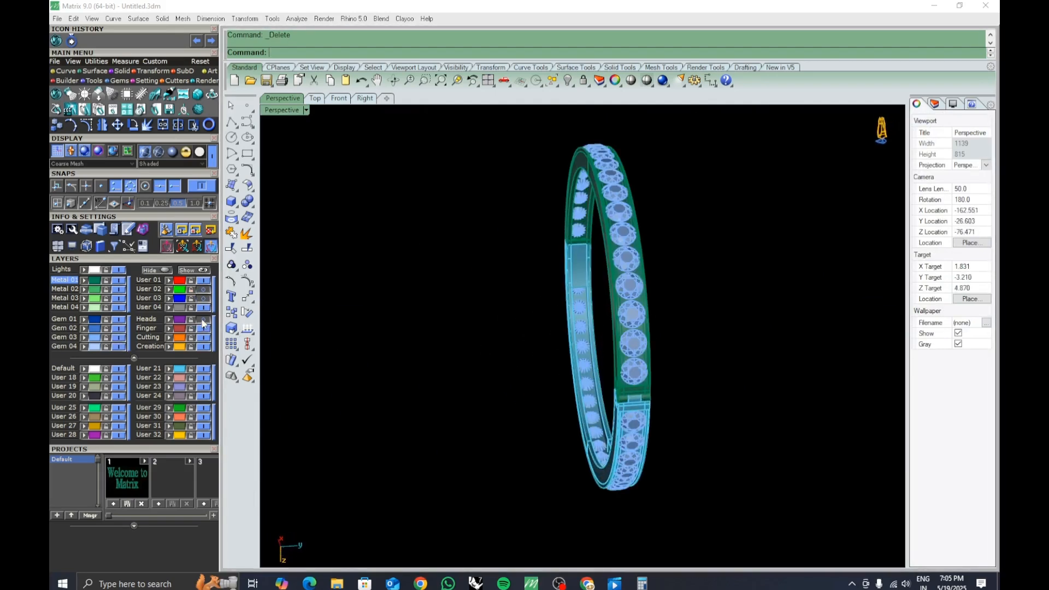
pyautogui.moveTo(487, 415); pyautogui.dragTo(661, 347, button='right')
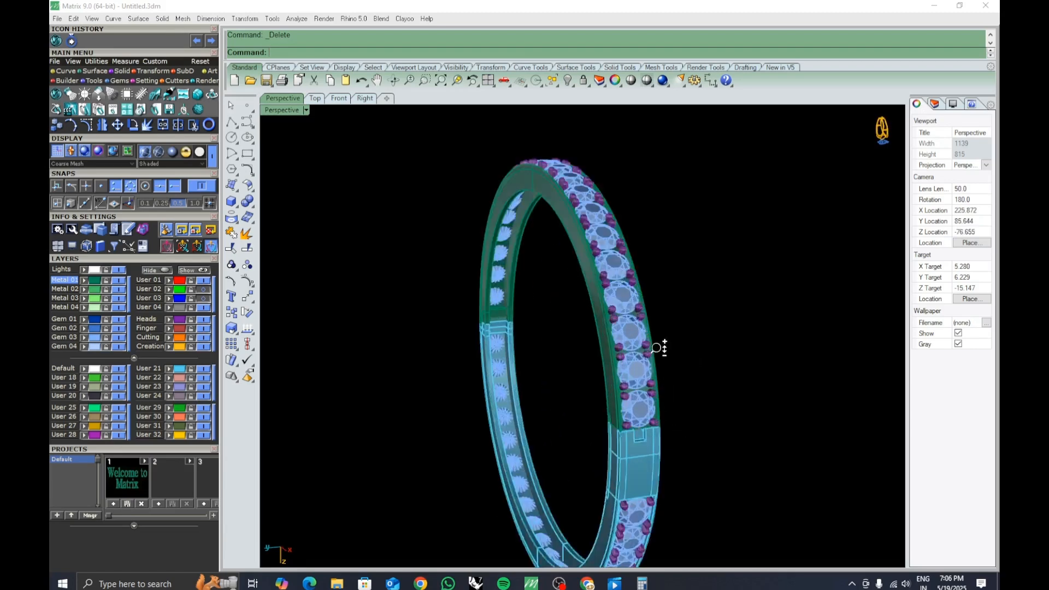
pyautogui.scroll(5, 626, 391)
pyautogui.moveTo(624, 387); pyautogui.dragTo(415, 212, button='right')
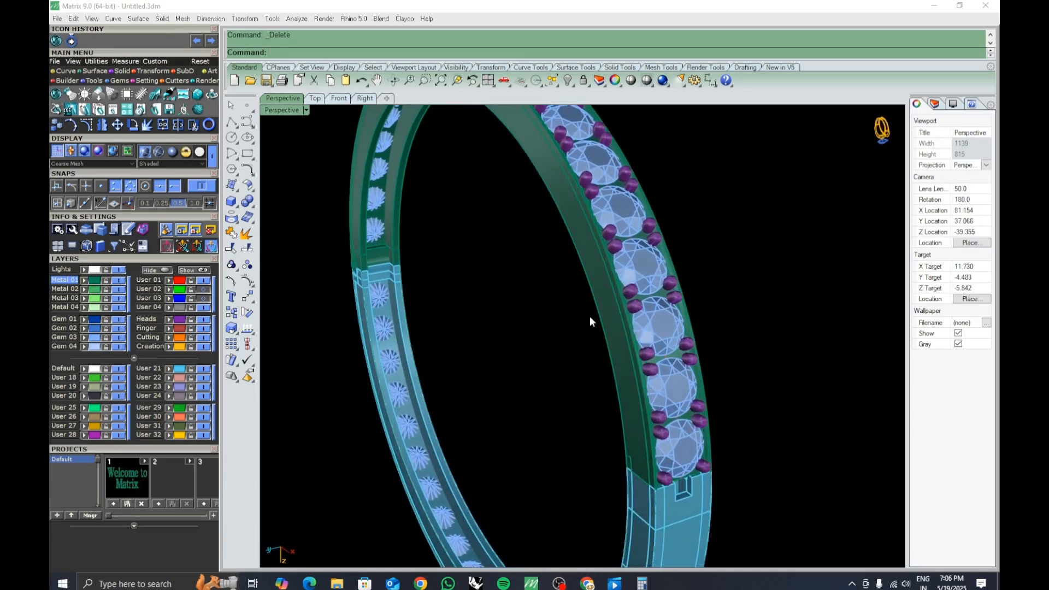
pyautogui.moveTo(475, 266); pyautogui.dragTo(466, 318, button='right')
pyautogui.scroll(7, 381, 246)
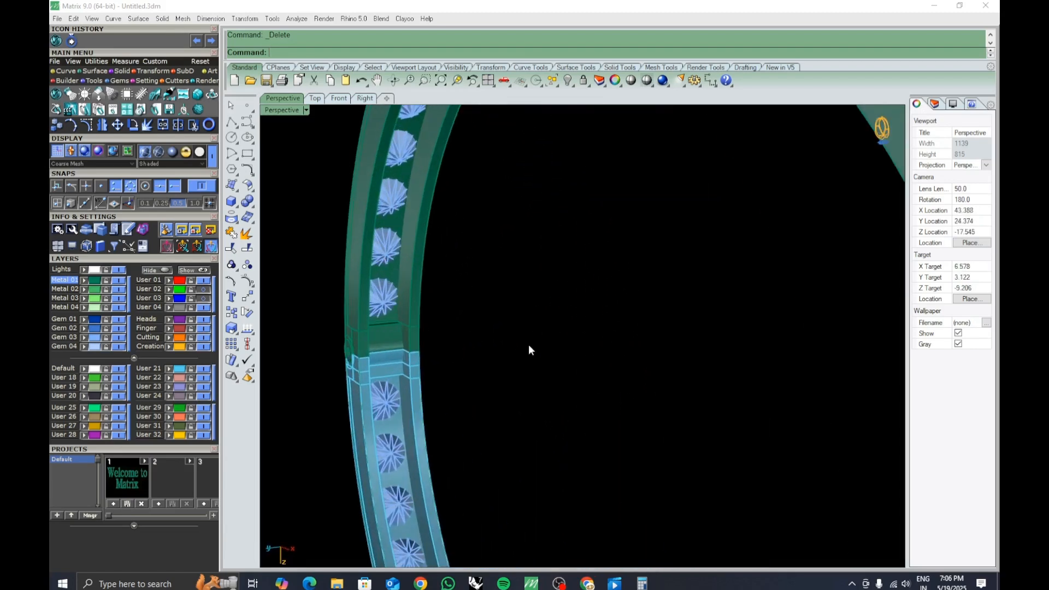
pyautogui.scroll(-8, 529, 345)
pyautogui.moveTo(547, 368); pyautogui.dragTo(429, 387, button='right')
pyautogui.keyDown('shift'); pyautogui.moveTo(500, 134); pyautogui.dragTo(414, 154, button='right'); pyautogui.keyUp('shift')
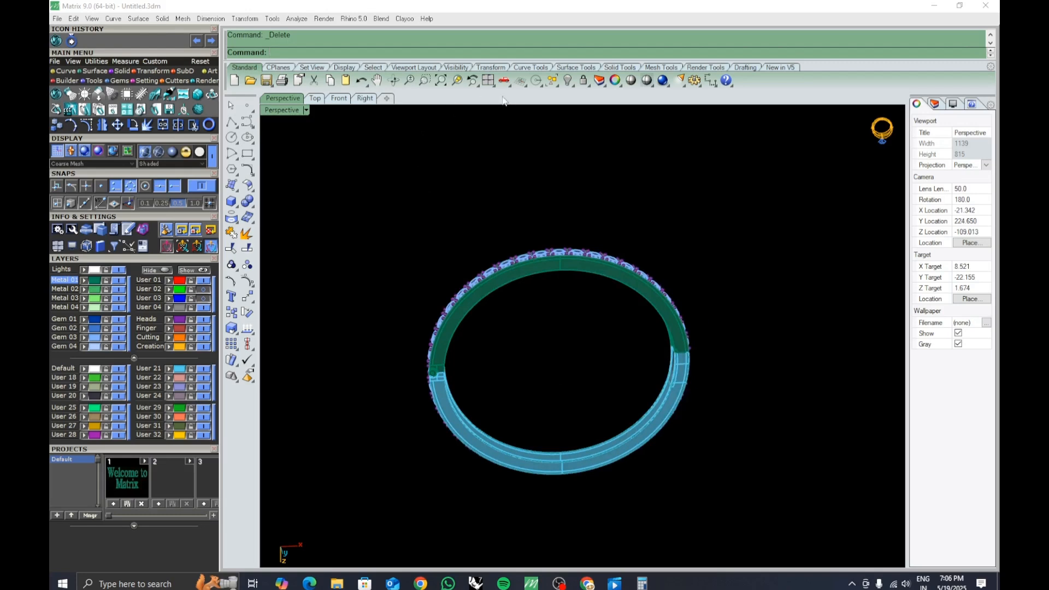
# In Front view, select the band's gem-set upper half and rotate it about the hinge tube centre.
pyautogui.click(339, 98)
pyautogui.scroll(-5, 569, 298)
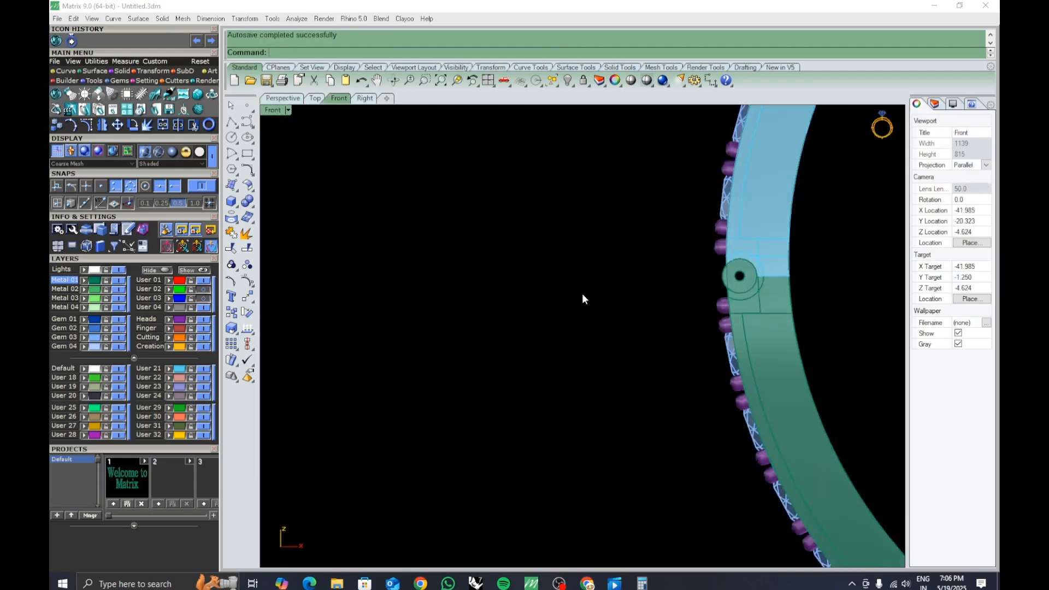
pyautogui.moveTo(627, 328); pyautogui.dragTo(538, 297, button='right')
pyautogui.click(534, 267)
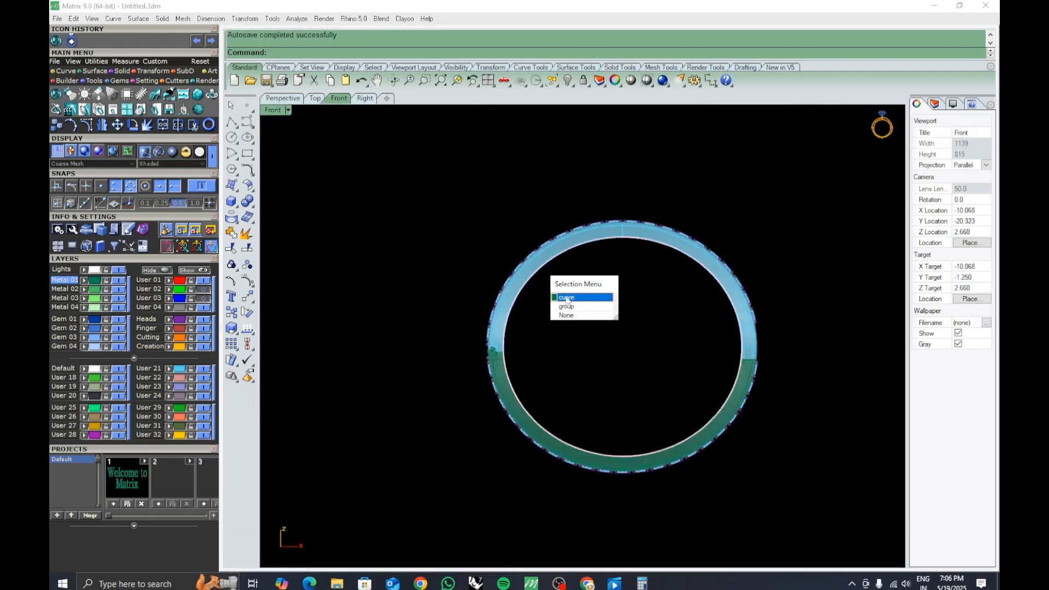
pyautogui.click(588, 316)
pyautogui.moveTo(830, 229); pyautogui.dragTo(618, 271)
pyautogui.moveTo(448, 294); pyautogui.dragTo(448, 295)
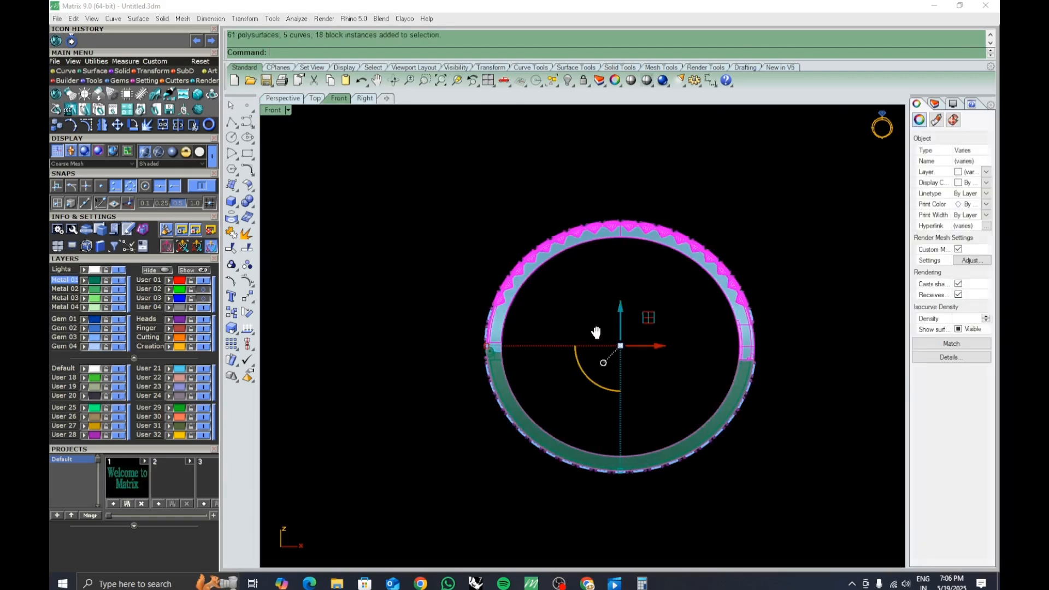
pyautogui.moveTo(598, 333); pyautogui.dragTo(558, 339, button='right')
pyautogui.keyDown('ctrl'); pyautogui.moveTo(549, 439); pyautogui.dragTo(479, 515); pyautogui.keyUp('ctrl')
pyautogui.scroll(4, 682, 382)
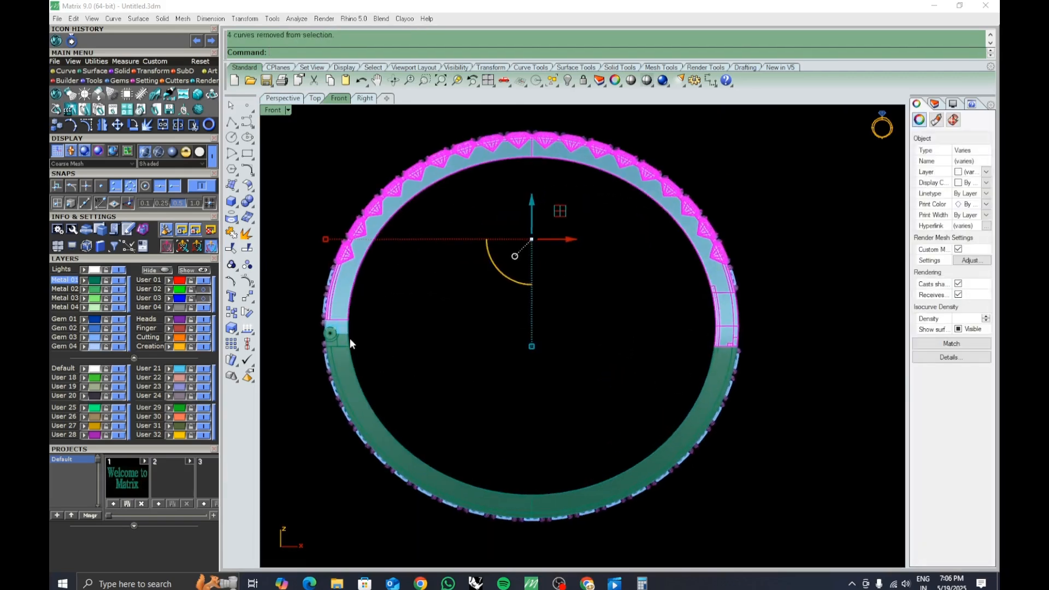
pyautogui.scroll(3, 350, 342)
pyautogui.scroll(-8, 449, 344)
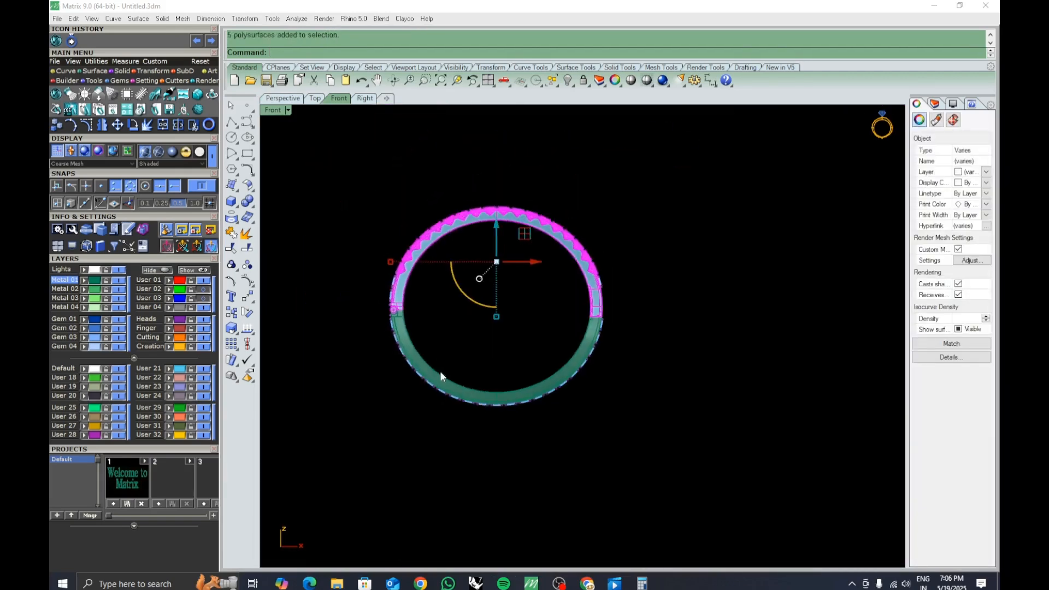
pyautogui.moveTo(440, 372); pyautogui.dragTo(580, 405, button='right')
pyautogui.scroll(3, 550, 415)
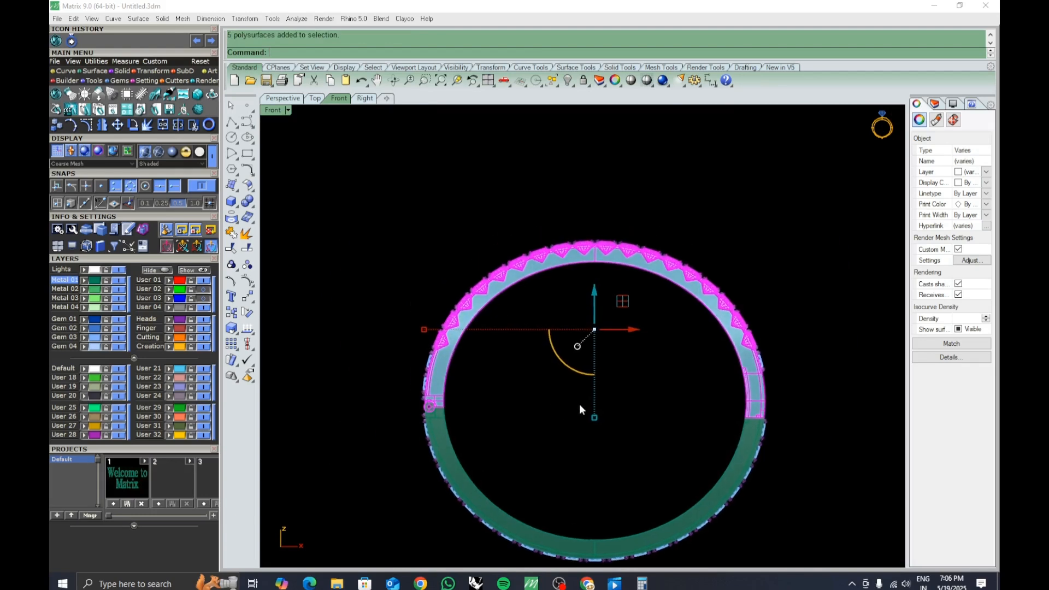
pyautogui.keyDown('ctrl'); pyautogui.moveTo(722, 370); pyautogui.dragTo(704, 381); pyautogui.keyUp('ctrl')
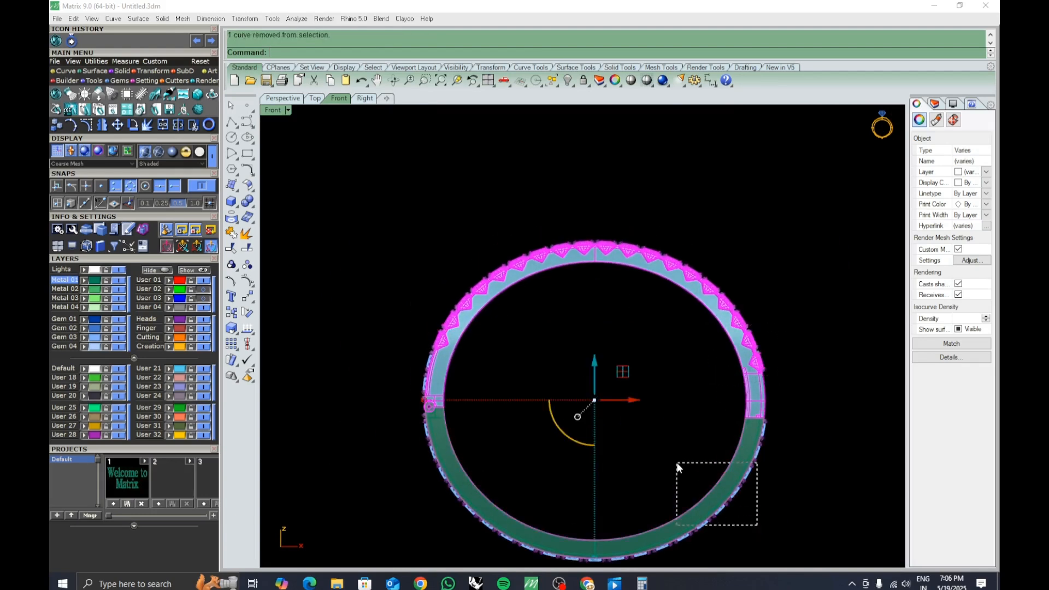
pyautogui.keyDown('ctrl'); pyautogui.moveTo(677, 463); pyautogui.dragTo(677, 463); pyautogui.keyUp('ctrl')
pyautogui.keyDown('shift'); pyautogui.moveTo(494, 401); pyautogui.dragTo(498, 406); pyautogui.keyUp('shift')
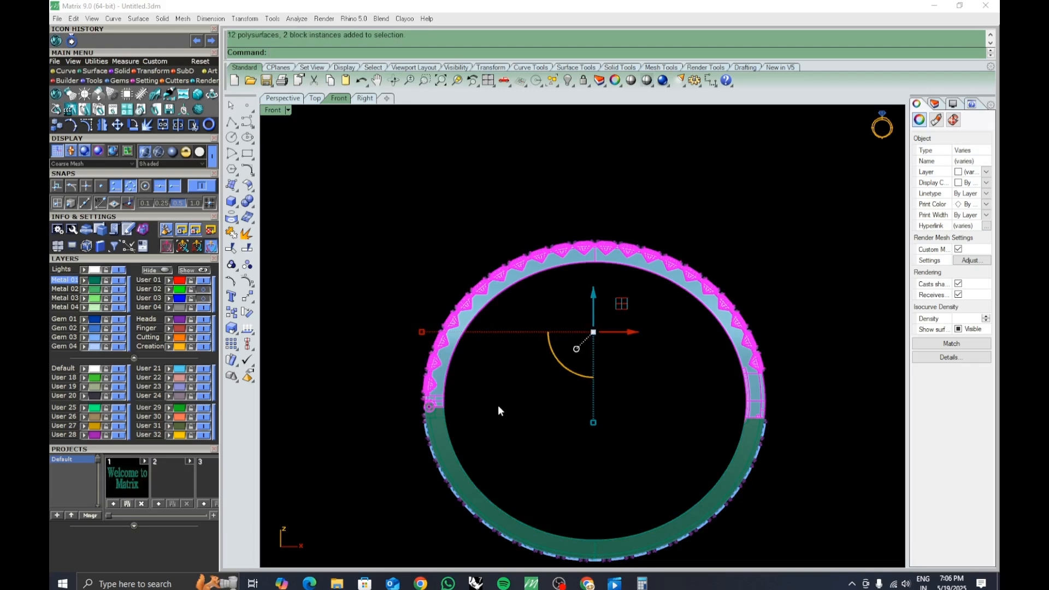
pyautogui.click(245, 309)
pyautogui.keyDown('ctrl'); pyautogui.moveTo(428, 410); pyautogui.dragTo(446, 290, button='right'); pyautogui.keyUp('ctrl')
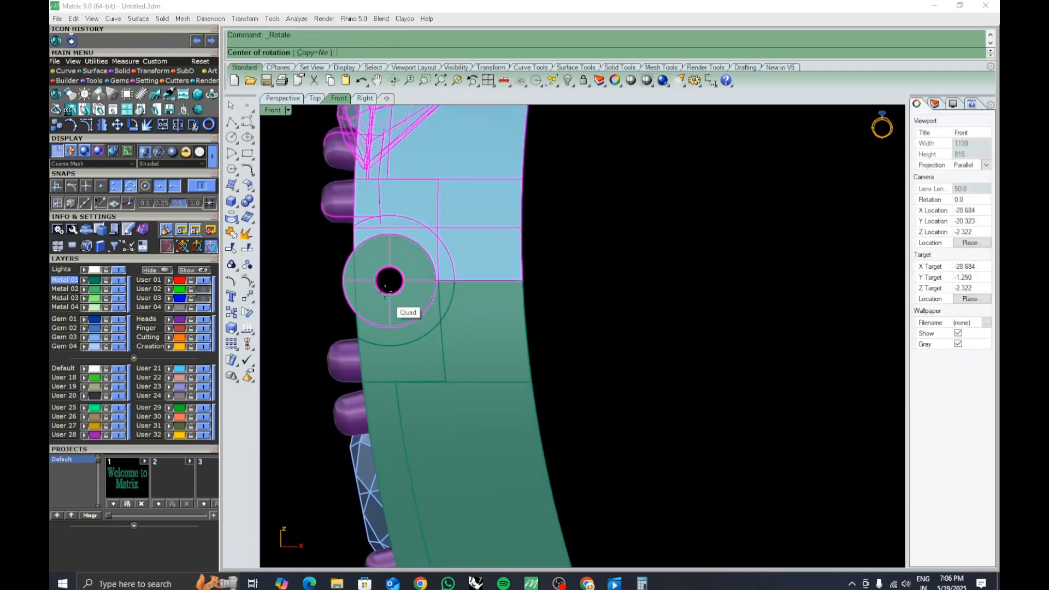
pyautogui.scroll(-8, 390, 280)
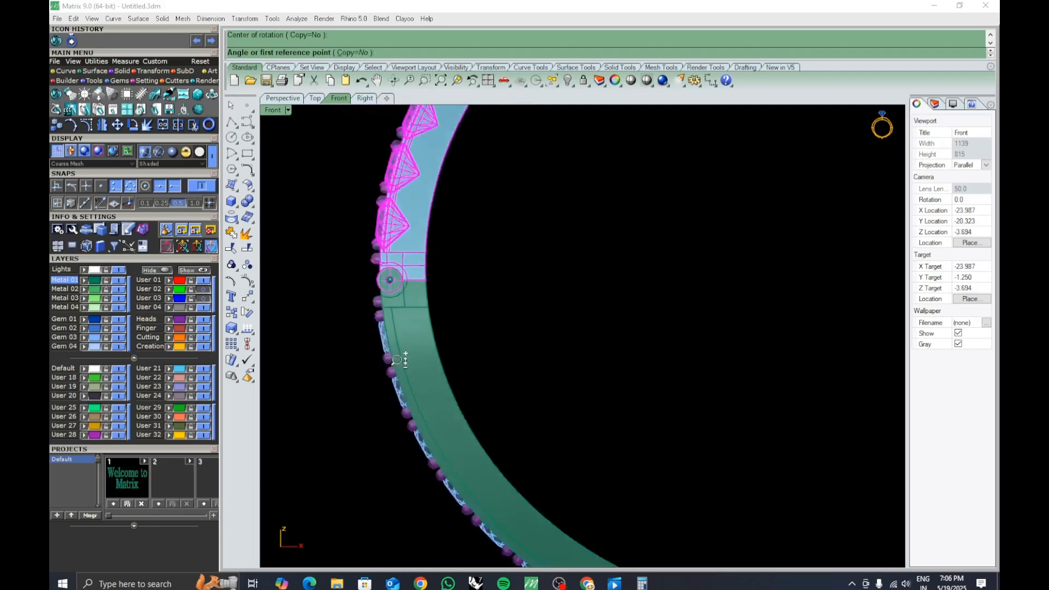
pyautogui.click(762, 279)
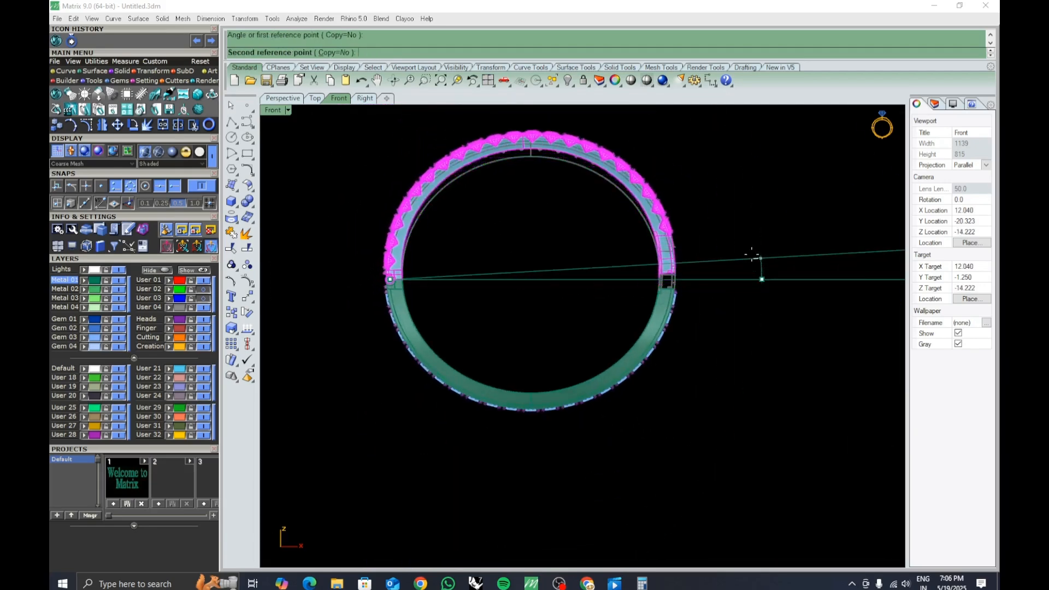
pyautogui.keyDown('ctrl'); pyautogui.moveTo(750, 227); pyautogui.dragTo(743, 157, button='right'); pyautogui.keyUp('ctrl')
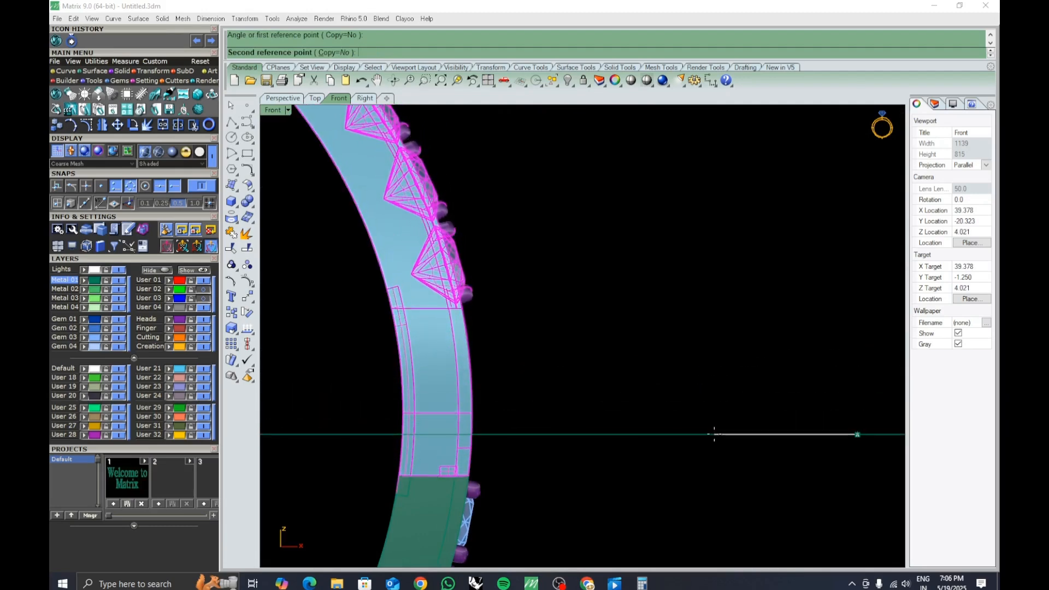
pyautogui.keyDown('ctrl'); pyautogui.moveTo(698, 352); pyautogui.dragTo(736, 429, button='right'); pyautogui.keyUp('ctrl')
pyautogui.keyDown('ctrl'); pyautogui.moveTo(422, 391); pyautogui.dragTo(501, 358, button='right'); pyautogui.keyUp('ctrl')
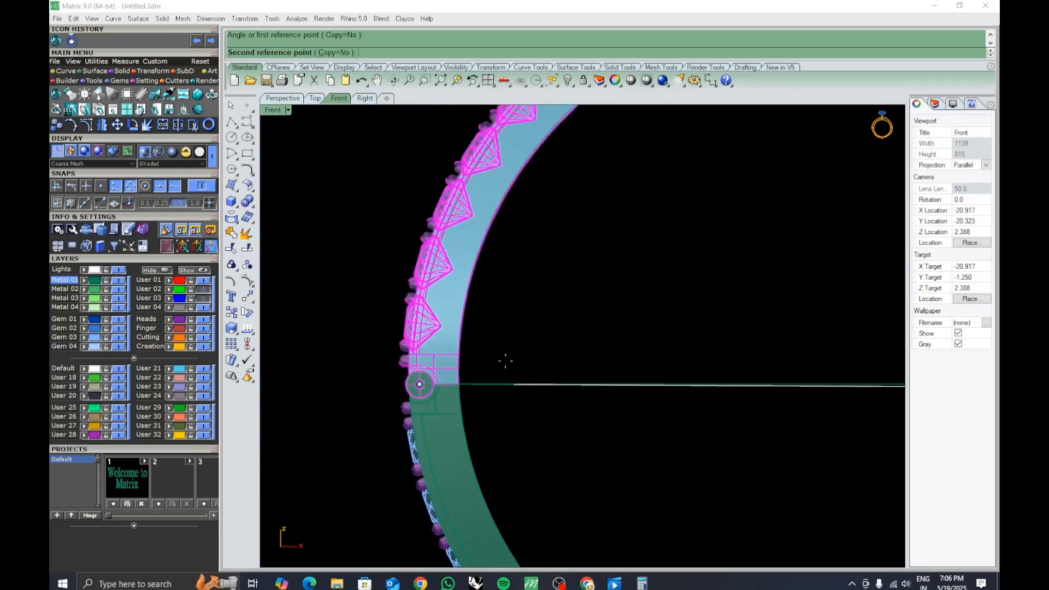
pyautogui.click(551, 390)
# Orbit around the band in Perspective to examine the clasp halves and stone setting.
pyautogui.click(290, 102)
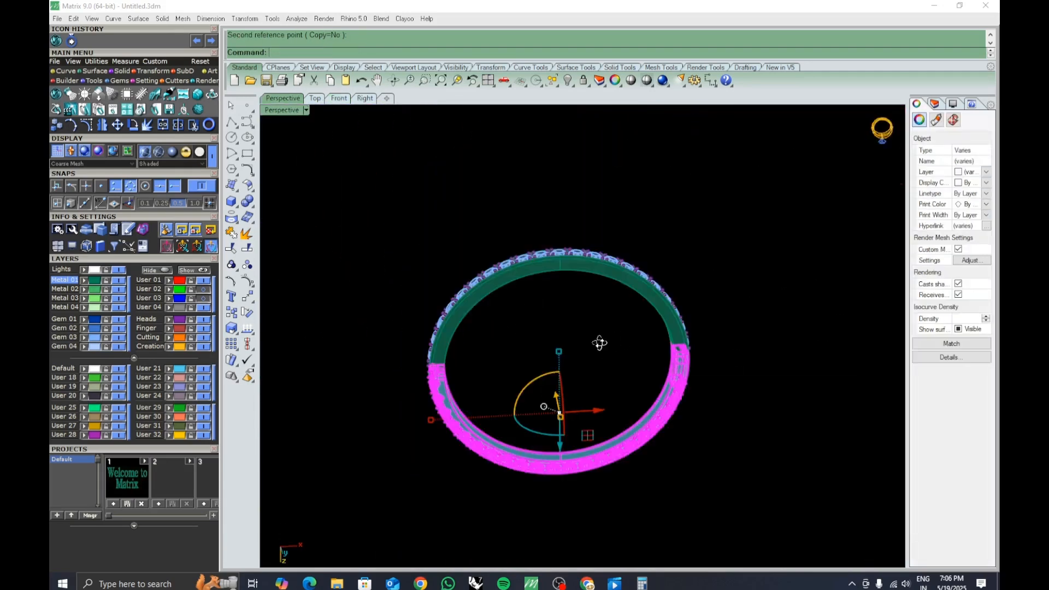
pyautogui.moveTo(599, 343); pyautogui.dragTo(553, 342, button='right')
pyautogui.click(716, 351)
pyautogui.moveTo(713, 353); pyautogui.dragTo(569, 367, button='right')
pyautogui.moveTo(646, 380)
pyautogui.mouseDown(button='right')
pyautogui.moveTo(658, 382)
pyautogui.moveTo(640, 387)
pyautogui.mouseUp(button='right')
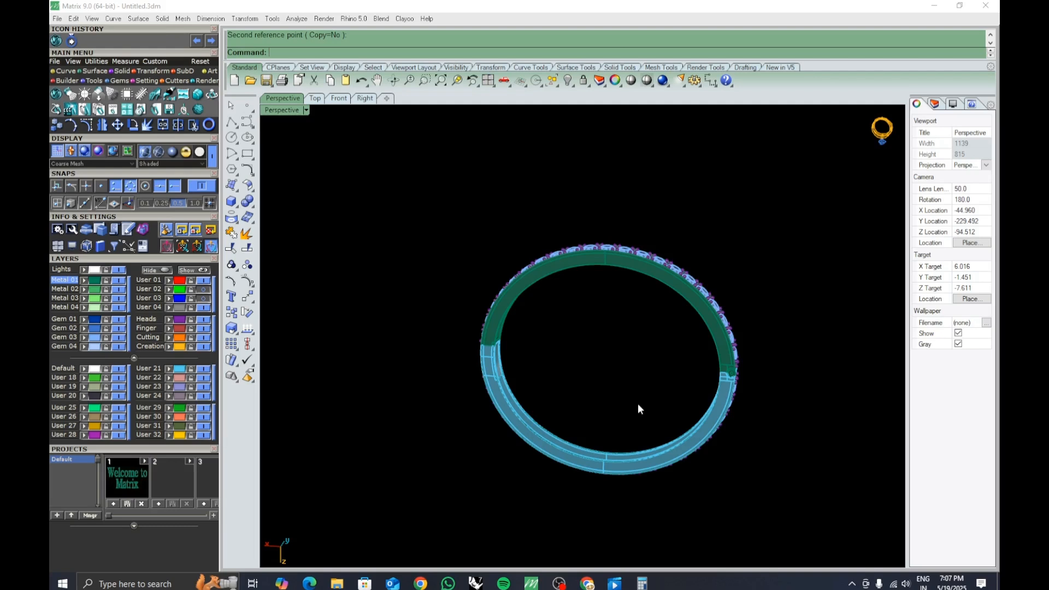
pyautogui.moveTo(637, 410); pyautogui.dragTo(427, 423, button='right')
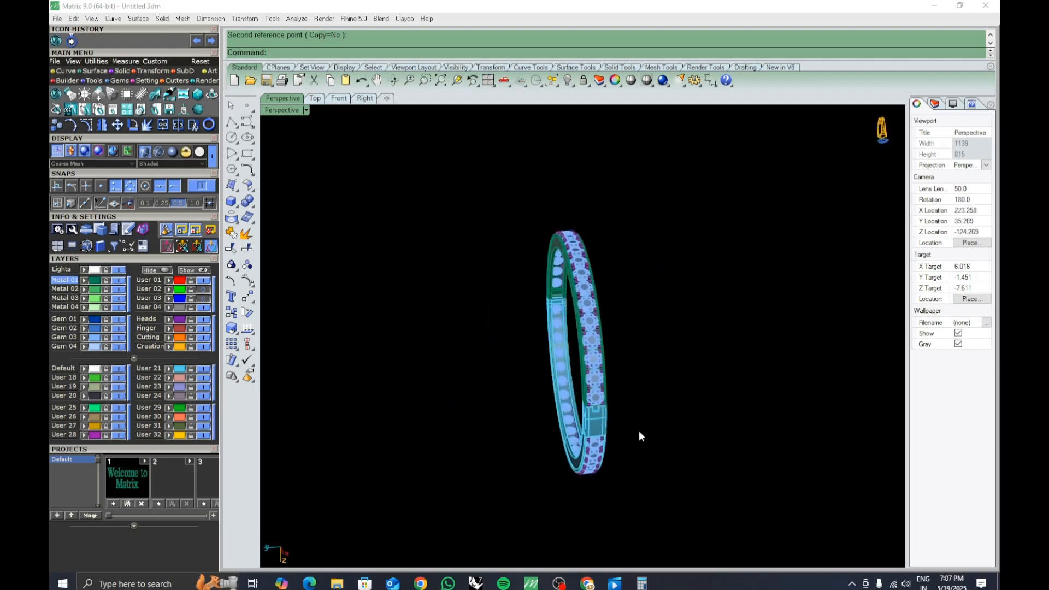
pyautogui.moveTo(639, 433); pyautogui.dragTo(409, 449, button='right')
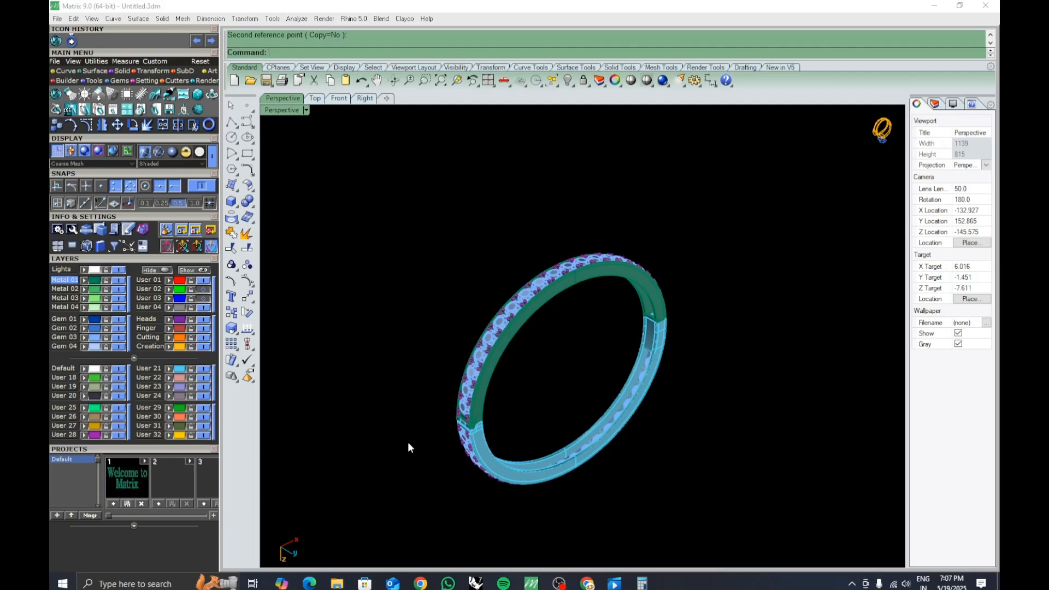
pyautogui.keyDown('shift'); pyautogui.moveTo(457, 471); pyautogui.dragTo(496, 471, button='right'); pyautogui.keyUp('shift')
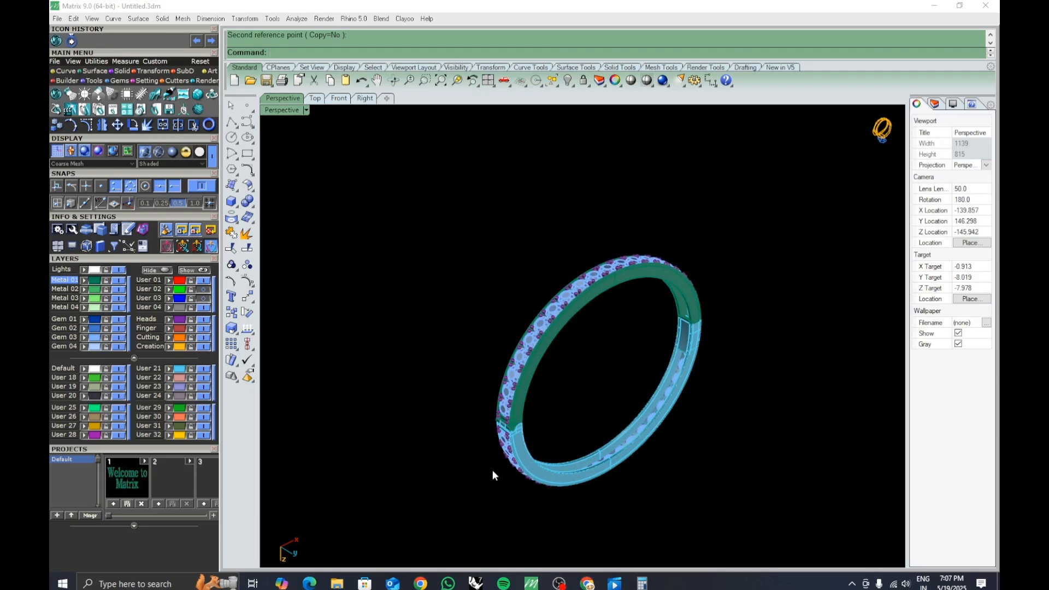
pyautogui.moveTo(493, 471); pyautogui.dragTo(349, 423, button='right')
pyautogui.scroll(5, 611, 394)
pyautogui.scroll(-5, 612, 395)
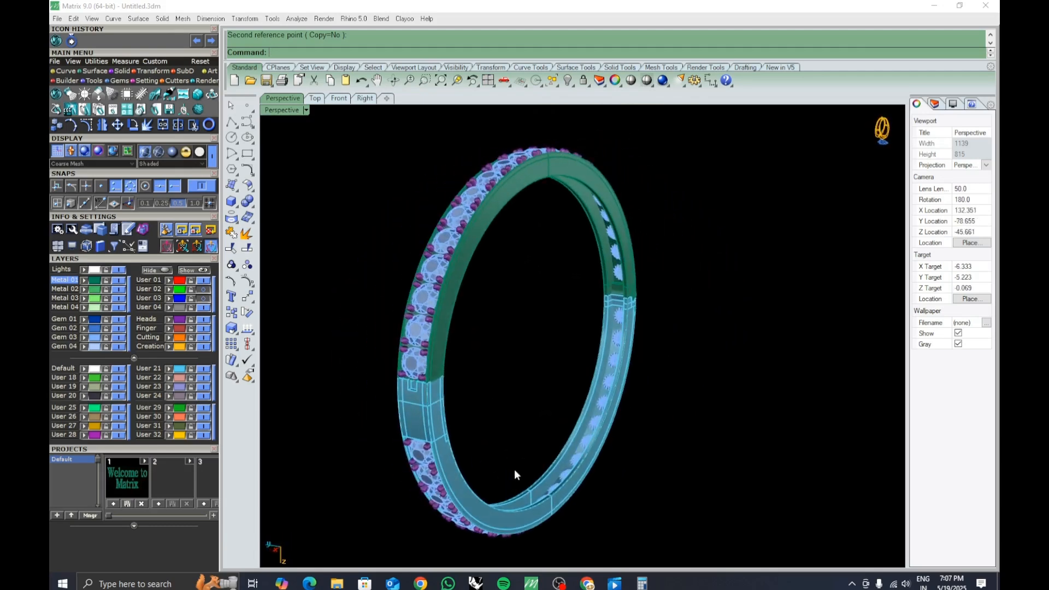
pyautogui.keyDown('shift'); pyautogui.moveTo(455, 463); pyautogui.dragTo(594, 477, button='right'); pyautogui.keyUp('shift')
pyautogui.scroll(6, 598, 426)
pyautogui.scroll(-4, 602, 382)
pyautogui.keyDown('shift'); pyautogui.moveTo(618, 405); pyautogui.dragTo(635, 351, button='right'); pyautogui.keyUp('shift')
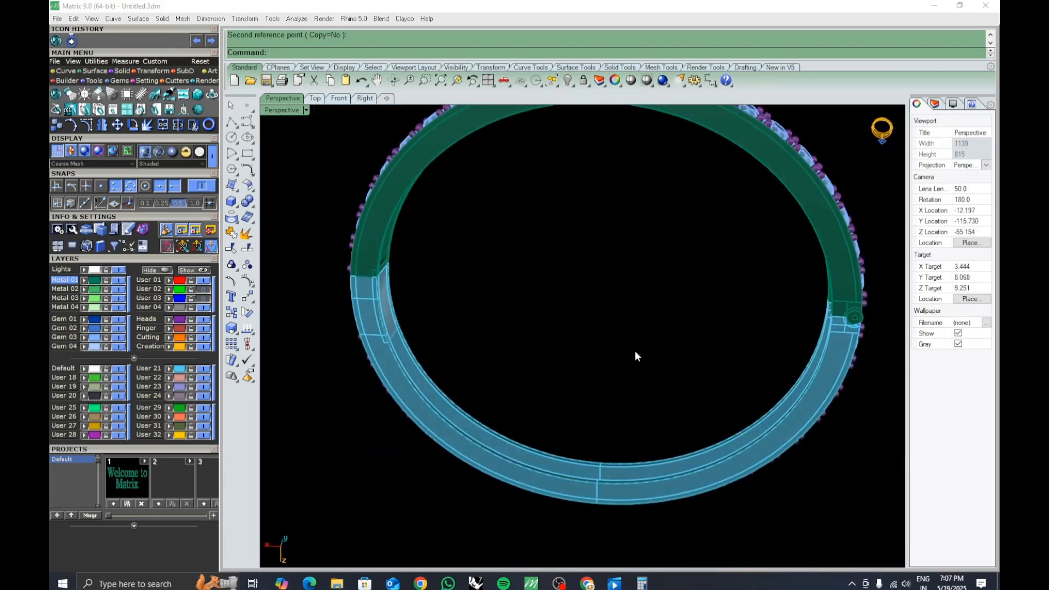
pyautogui.moveTo(571, 356); pyautogui.dragTo(495, 306, button='right')
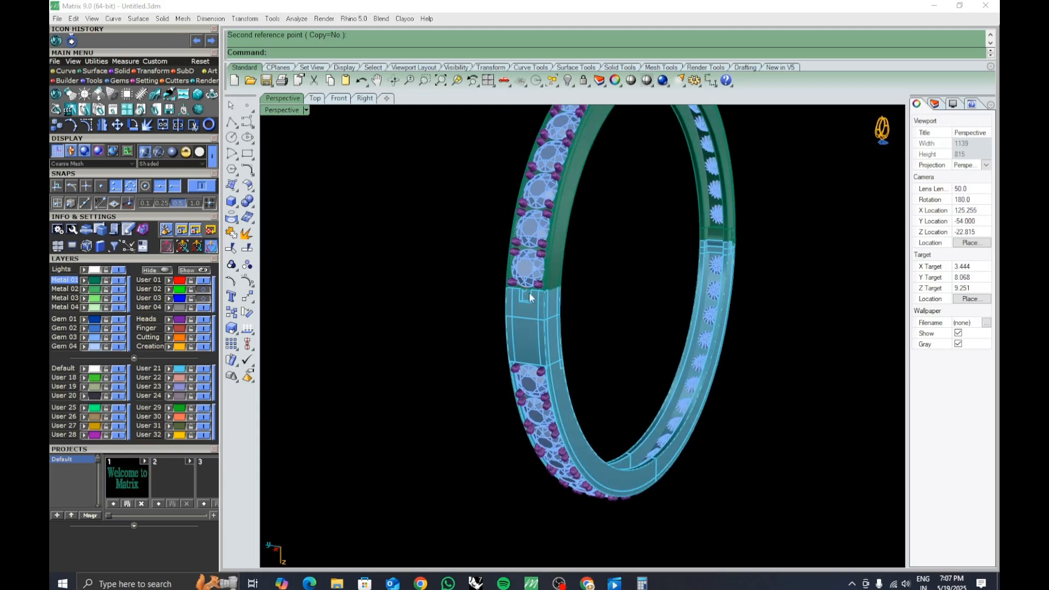
pyautogui.moveTo(529, 293); pyautogui.dragTo(625, 357, button='right')
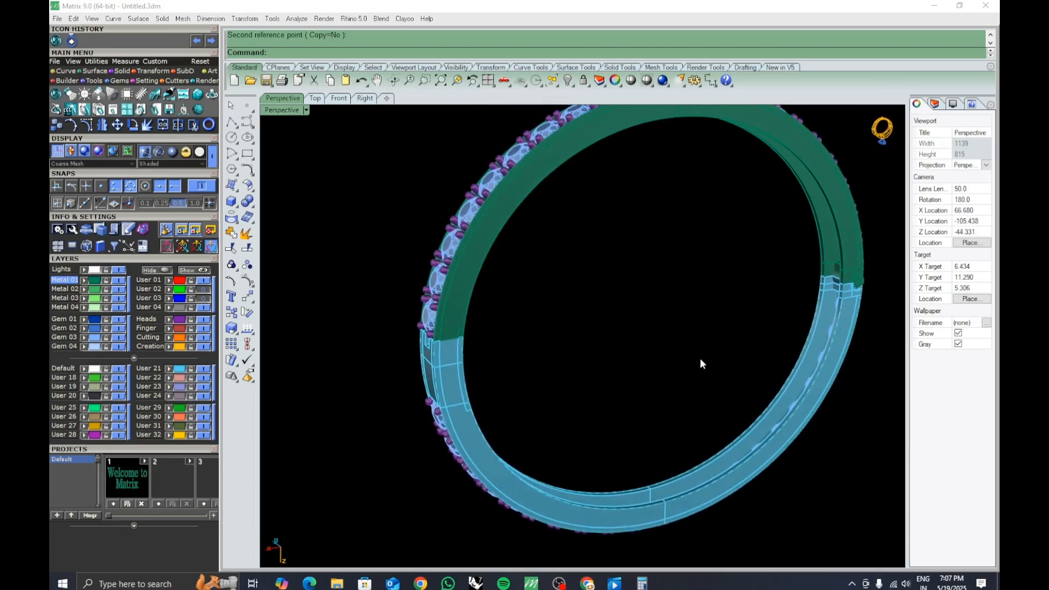
pyautogui.moveTo(702, 364); pyautogui.dragTo(681, 322, button='right')
pyautogui.scroll(4, 782, 313)
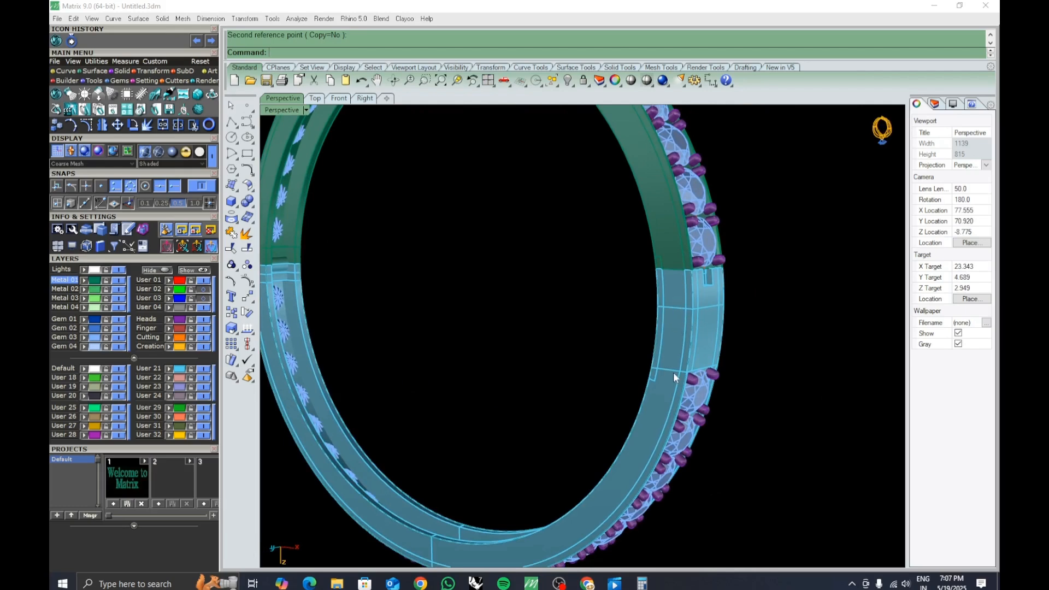
pyautogui.scroll(-5, 673, 372)
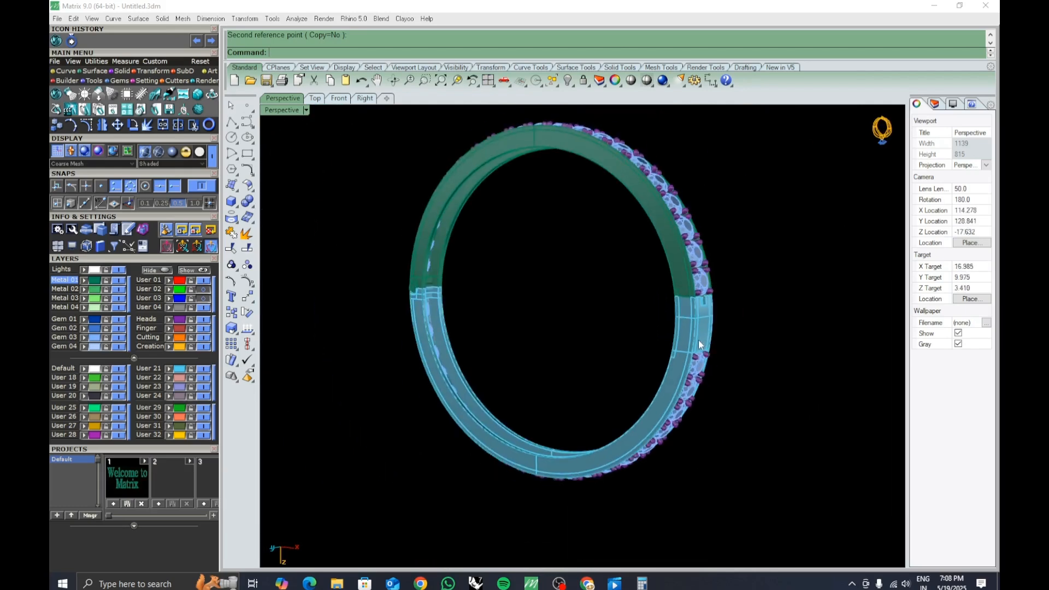
pyautogui.moveTo(699, 339); pyautogui.dragTo(733, 390, button='right')
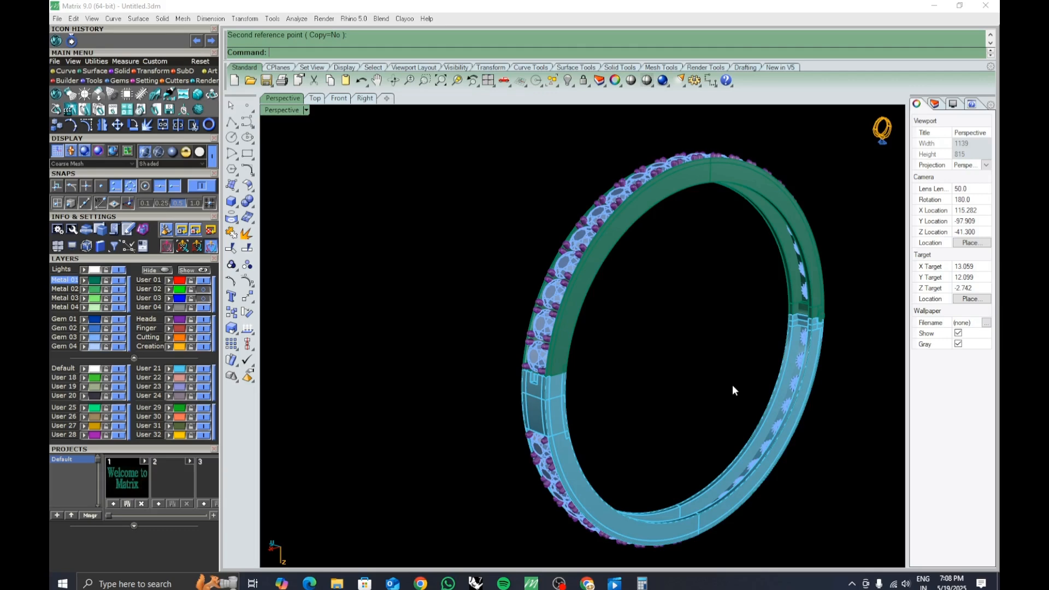
pyautogui.keyDown('shift'); pyautogui.moveTo(716, 382); pyautogui.dragTo(626, 378, button='right'); pyautogui.keyUp('shift')
pyautogui.scroll(-7, 643, 353)
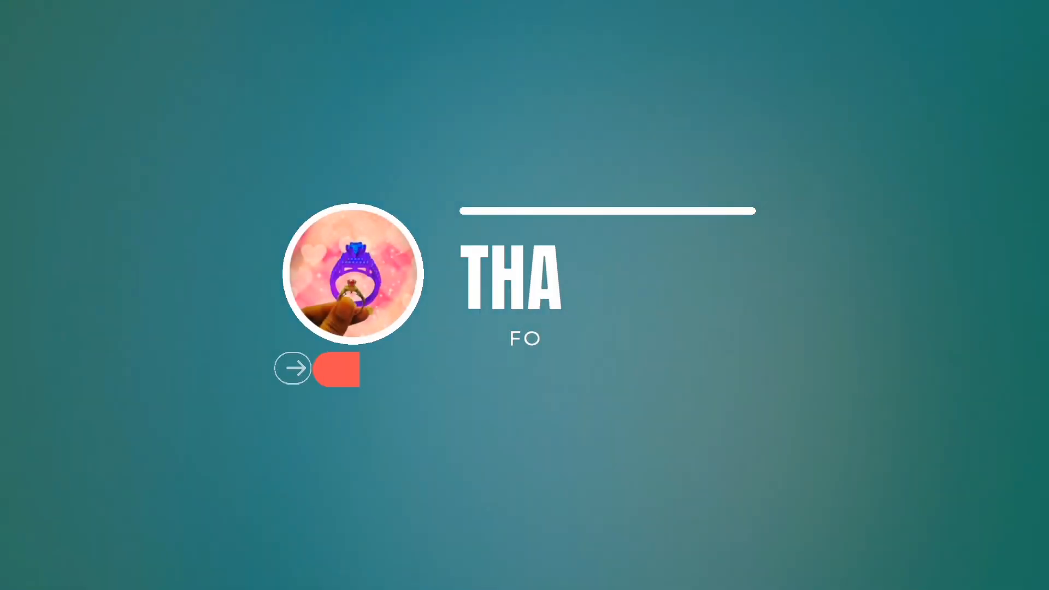